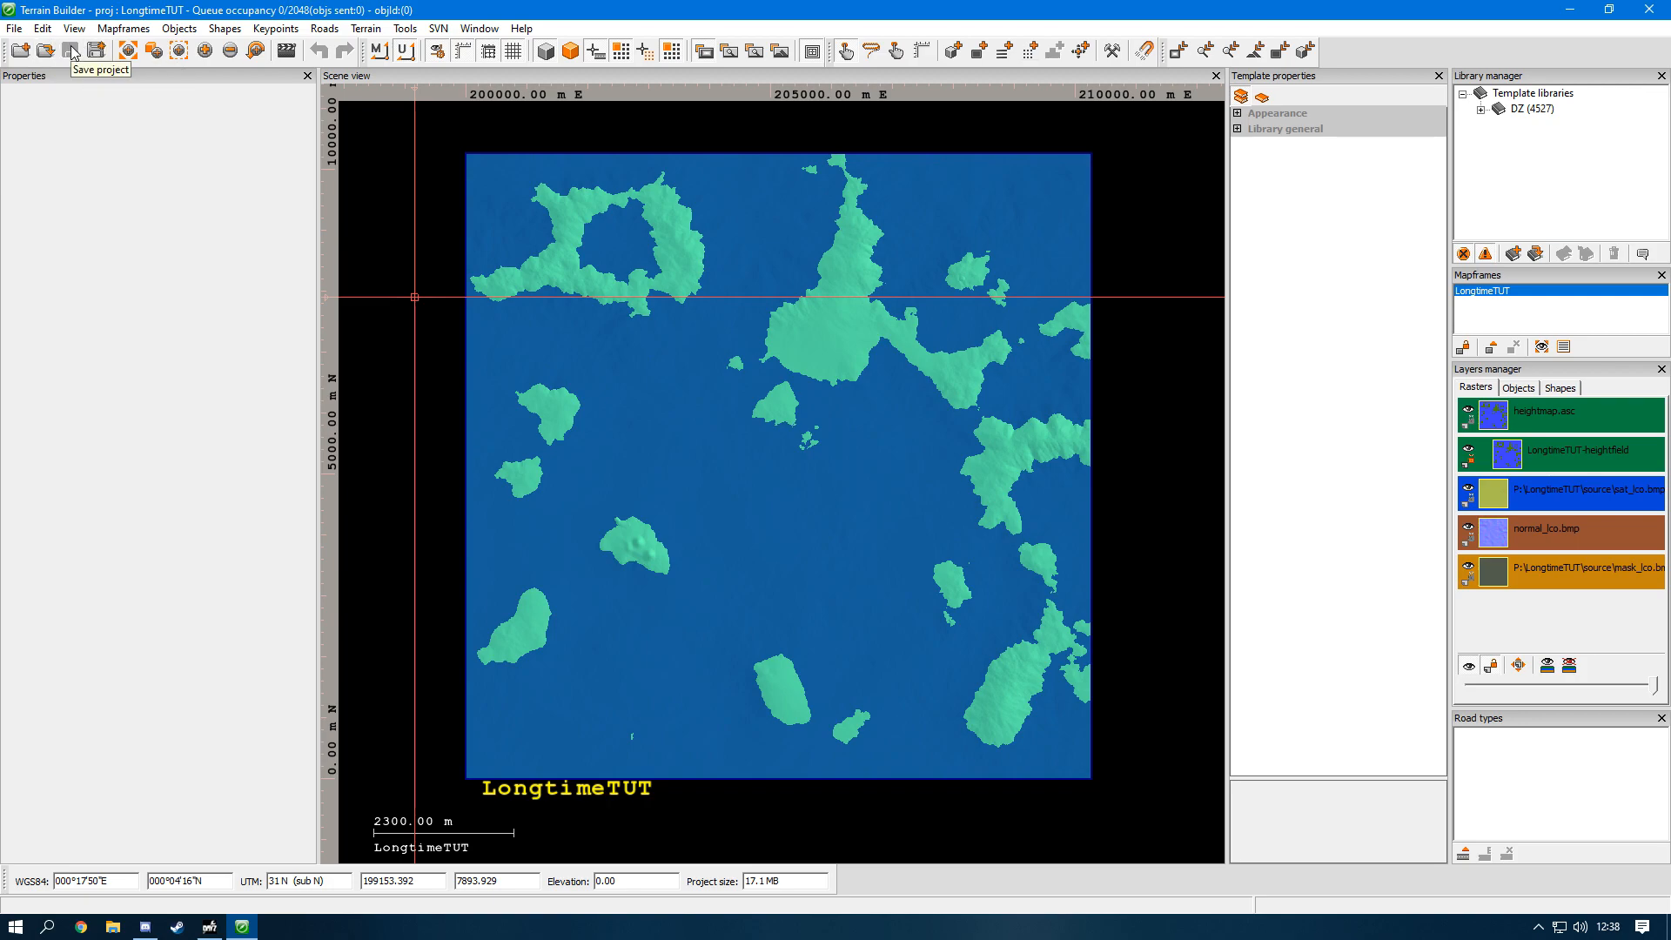
Step: Fit the full LongtimeTUT map in the scene view, and restore that extent after zooming far out
click(128, 53)
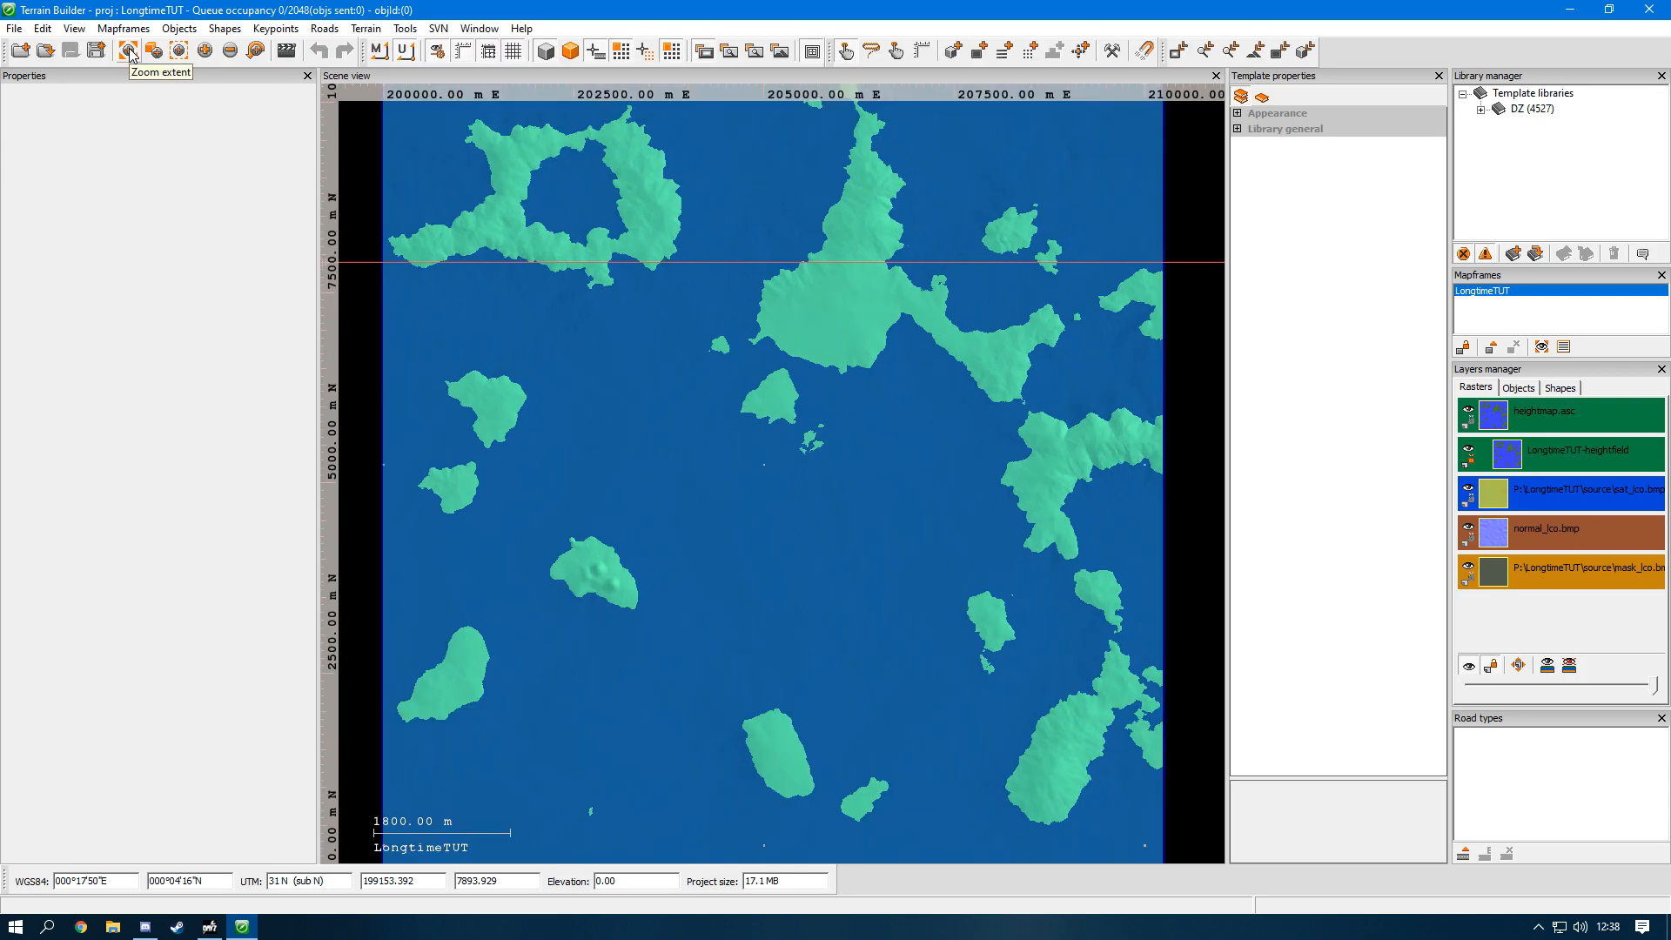
scroll(913, 398, down, 10)
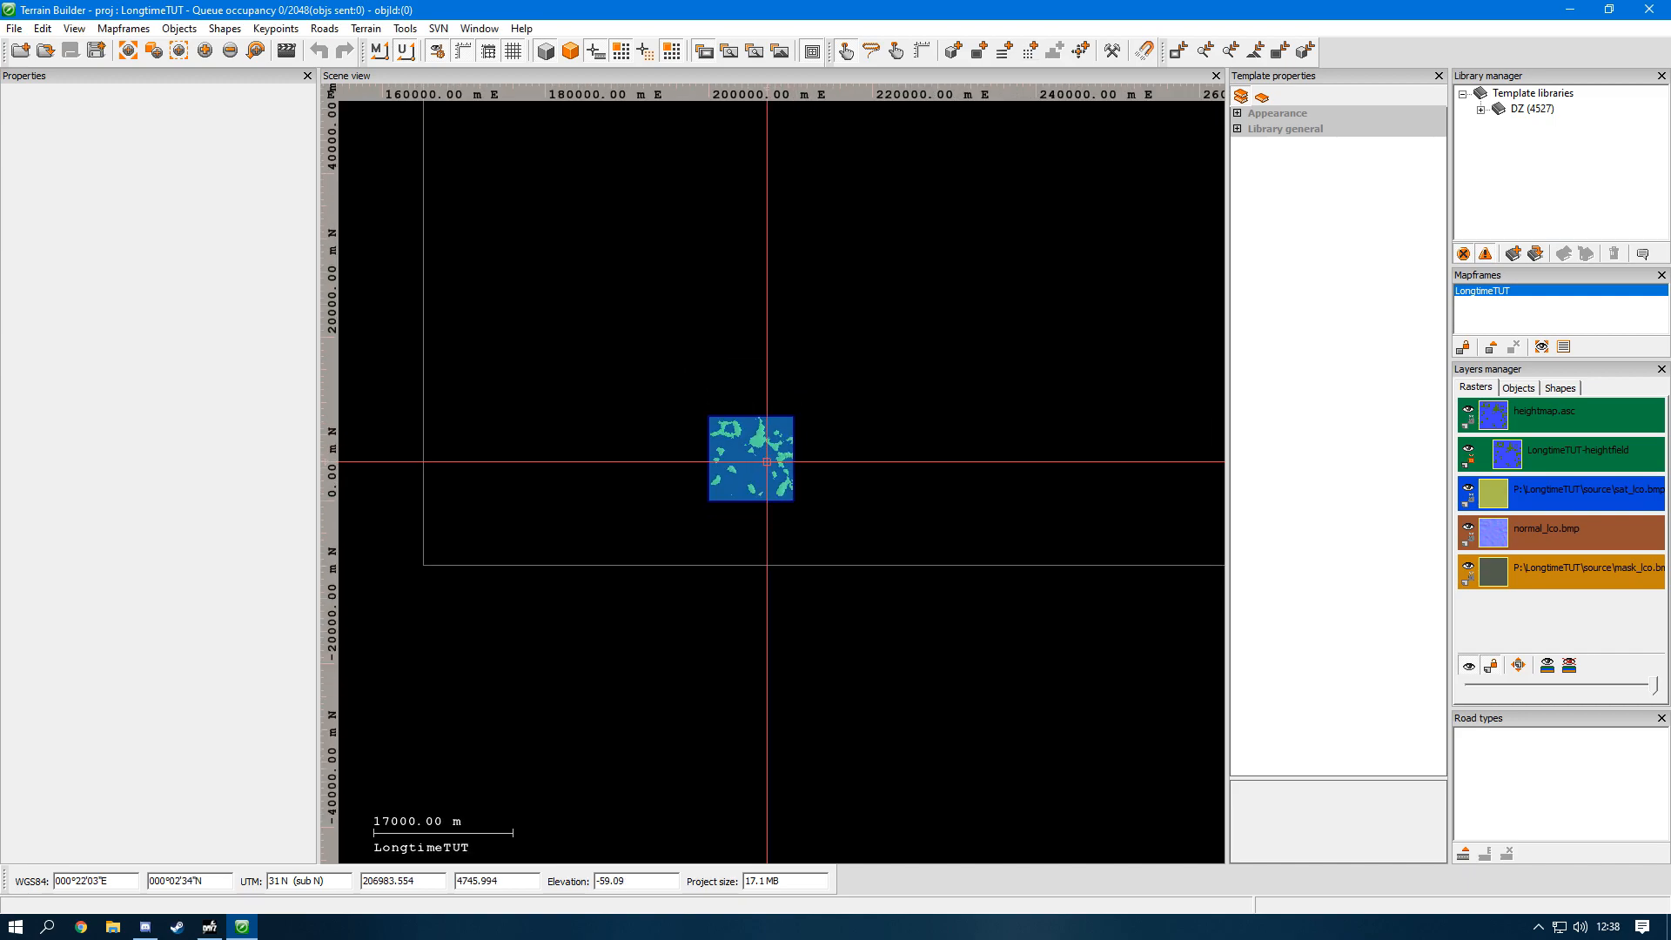
scroll(913, 399, down, 1)
middle_drag(913, 399, 723, 674)
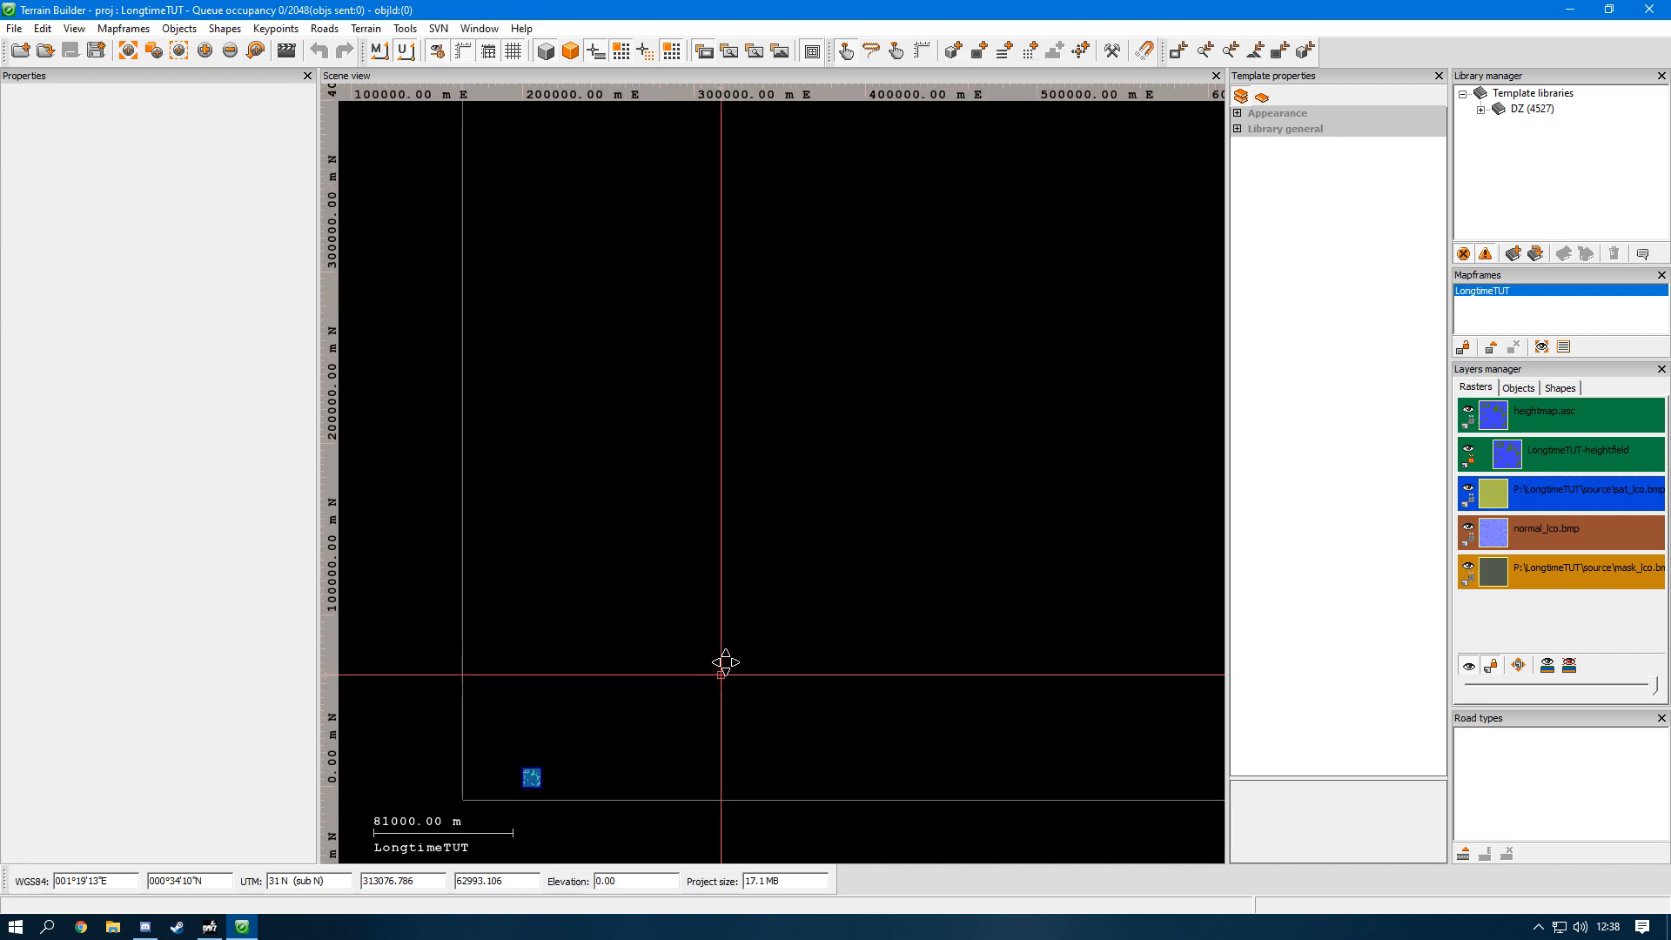
click(137, 55)
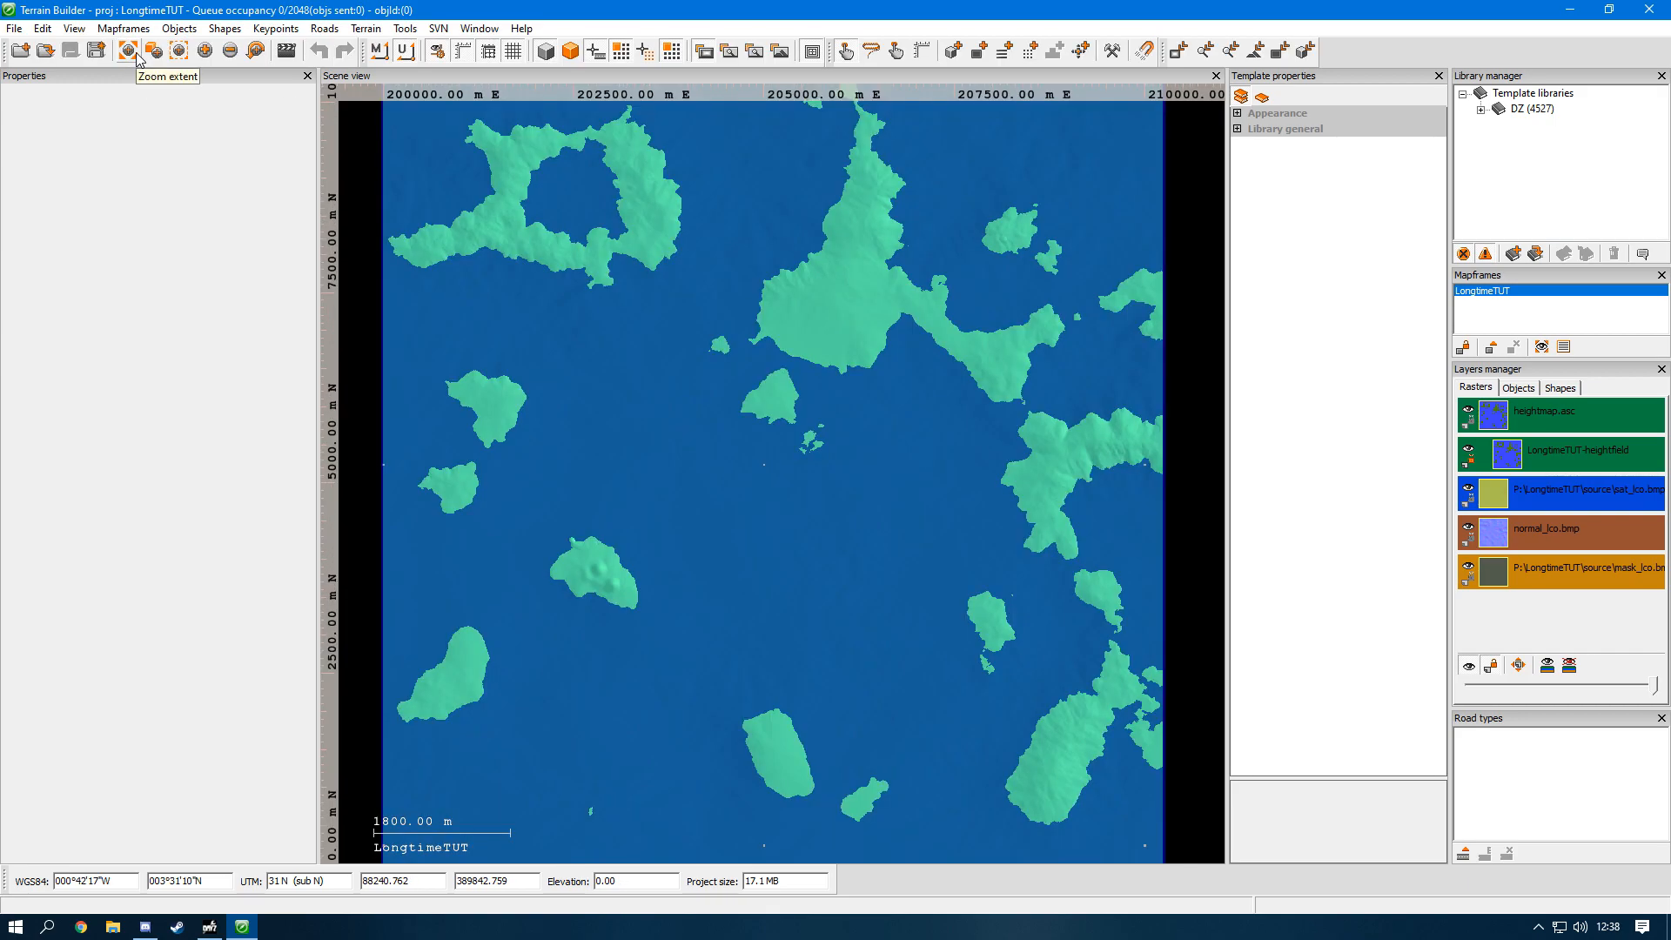
Step: Zoom in closely on the small southeastern islands and return to an overview of the whole map
scroll(514, 295, down, 3)
click(179, 47)
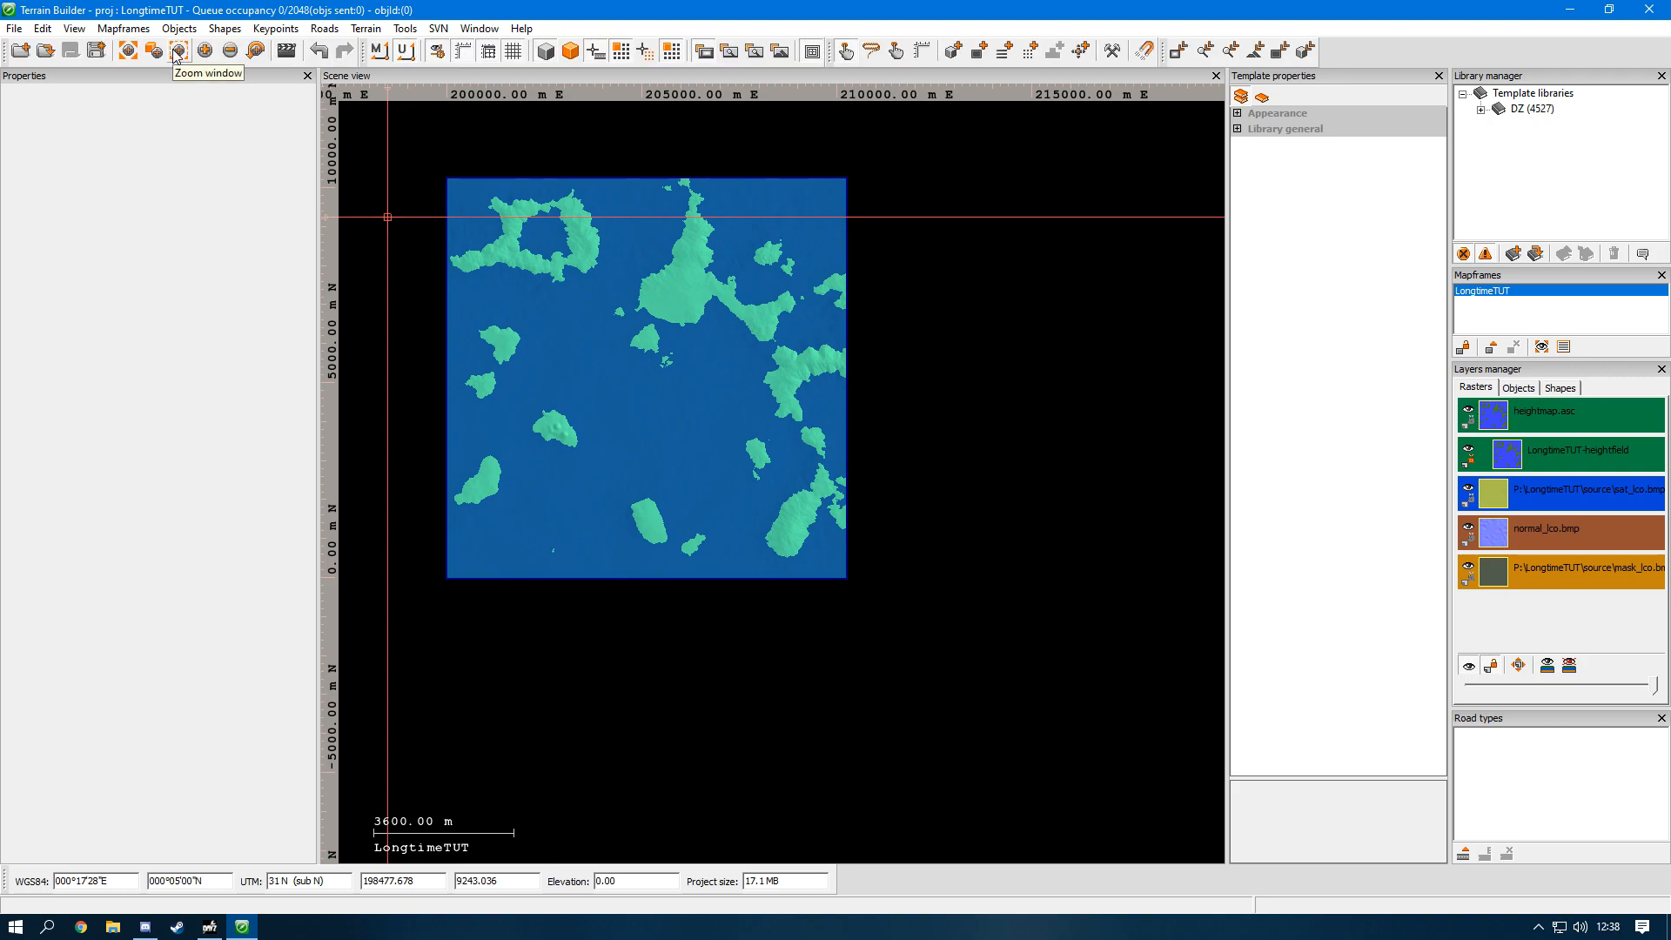
click(205, 50)
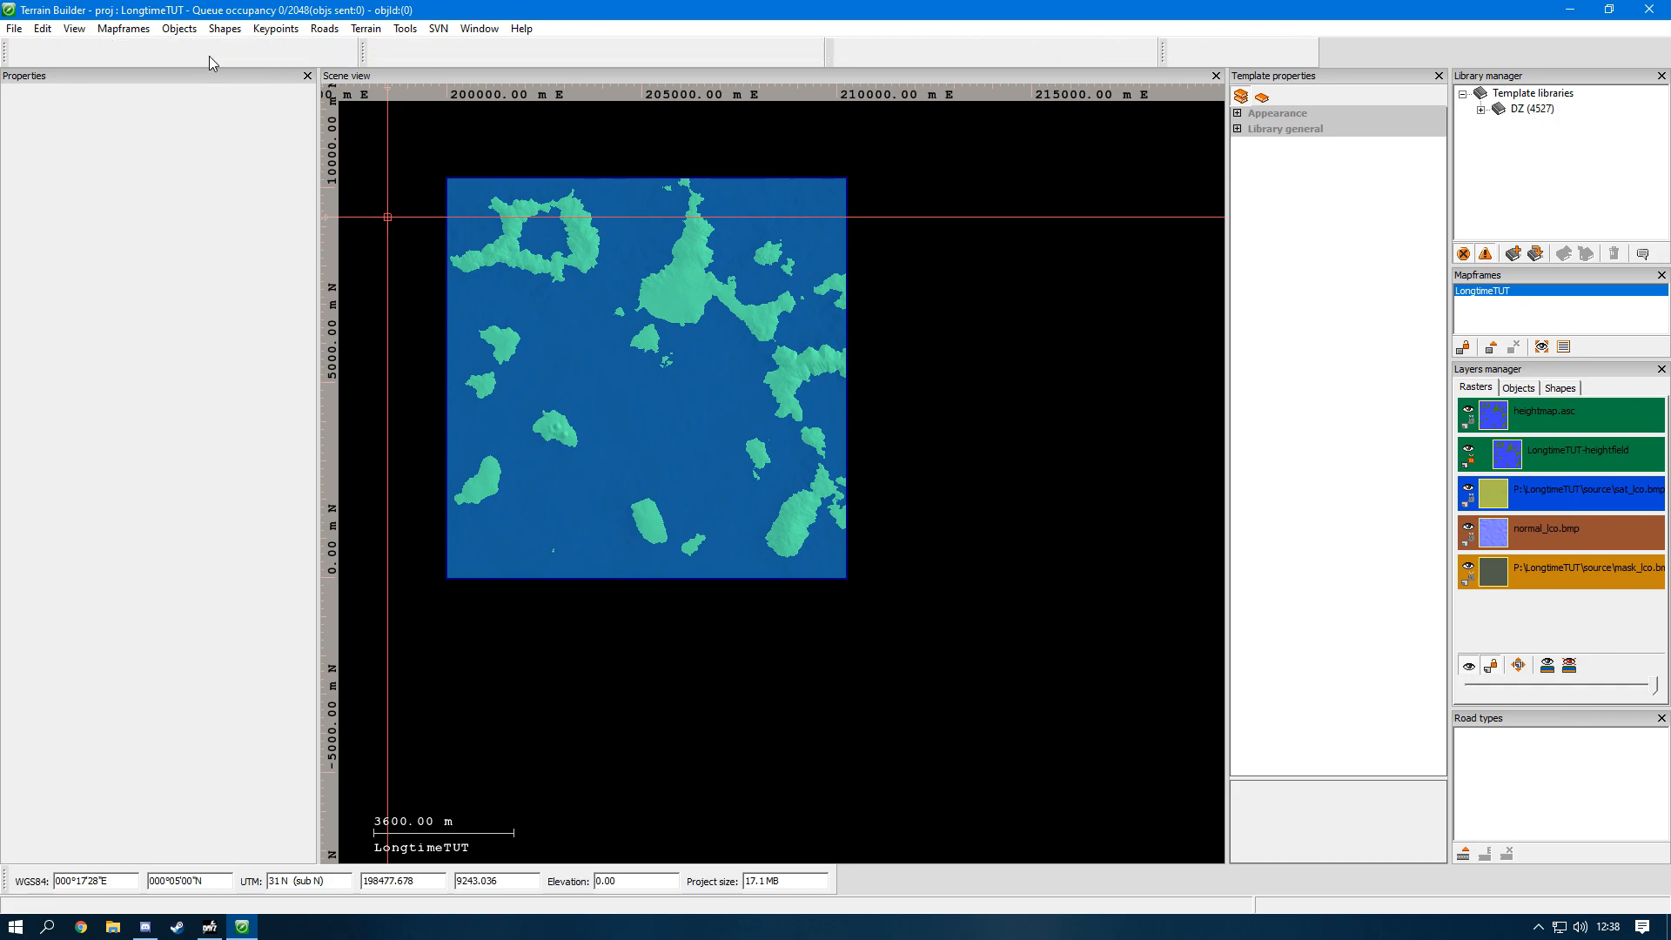
click(205, 51)
click(207, 52)
click(207, 52)
scroll(515, 286, down, 10)
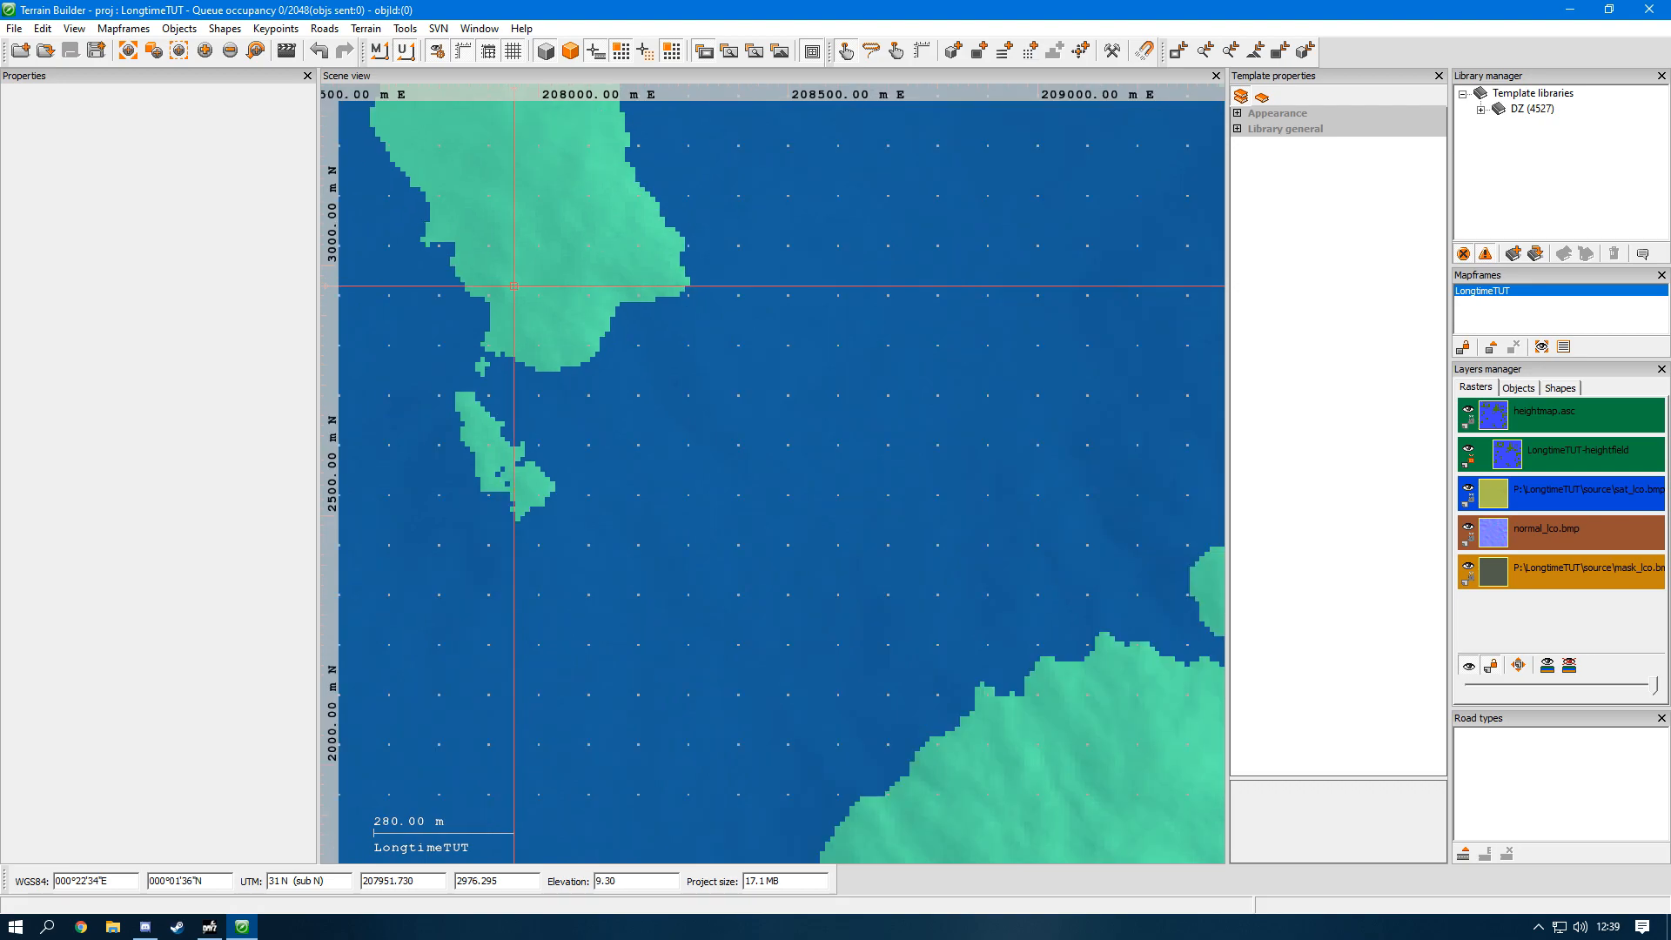
middle_drag(520, 308, 820, 444)
scroll(820, 444, down, 1)
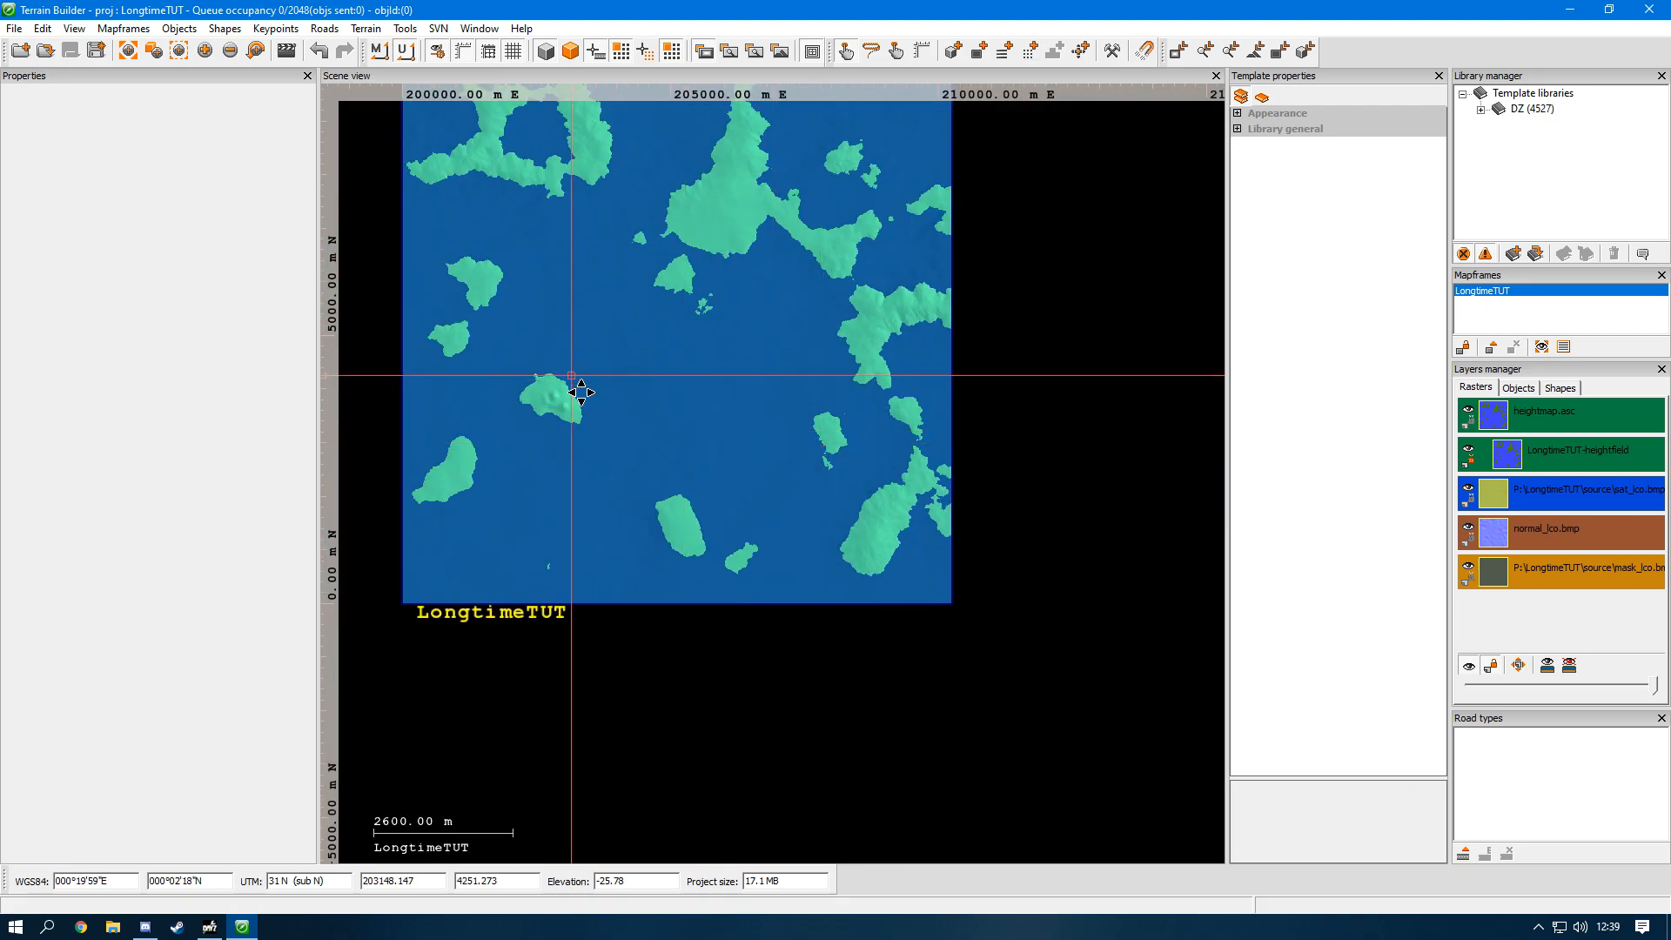
middle_drag(571, 382, 657, 508)
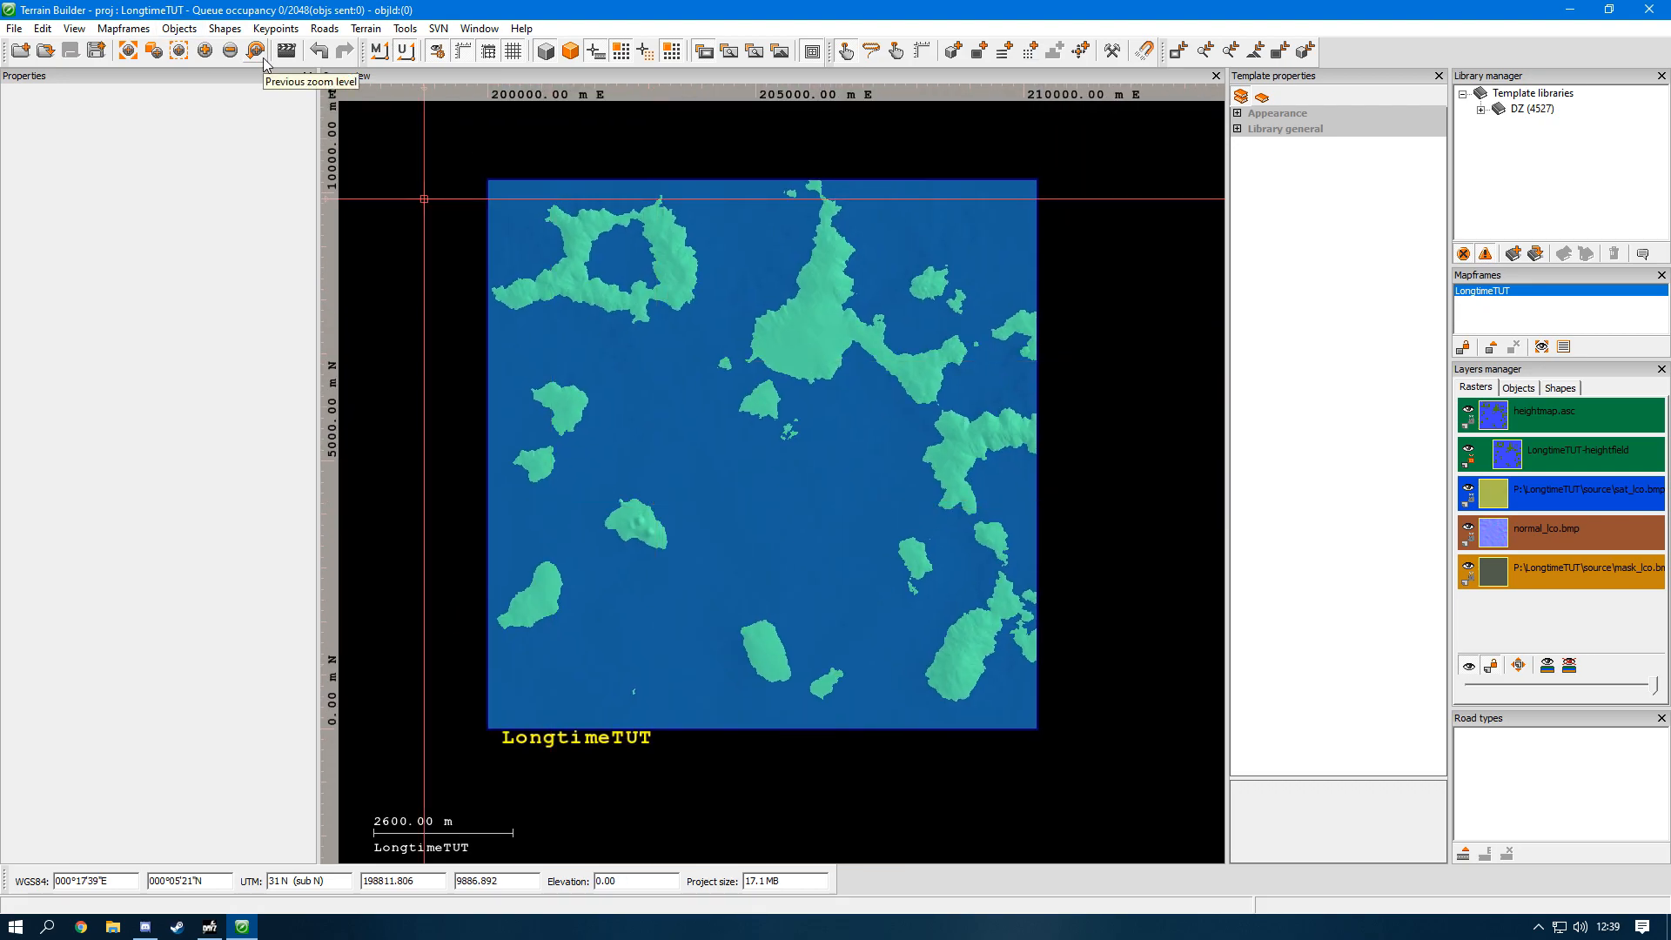
Step: Restore the previous zoom level and bring the southwestern islands into view
click(264, 64)
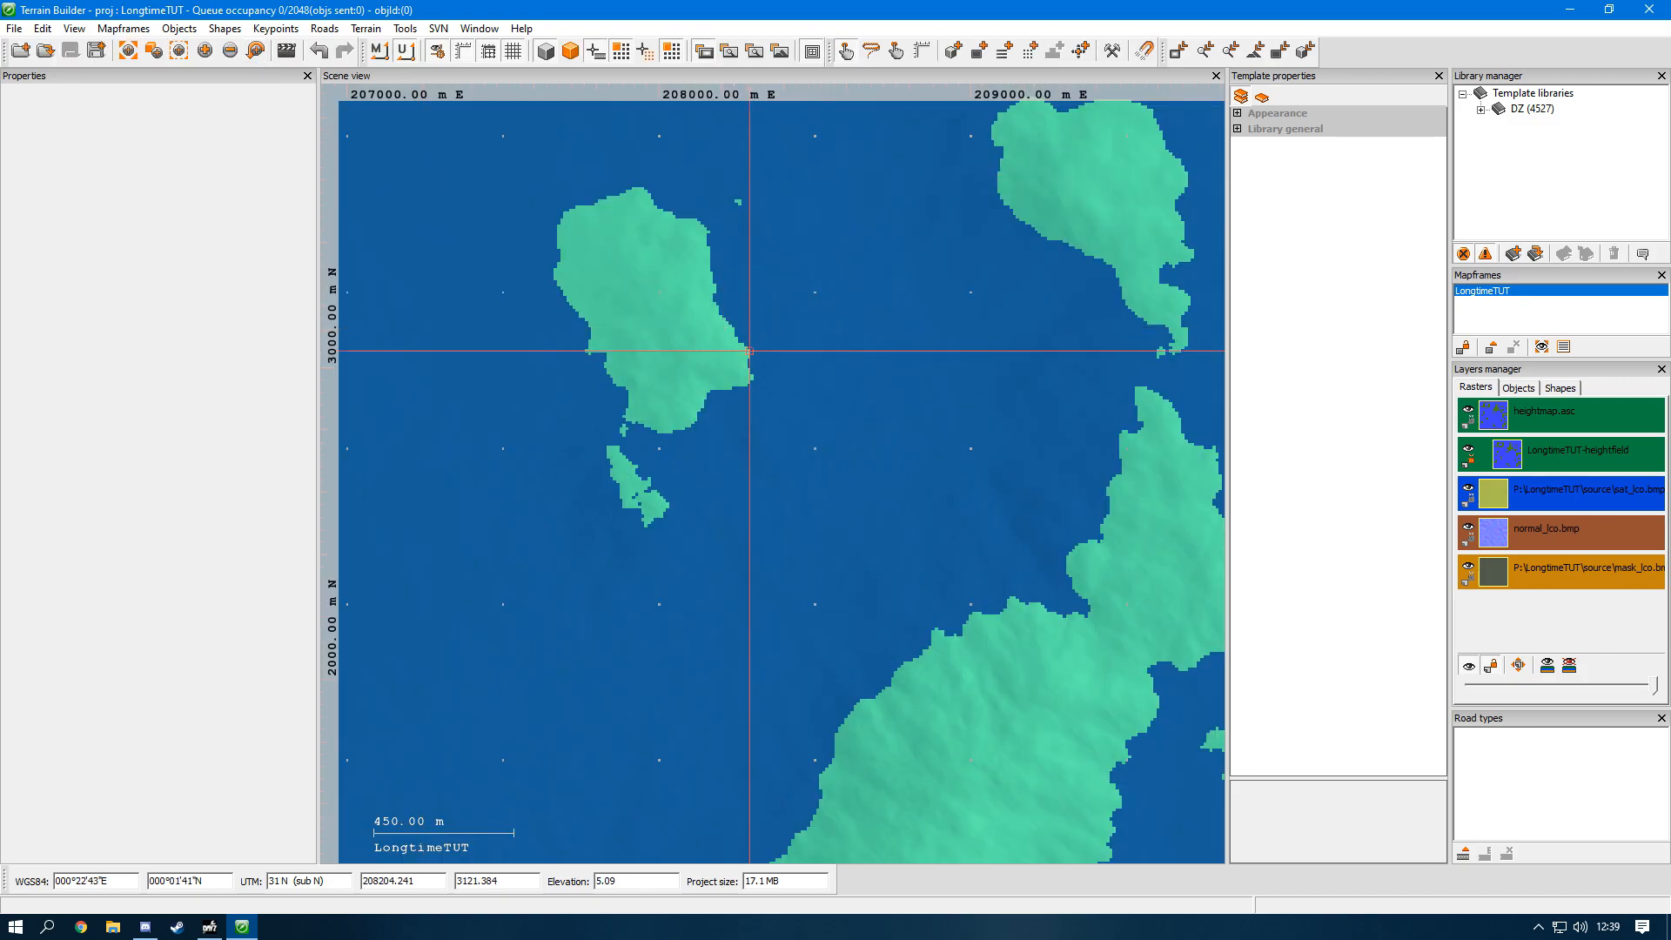
scroll(762, 363, down, 3)
scroll(762, 362, down, 3)
middle_drag(757, 361, 888, 515)
middle_drag(533, 414, 663, 502)
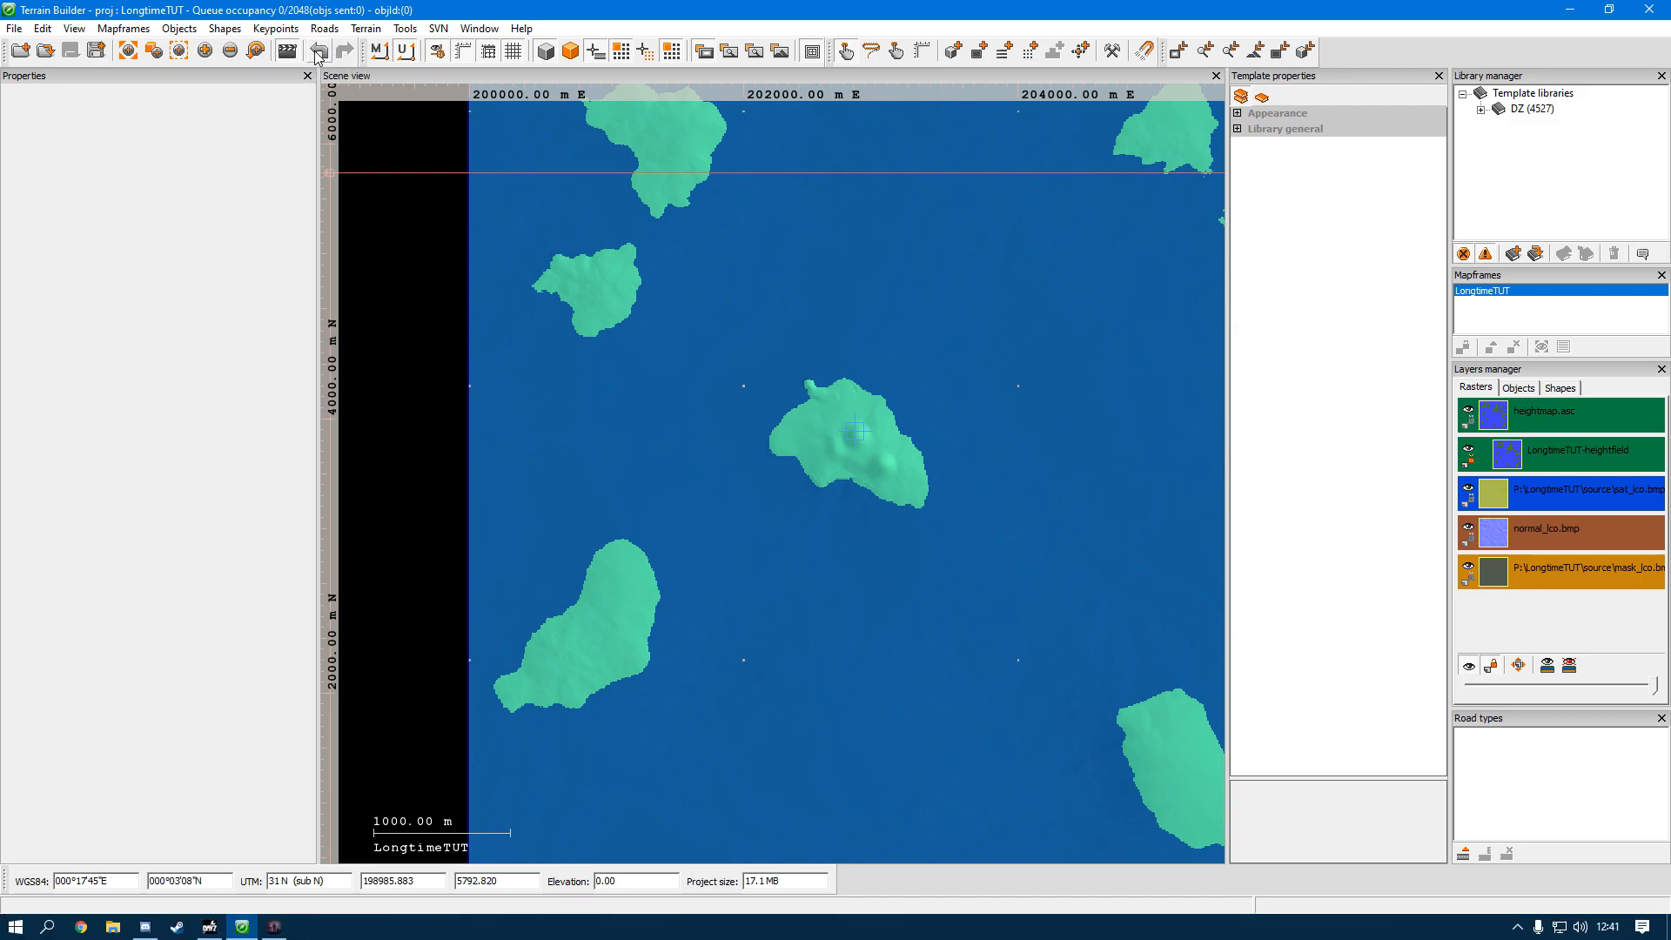
click(41, 29)
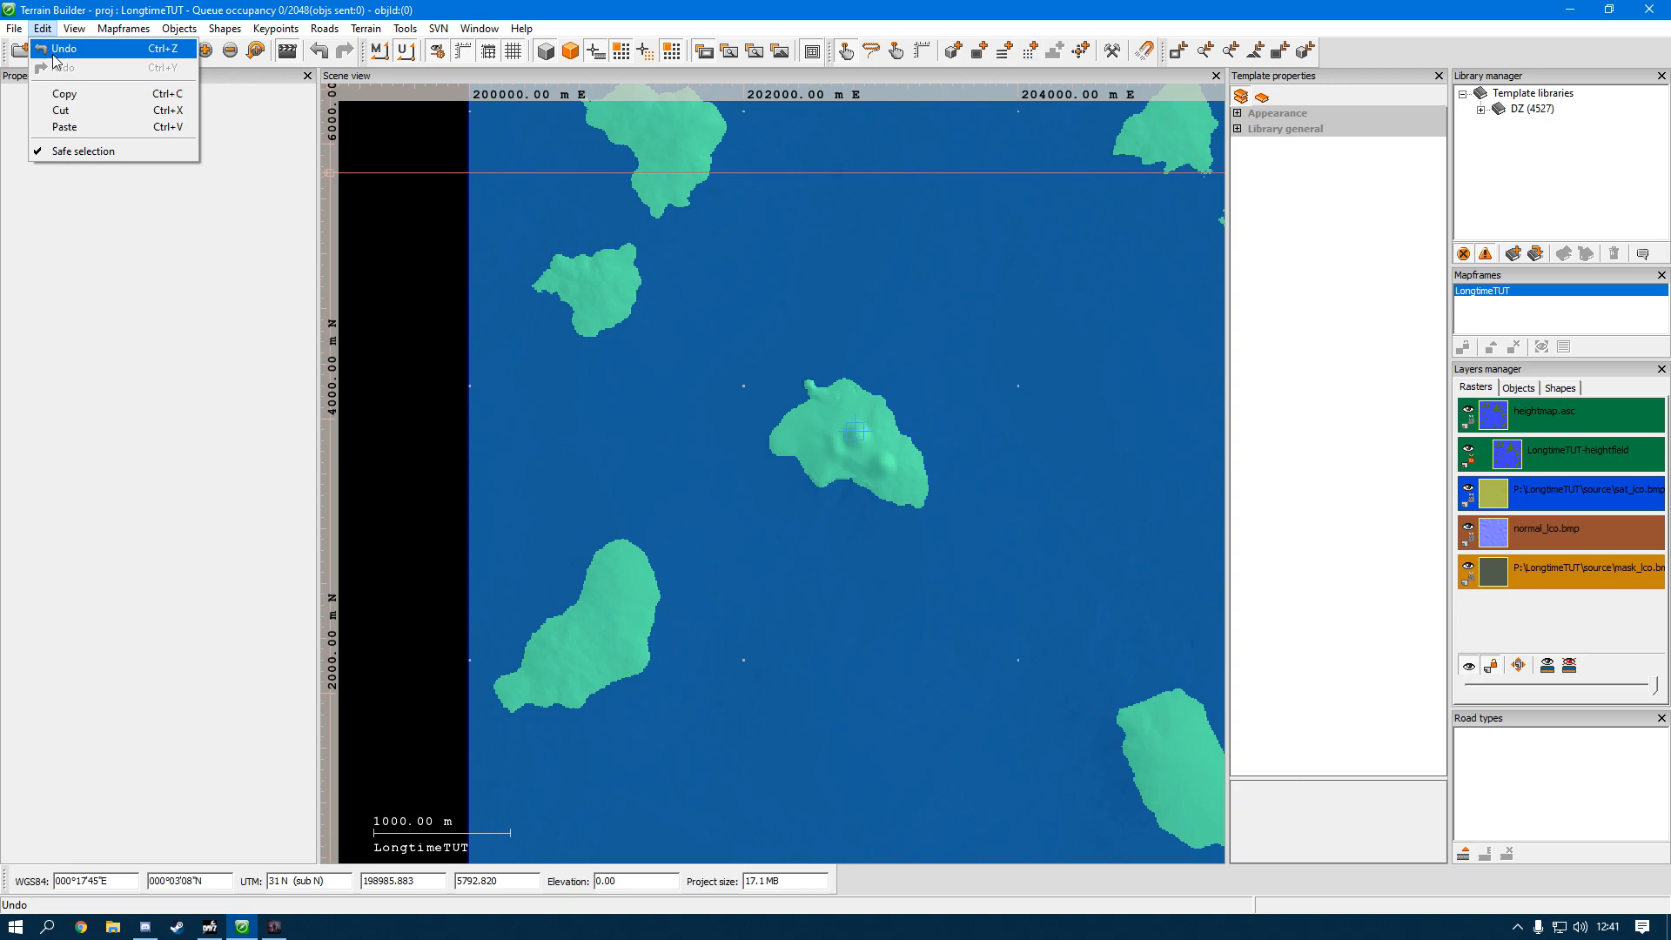
click(54, 58)
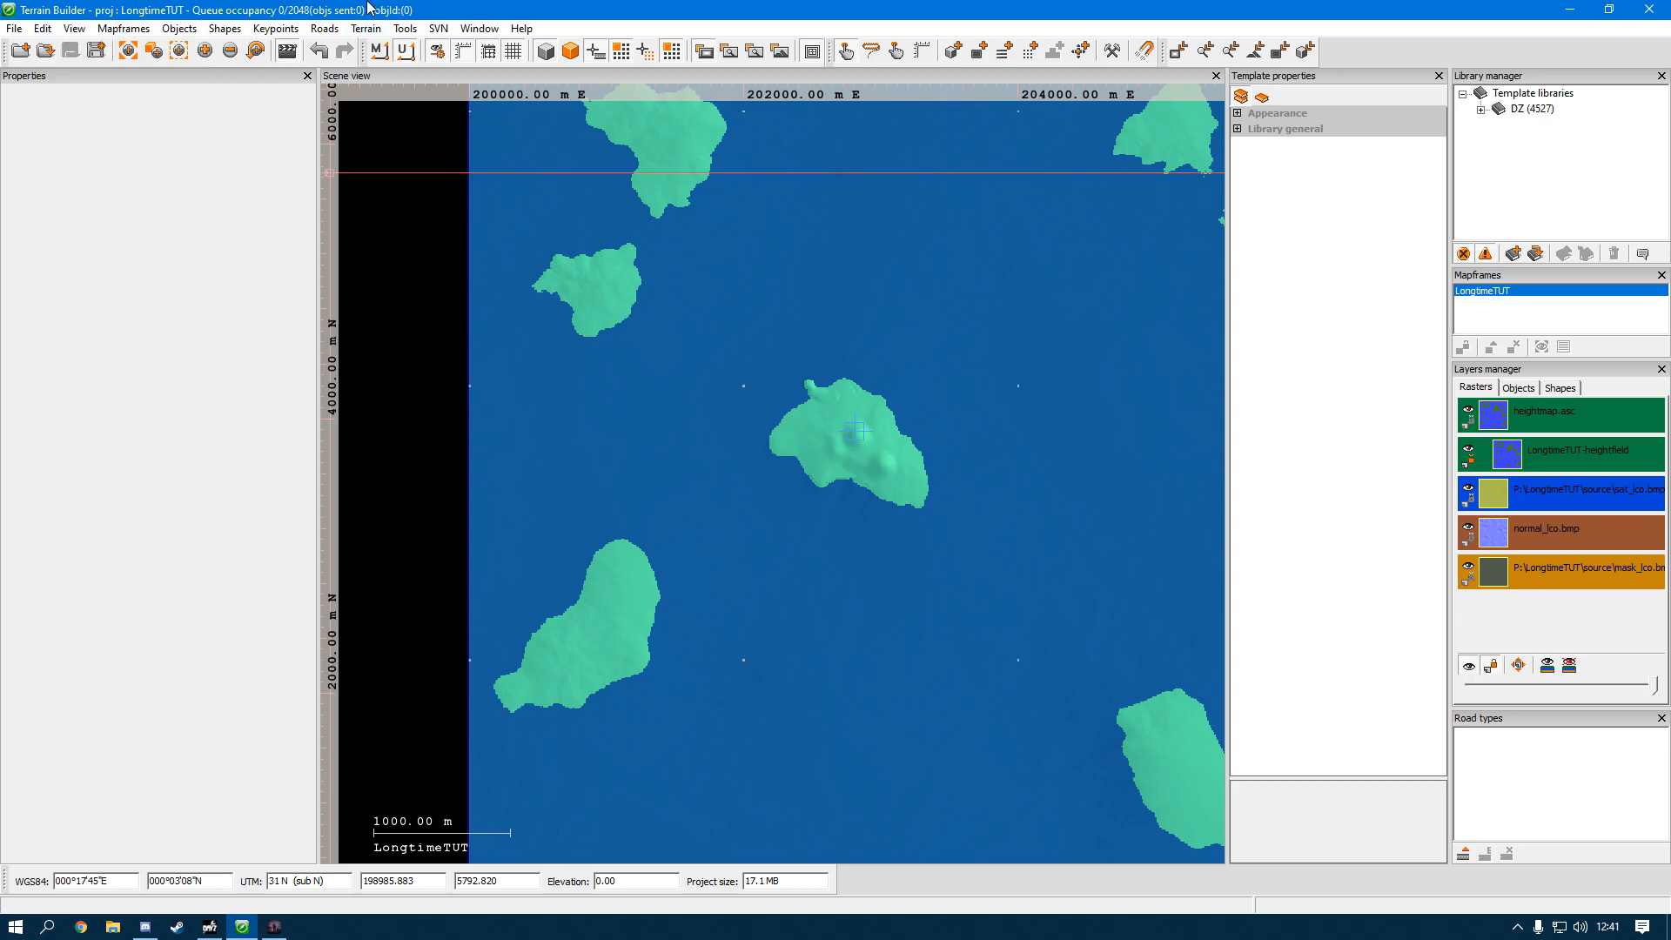
Step: Switch the scene coordinates to meters and back to UTM
click(379, 54)
scroll(736, 341, down, 5)
scroll(738, 337, up, 3)
scroll(738, 336, up, 2)
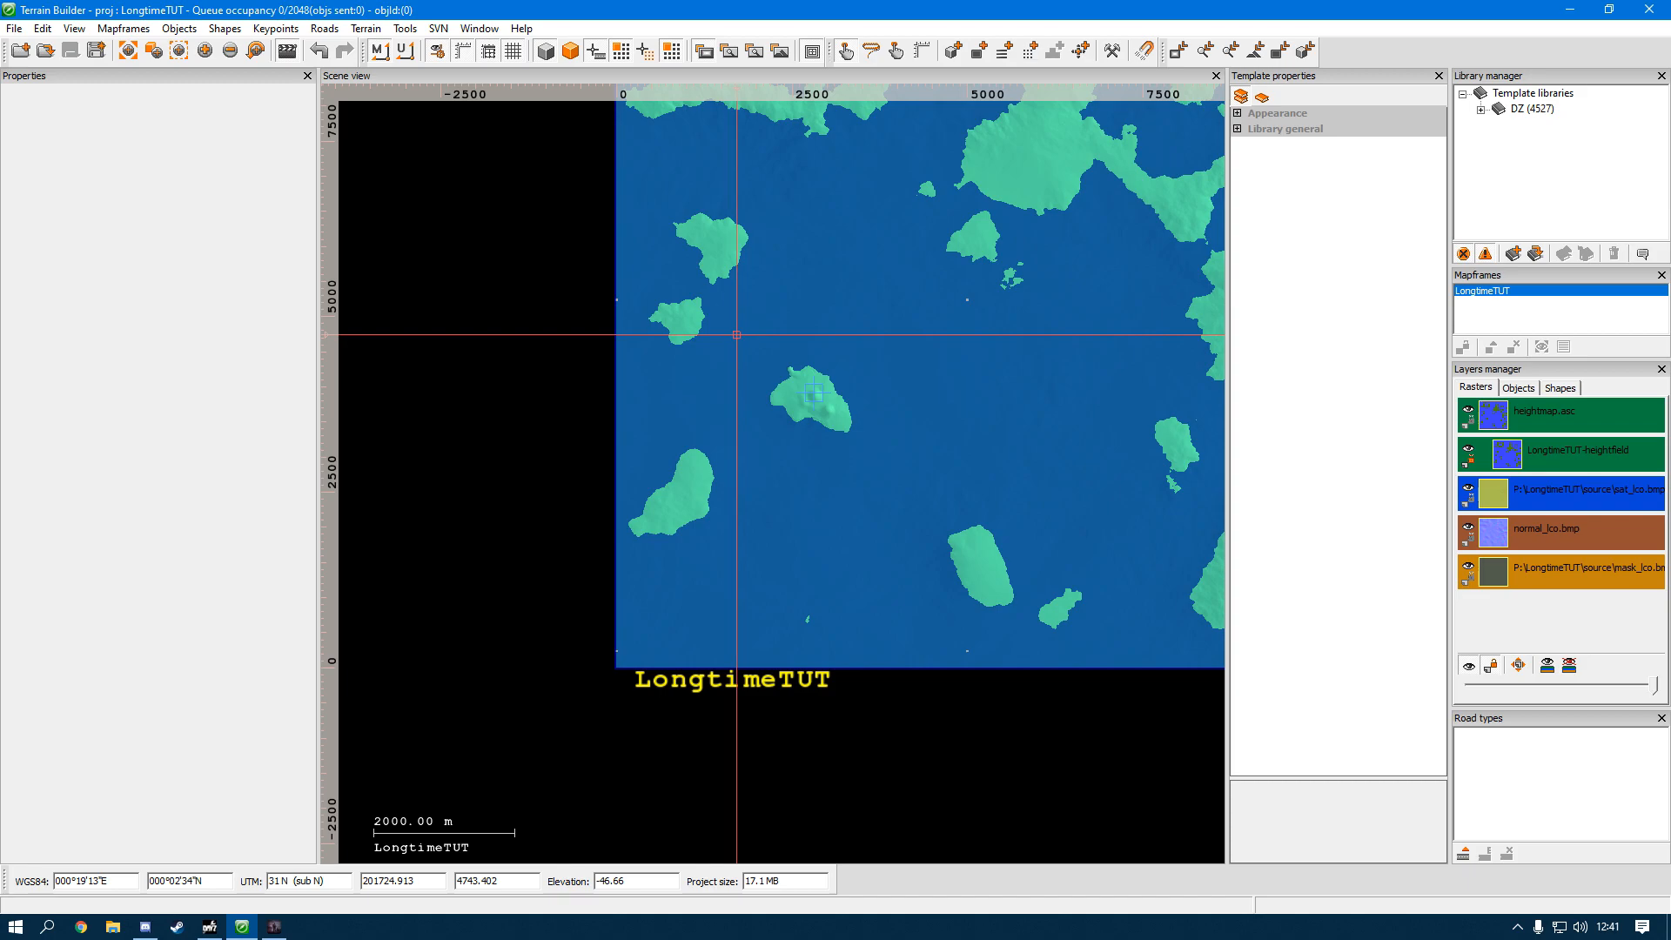
click(404, 52)
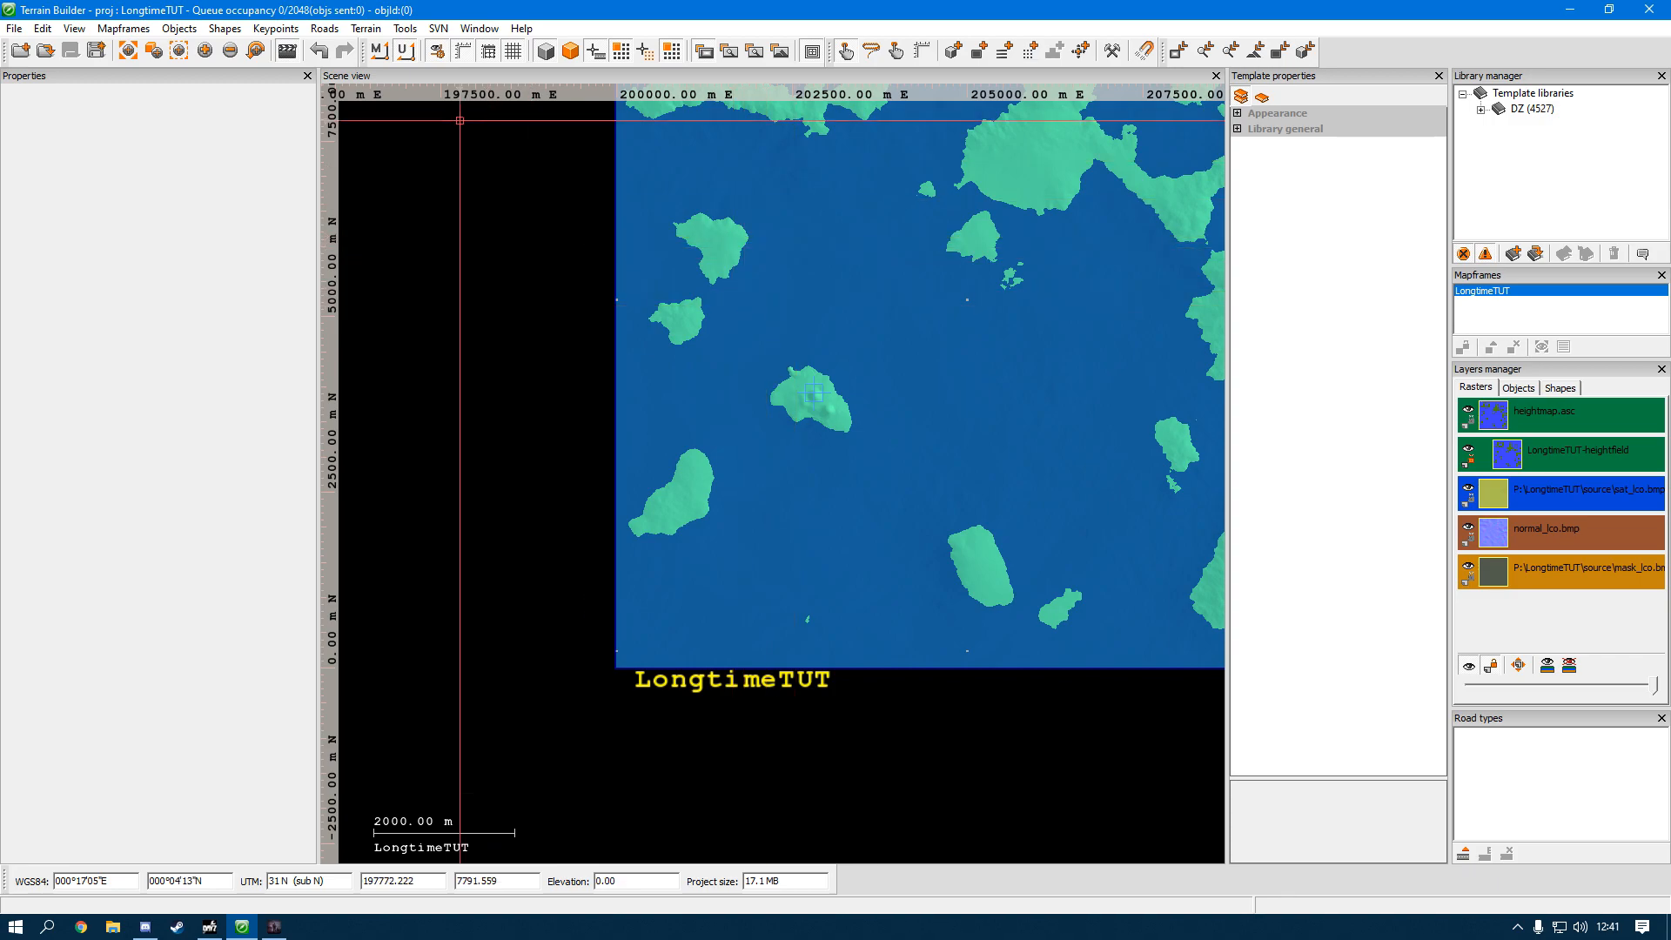
click(461, 50)
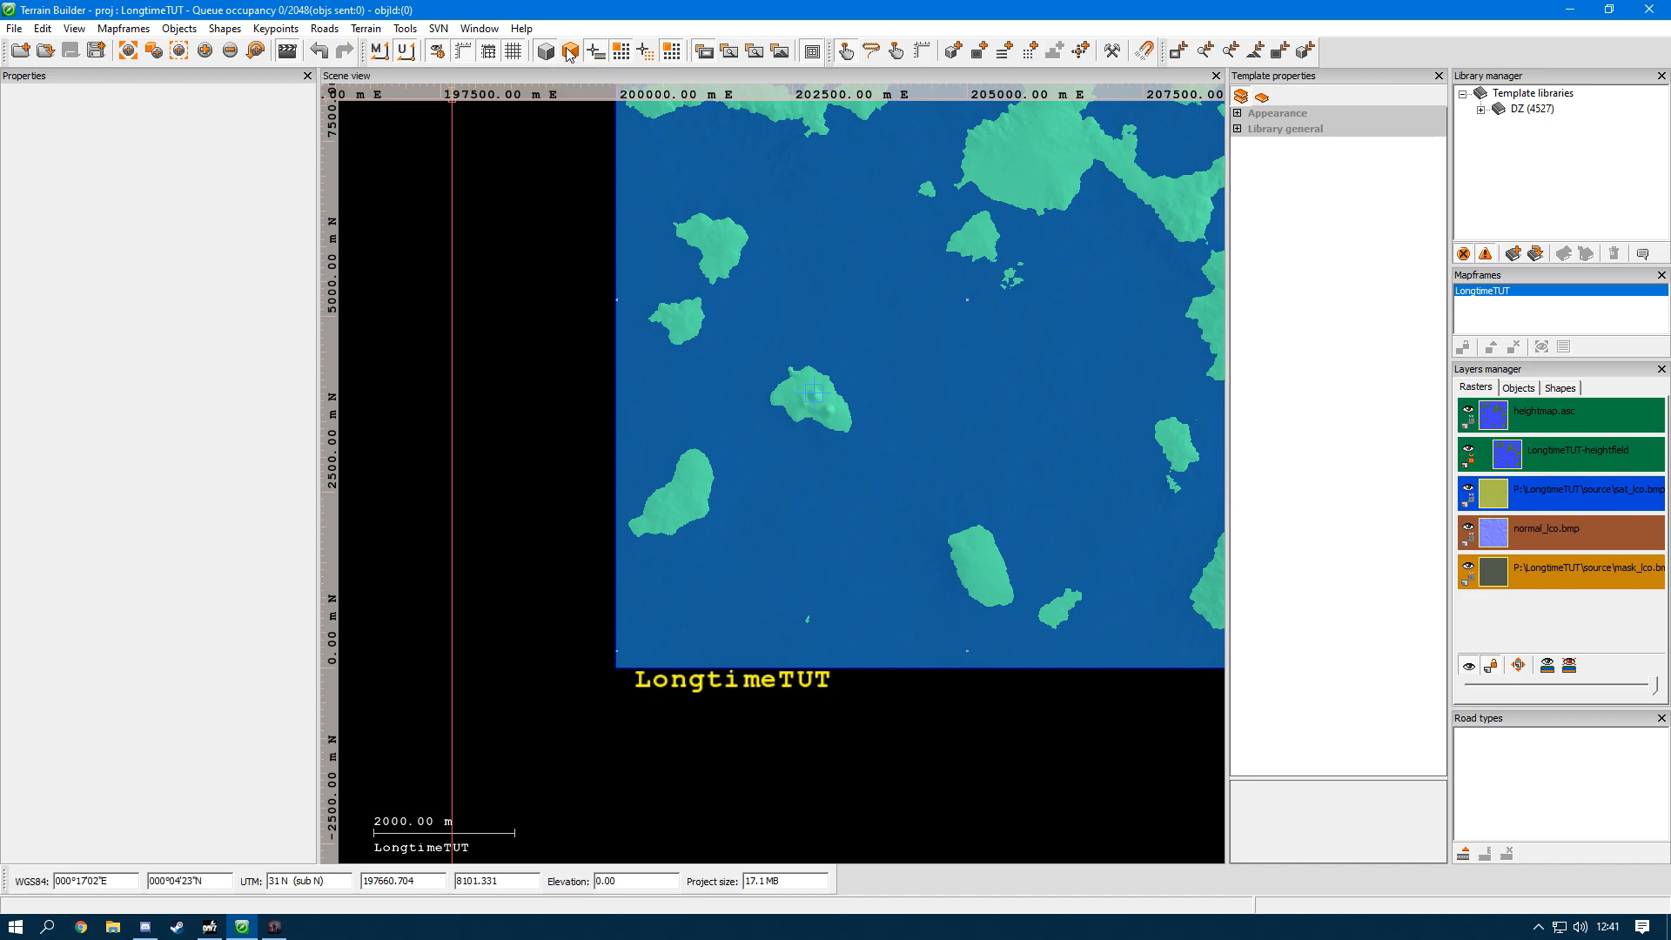
Step: Draw a four-point polyline on the large northern island from about 206370 E, 7556 N to about 206288 E, 7429 N
middle_drag(585, 113, 632, 281)
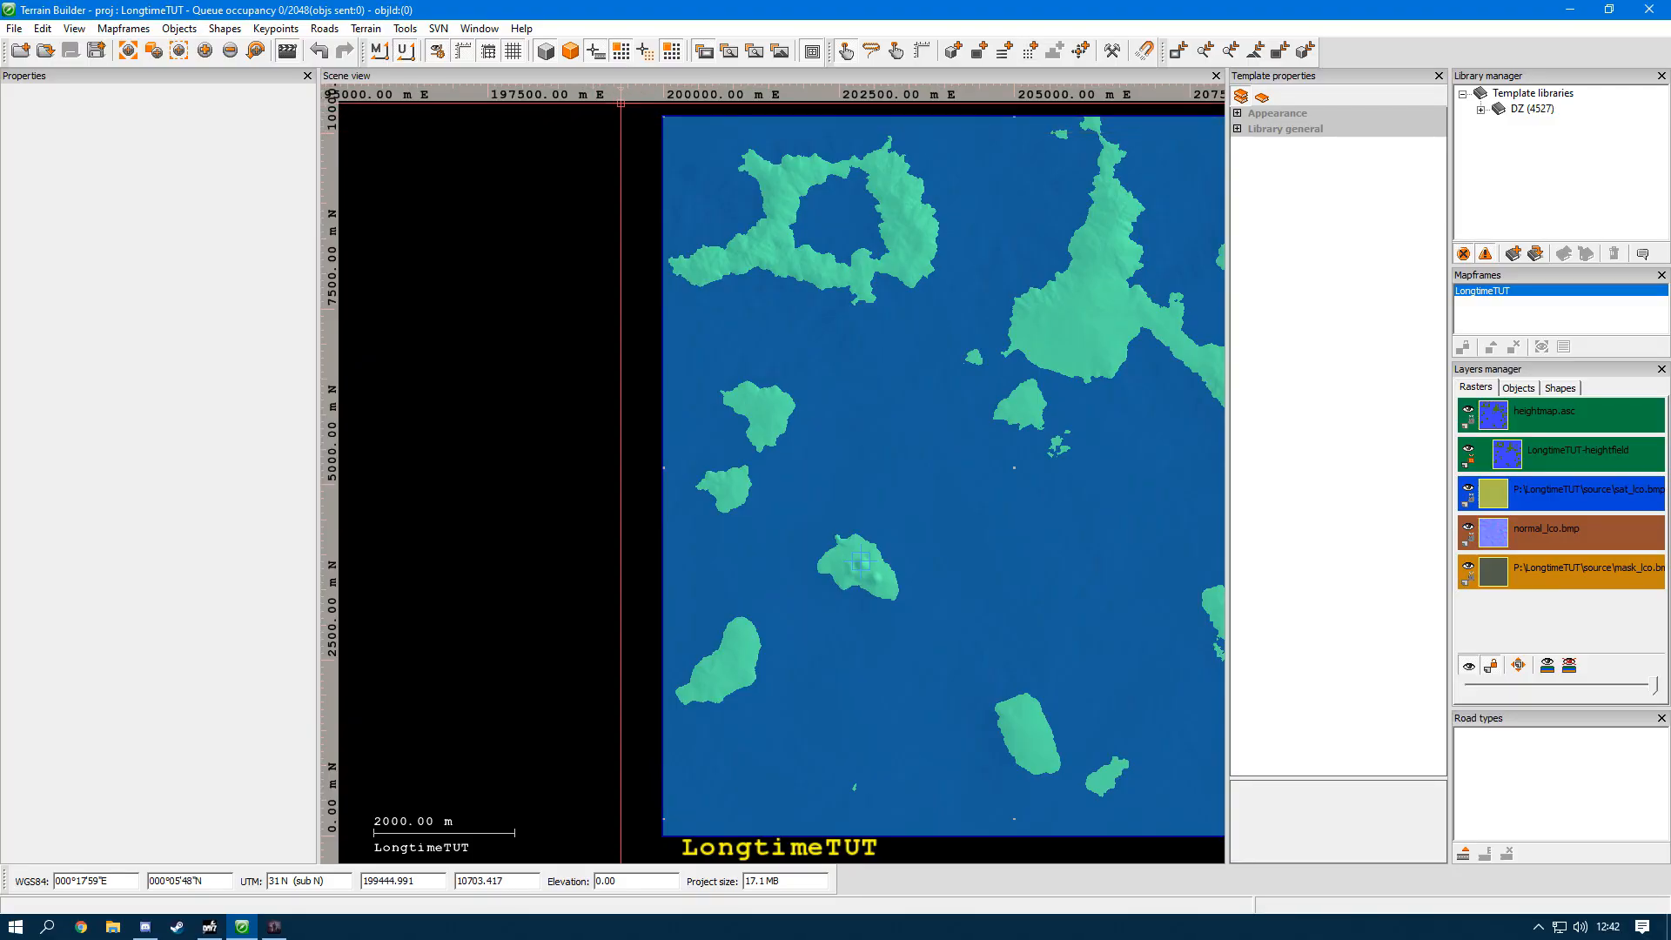
scroll(1076, 224, up, 6)
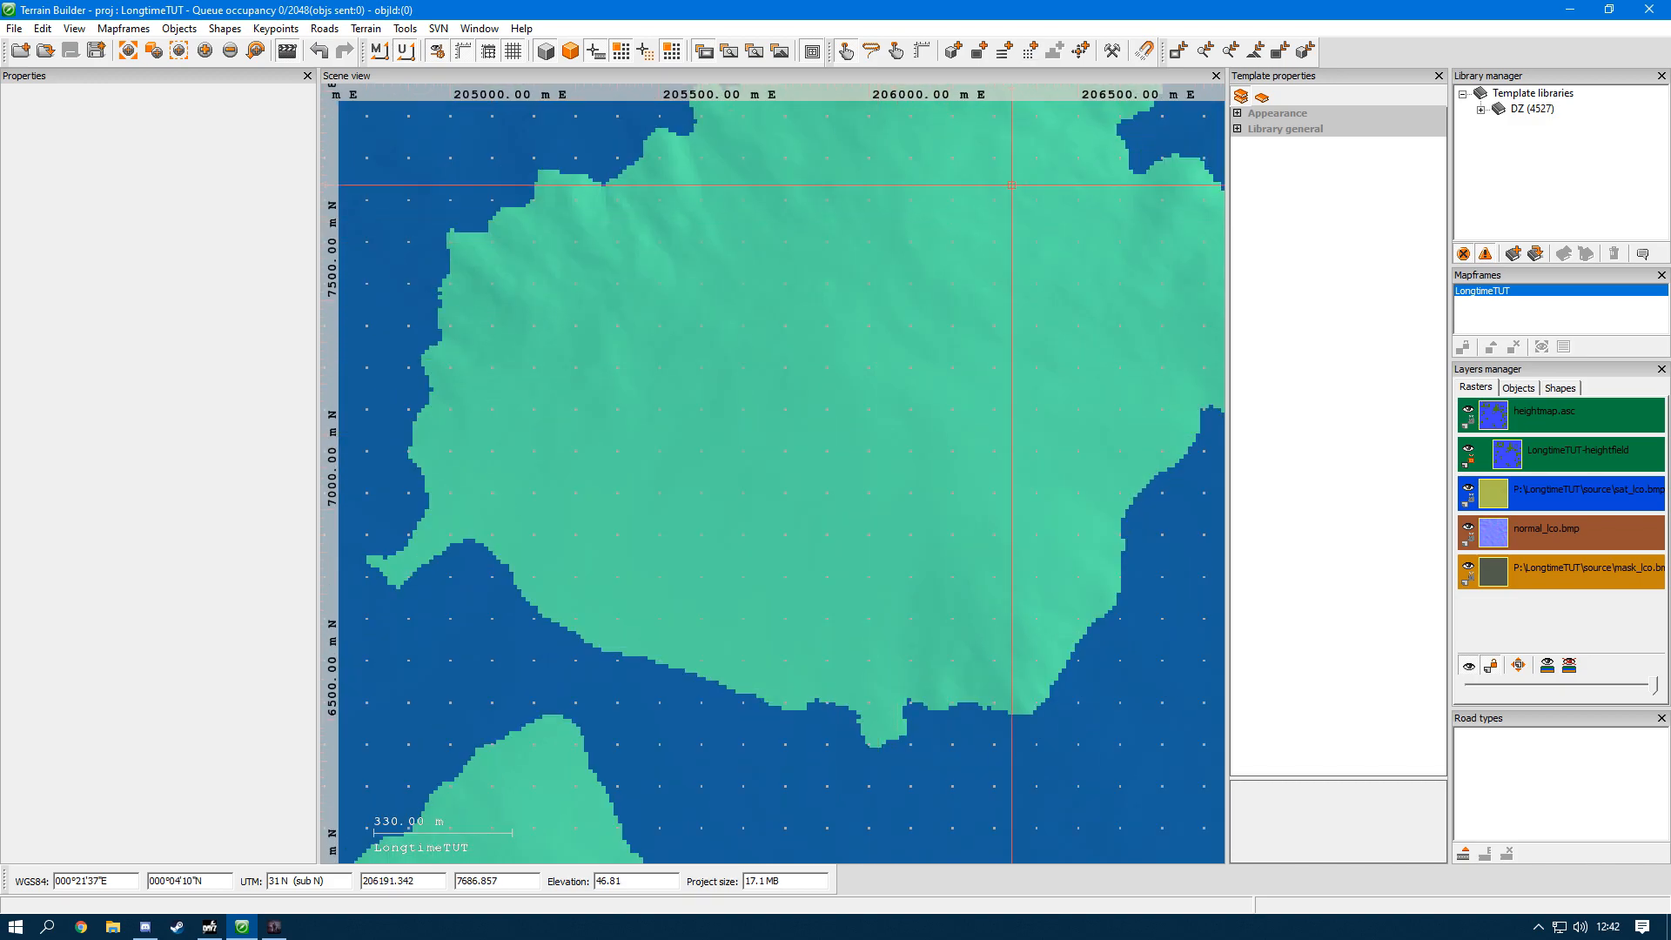
click(1007, 52)
click(1022, 276)
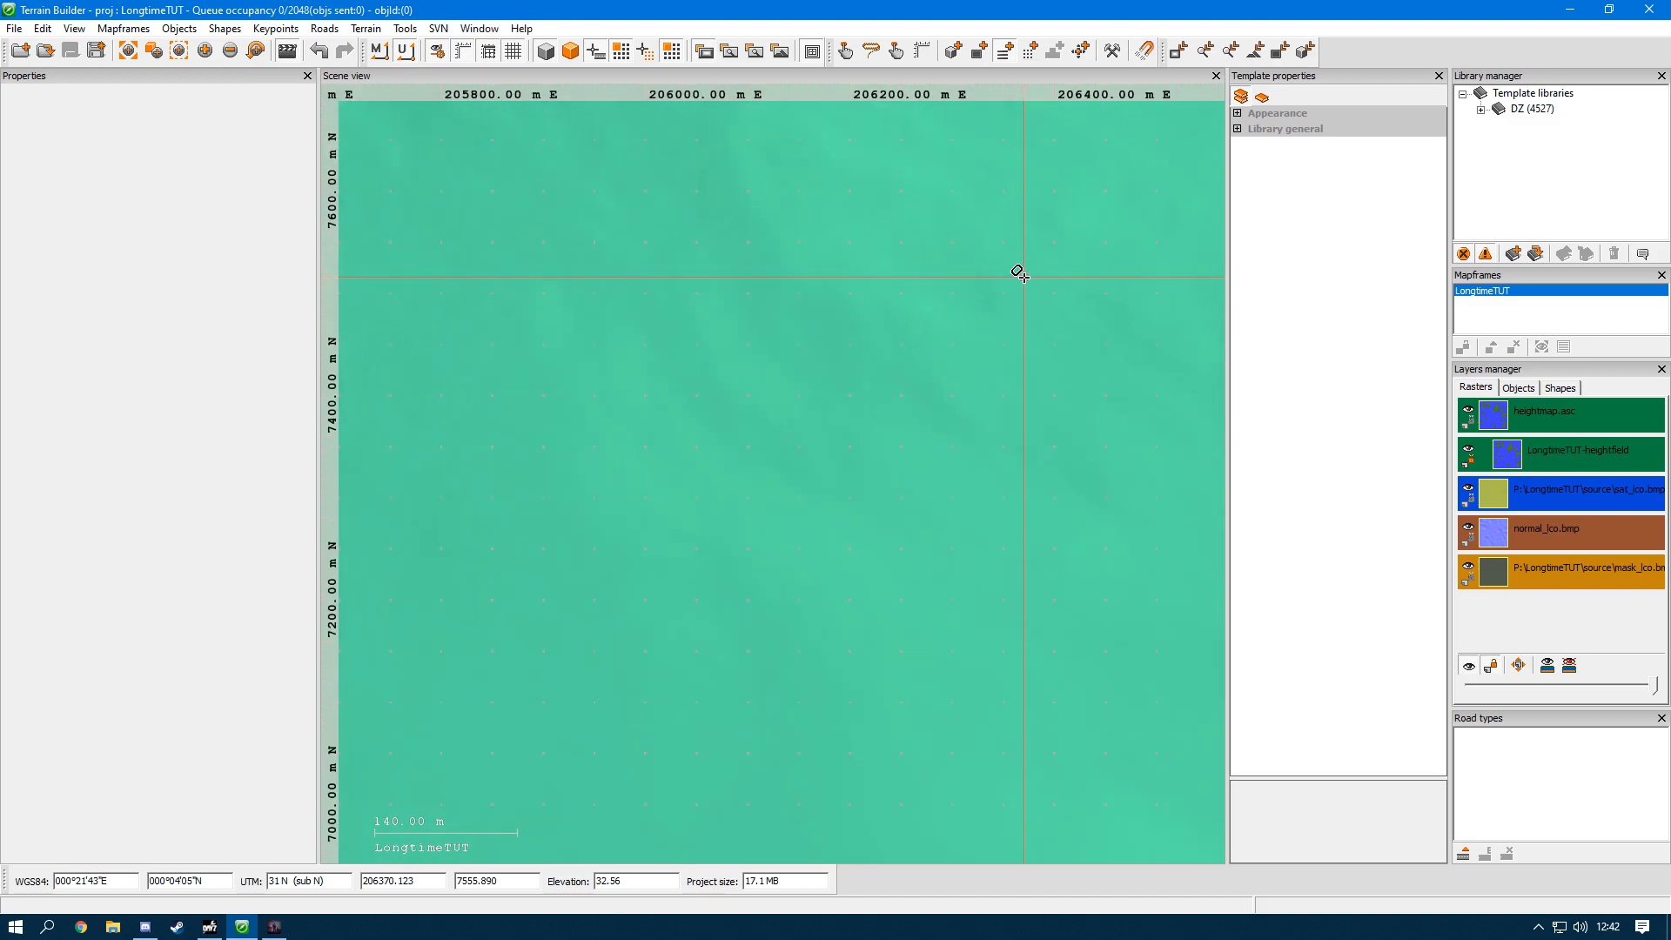
click(1023, 277)
click(986, 310)
click(961, 349)
double_click(934, 403)
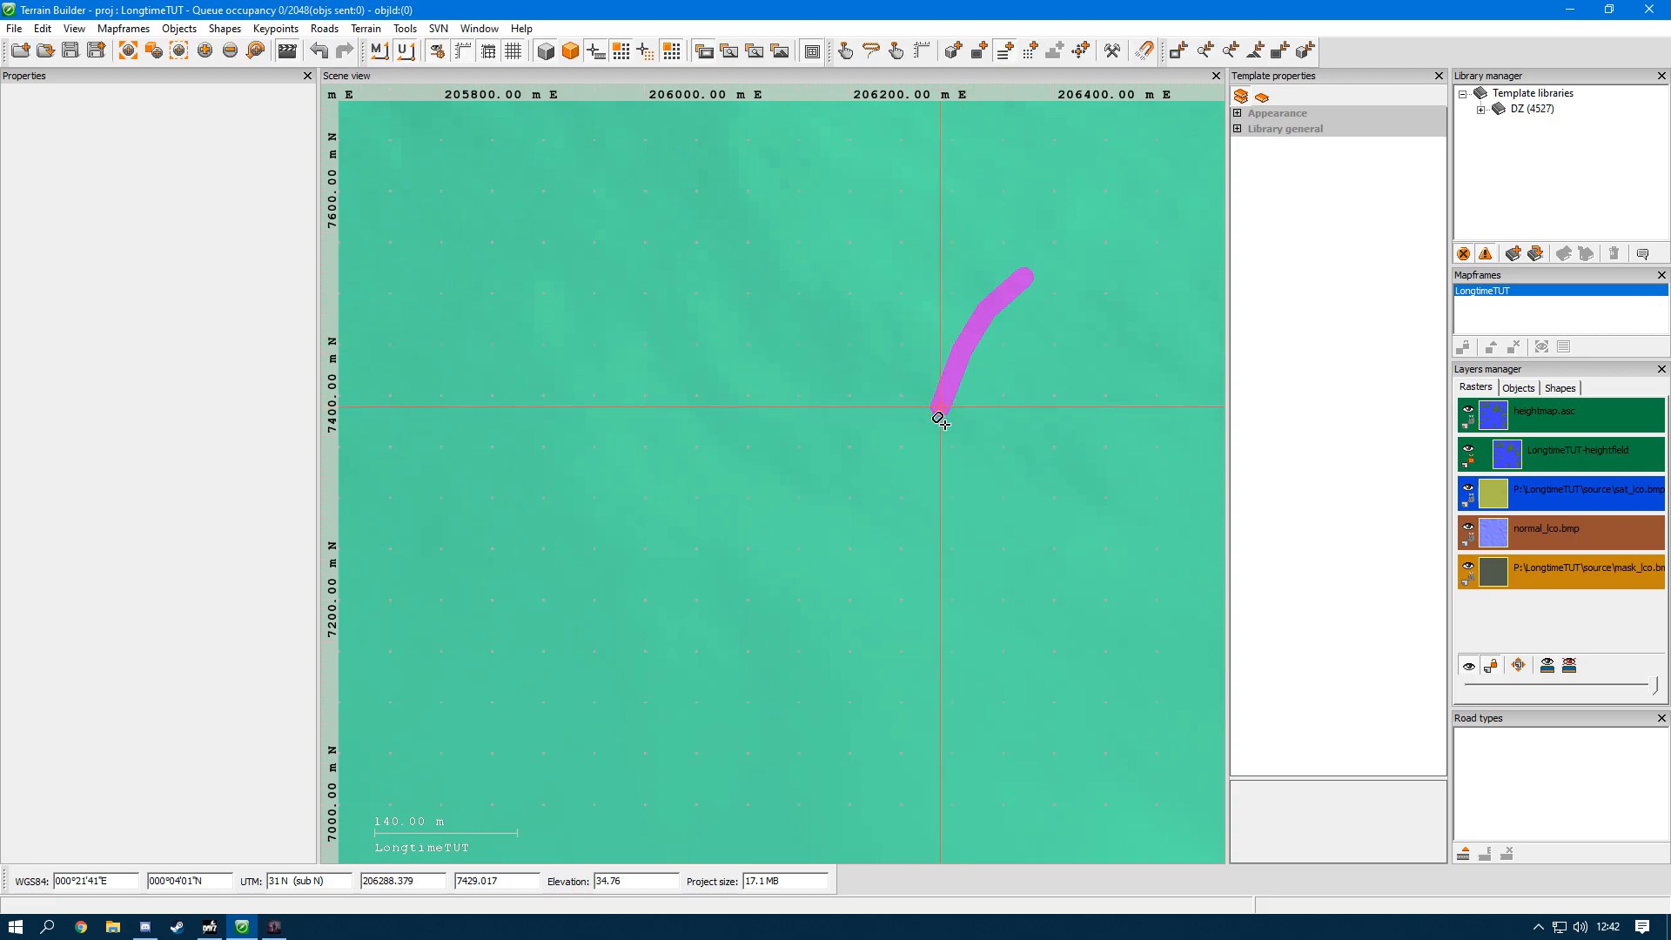
Step: Draw an irregular seven-point polygon directly west of the polyline on the large northern island
scroll(884, 348, up, 3)
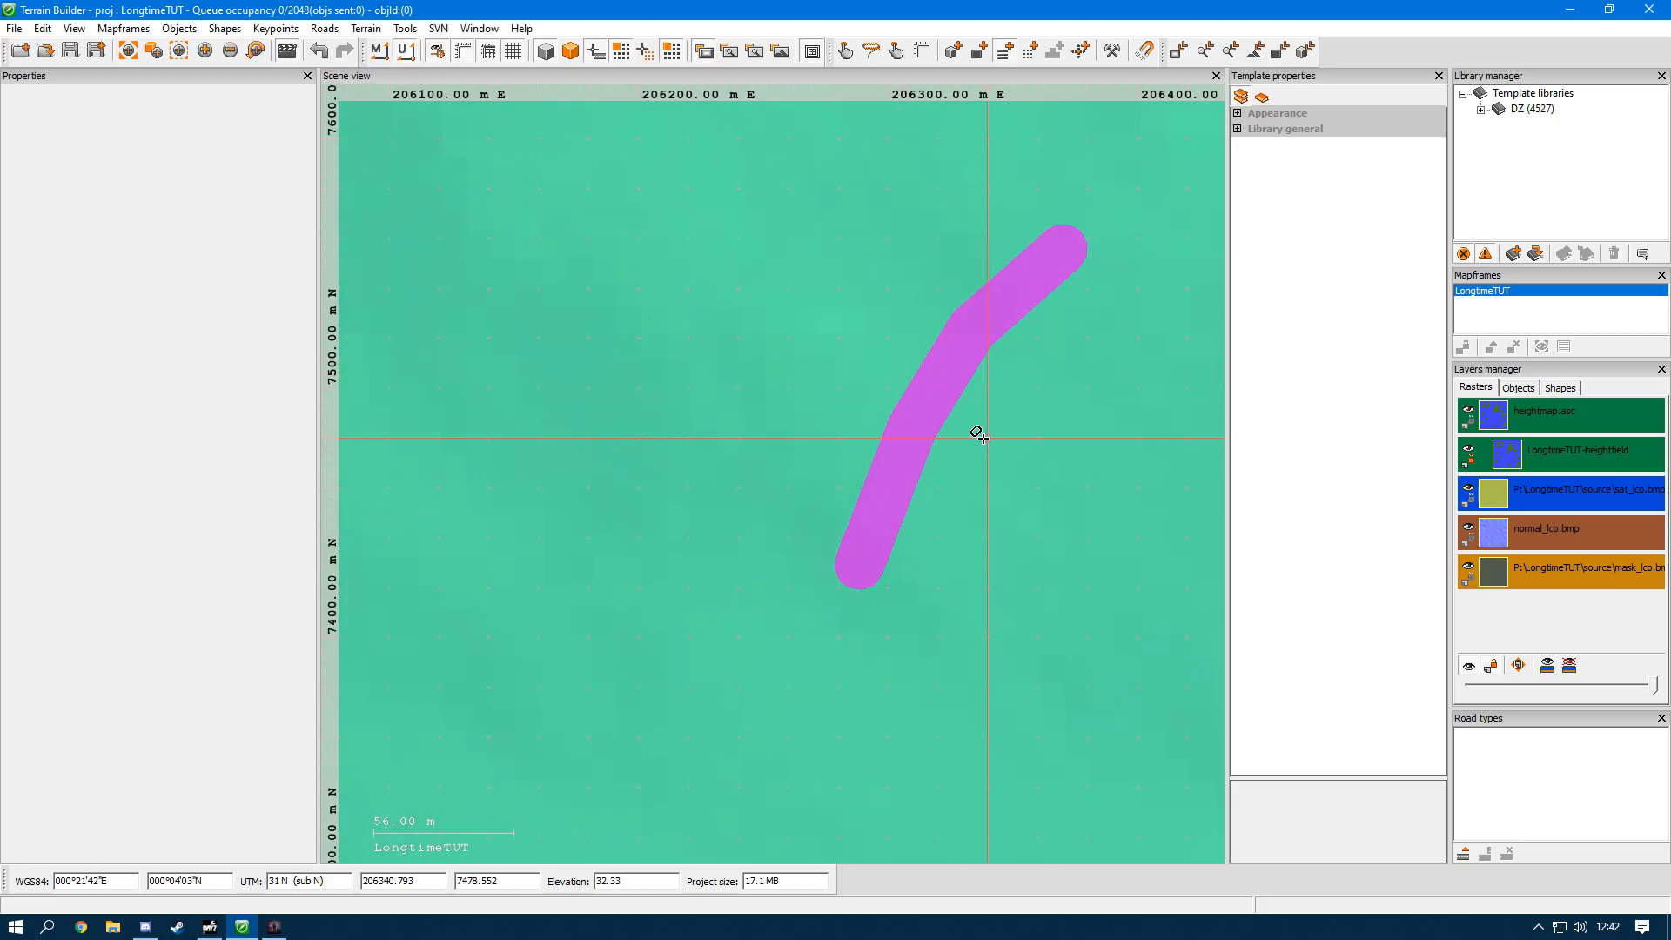
scroll(936, 430, up, 1)
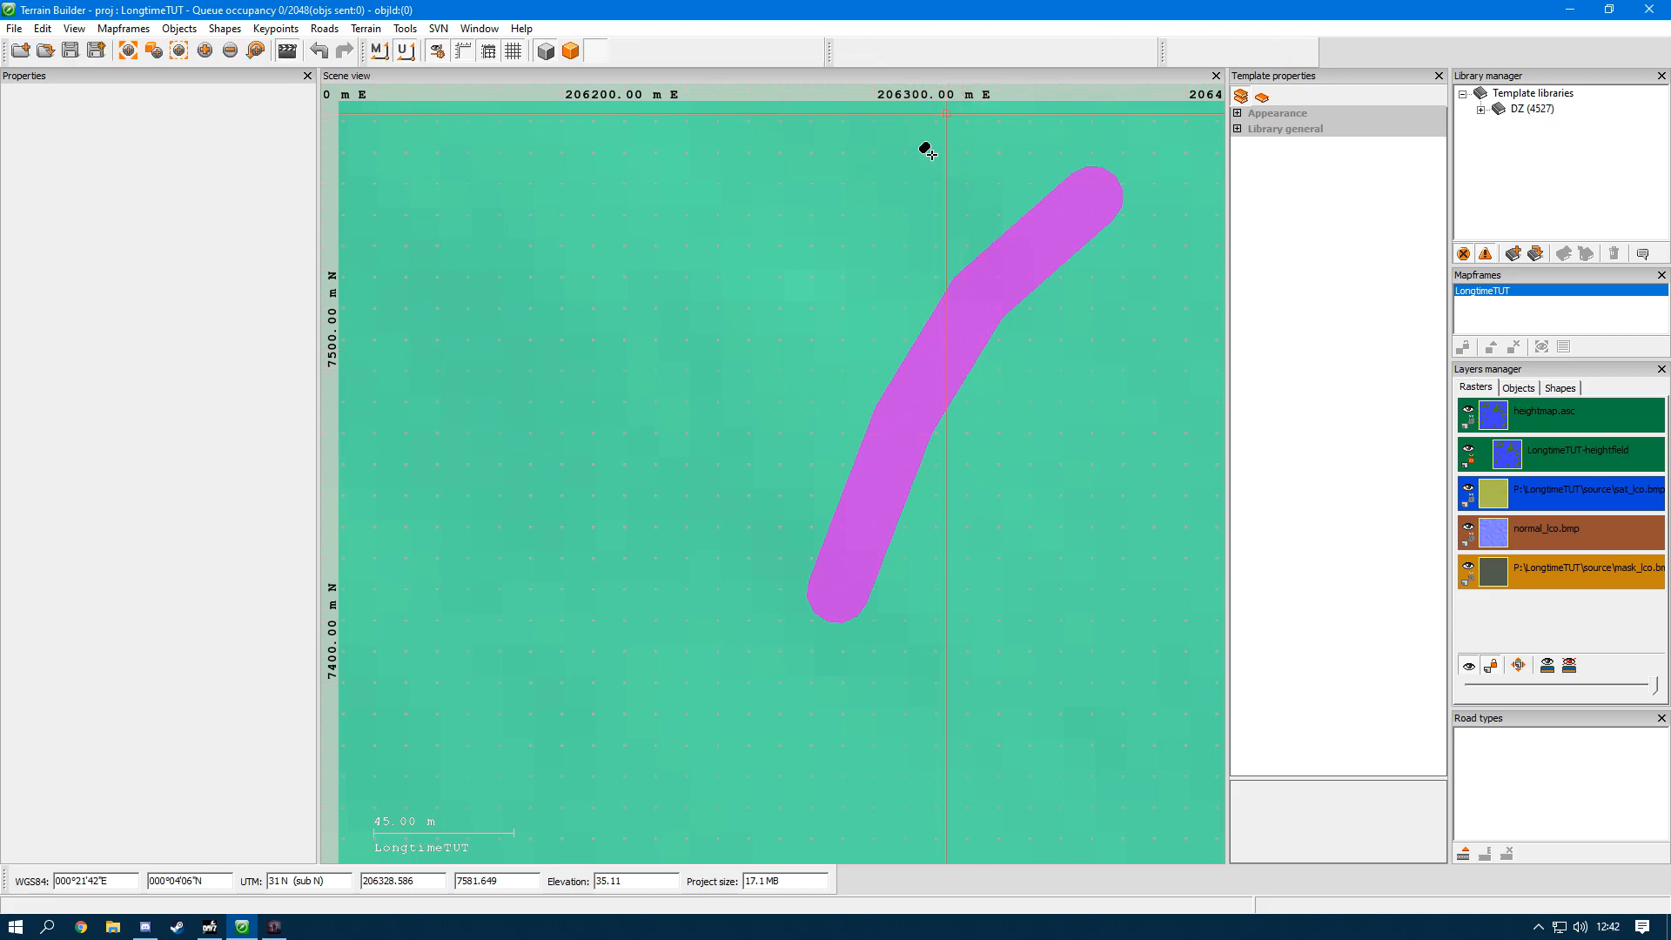
scroll(835, 383, down, 4)
click(821, 439)
click(846, 354)
click(908, 301)
click(796, 269)
click(804, 340)
click(775, 408)
double_click(791, 436)
scroll(805, 318, up, 4)
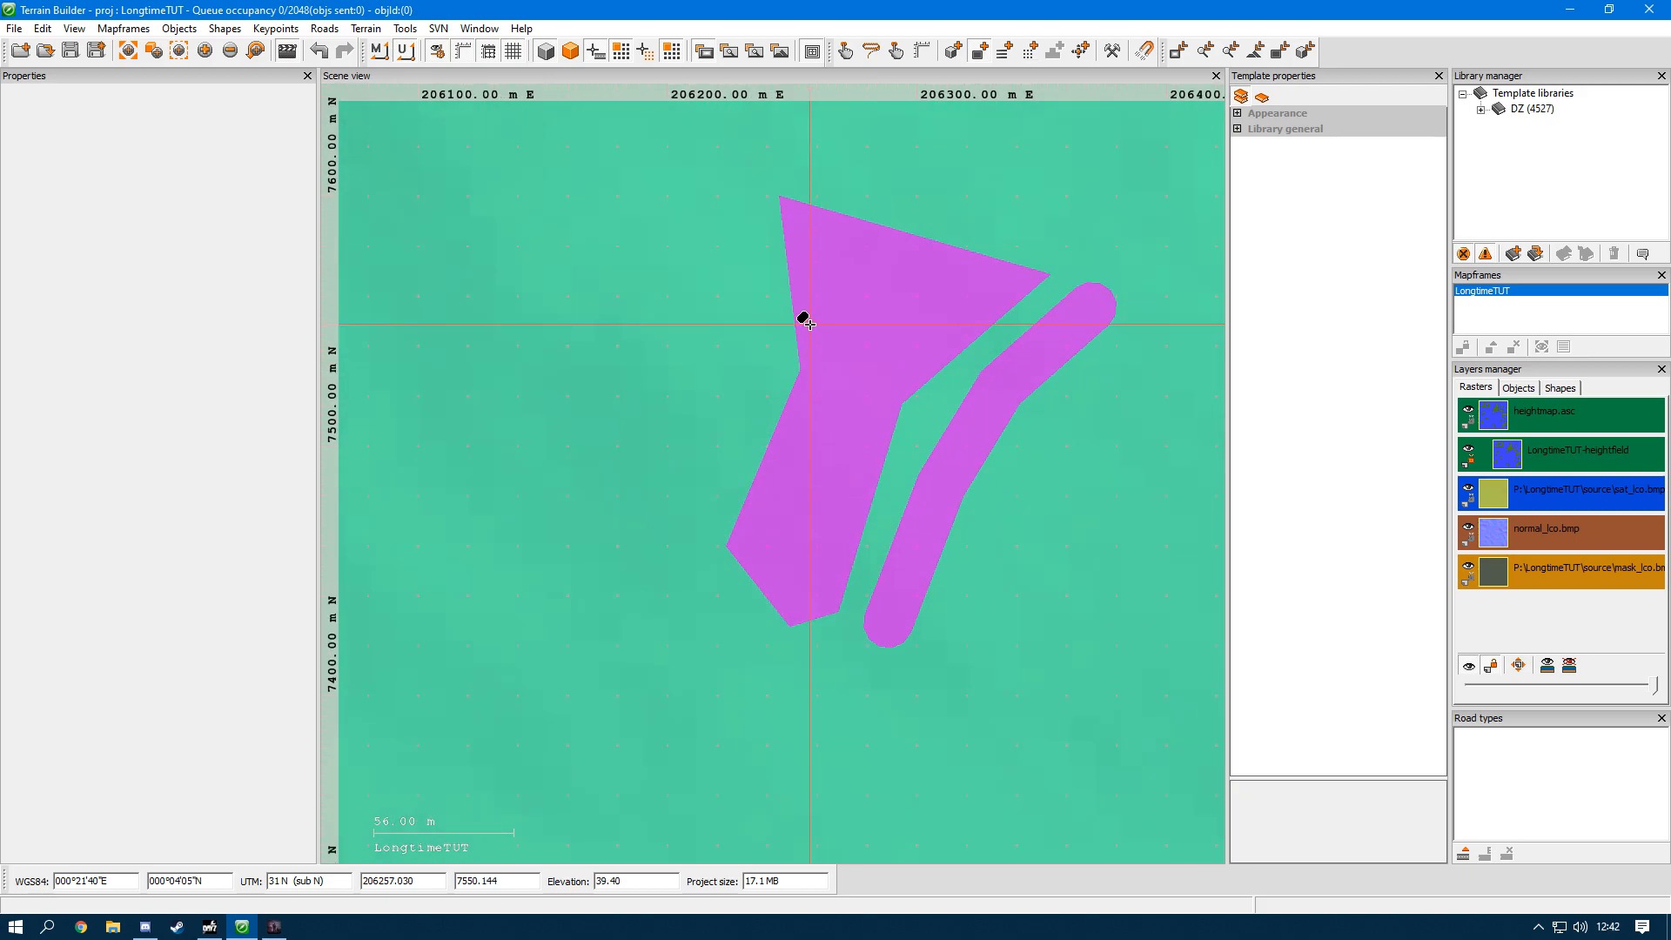
Step: Hide all shapes in the scene and show them again
scroll(861, 287, down, 2)
scroll(848, 283, up, 2)
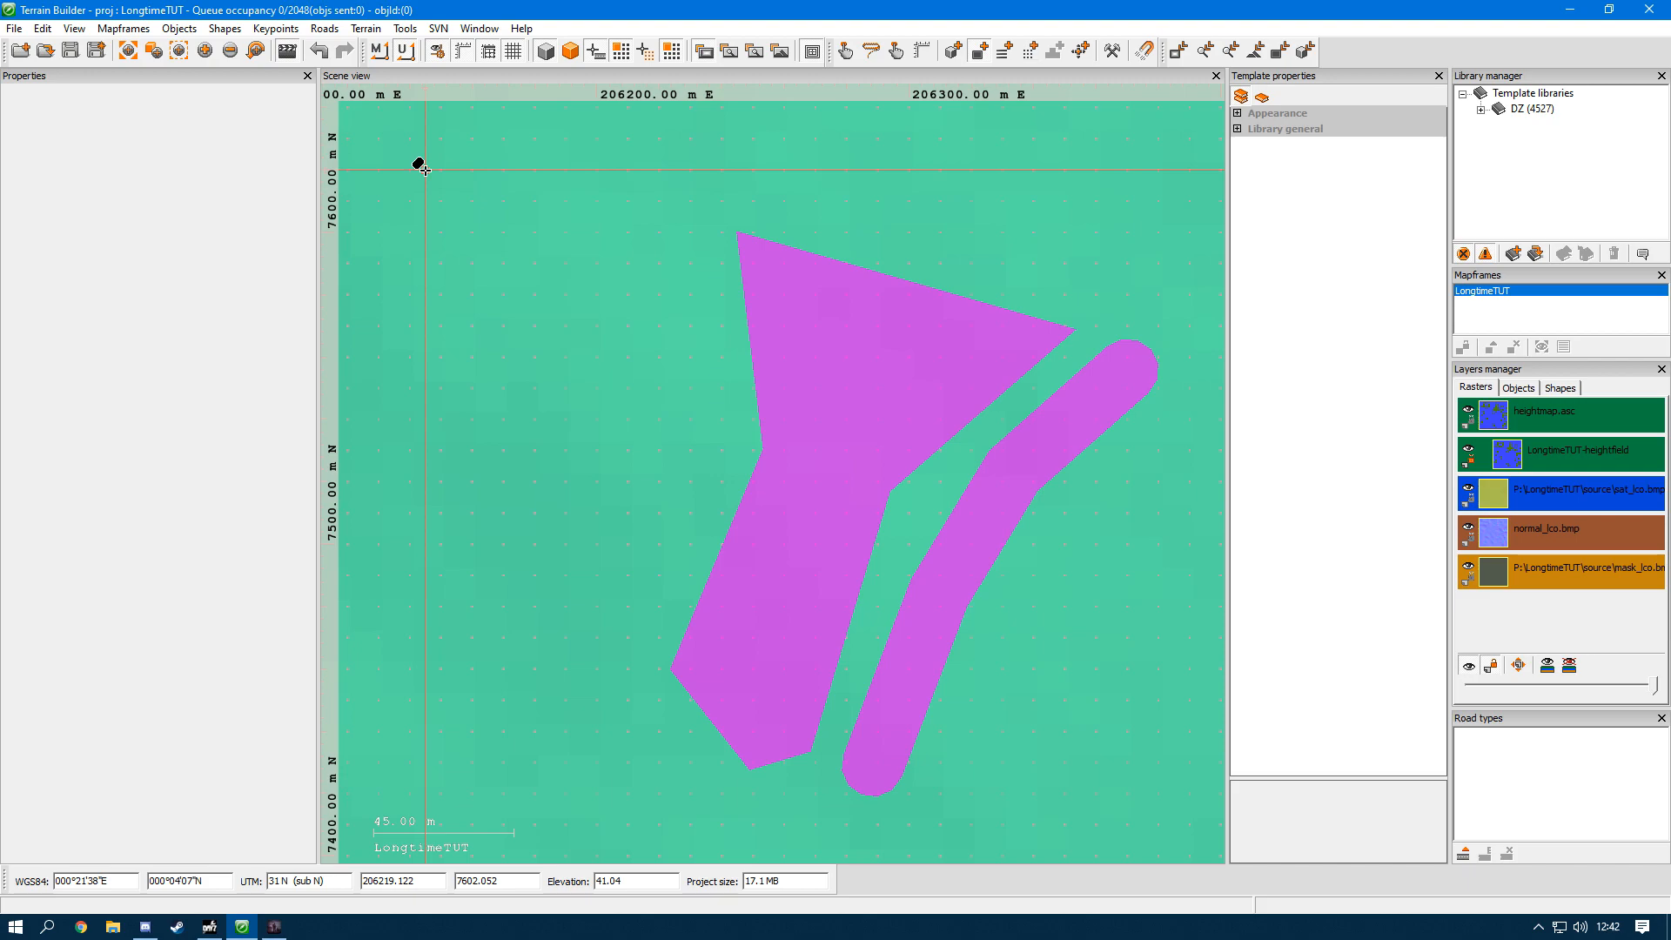
click(627, 51)
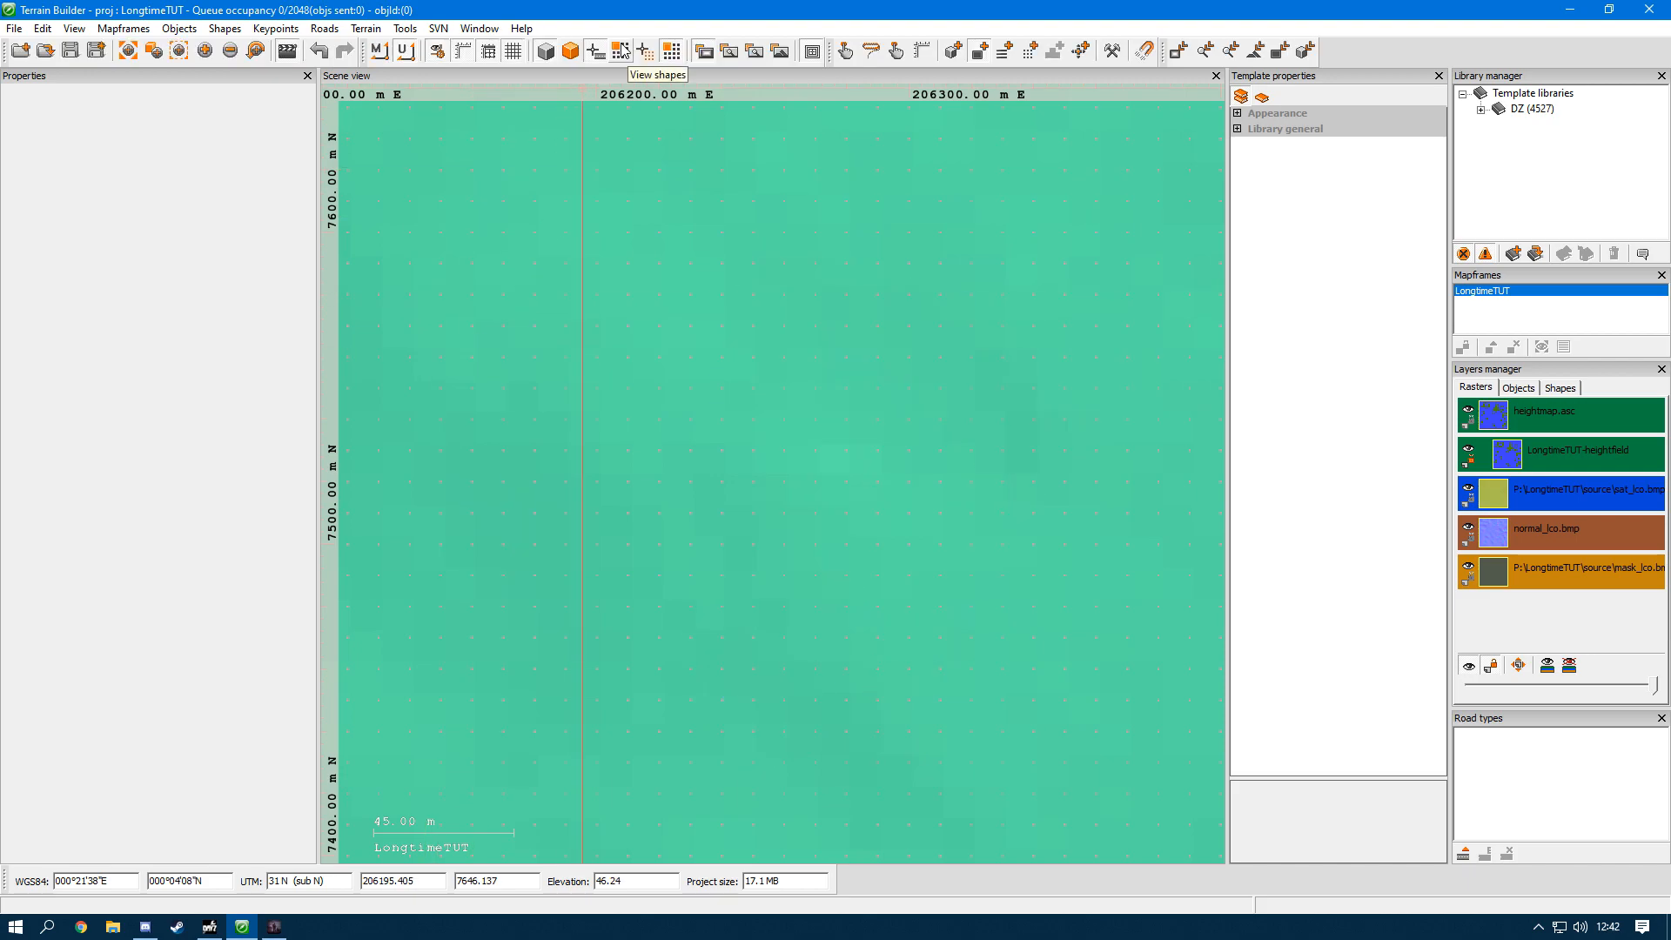
click(623, 52)
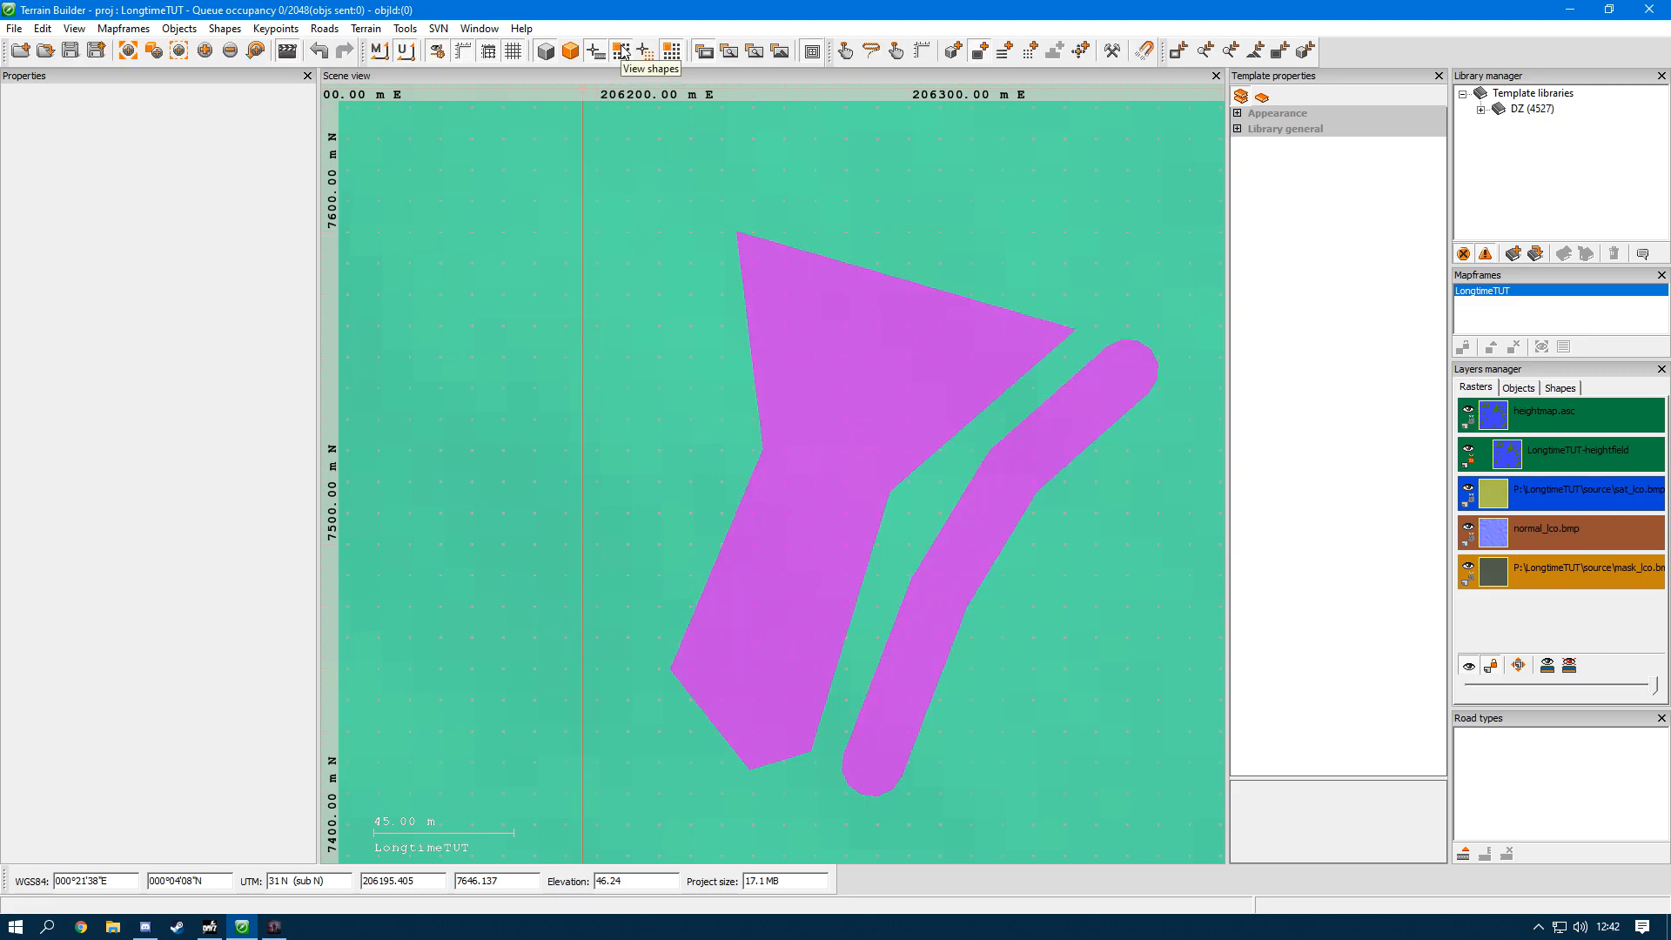
Step: Delete the seven-point polygon and the four-point polyline from the large northern island
click(846, 51)
click(834, 470)
key(Delete)
click(950, 548)
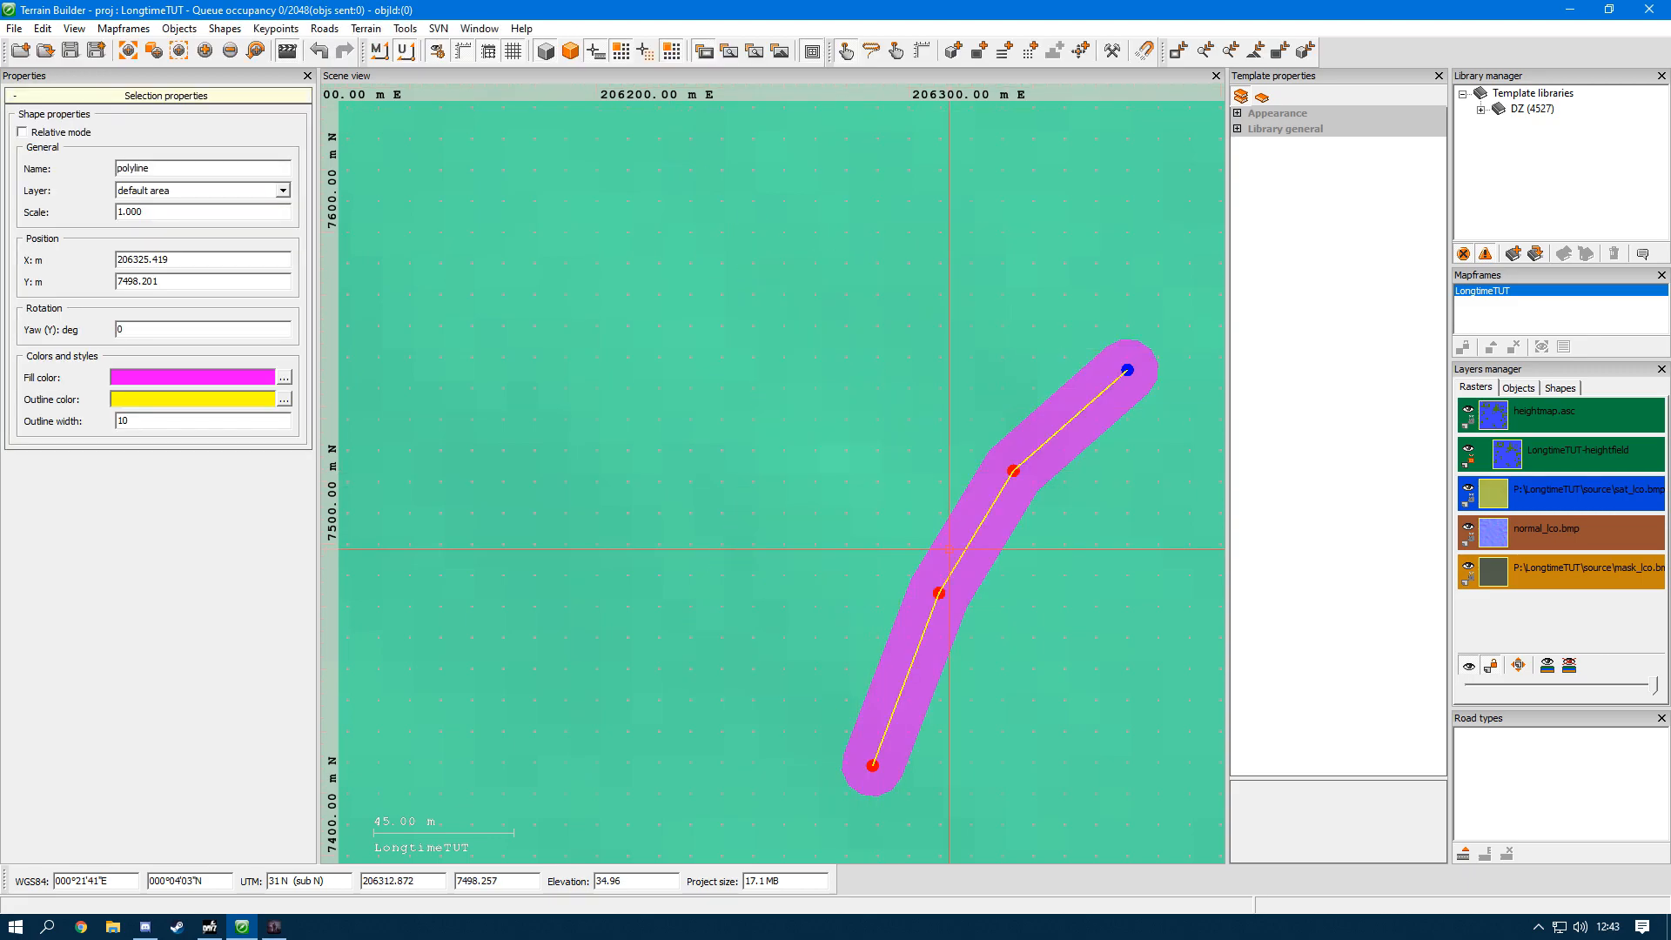
right_drag(949, 548, 737, 395)
scroll(737, 395, down, 2)
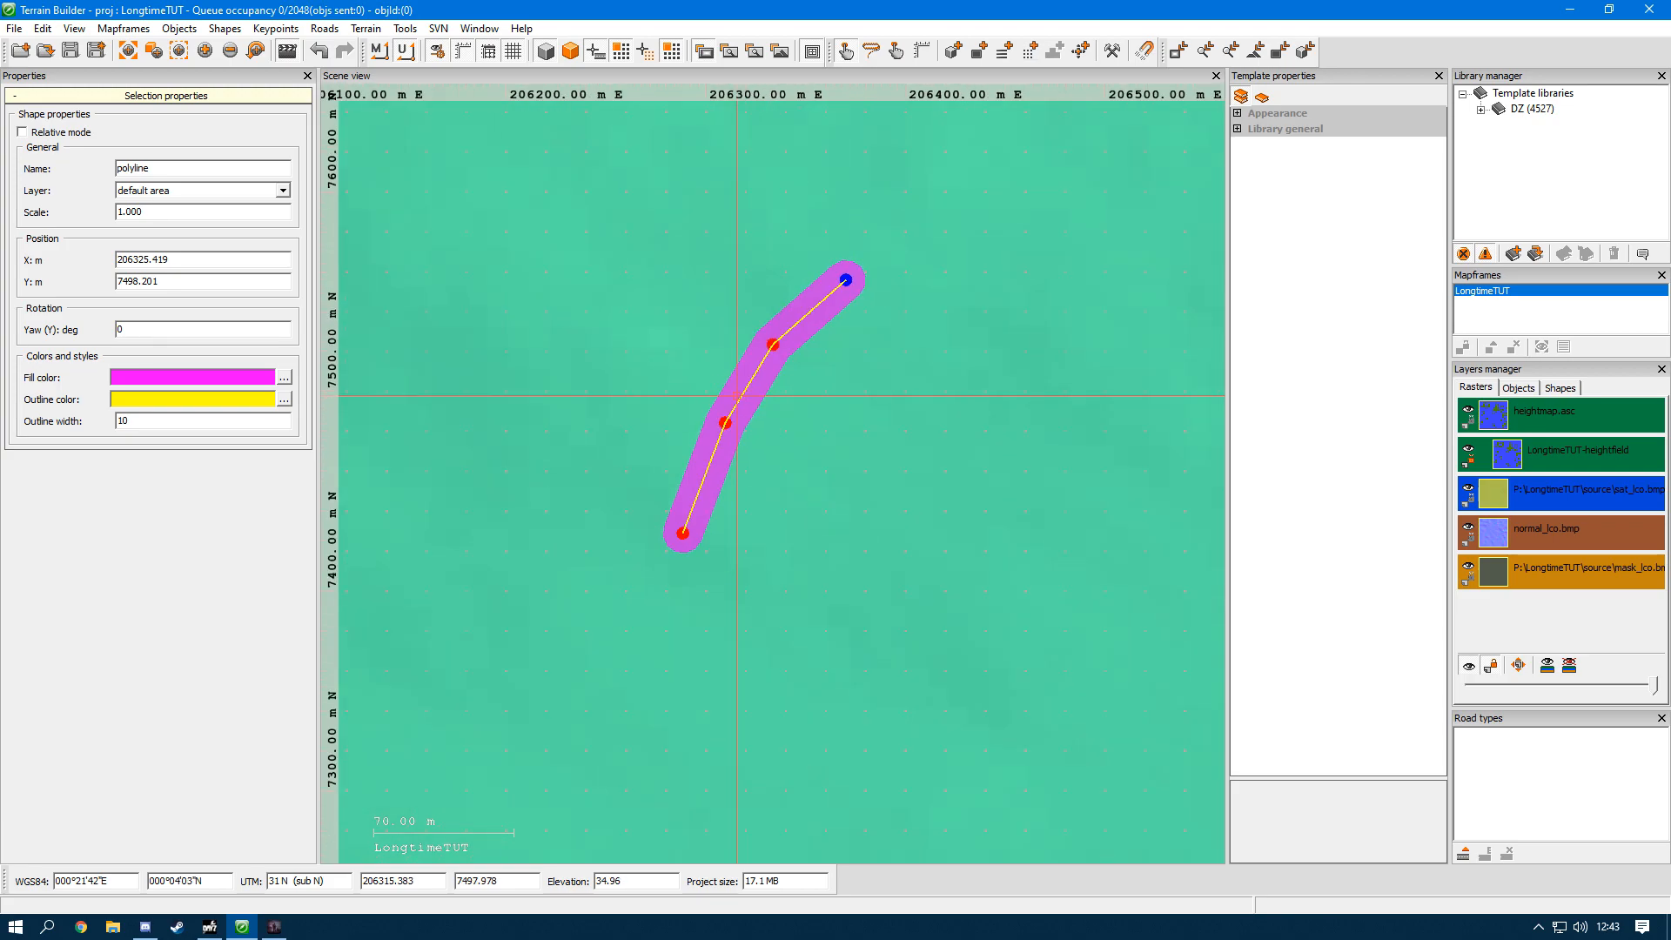
key(Delete)
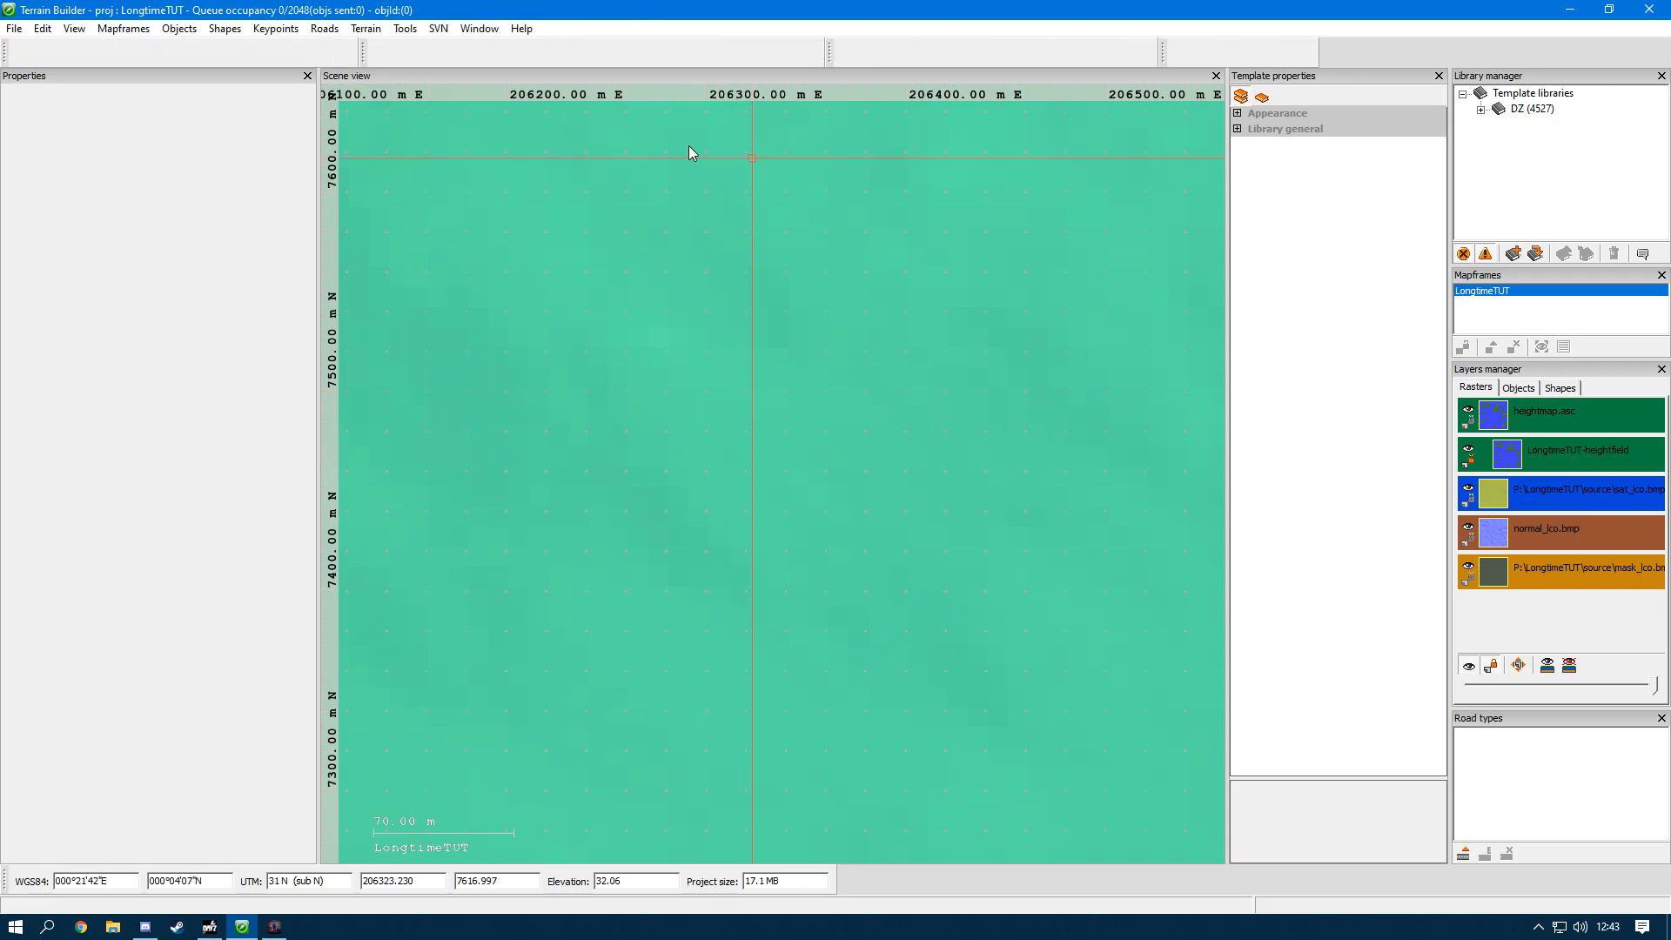
Step: Place a keypoint in the middle of the large northern island
scroll(690, 149, down, 10)
scroll(739, 470, up, 3)
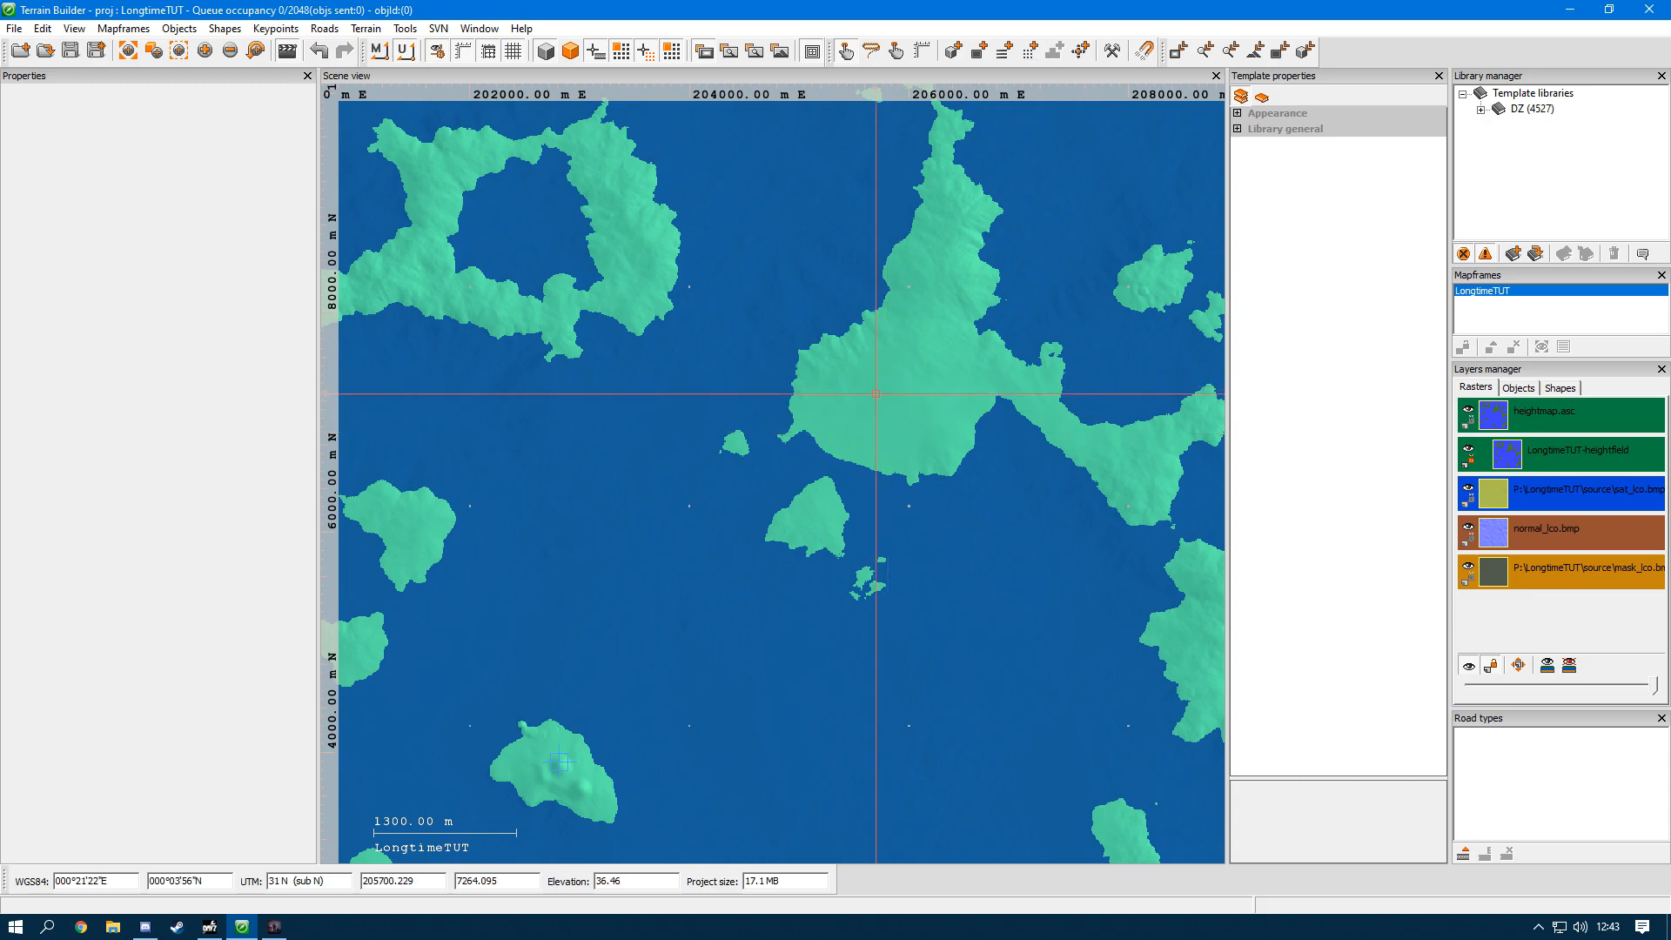
scroll(888, 374, up, 2)
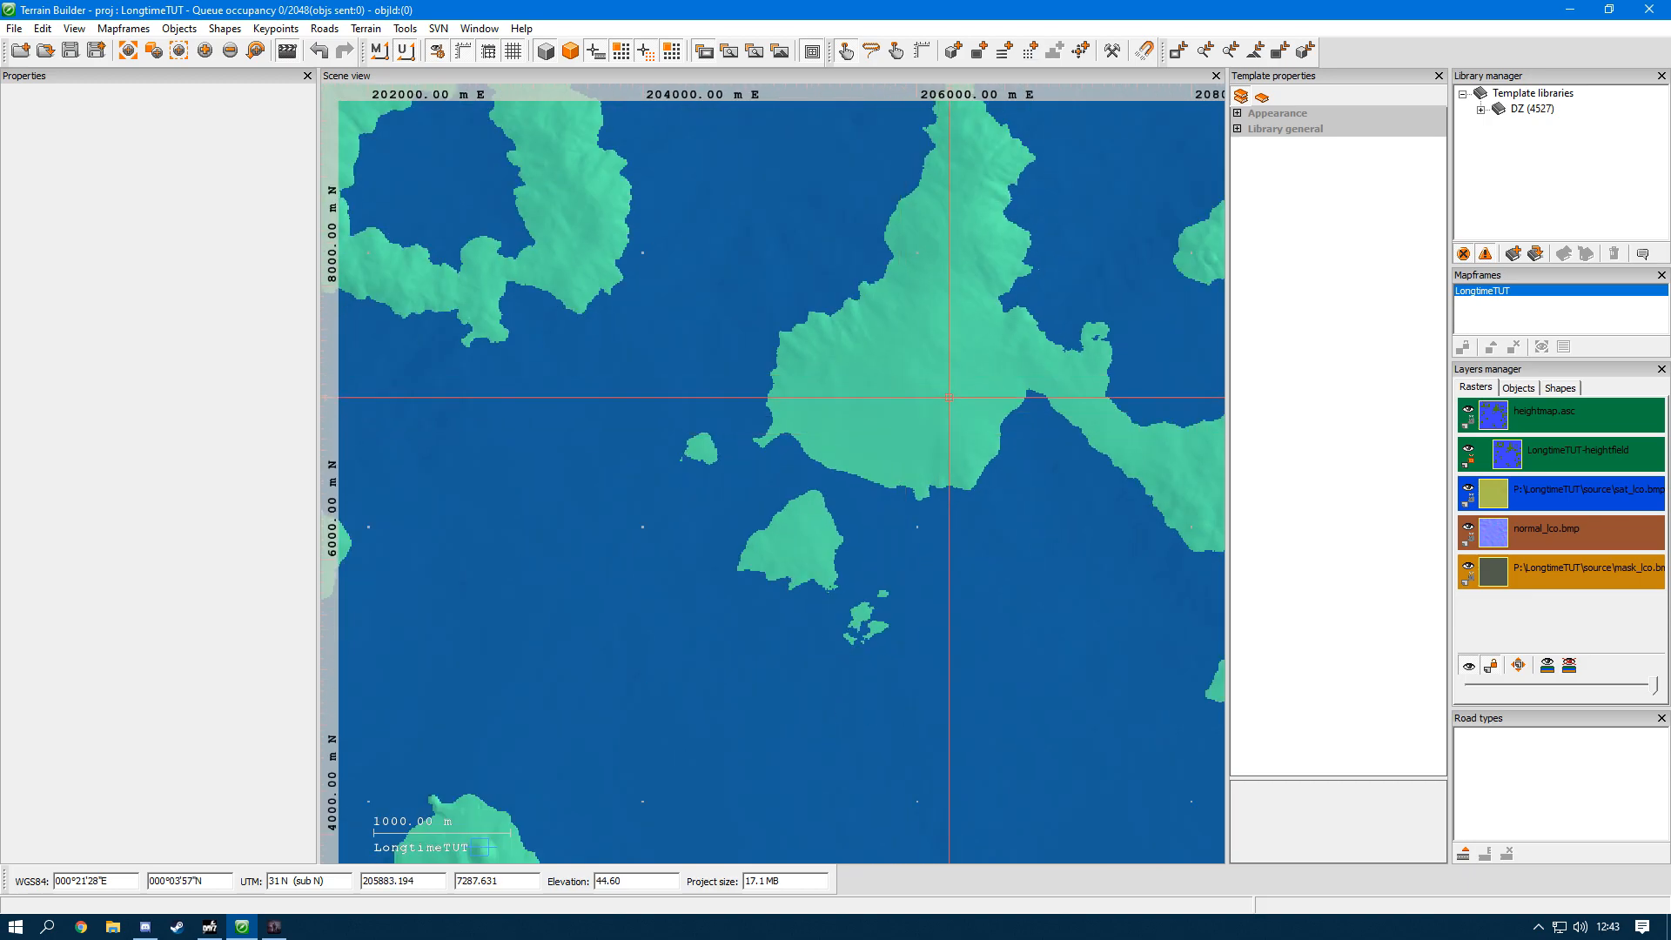
click(919, 357)
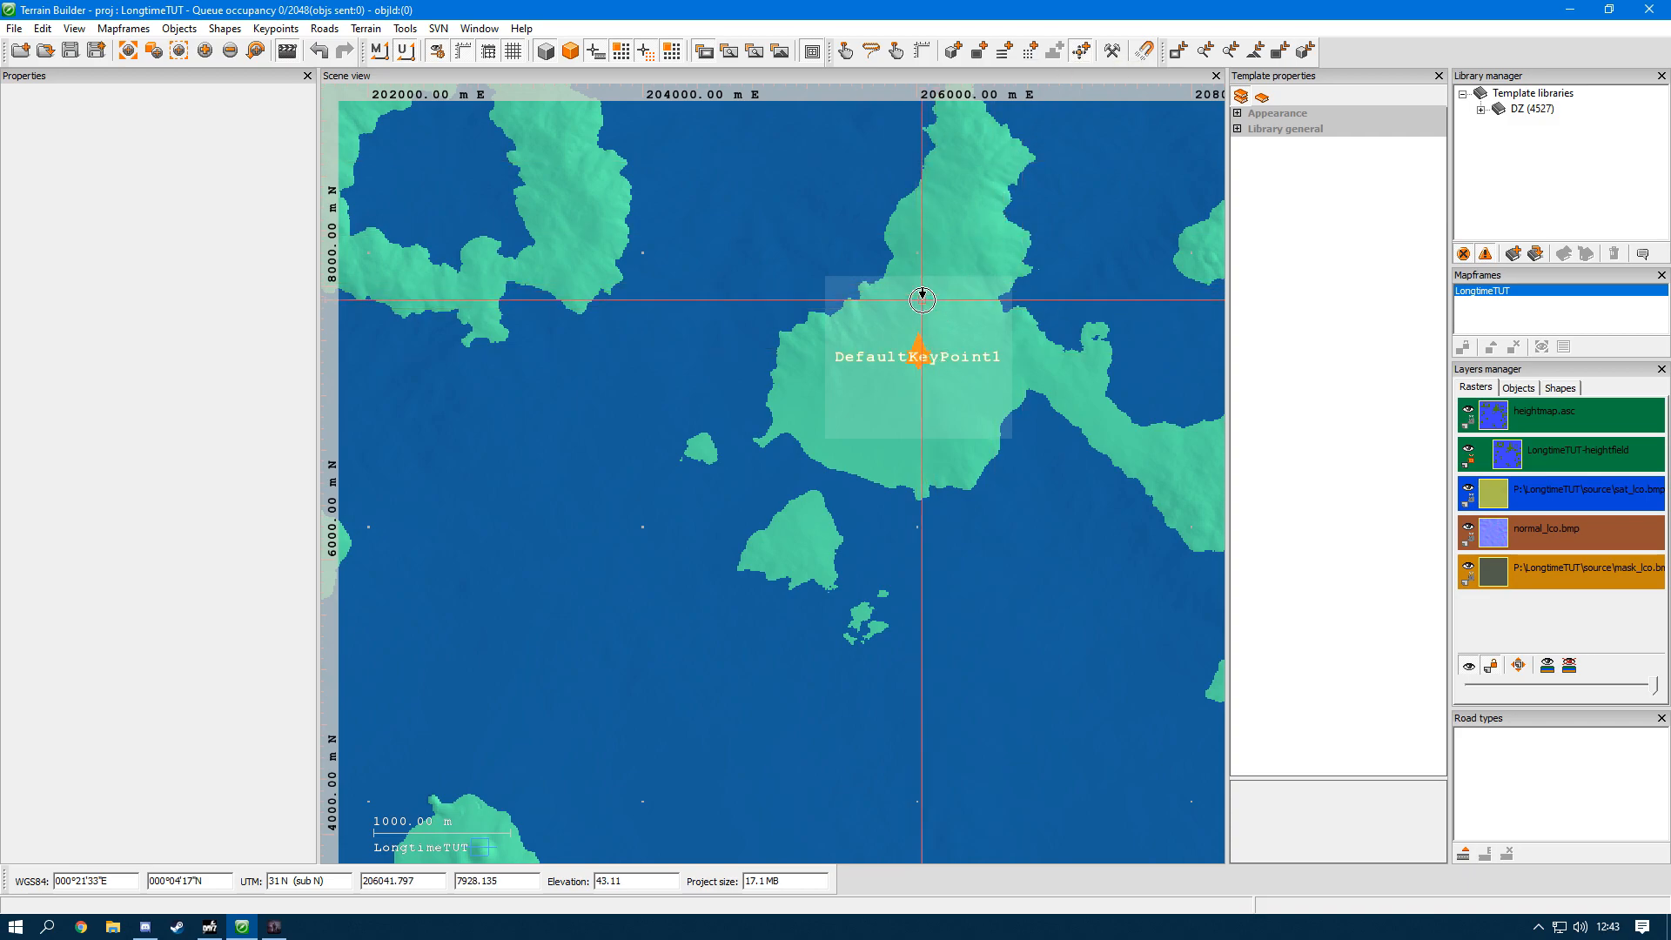
Step: Place a very large keypoint in the sea south of the large island and a small one near 204040 E, 670 N
scroll(924, 293, down, 3)
scroll(891, 384, down, 2)
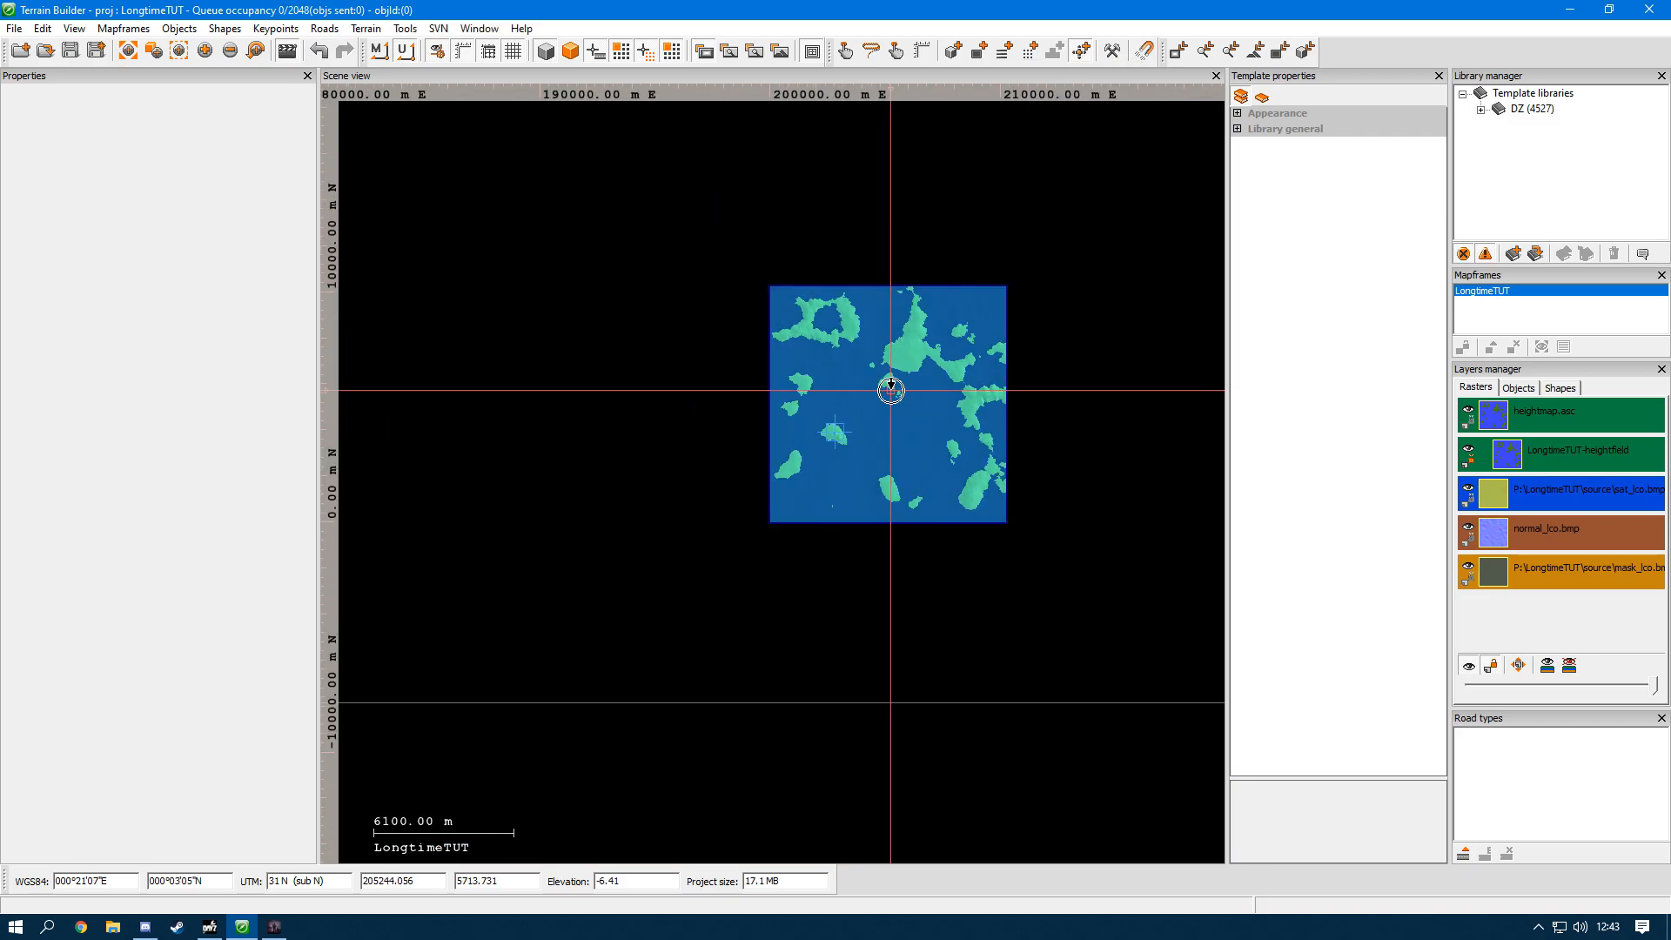
scroll(887, 409, up, 5)
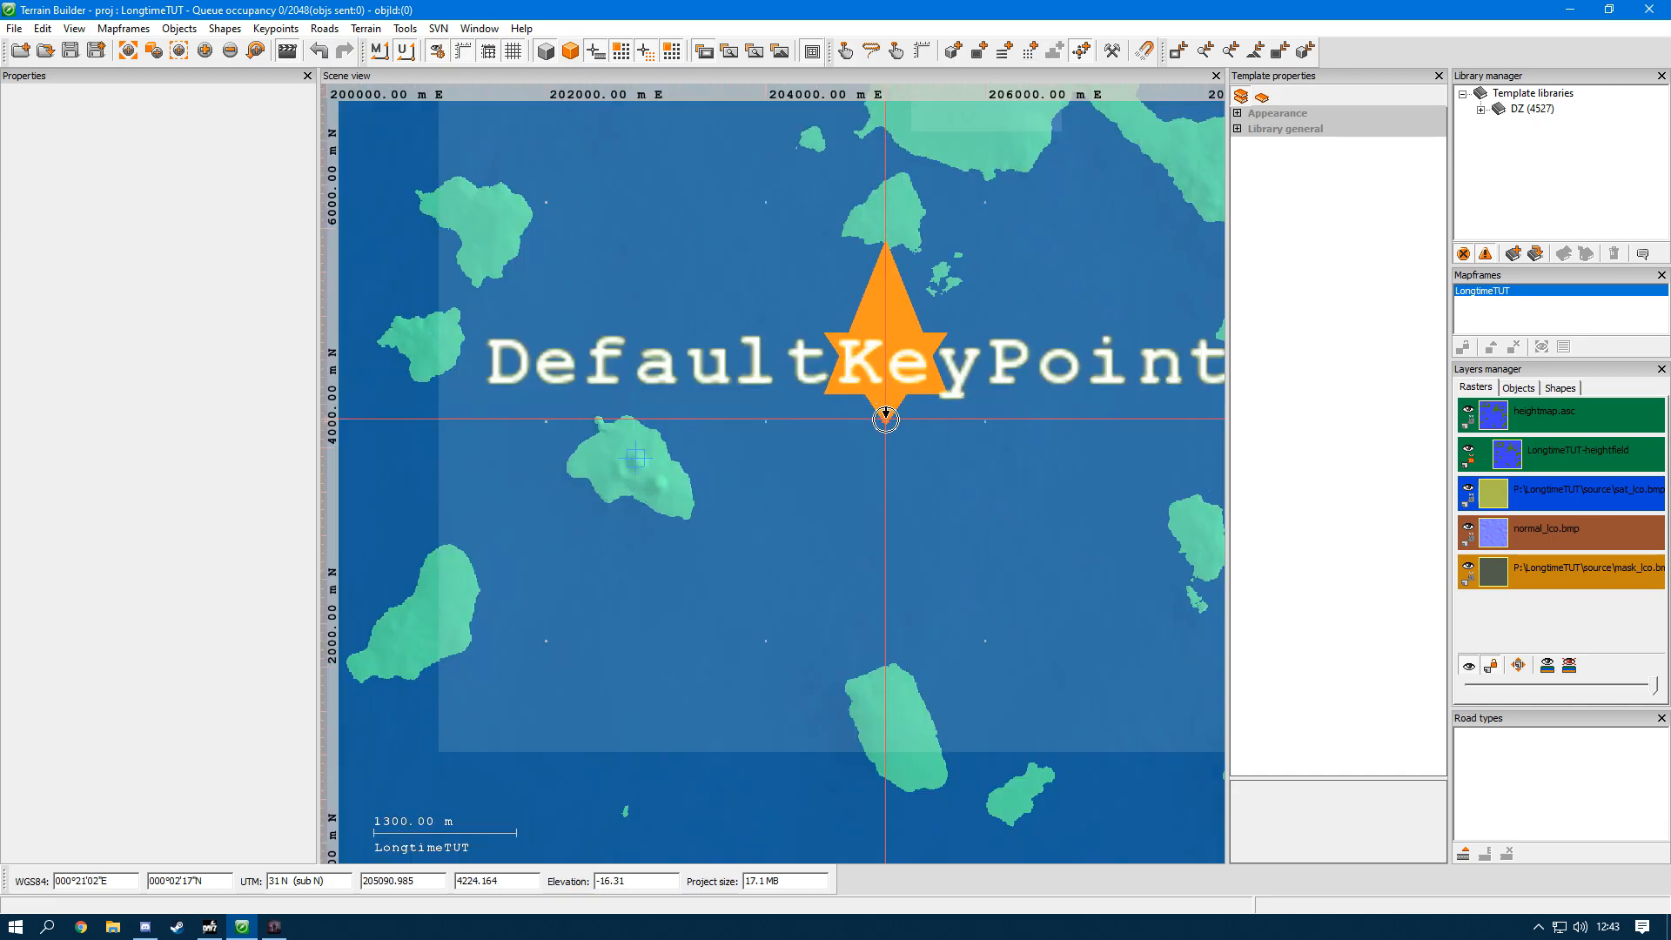
scroll(775, 400, up, 5)
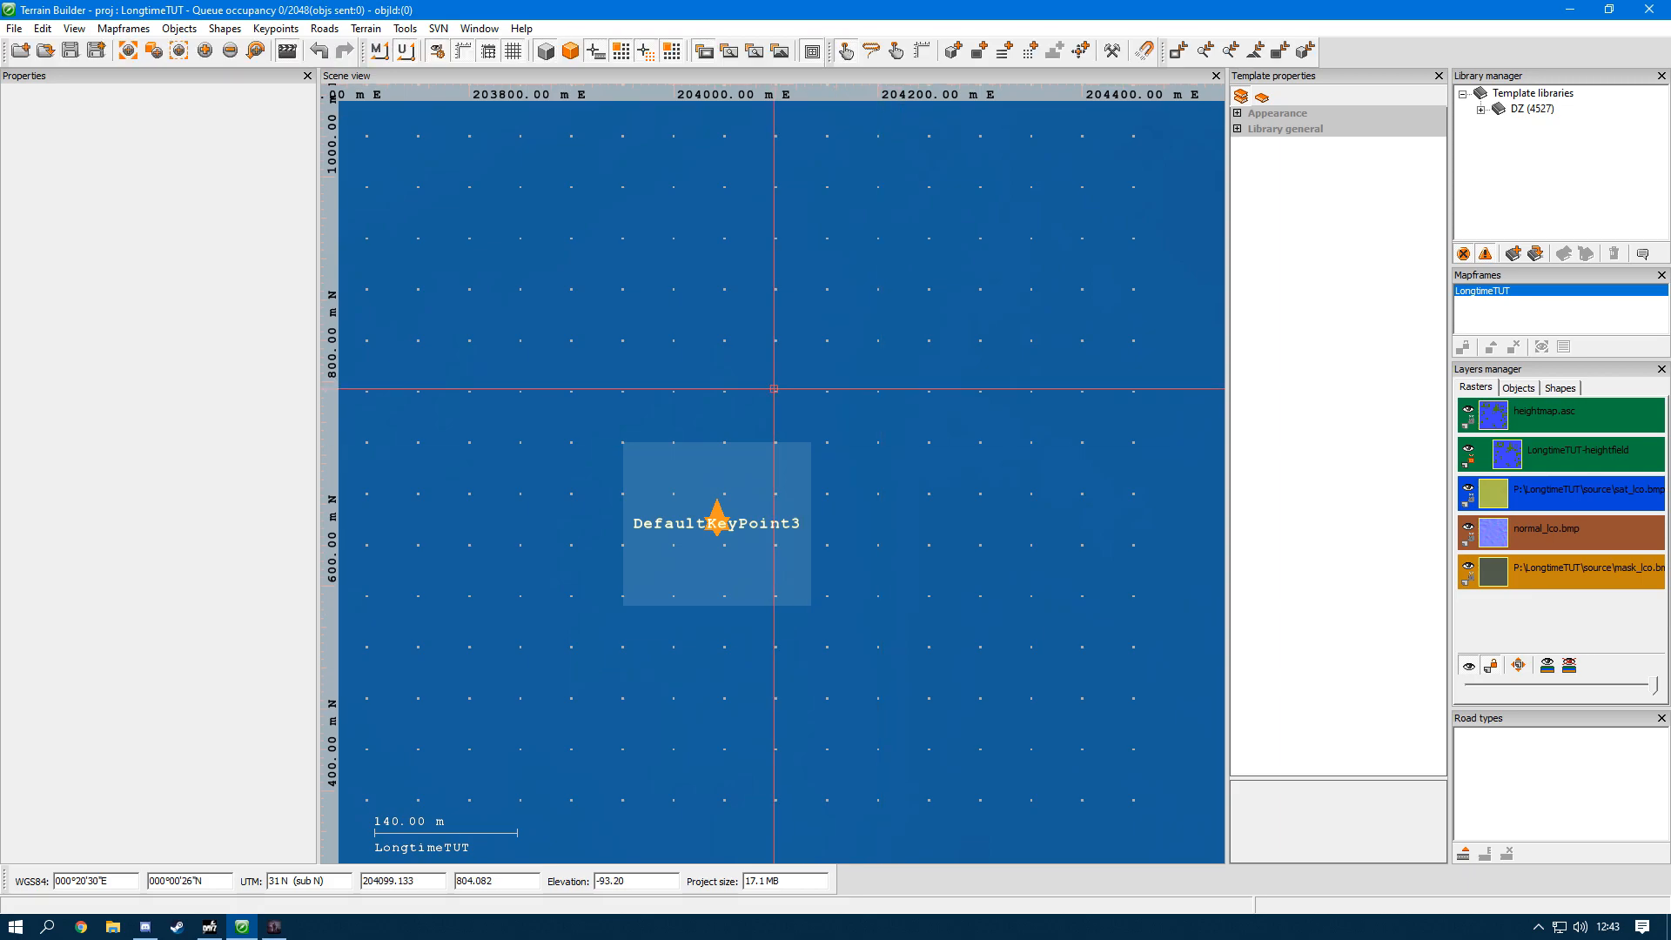
Step: Delete the small keypoint near 204040 E, 670 N and the very large keypoint in the sea south of the large island
click(770, 501)
key(Delete)
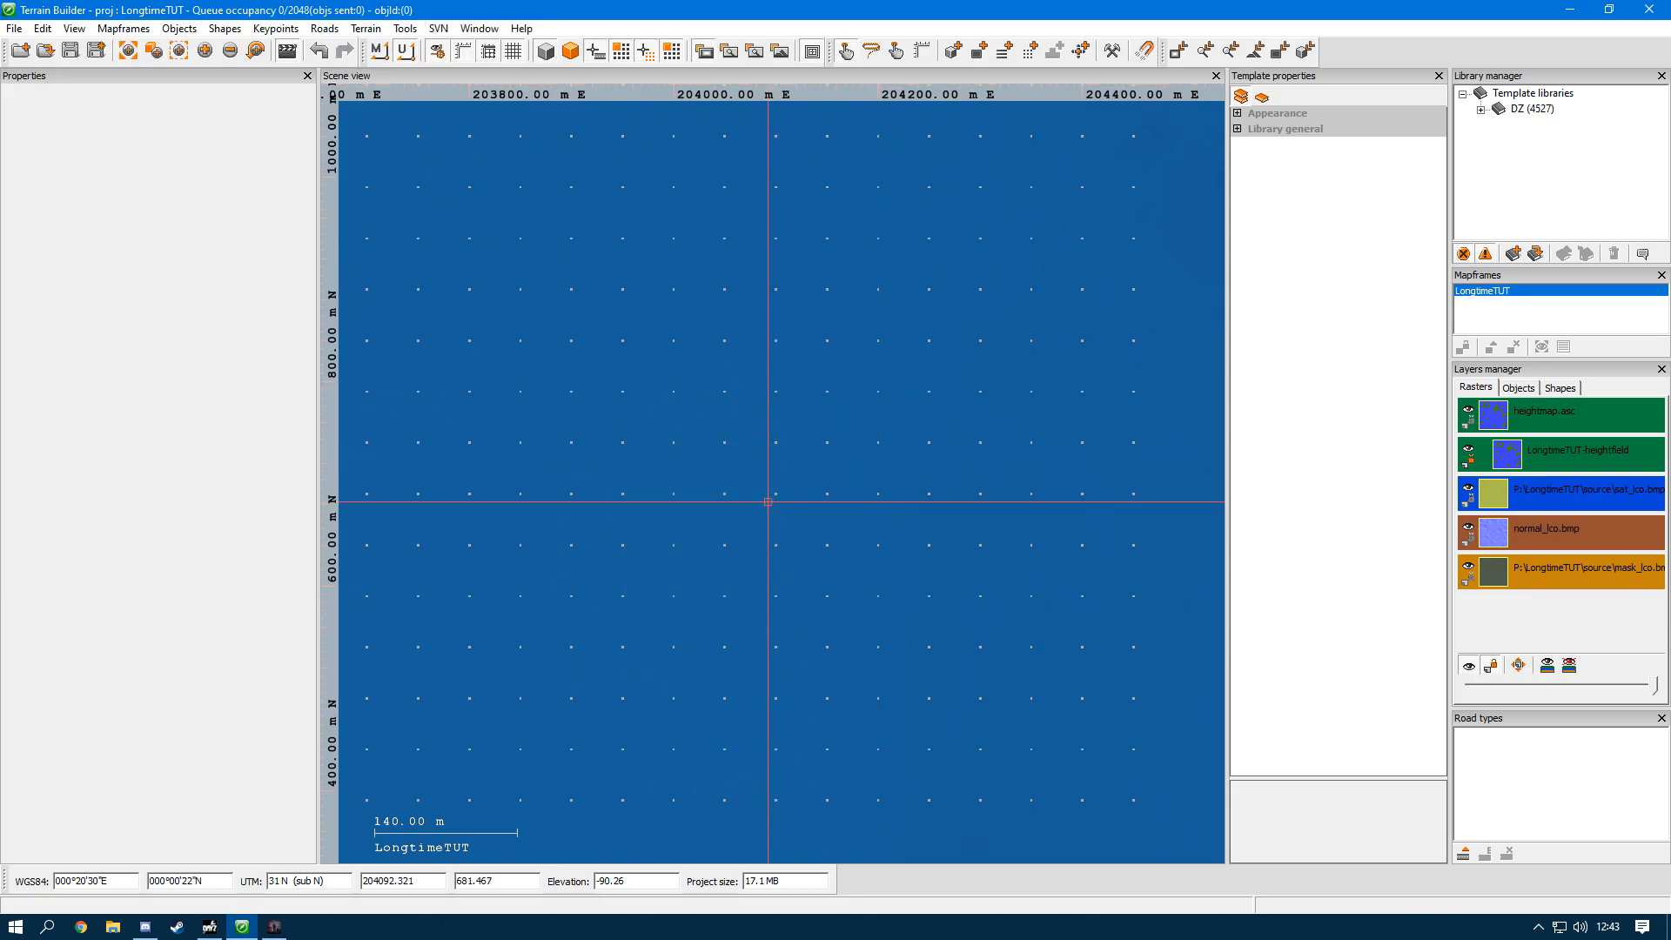
scroll(701, 530, down, 8)
scroll(706, 521, down, 1)
click(746, 361)
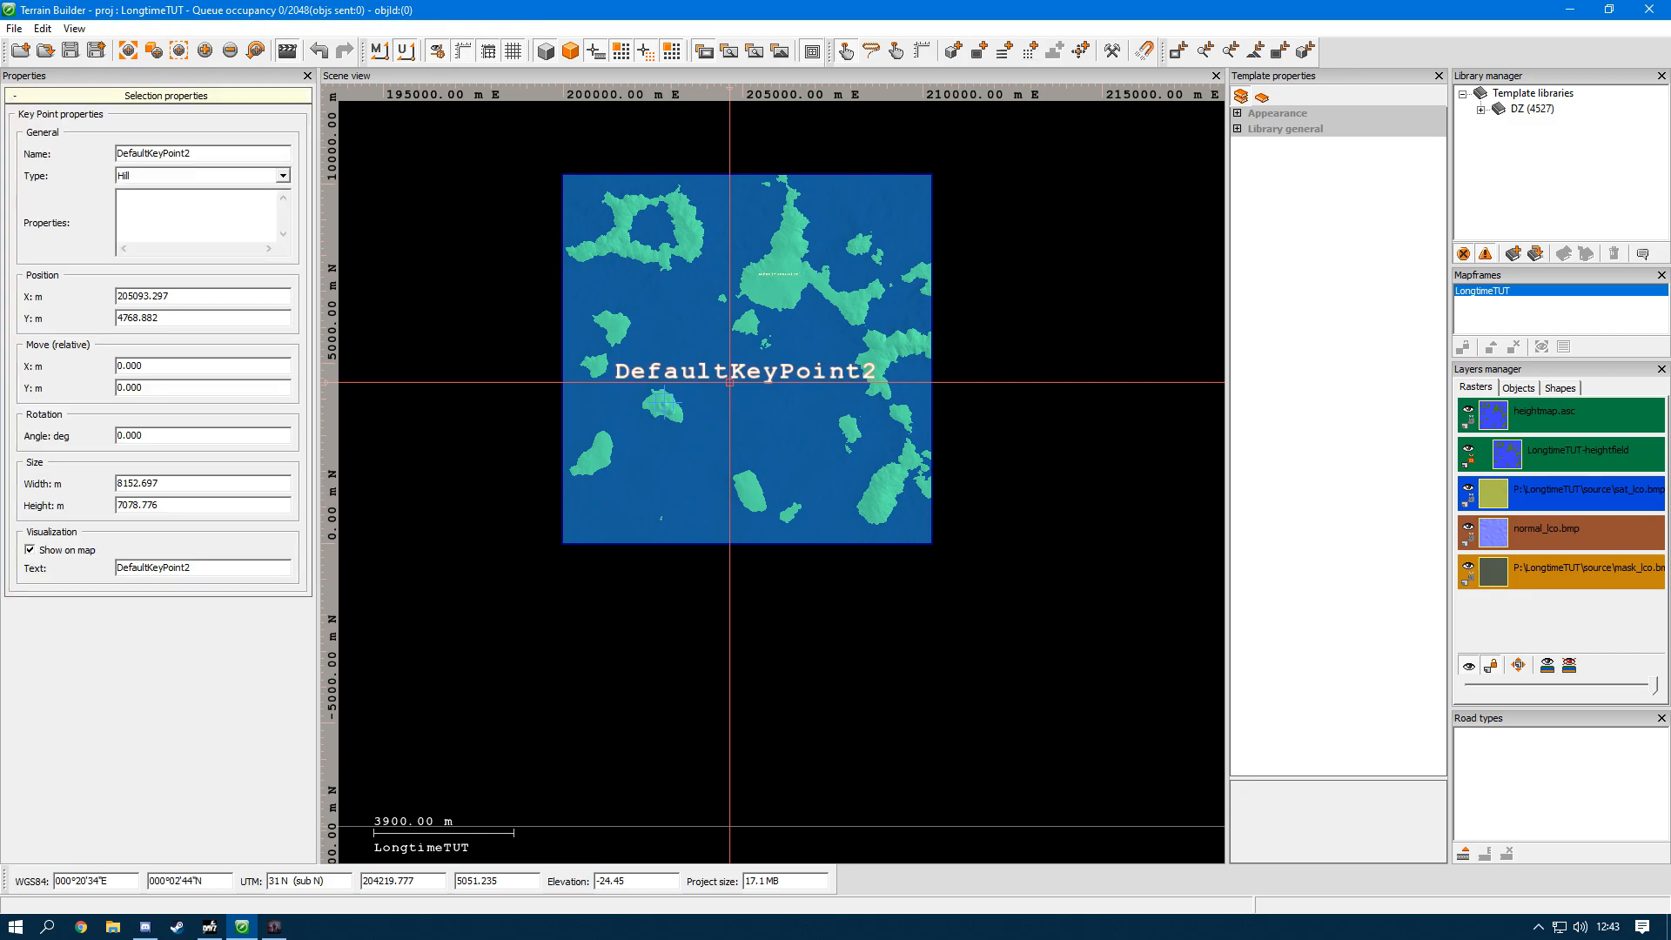
key(Delete)
Step: Rename the keypoint on the large northern island to PogChamp and set its type to NameCityCapital
scroll(764, 284, up, 5)
scroll(764, 284, up, 2)
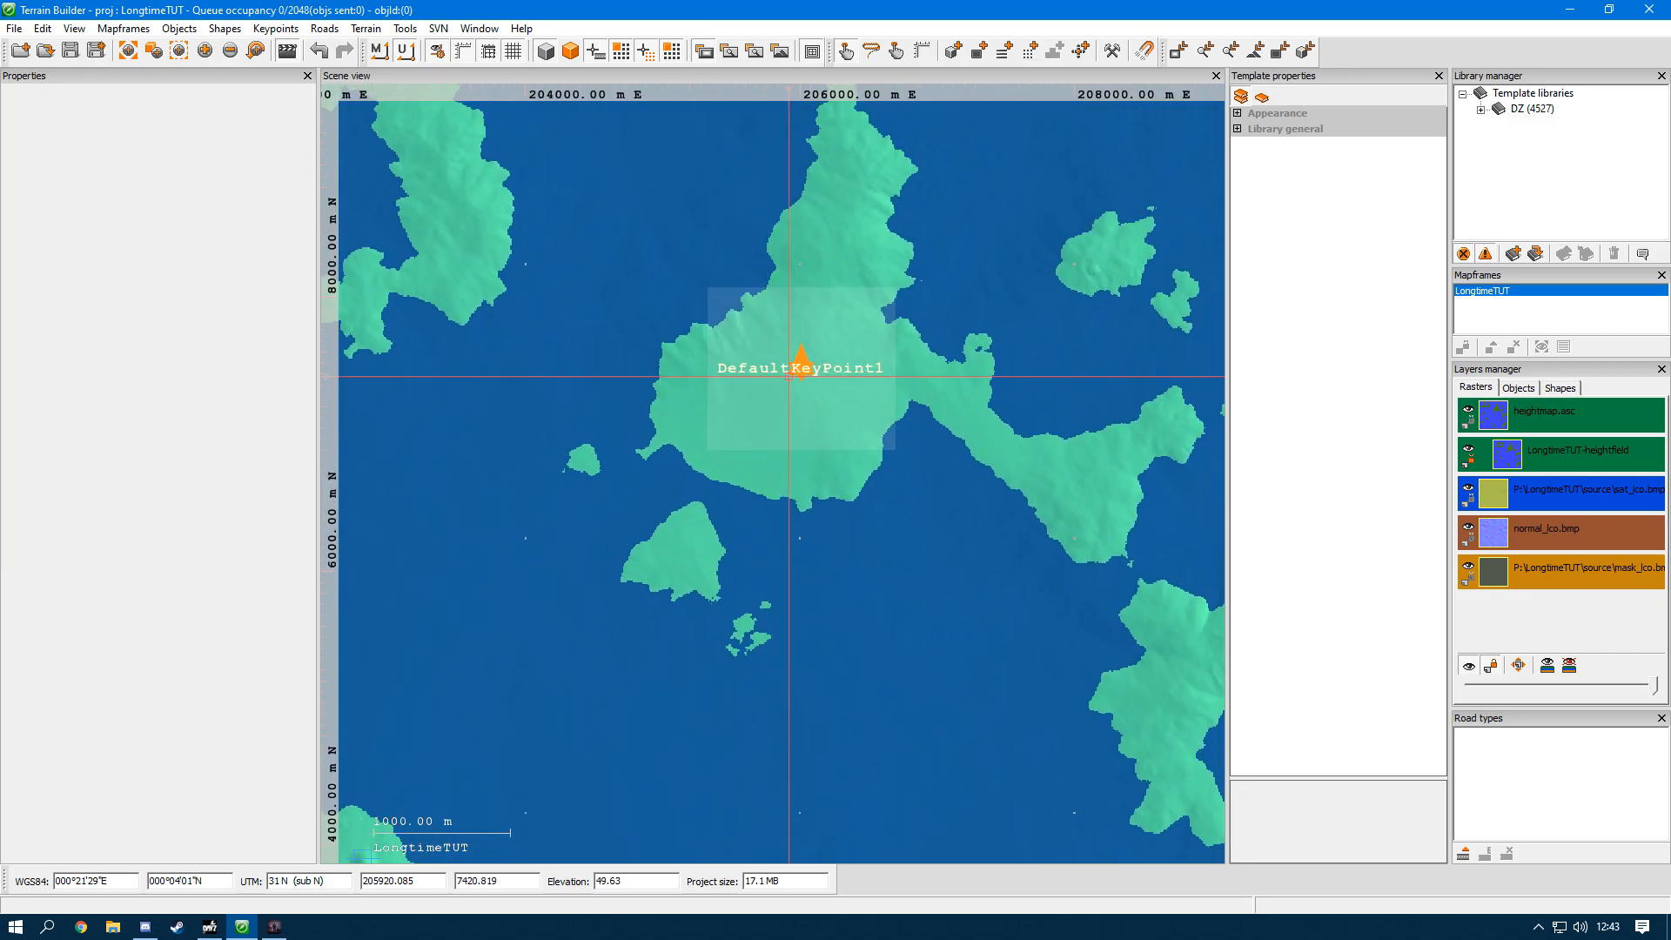
click(788, 376)
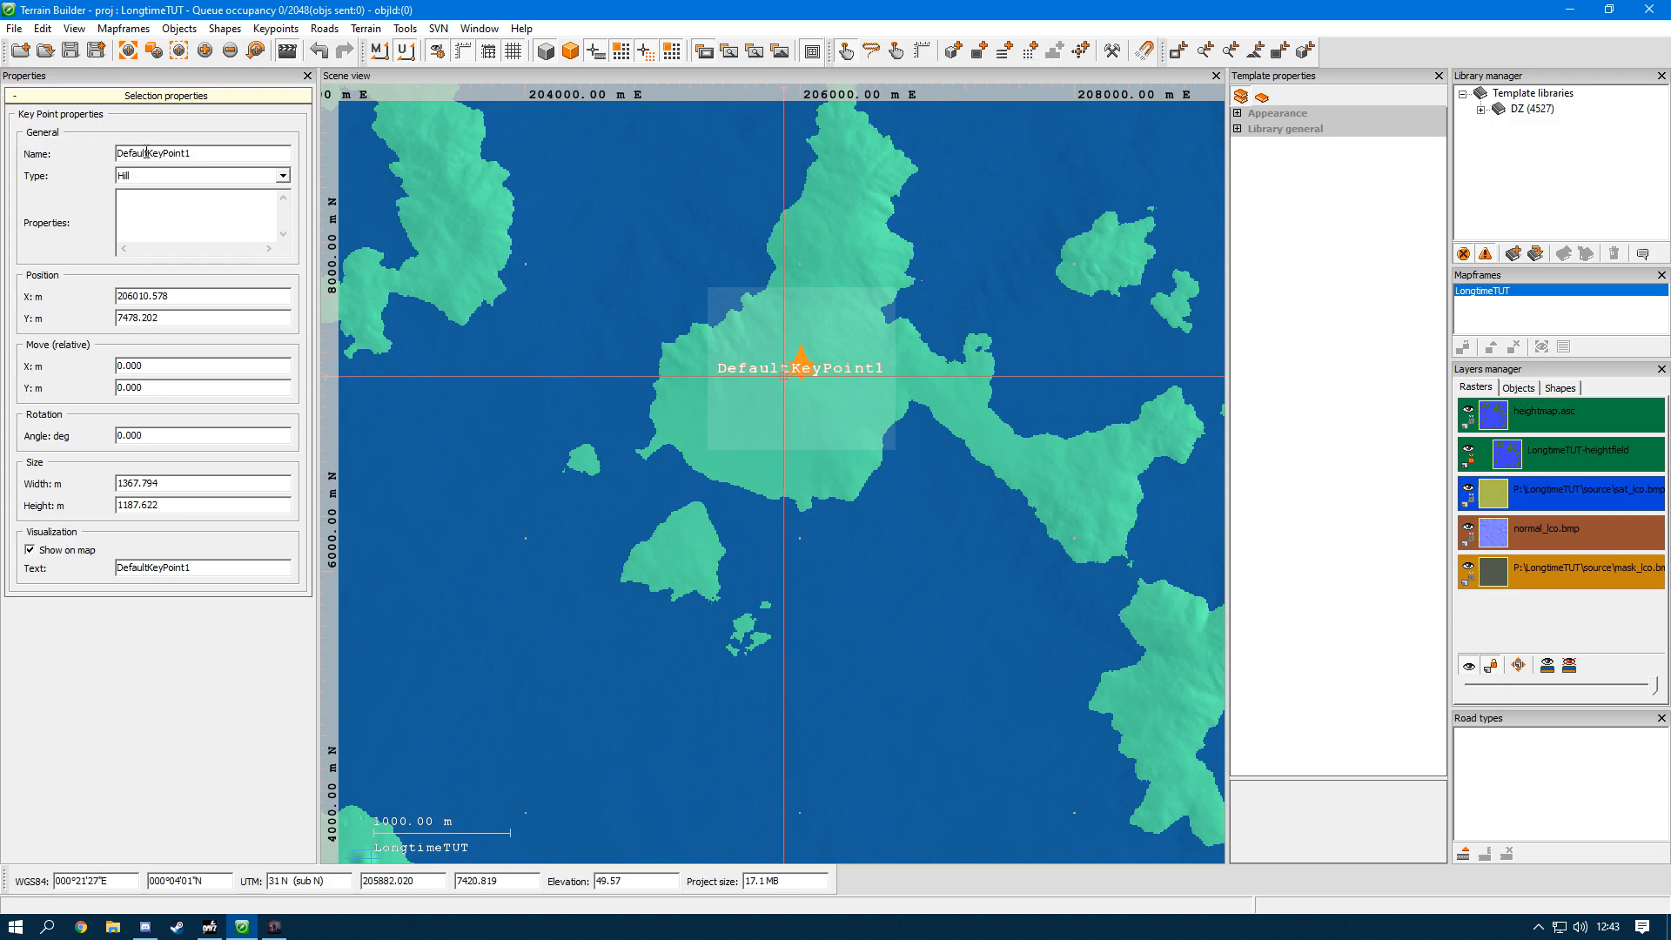
drag(202, 159, 3, 135)
text(PogChamp)
click(142, 177)
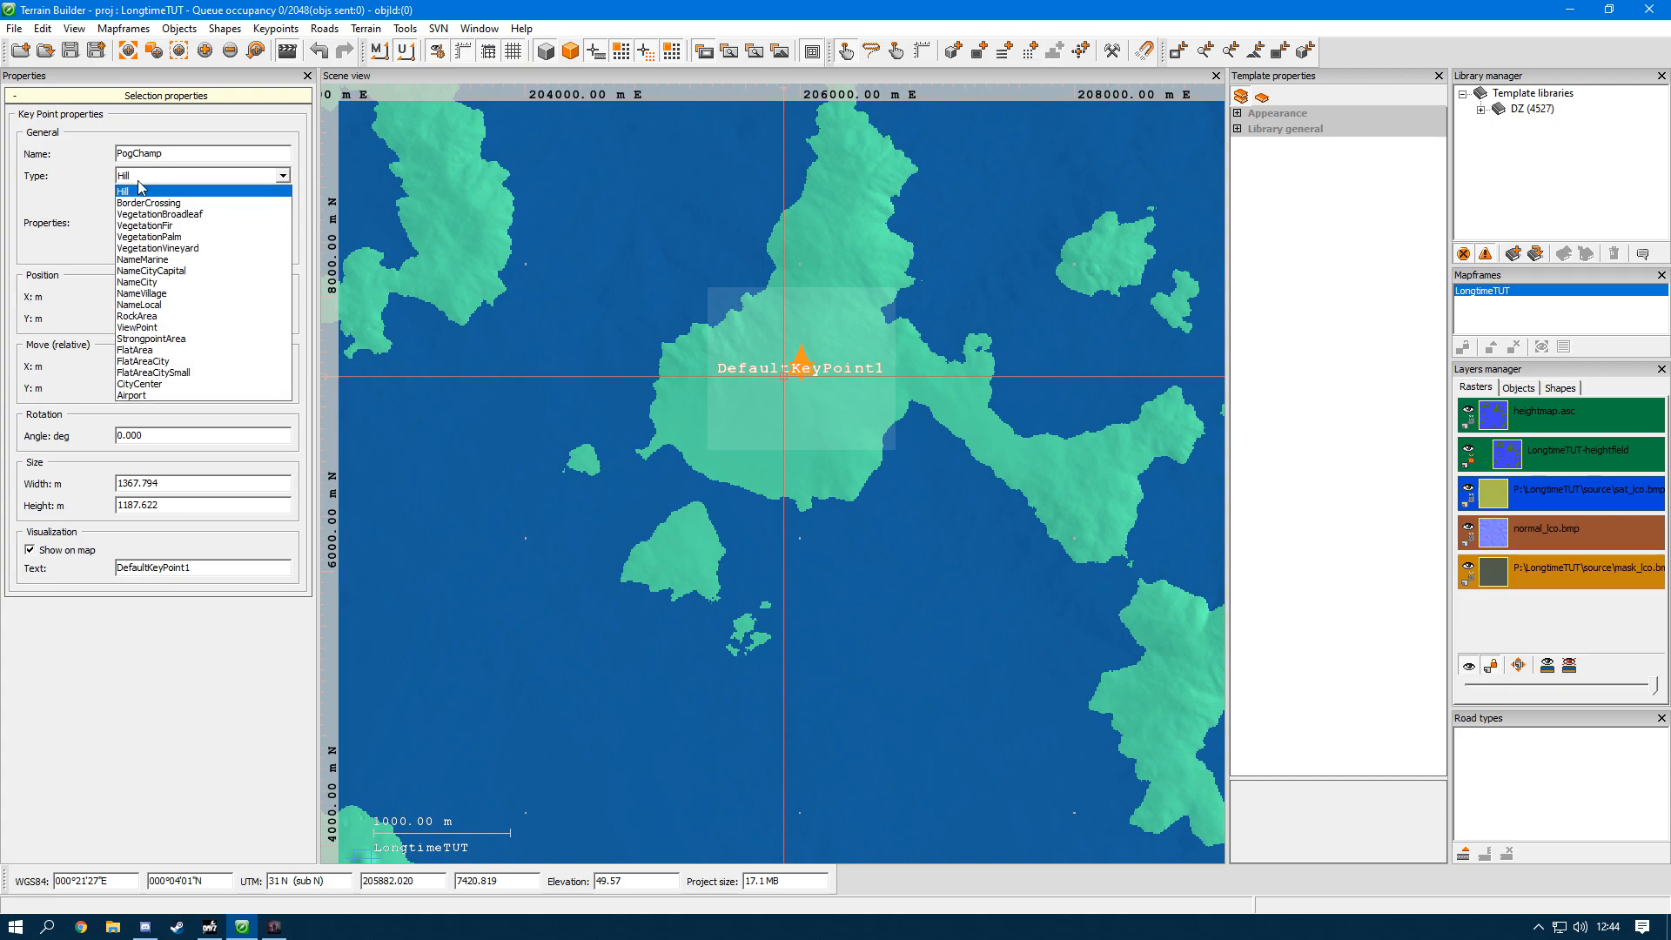
click(167, 274)
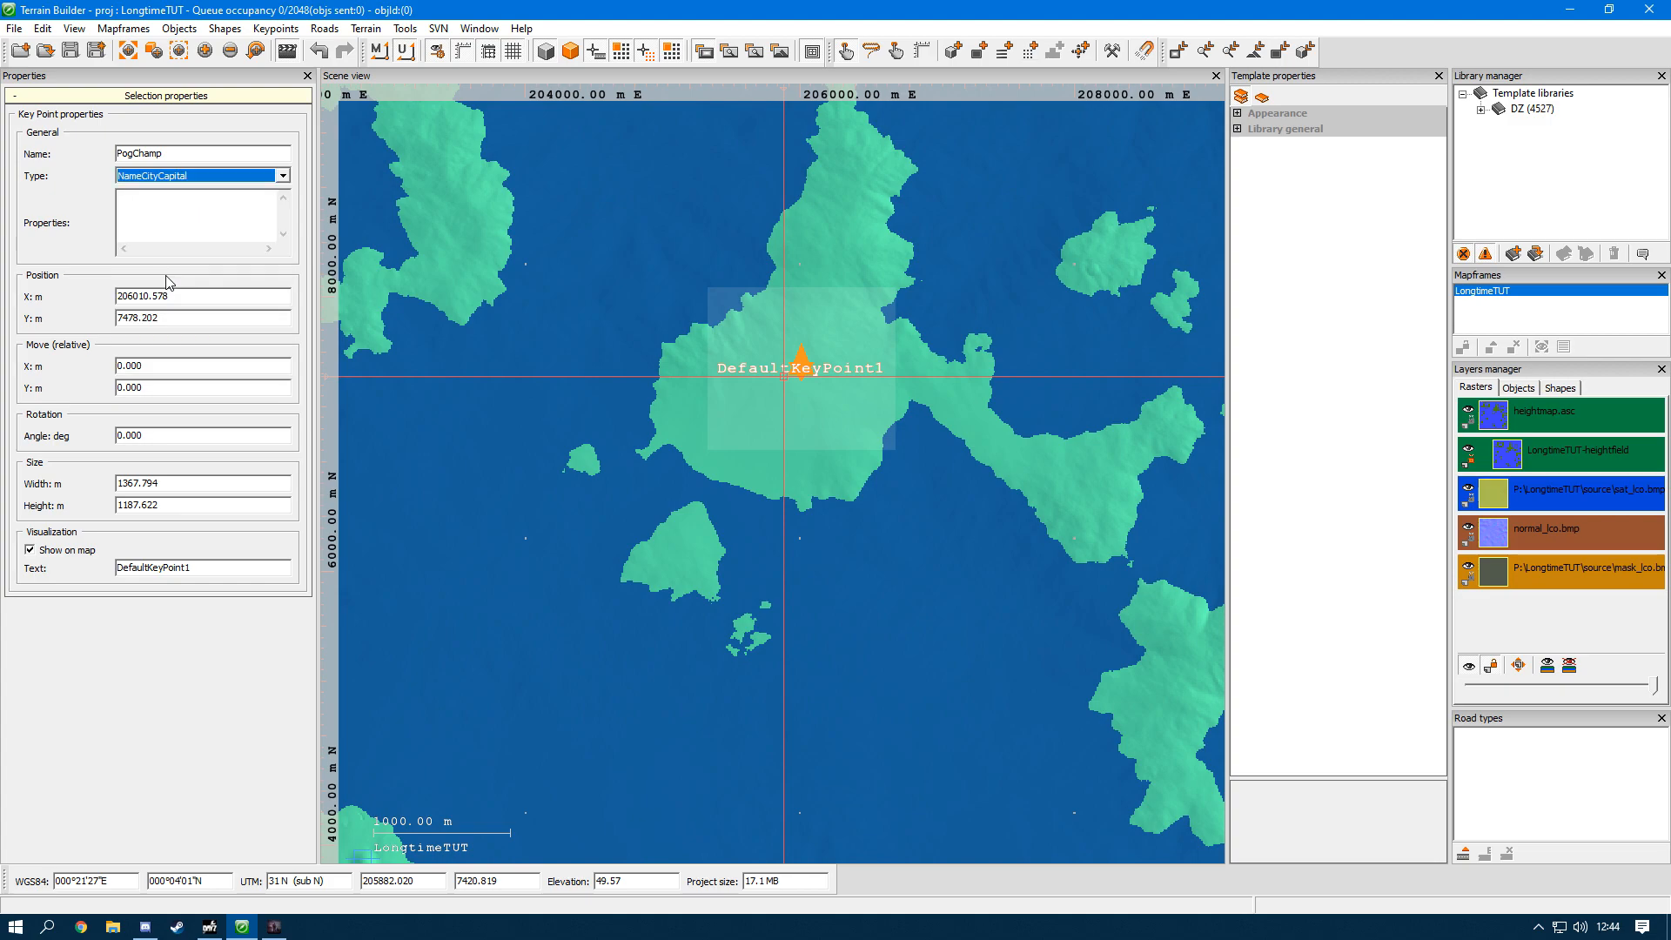
Step: Set the map text of the large northern island's keypoint to "Pog Champ"
click(209, 153)
key(ctrl+c)
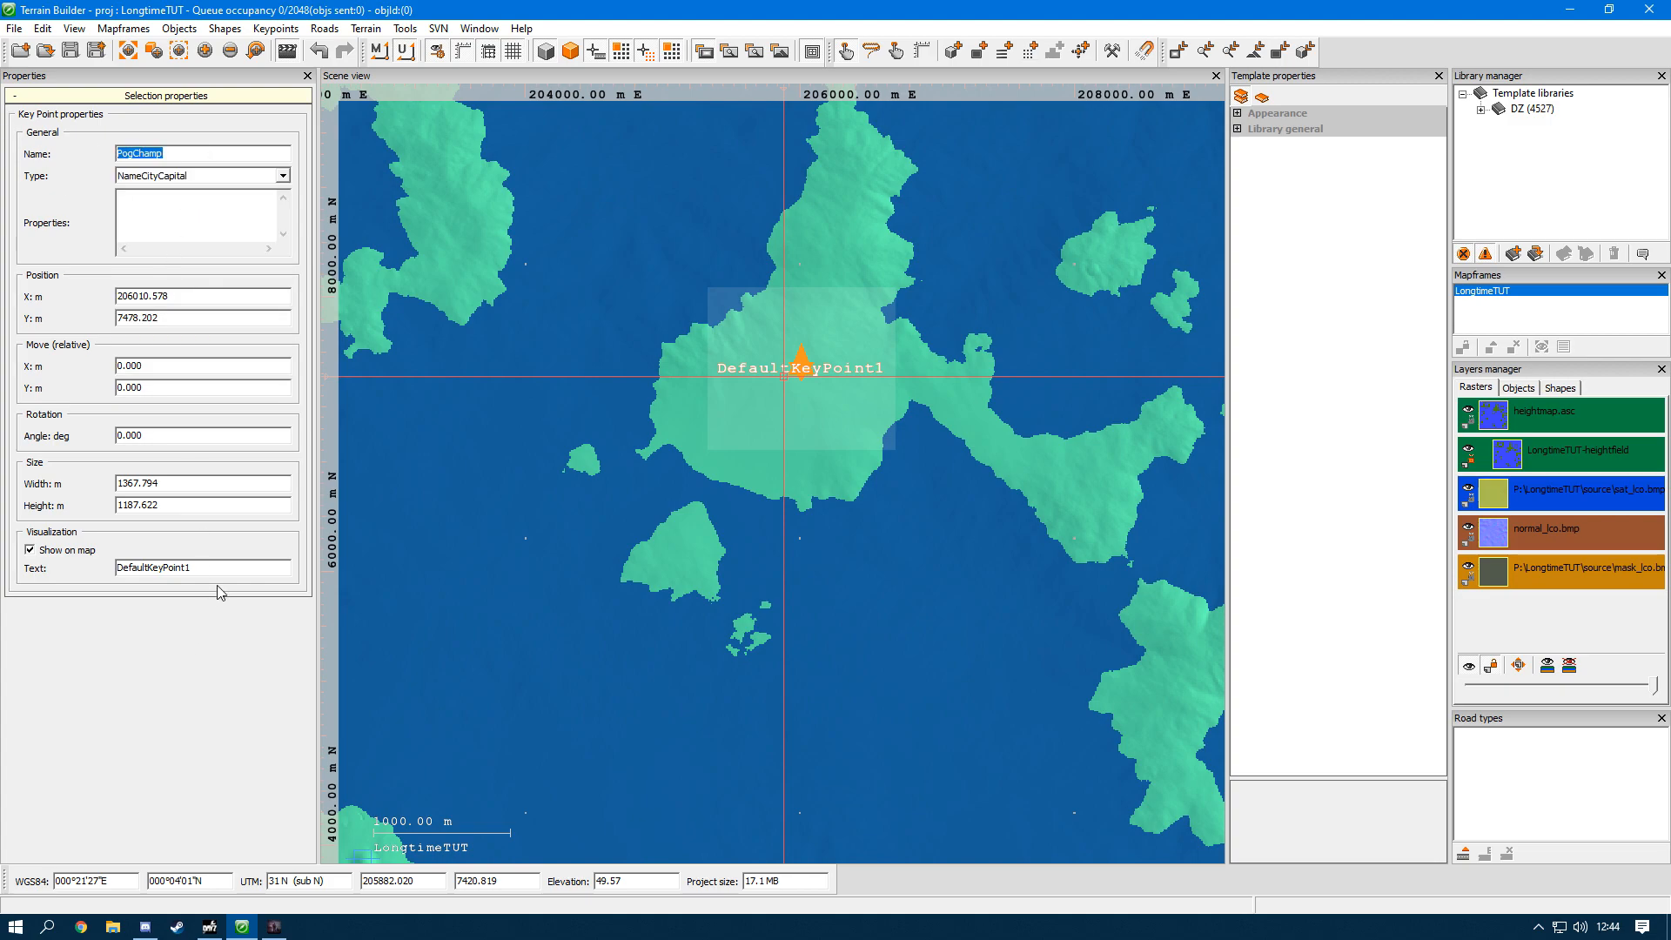
double_click(152, 568)
key(ctrl+v)
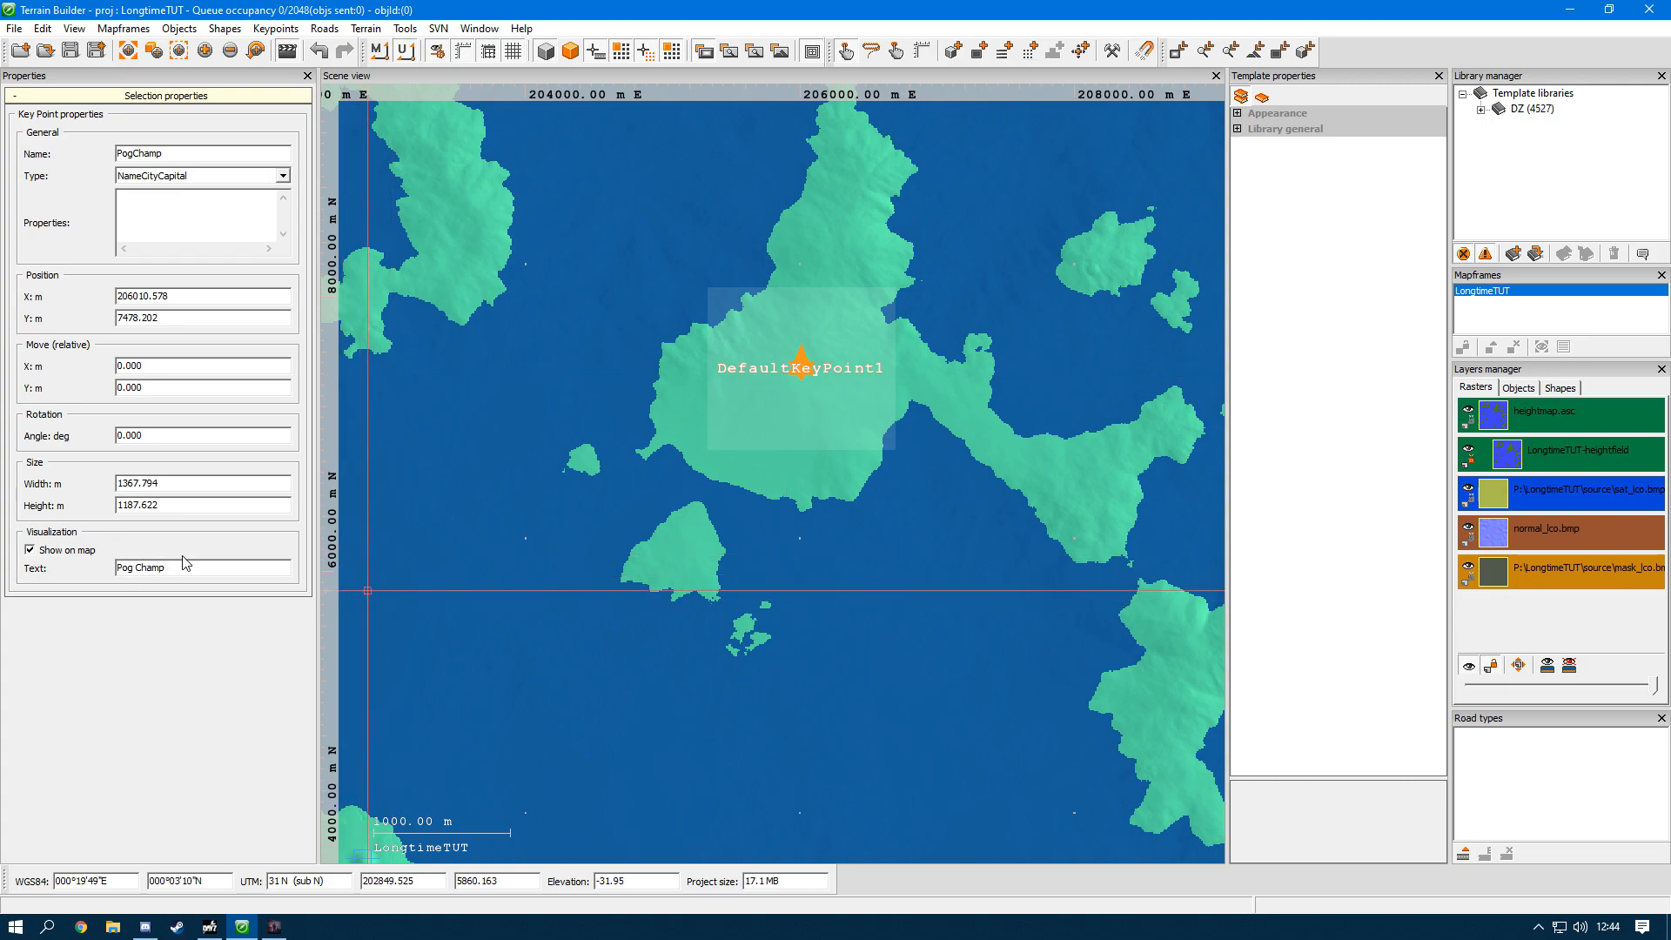
click(564, 474)
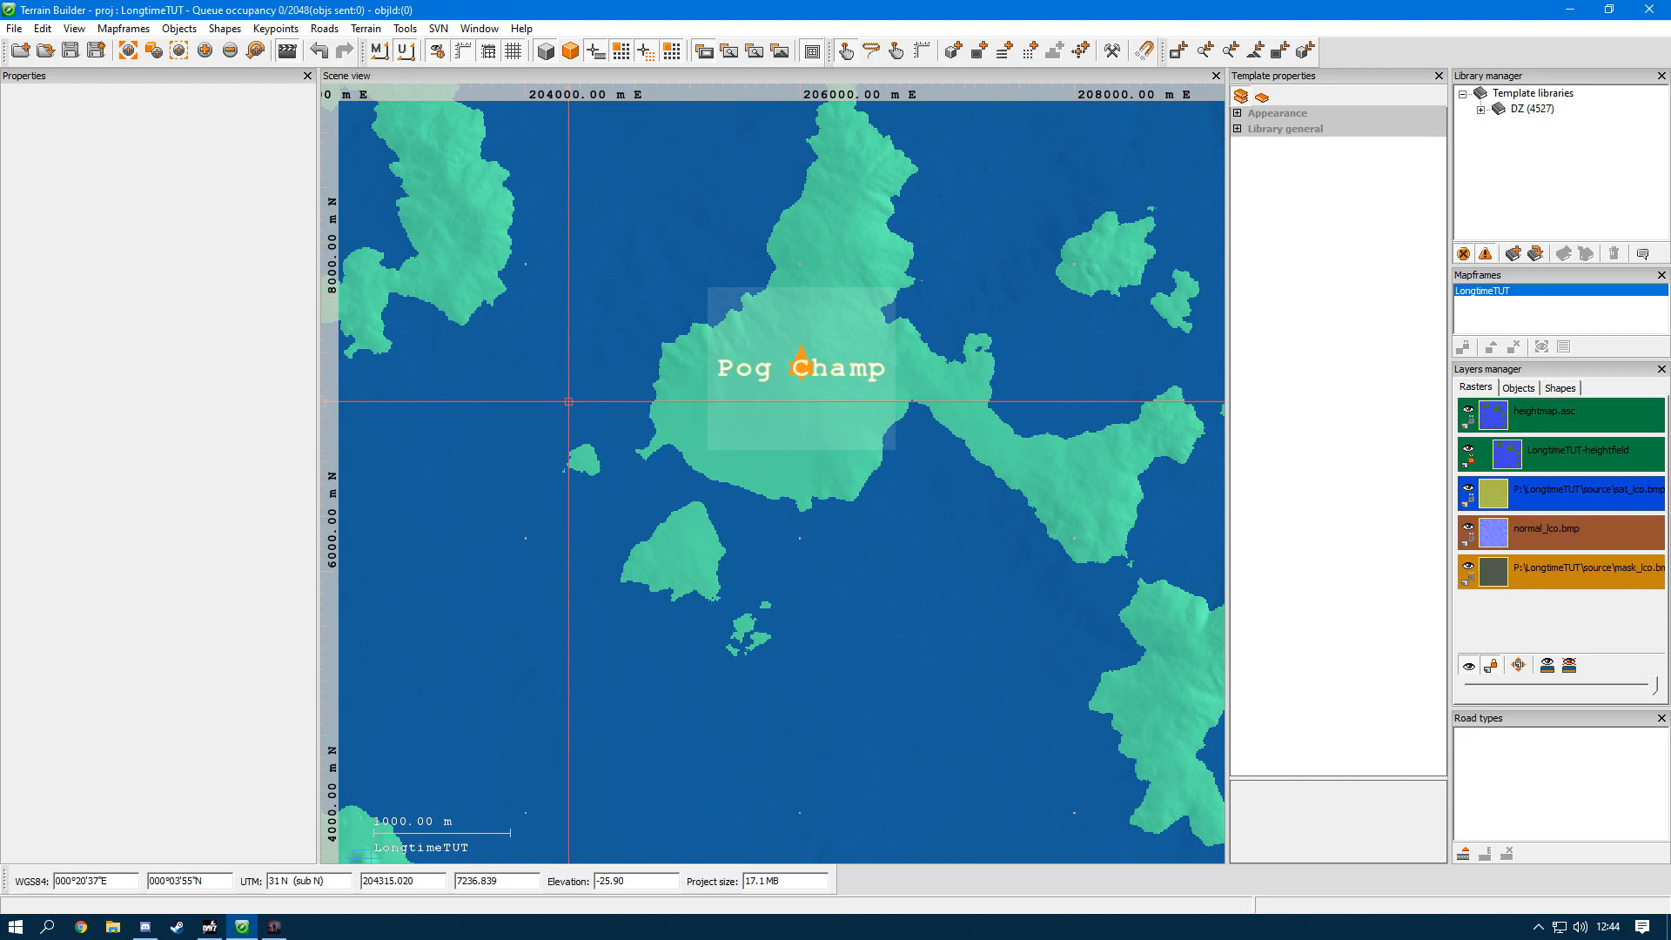
Step: Hide the keypoints in the scene, and toggle the display of the LongtimeTUT mapframe, leaving its outline and label shown
click(649, 48)
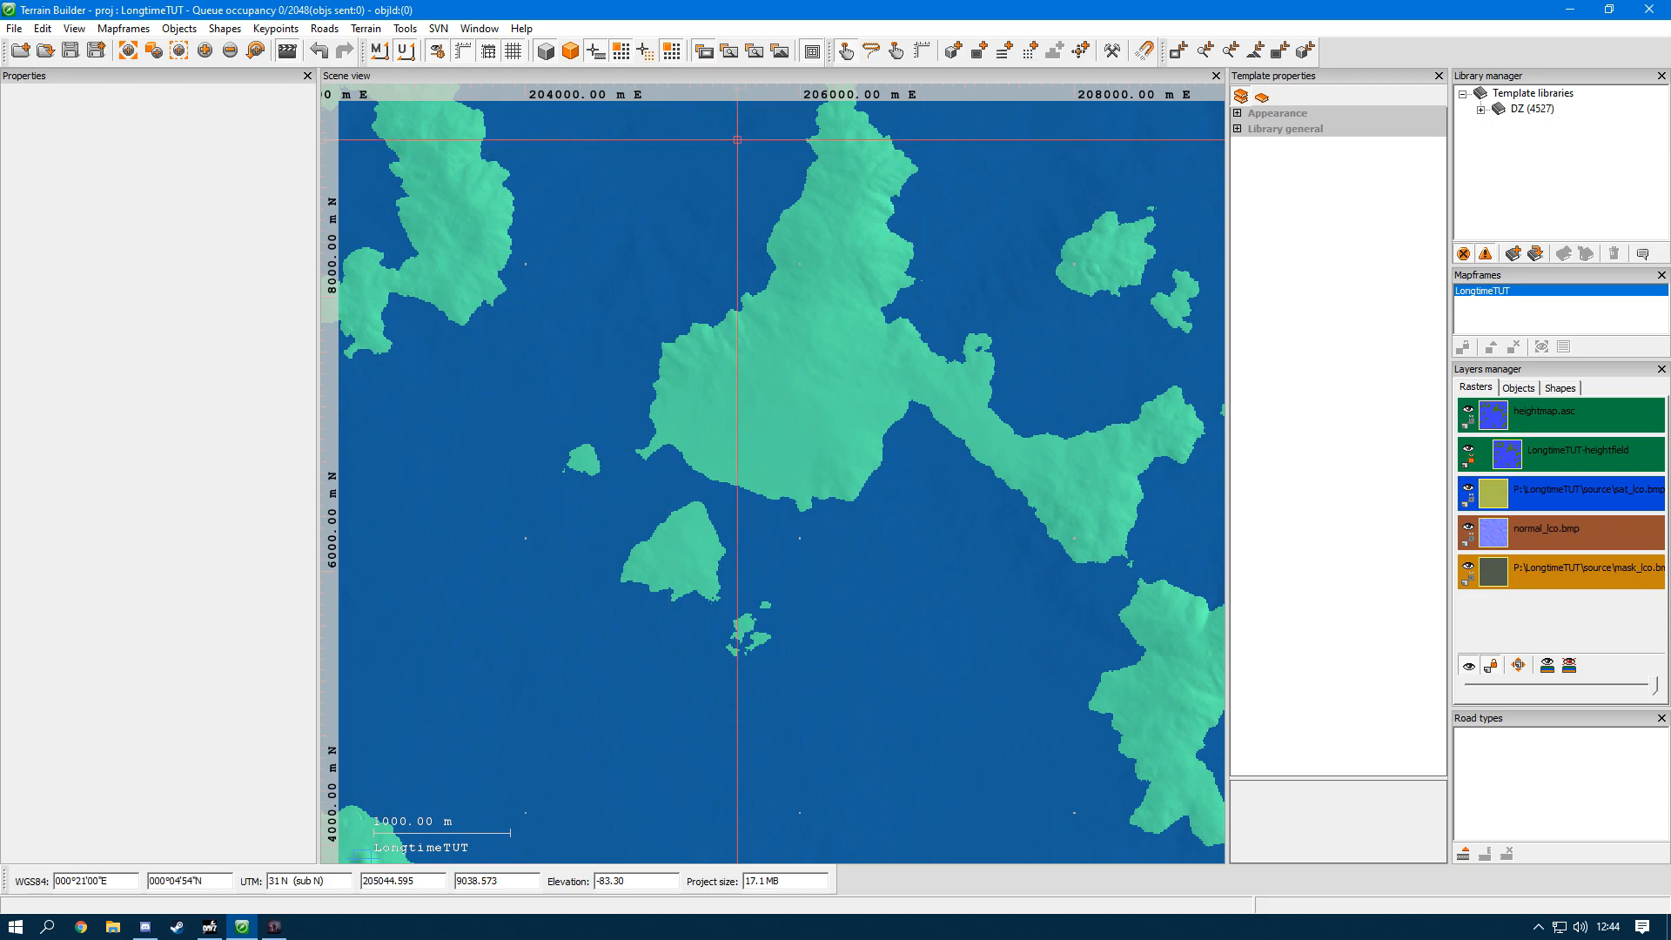
scroll(780, 333, down, 2)
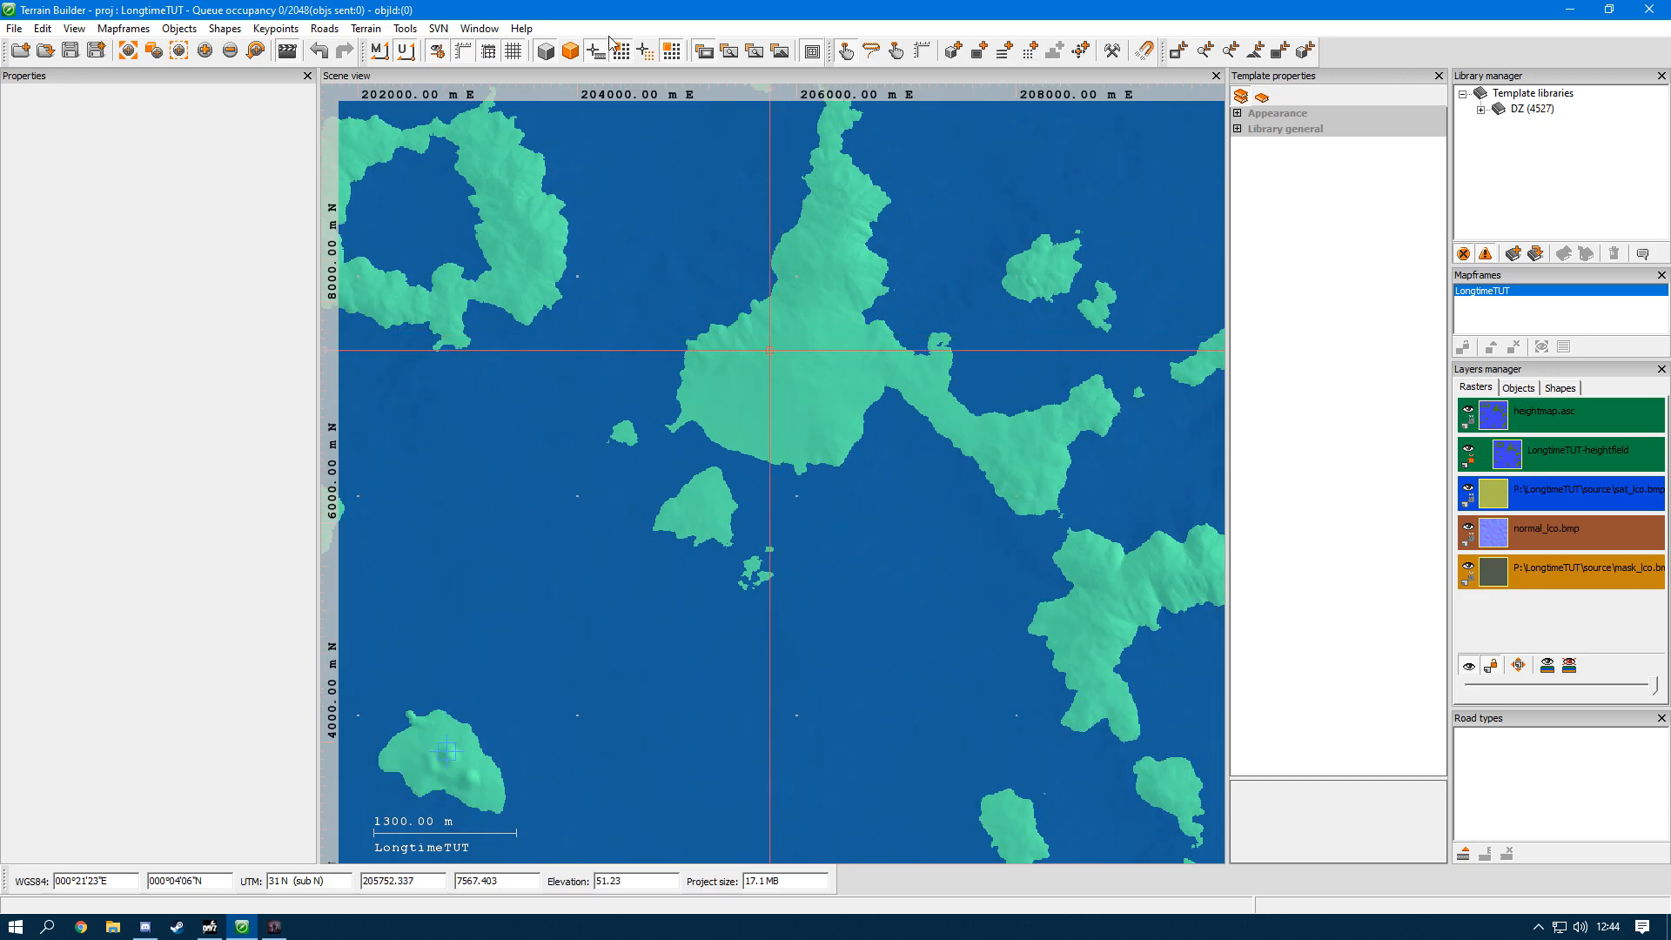
click(669, 58)
scroll(615, 438, up, 4)
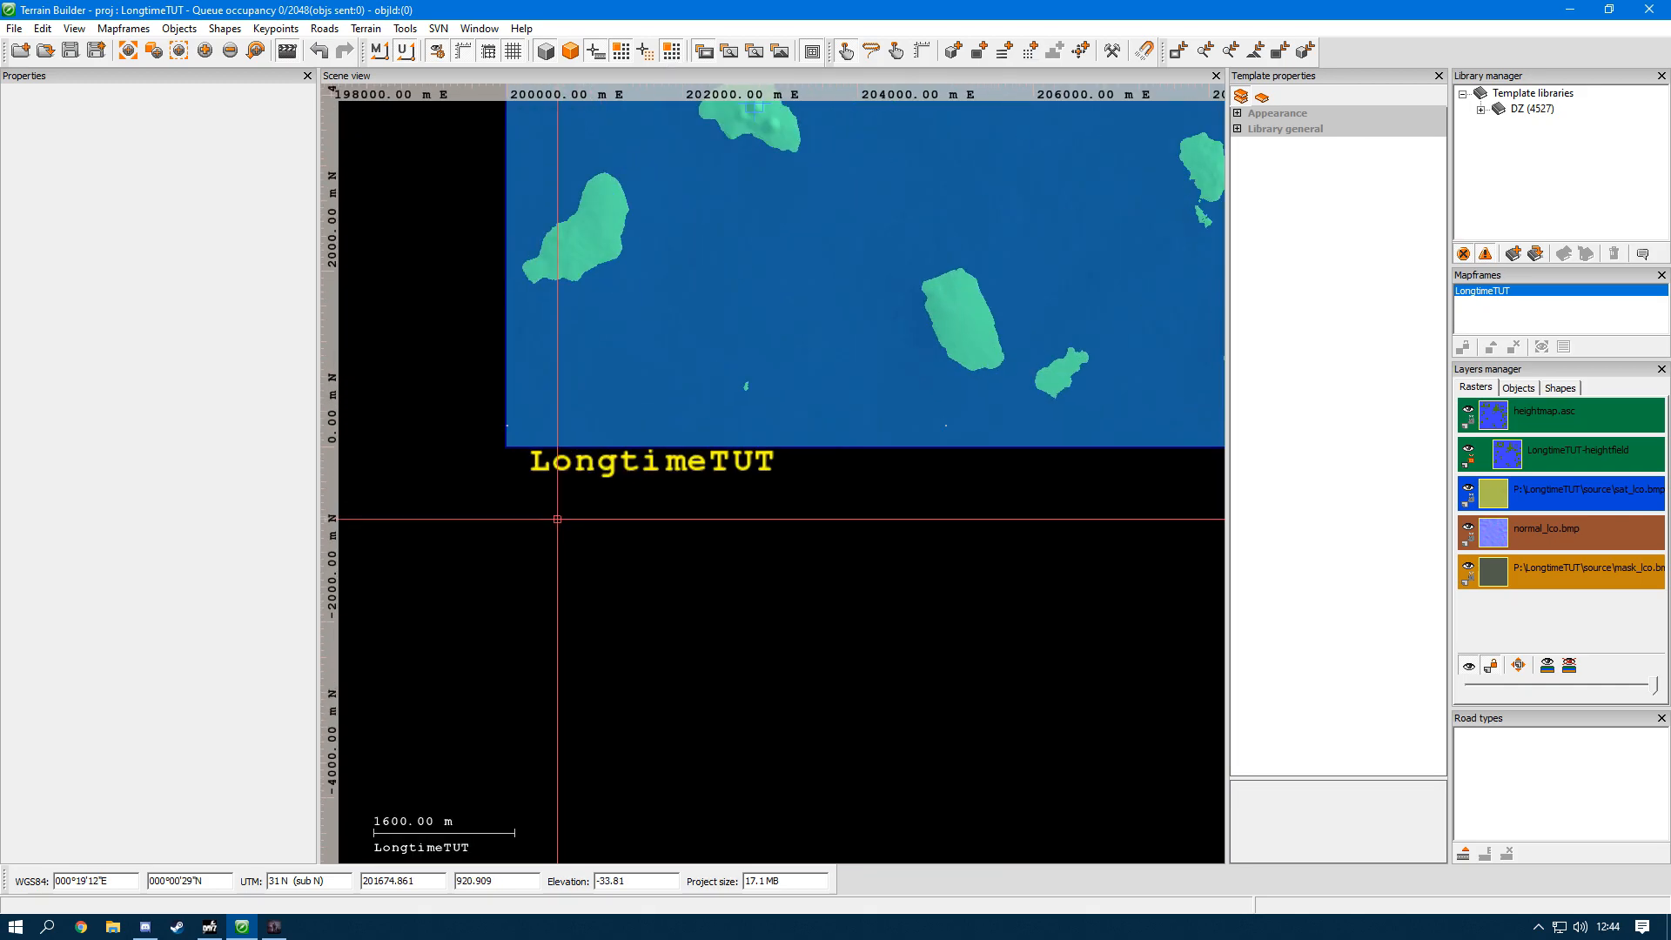
click(679, 54)
click(679, 54)
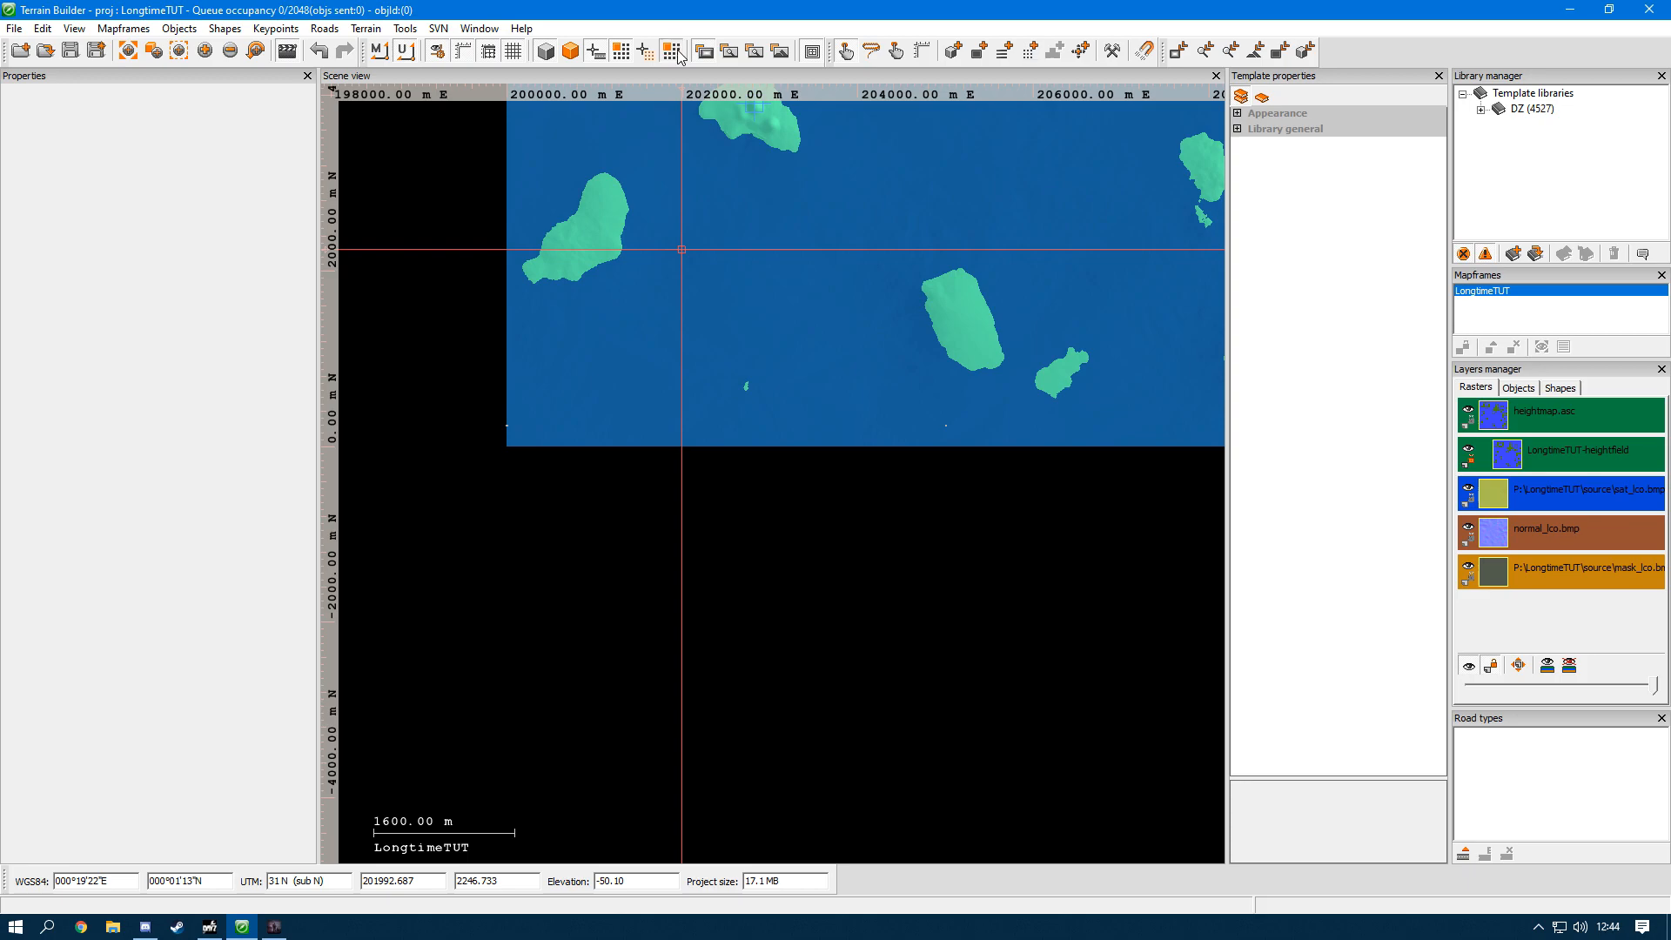
middle_drag(684, 145, 589, 511)
scroll(589, 511, down, 3)
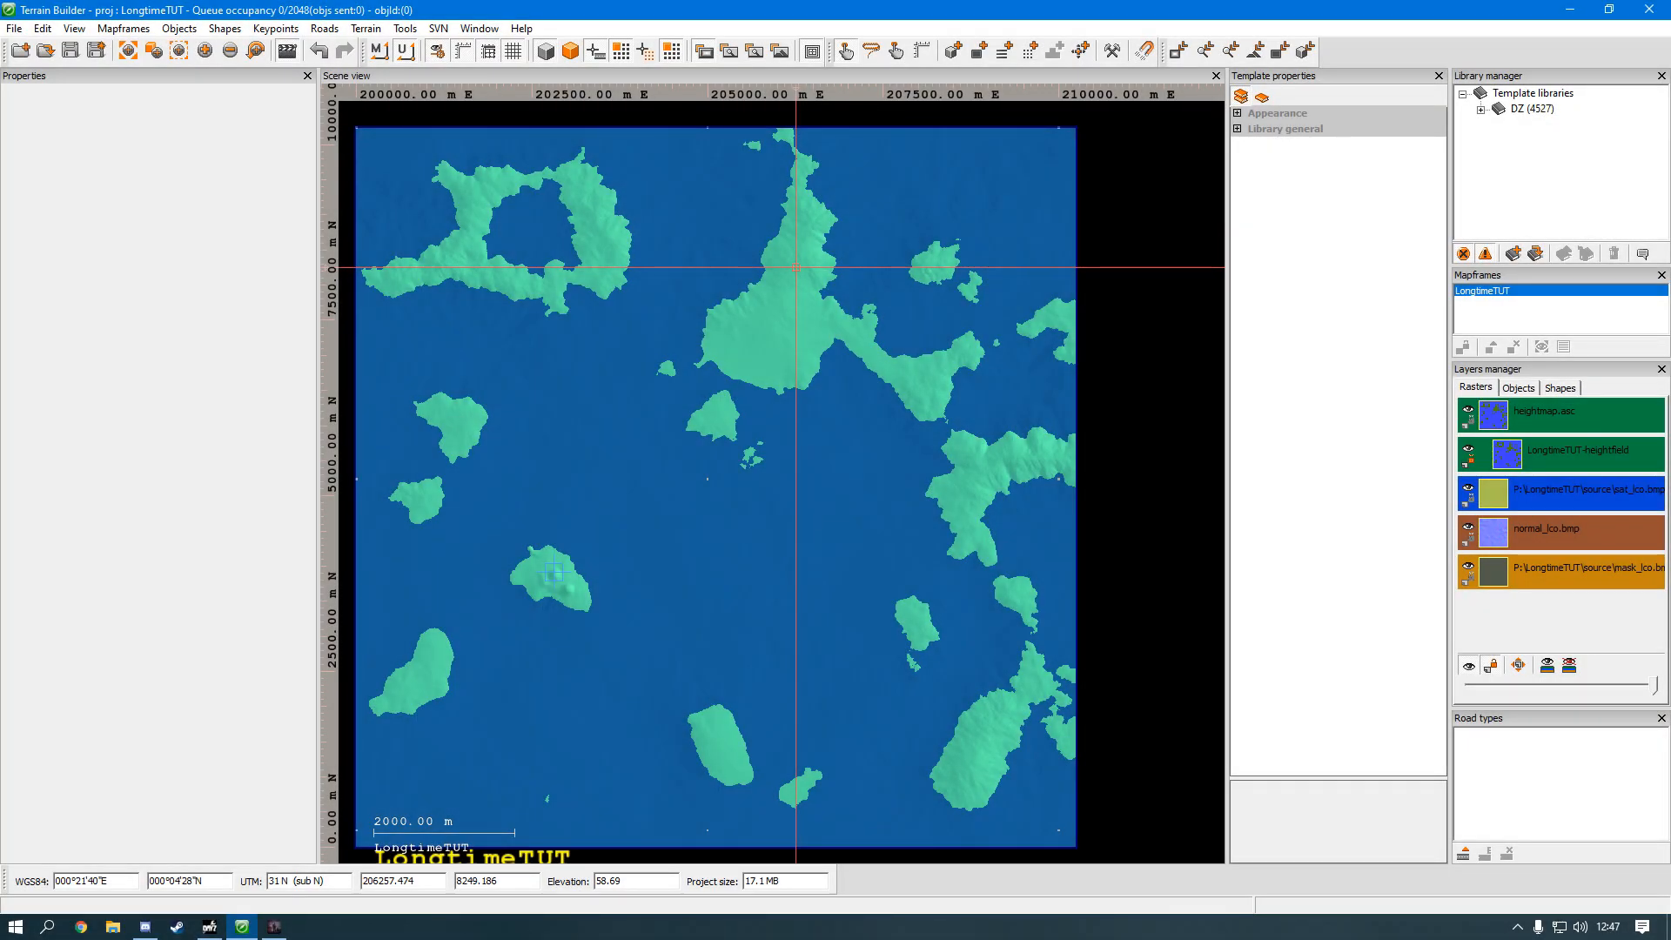
Step: Show the satellite image over the map and hide it again, and try the display switches of the other raster layers, including the surface mask
click(729, 58)
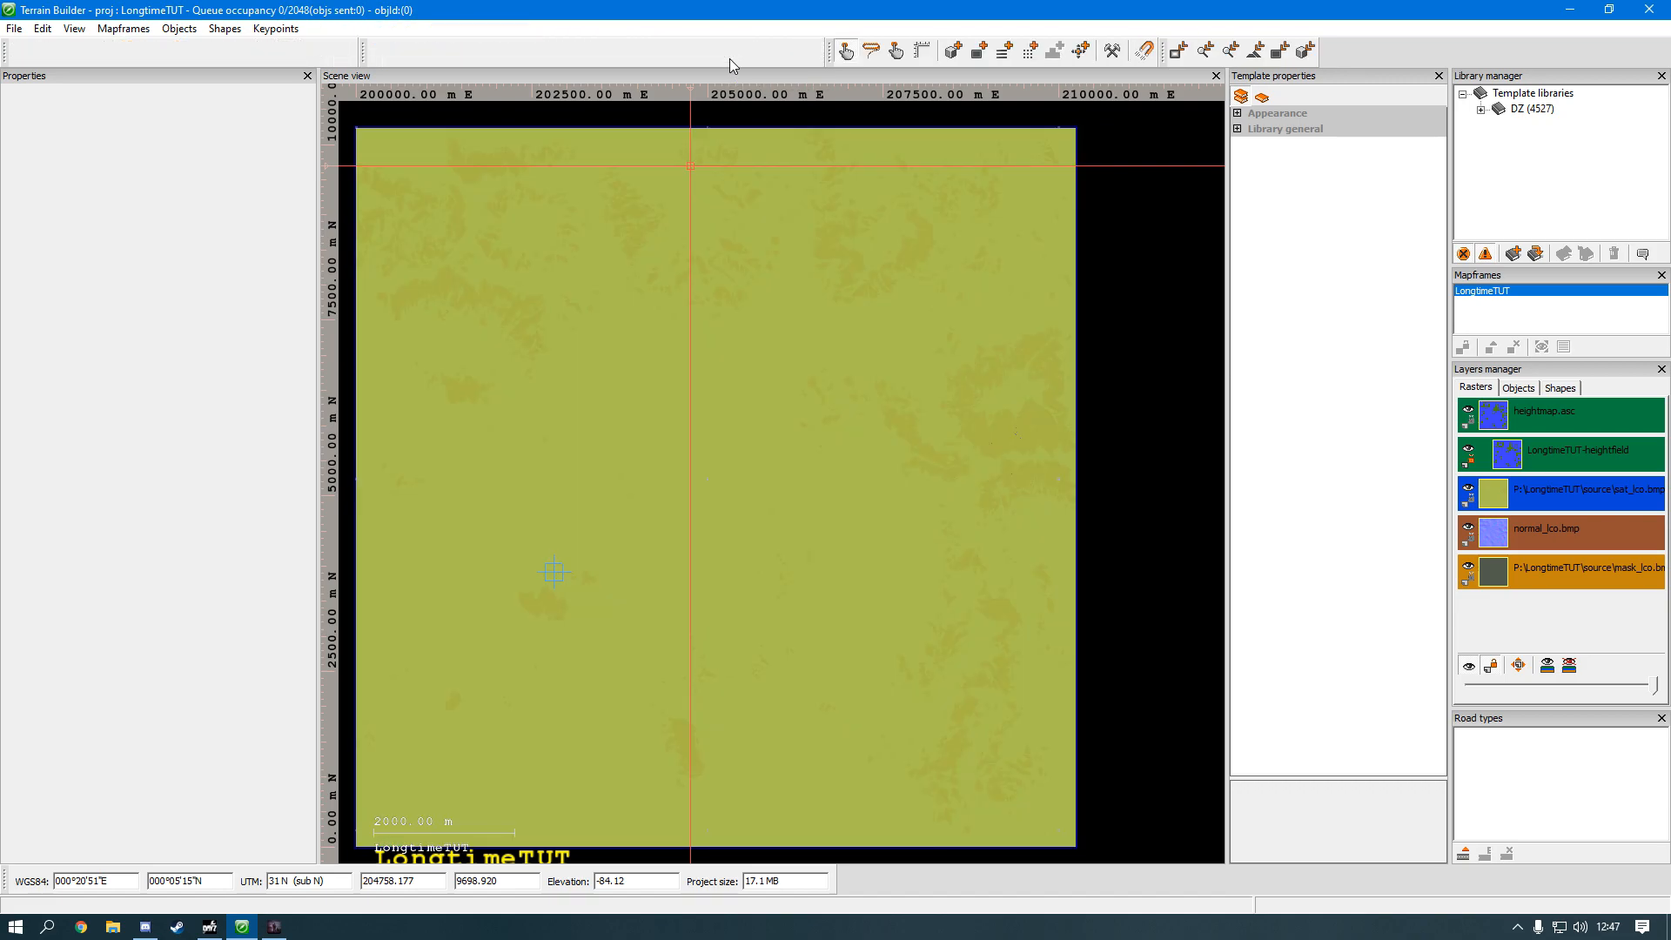
click(750, 54)
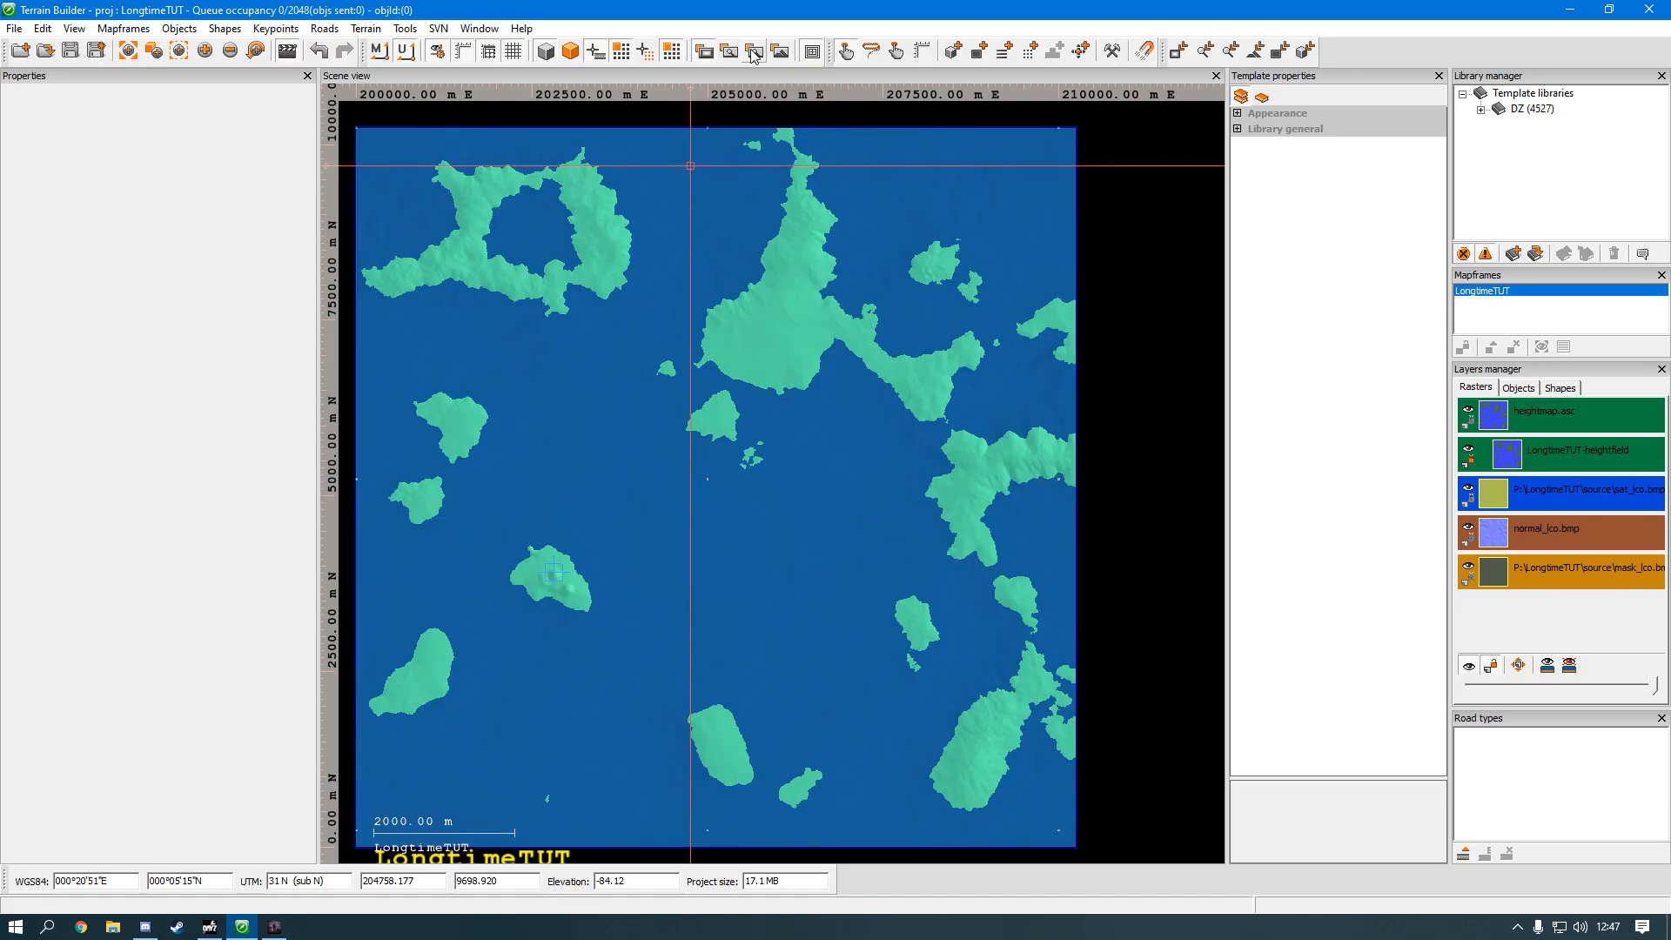
click(753, 57)
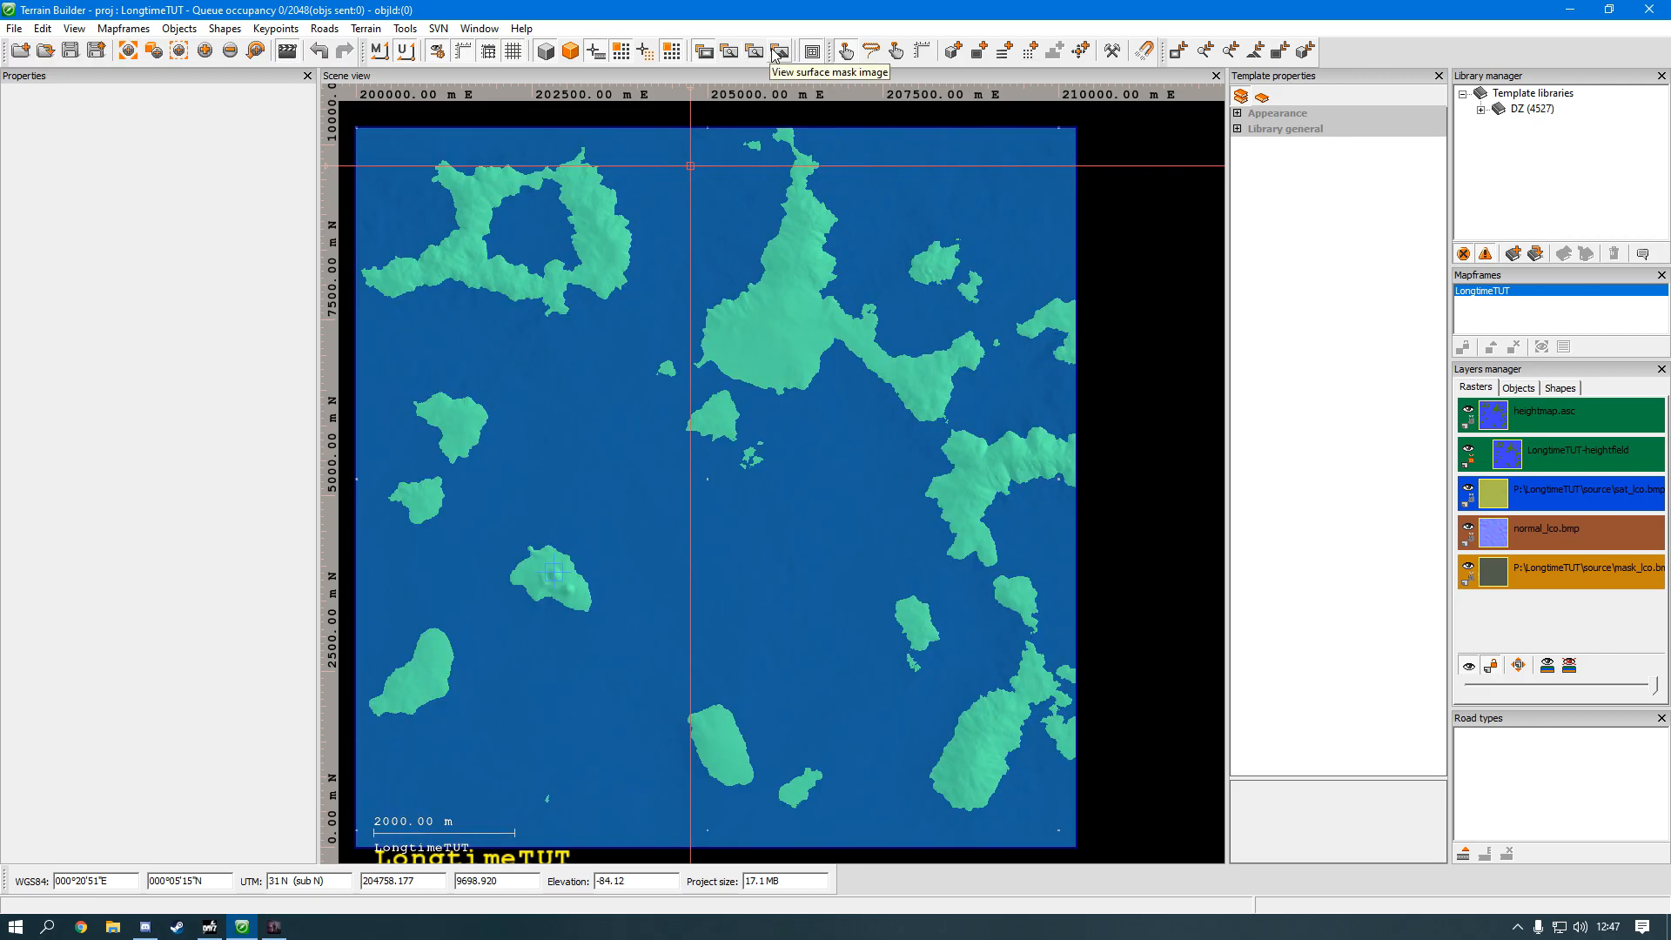
click(775, 55)
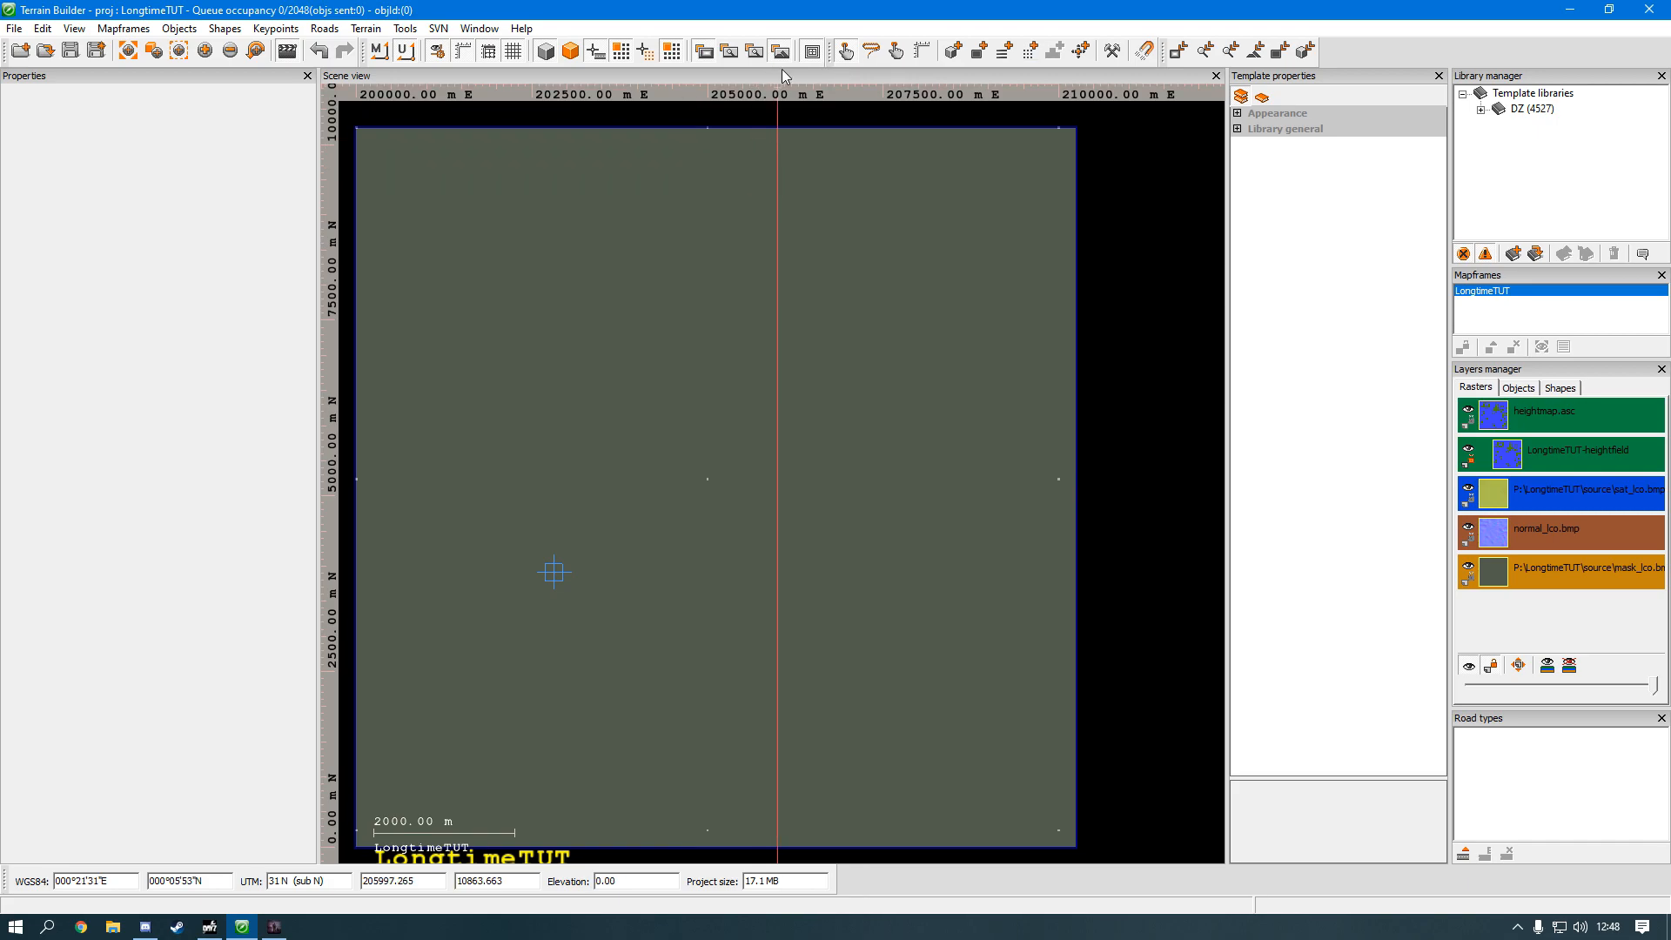
click(704, 52)
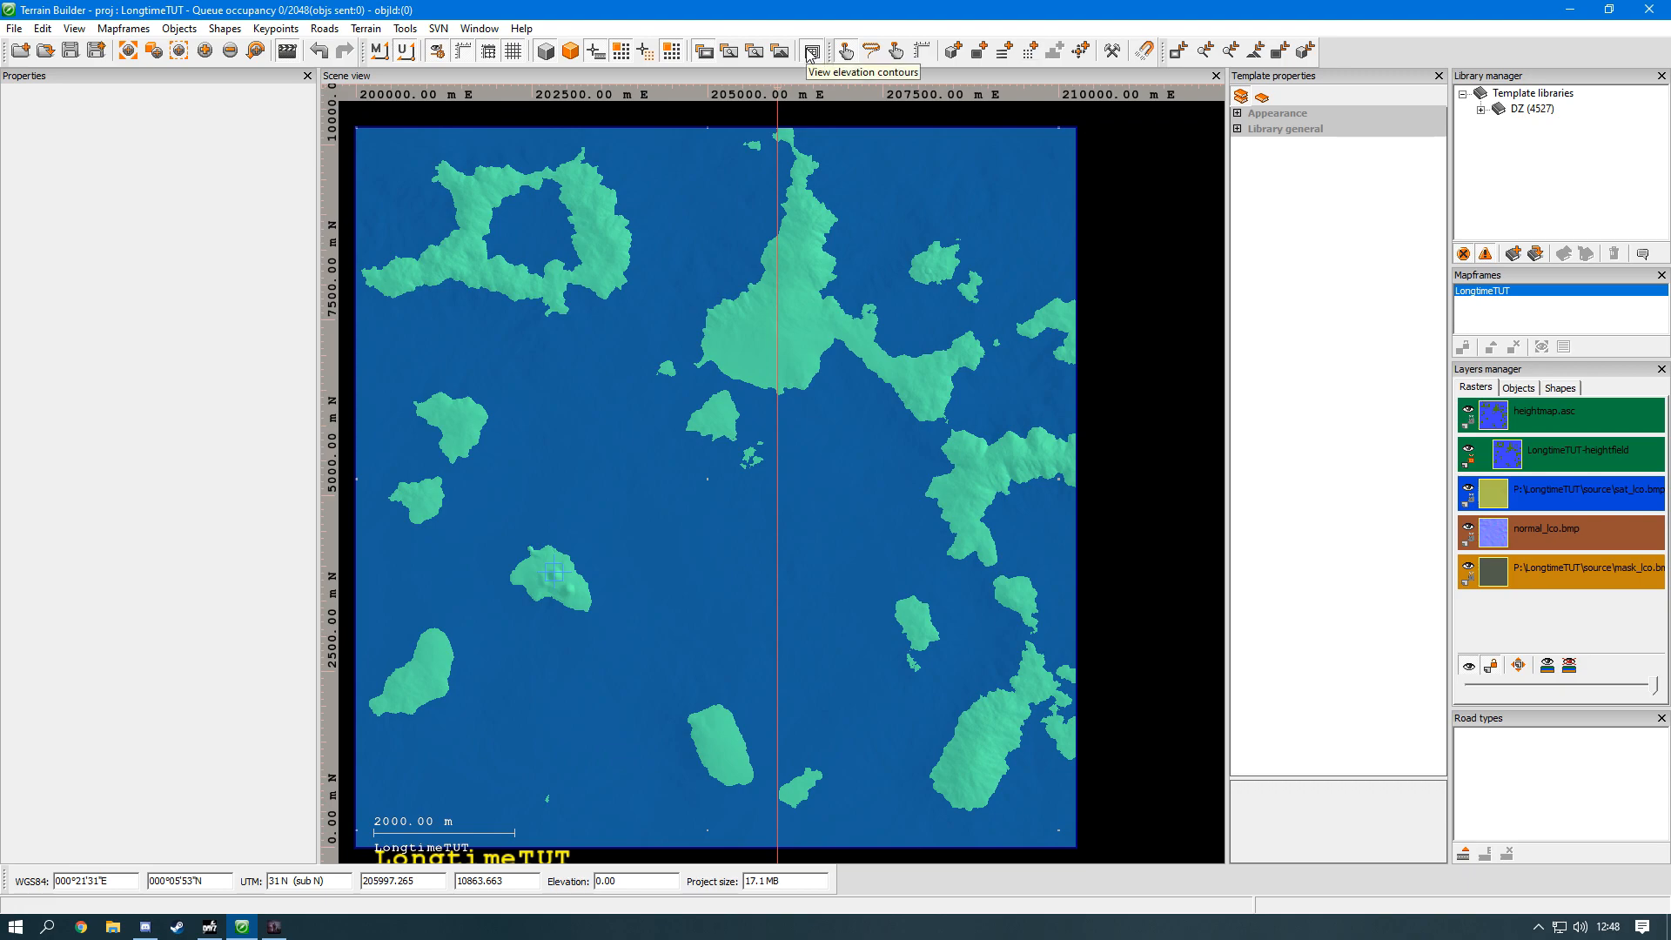
scroll(781, 298, up, 3)
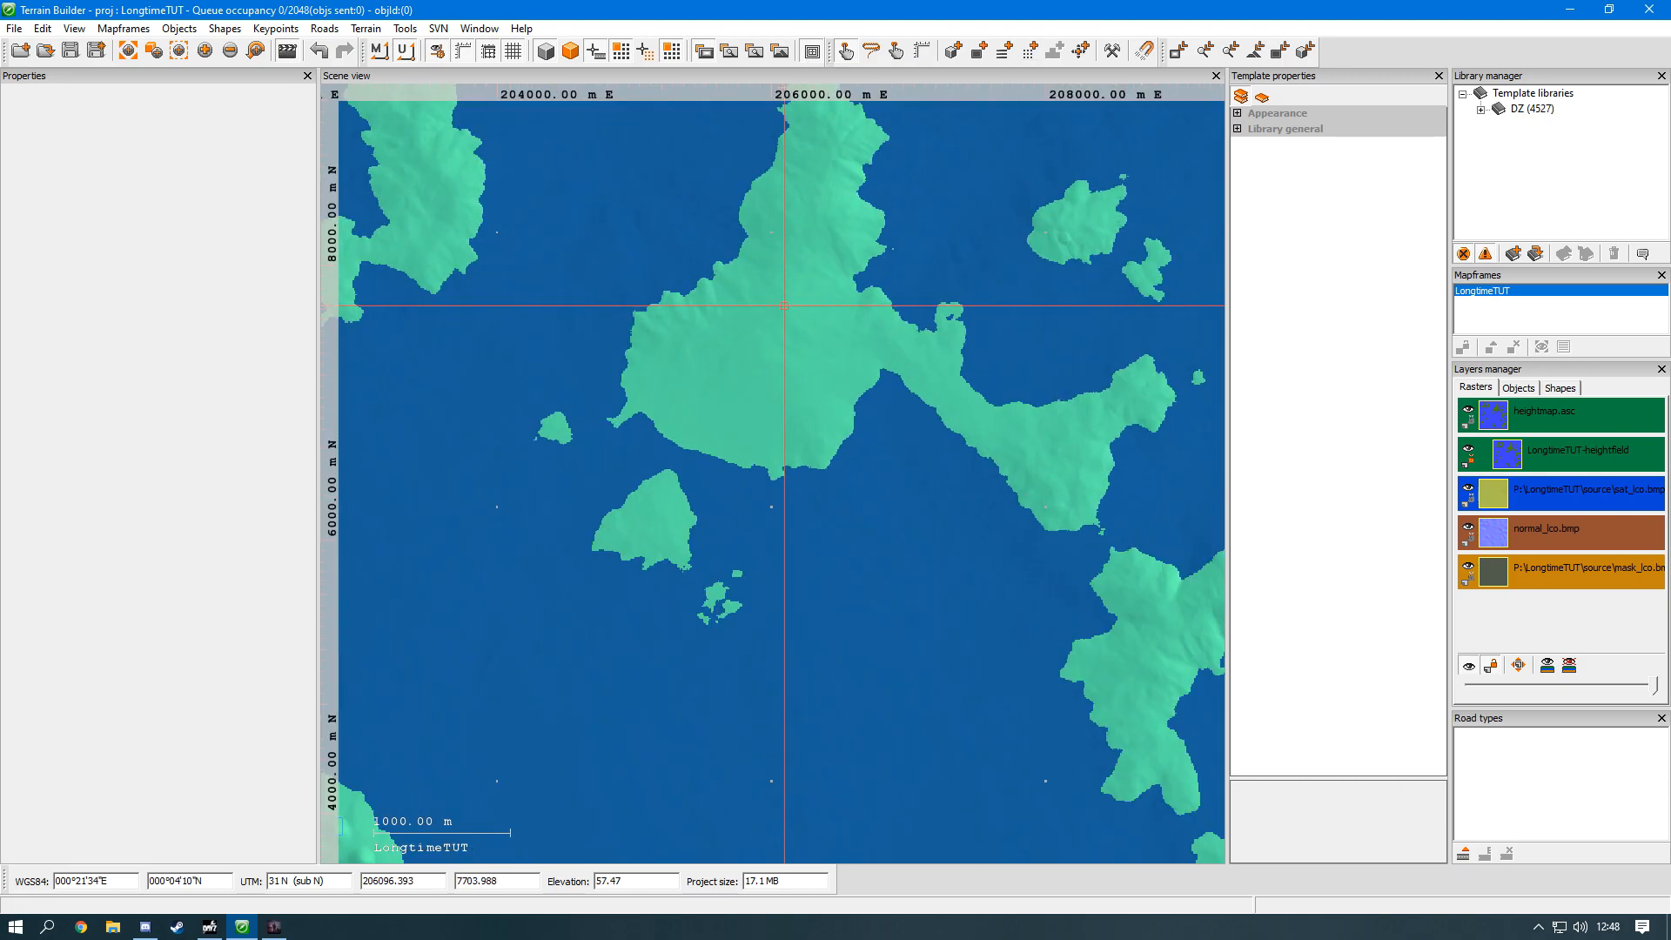
scroll(784, 305, up, 2)
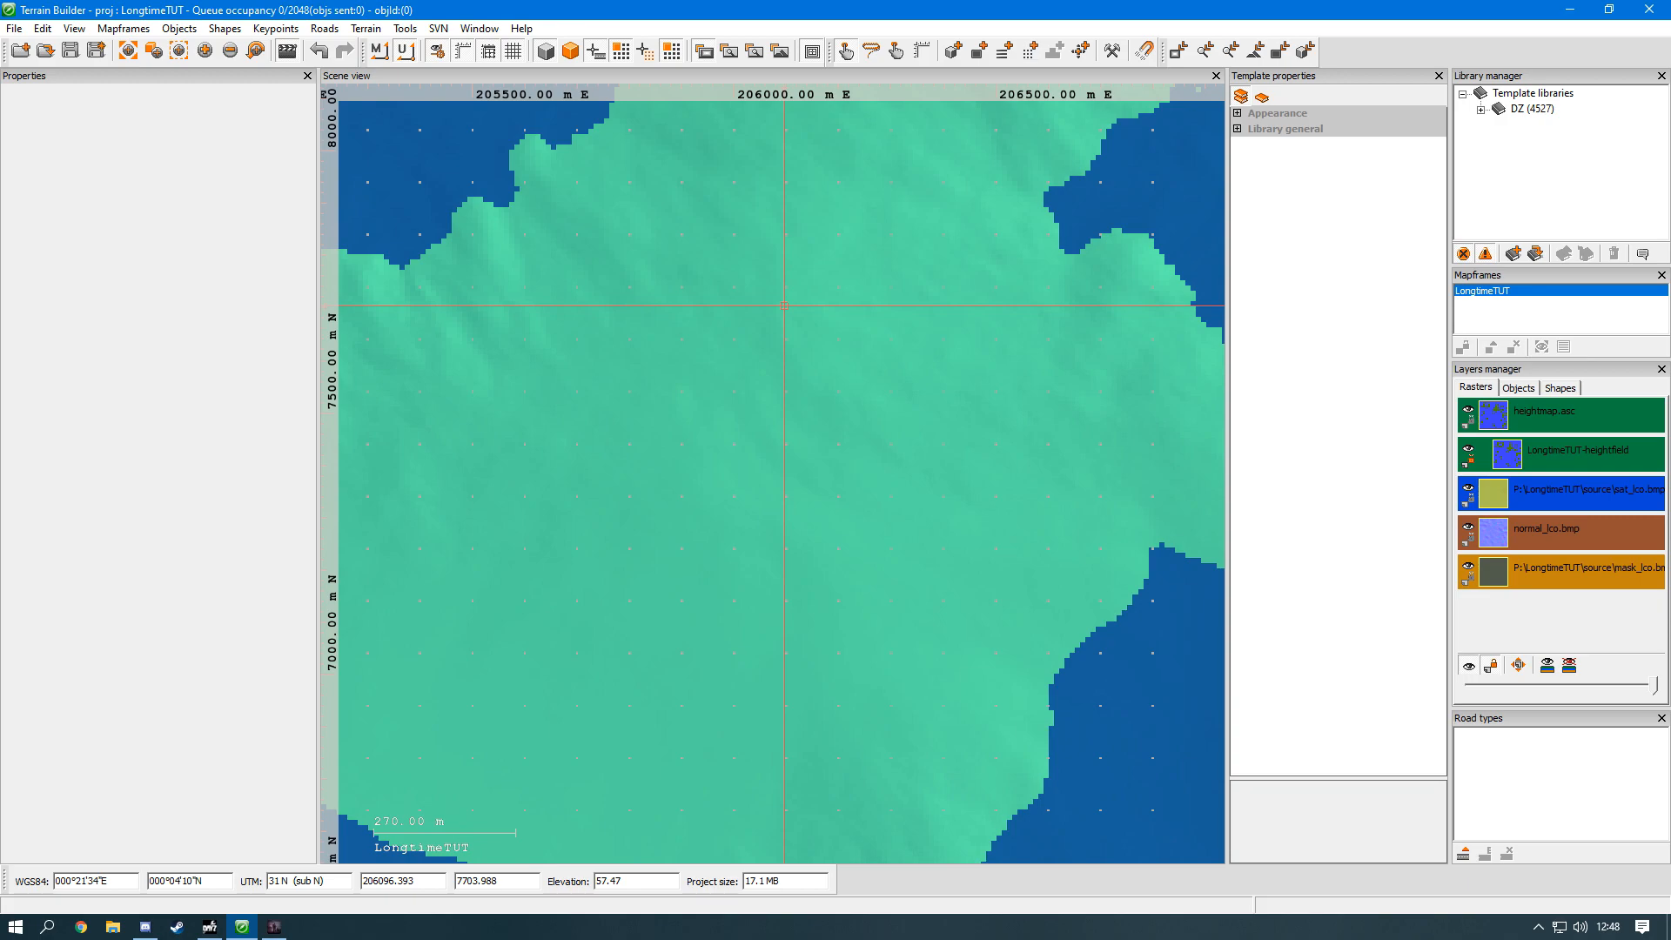
scroll(749, 357, down, 1)
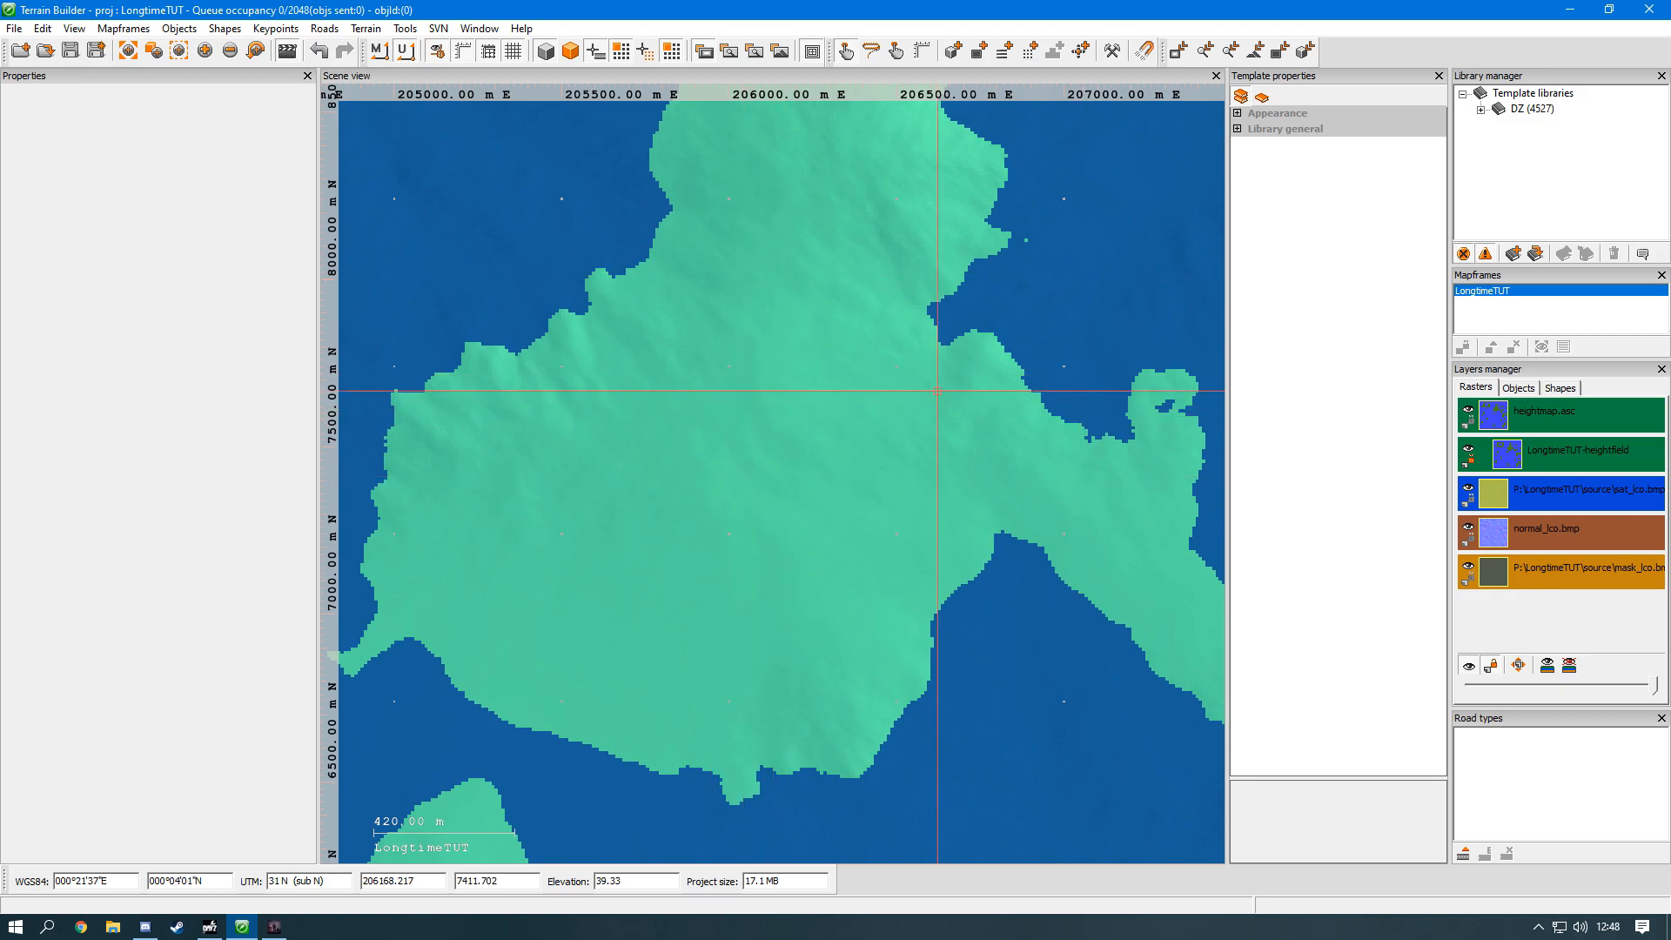
middle_drag(826, 370, 804, 436)
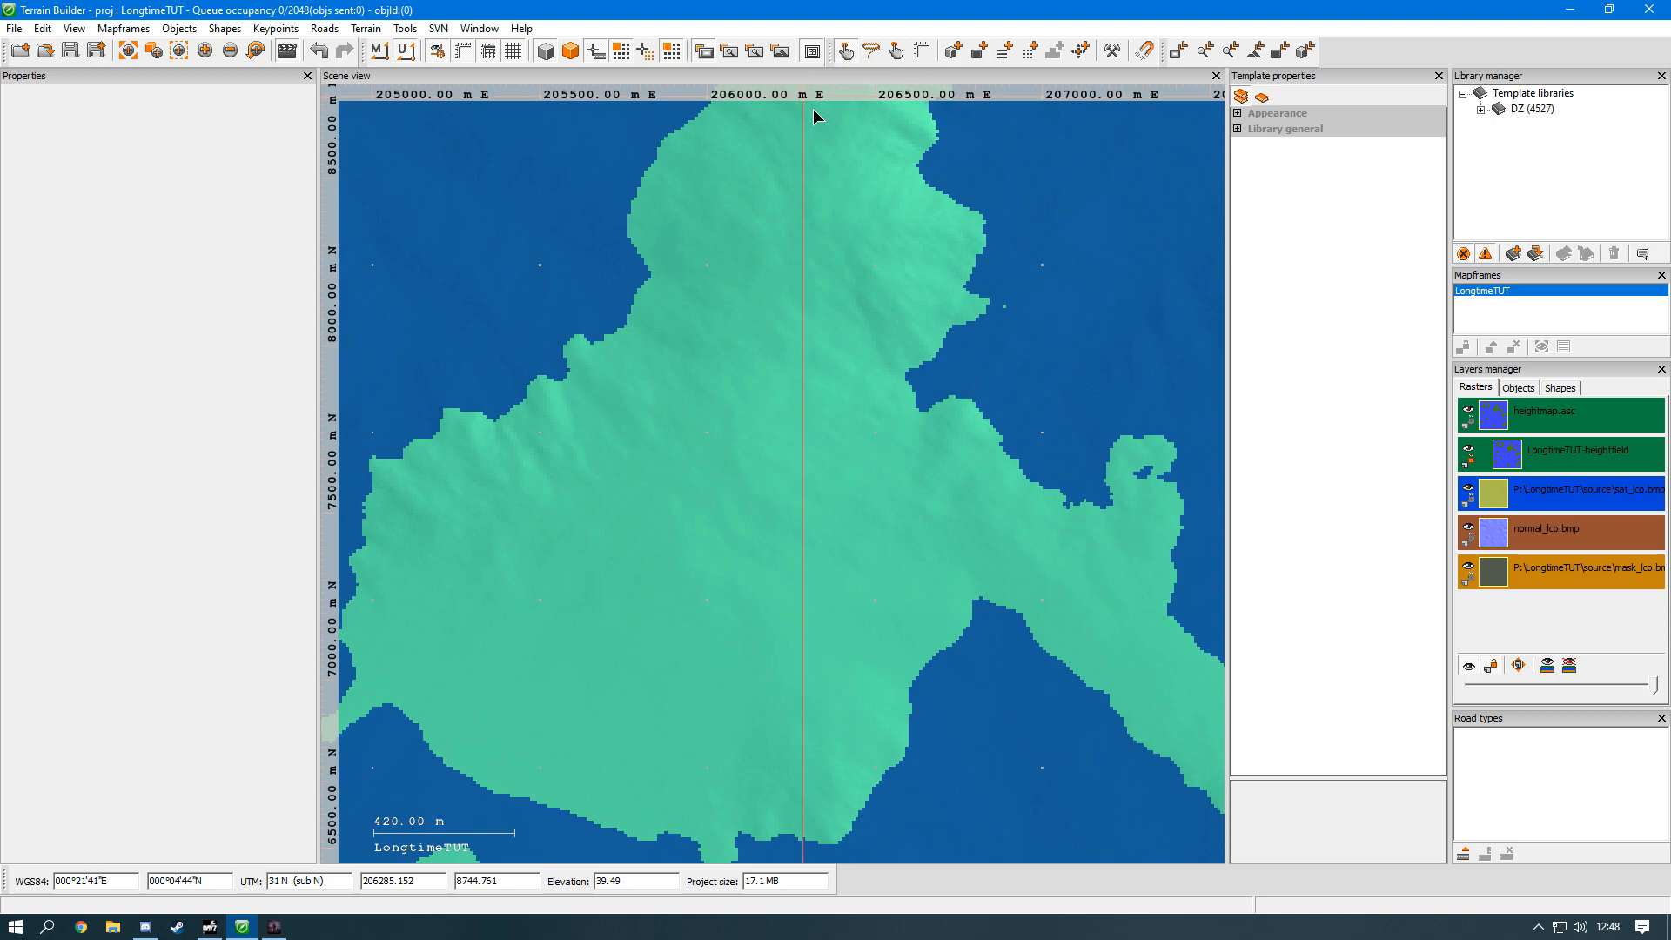
scroll(692, 466, down, 2)
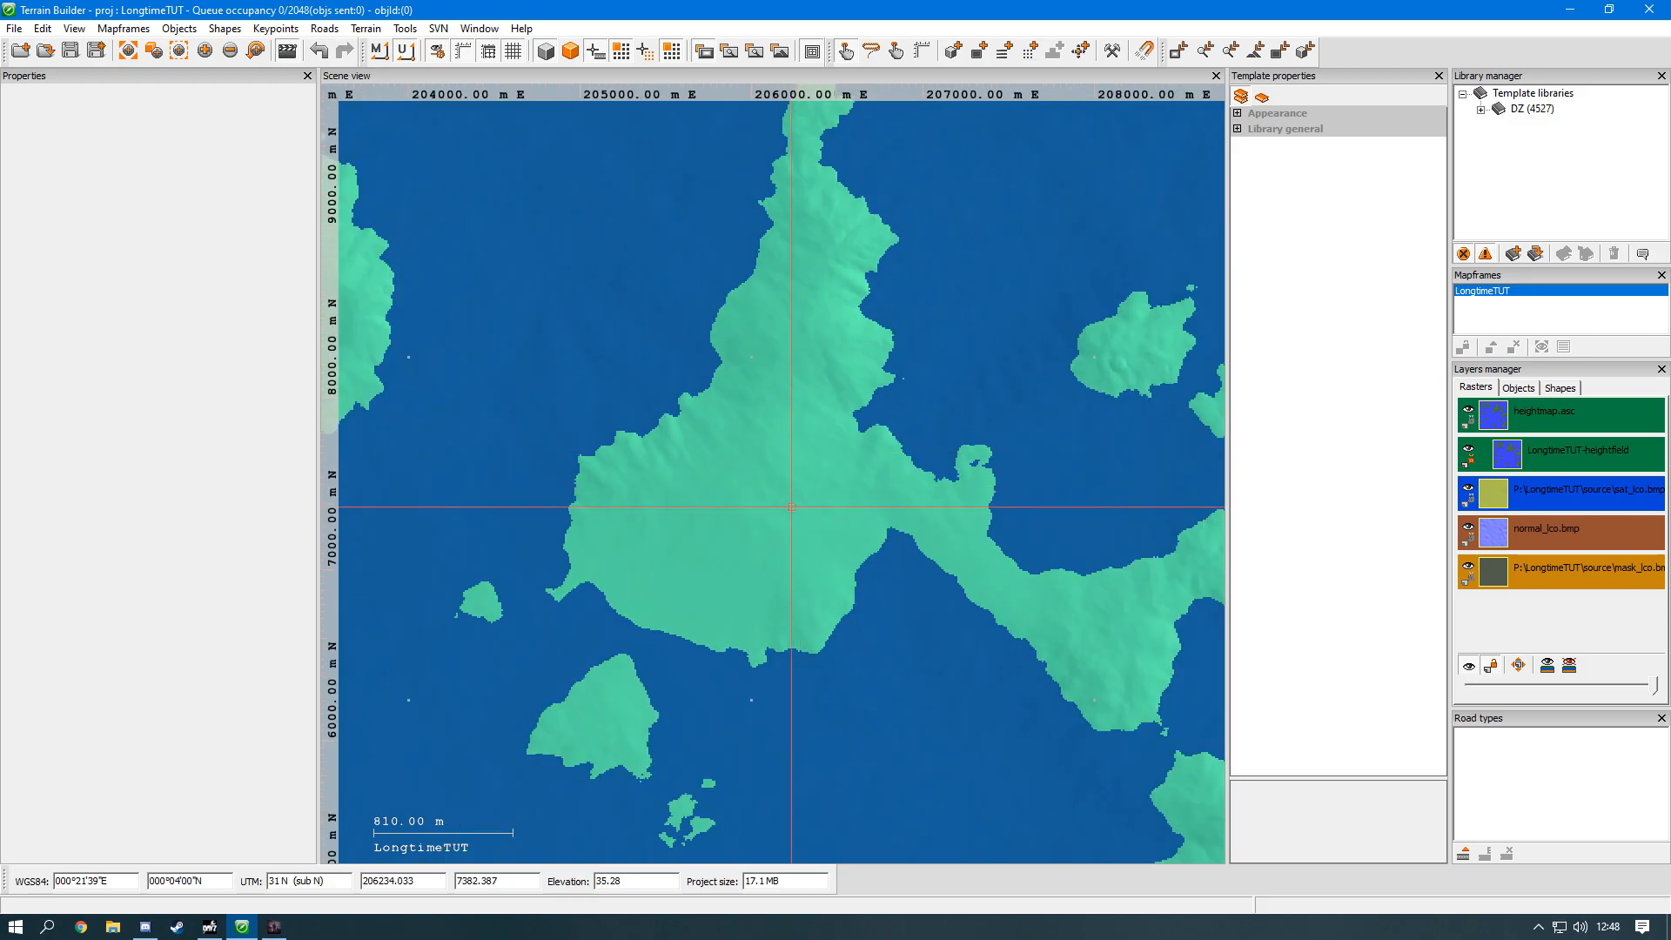
scroll(854, 383, up, 3)
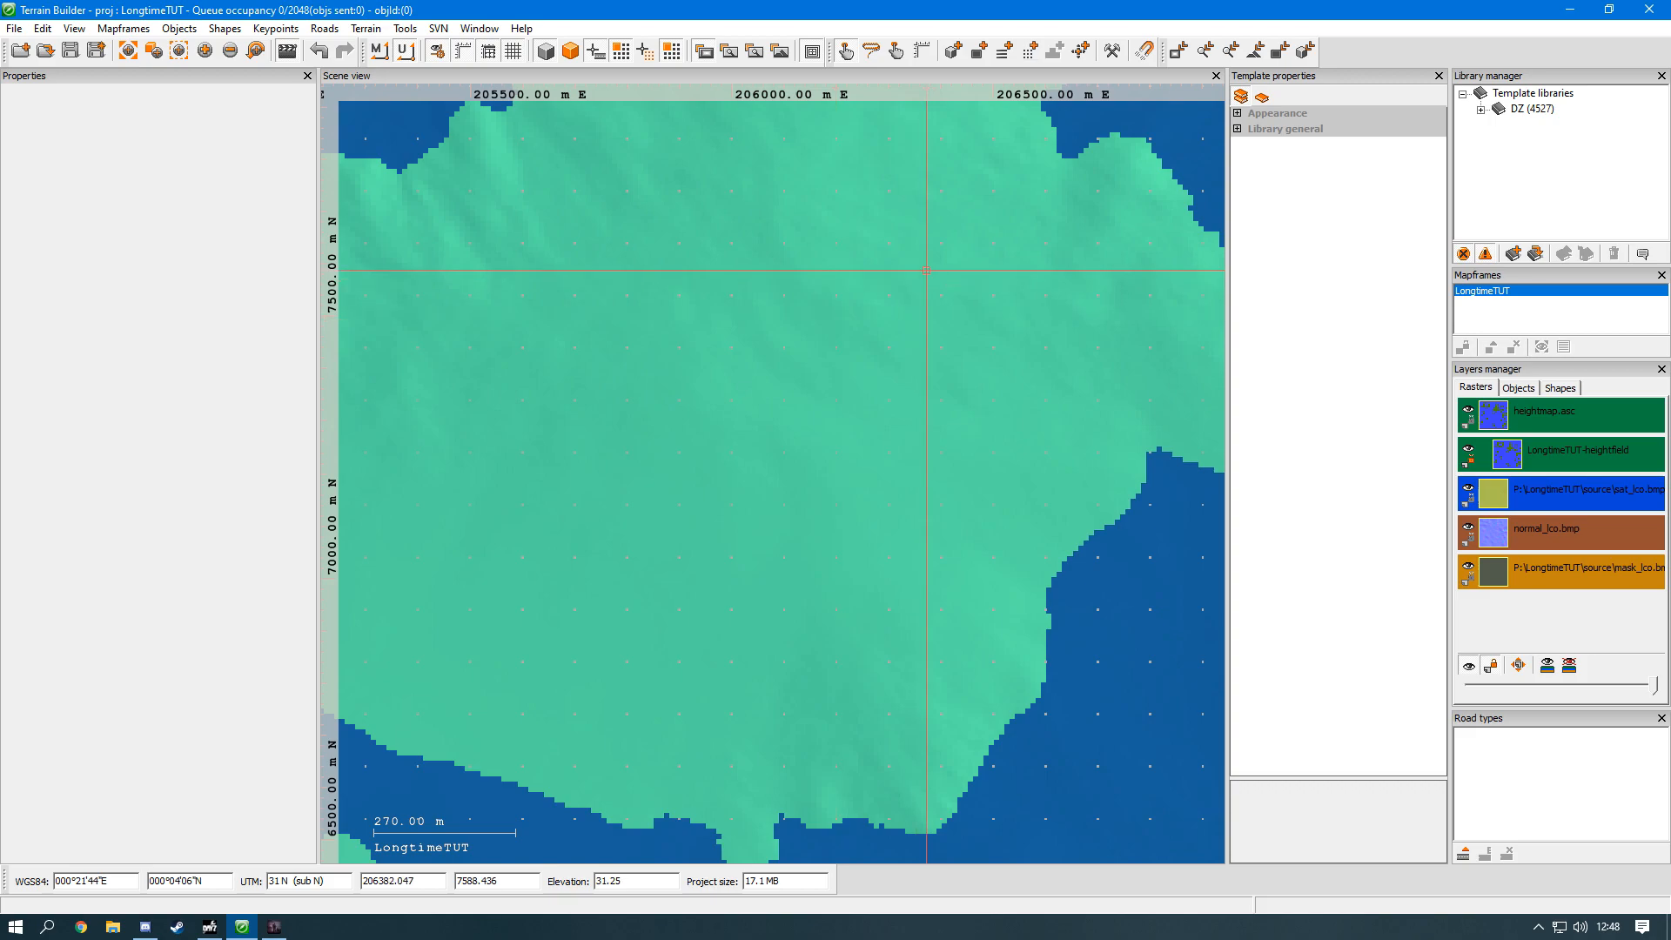
Step: Expand the DZ template library and select the asf3_12 road part template
click(1481, 110)
scroll(1518, 144, down, 10)
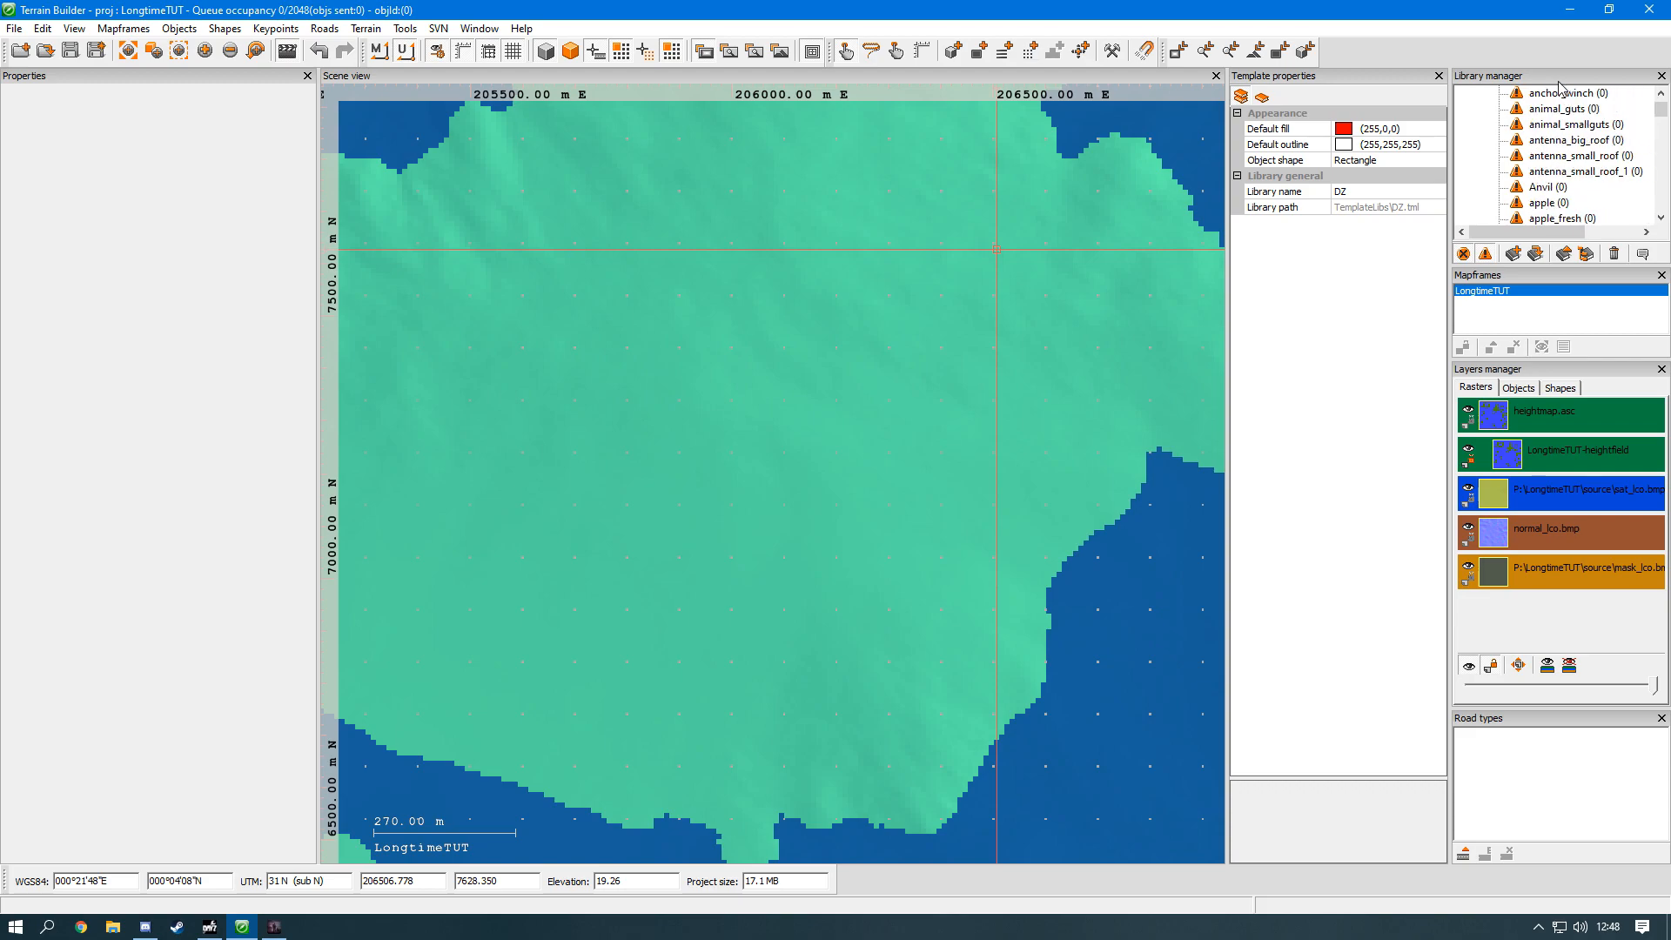
scroll(1558, 157, down, 12)
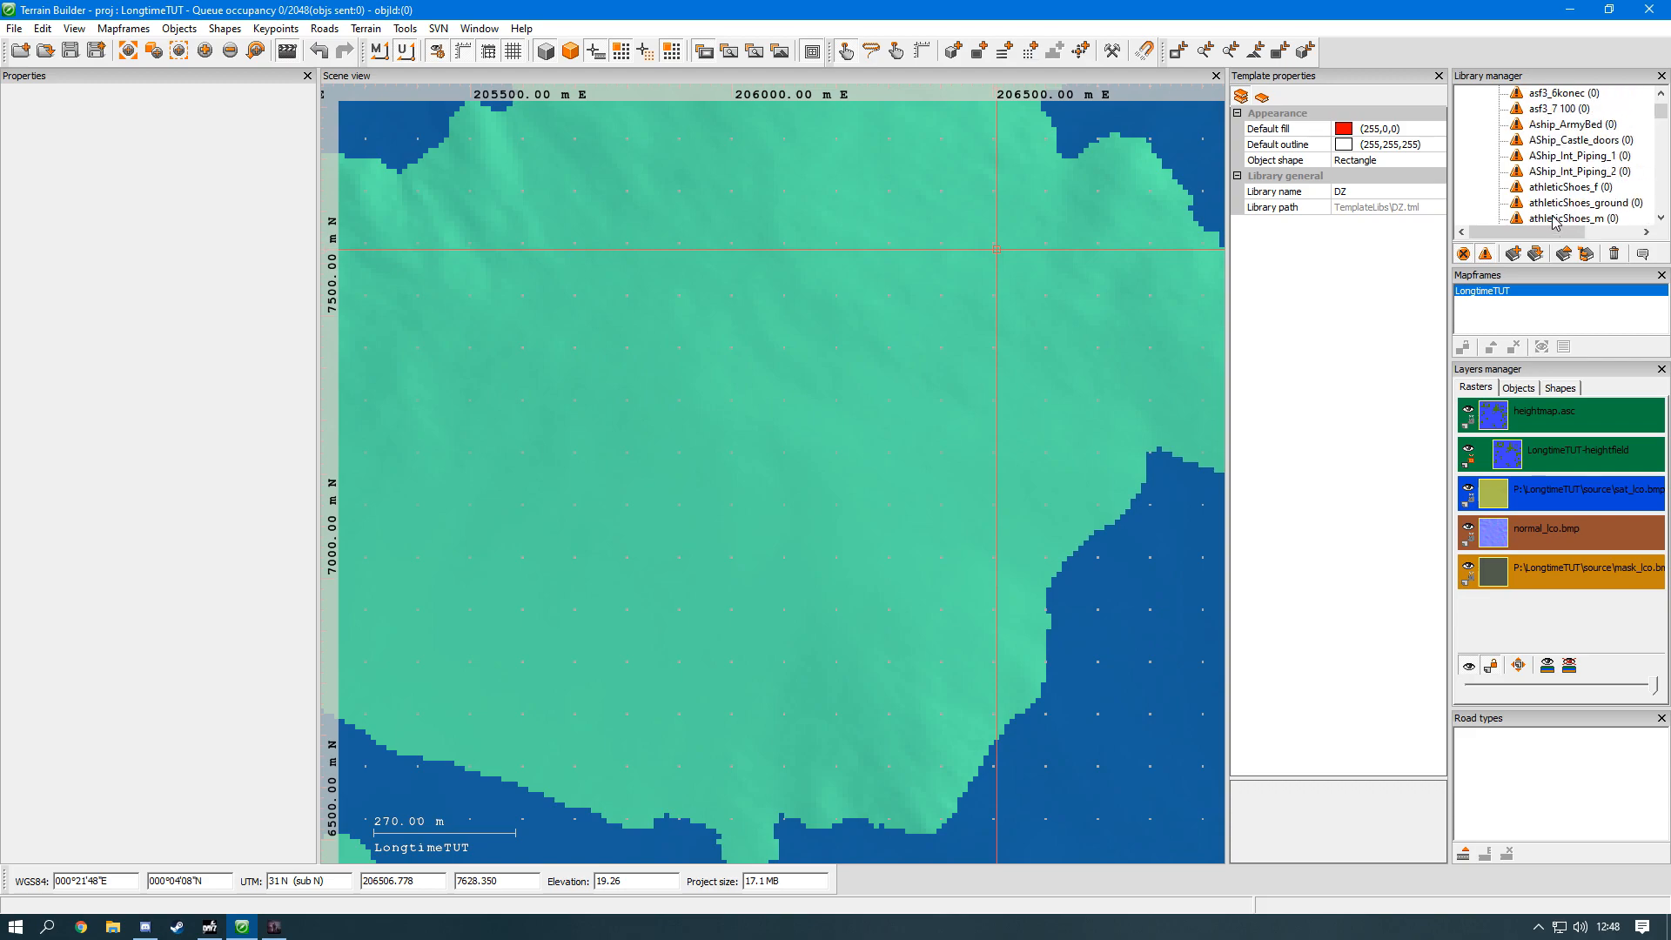
scroll(1554, 209, up, 3)
click(1551, 123)
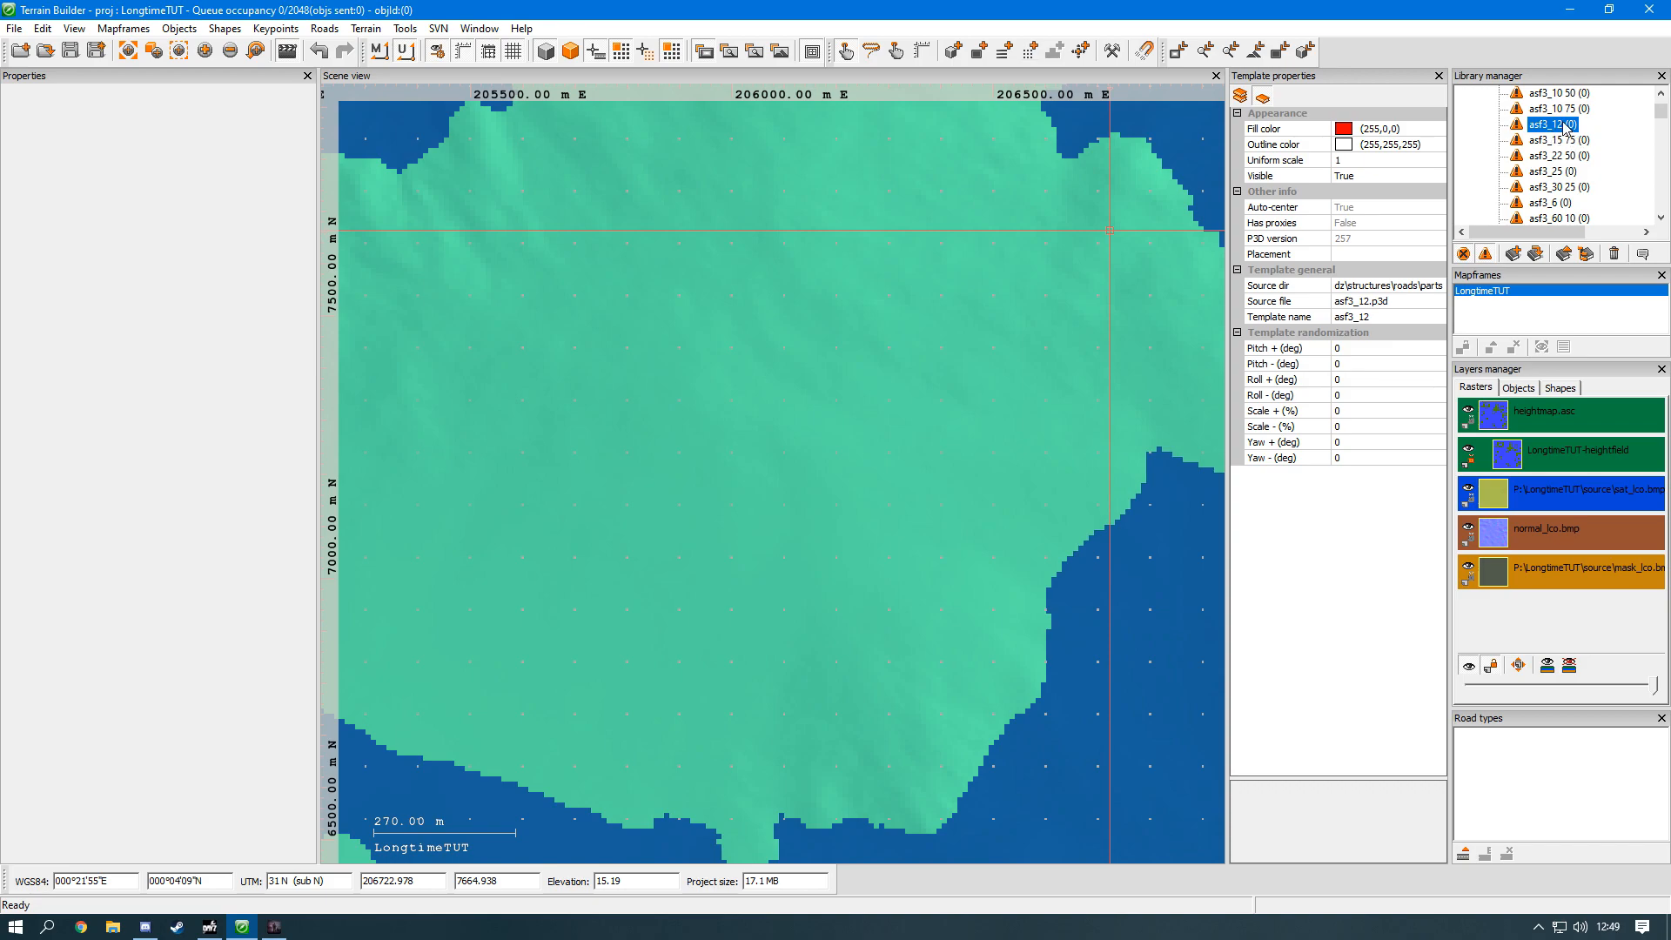
Step: Place one asf3_12 object on the large northern island near 206222 E, 7646 N
click(955, 51)
scroll(847, 241, up, 5)
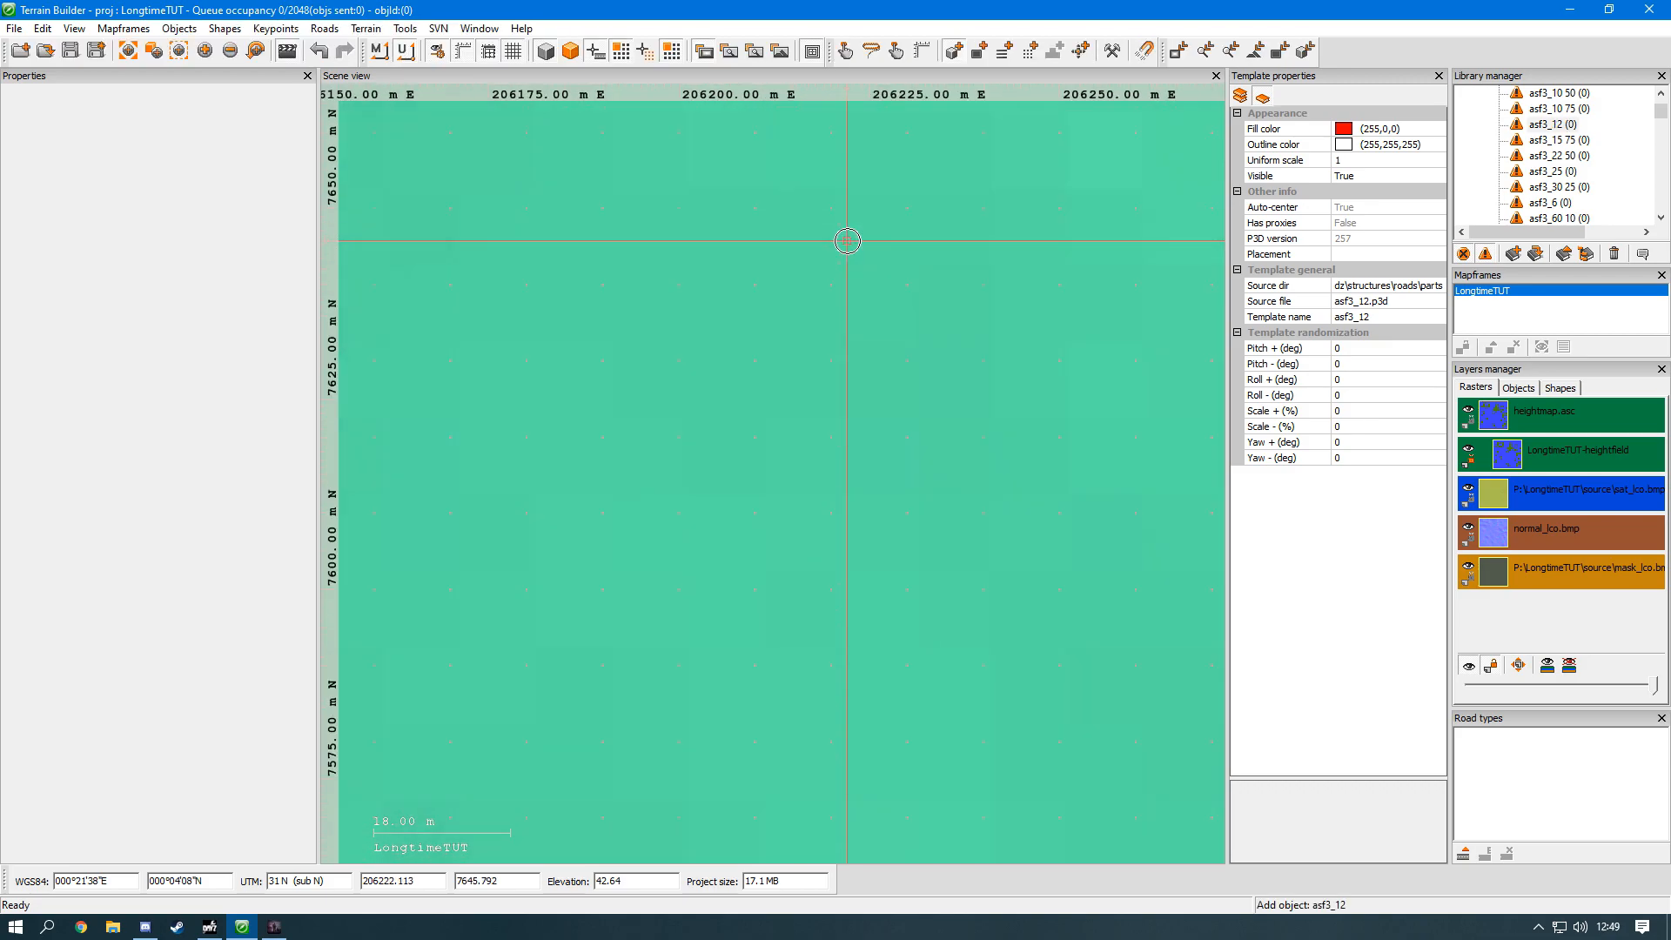
scroll(847, 241, up, 2)
click(847, 241)
scroll(847, 241, down, 4)
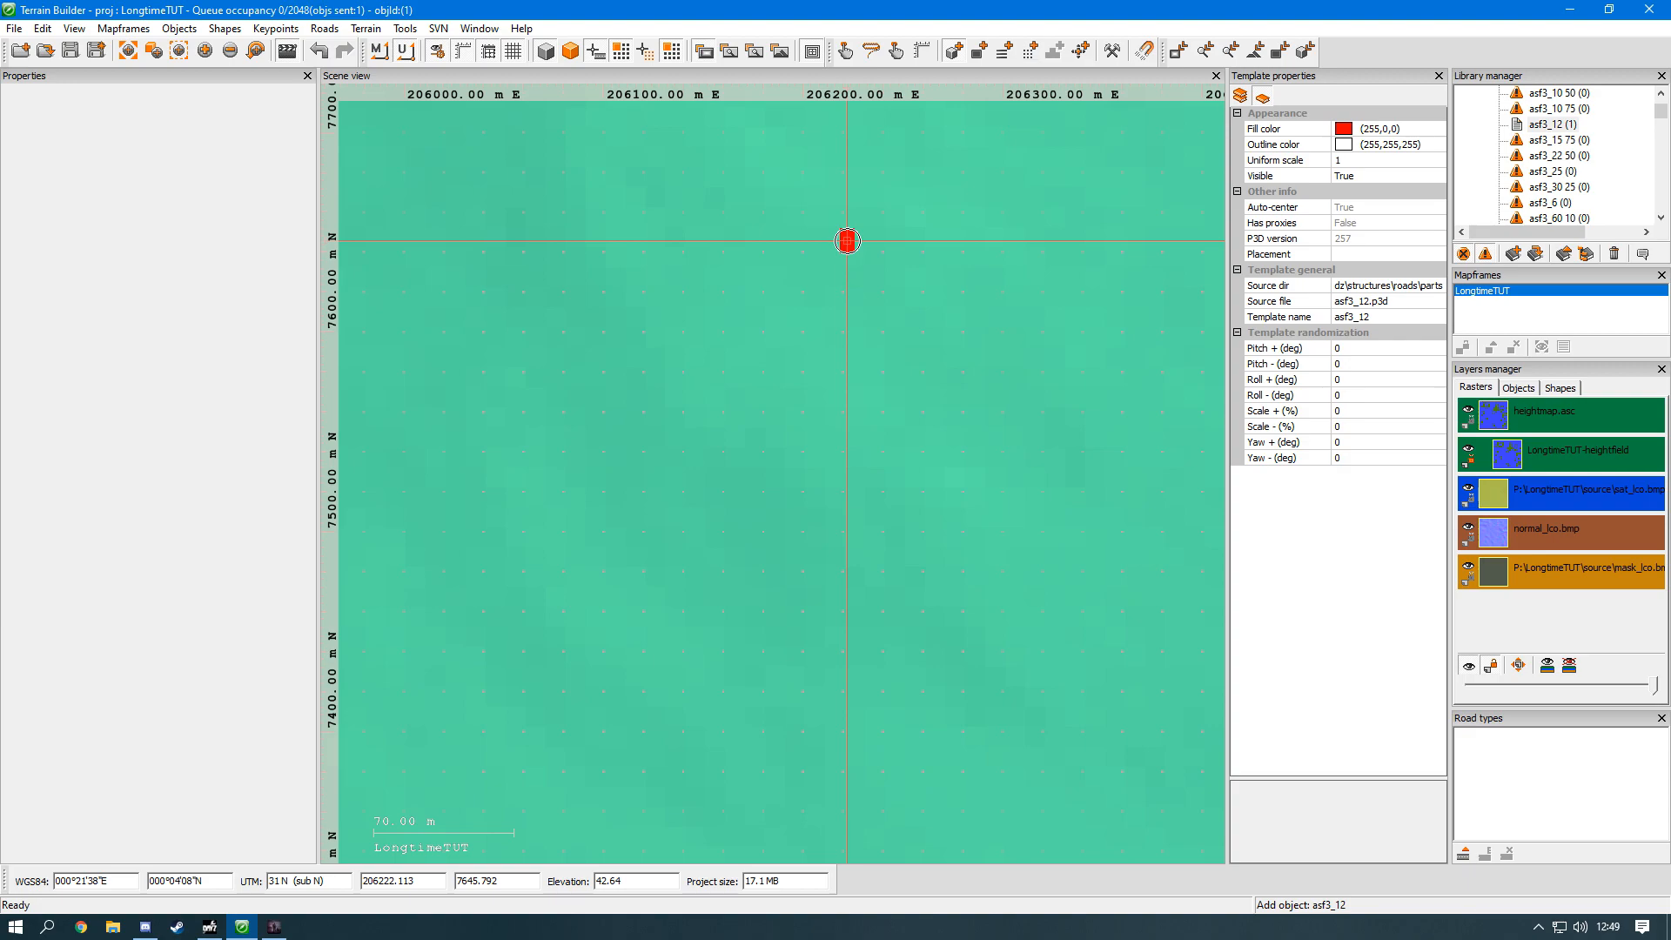
scroll(847, 241, up, 2)
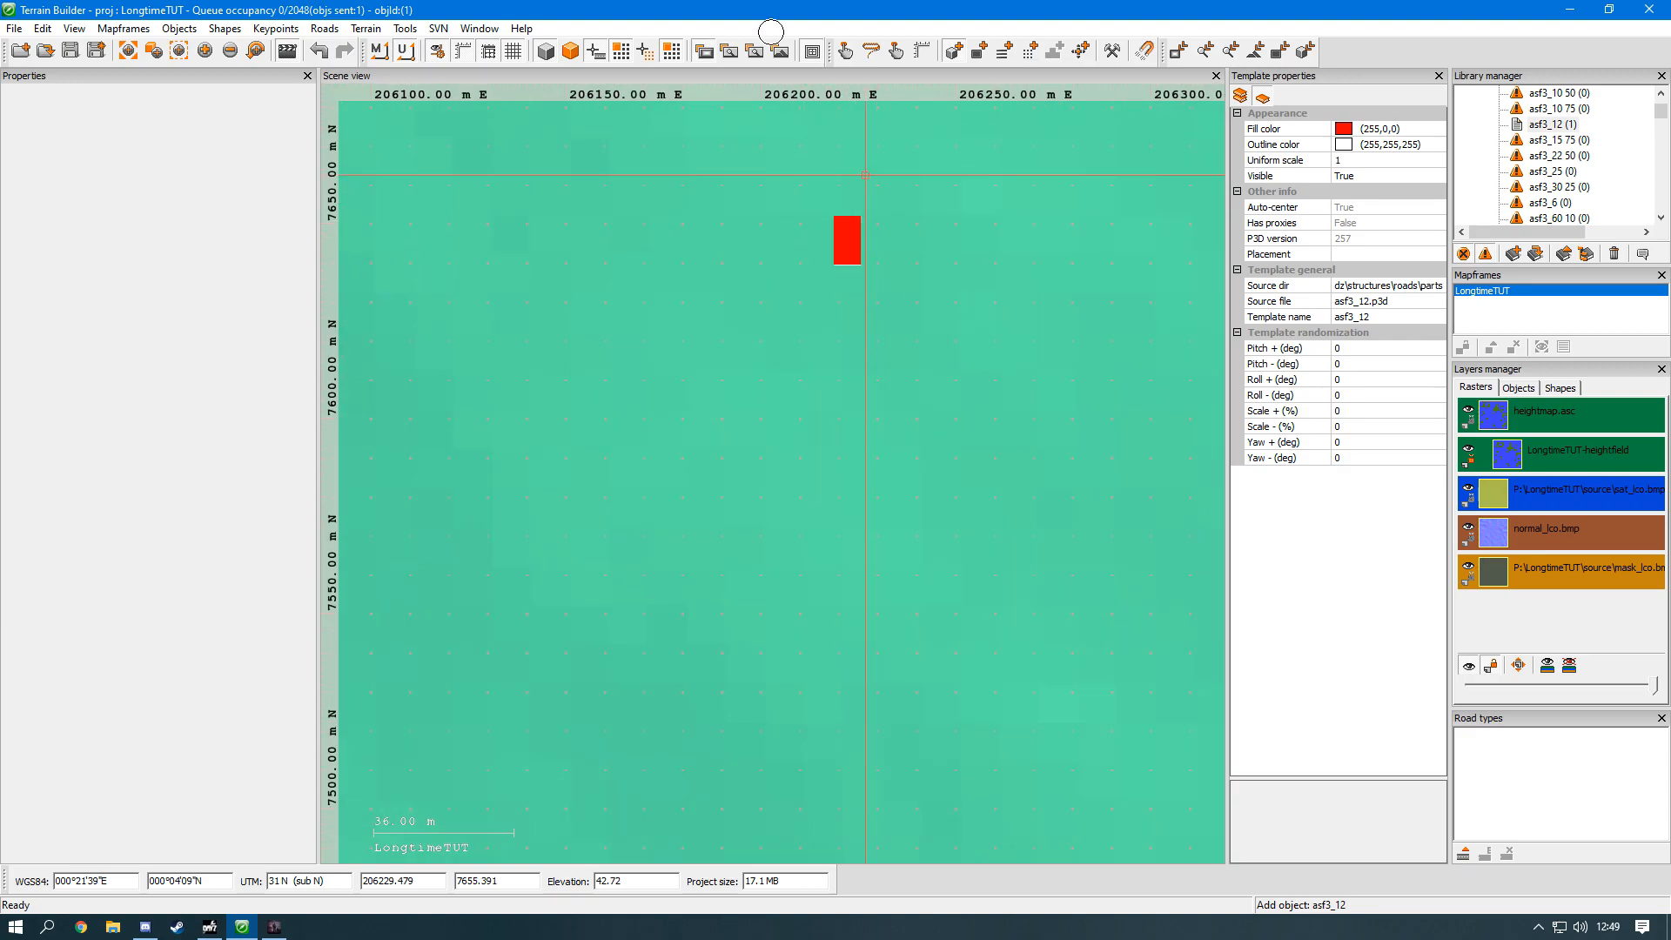
Step: Select the placed asf3_12 object and move it slightly southeast to about X 206225, Y 7642
click(845, 51)
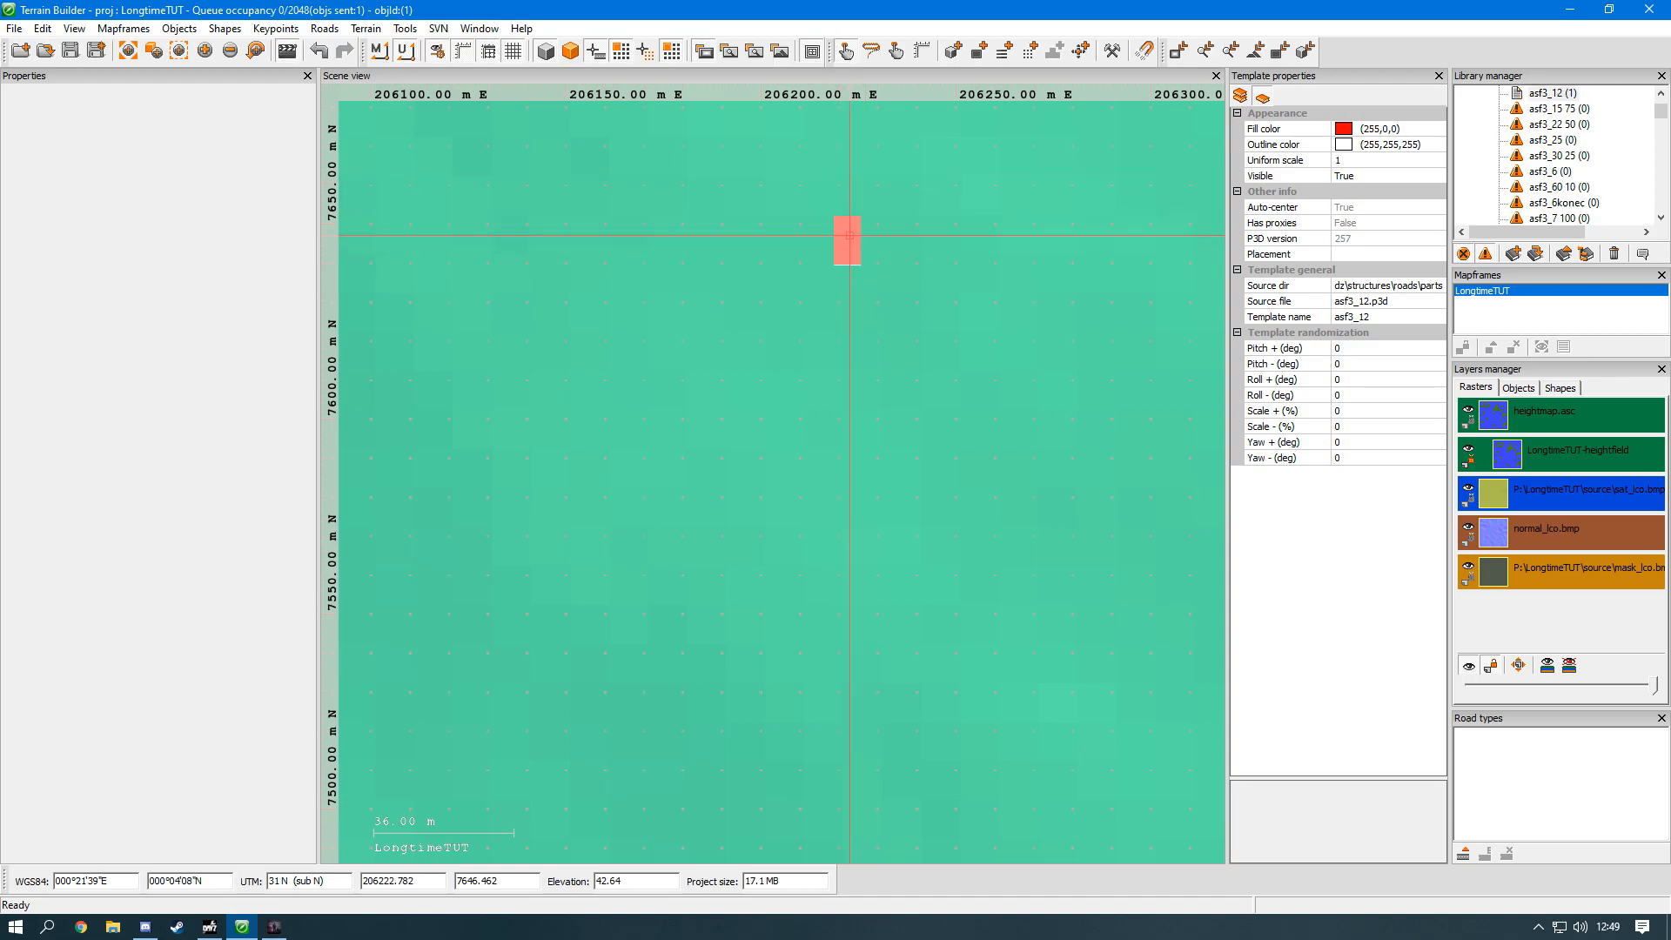
click(842, 232)
mouse_move(843, 232)
mouse_down()
mouse_move(792, 304)
mouse_move(858, 258)
mouse_up()
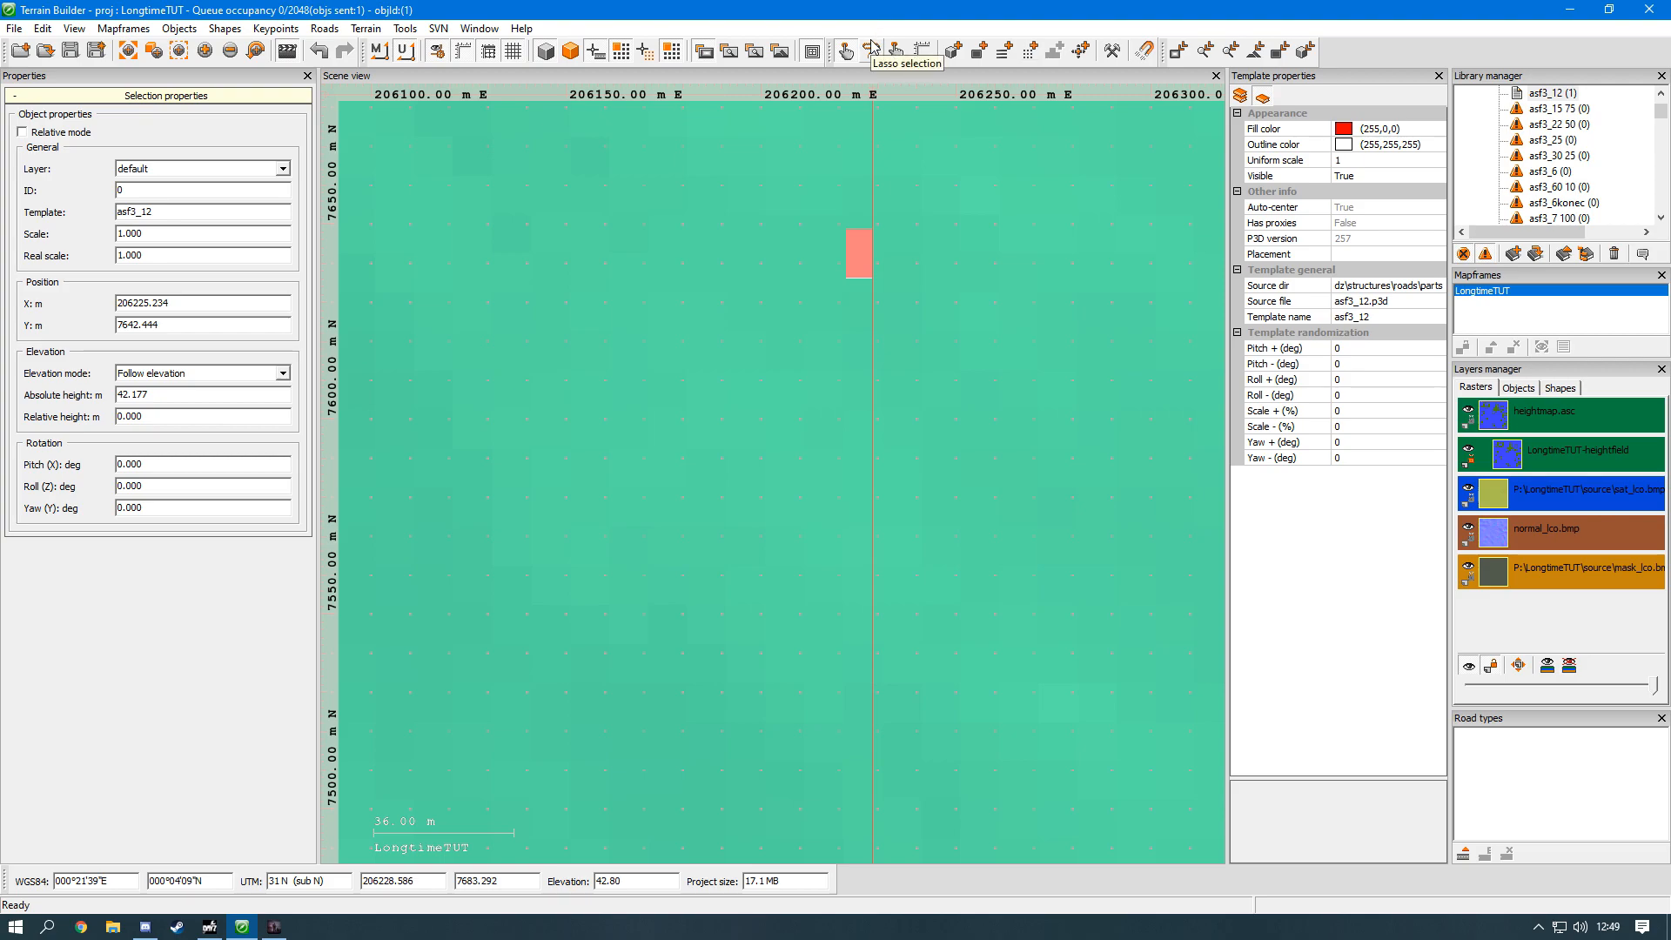
Step: Select the asf3_12 object on the northern island by drawing a triangular lasso selection around it
click(880, 55)
click(849, 208)
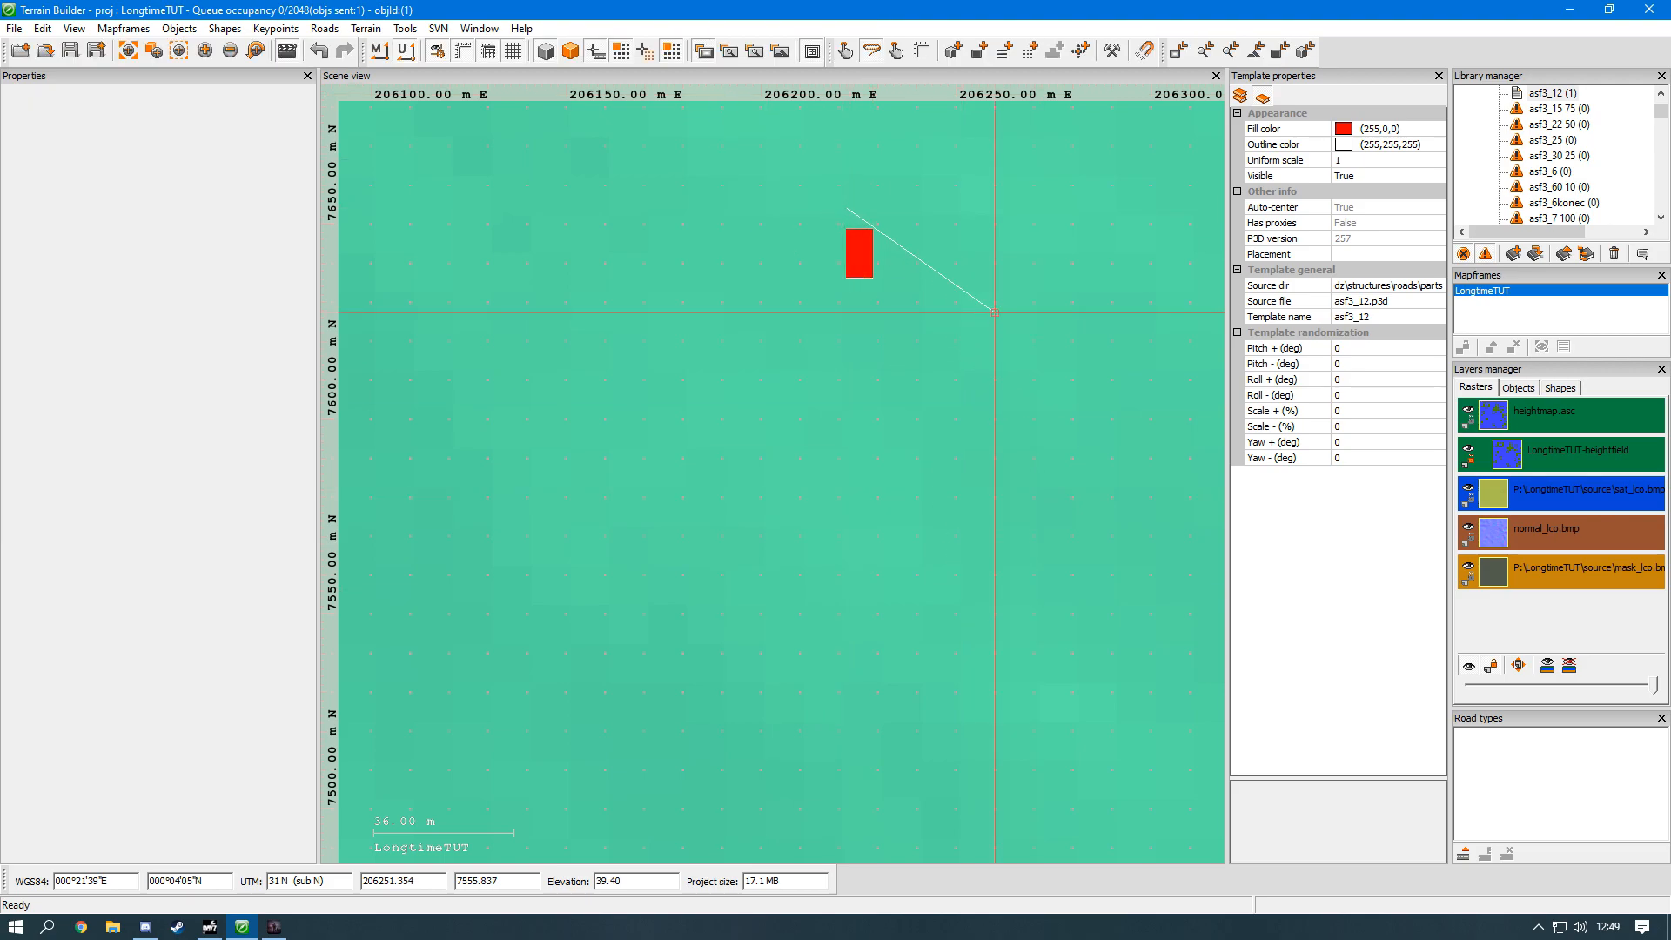
click(751, 302)
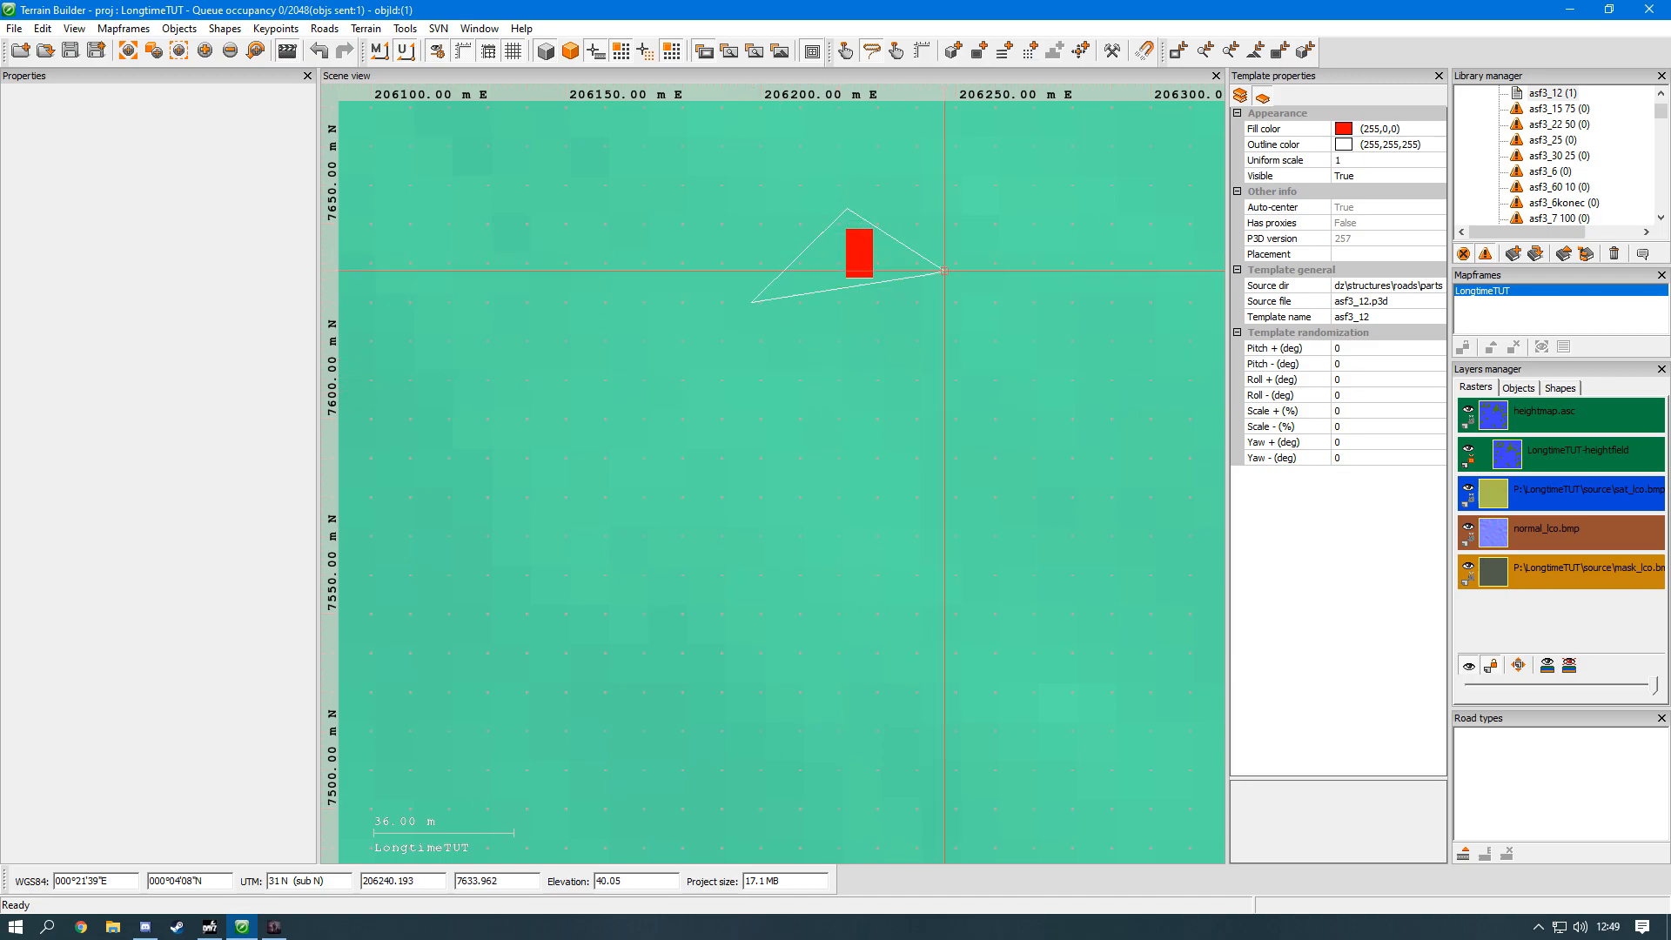
double_click(908, 276)
Step: Deselect the asf3_12 object and select it again with a rectangular selection box drawn around it
click(860, 259)
click(818, 339)
click(846, 50)
click(749, 262)
drag(697, 183, 1145, 589)
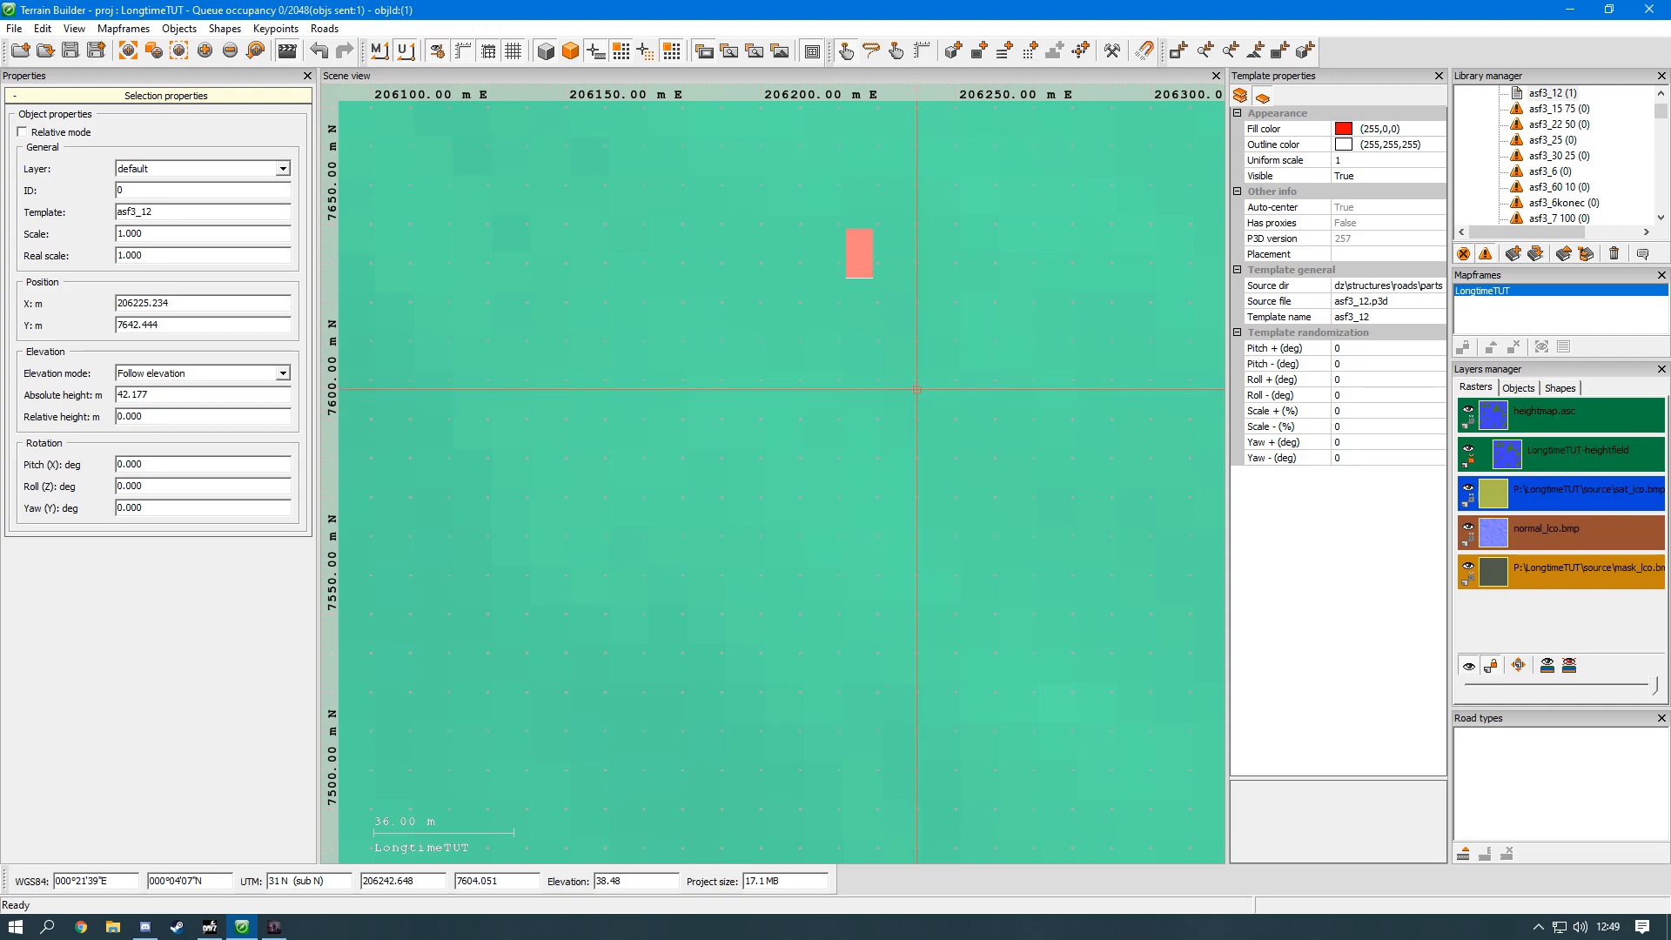
click(922, 52)
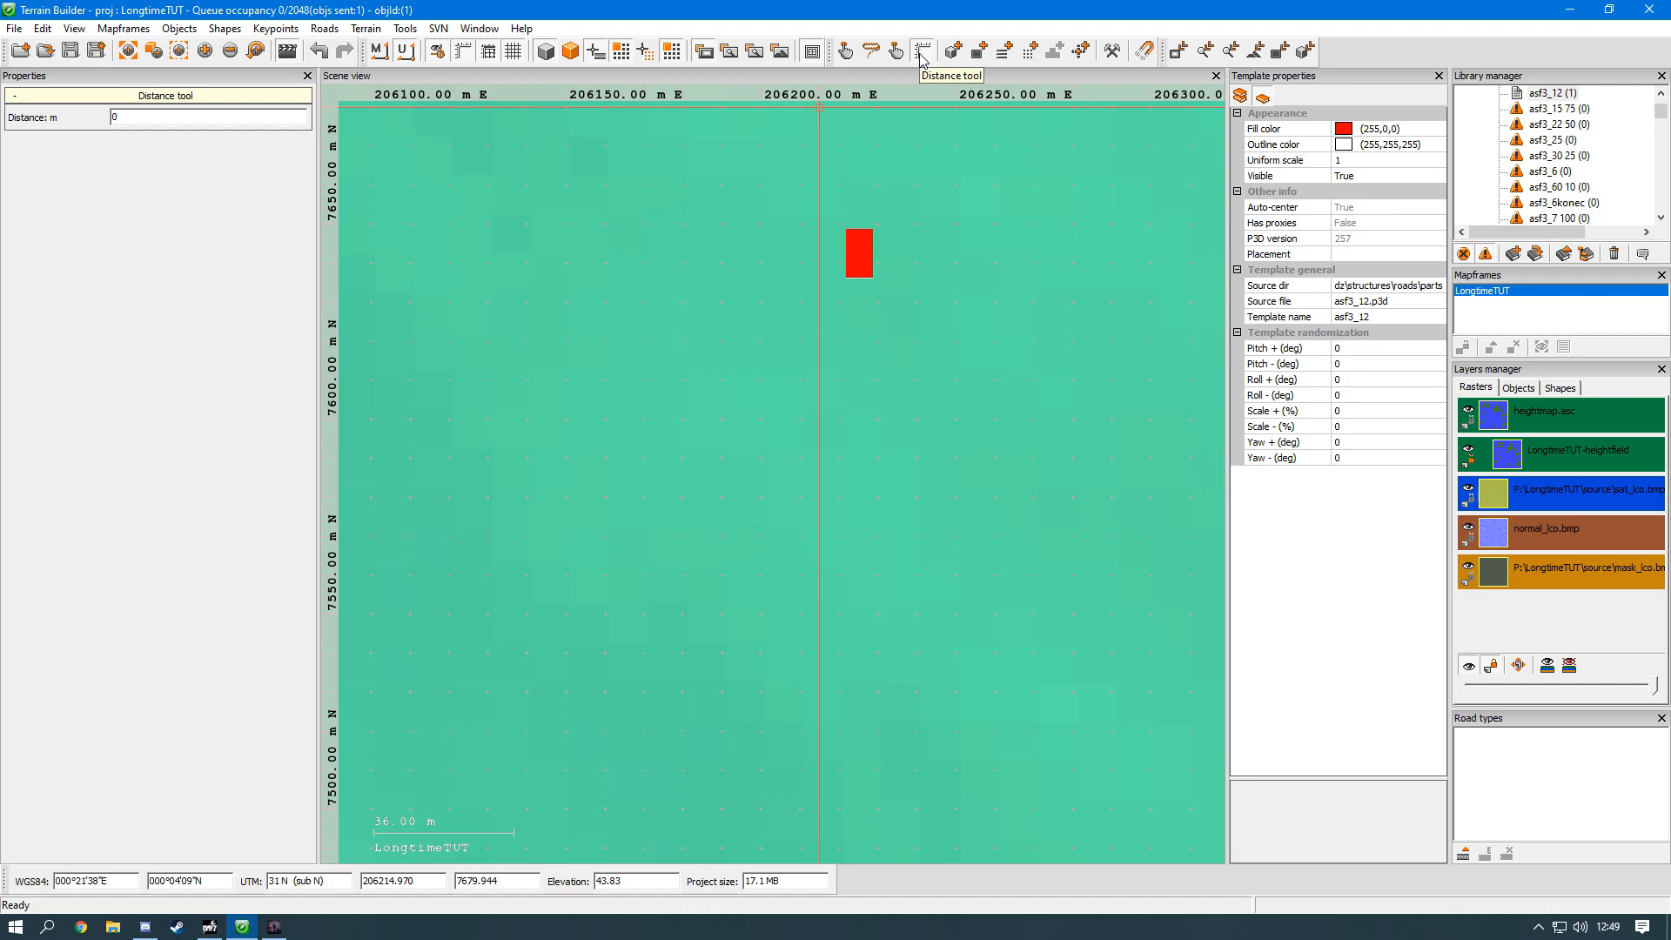
scroll(914, 132, down, 10)
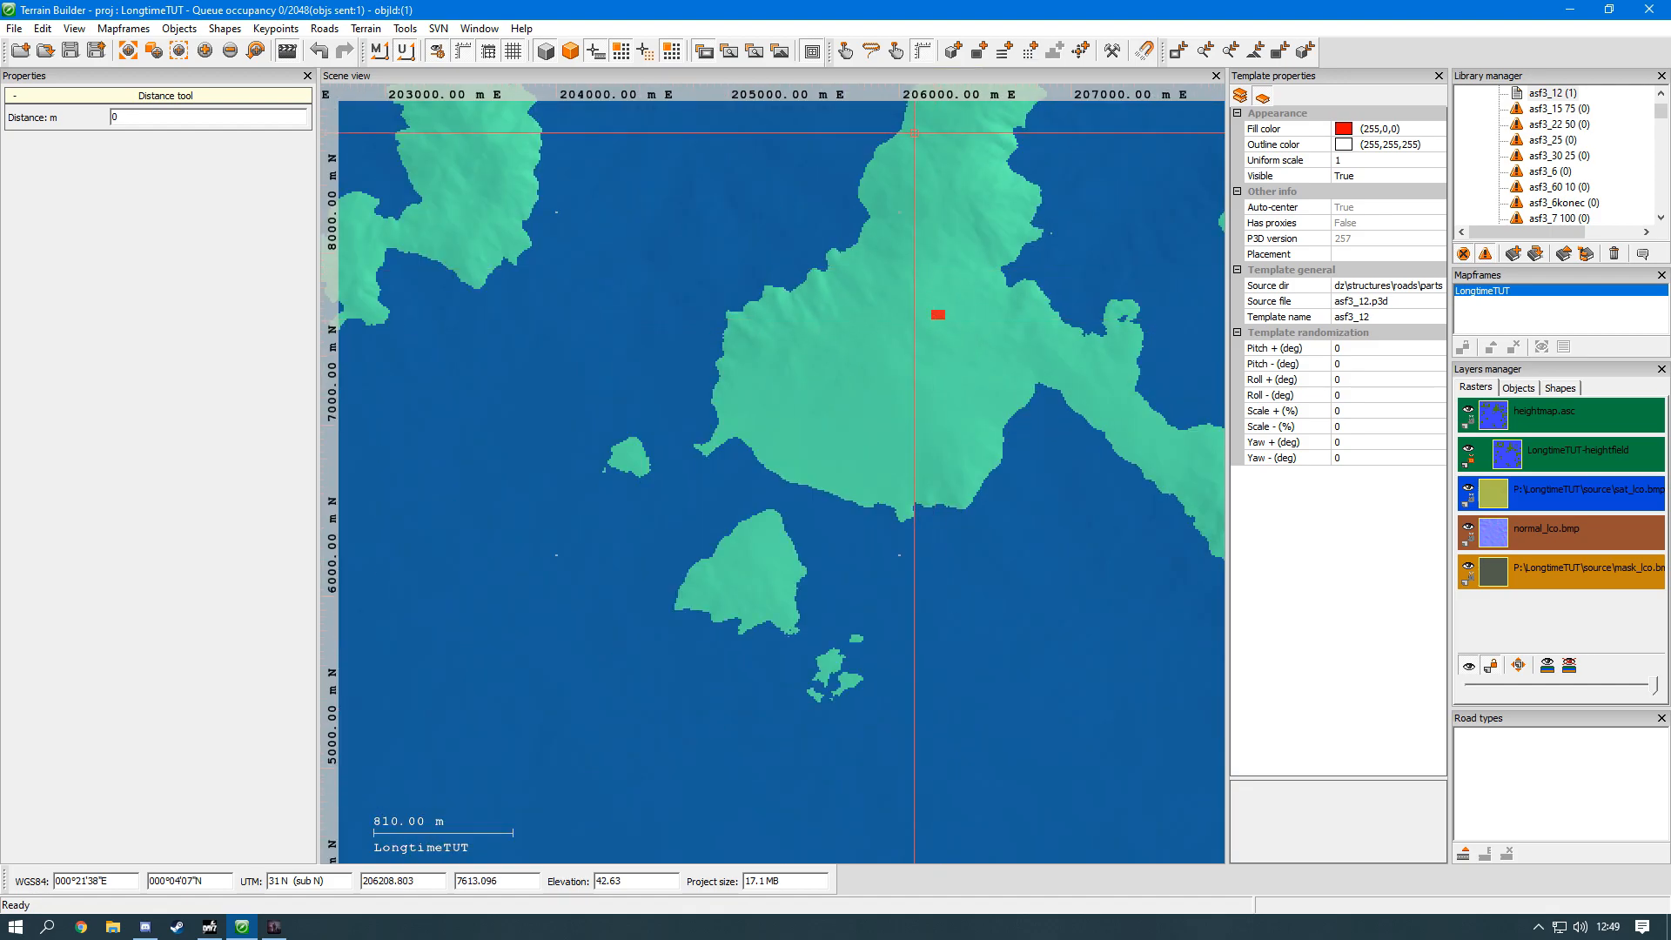
click(922, 55)
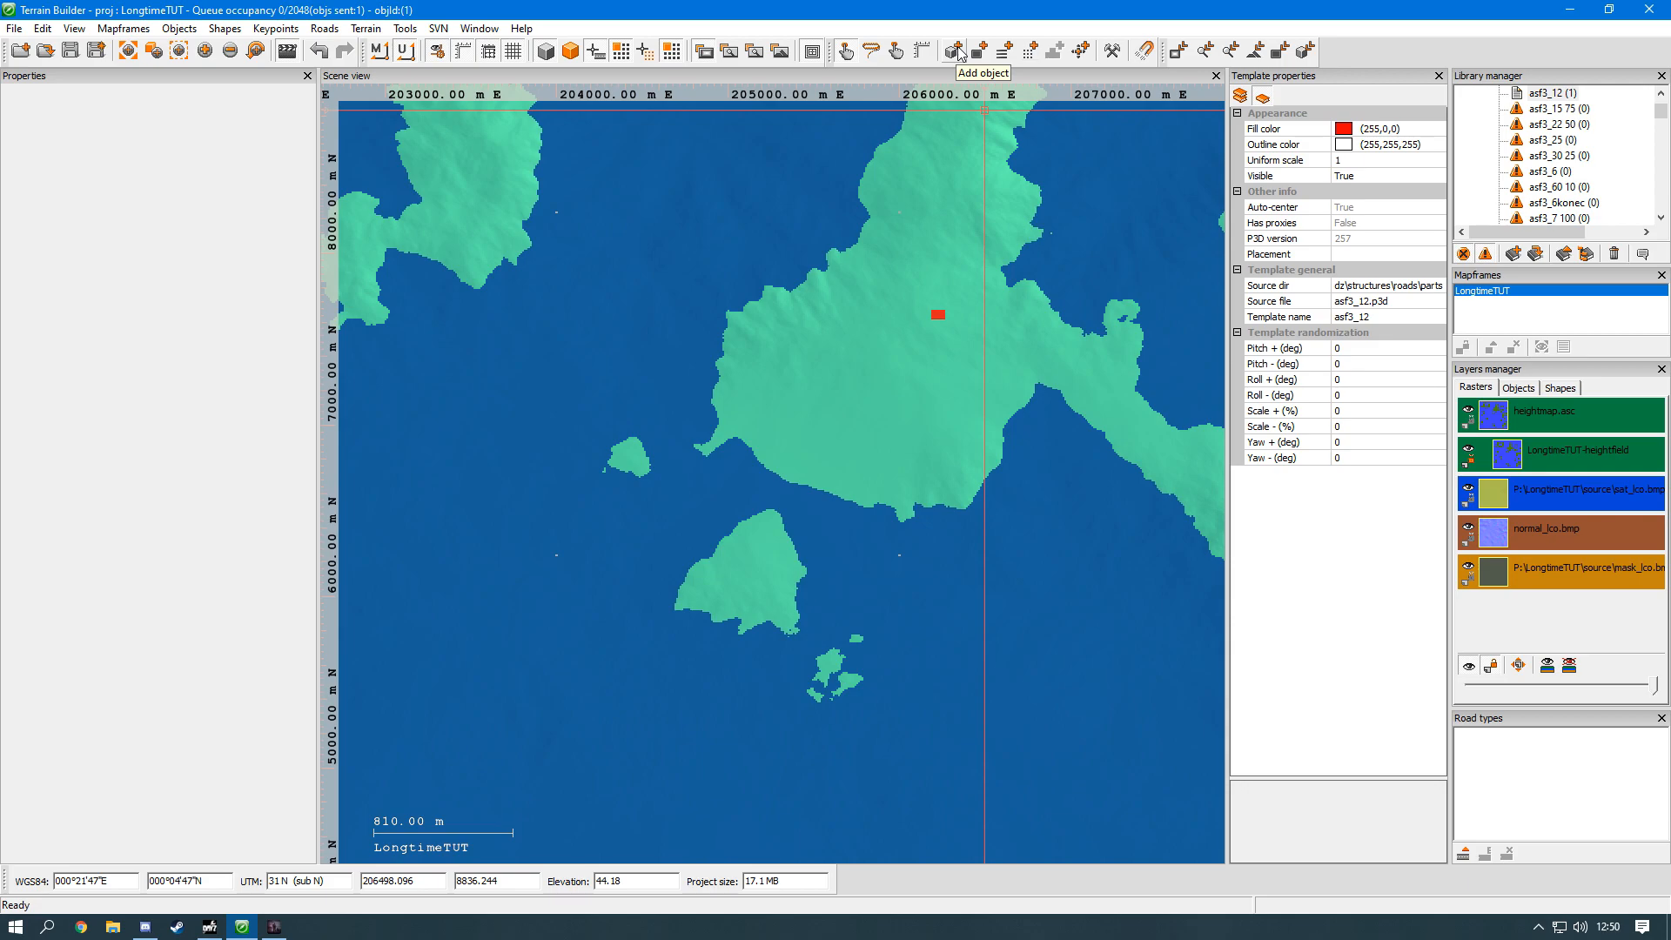
Step: Place six more asf3_12 objects in a line running about 220 m northward, west of the existing one on the northern island
scroll(932, 303, up, 1)
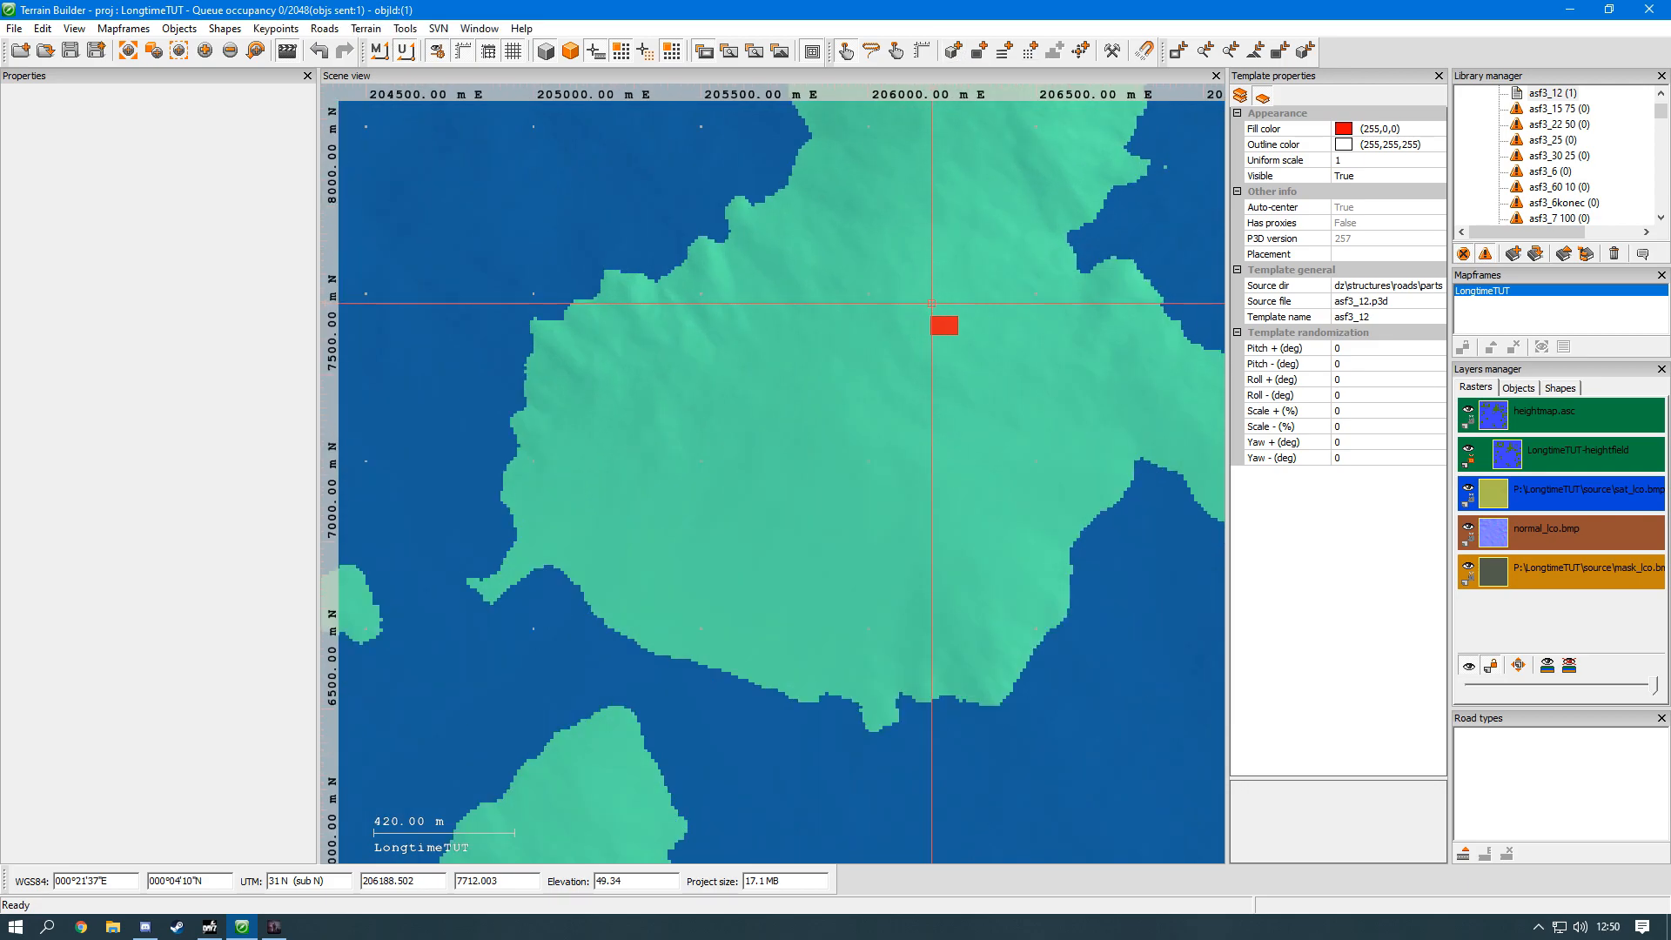
scroll(931, 303, up, 1)
click(953, 51)
drag(877, 354, 897, 248)
scroll(858, 401, up, 1)
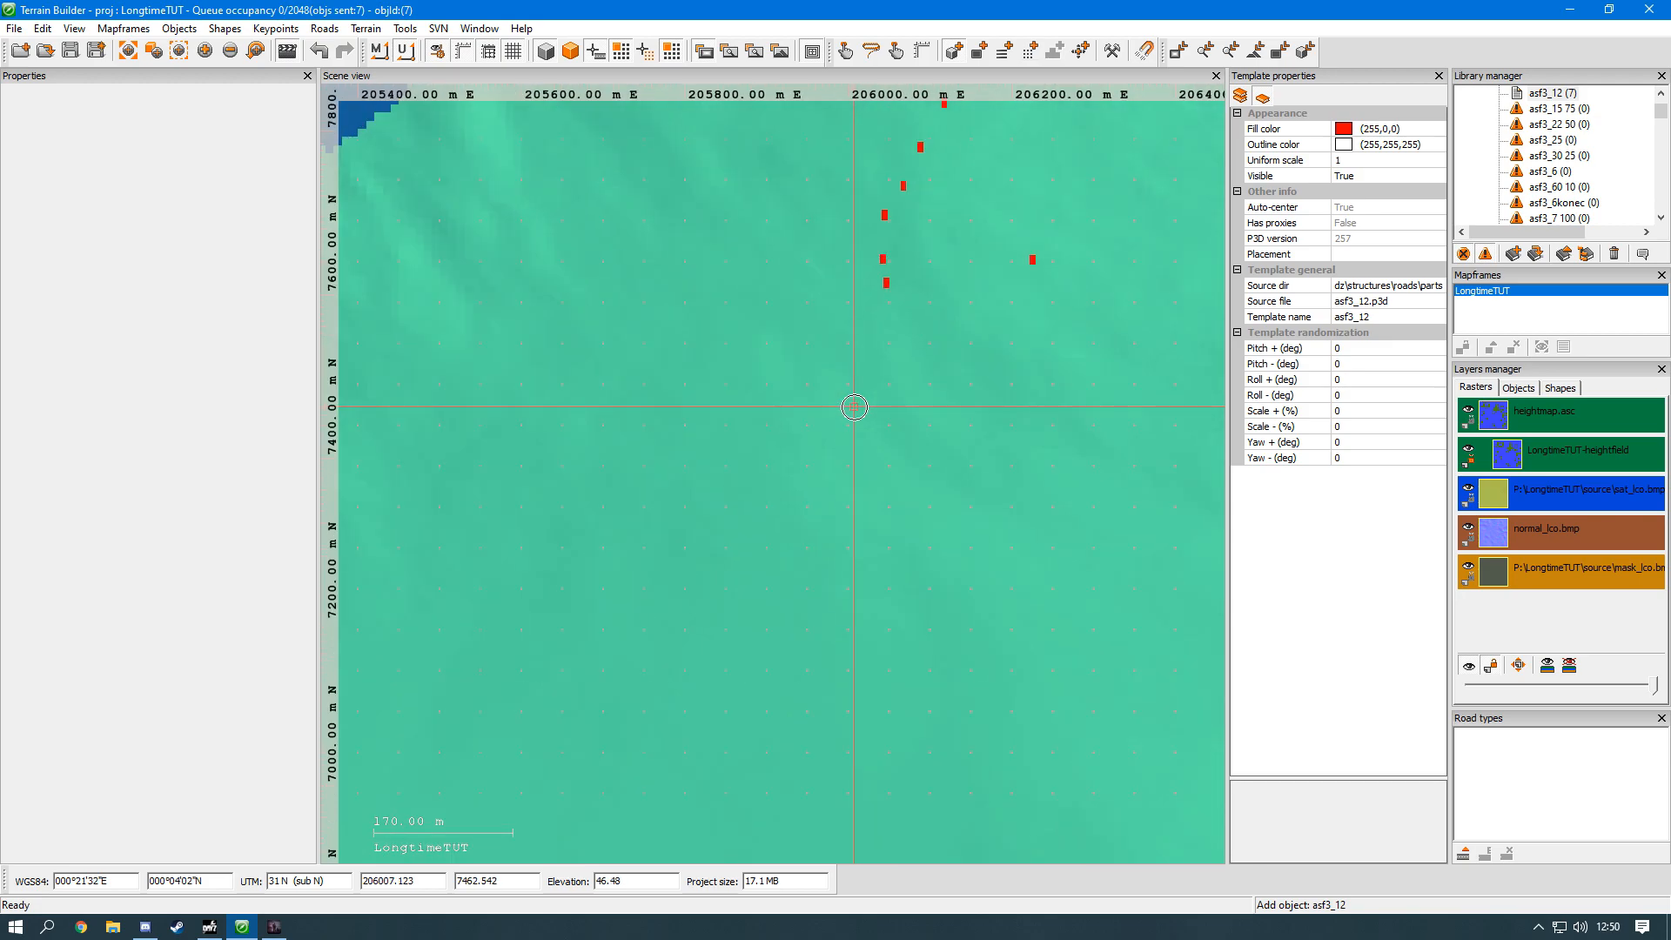
middle_drag(935, 330, 880, 445)
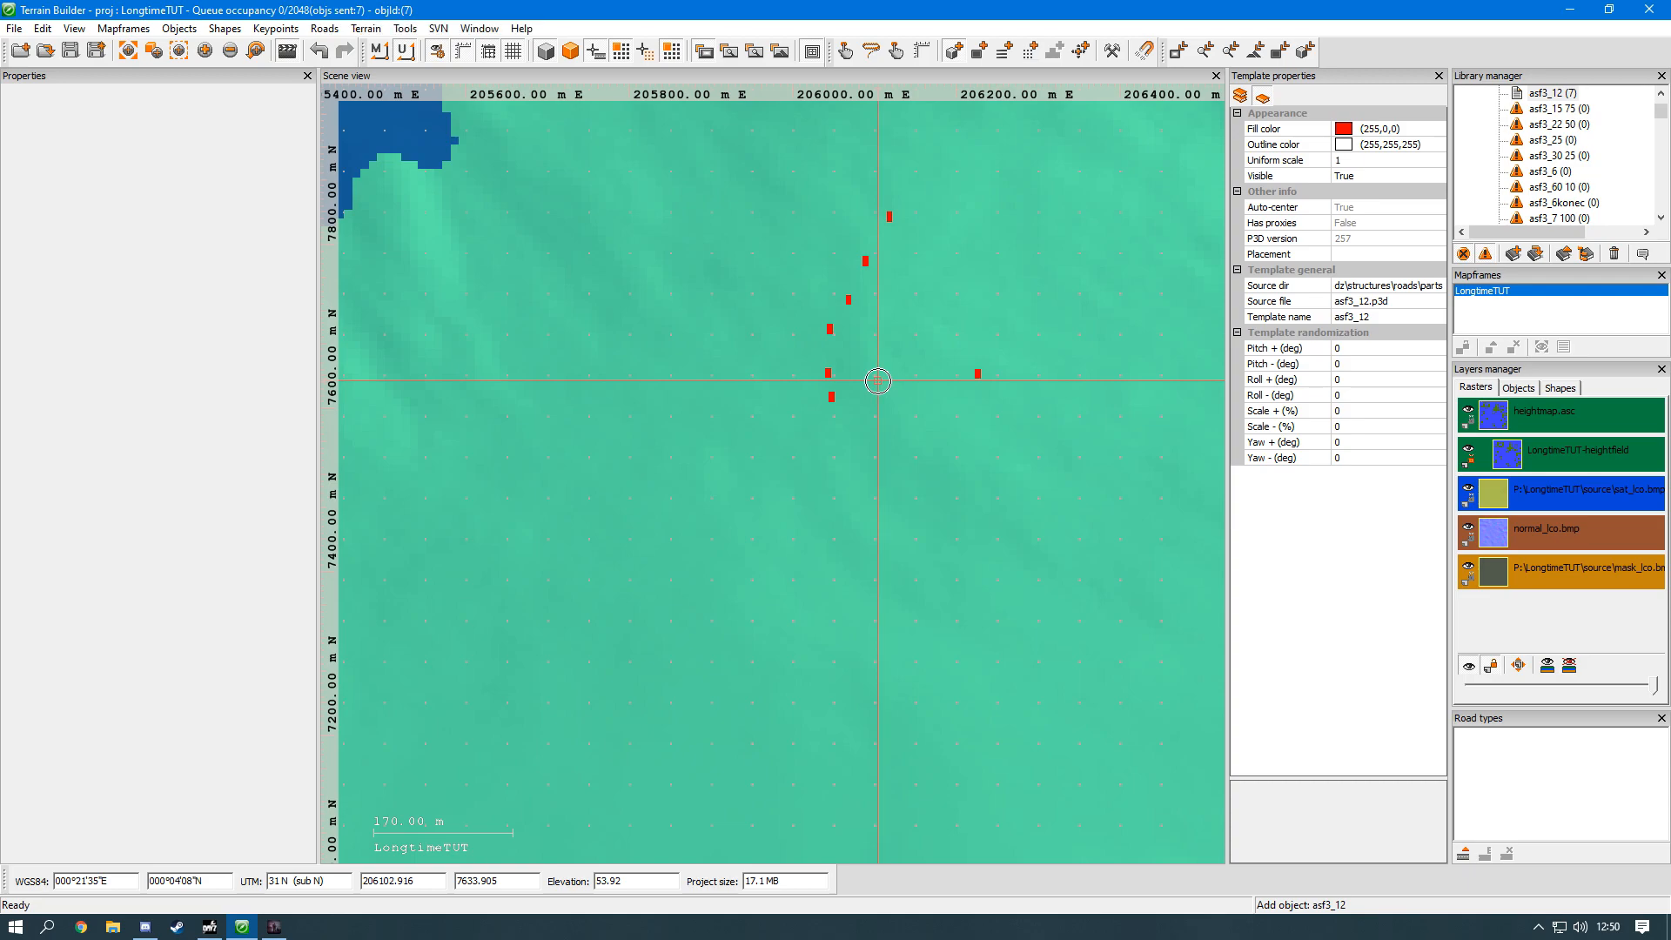
Step: Draw a closed polygon on the smaller island southwest of the objects, tracing just inside its coastline from the western tip clockwise
click(980, 51)
scroll(914, 454, down, 3)
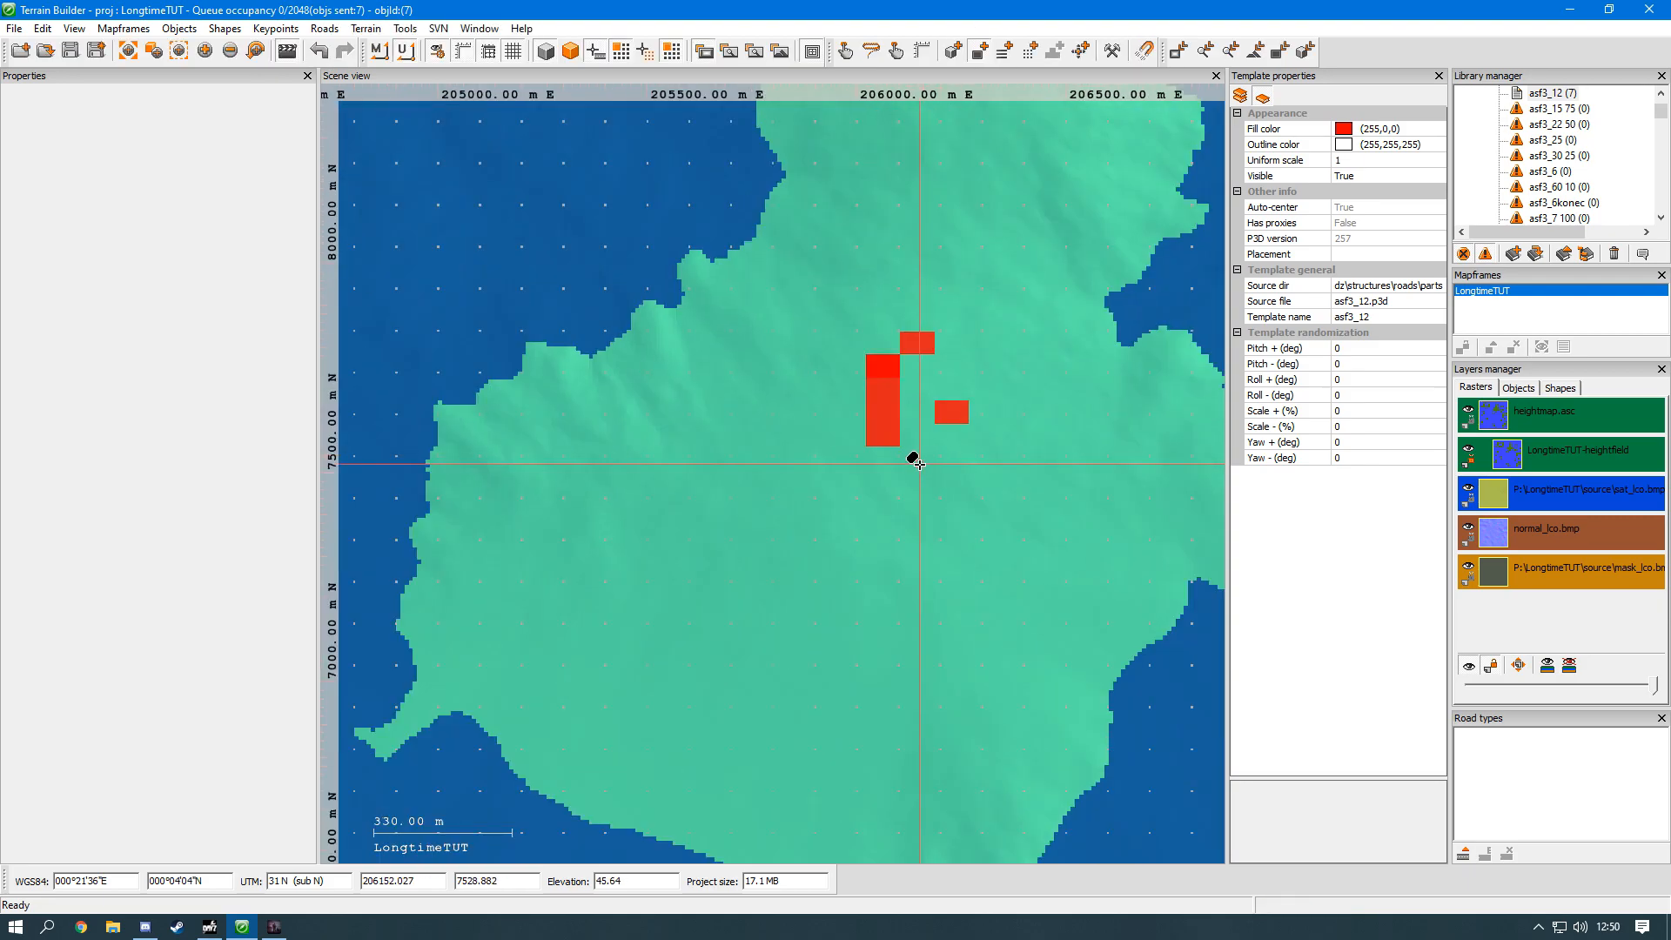
middle_drag(916, 466, 685, 381)
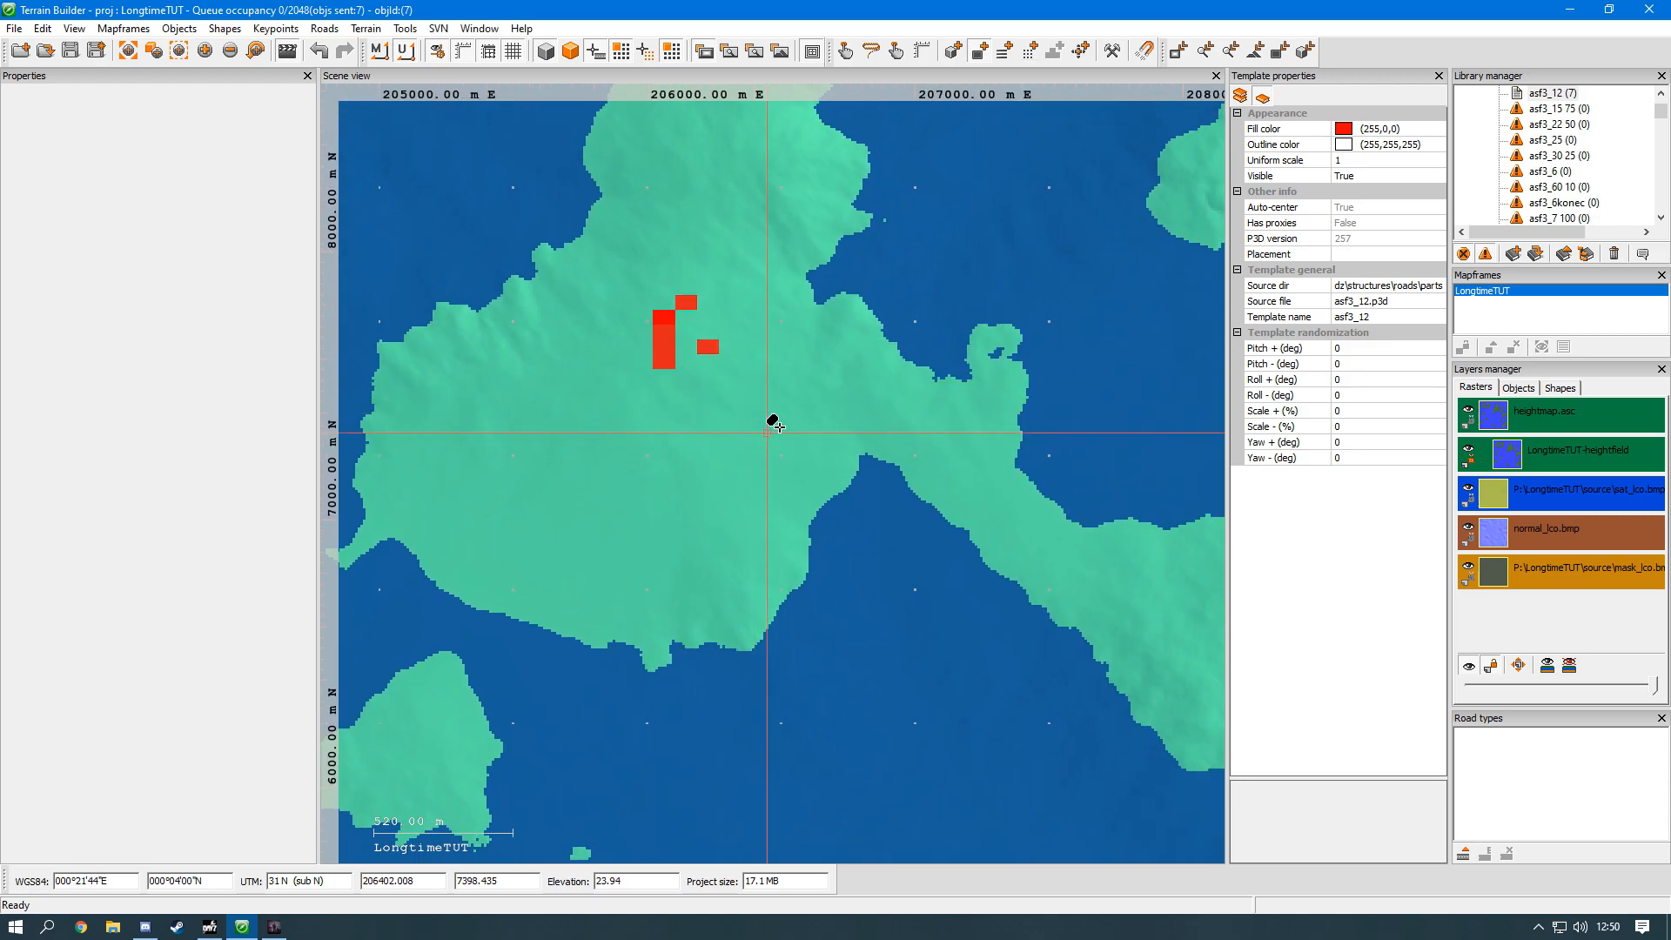
scroll(908, 397, up, 2)
scroll(908, 397, down, 3)
middle_drag(717, 535, 876, 374)
scroll(482, 565, up, 4)
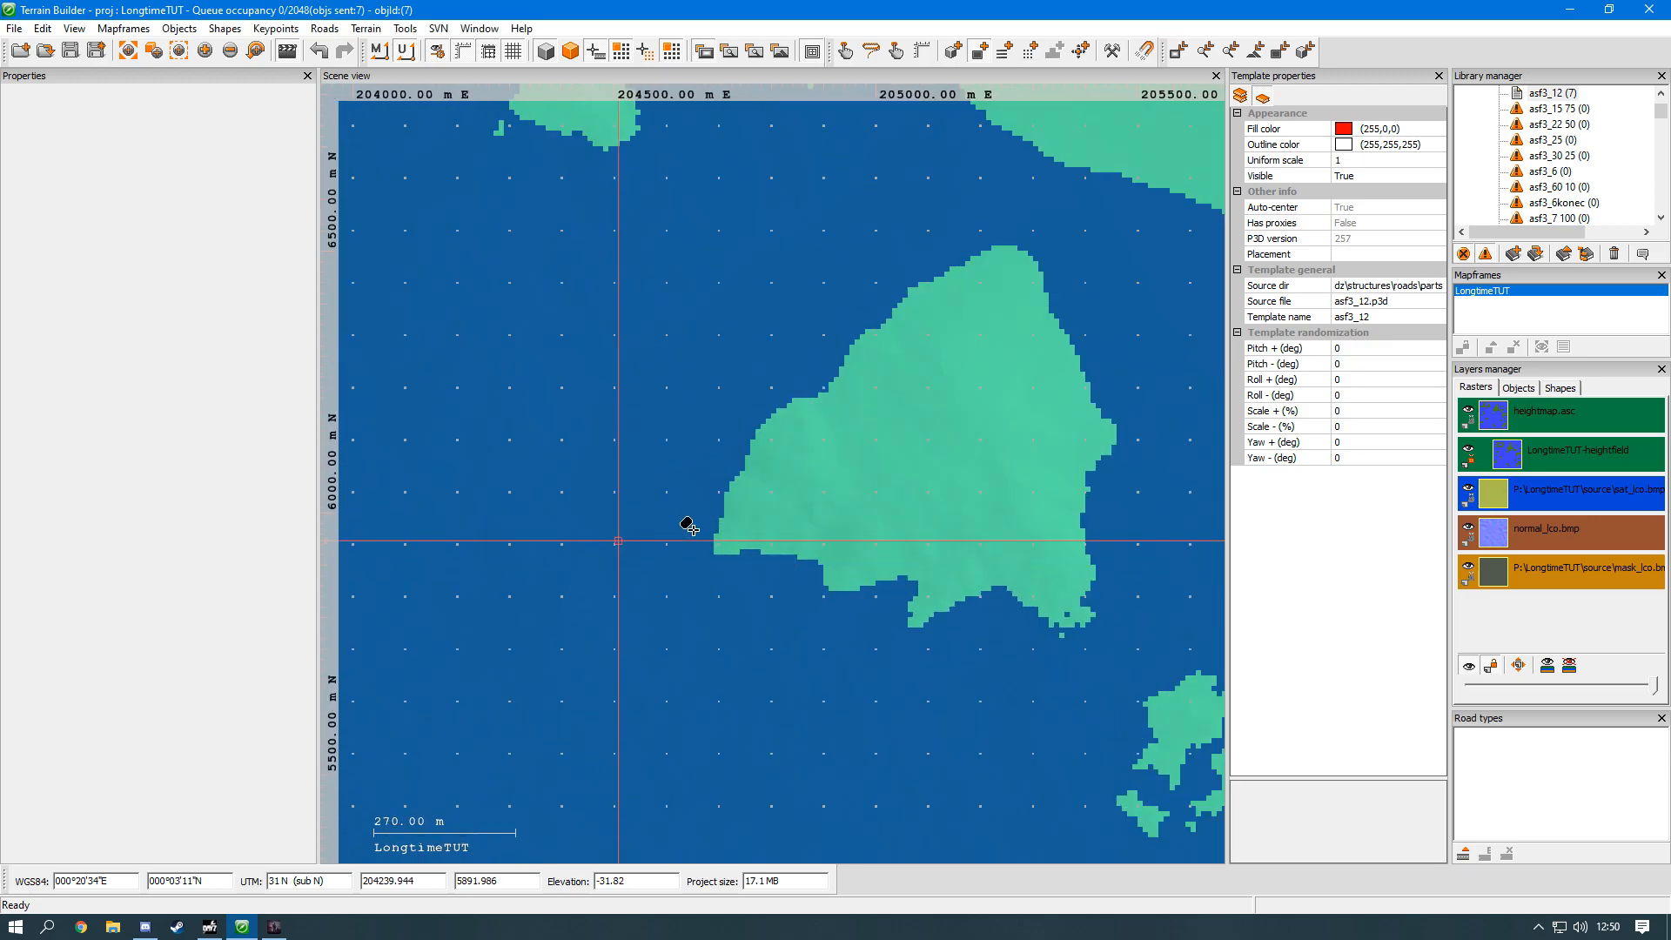
scroll(777, 530, up, 3)
click(727, 551)
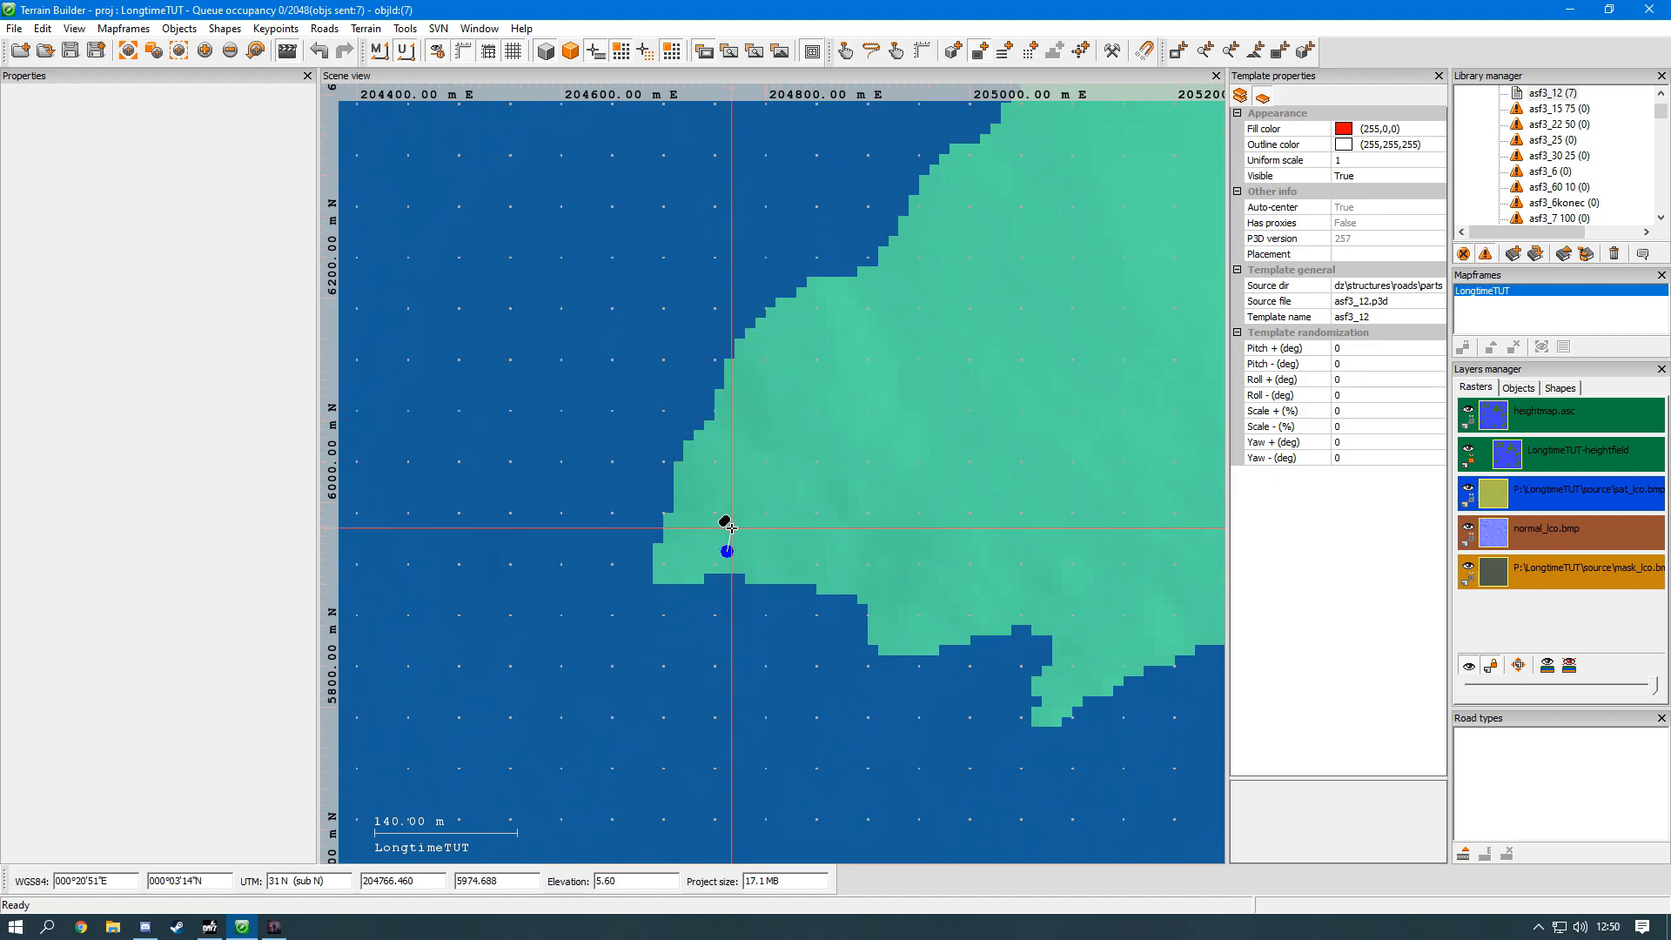
click(733, 489)
click(738, 461)
click(744, 436)
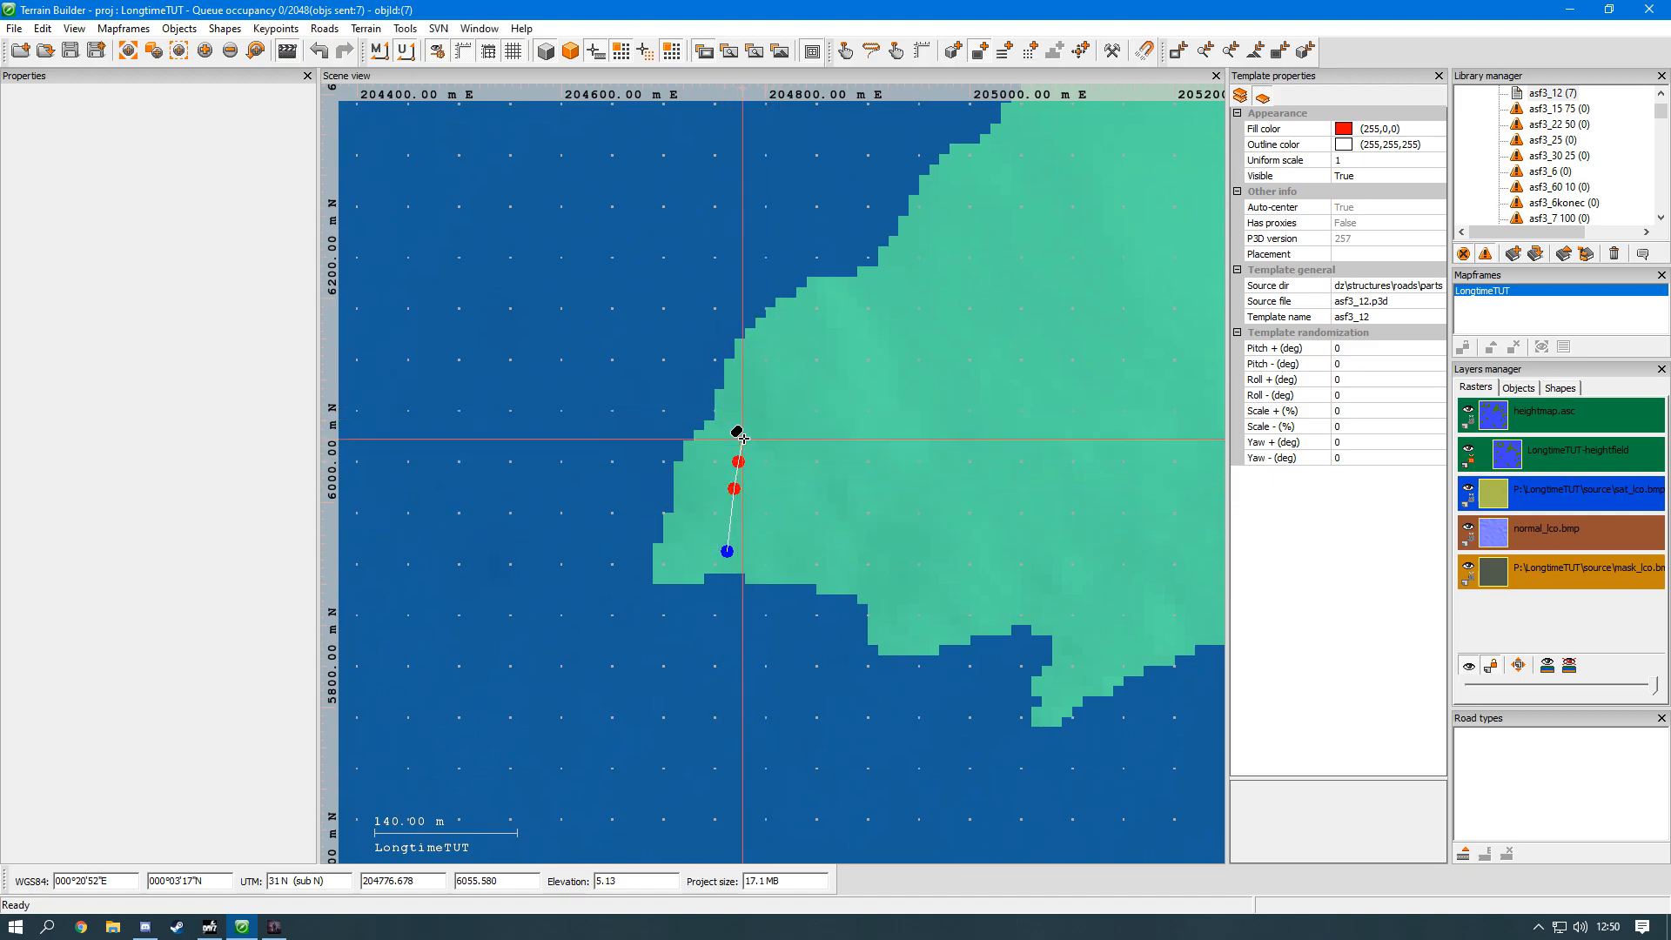
click(756, 407)
click(777, 373)
click(839, 331)
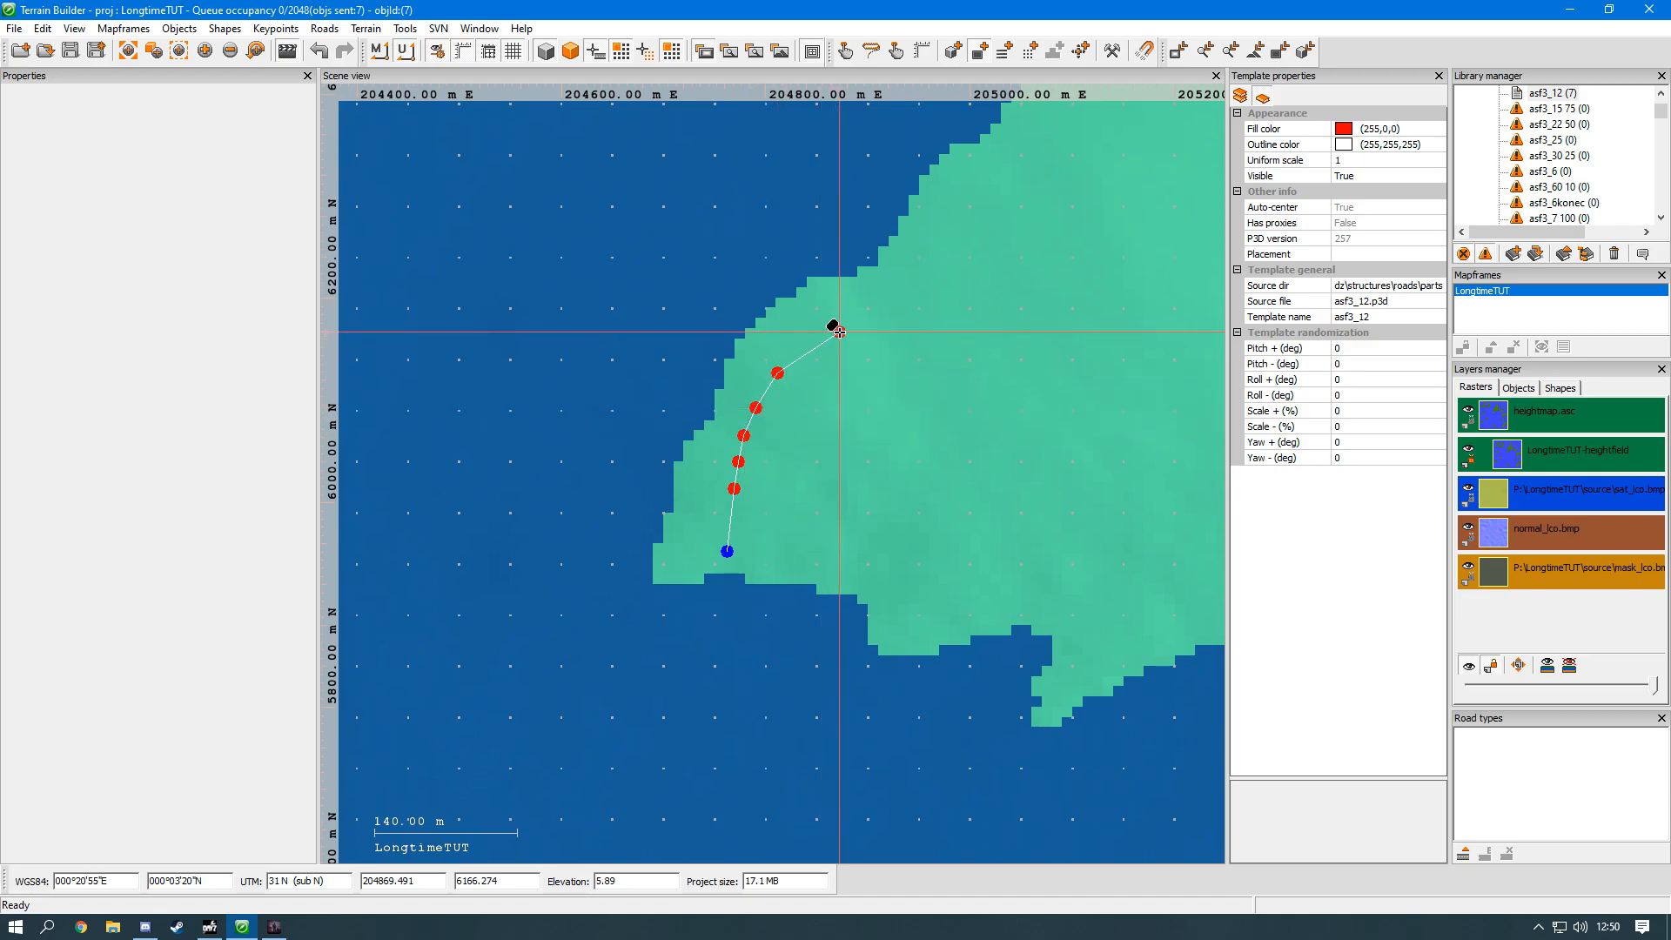
click(879, 304)
middle_drag(849, 330, 572, 574)
click(654, 498)
click(749, 415)
click(852, 334)
click(947, 303)
click(998, 335)
click(1039, 410)
click(1064, 474)
click(1091, 519)
click(1104, 583)
click(1096, 623)
middle_drag(1083, 635, 1071, 339)
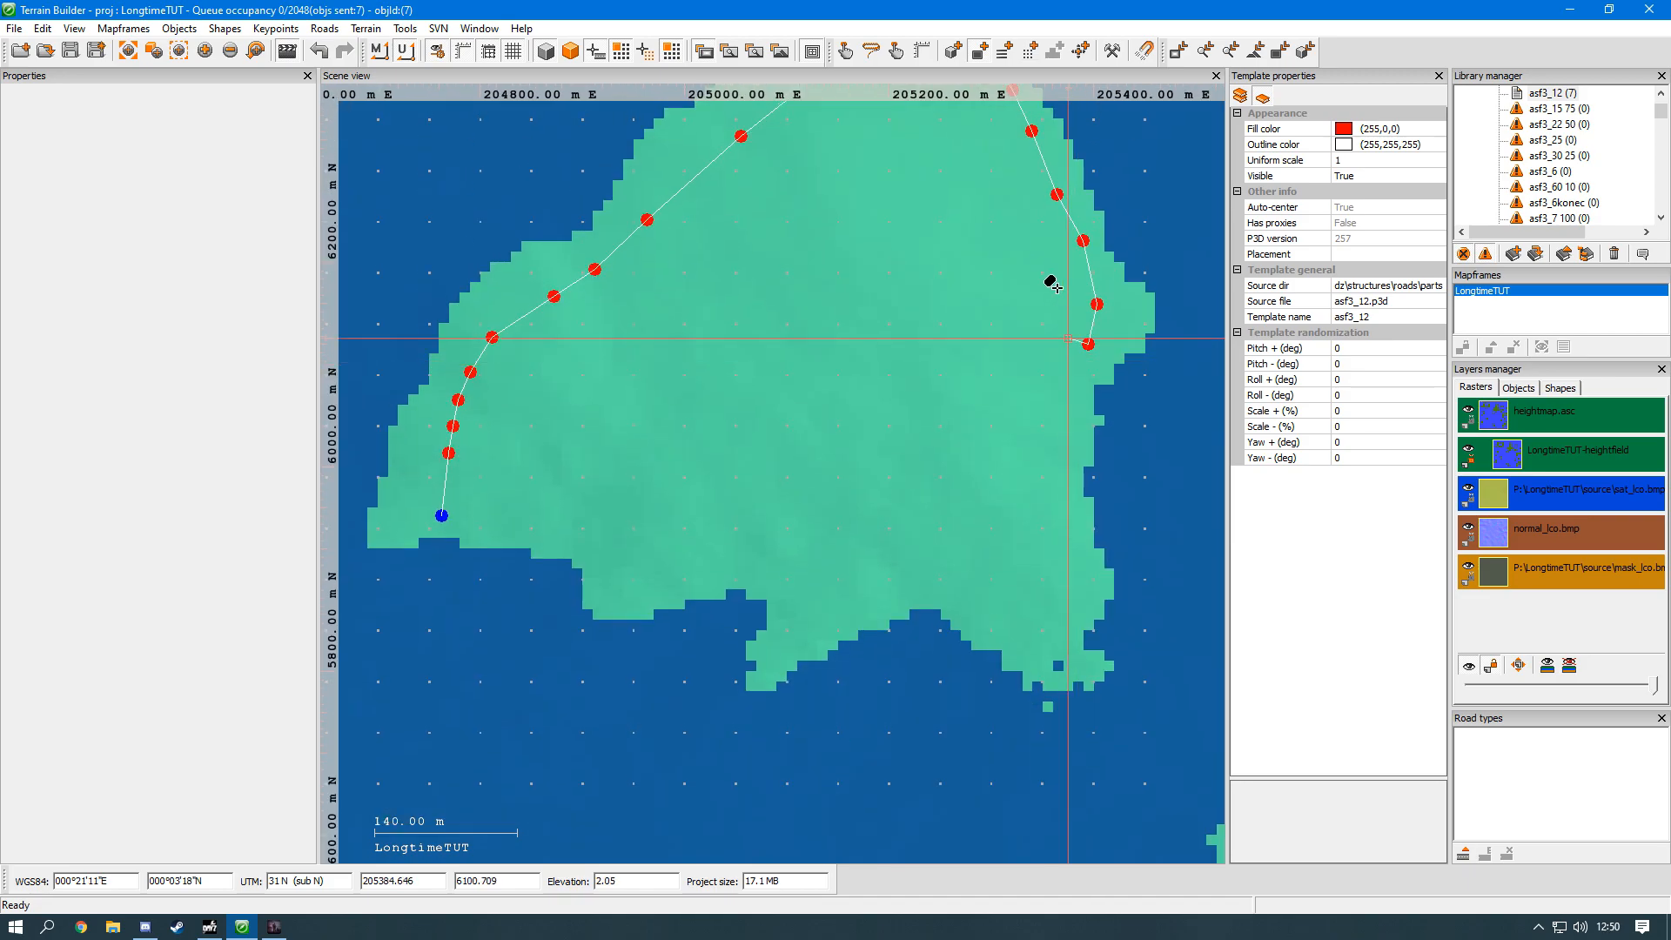
click(1076, 266)
click(1046, 258)
click(1069, 290)
click(1076, 344)
click(1080, 384)
click(1085, 426)
click(1083, 496)
click(1078, 547)
click(1078, 604)
click(1062, 638)
click(1037, 653)
click(1003, 638)
click(961, 601)
click(902, 590)
click(789, 637)
click(784, 597)
click(721, 558)
click(669, 567)
click(609, 600)
click(572, 528)
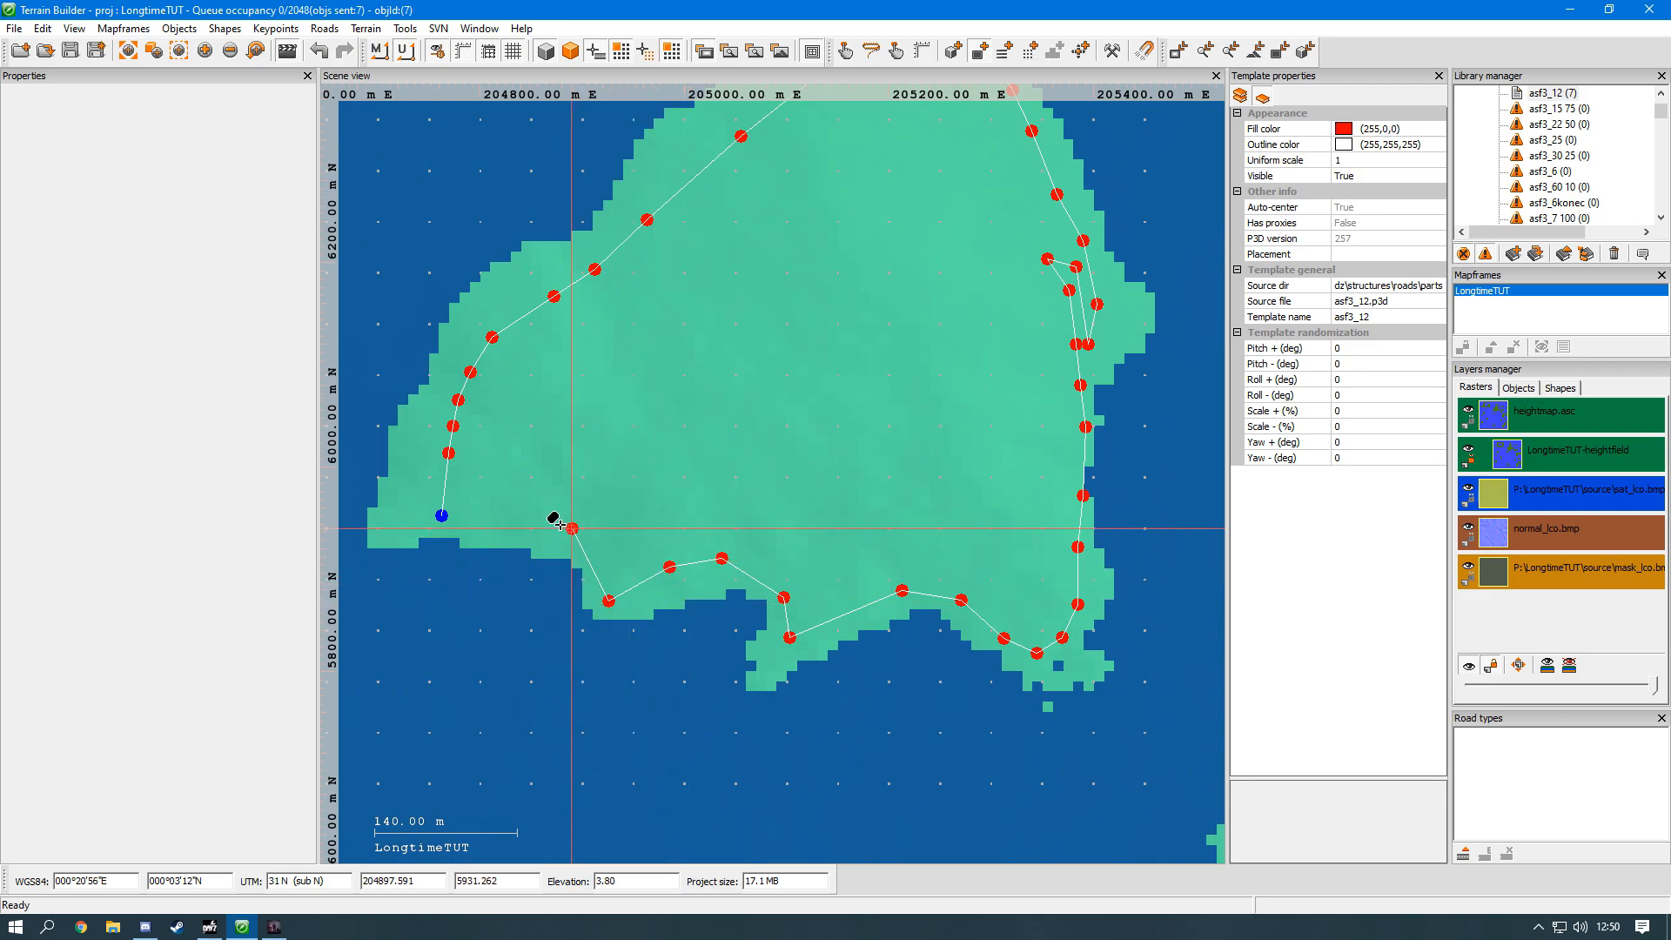
double_click(463, 519)
Step: Select the island polygon and open the settings for filling it with new objects
middle_drag(627, 414, 677, 603)
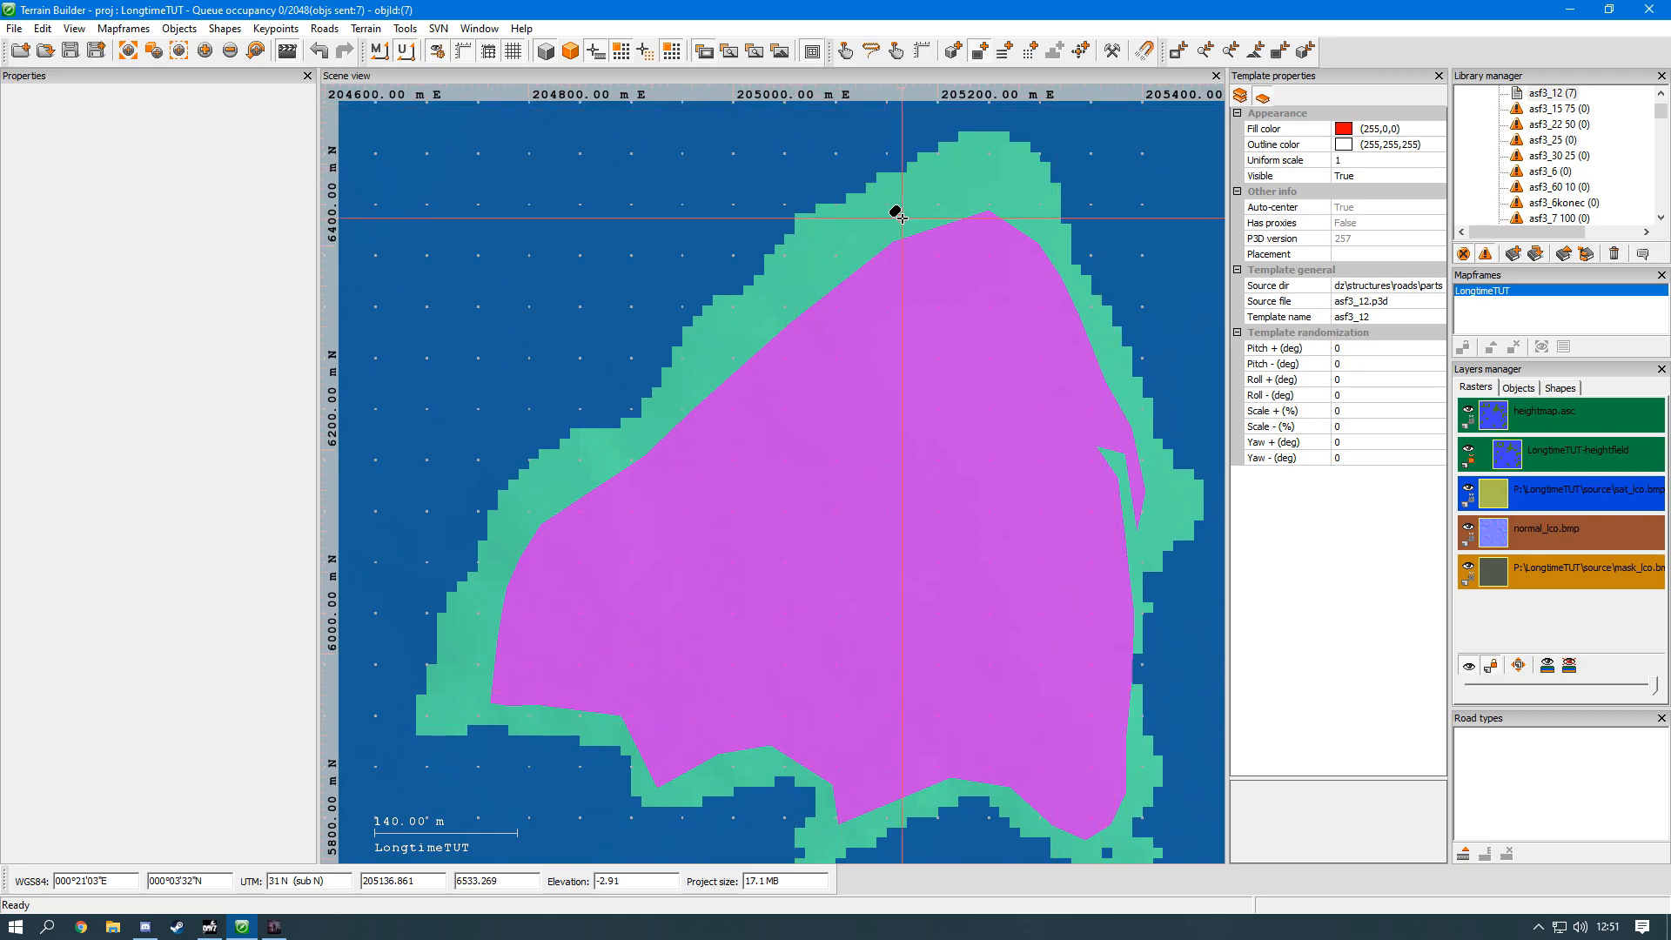
click(844, 54)
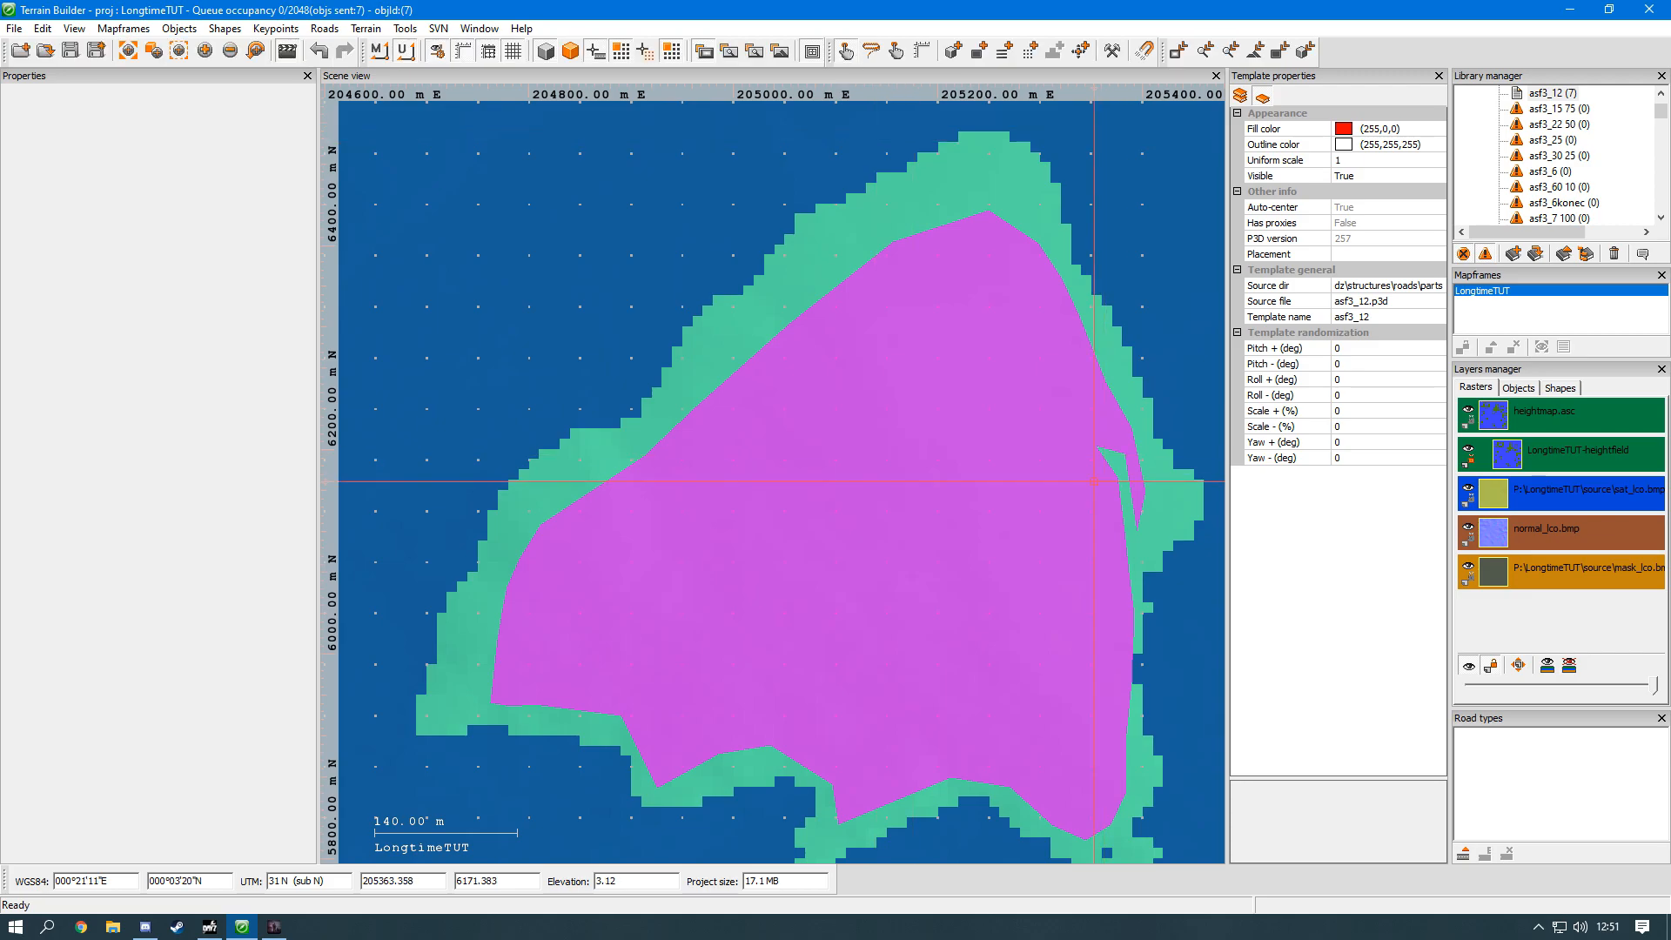
click(1001, 488)
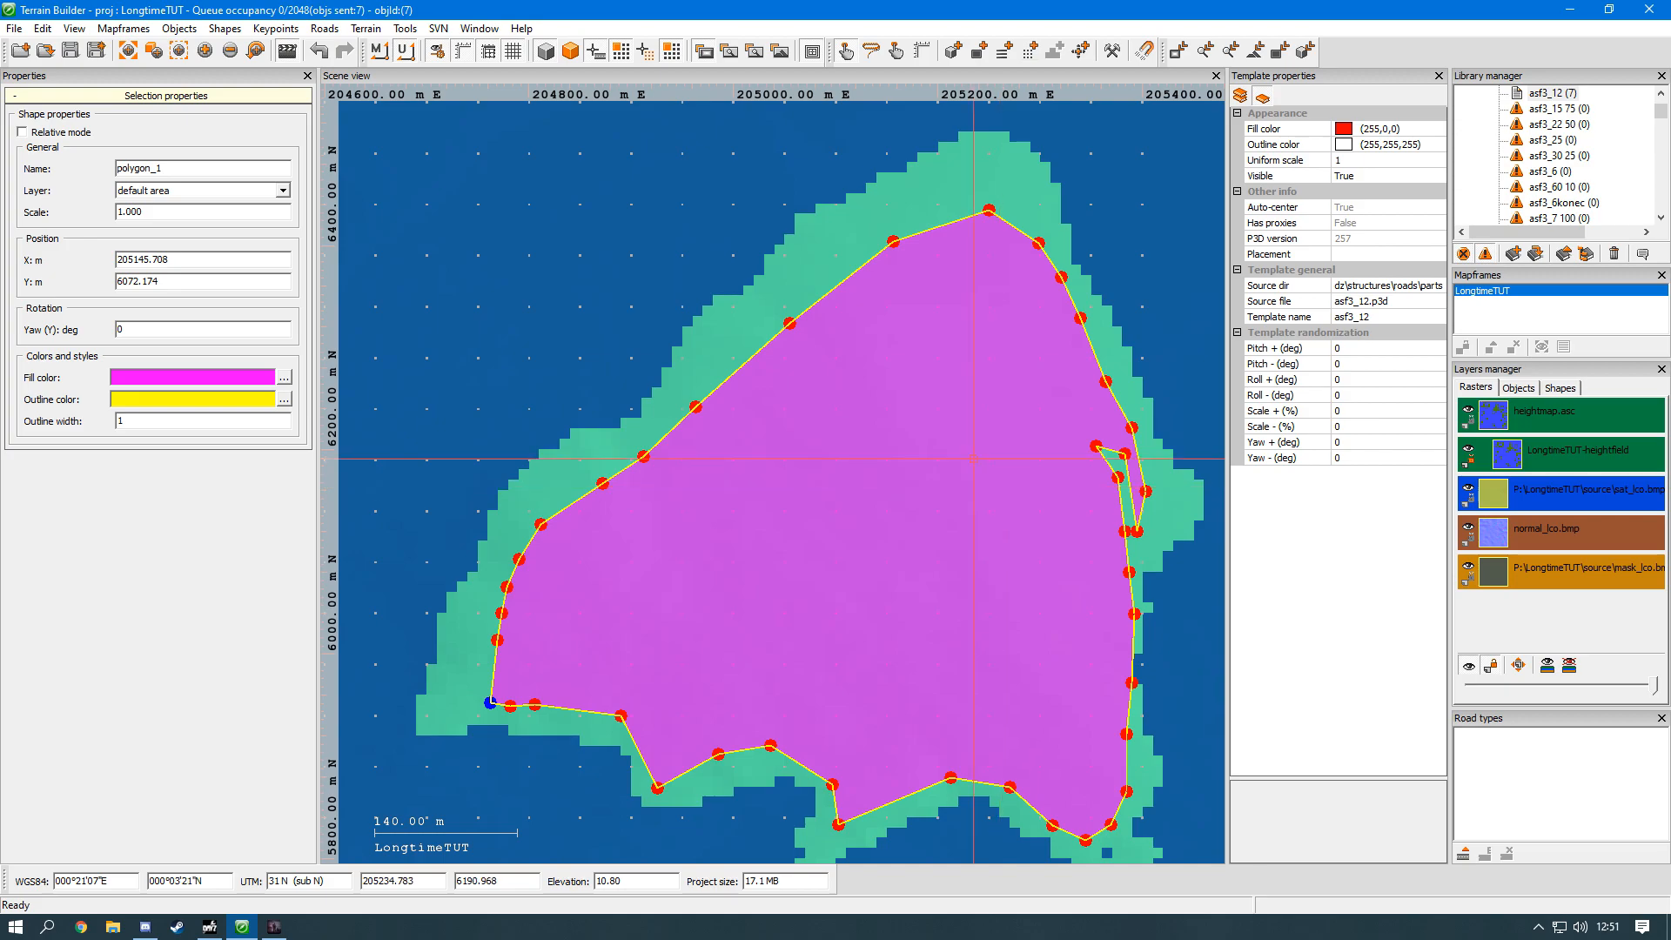
right_click(973, 459)
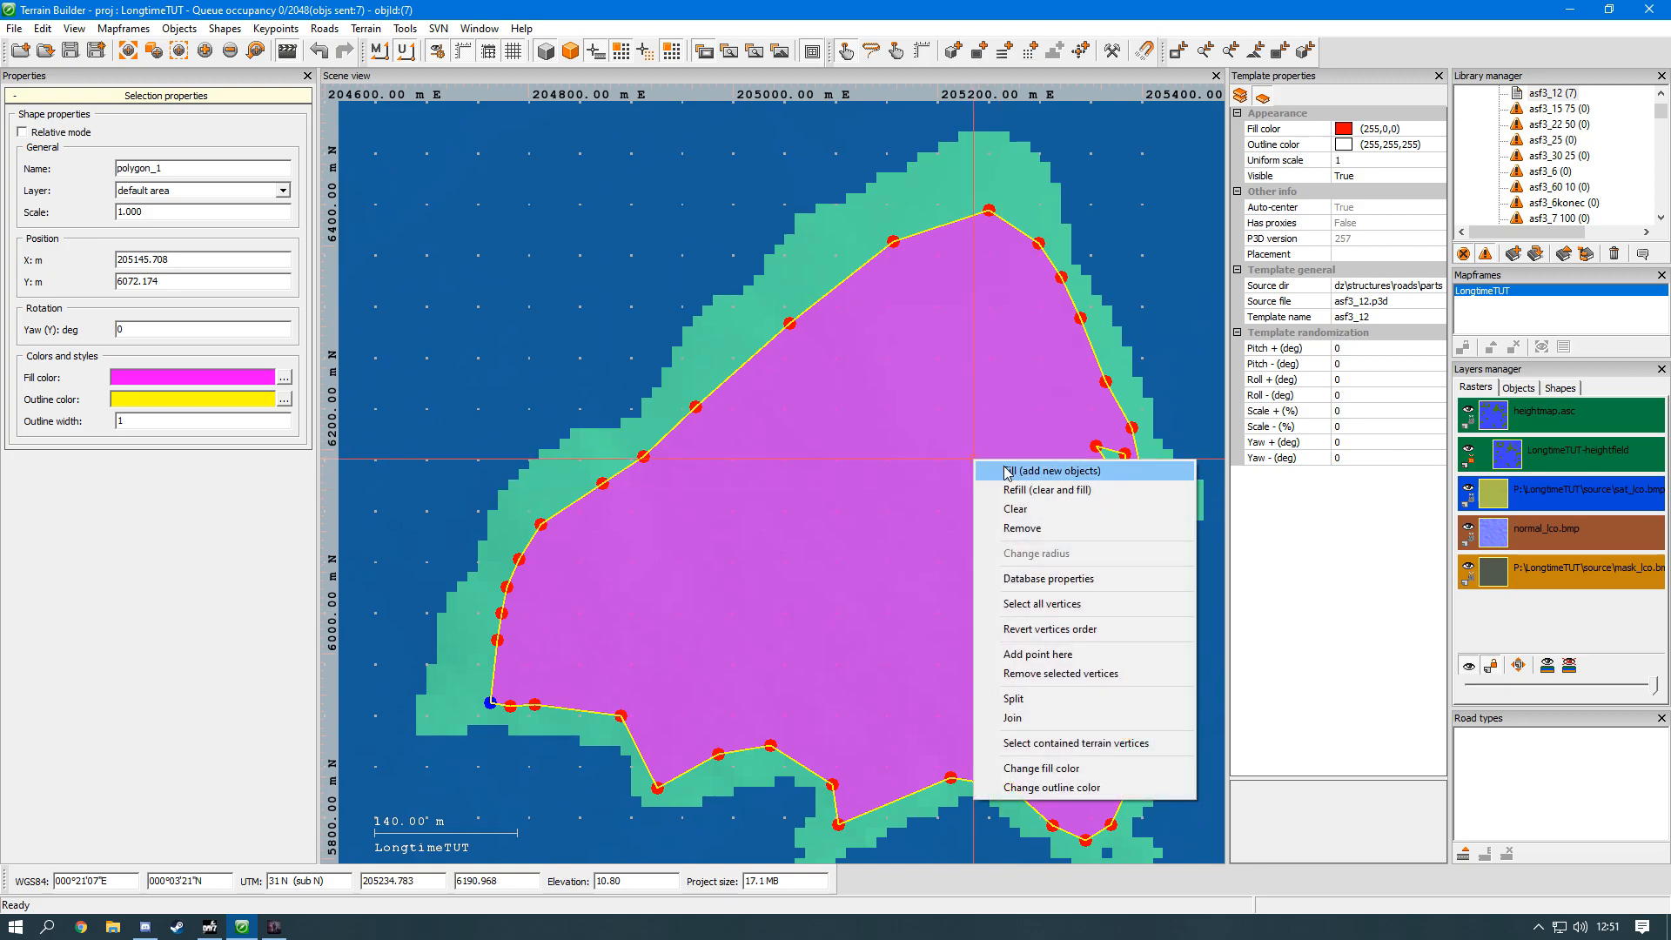
click(1004, 469)
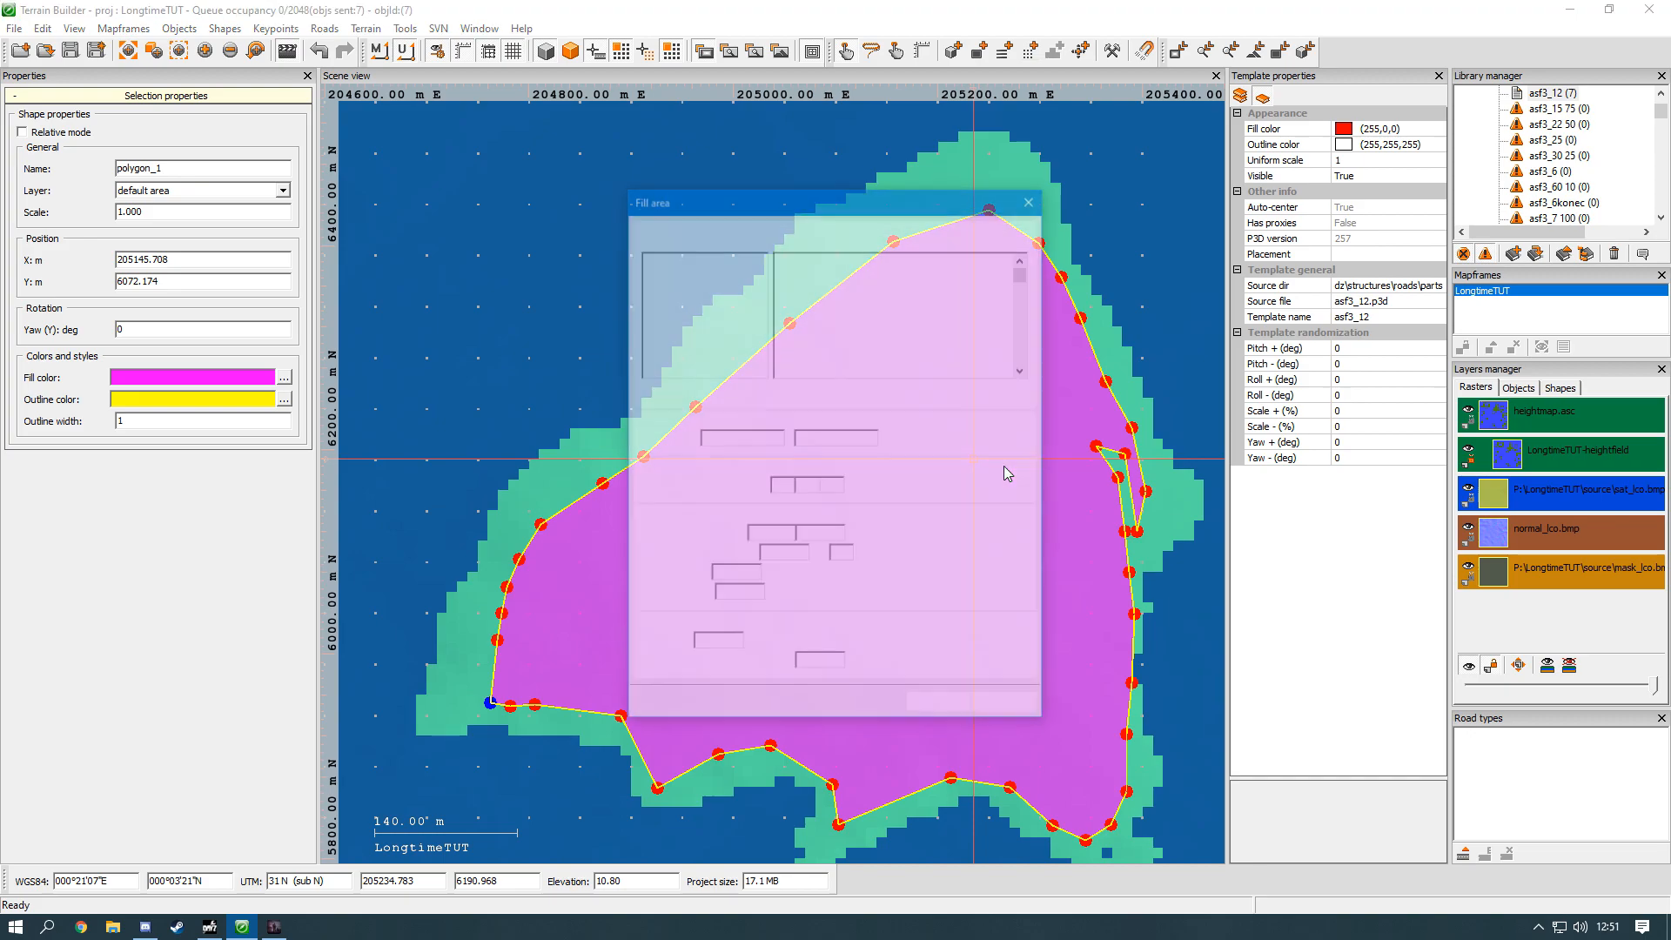
Step: Name the fill preset cfdfse and set the objects density to 40.0 per hectare
click(868, 438)
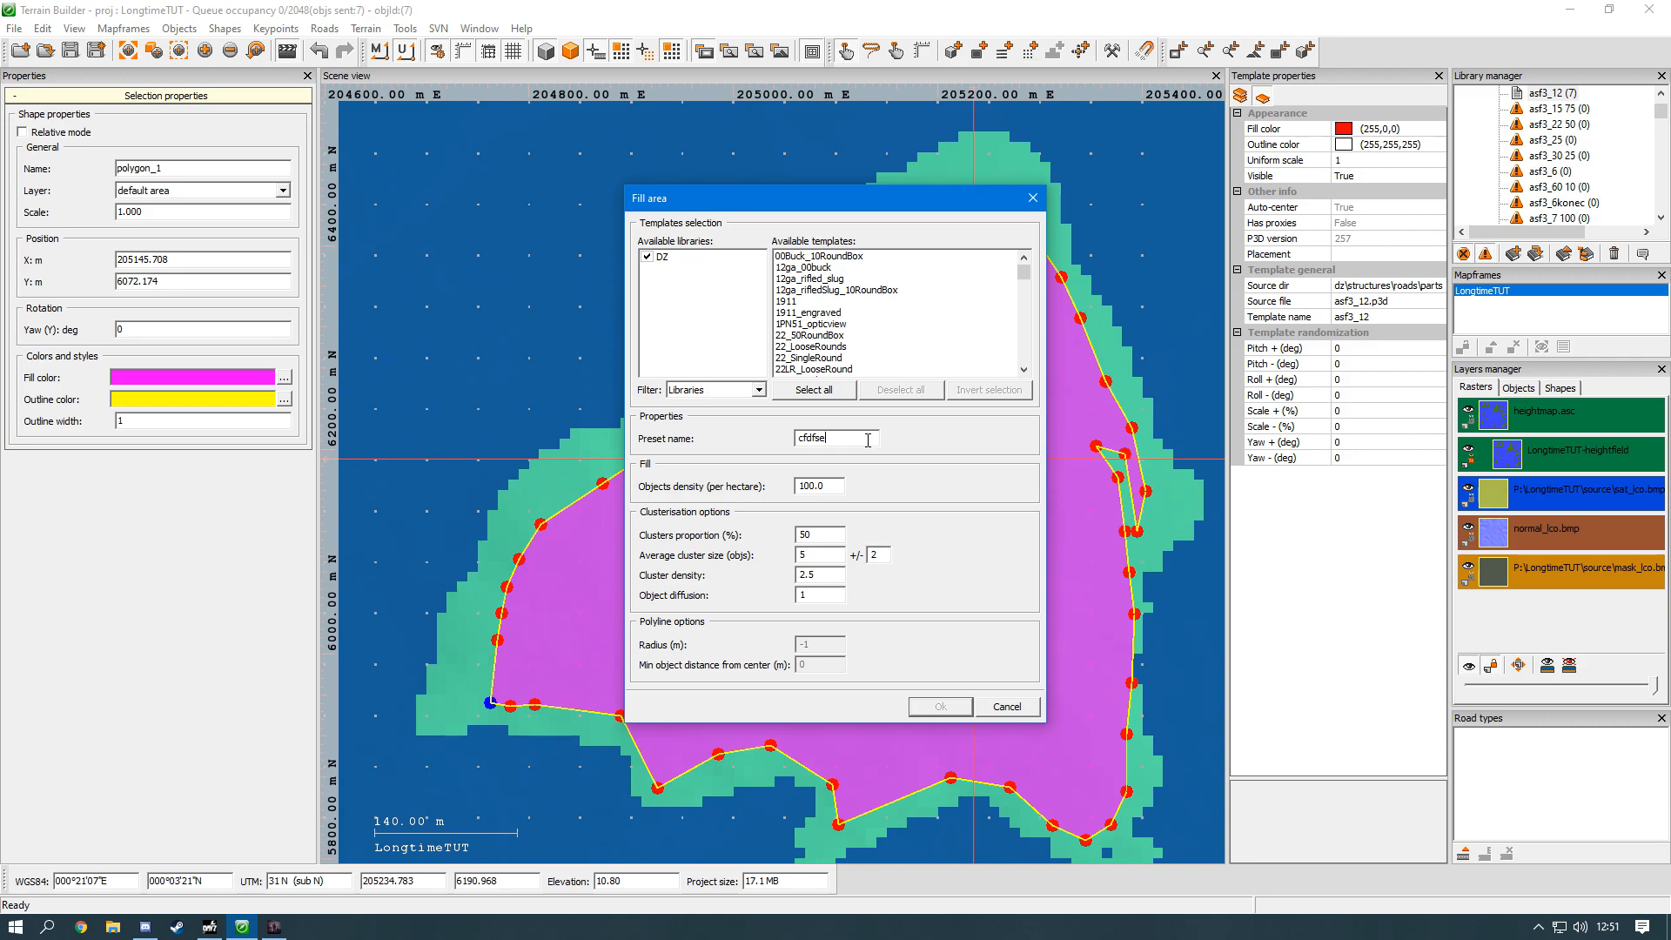
drag(809, 485, 769, 496)
text(4)
Step: Choose the birch templates t_BetulaPendula_1f, t_BetulaPendula_2f, t_BetulaPendula_2s and t_BetulaPendula_3f for the area fill
click(828, 280)
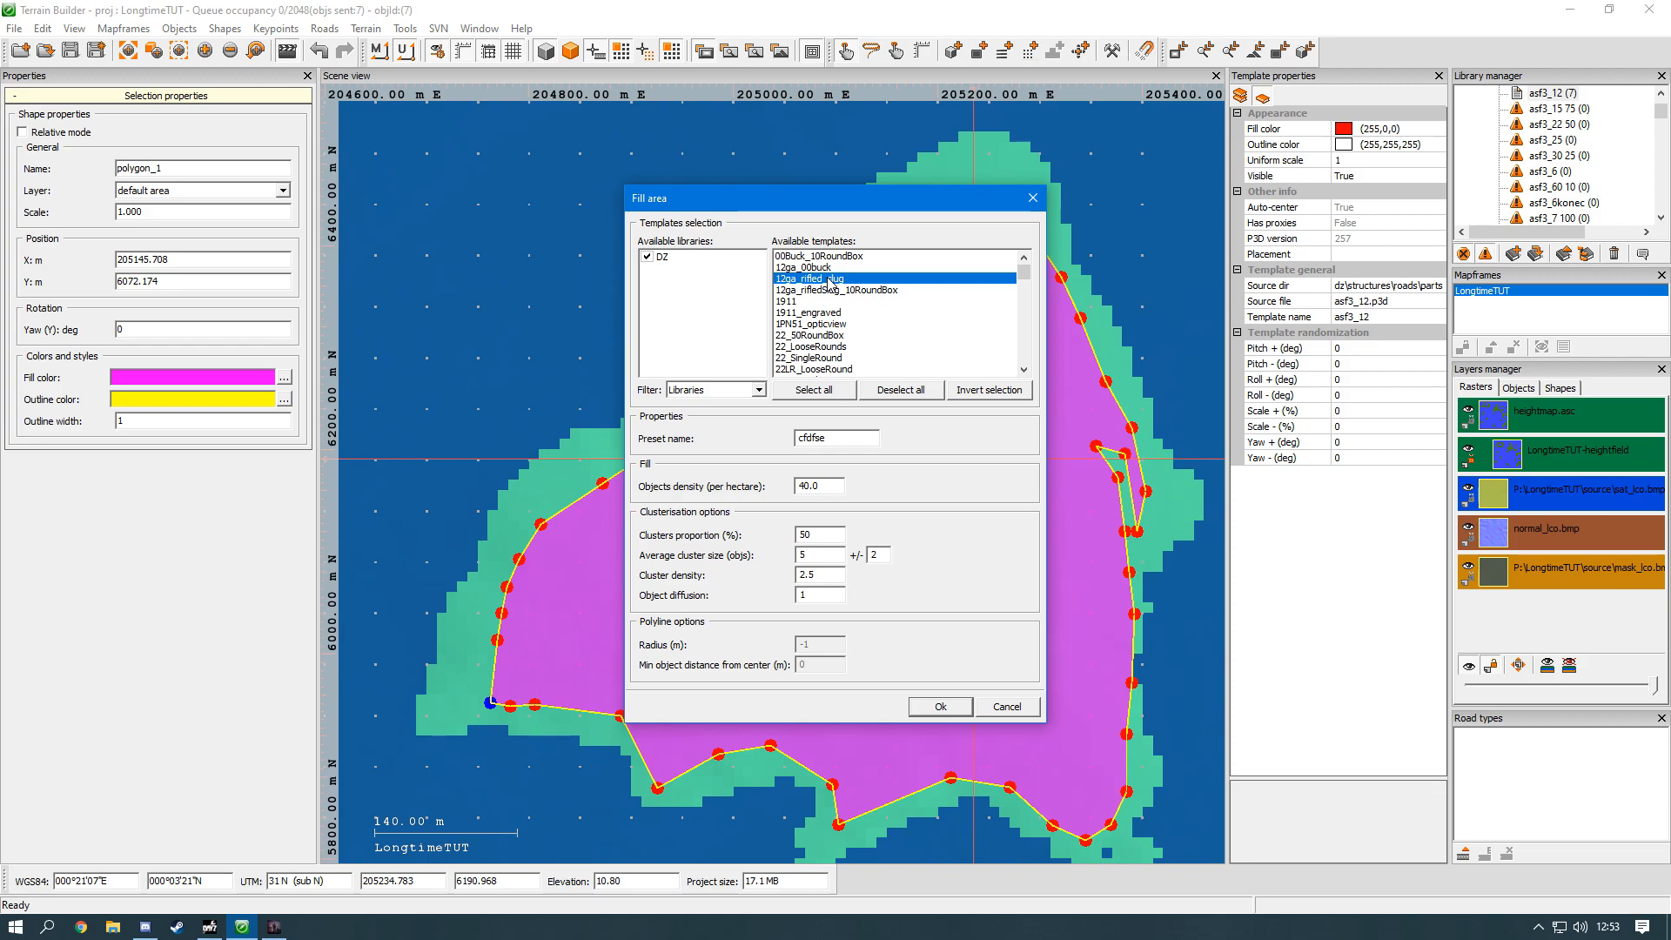
key(t)
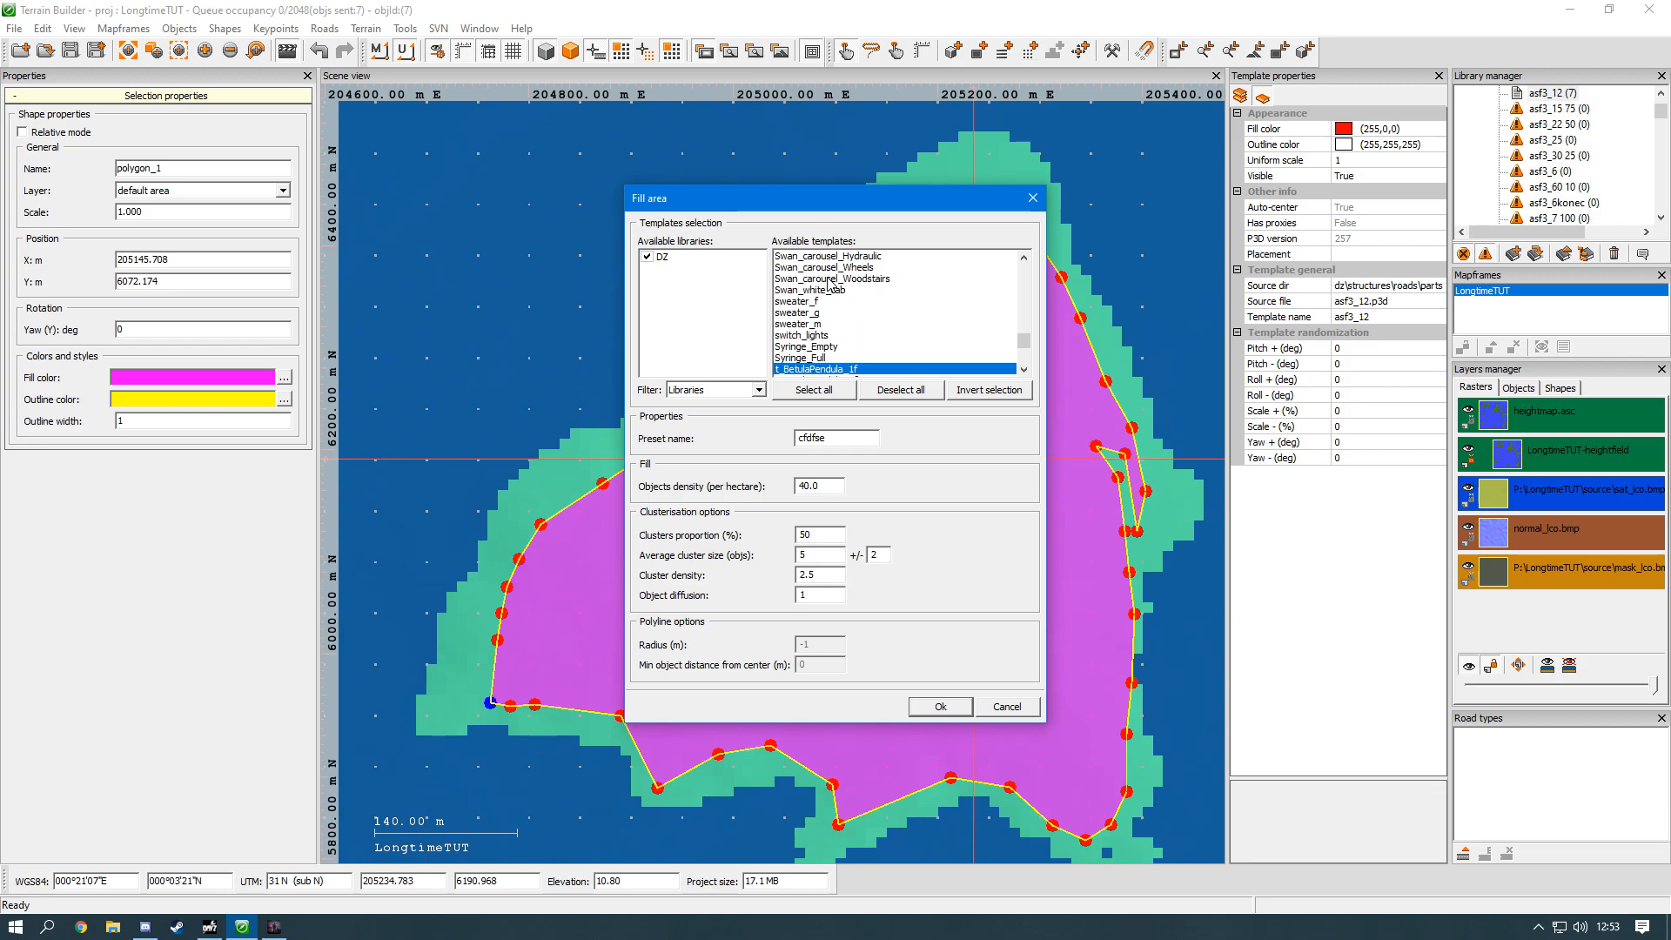
scroll(834, 284, down, 1)
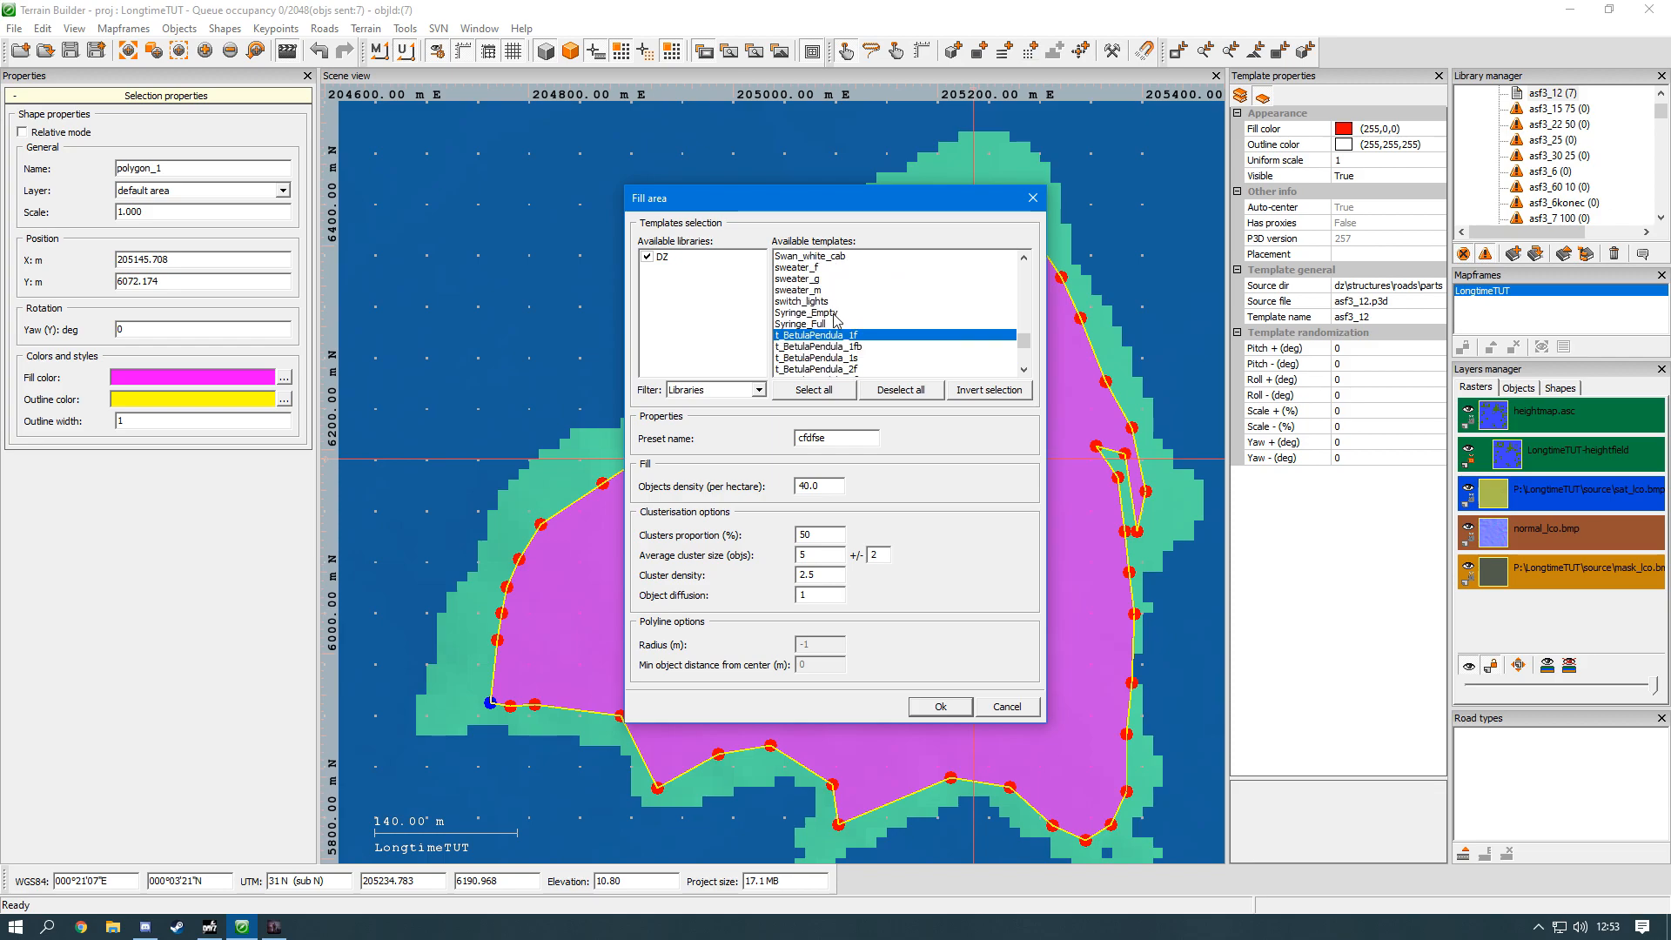
scroll(840, 349, down, 2)
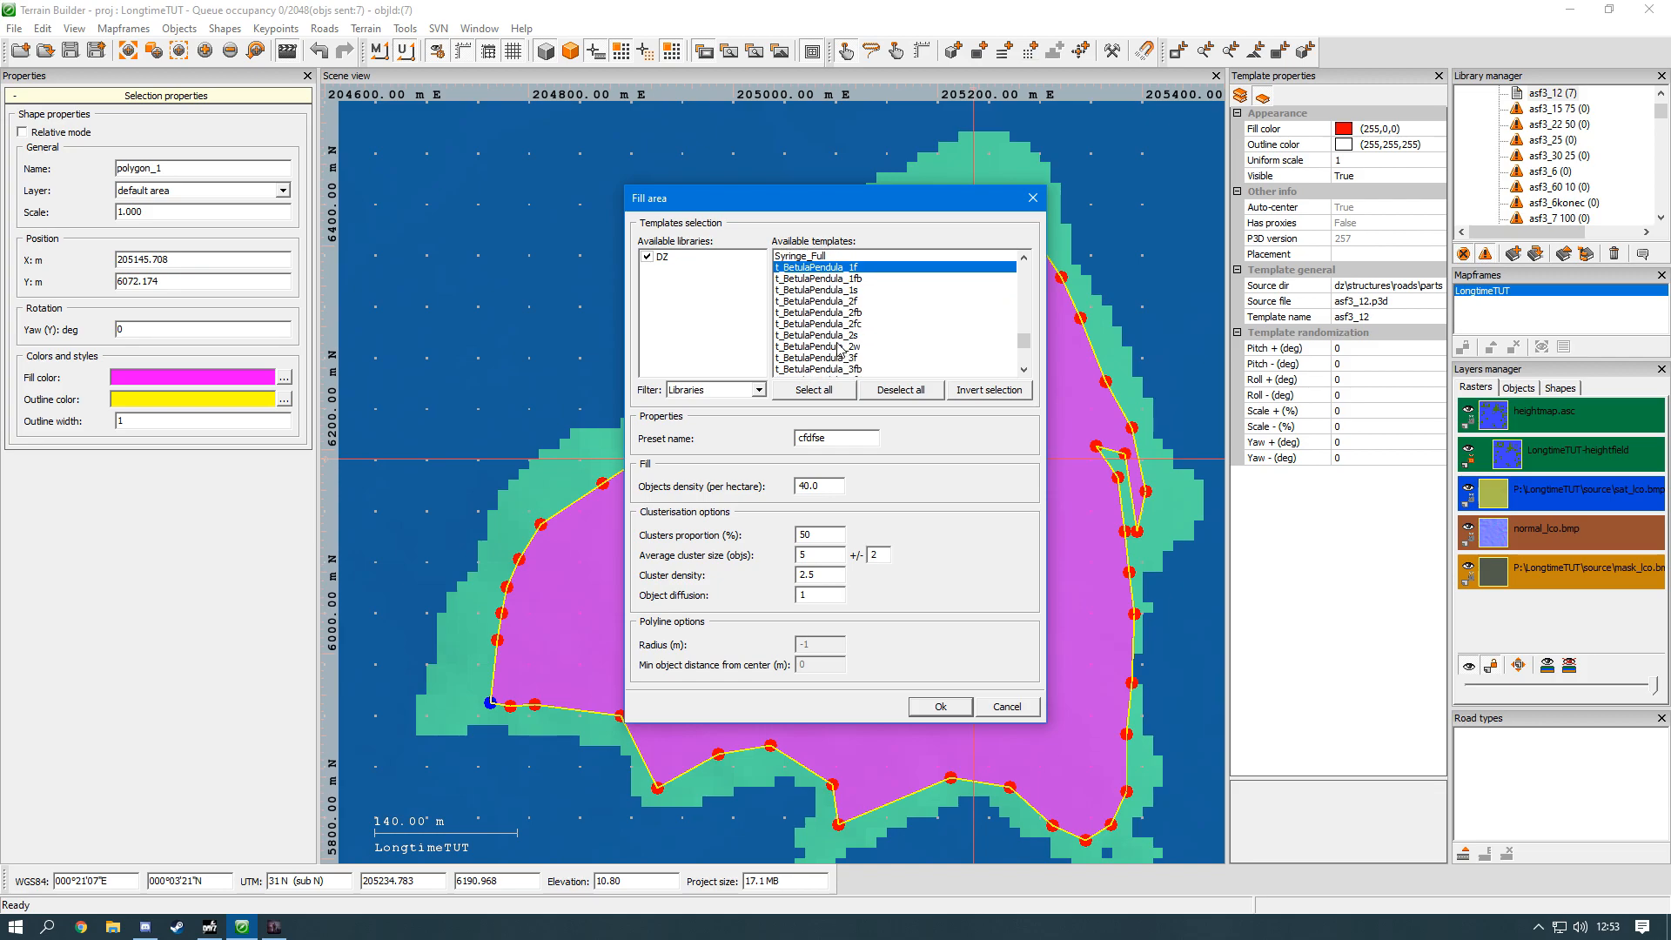
ctrl+click(842, 338)
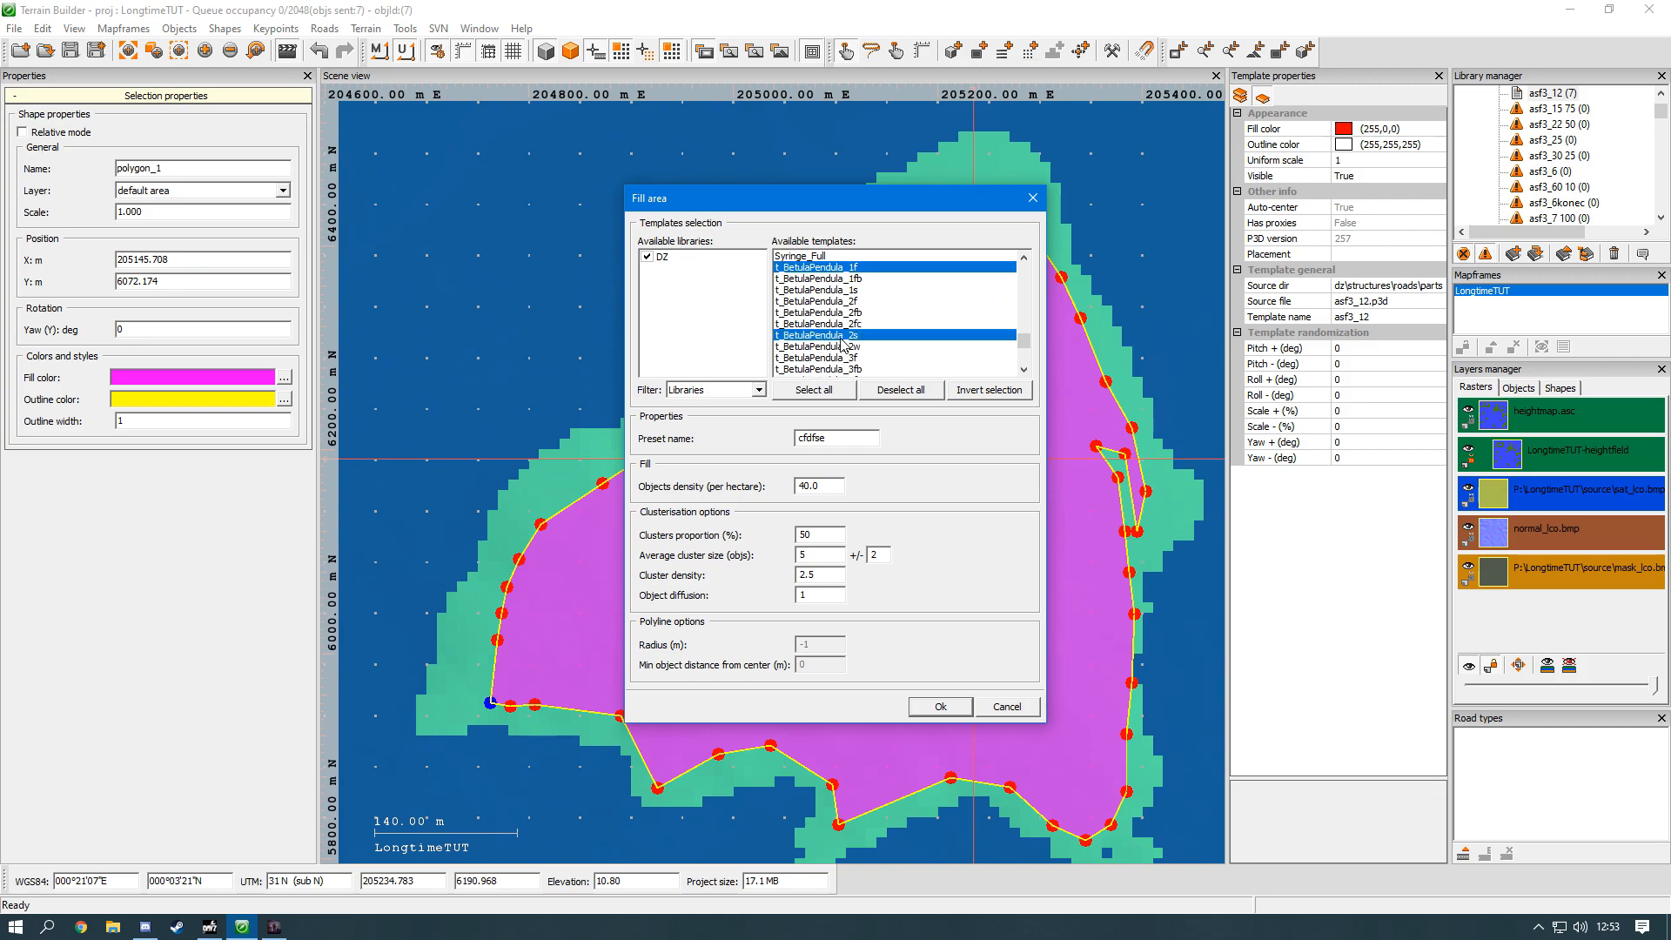
ctrl+click(841, 302)
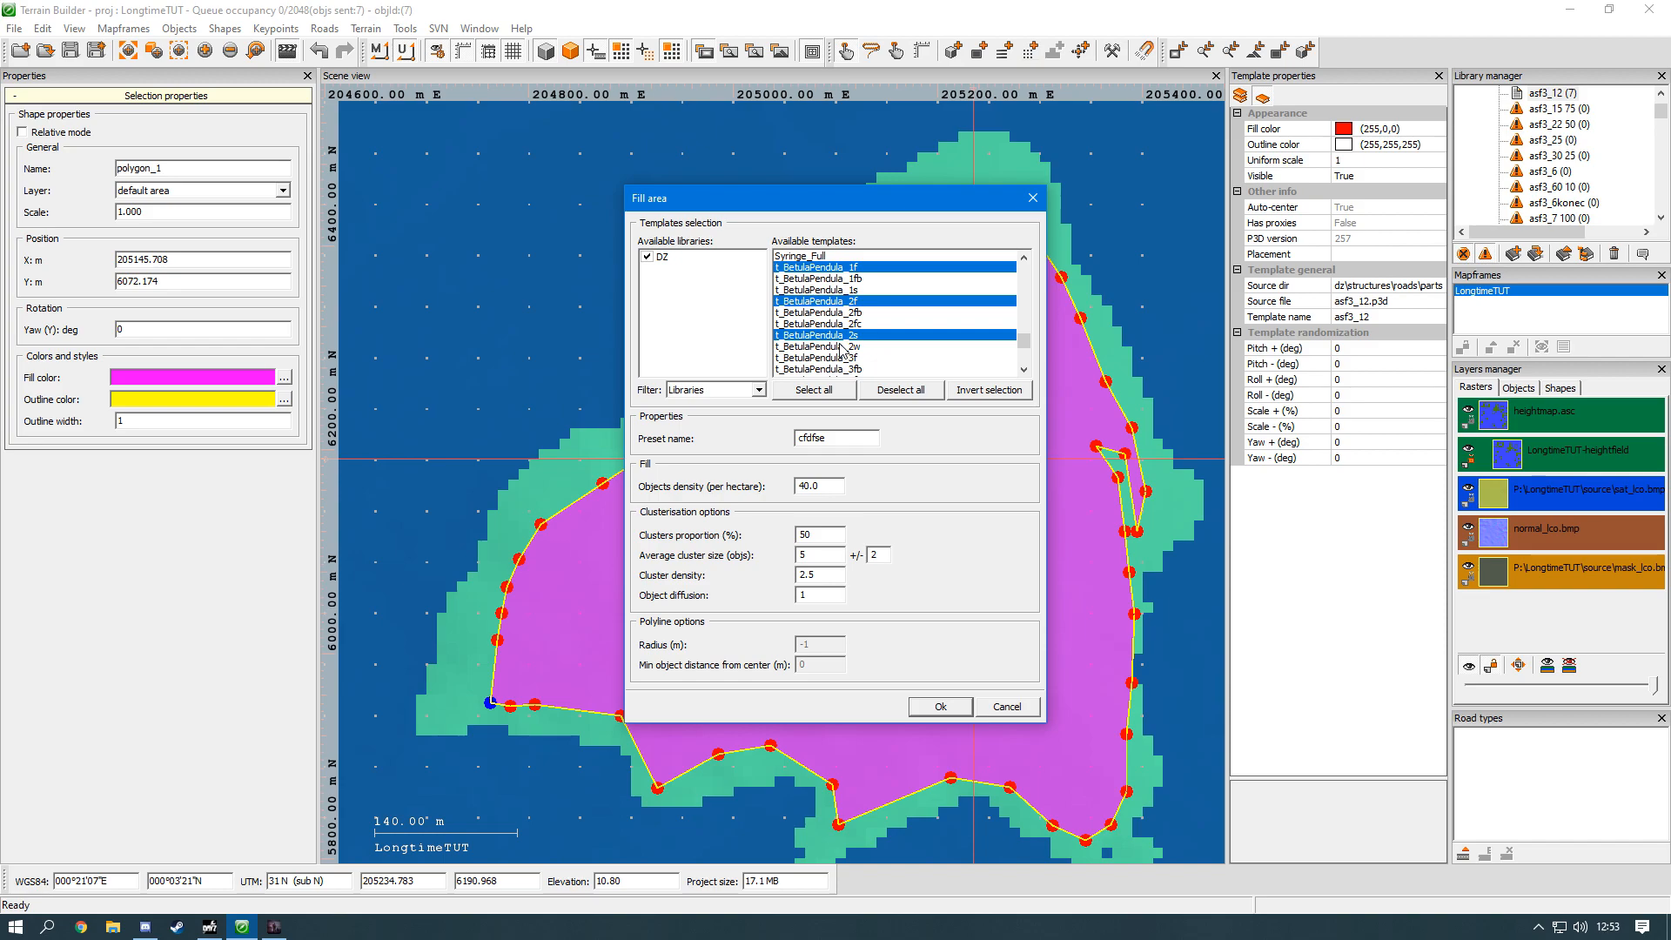
ctrl+click(838, 357)
Step: Add the spruce template t_PiceaAbies_2sb and the oak templates t_quercusRobur_2fb and t_quercusRobur_2sb to the fill selection
scroll(838, 364, down, 10)
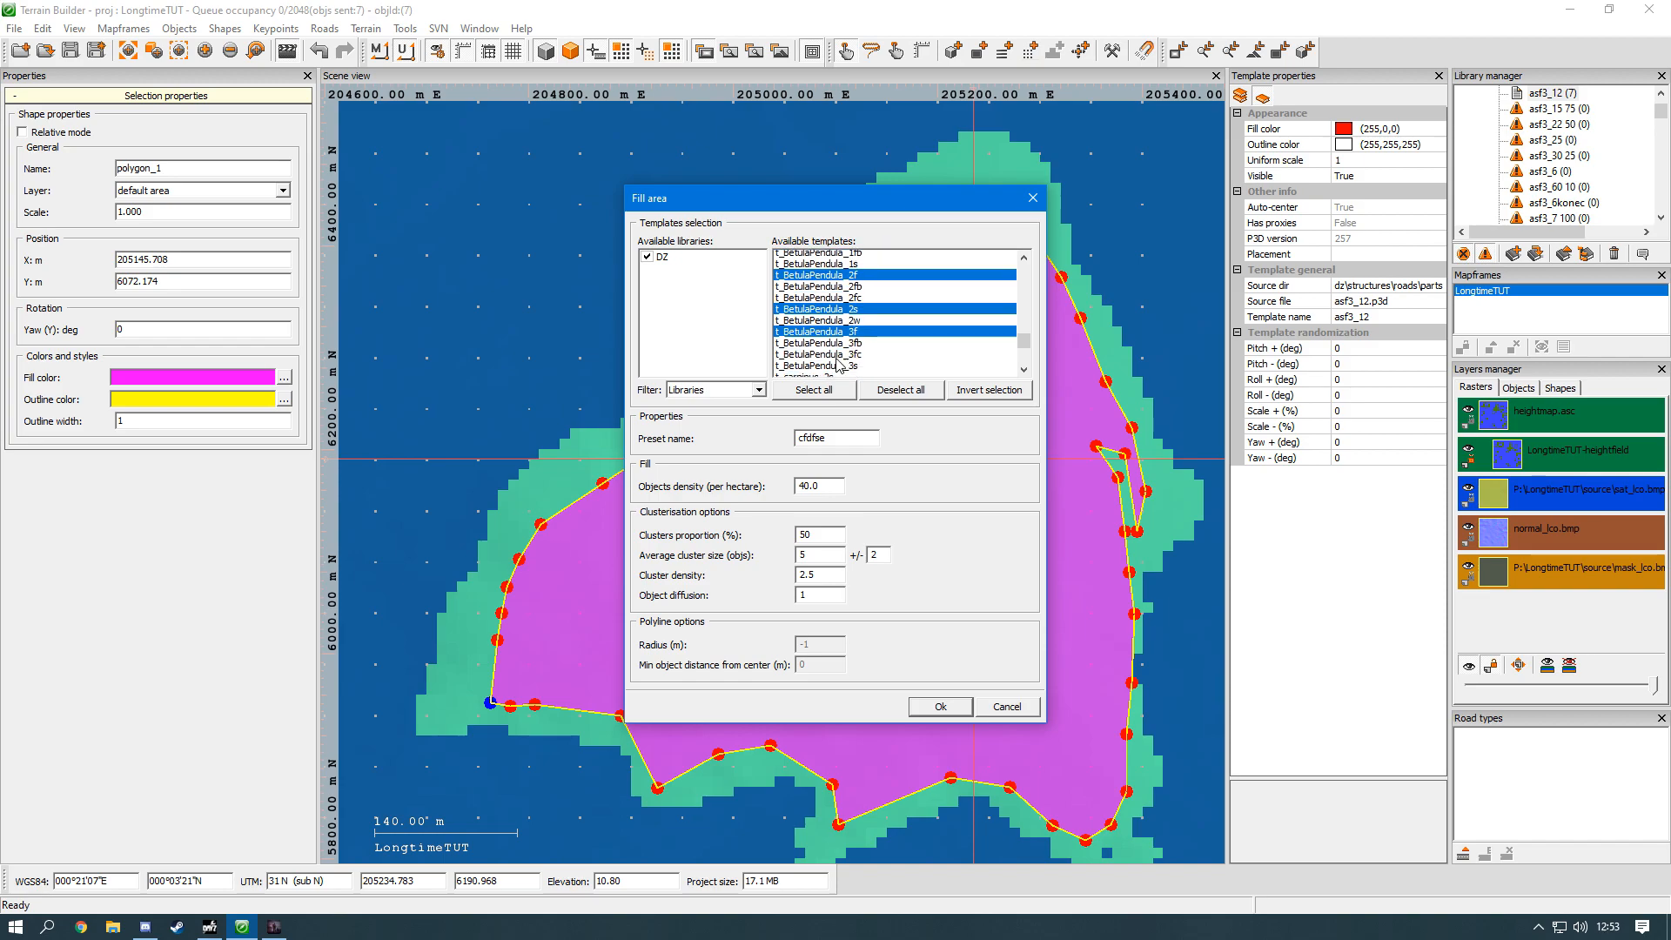
scroll(838, 364, down, 10)
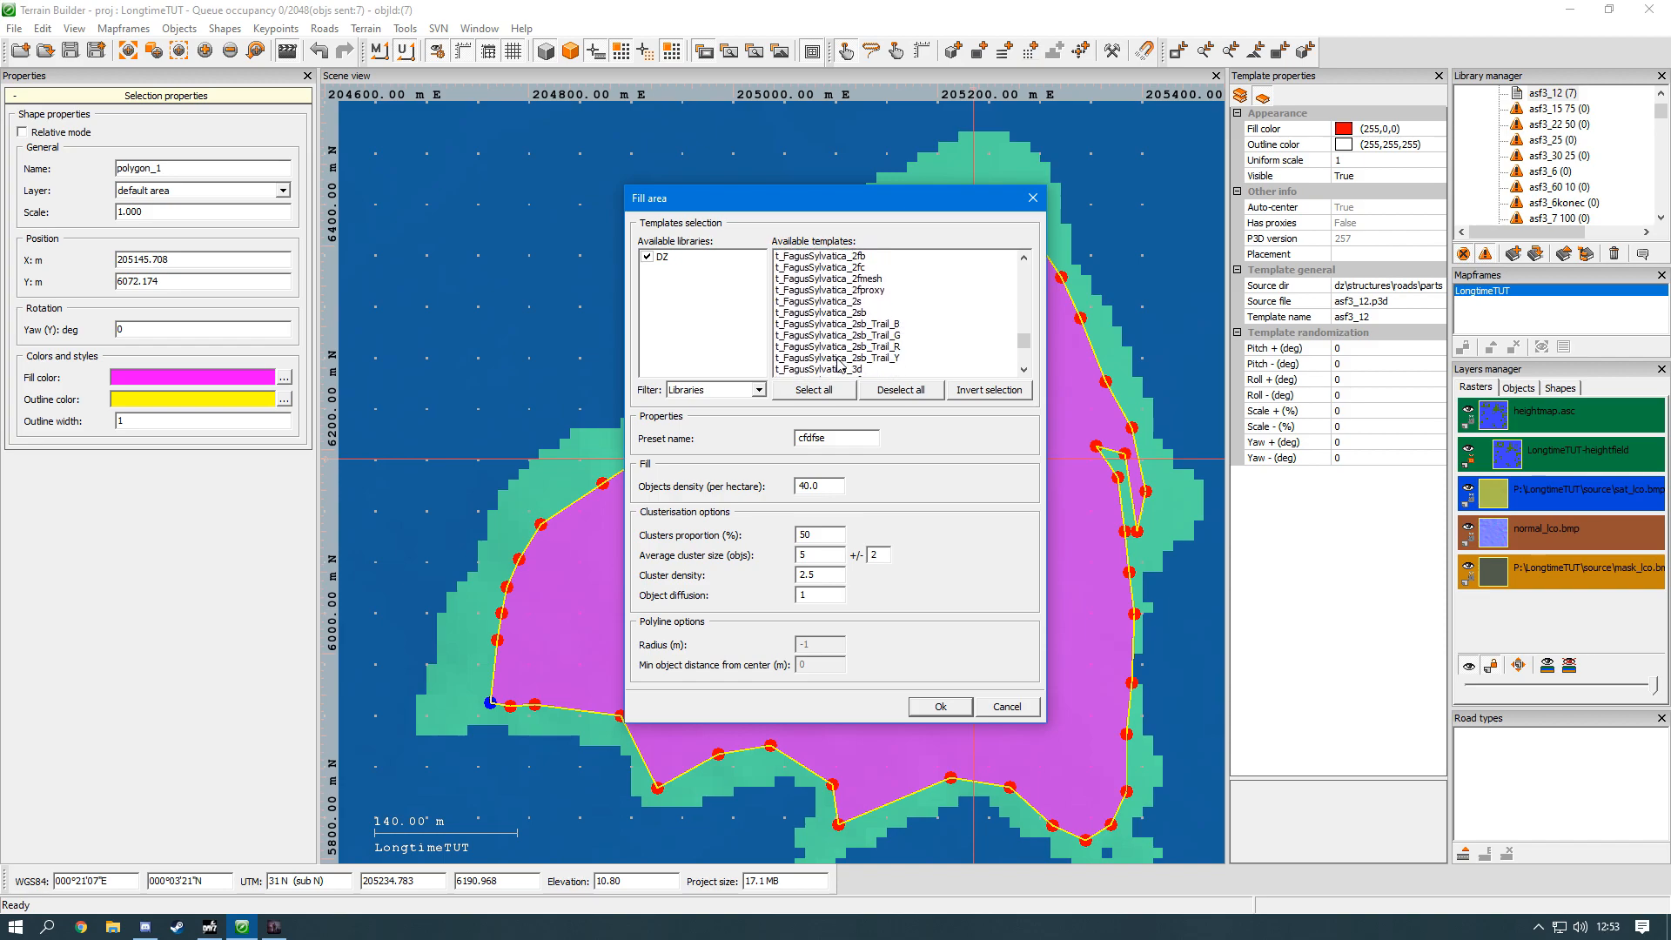
scroll(838, 358, down, 1)
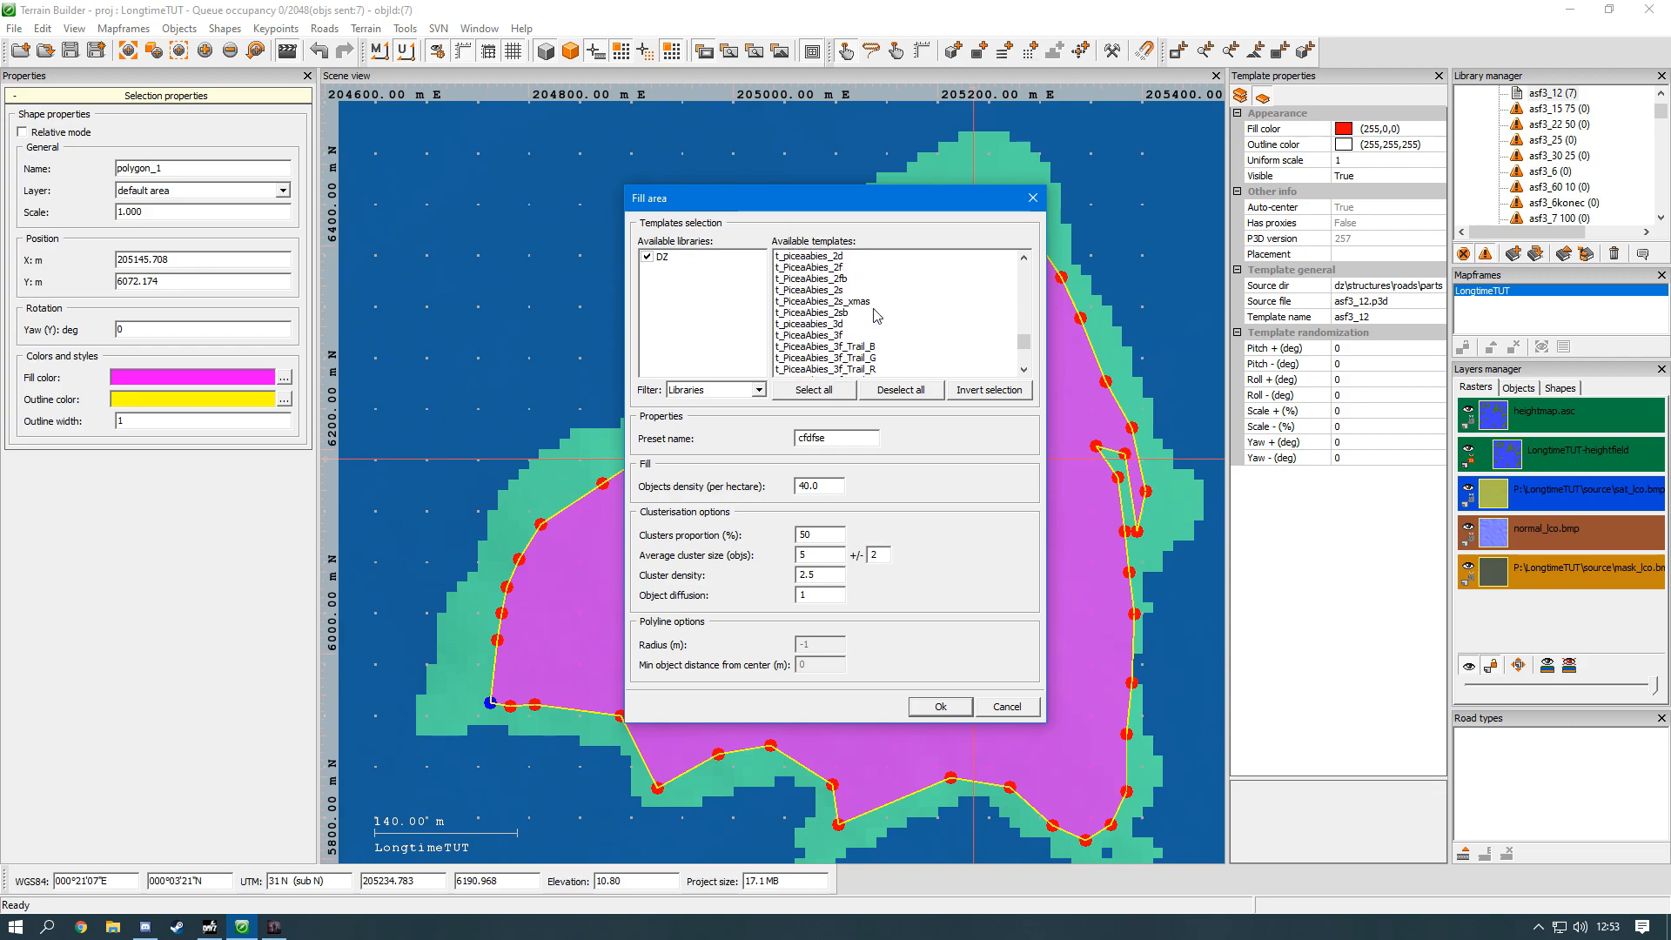
ctrl+click(872, 311)
scroll(872, 313, down, 12)
ctrl+click(872, 321)
scroll(874, 327, down, 10)
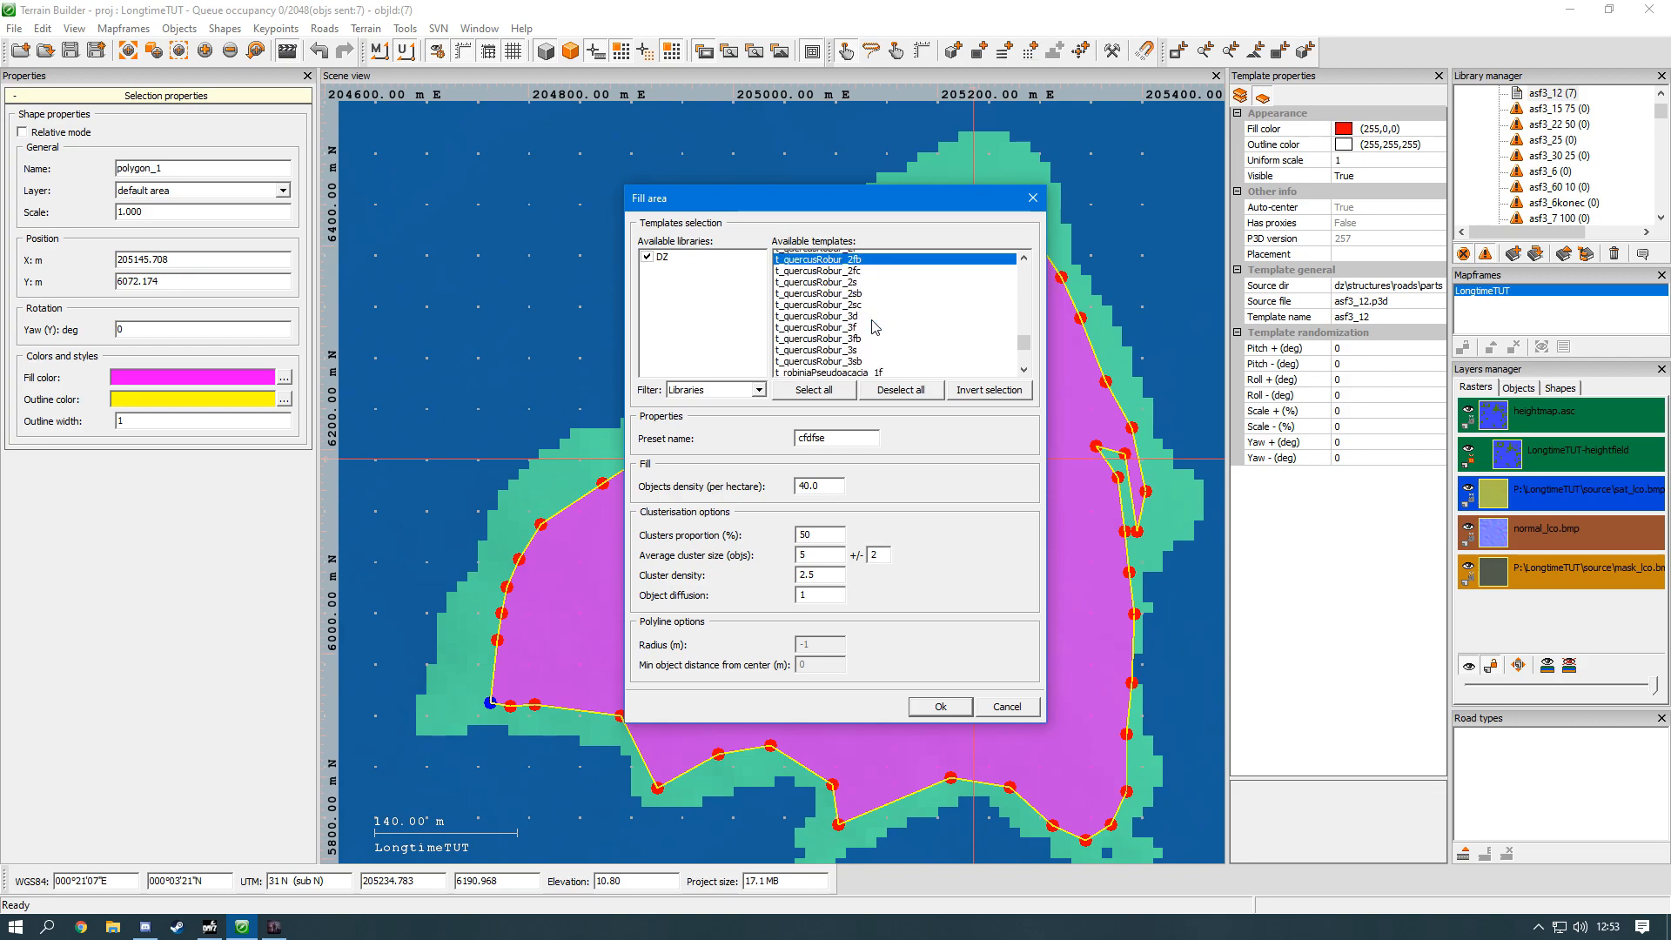
scroll(875, 328, up, 8)
scroll(874, 327, up, 1)
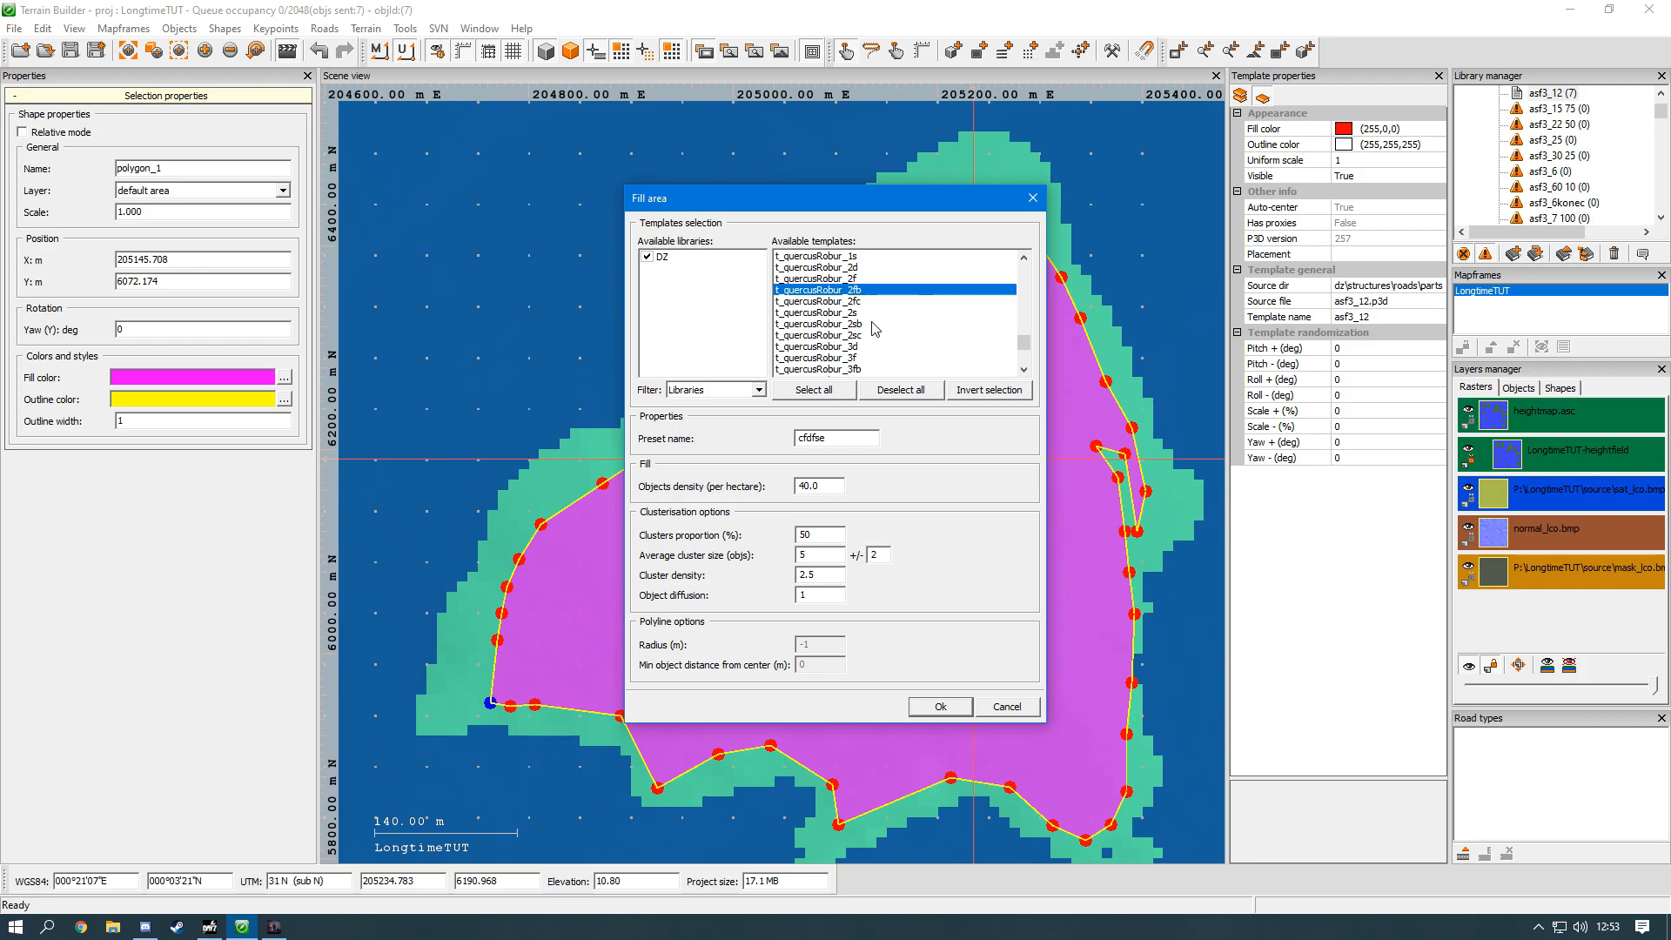
ctrl+click(869, 323)
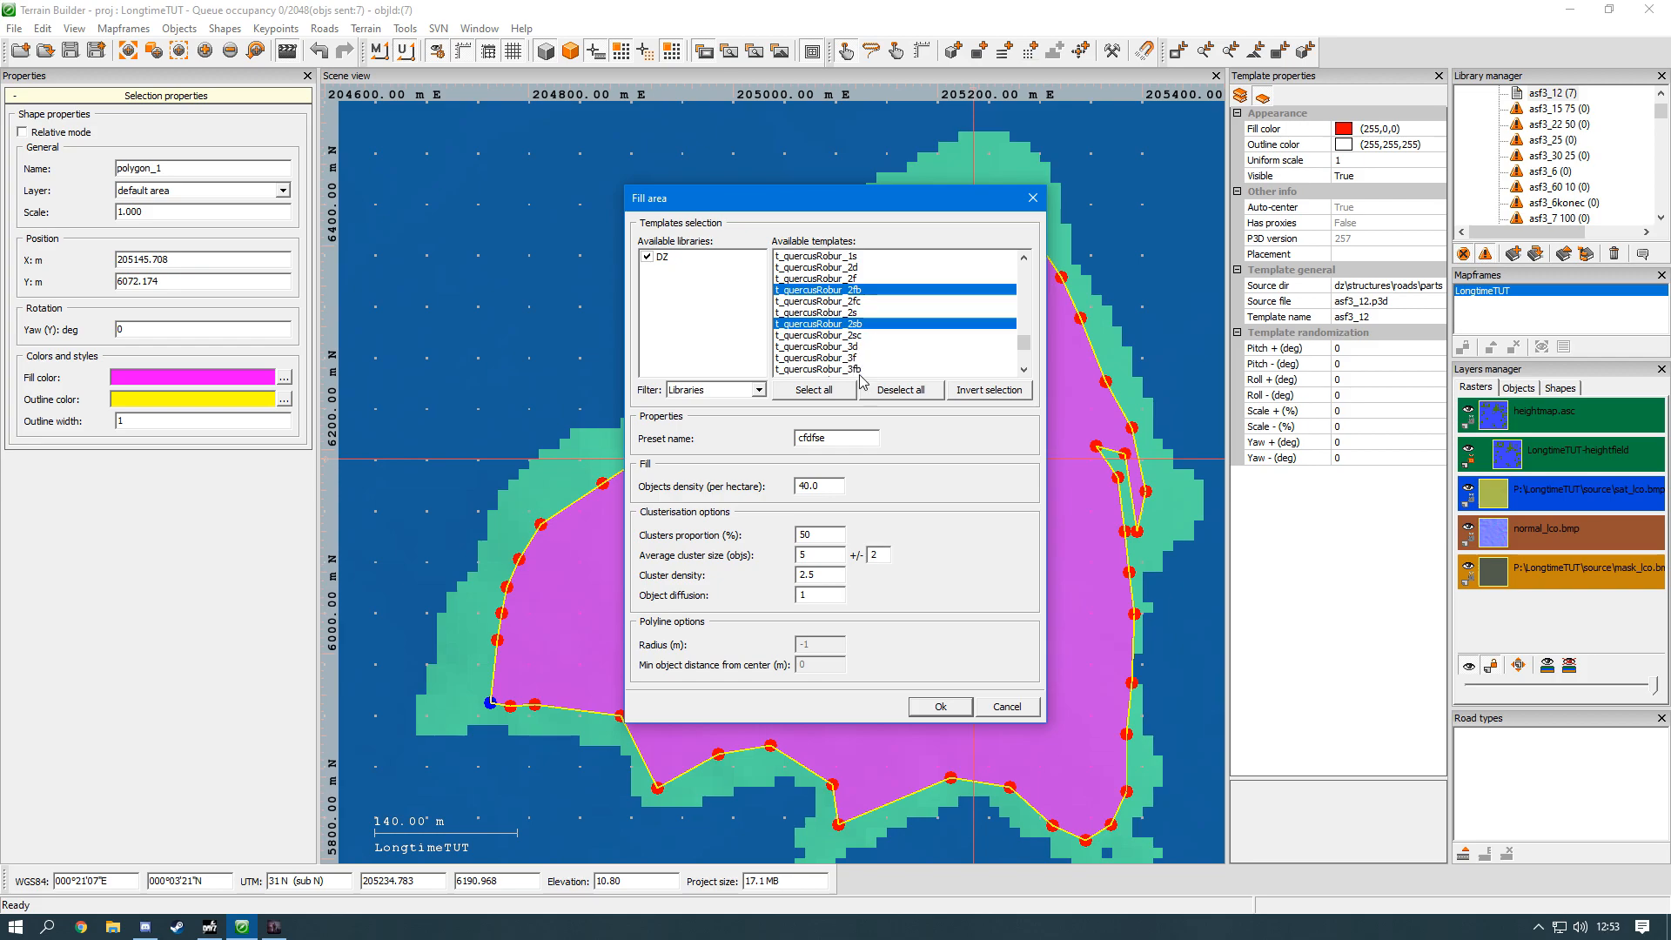
Step: Fill the island polygon with the chosen tree templates and delete the polygon, keeping the placed trees
click(937, 706)
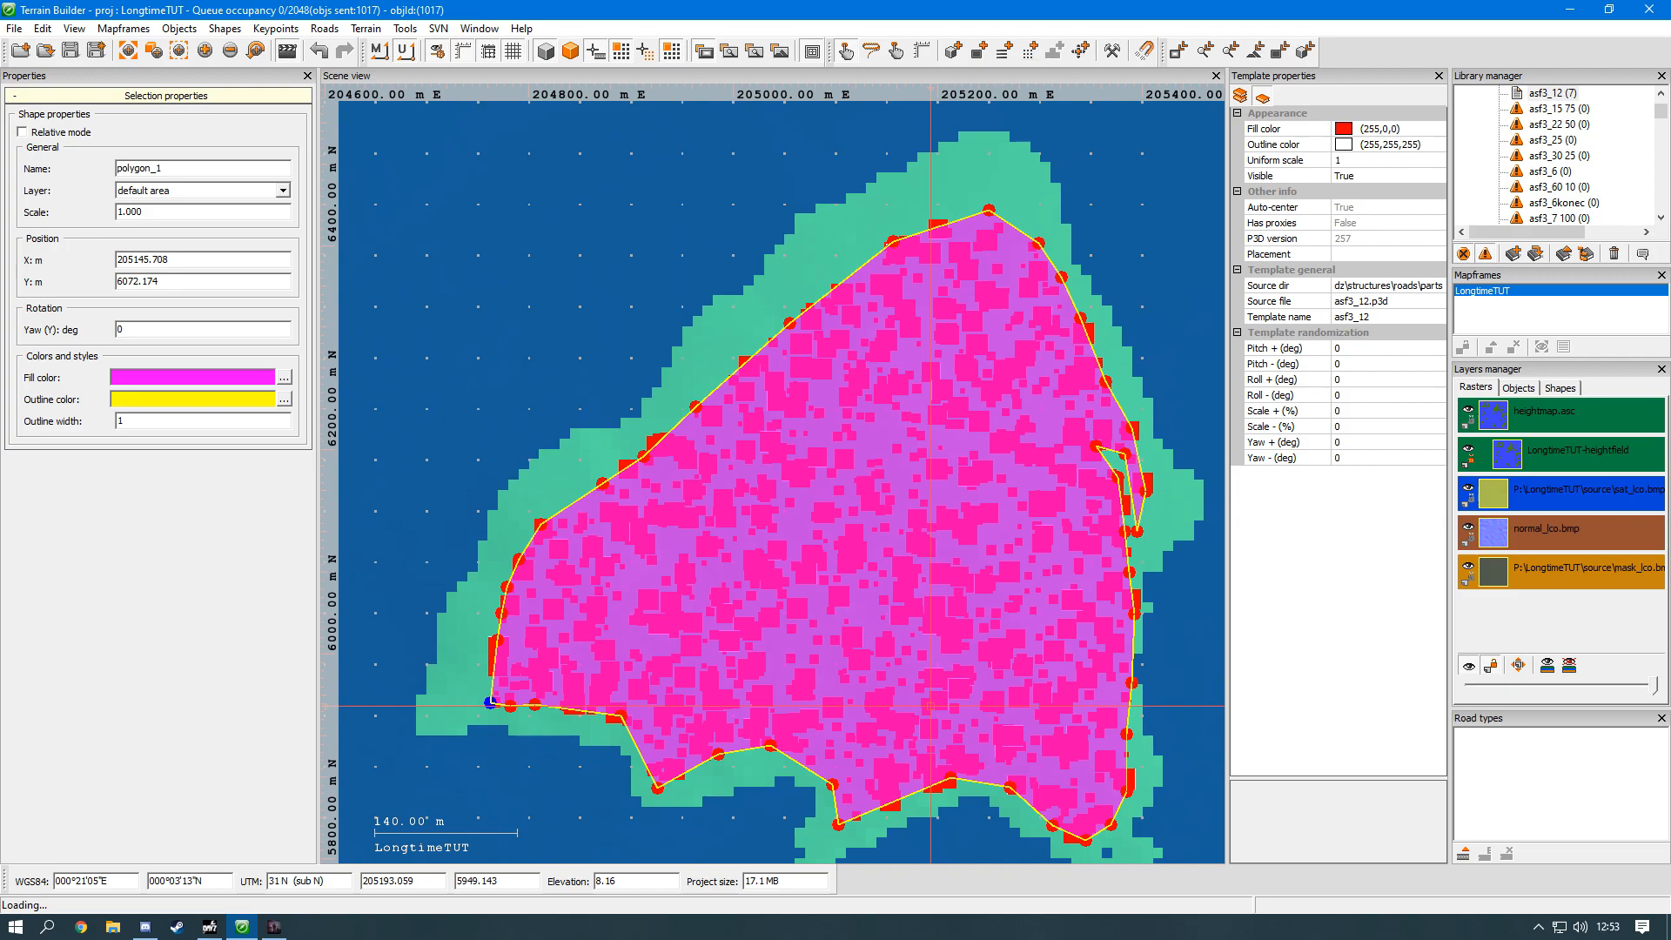
key(Delete)
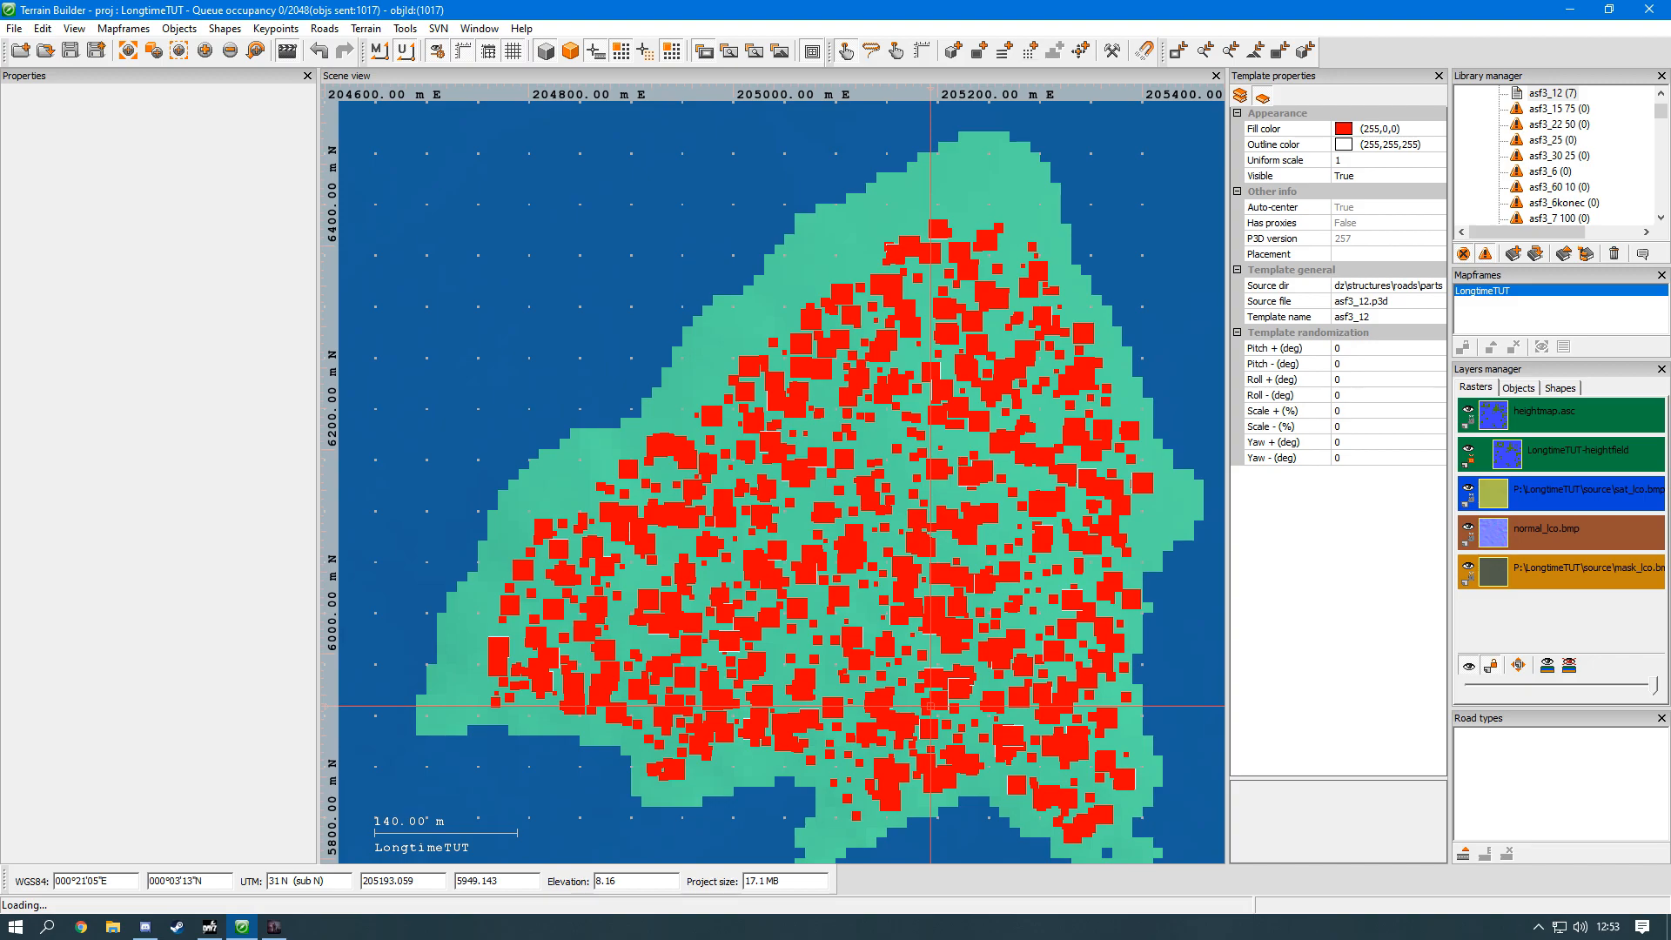
scroll(930, 705, up, 3)
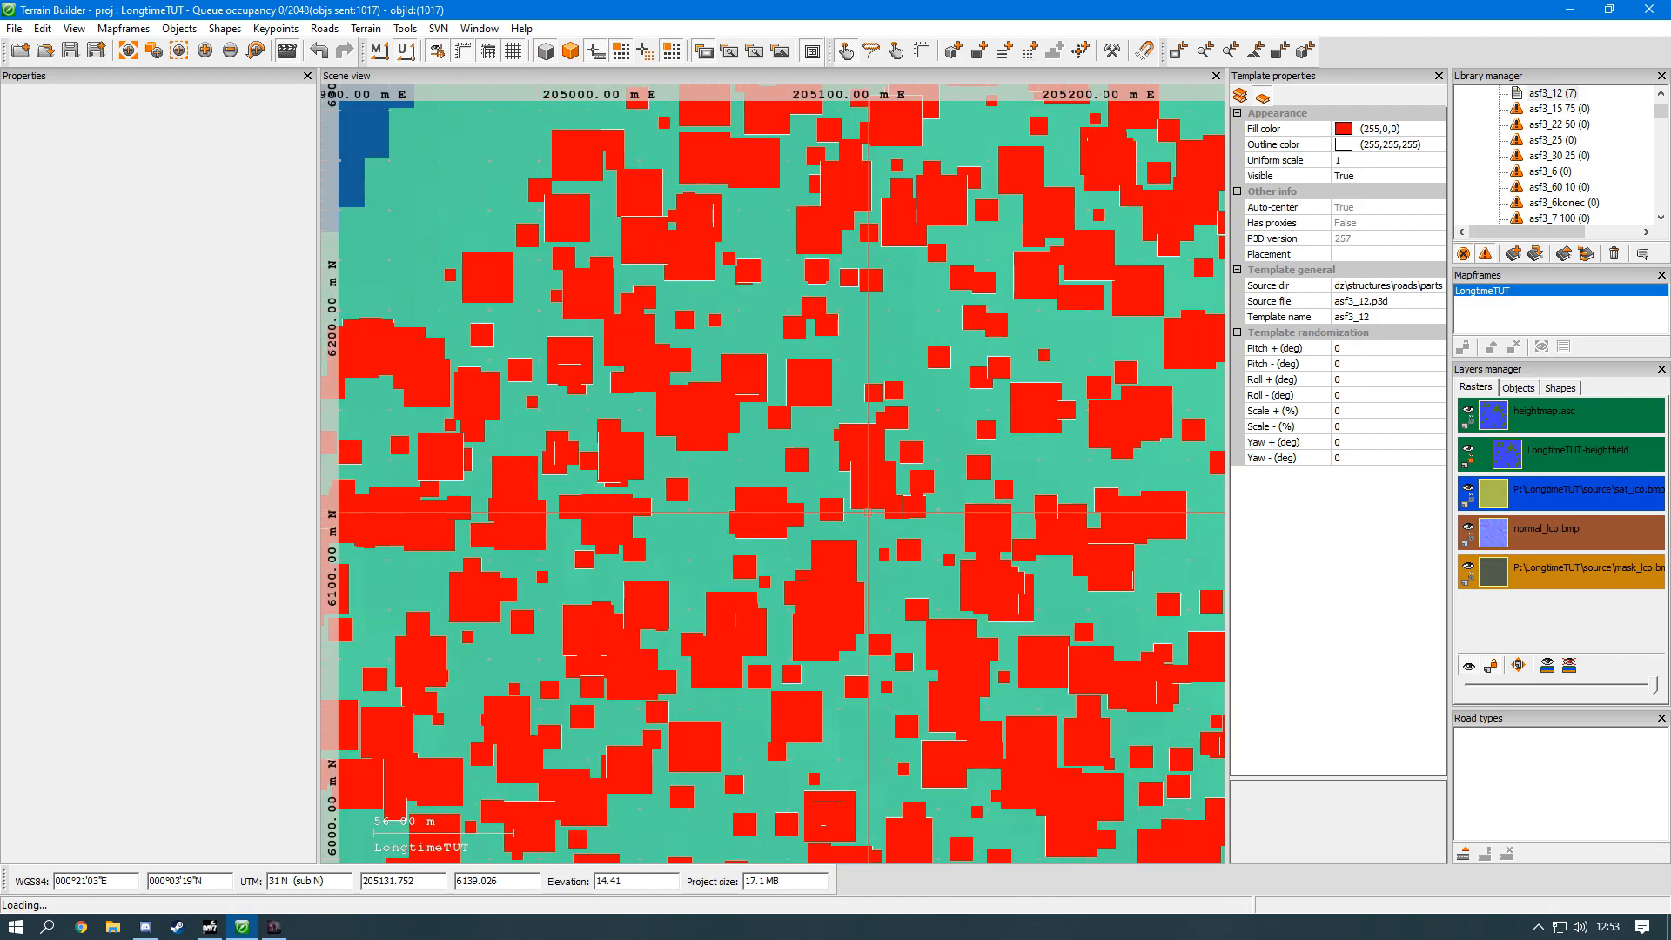
scroll(833, 692, down, 2)
scroll(835, 692, down, 10)
middle_drag(770, 716, 733, 641)
scroll(733, 641, up, 10)
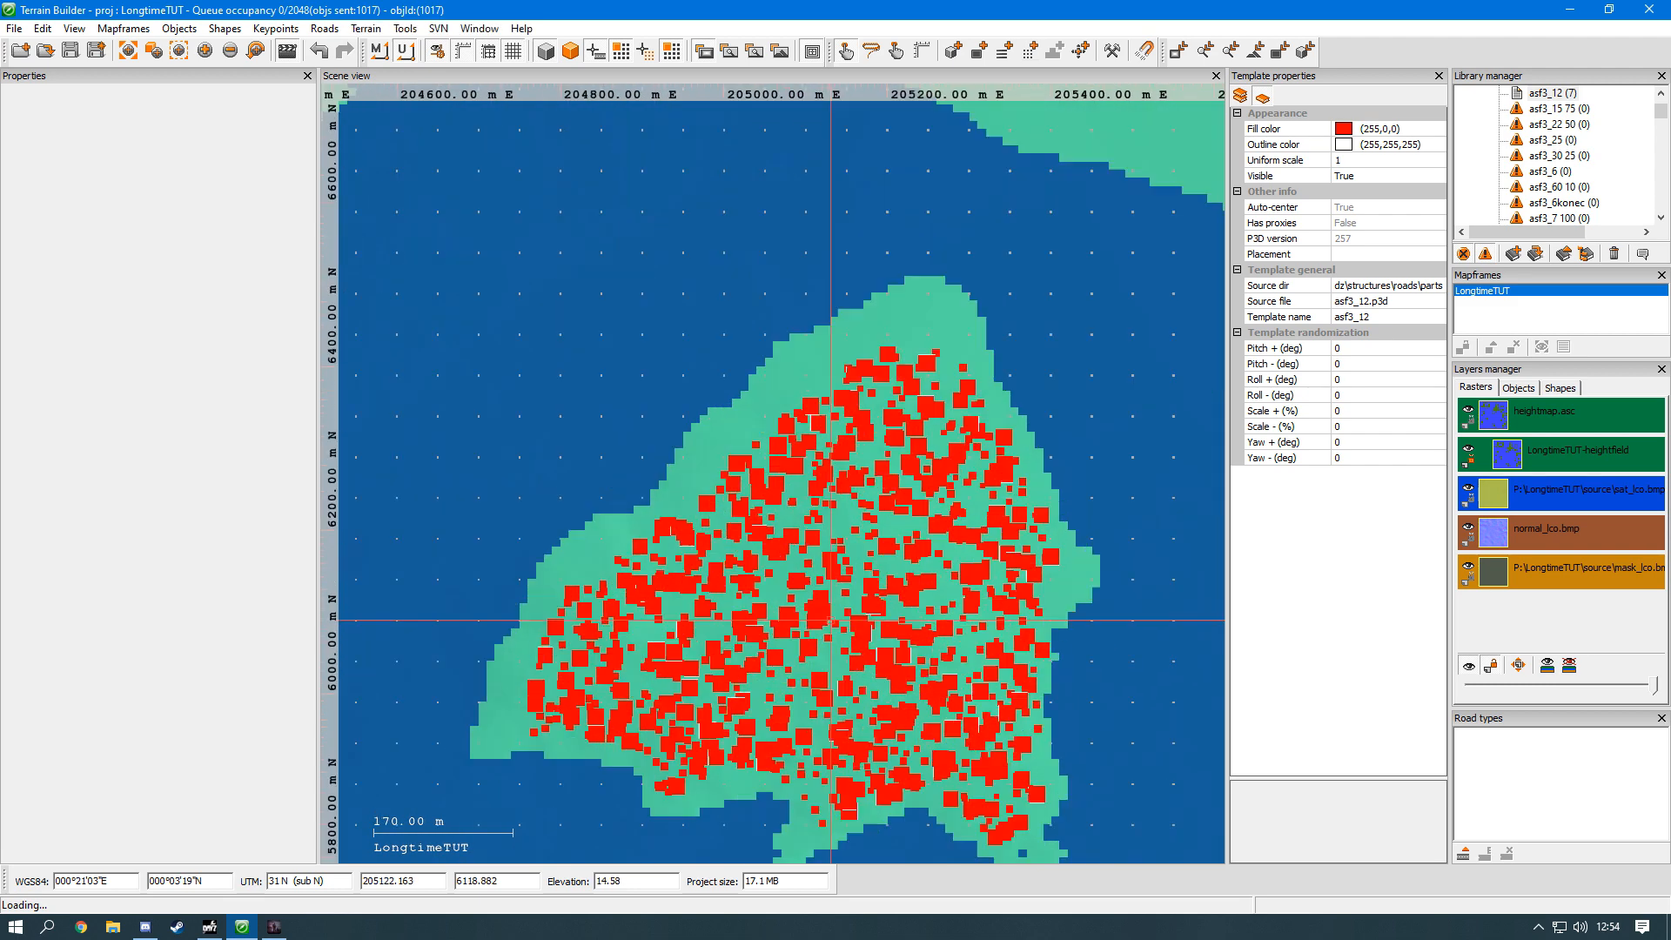
Step: Switch to the Buldozer 3D preview and examine the generated forest across the island and along its shoreline
key(alt+Tab)
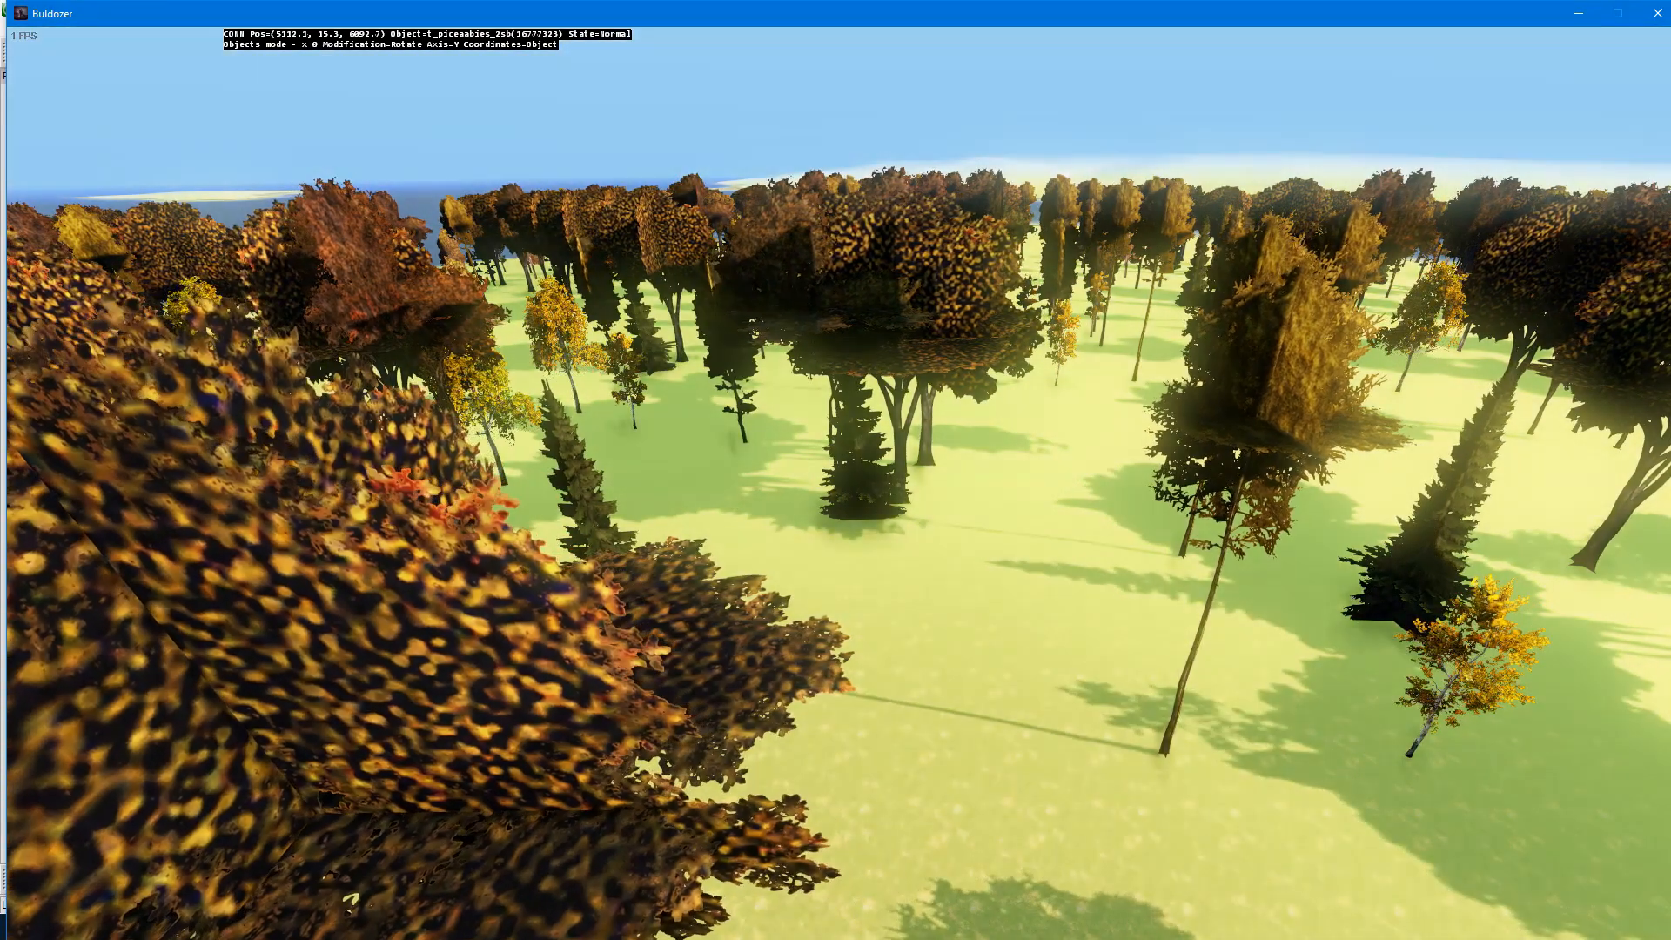
key(s)
key(z)
key(w)
key(q)
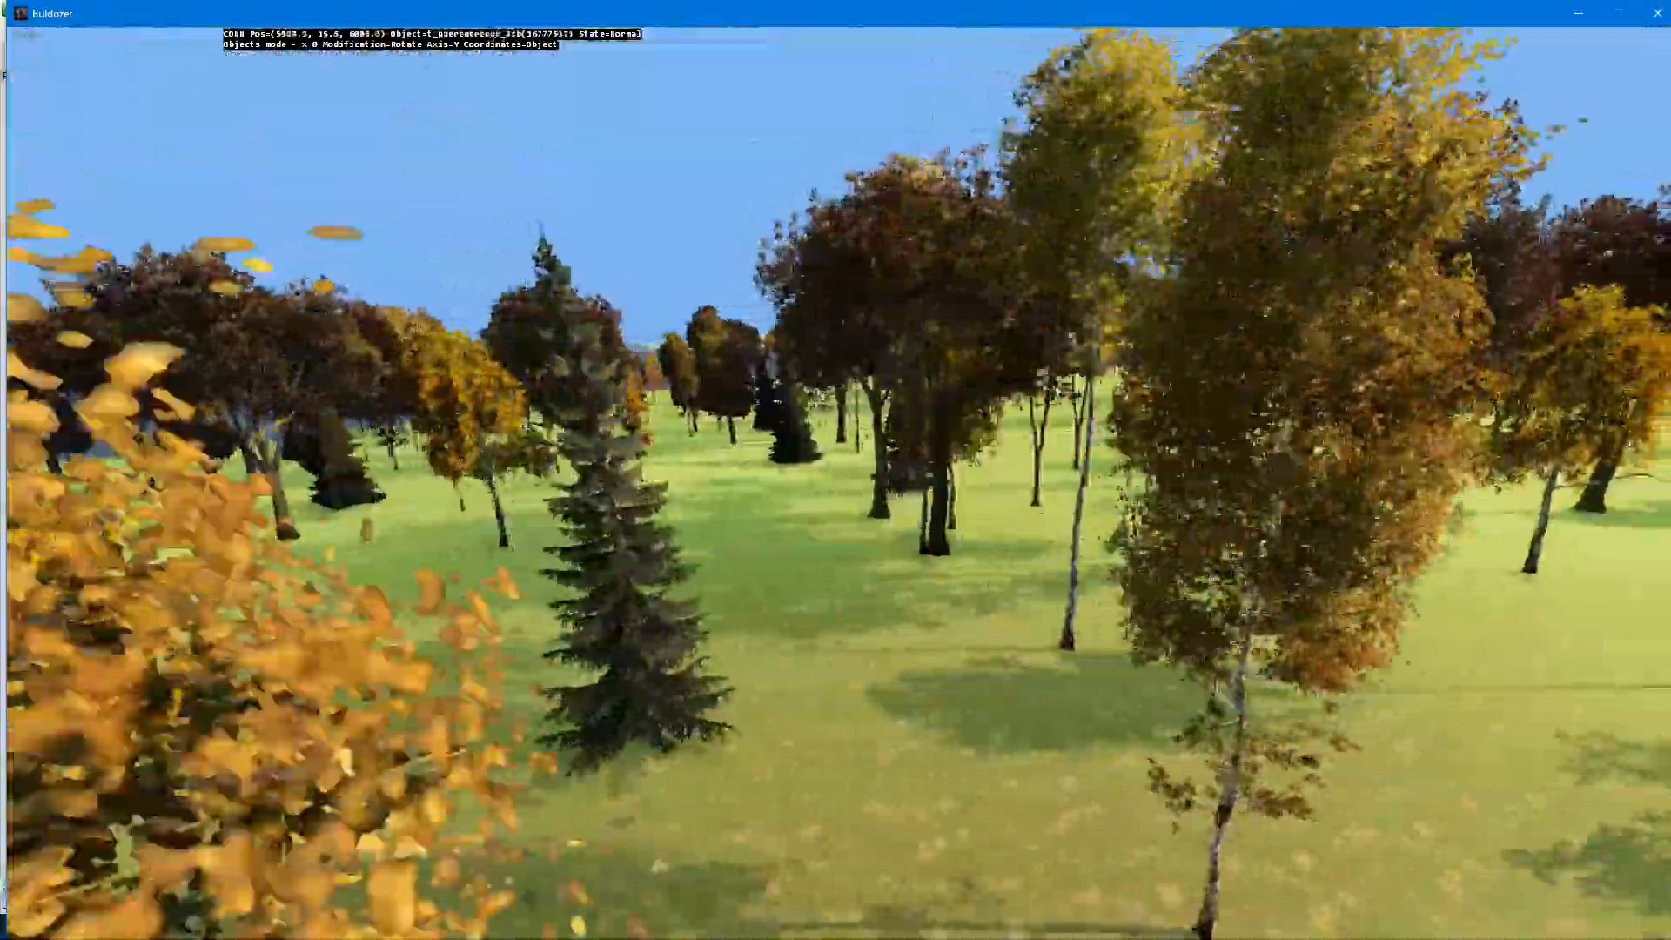
key(w)
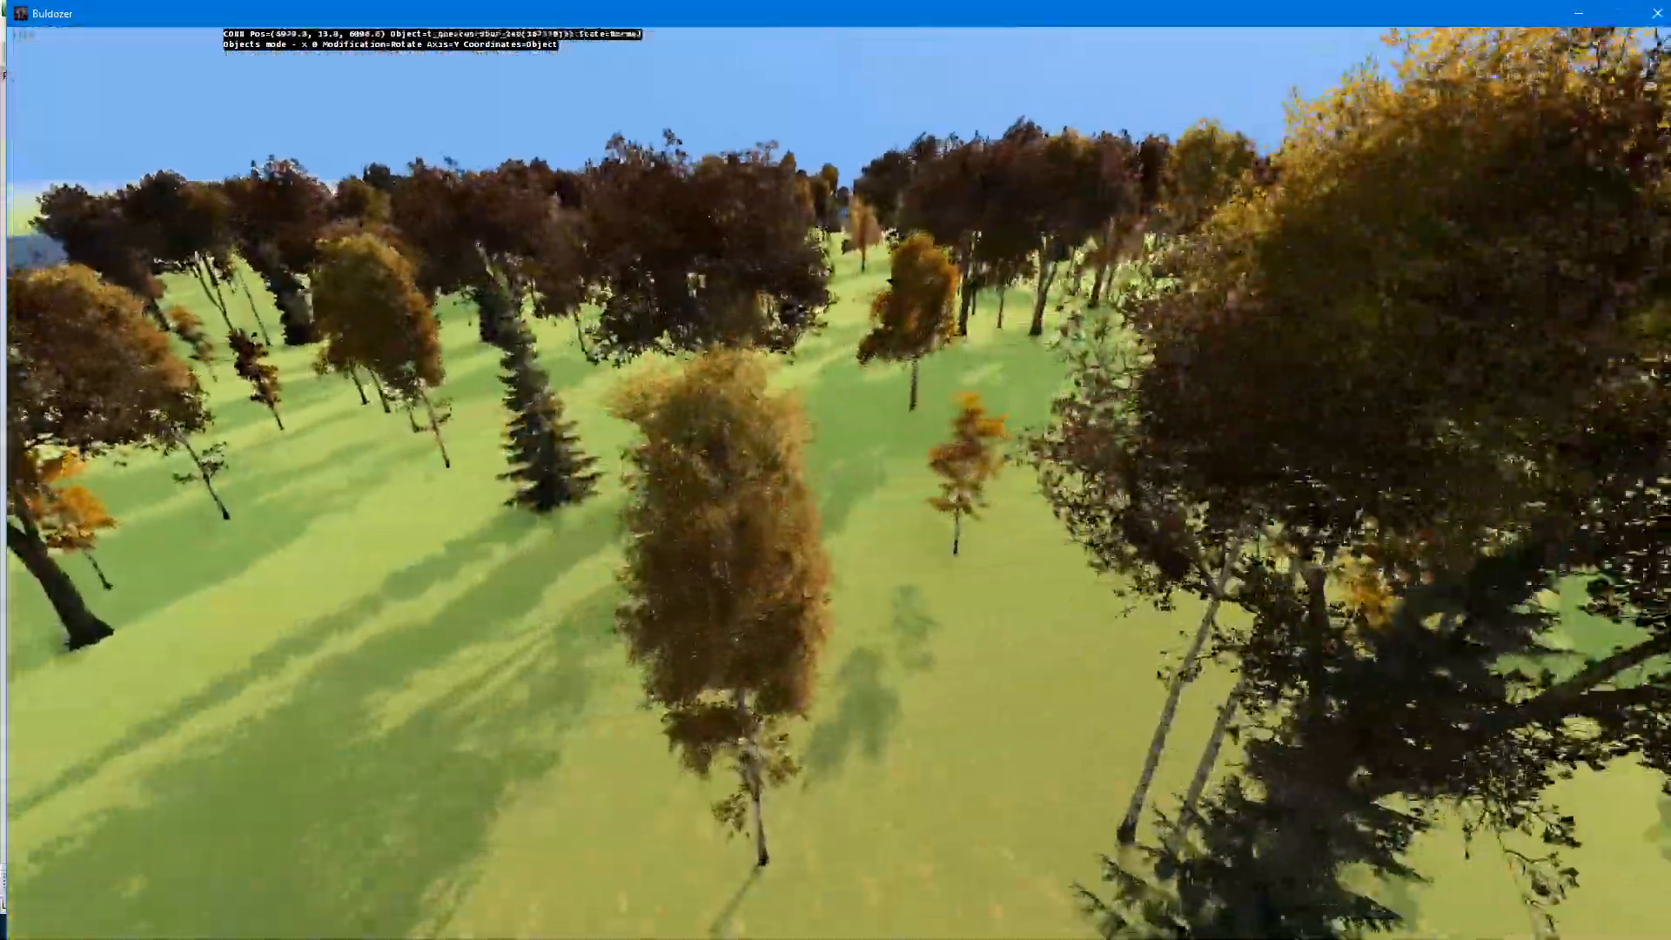
key(z)
key(w)
key(q)
key(w)
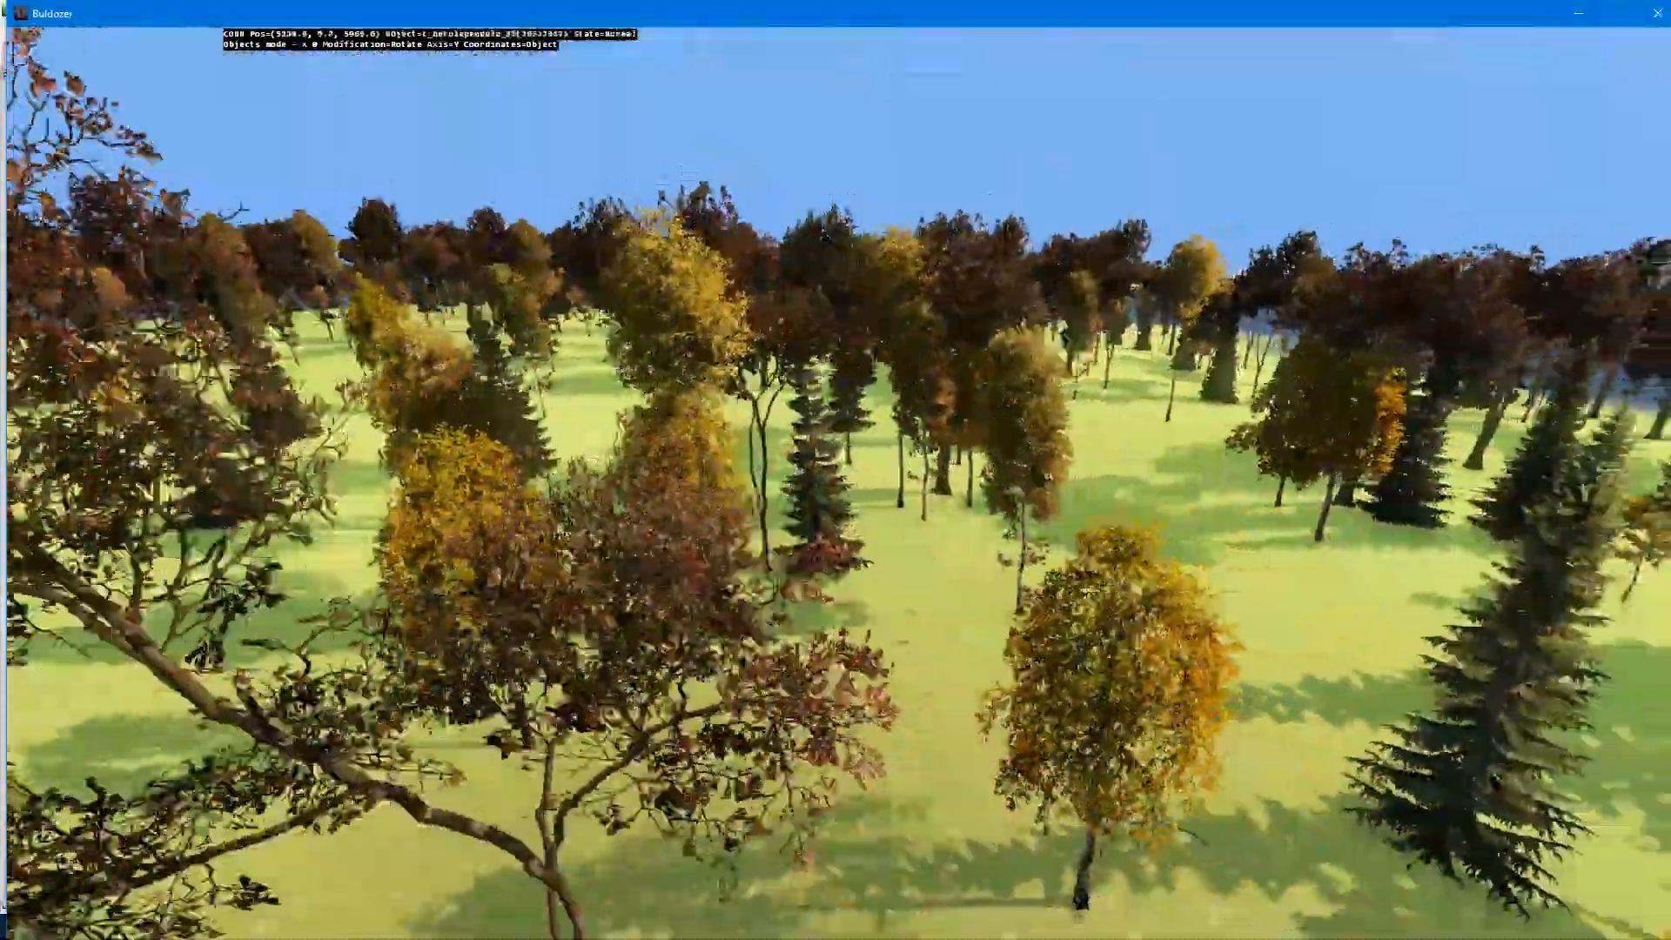
key(s)
key(s)
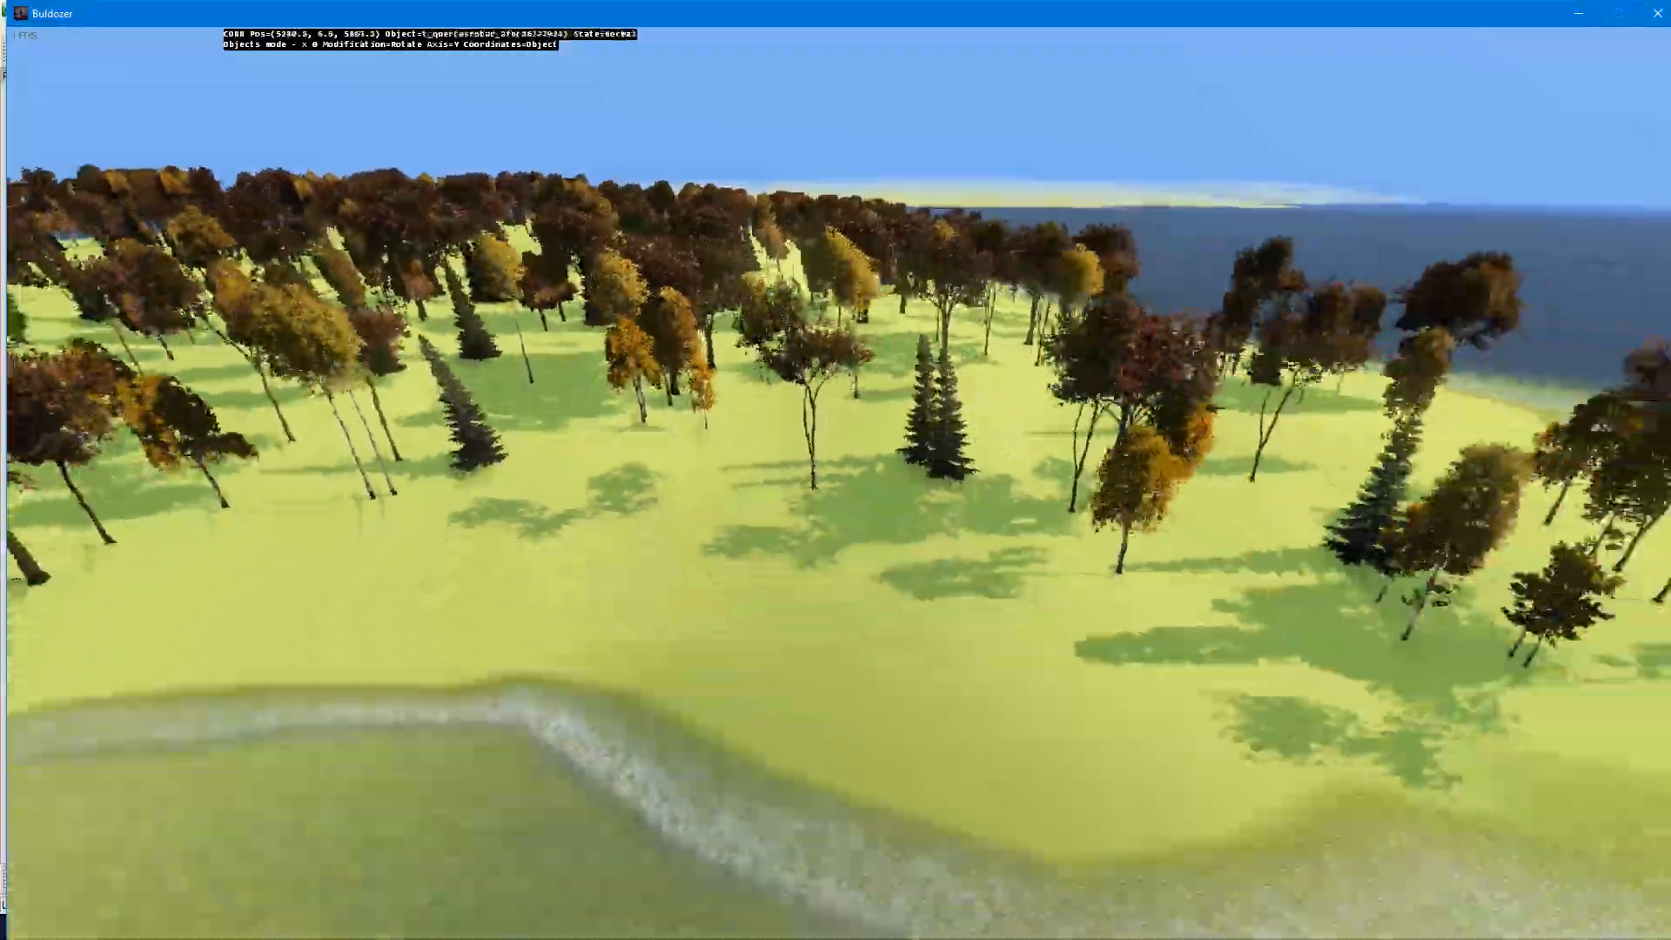
key(w)
Step: Select the lone spruce near the shoreline, move it slightly inland, and return to the Terrain Builder map
click(839, 483)
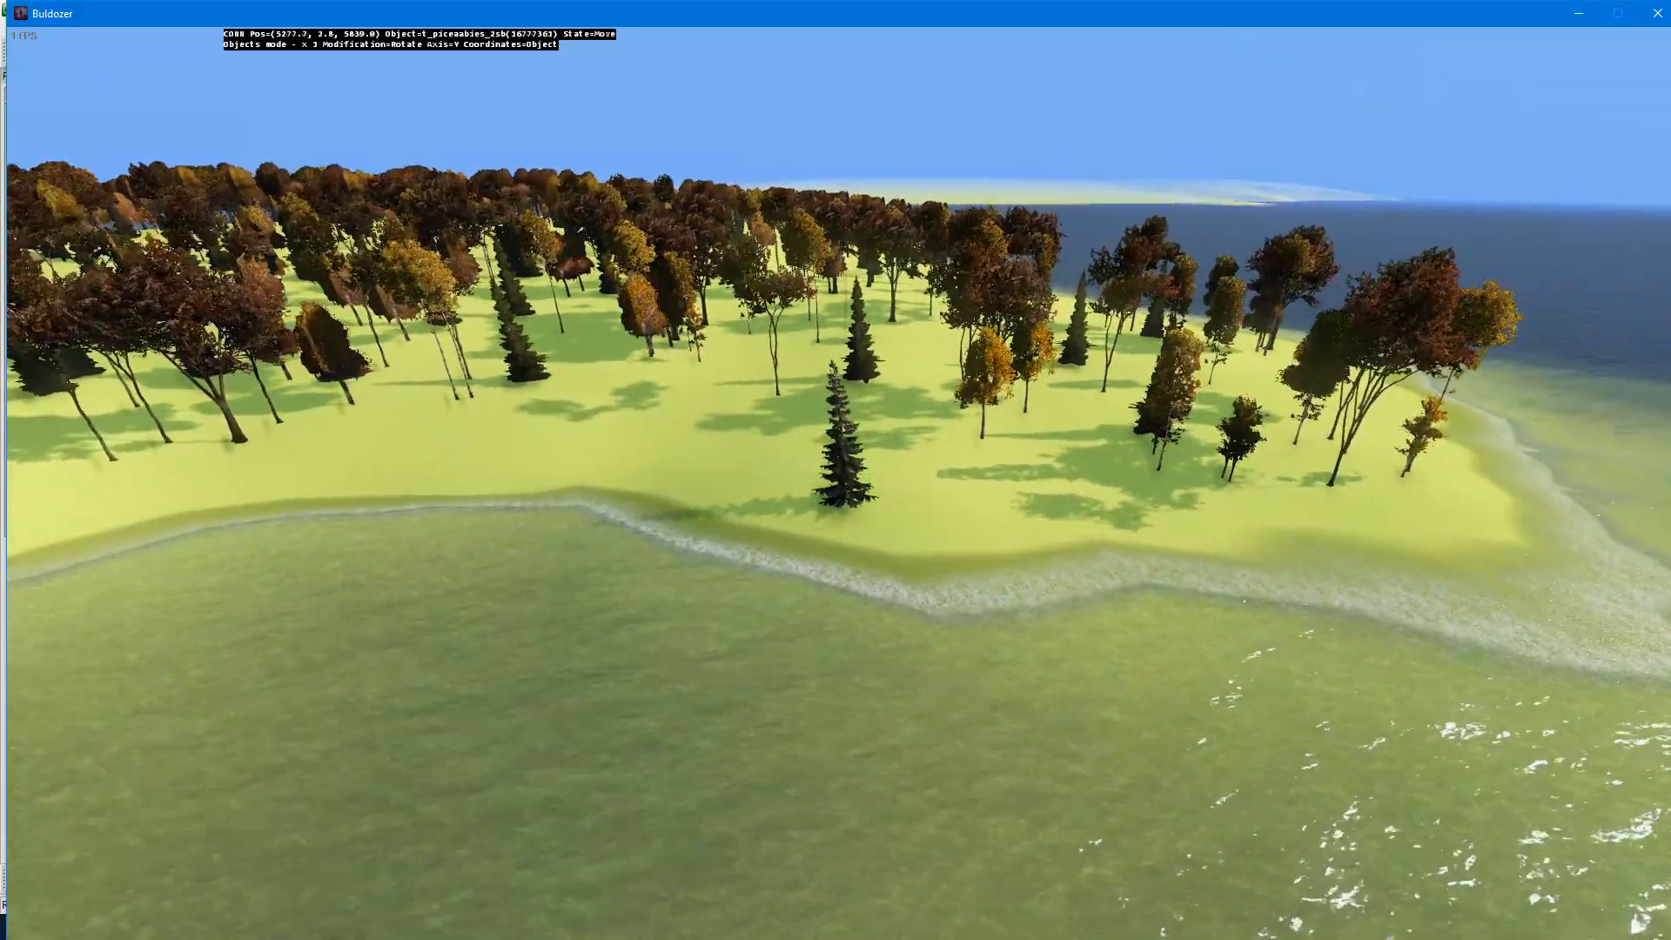
key(w)
key(r)
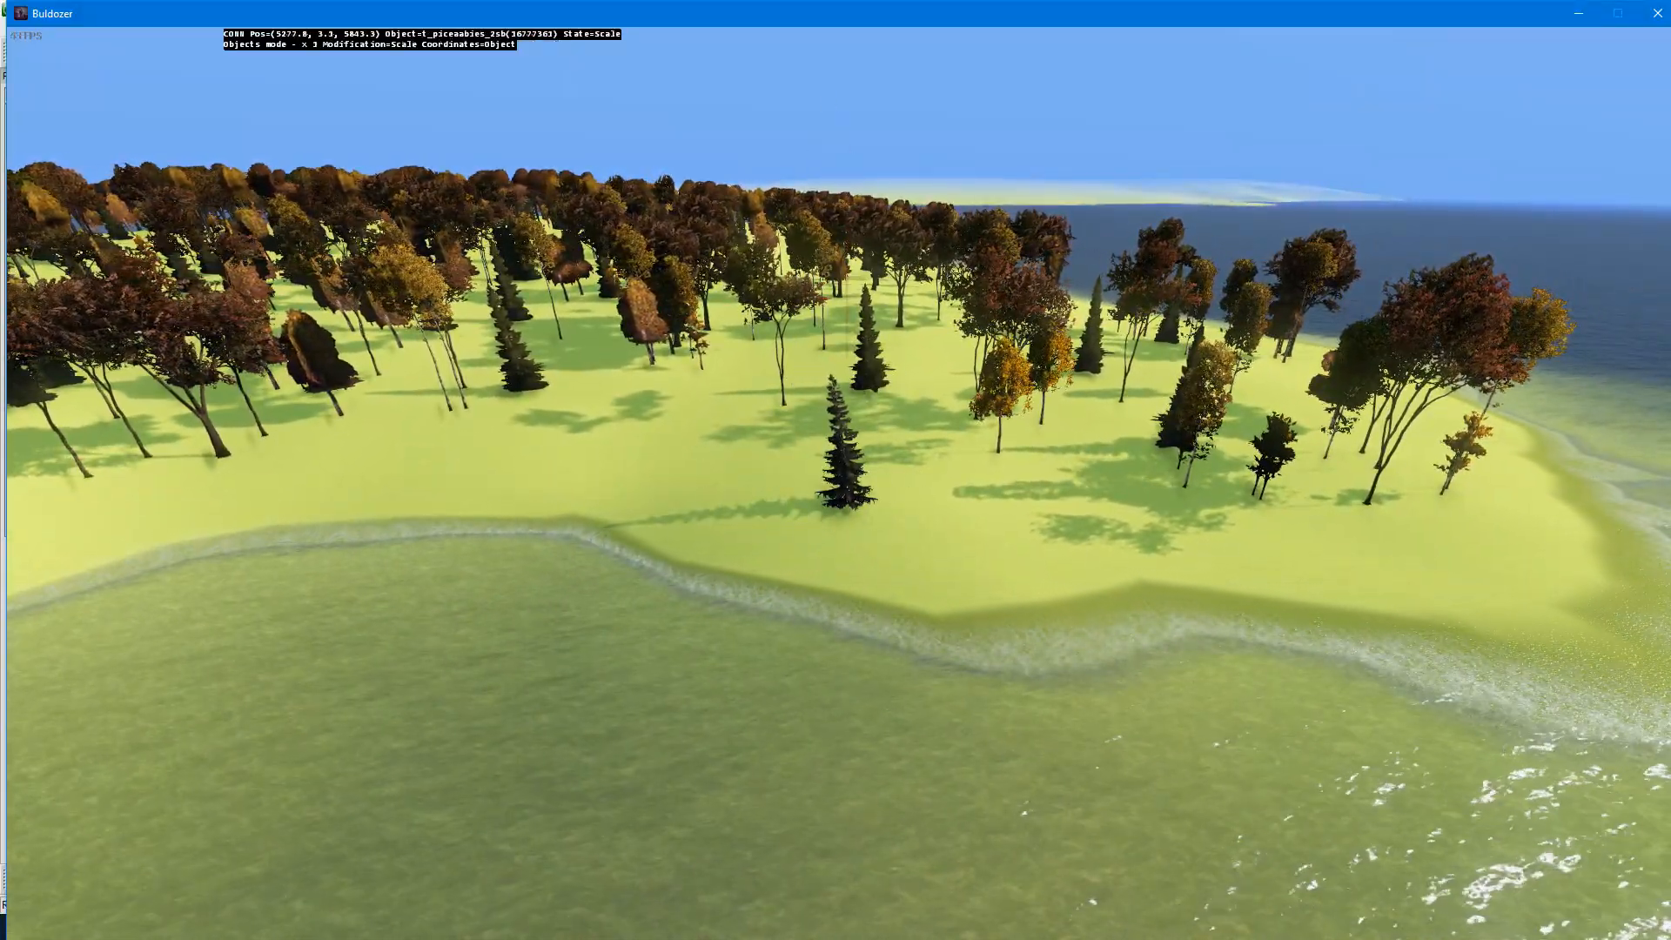
key(r)
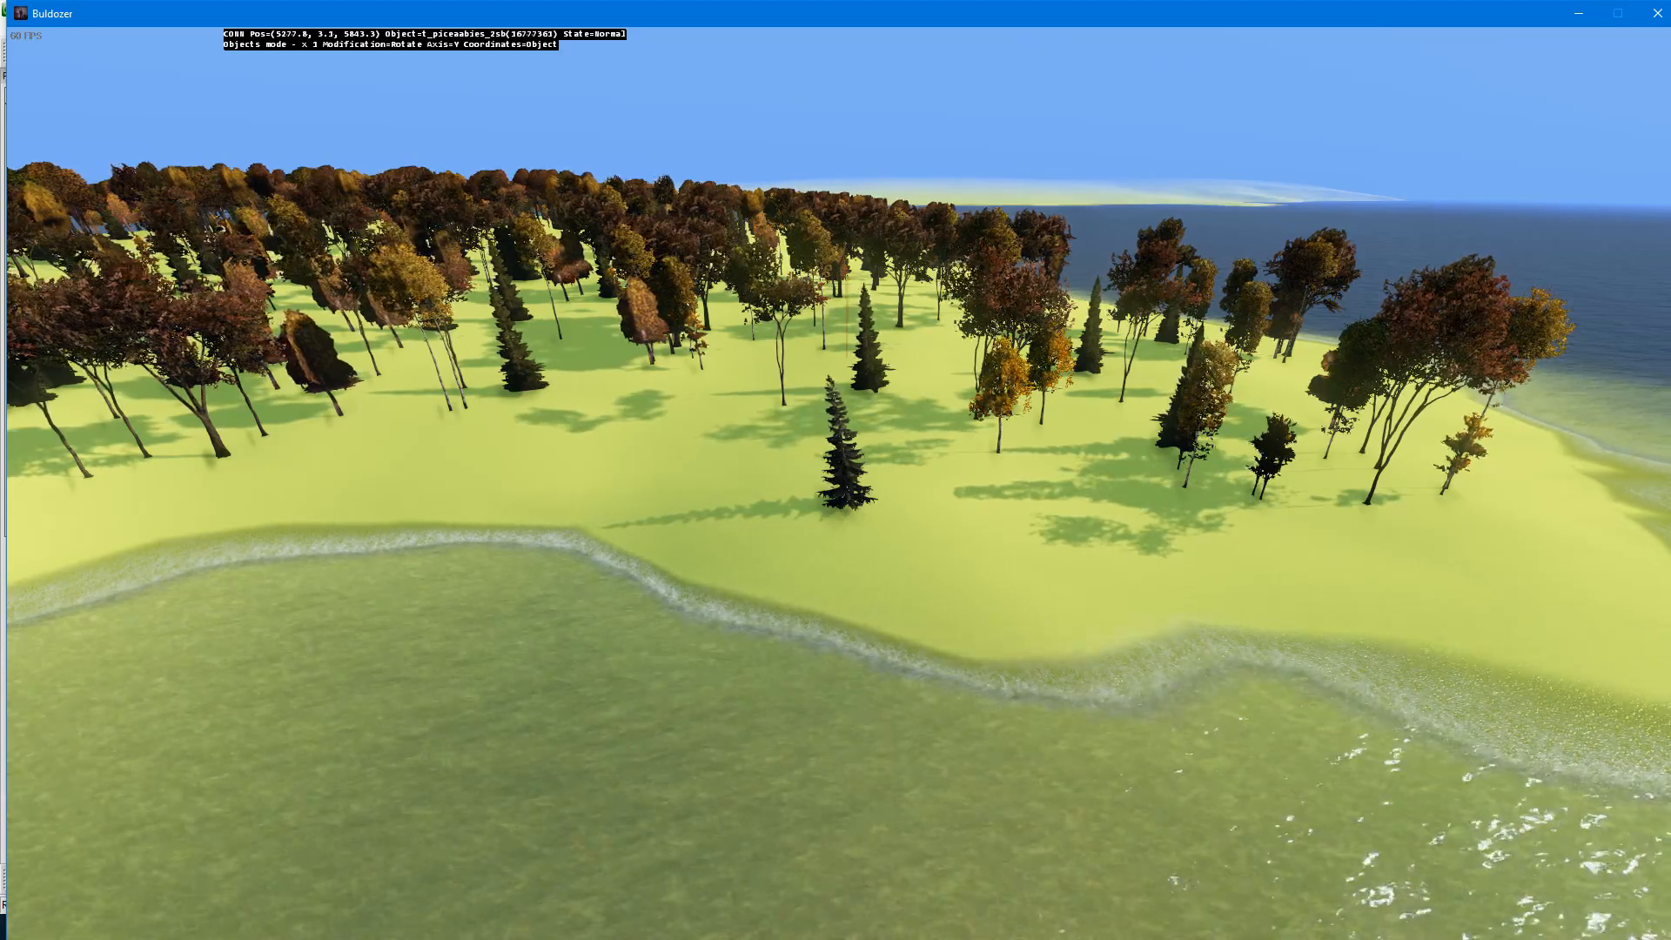
key(w)
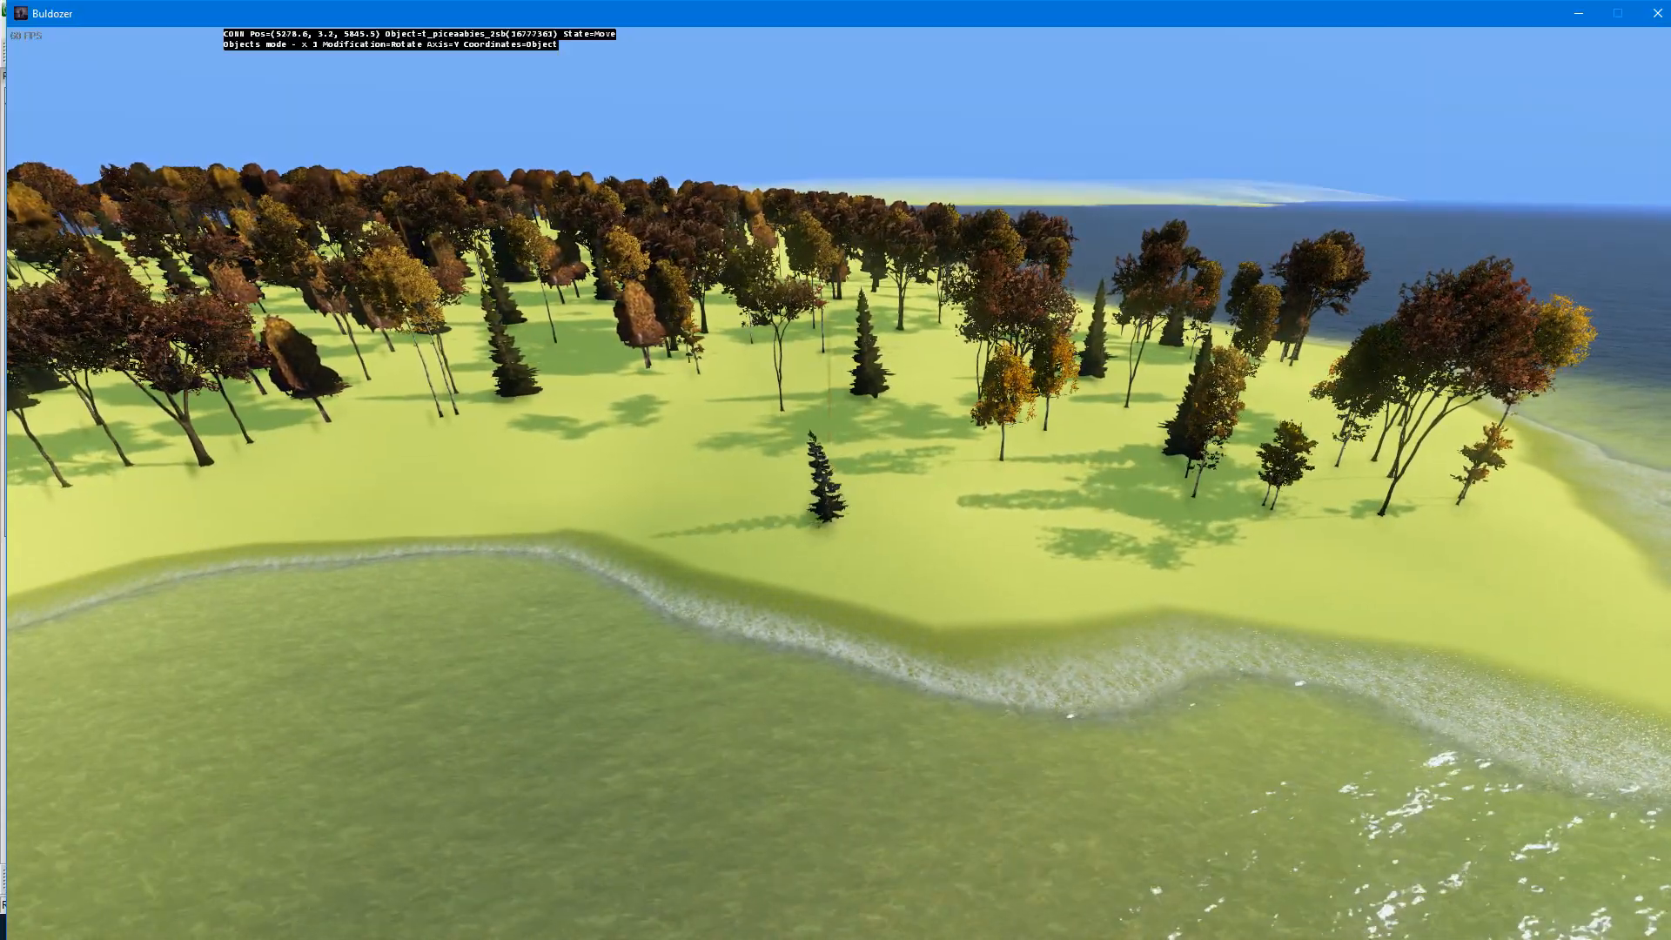
key(alt+Tab)
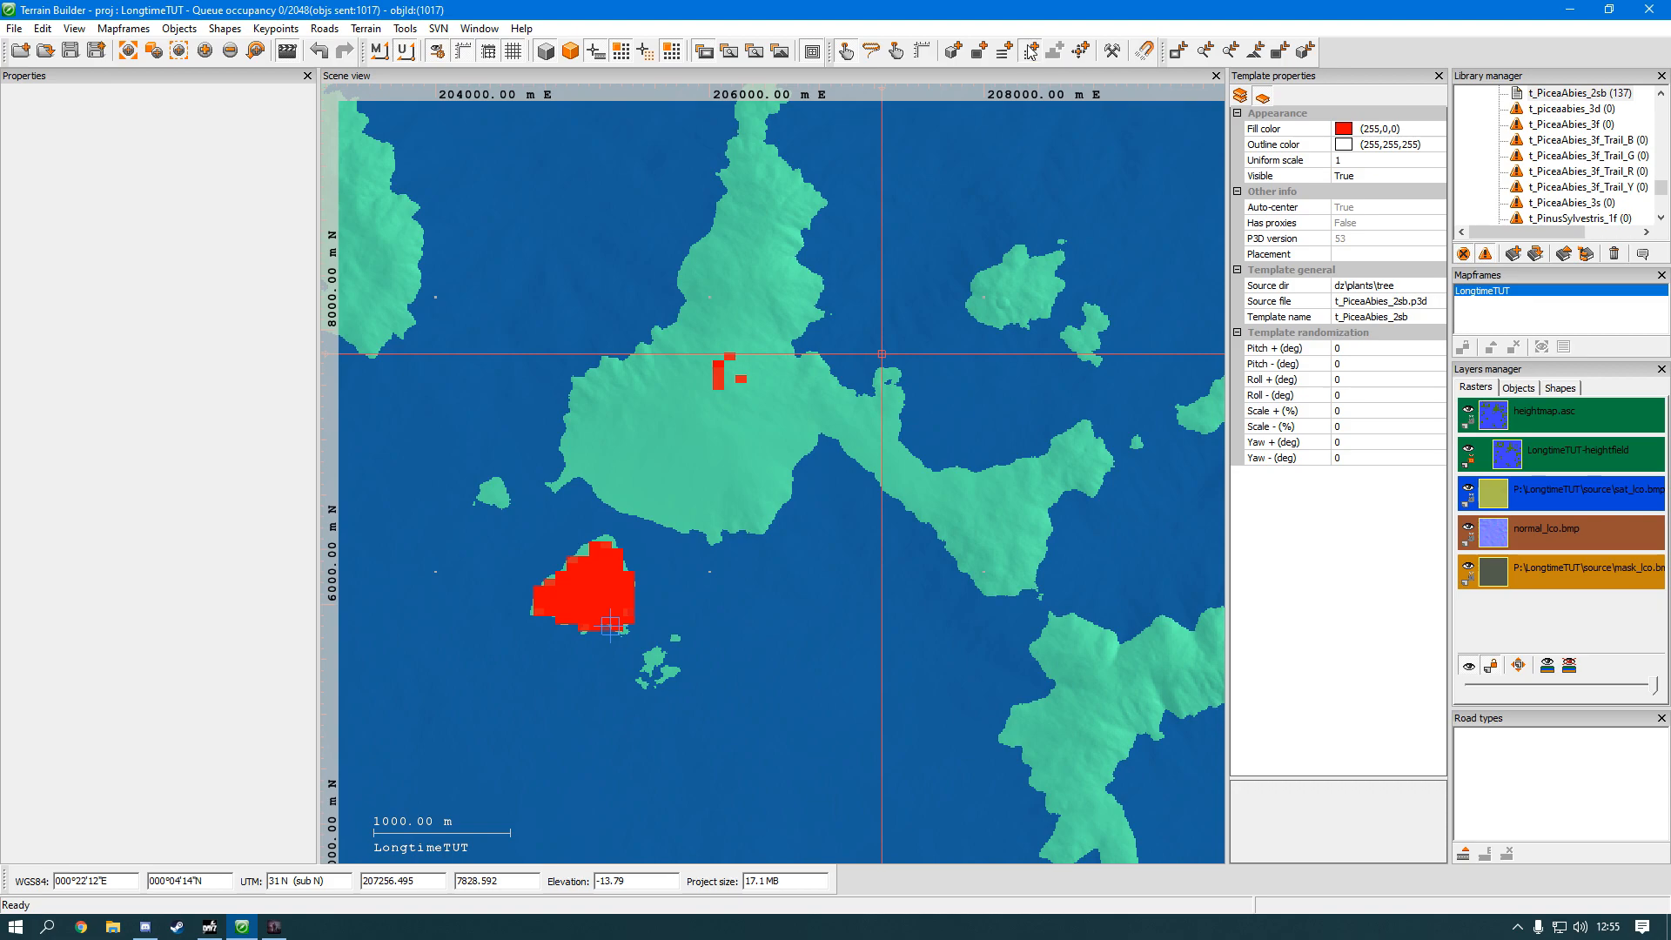
Step: Place three overlapping circular items on open ground near the main island's northeast coast
scroll(805, 308, up, 10)
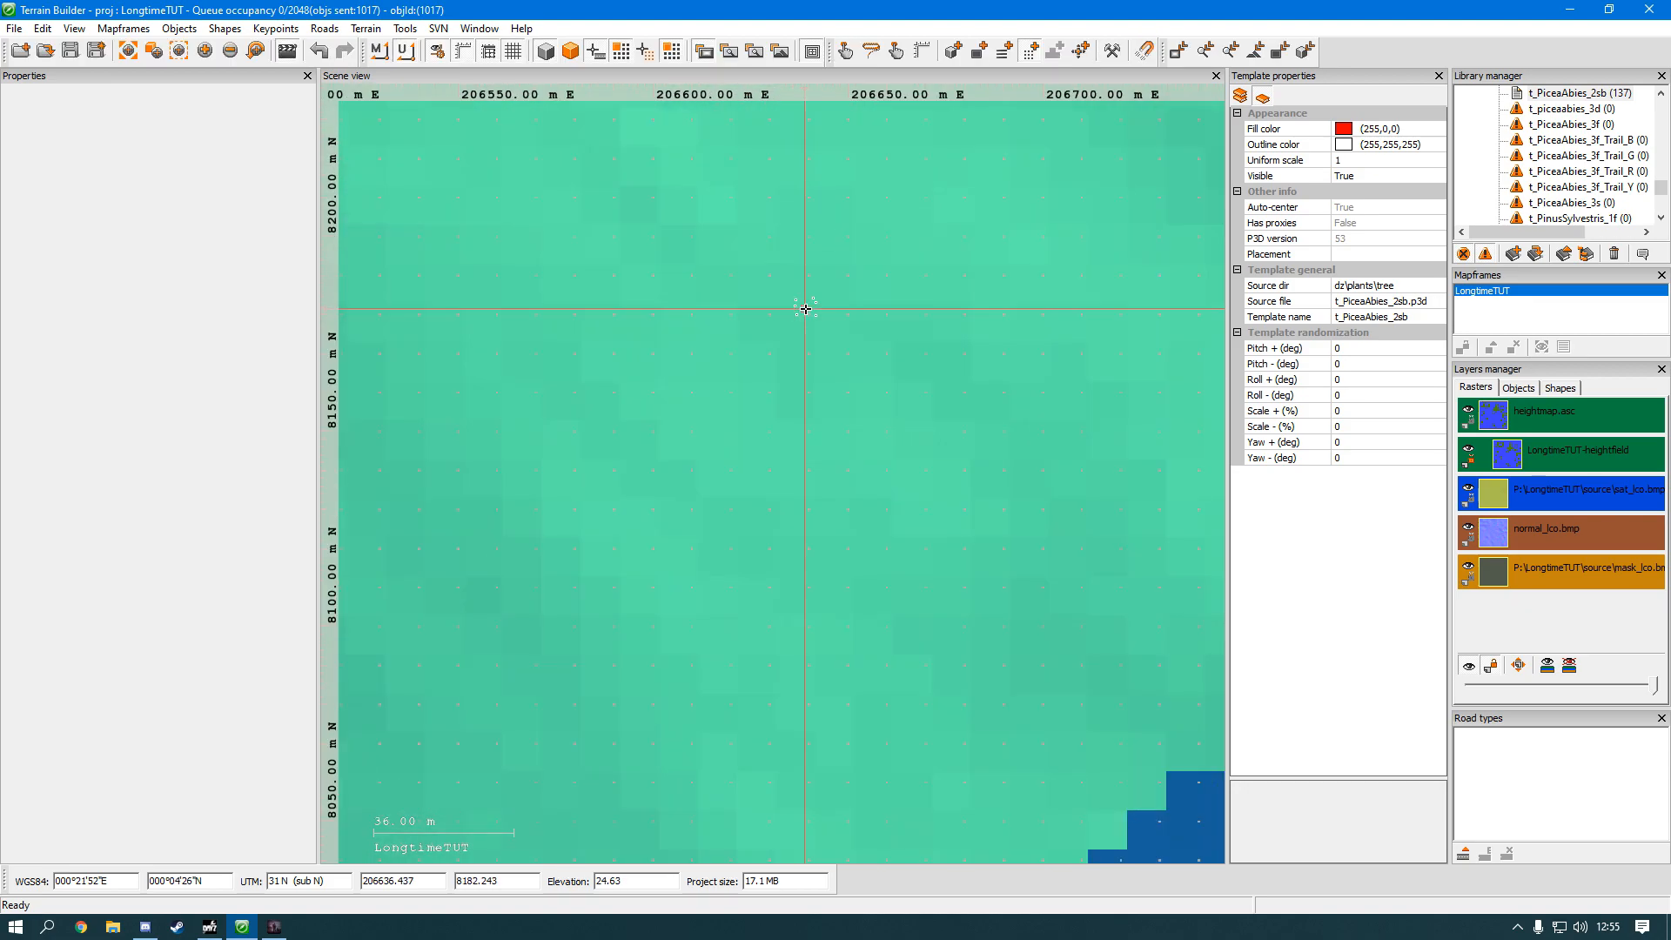
scroll(805, 308, up, 7)
click(805, 308)
scroll(966, 418, down, 3)
click(1022, 363)
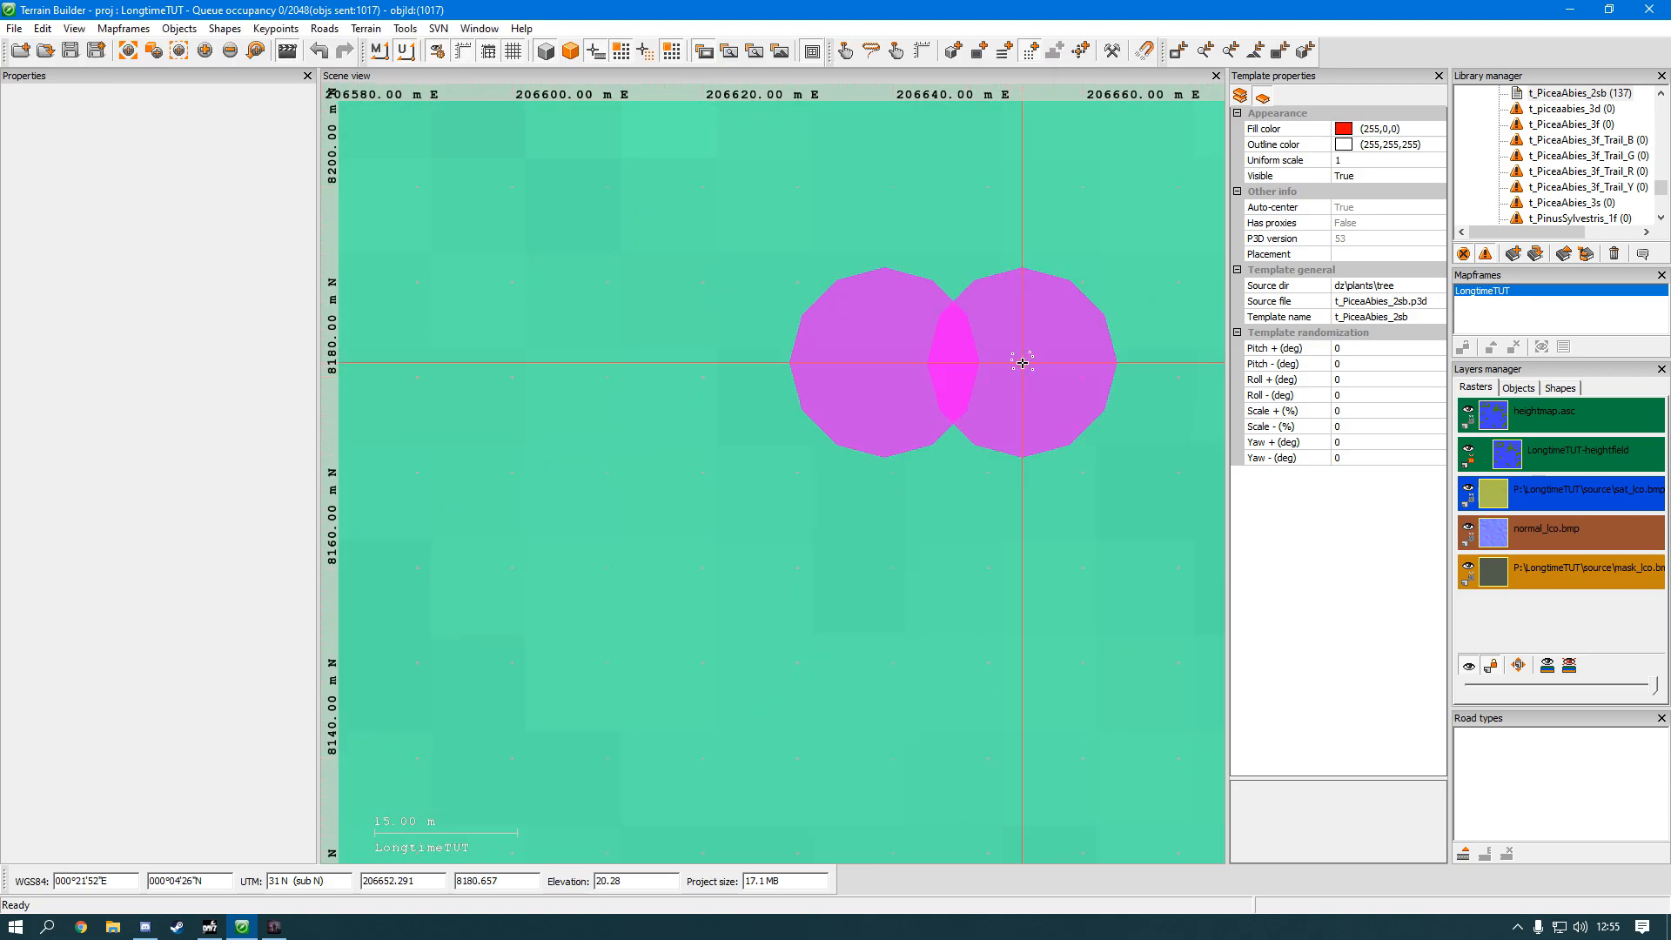
scroll(1088, 270, down, 3)
click(1063, 261)
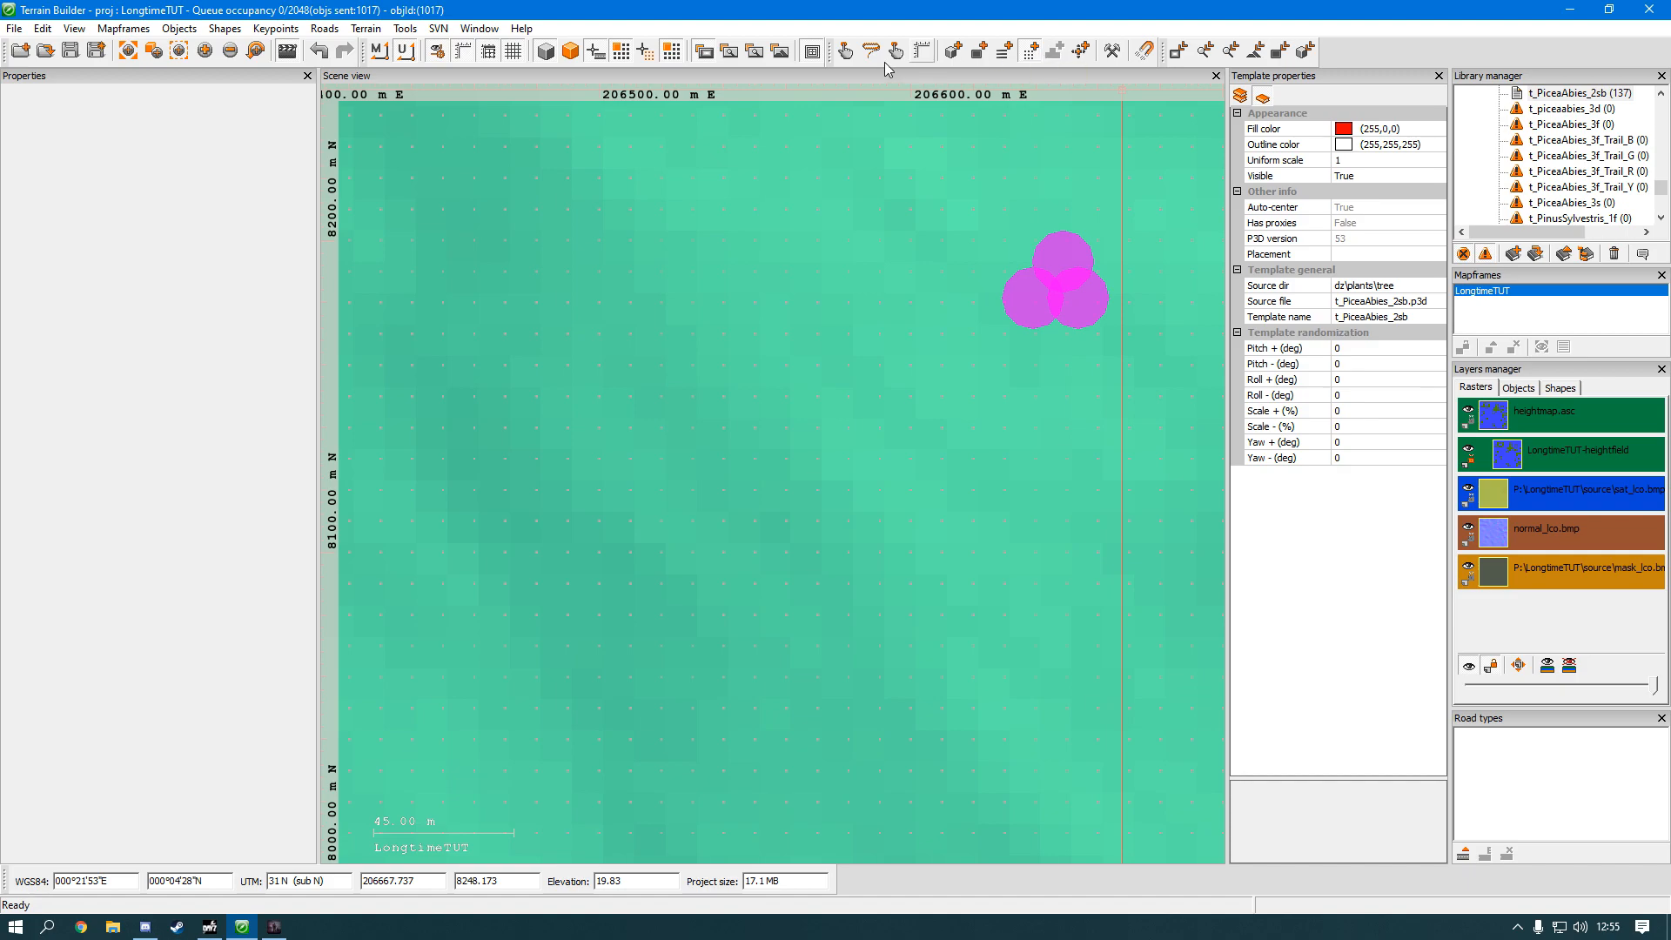
Step: Select the three overlapping circular items and delete them
drag(1116, 355, 909, 119)
drag(937, 176, 1131, 452)
key(Delete)
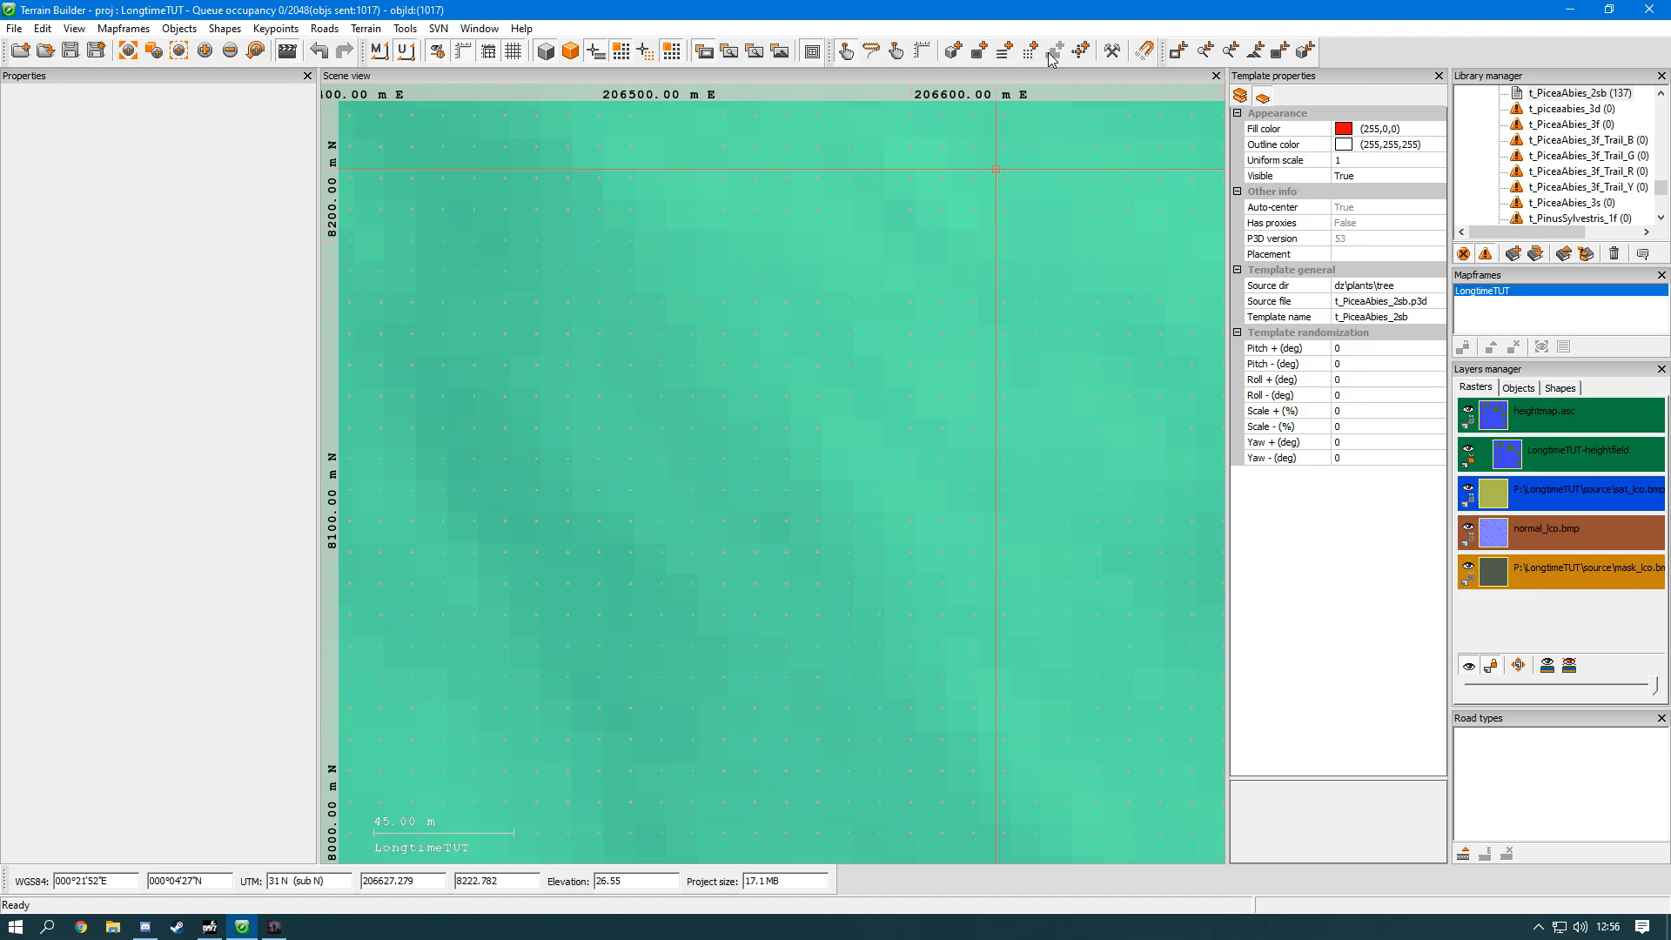
Step: Switch to terrain editing and select a large rectangular block of vertices in the sea near the map's northeast corner
click(1114, 50)
scroll(1111, 175, down, 5)
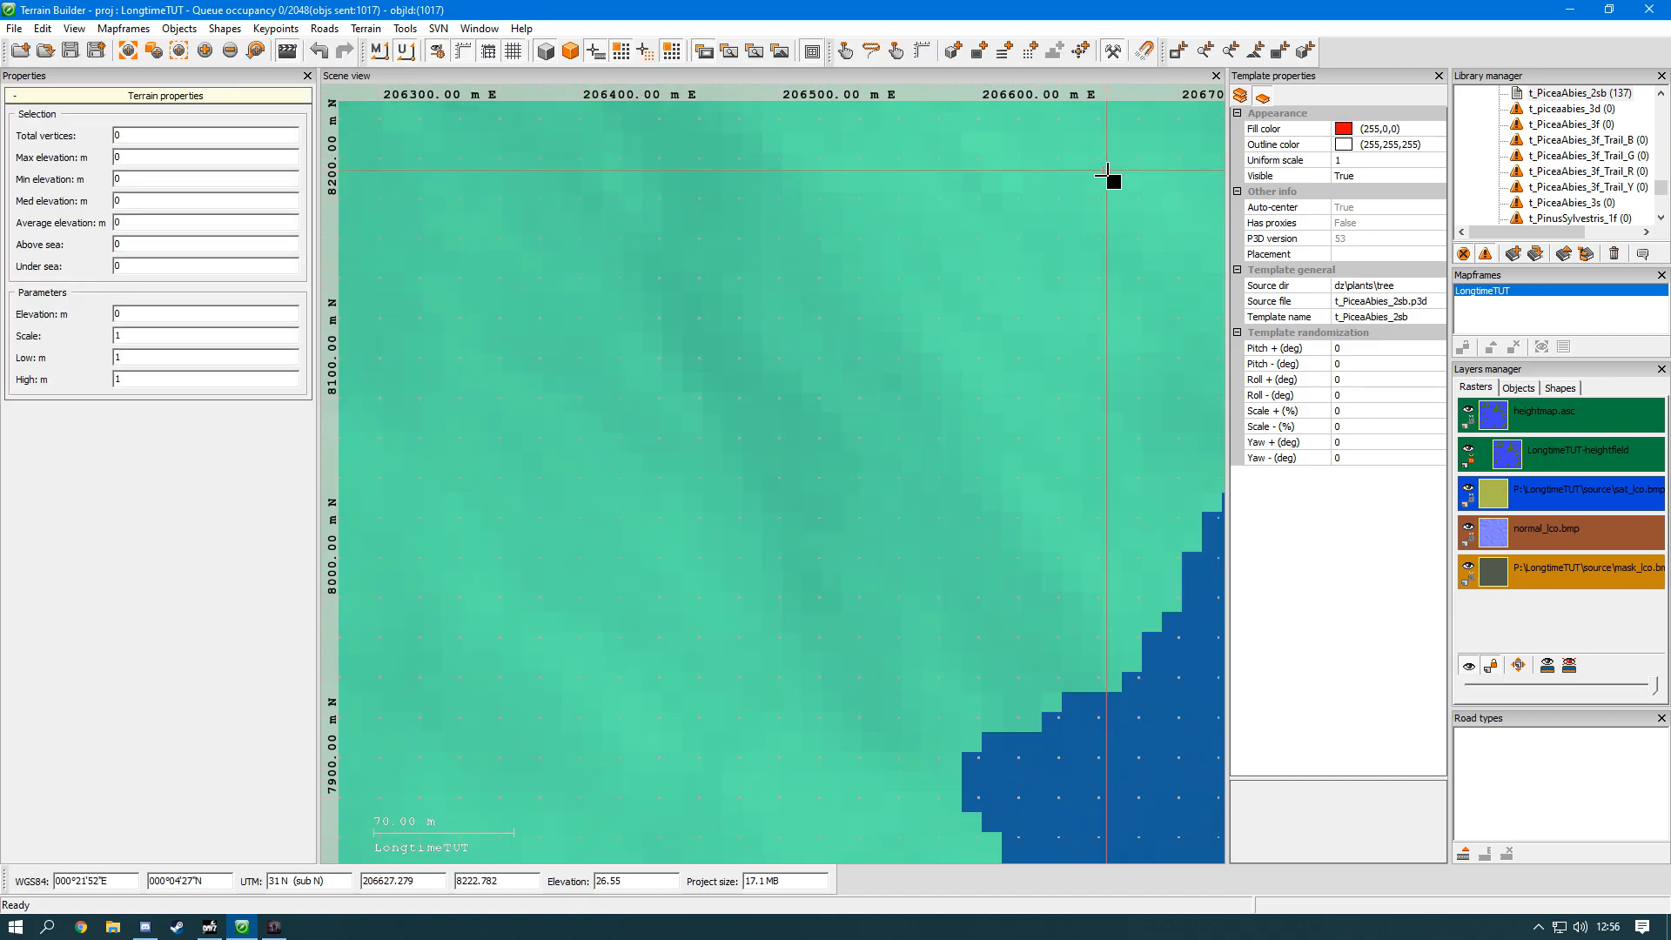
scroll(1135, 162, down, 3)
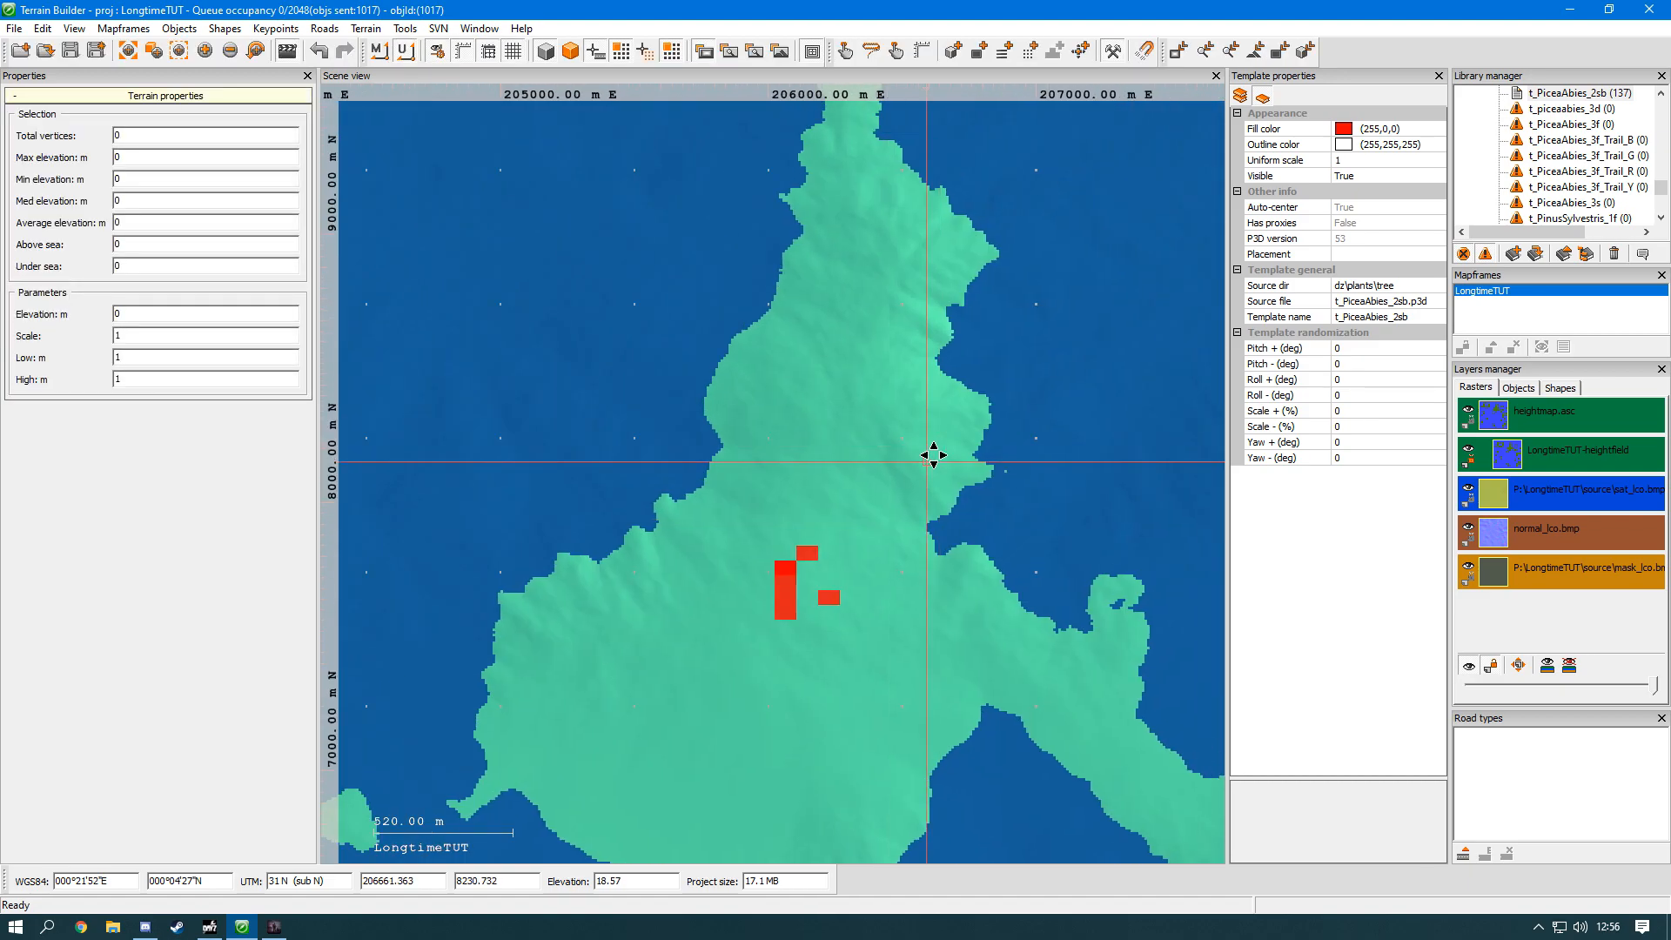
scroll(772, 384, down, 2)
scroll(914, 373, up, 3)
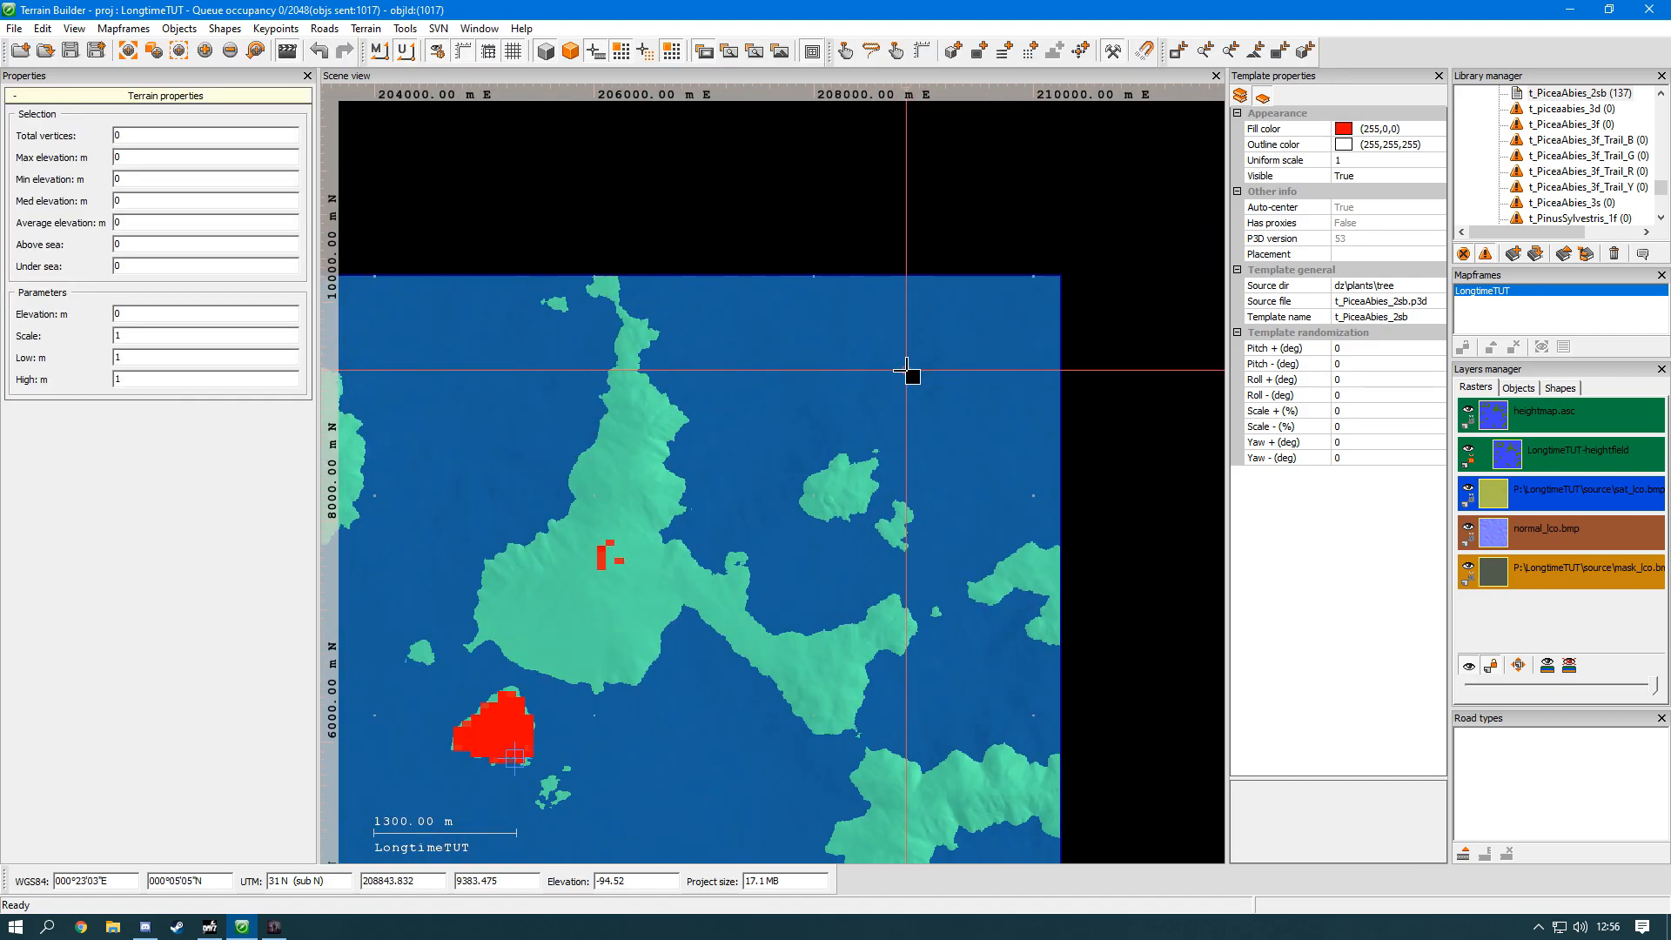
scroll(899, 407, up, 10)
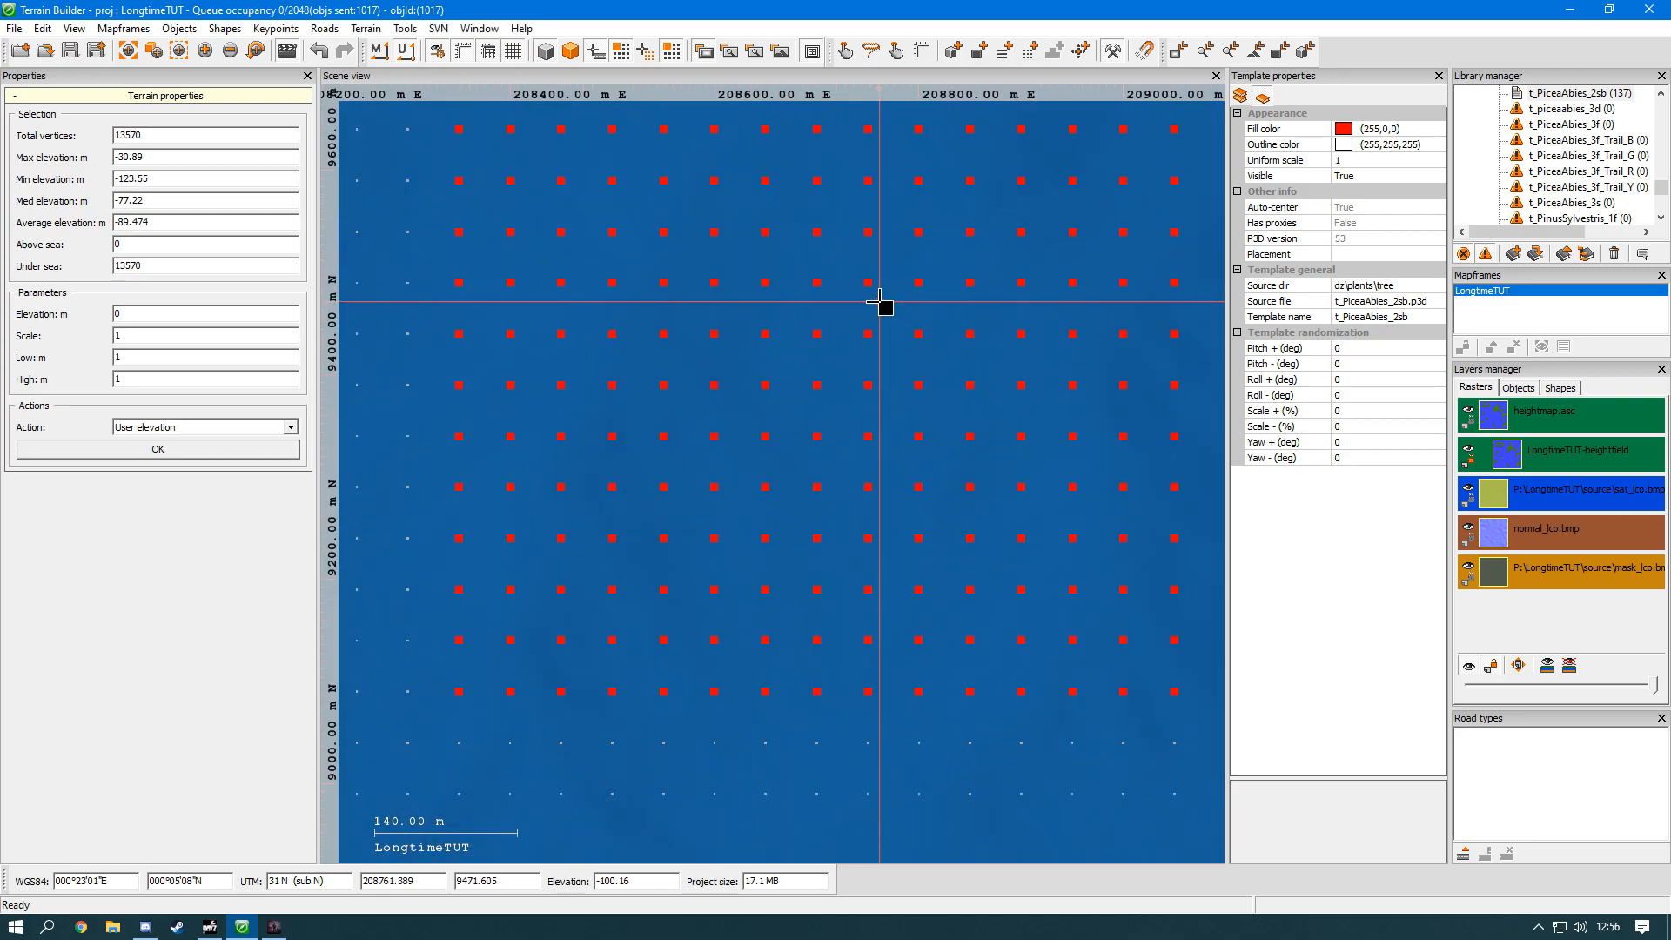
Step: Apply the User elevation action at 0 m to the selected block of sea vertices
scroll(881, 301, up, 8)
scroll(884, 294, up, 6)
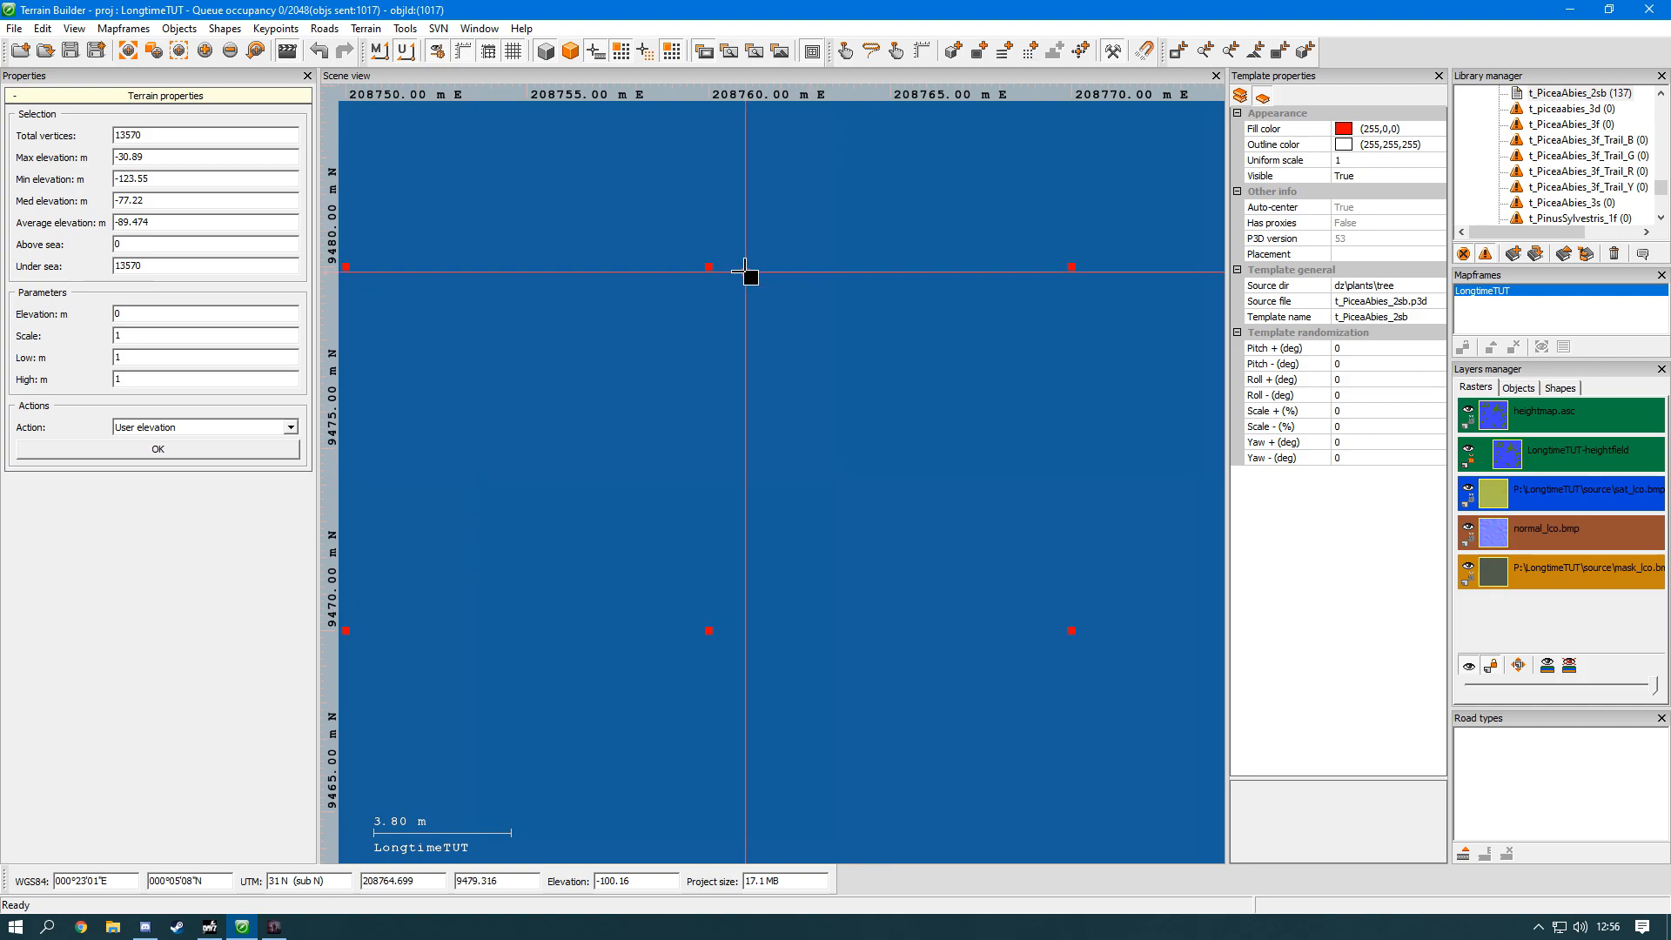
scroll(638, 324, down, 20)
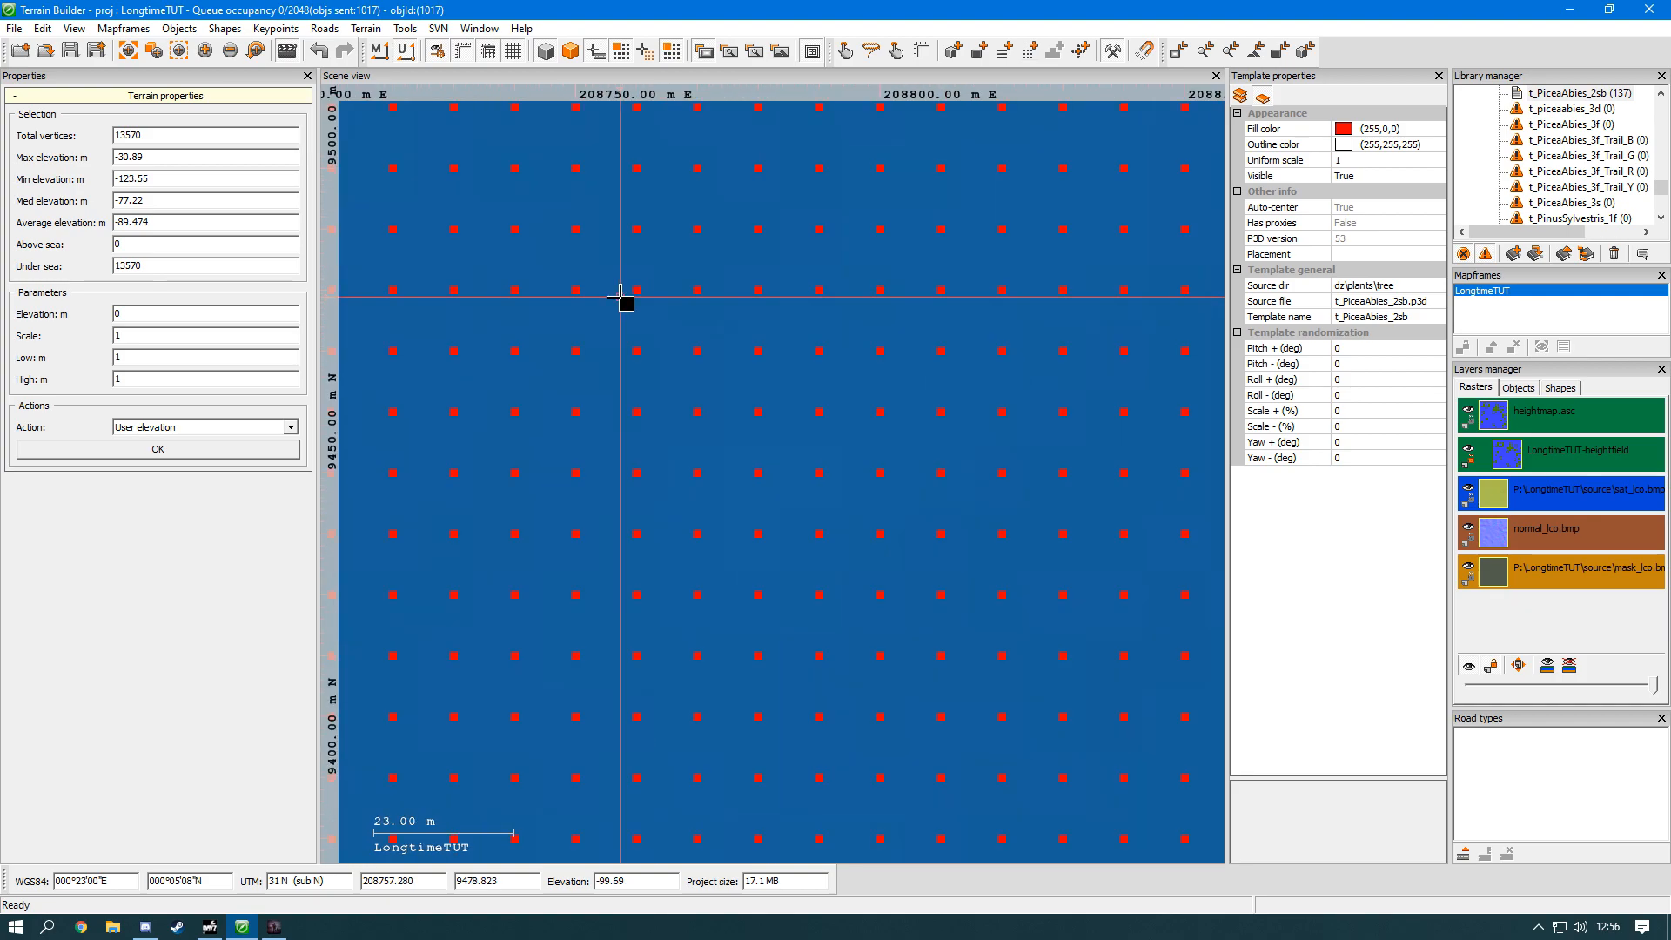
scroll(638, 324, down, 4)
scroll(638, 323, up, 6)
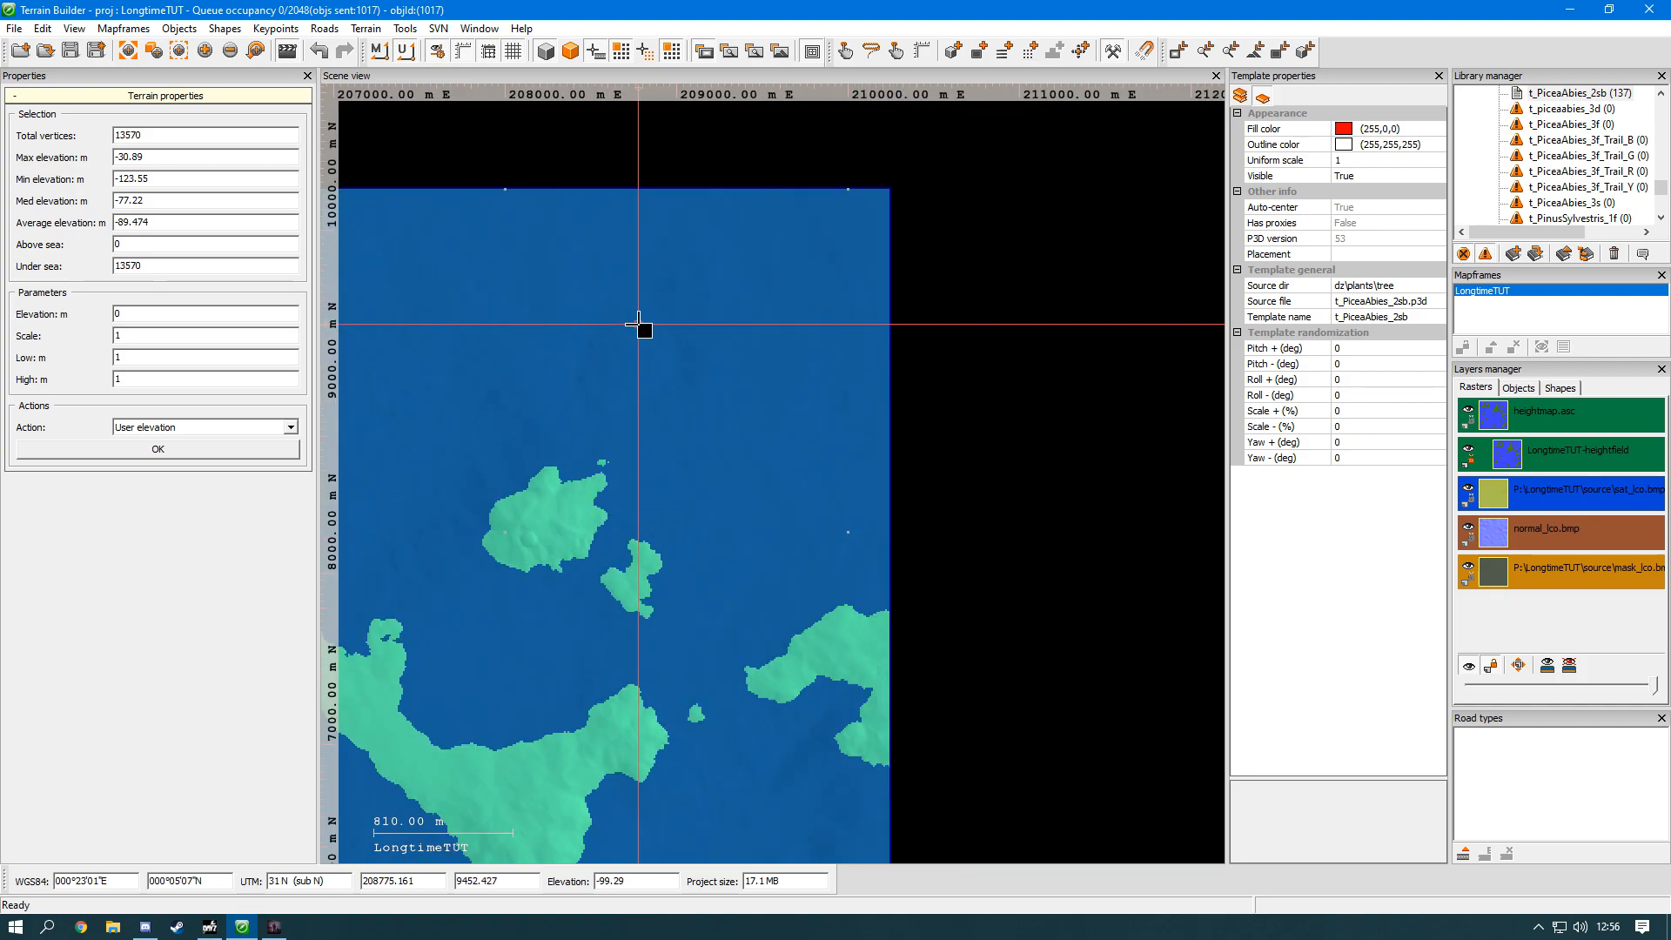
middle_drag(638, 324, 707, 471)
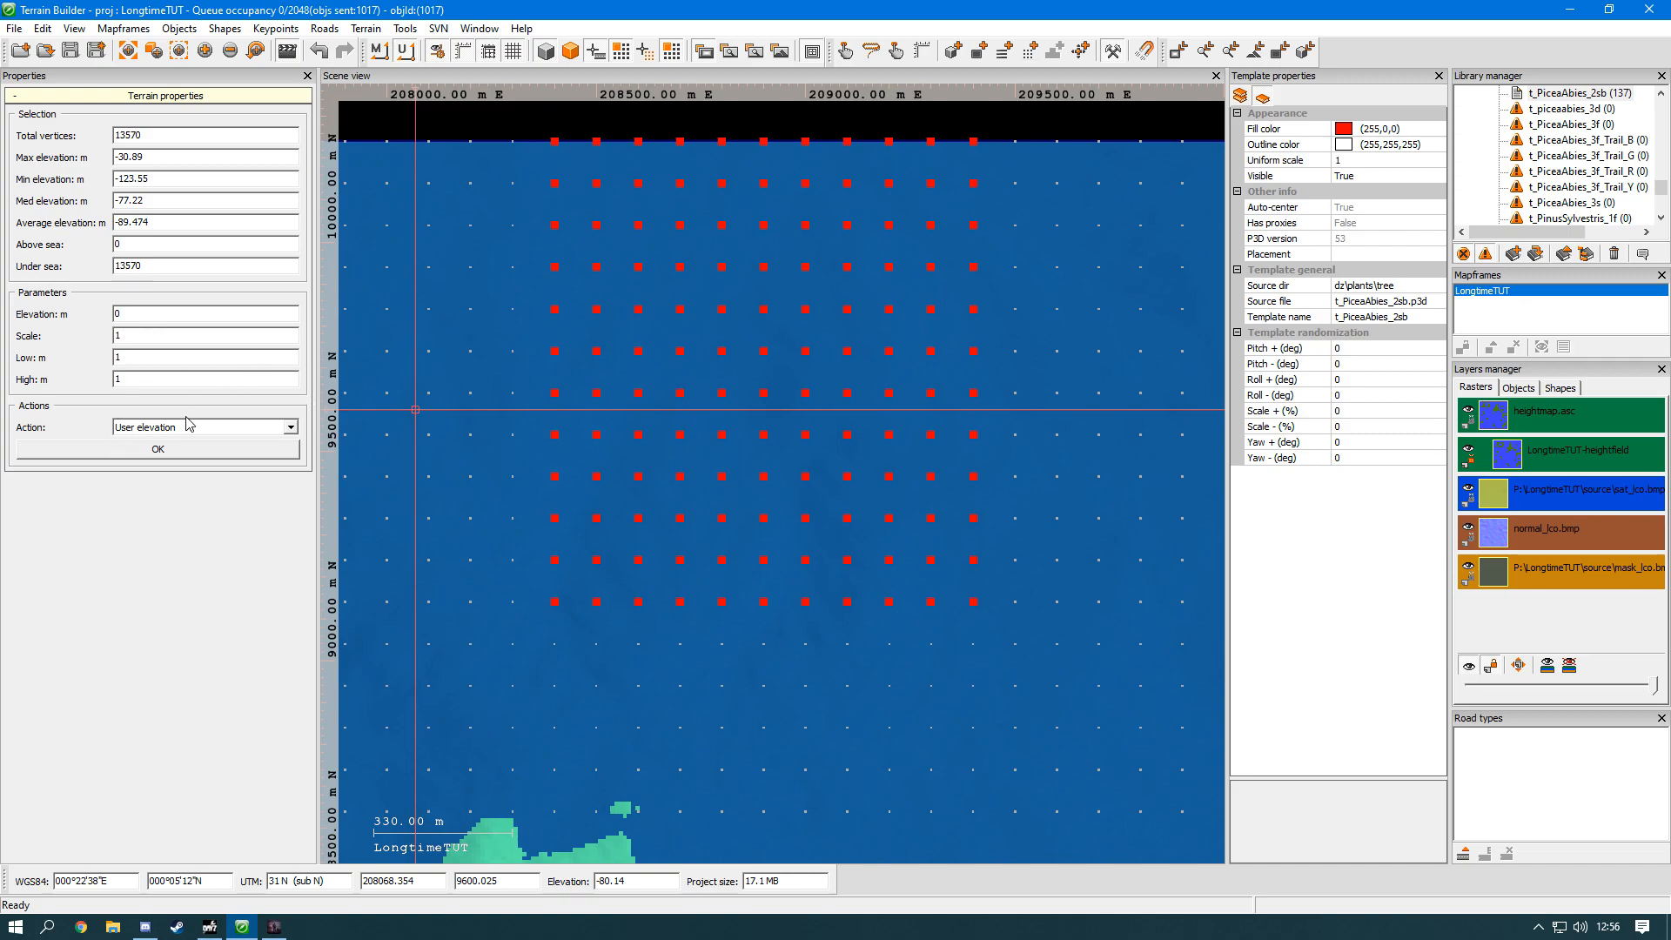
click(175, 450)
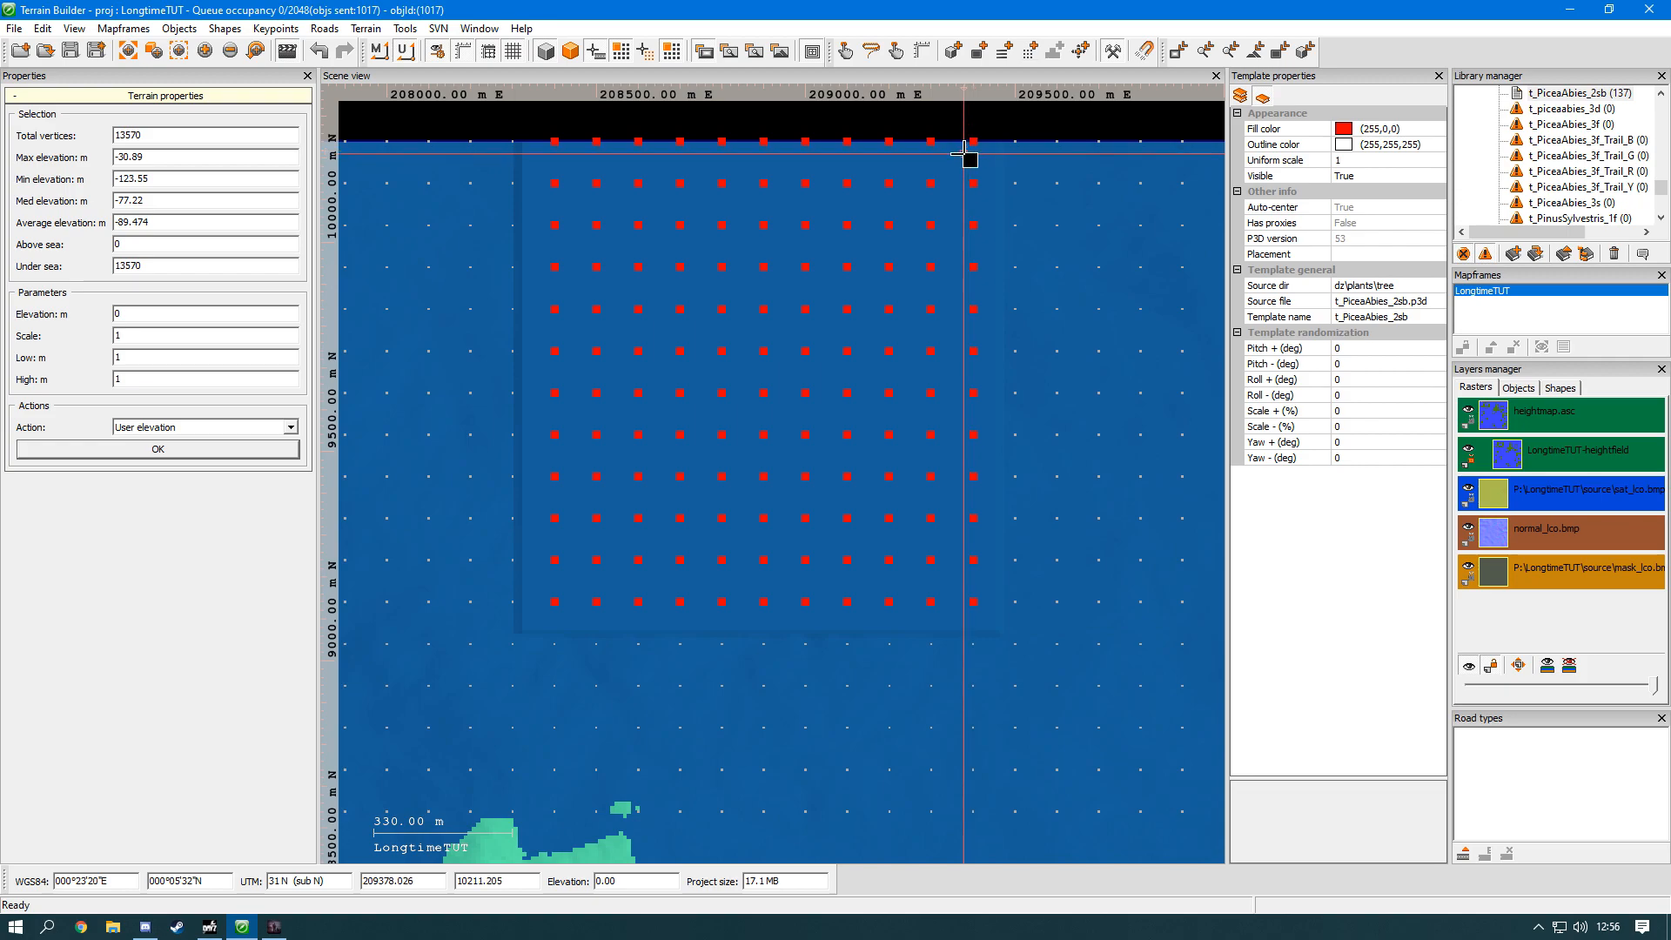
Step: Select the vertices covering most of the small island south of the flattened block and apply the Smooth action to them
click(239, 428)
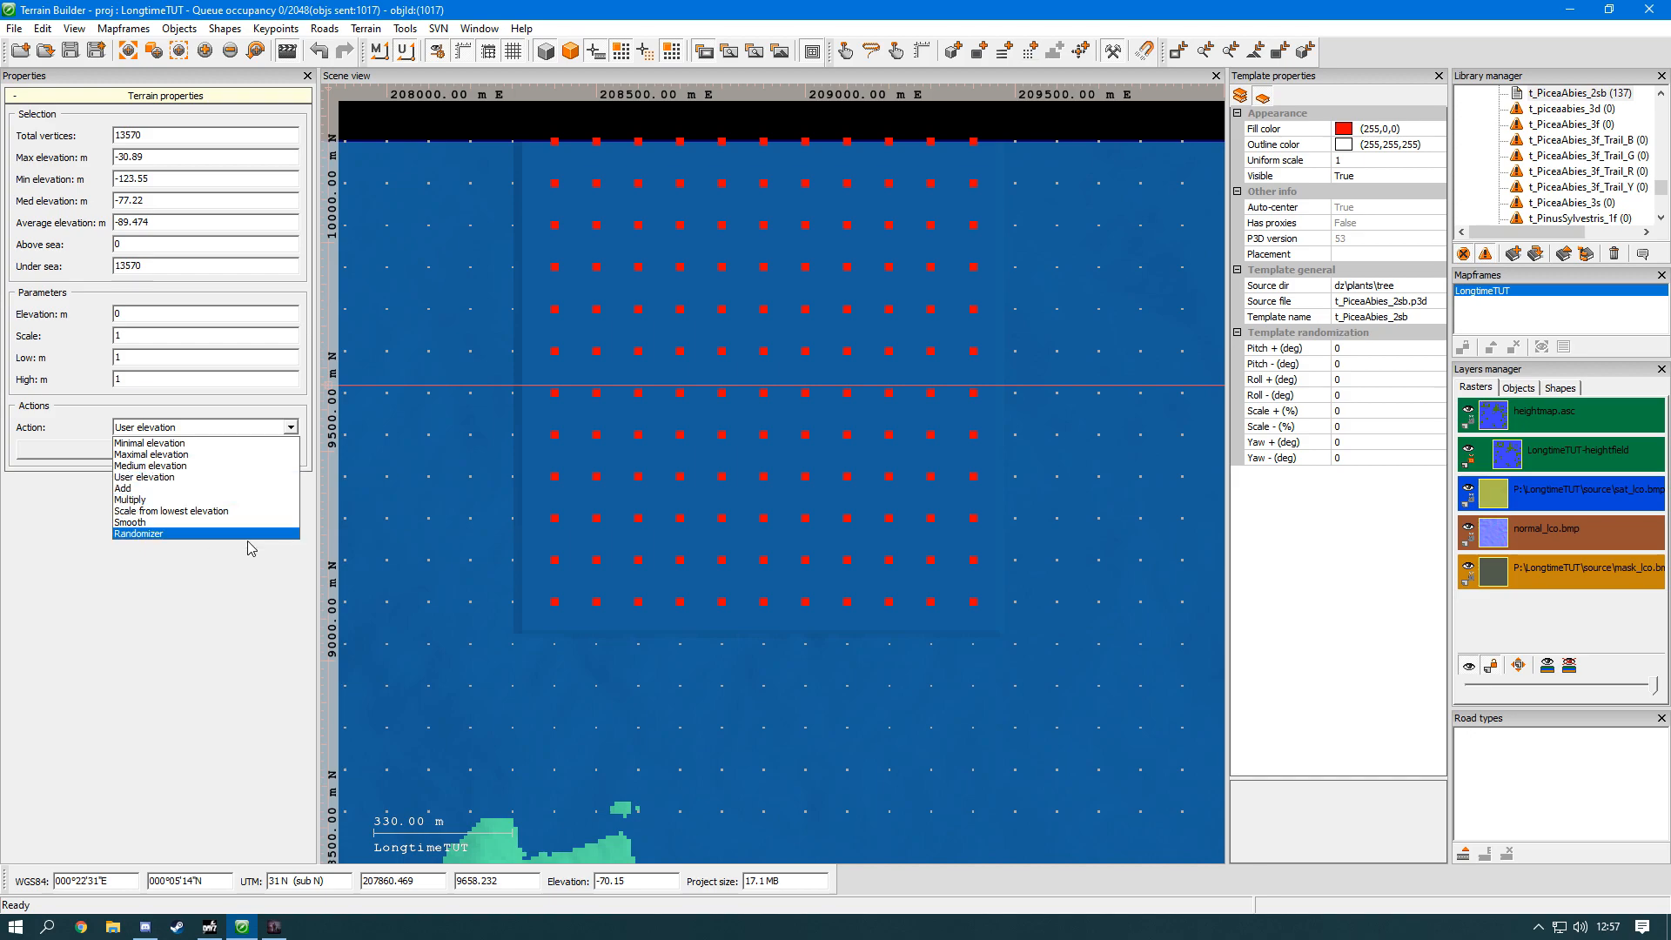
click(202, 524)
middle_drag(708, 661, 701, 496)
scroll(701, 500, down, 4)
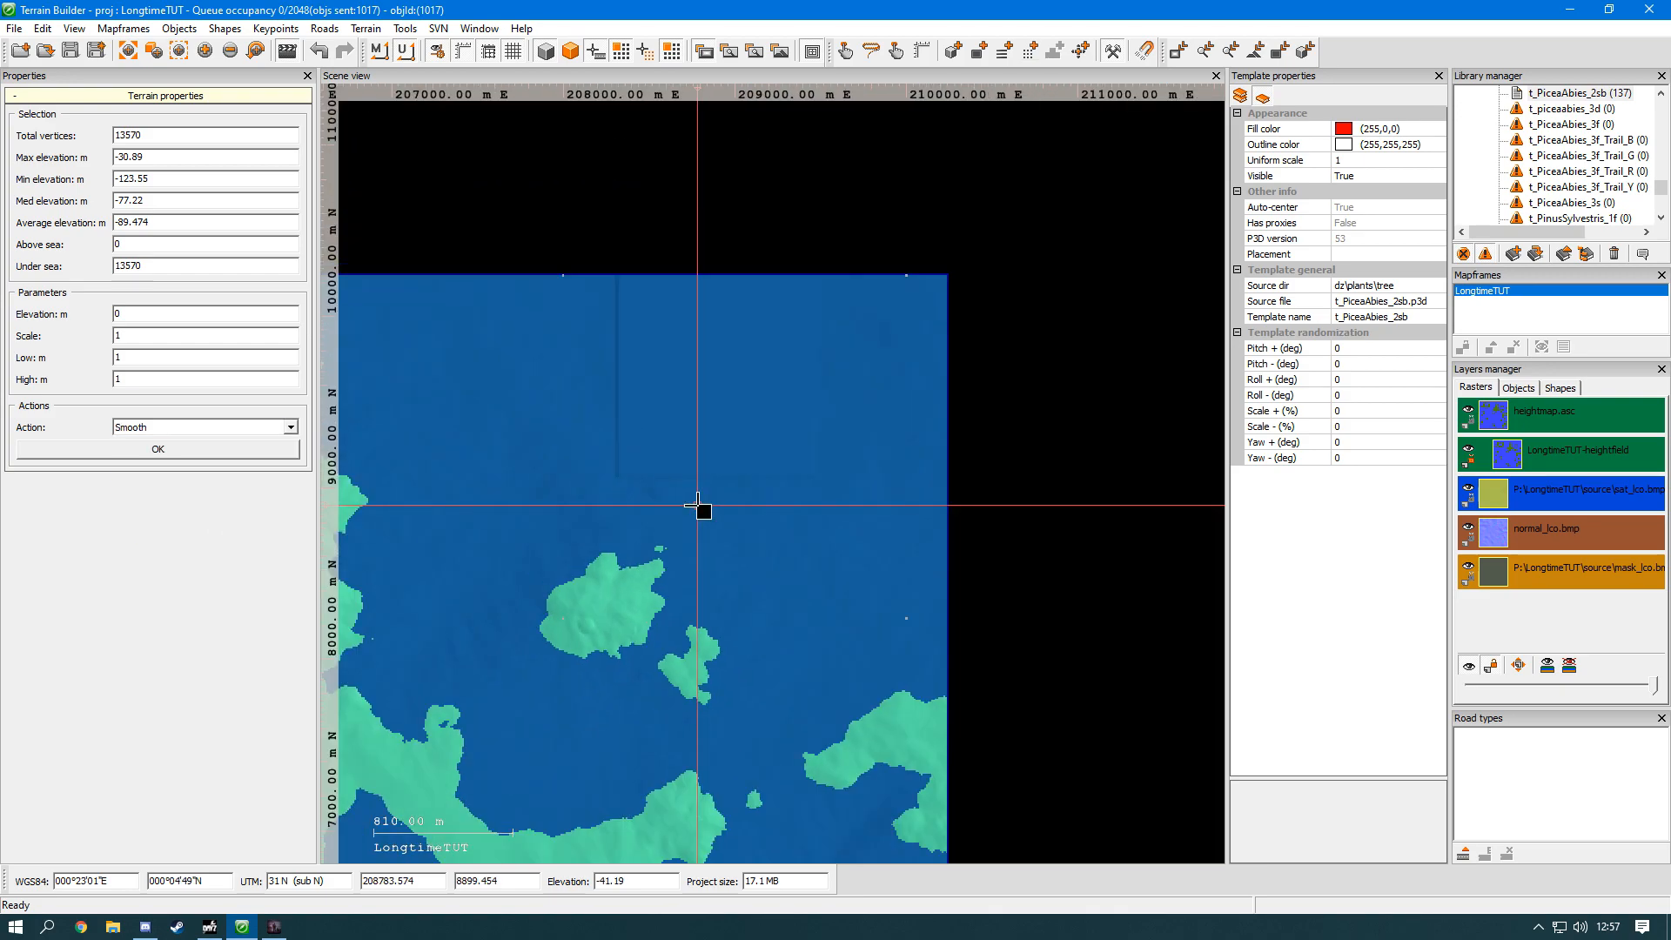
scroll(622, 586, up, 4)
scroll(621, 586, up, 1)
middle_drag(640, 696, 760, 463)
drag(794, 671, 463, 335)
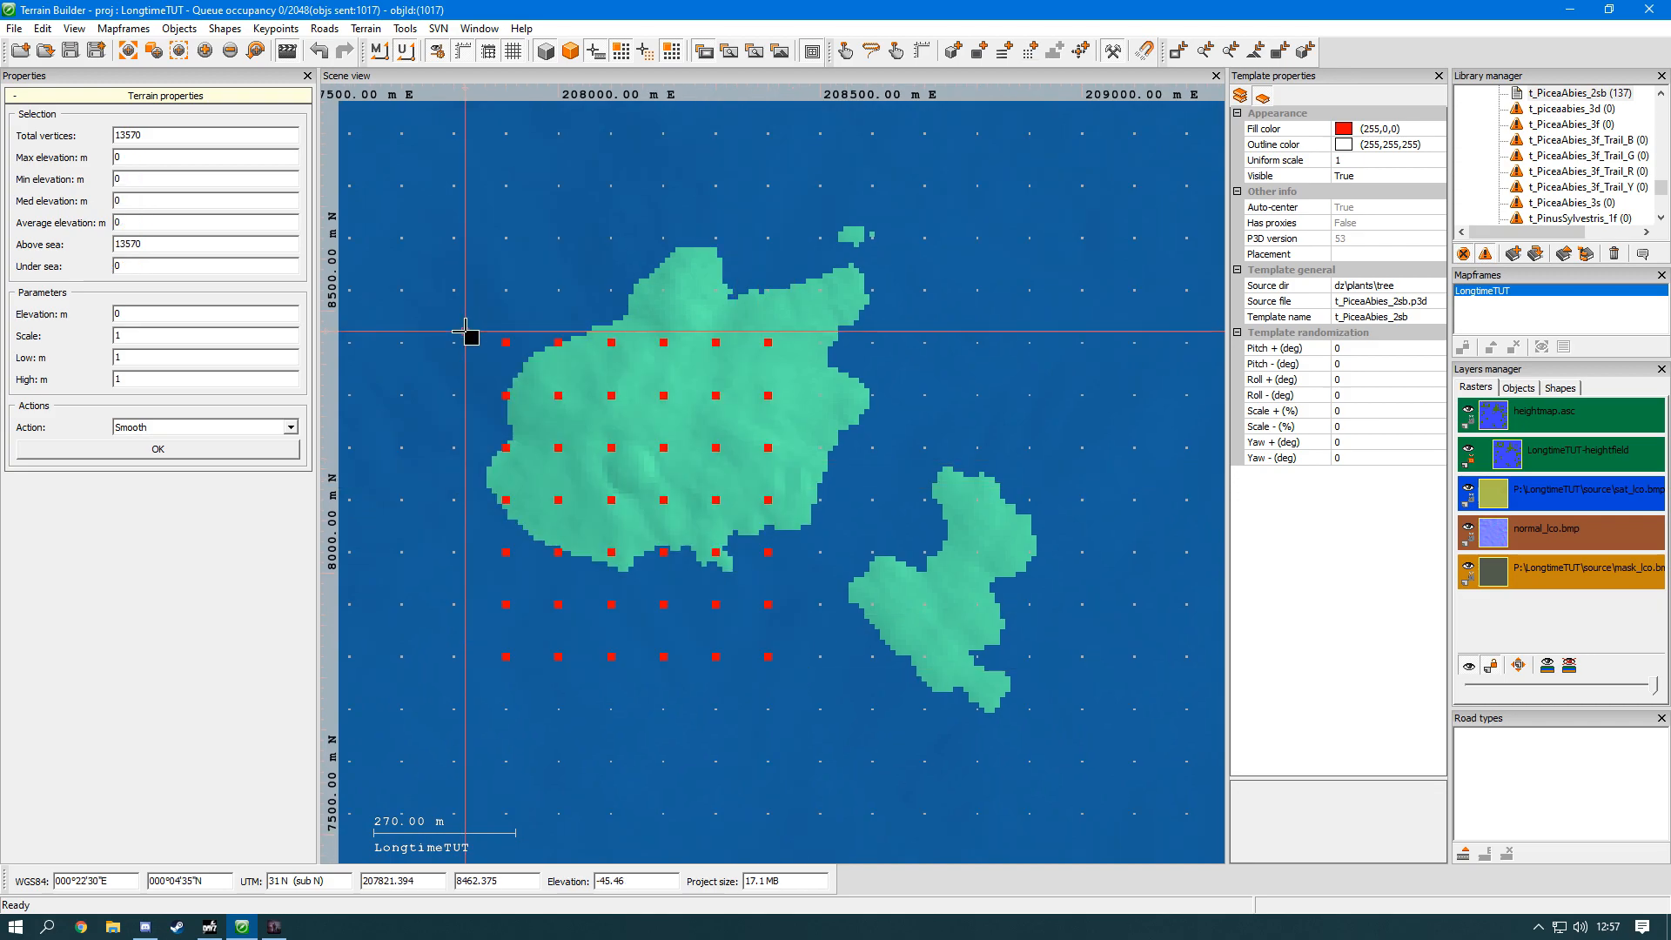
click(427, 337)
drag(777, 703, 458, 315)
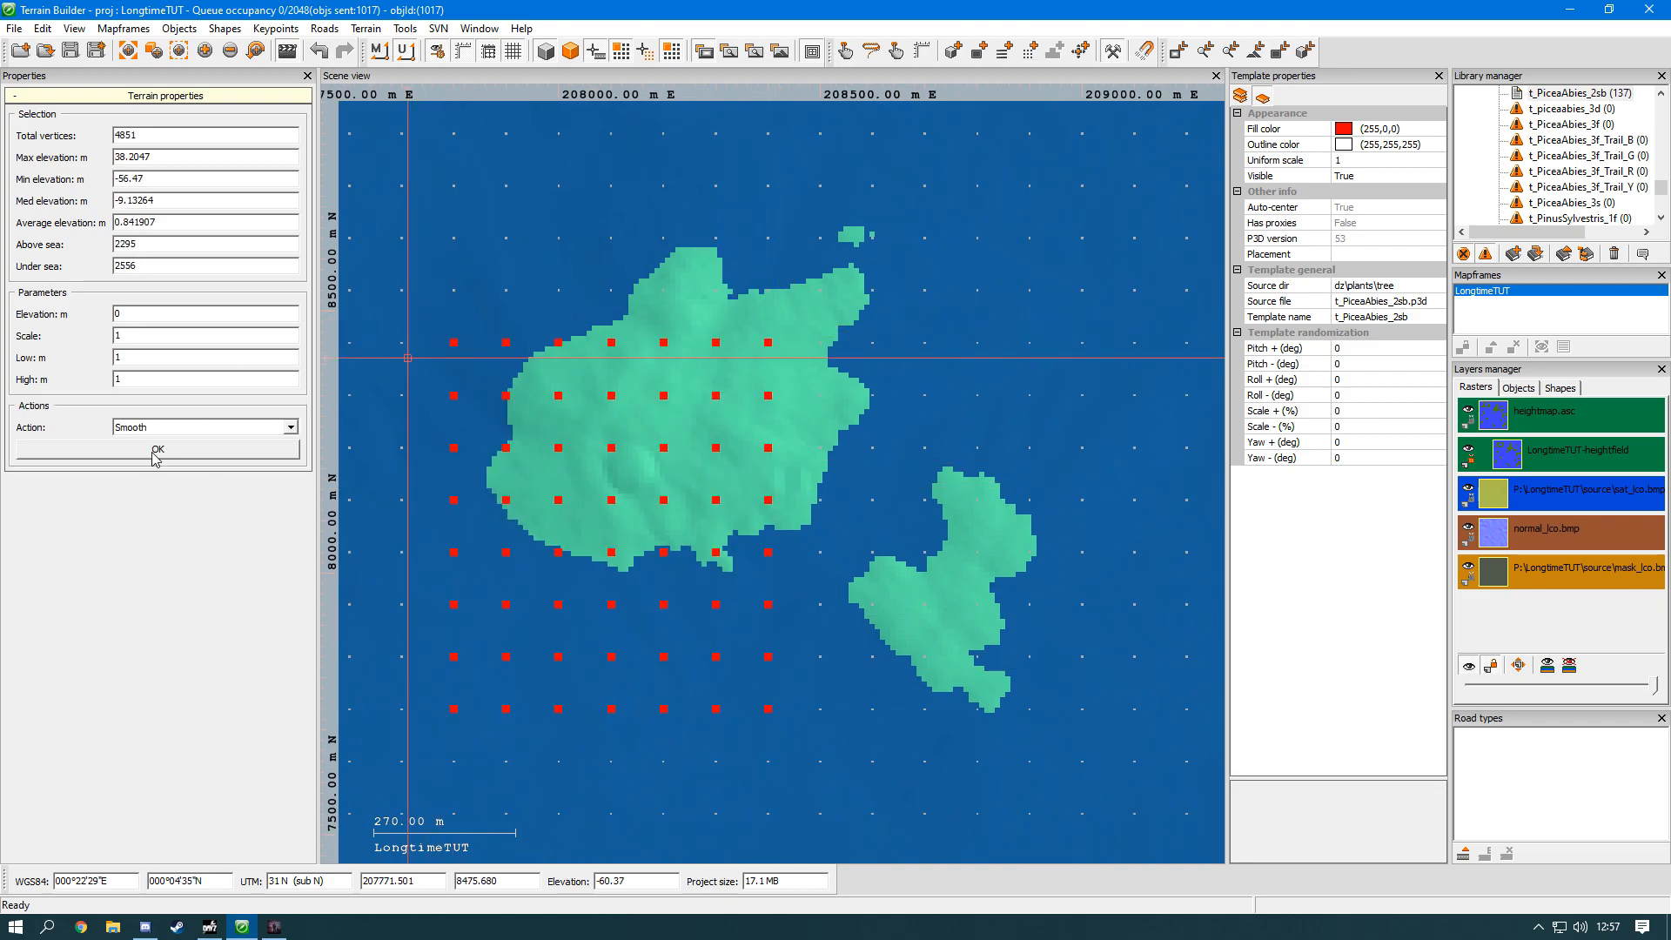
click(108, 449)
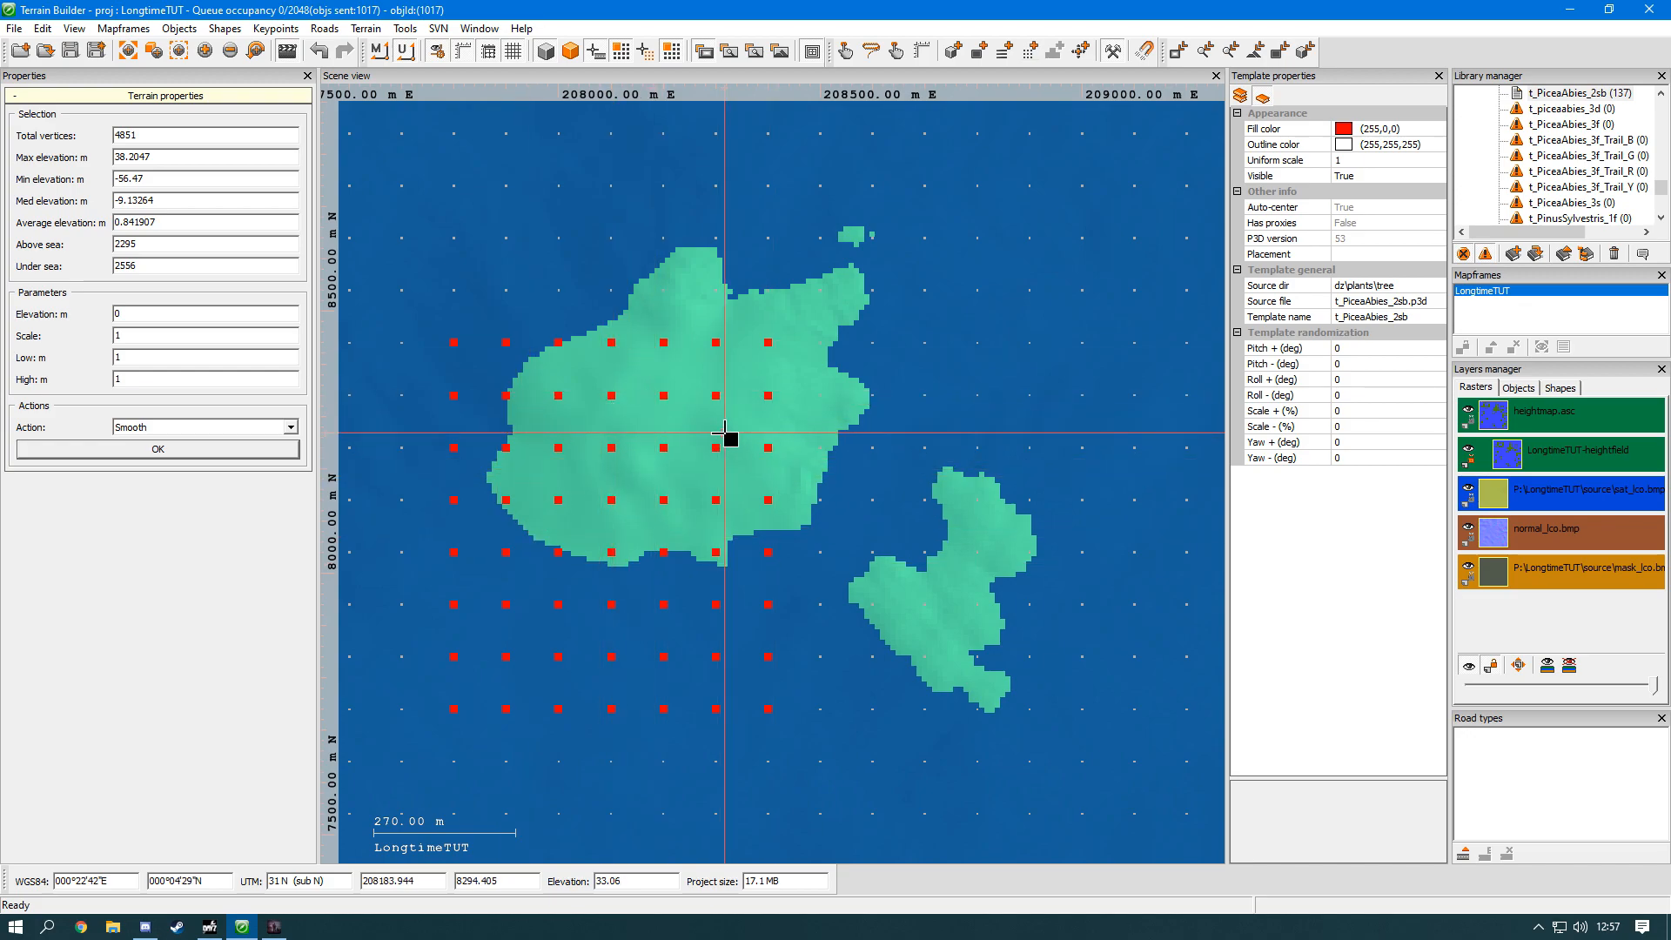
Step: Select a block of vertices across the flattened area's western edge and apply the Randomizer action to it
click(148, 427)
click(138, 533)
scroll(708, 713, up, 5)
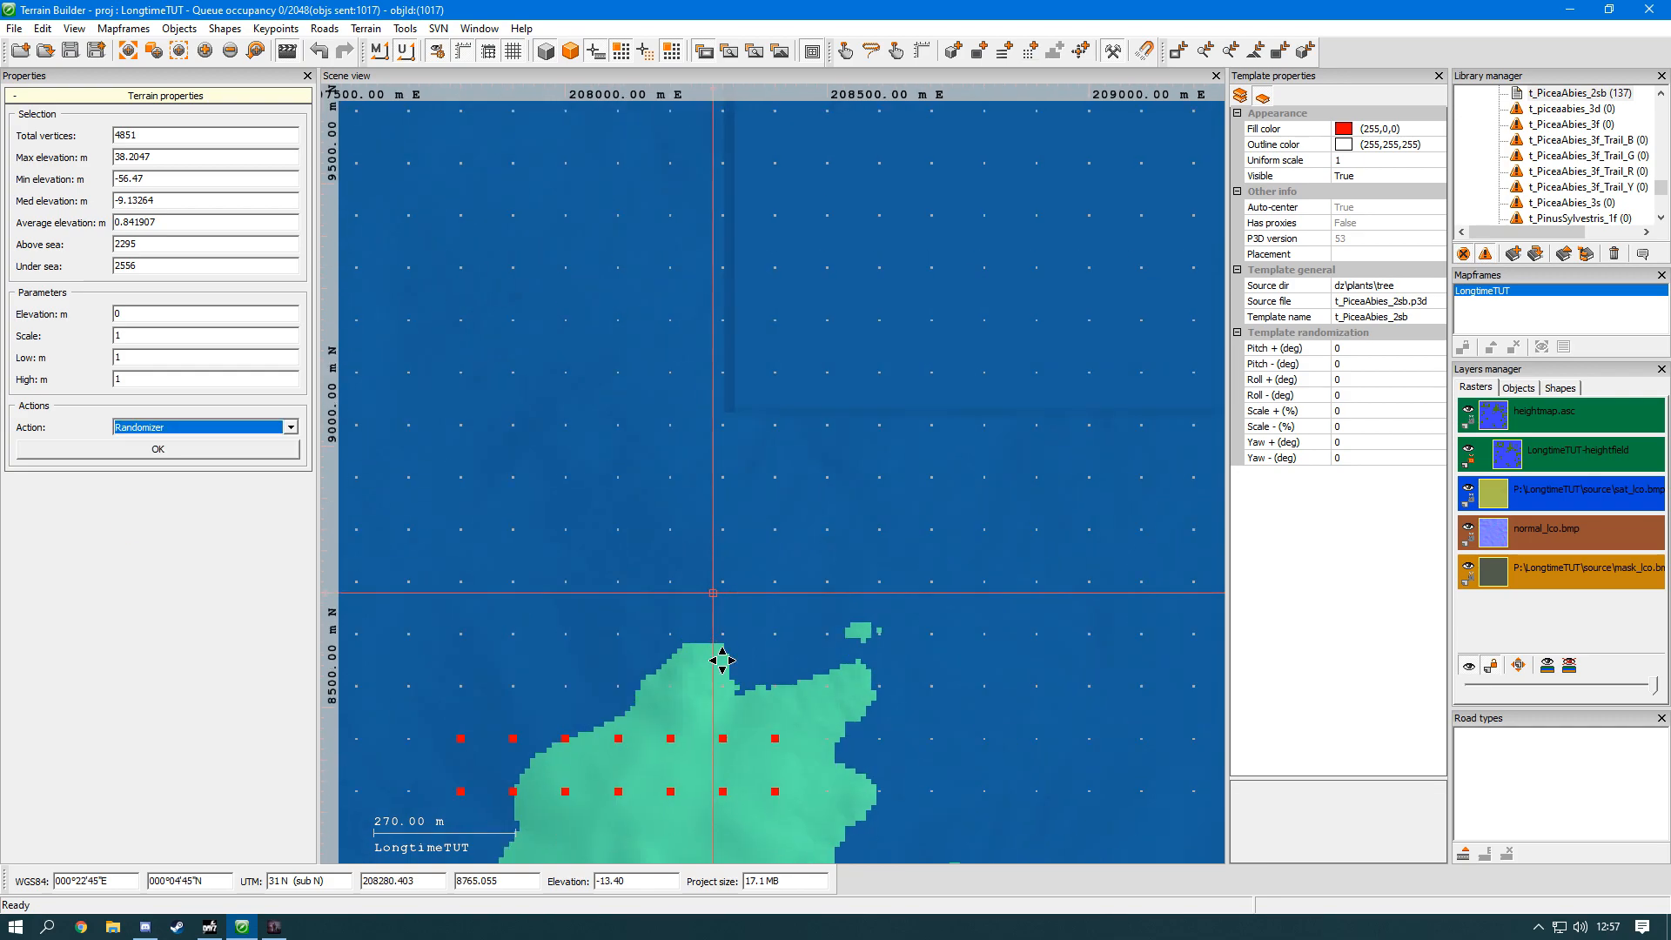
click(206, 452)
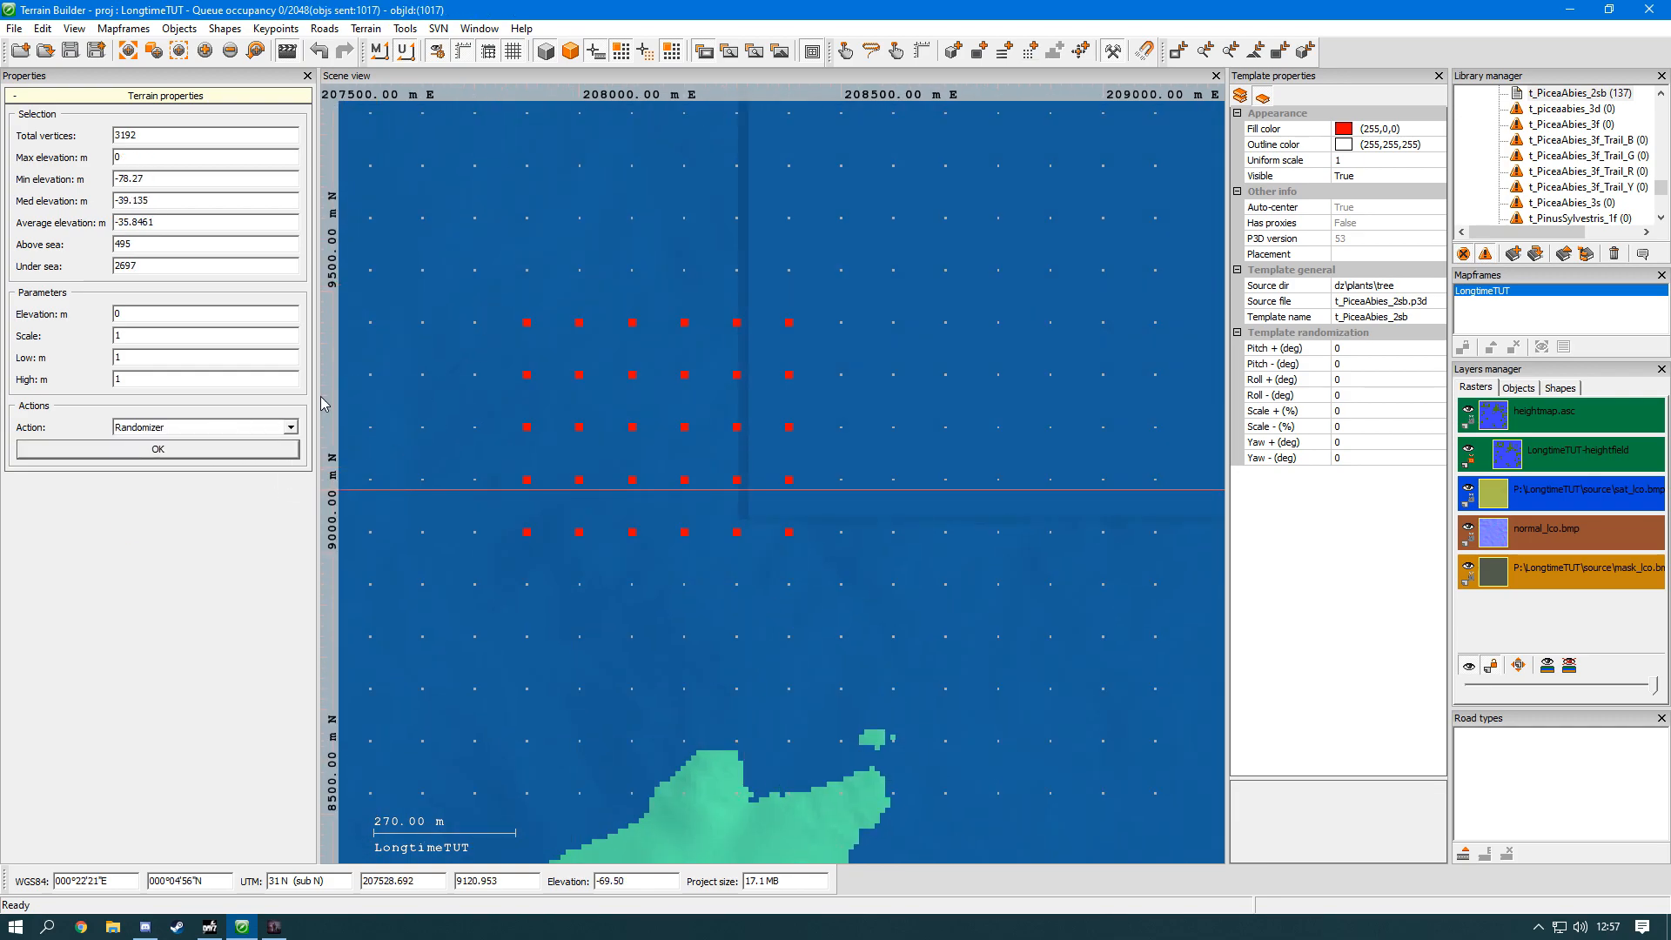
scroll(762, 578, down, 2)
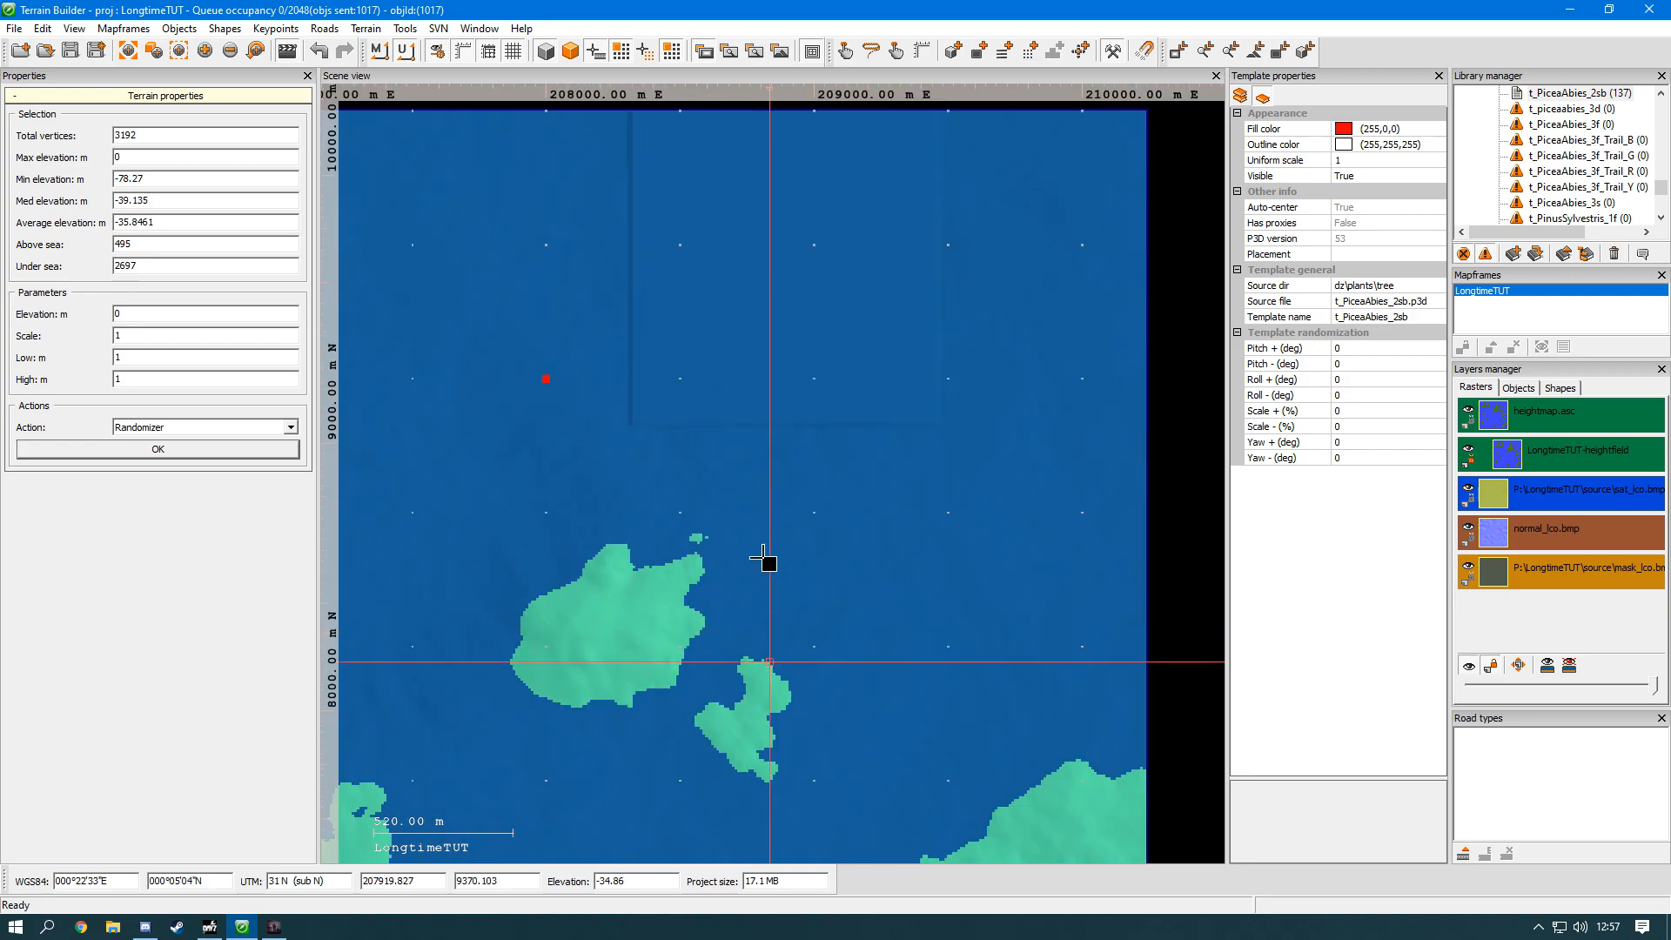
Step: Examine the edited sea block and the coastline and islands south of it near the map's northeast corner
scroll(943, 623, up, 4)
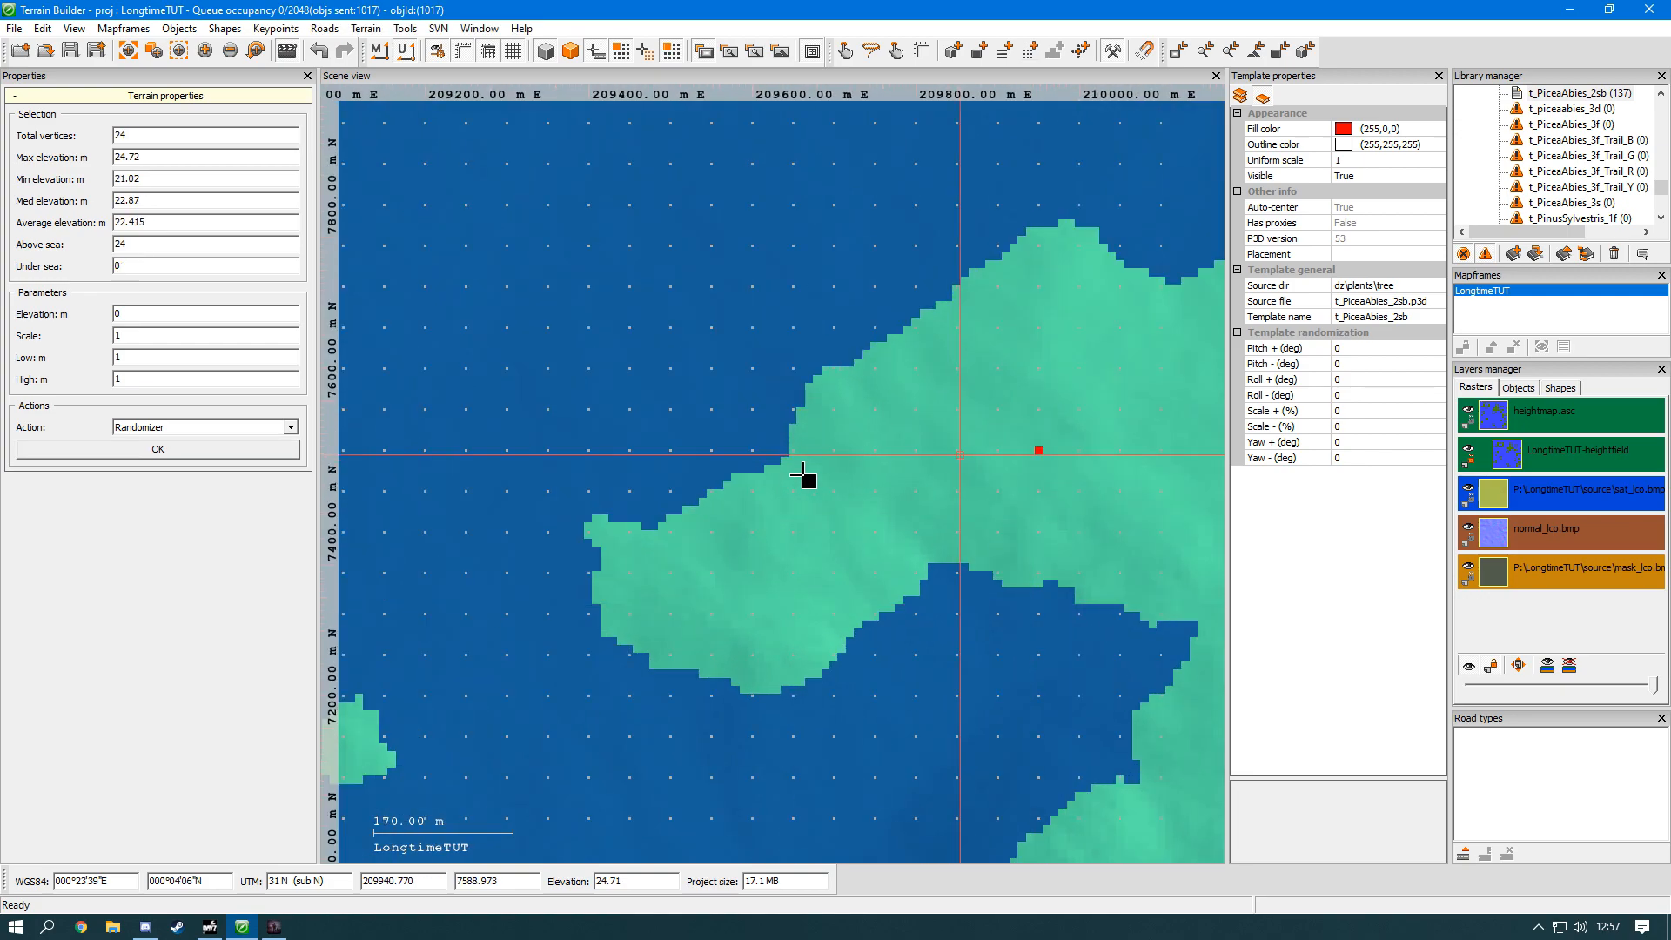
scroll(895, 467, up, 1)
scroll(1069, 426, up, 3)
scroll(1069, 425, down, 3)
scroll(546, 391, down, 2)
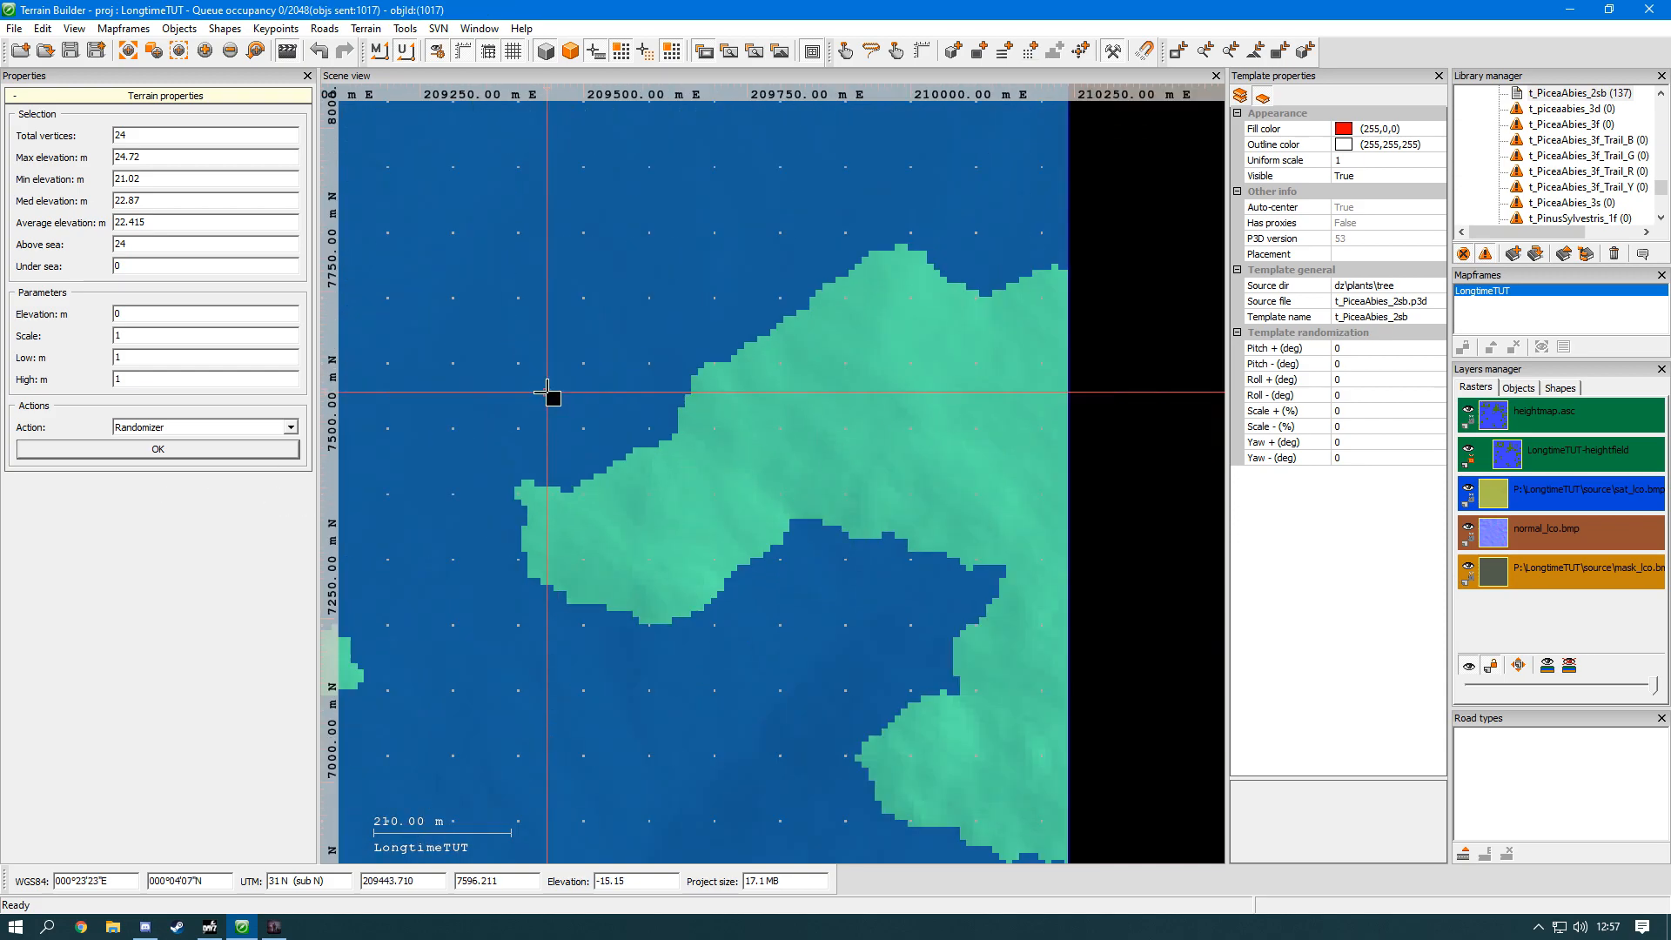
middle_drag(546, 392, 661, 716)
scroll(649, 601, down, 3)
middle_drag(649, 601, 925, 891)
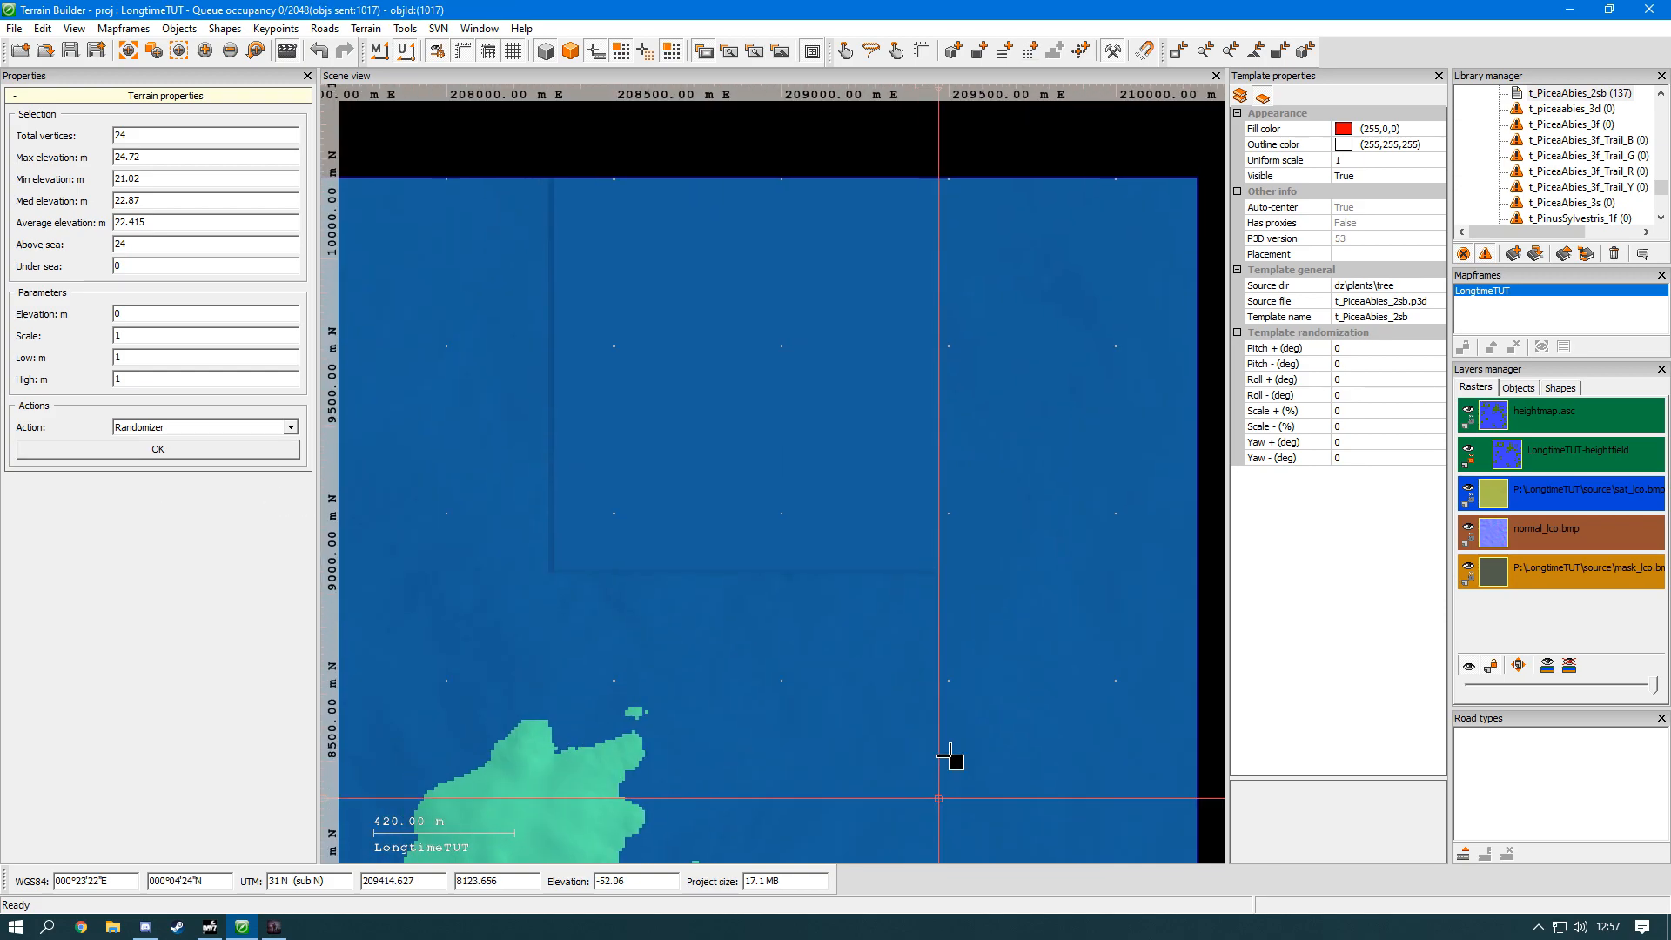
scroll(957, 649, up, 1)
scroll(957, 648, down, 1)
scroll(957, 648, down, 1)
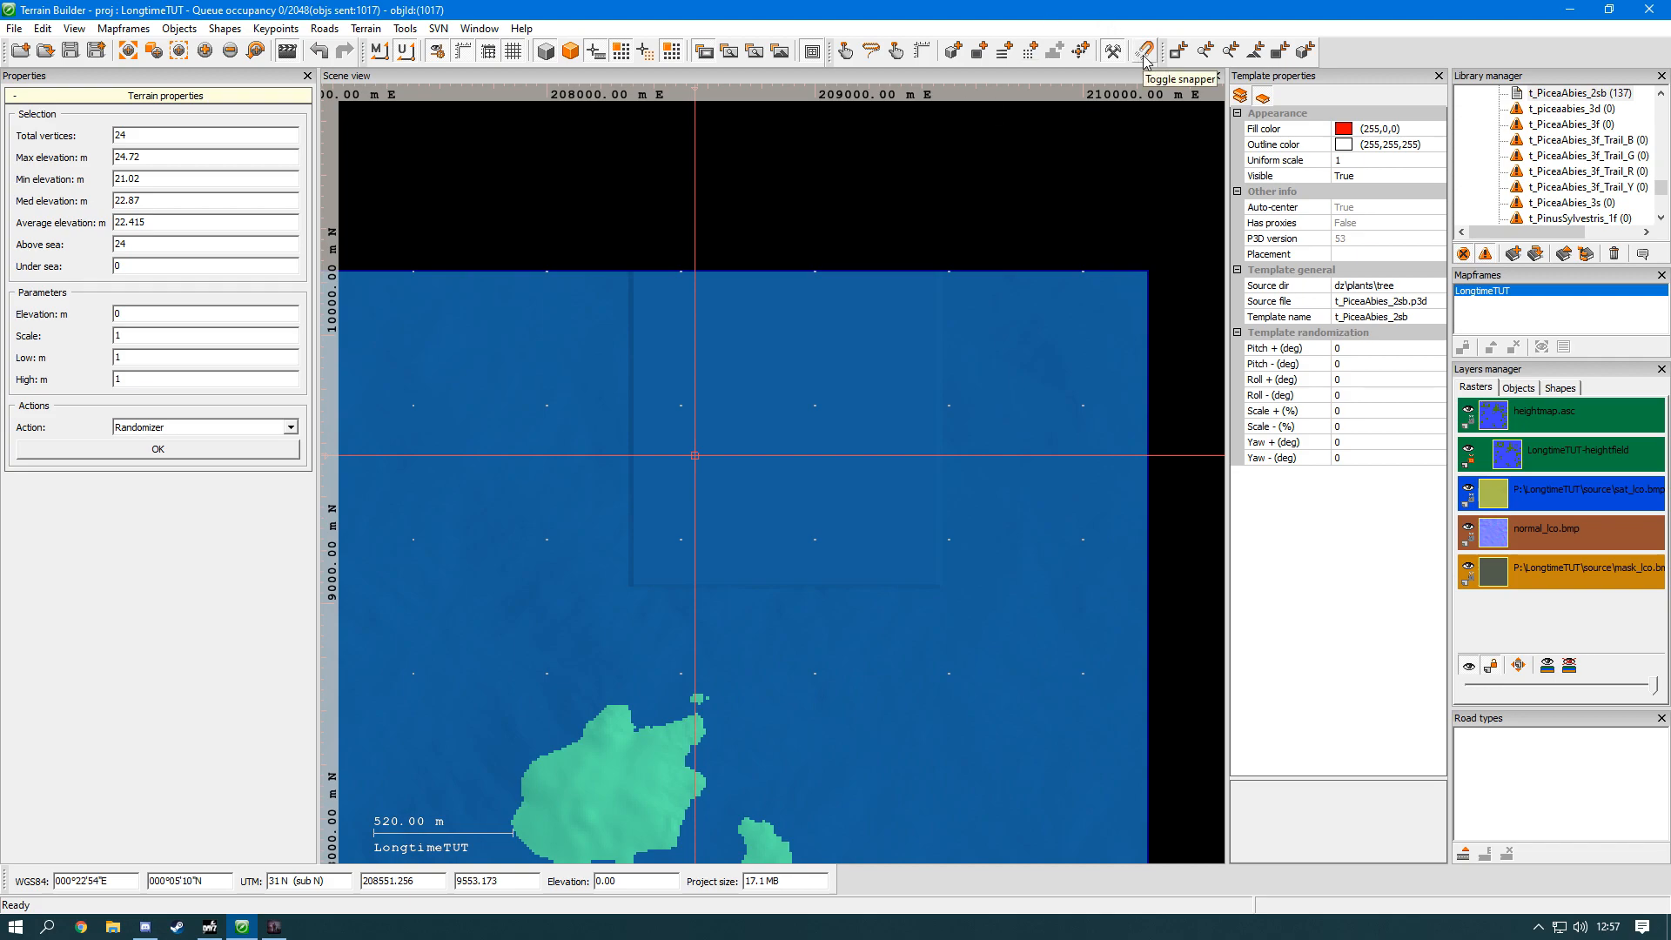
Step: Draw a three-point polyline shape across the eastern half of the larger island south of the flattened sea block
click(1003, 54)
middle_drag(969, 389, 977, 201)
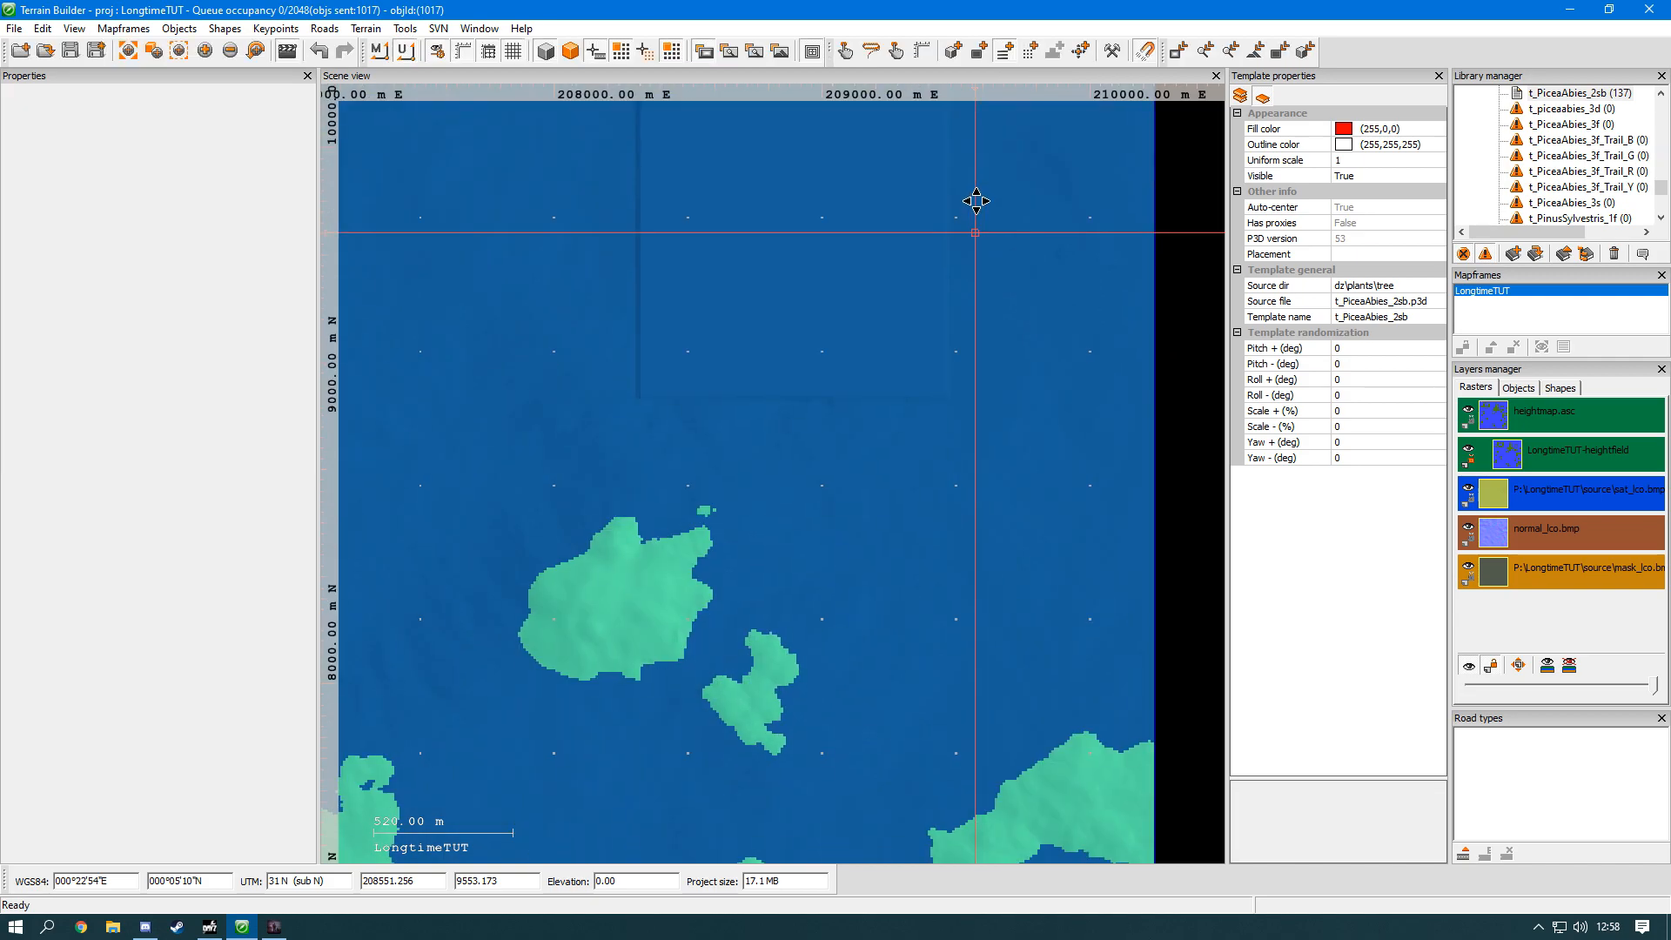
scroll(627, 585, up, 4)
click(595, 590)
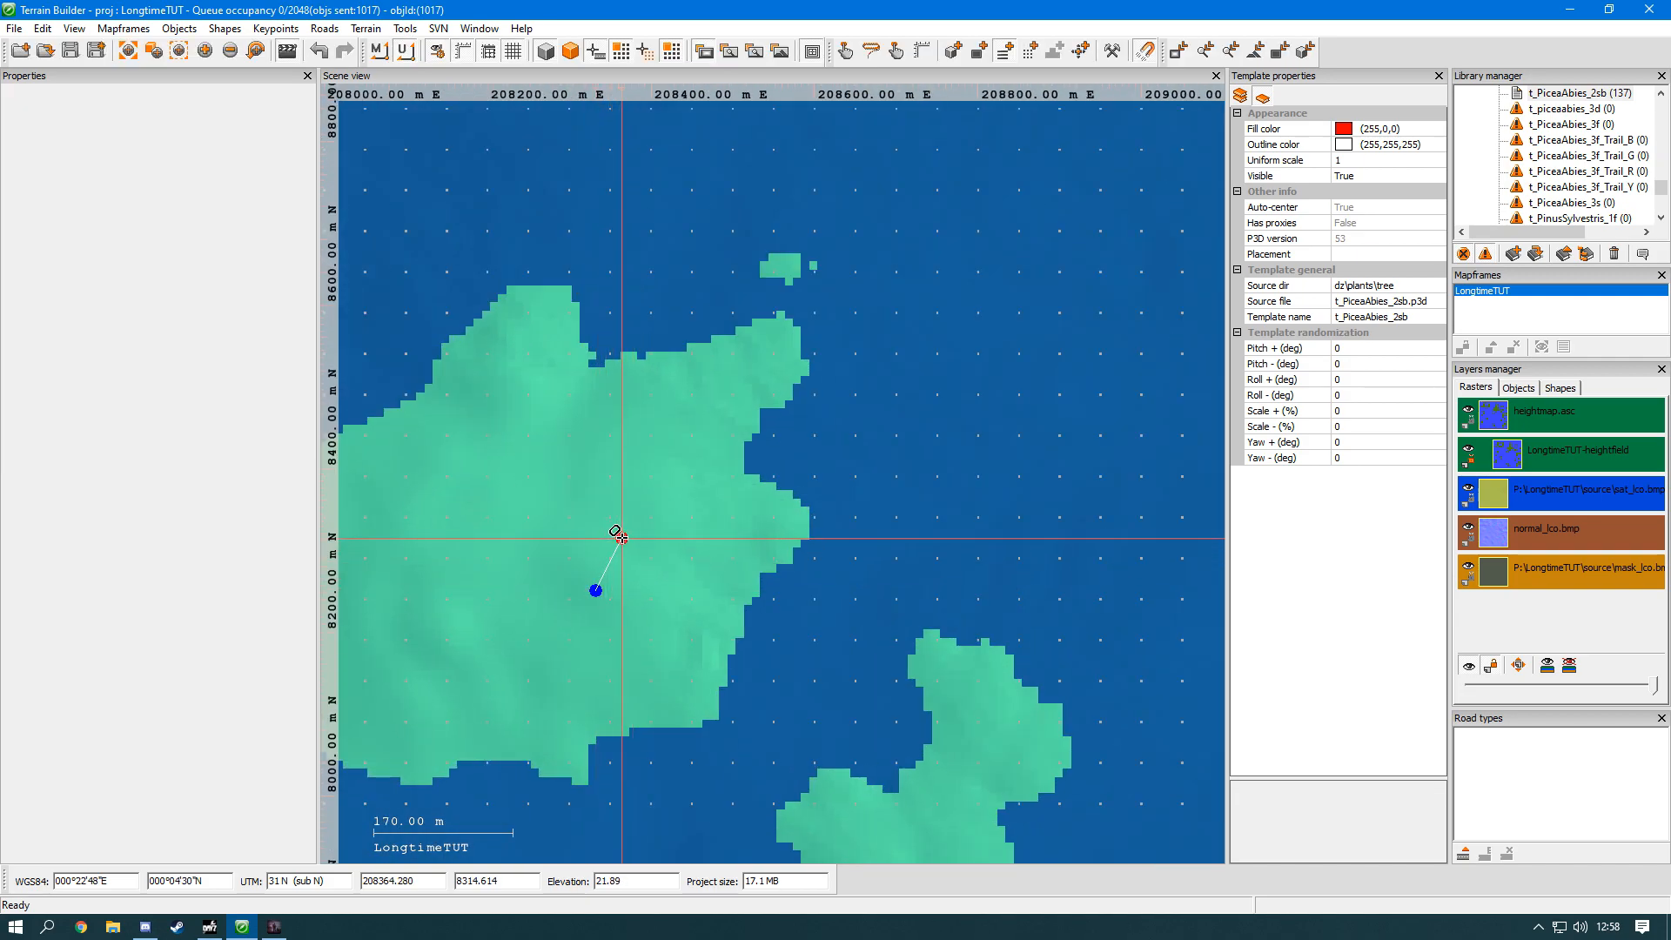
click(620, 536)
scroll(628, 515, up, 5)
double_click(637, 509)
Step: Draw a second three-point polyline starting just northeast of the first one's end and running toward the island's east coast
click(689, 484)
click(797, 385)
middle_drag(986, 311, 825, 416)
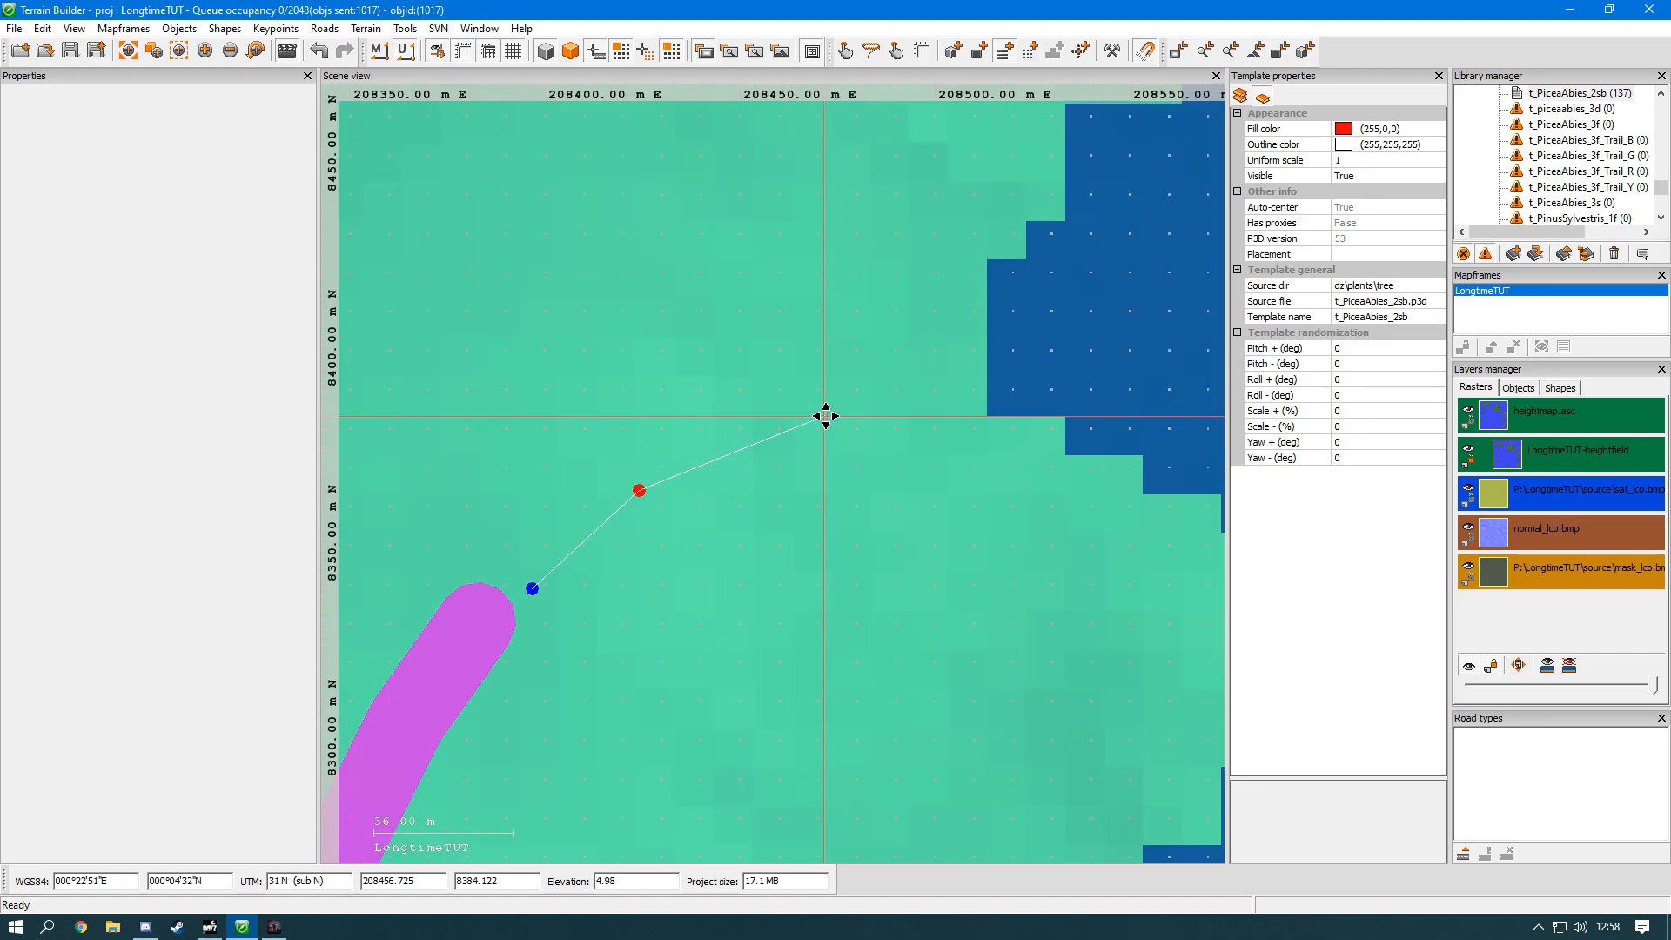
double_click(824, 414)
scroll(823, 414, up, 1)
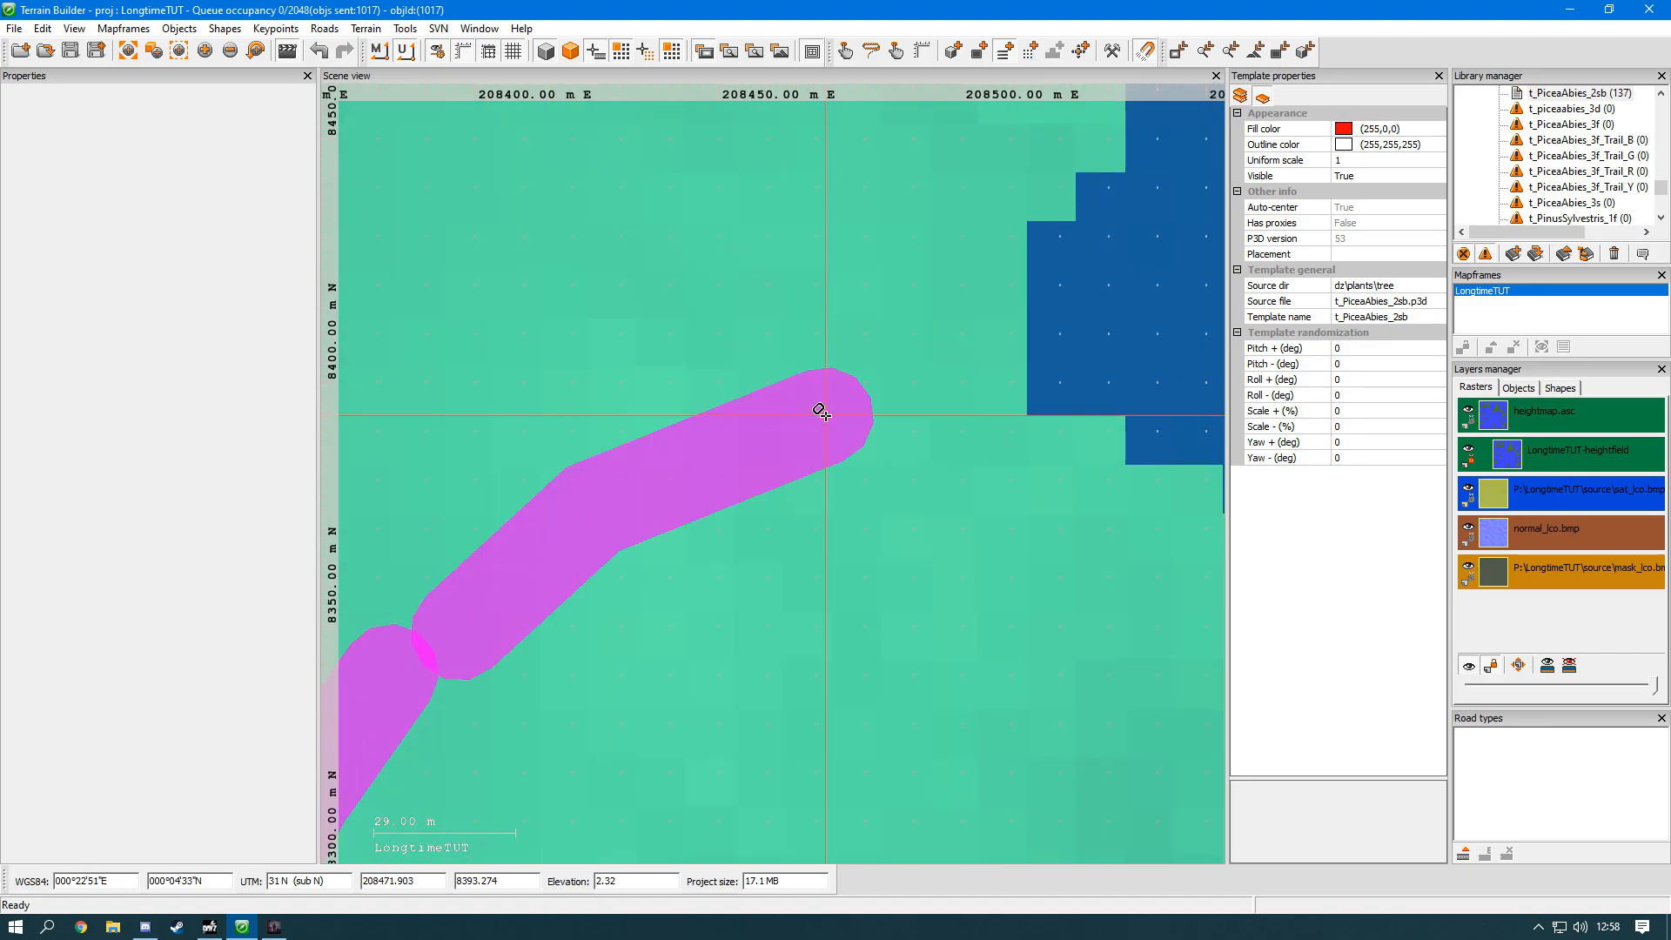
Step: Move the second polyline's start point next to the first polyline's end point so the two shapes overlap
middle_drag(821, 412, 1056, 470)
middle_drag(884, 540, 857, 470)
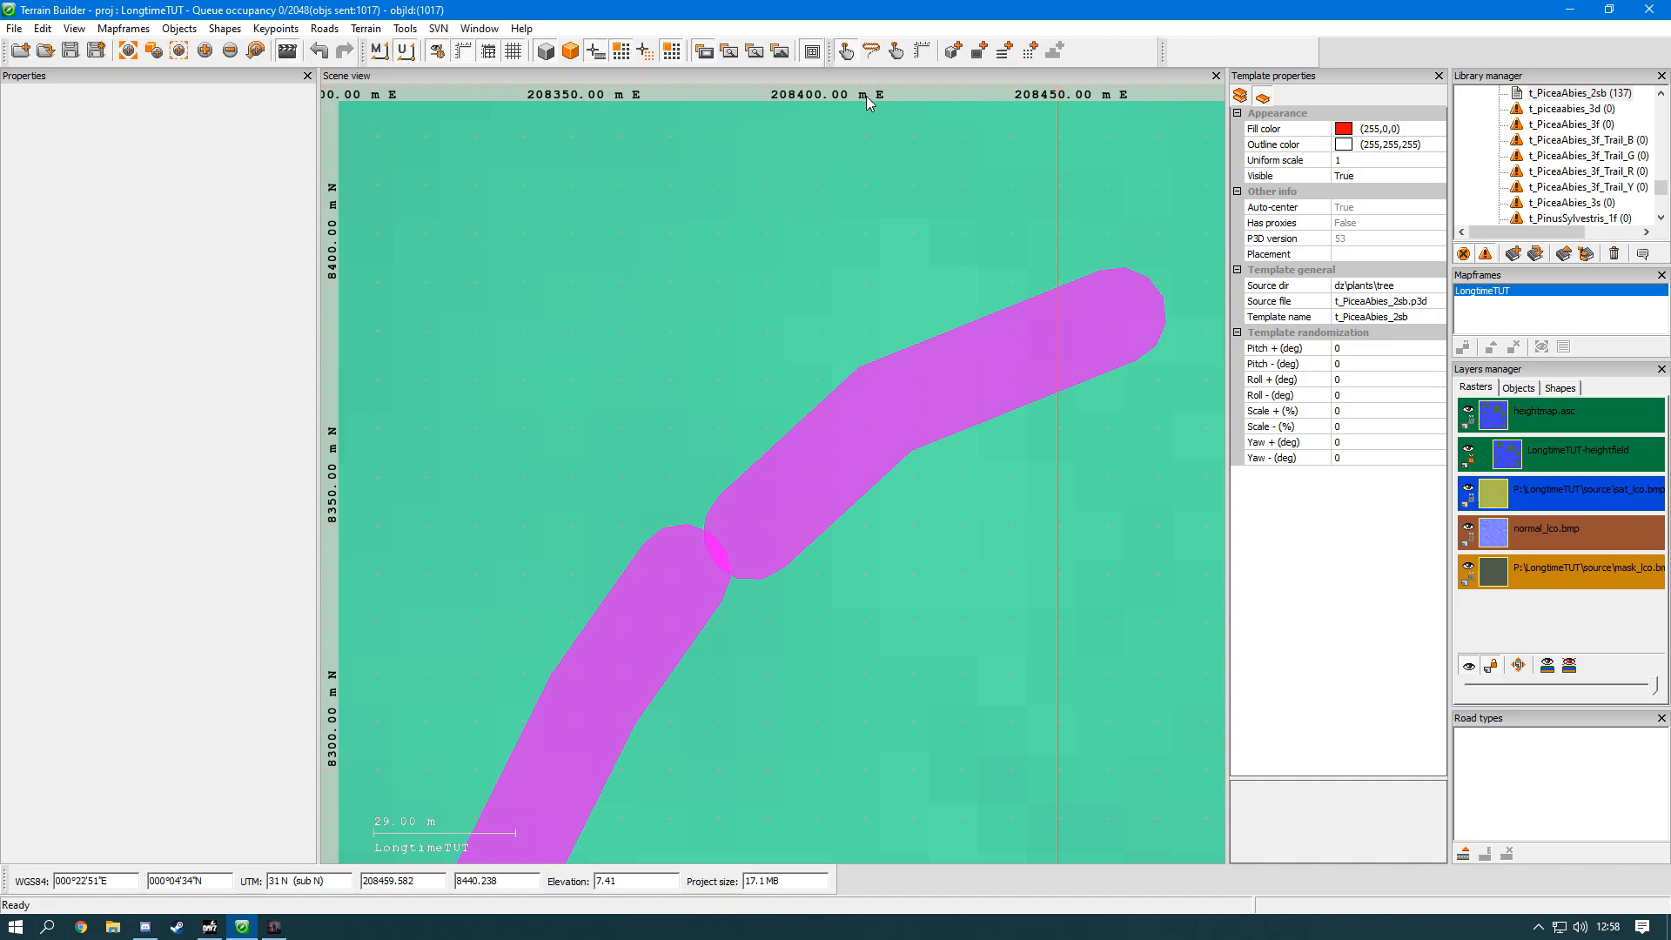
click(713, 539)
scroll(722, 528, up, 2)
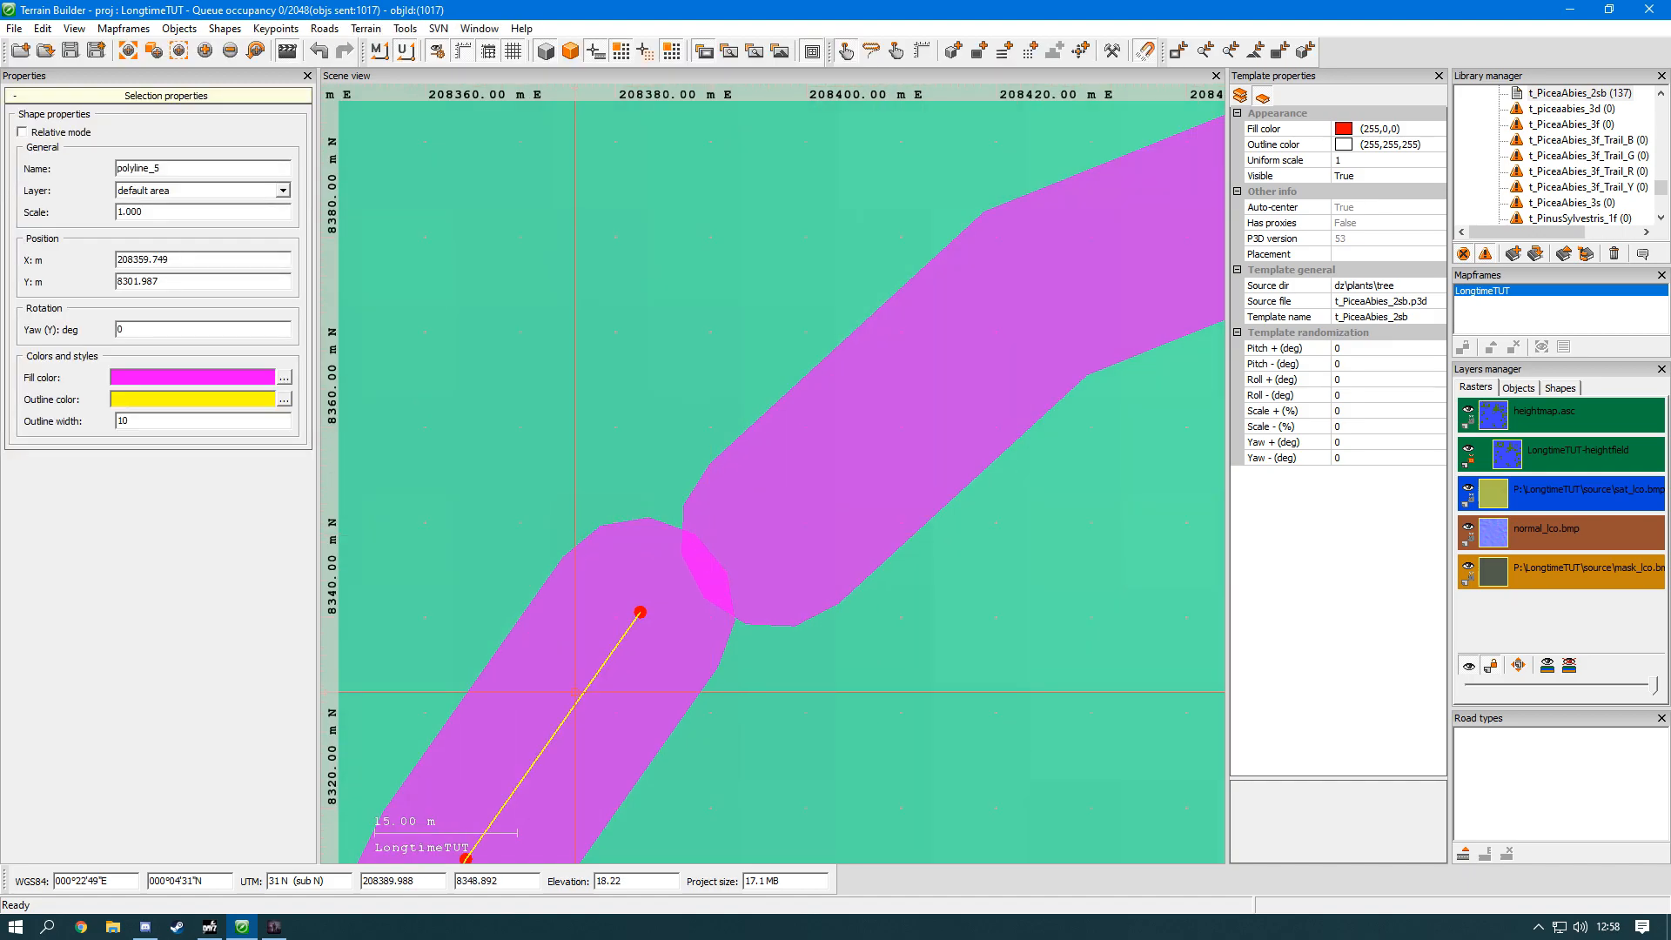
scroll(701, 541, up, 3)
scroll(763, 492, down, 2)
click(972, 370)
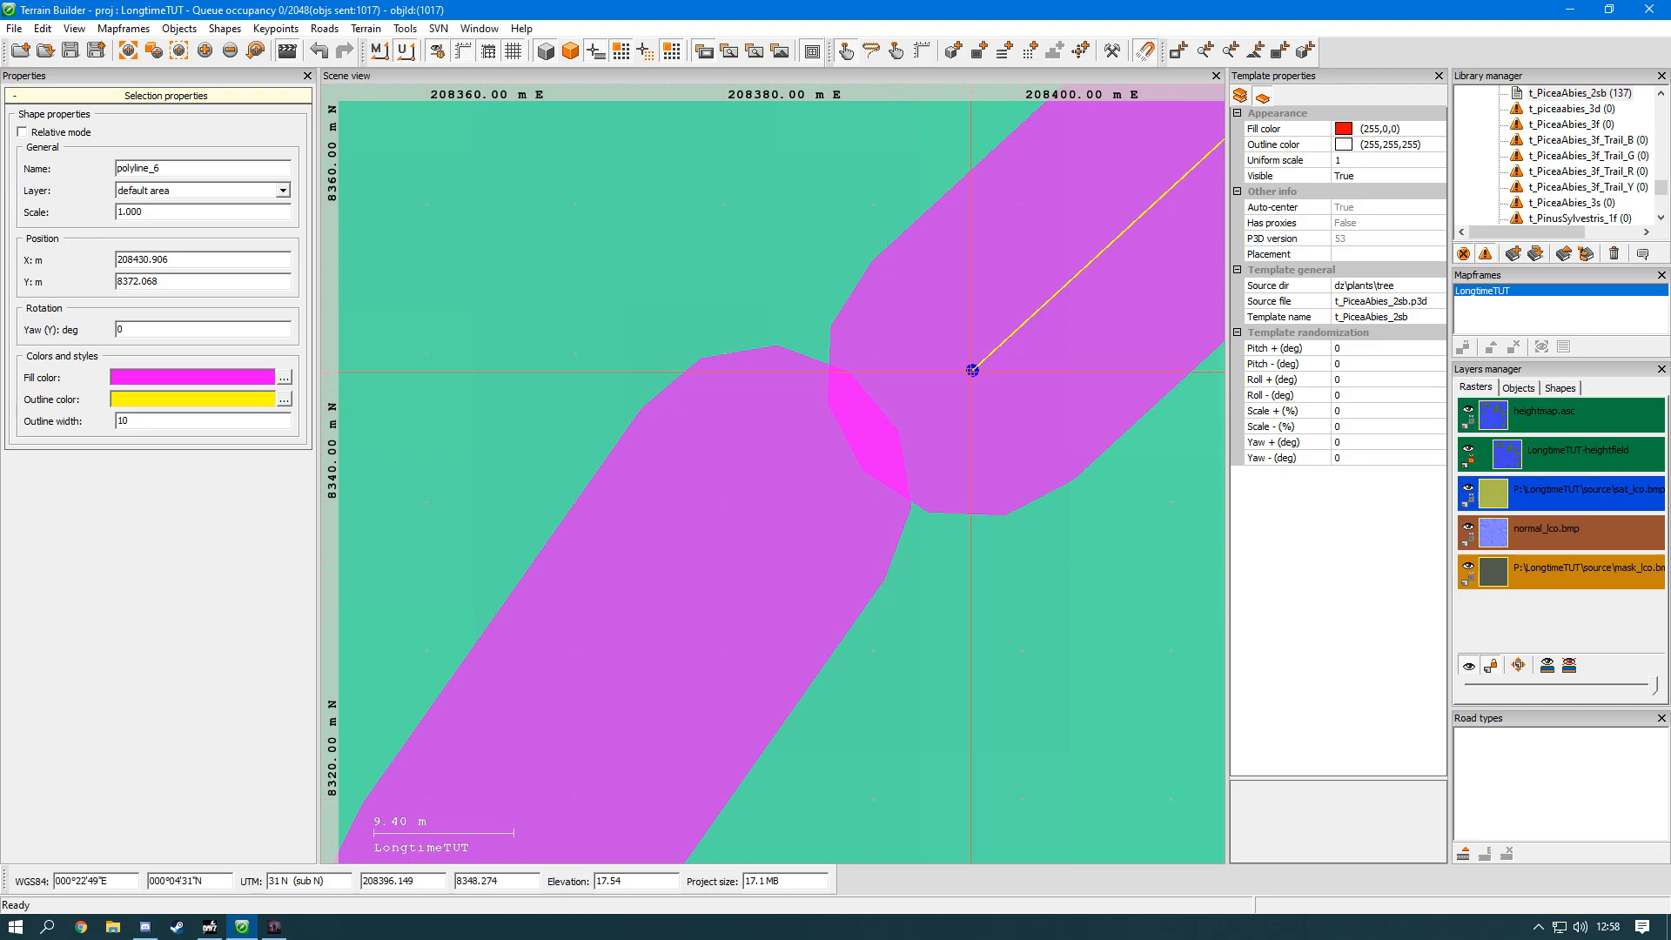
click(972, 370)
drag(972, 370, 779, 474)
Step: Align the second polyline's start point exactly with the first polyline's end point
click(634, 658)
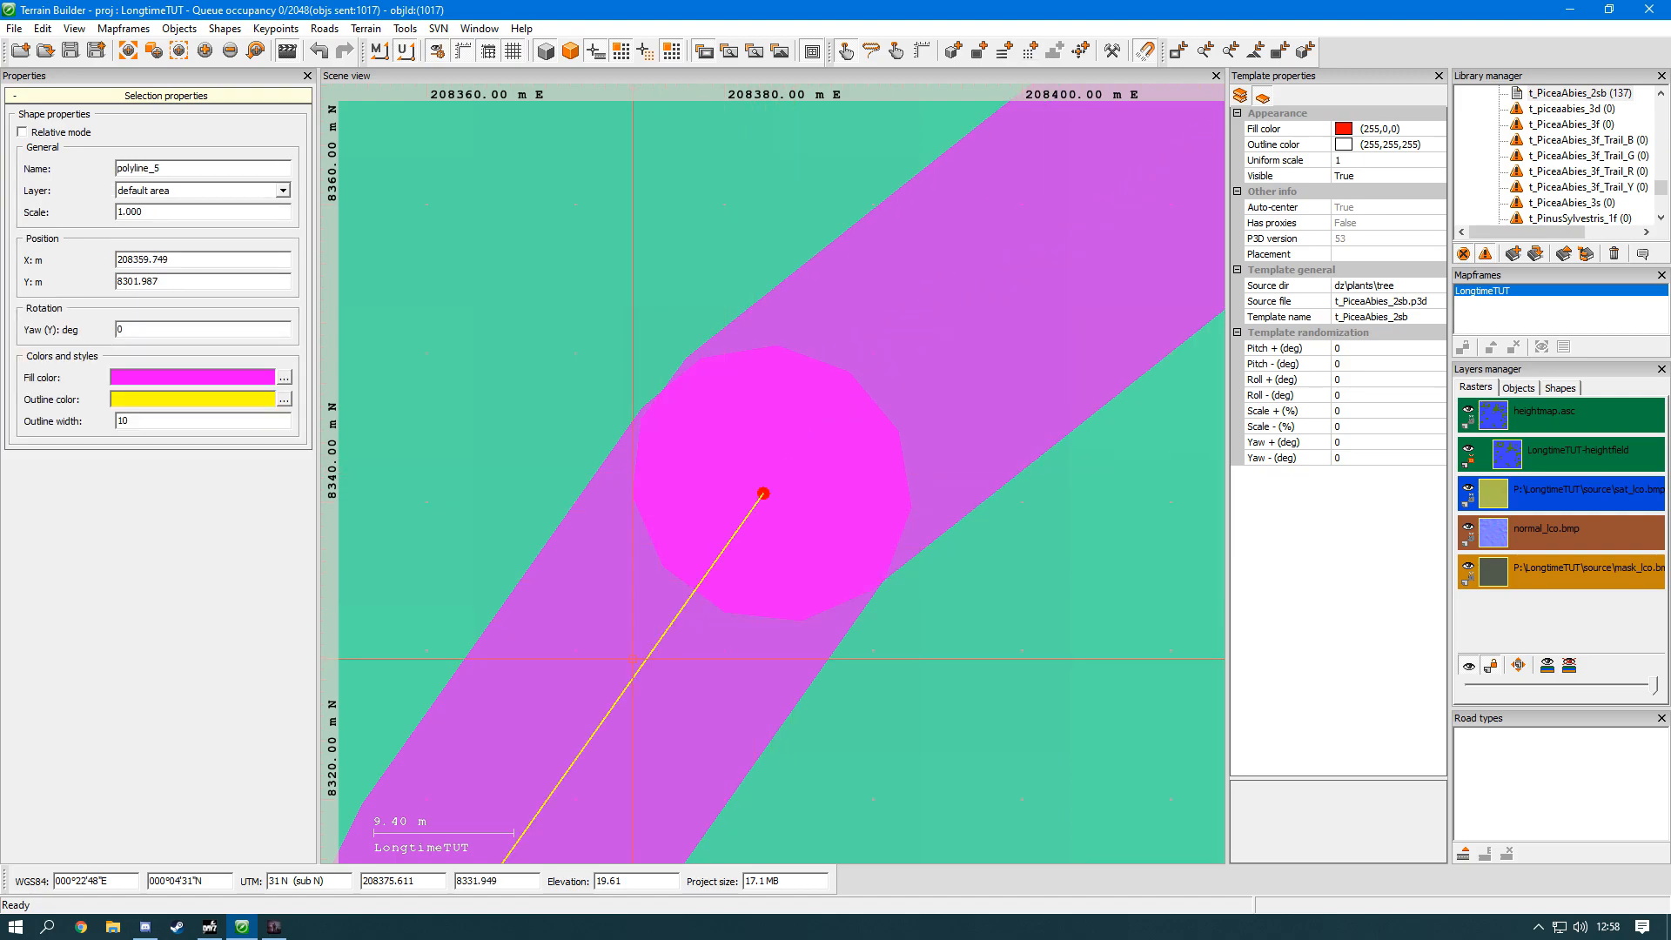
click(956, 329)
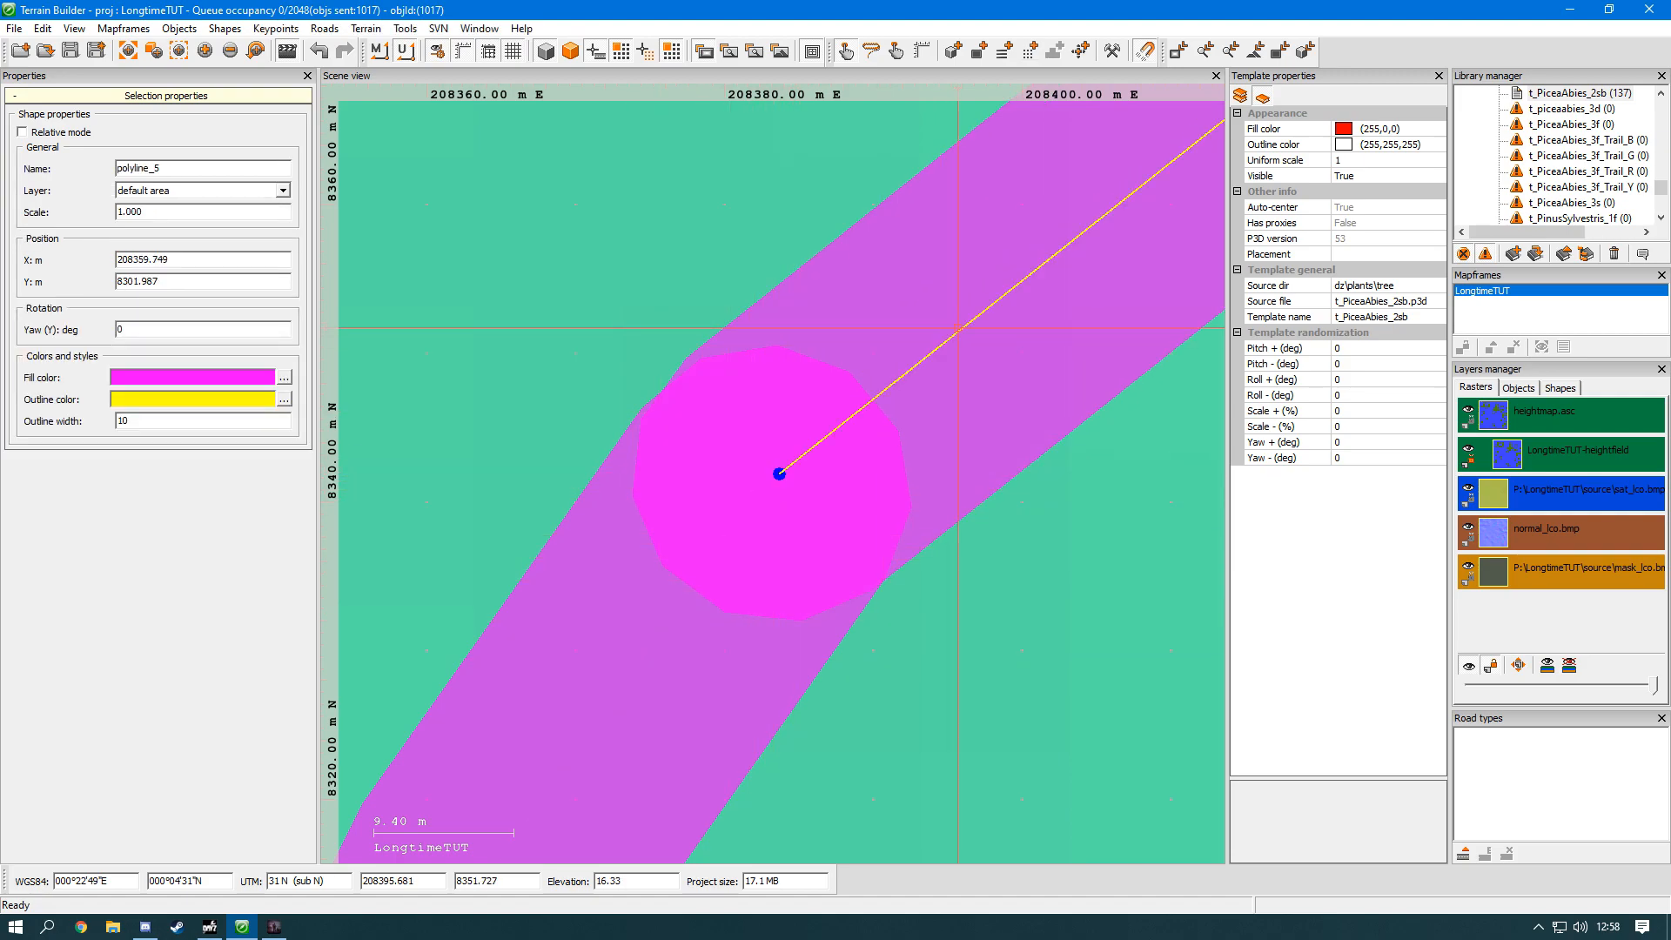
click(777, 475)
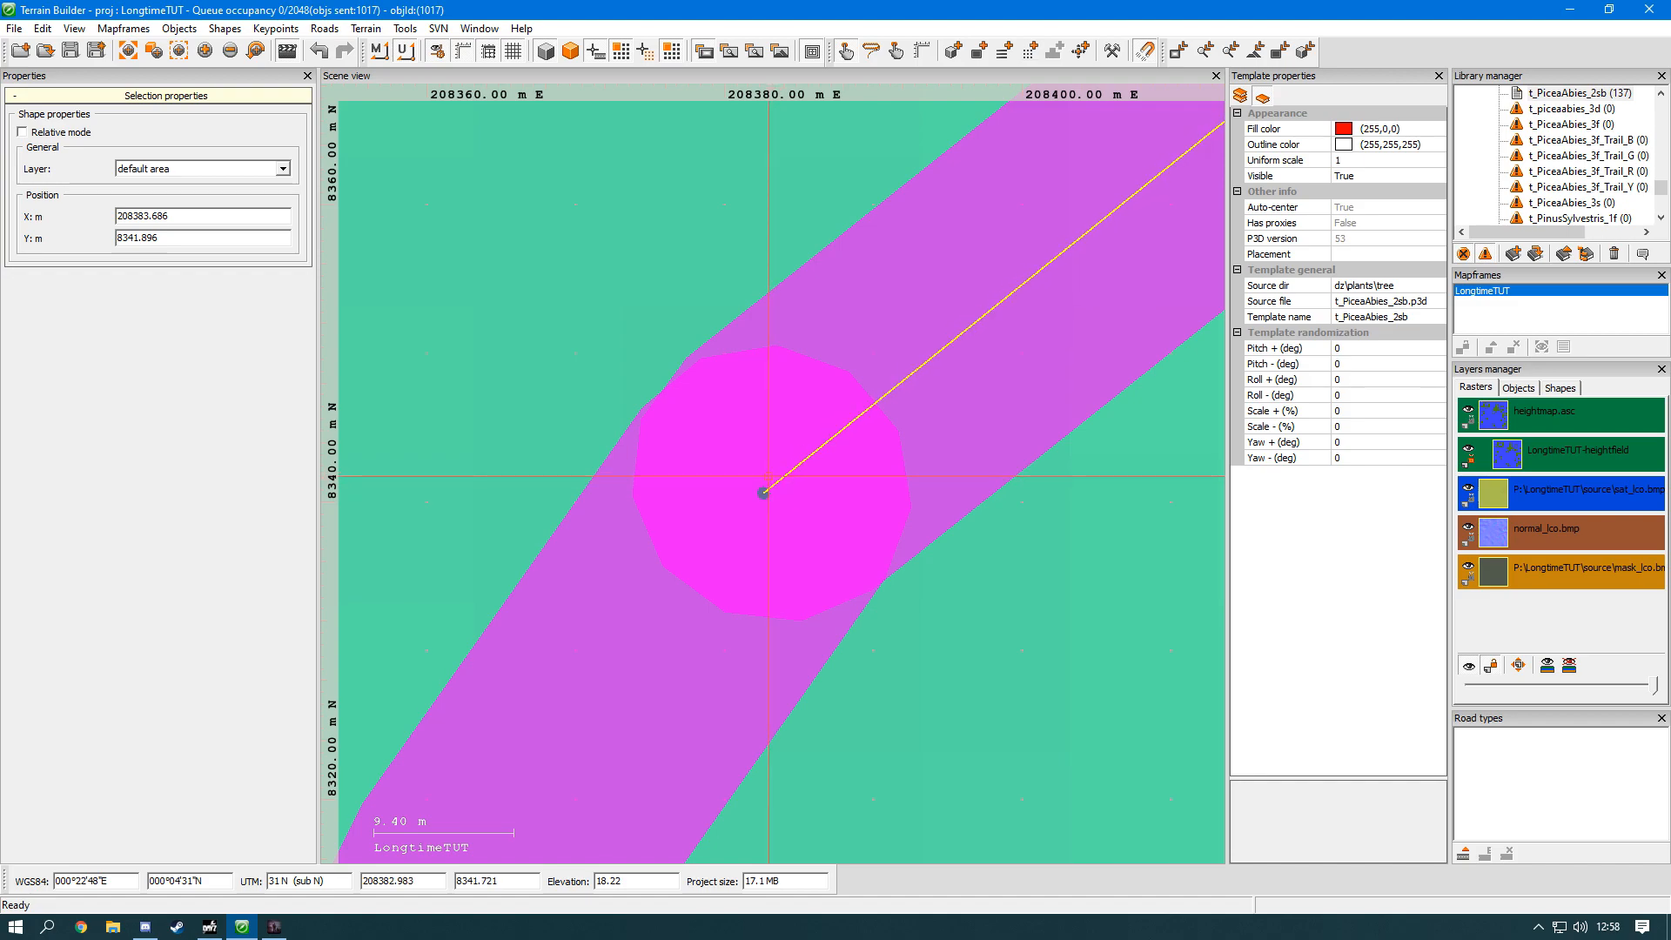
drag(766, 481, 765, 481)
Step: Join the two connected polylines into a single shape and delete the result from the island
middle_drag(925, 700, 989, 421)
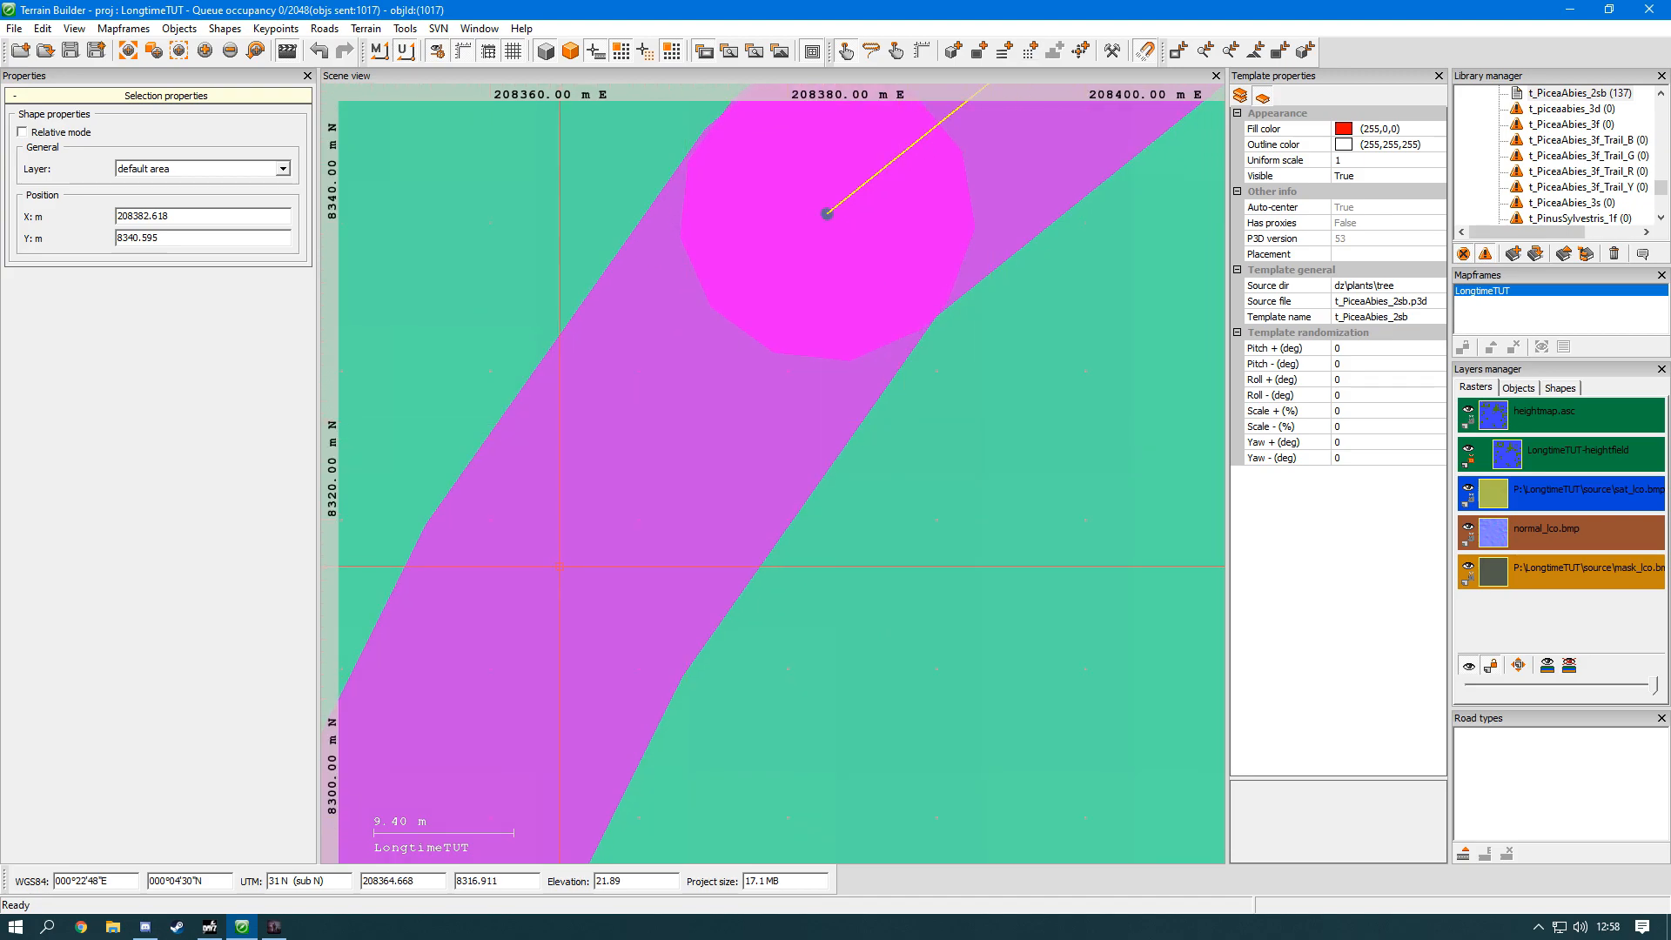
right_click(630, 507)
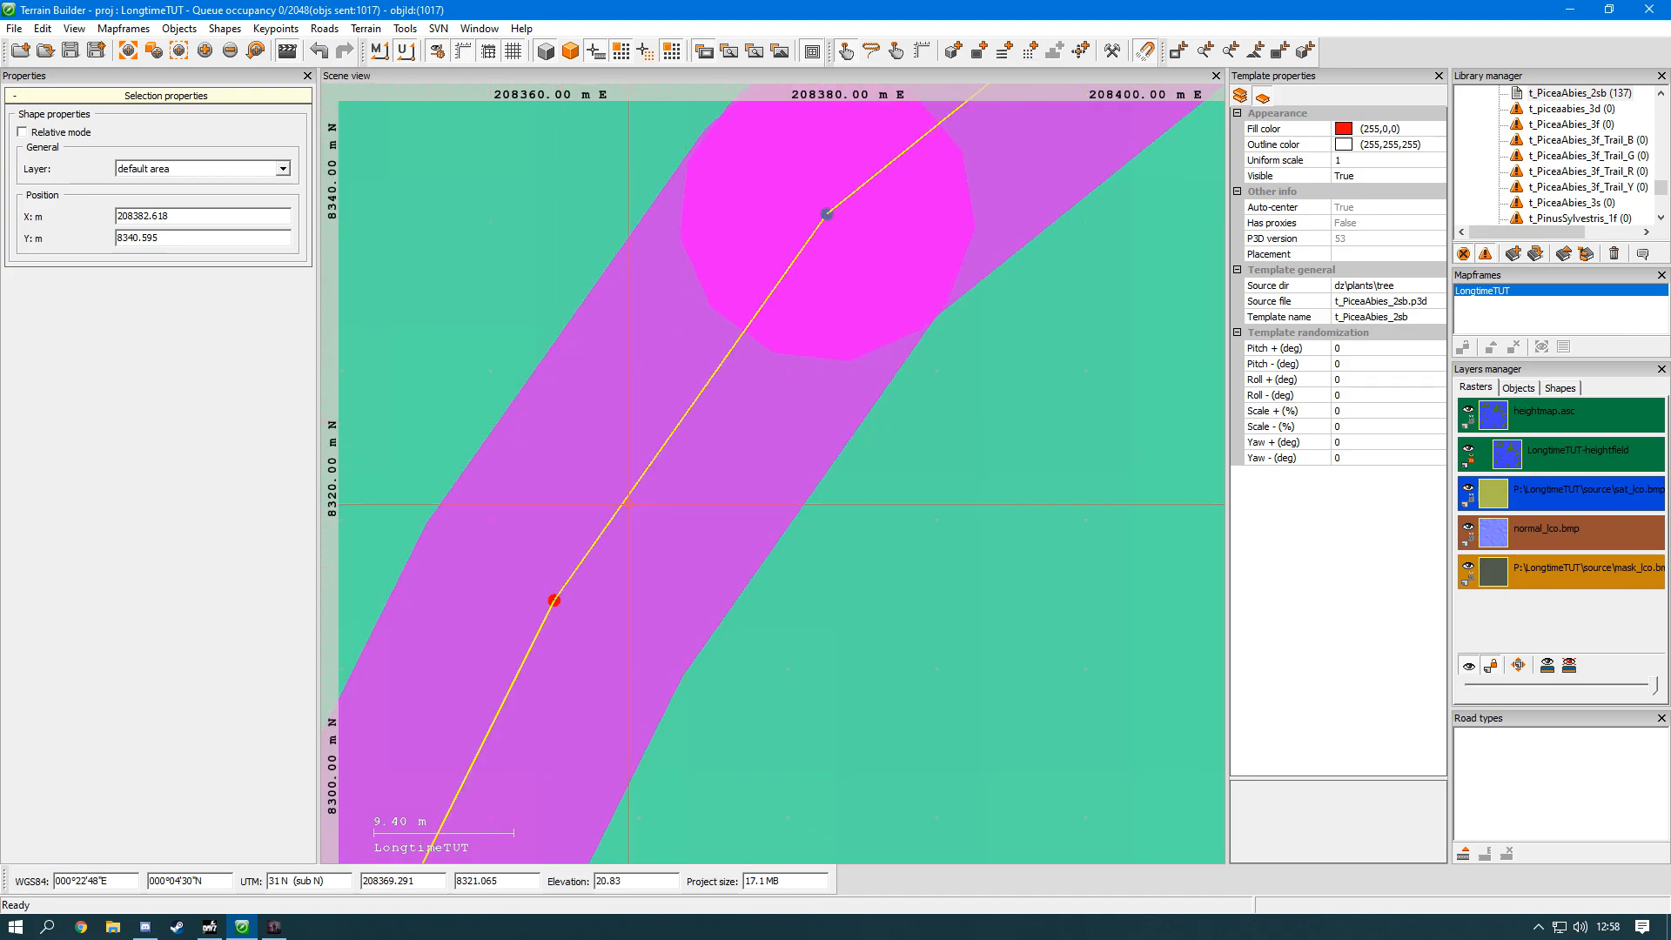
click(667, 762)
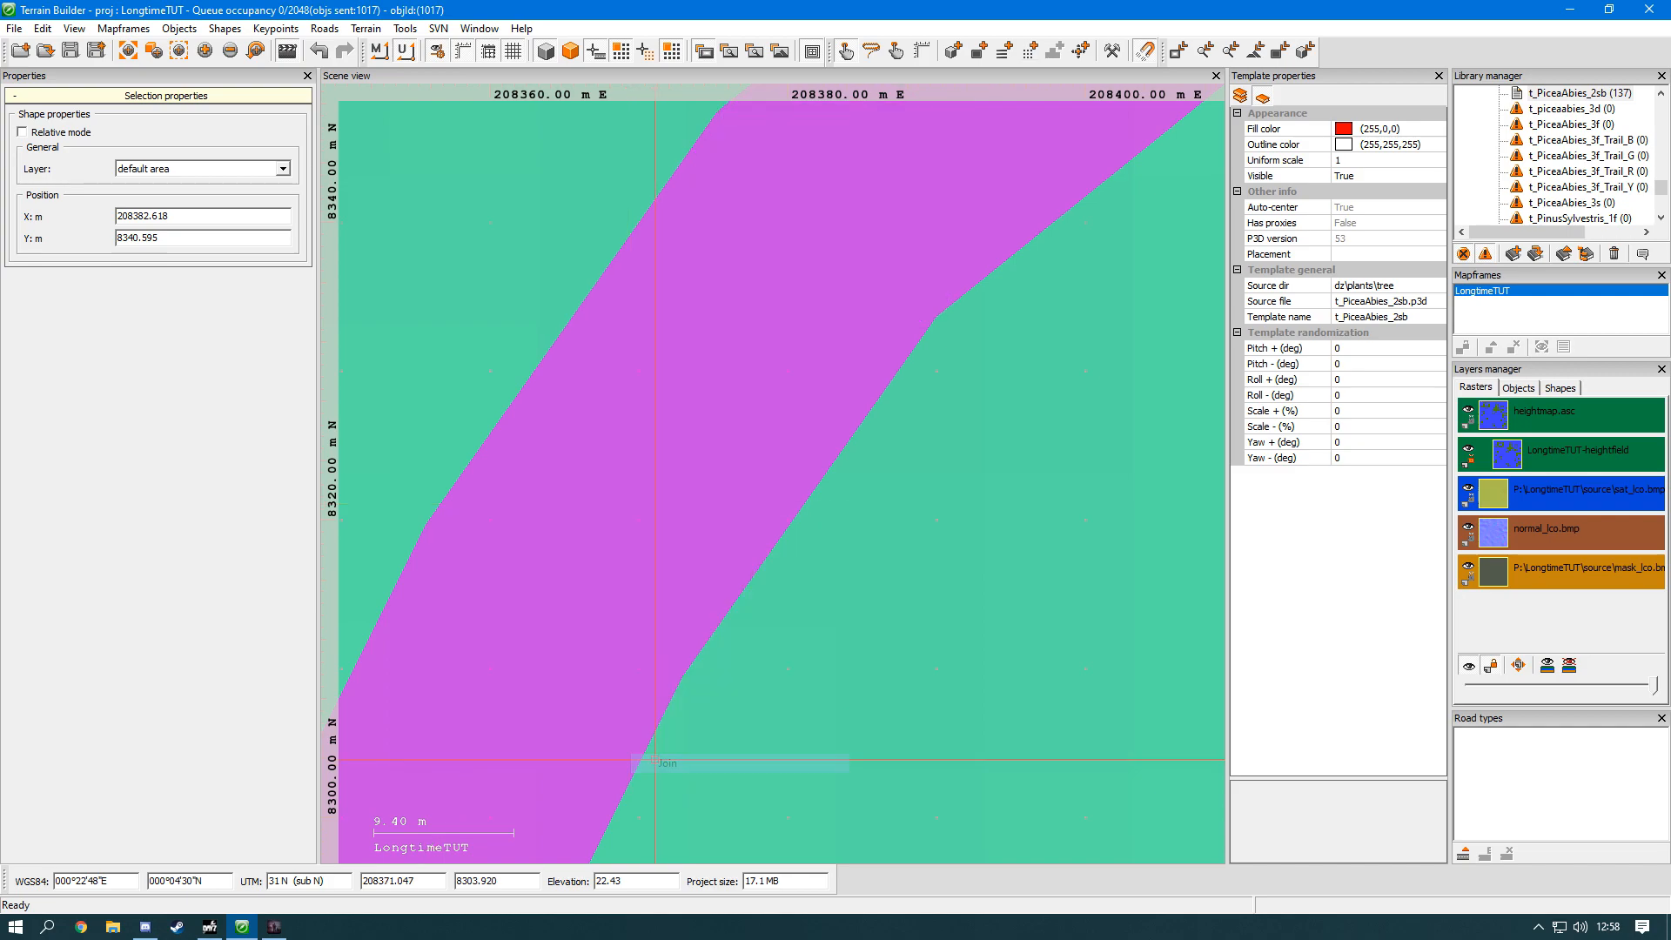
scroll(706, 696, down, 4)
click(697, 678)
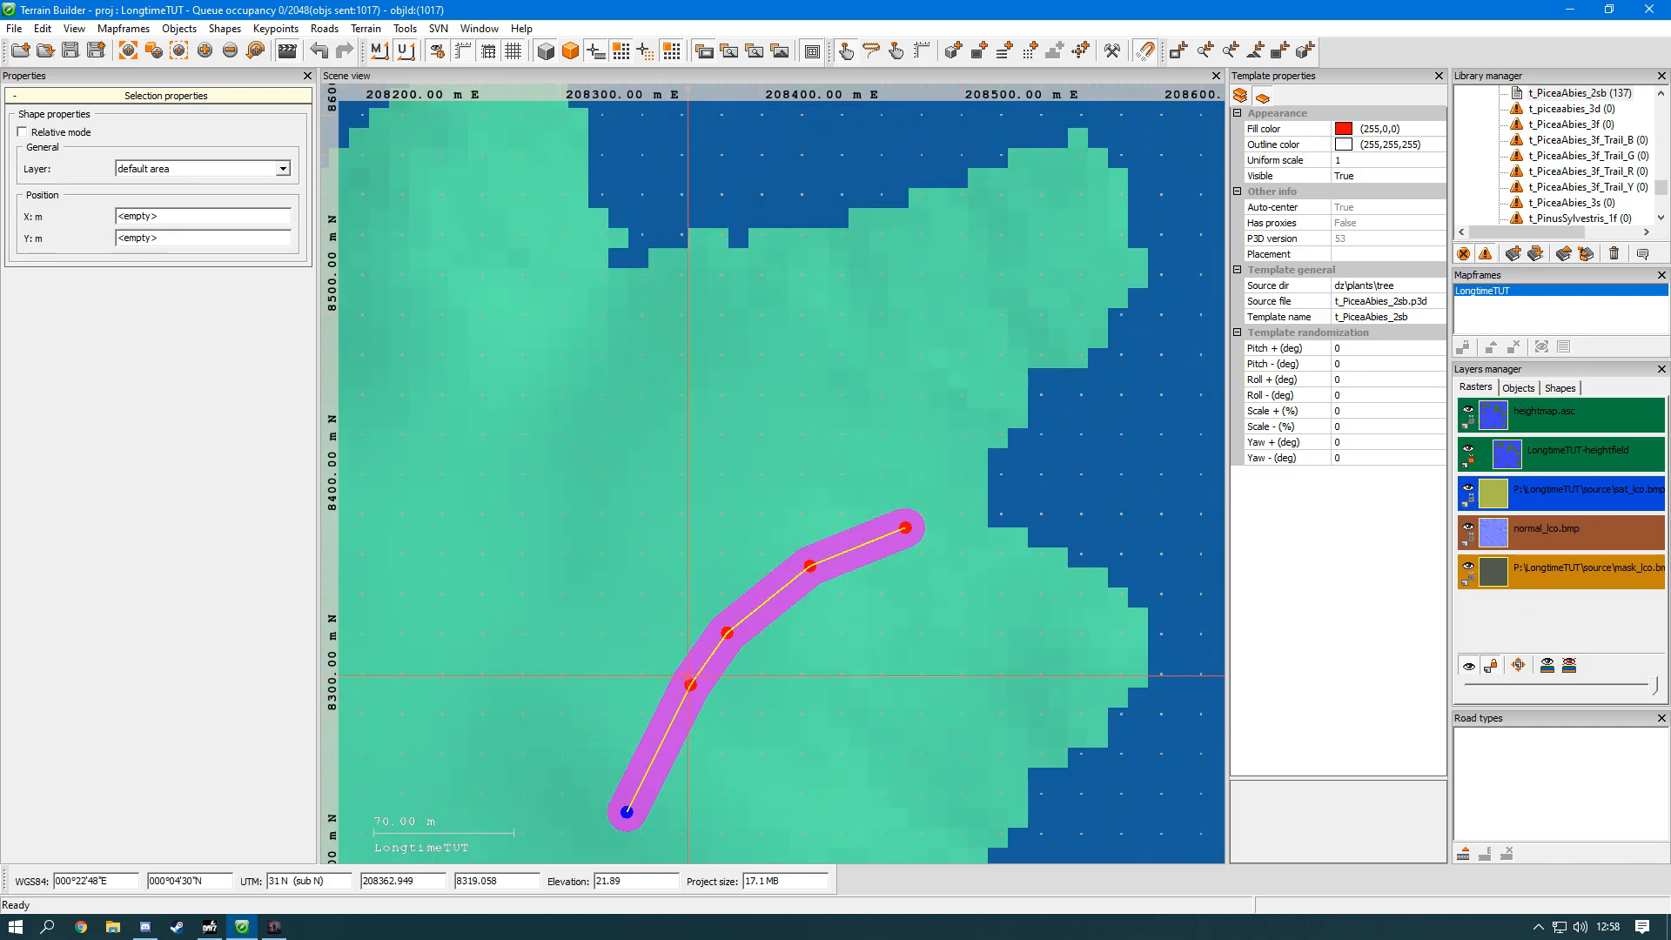
key(Delete)
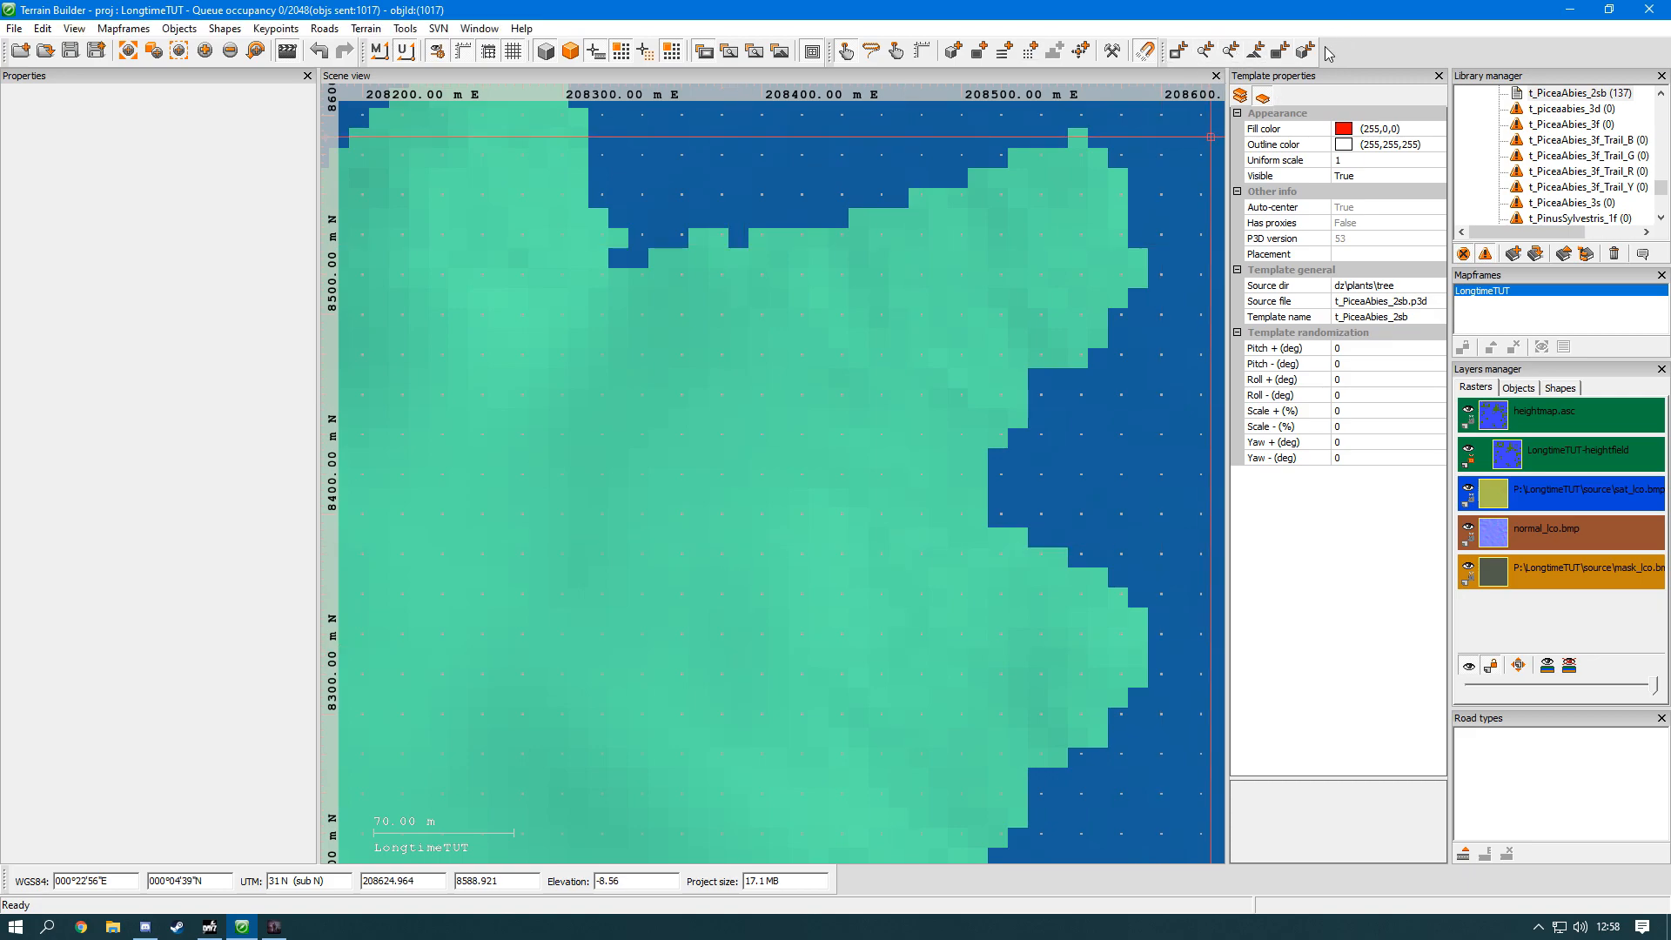
click(12, 28)
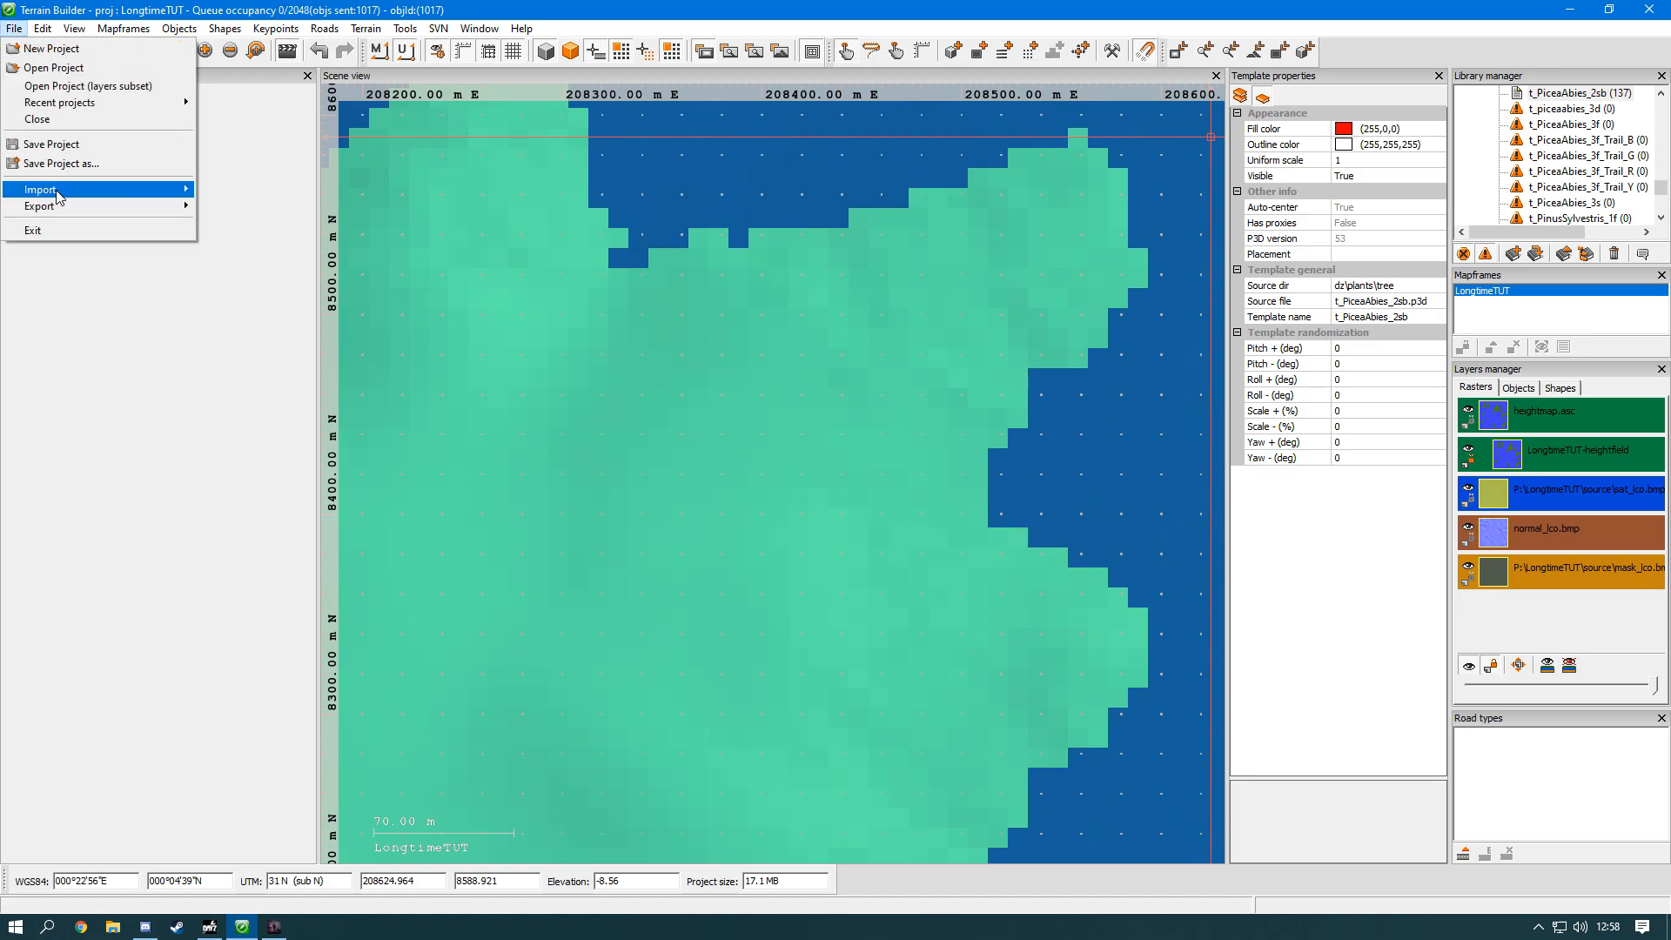
mouse_move(59, 197)
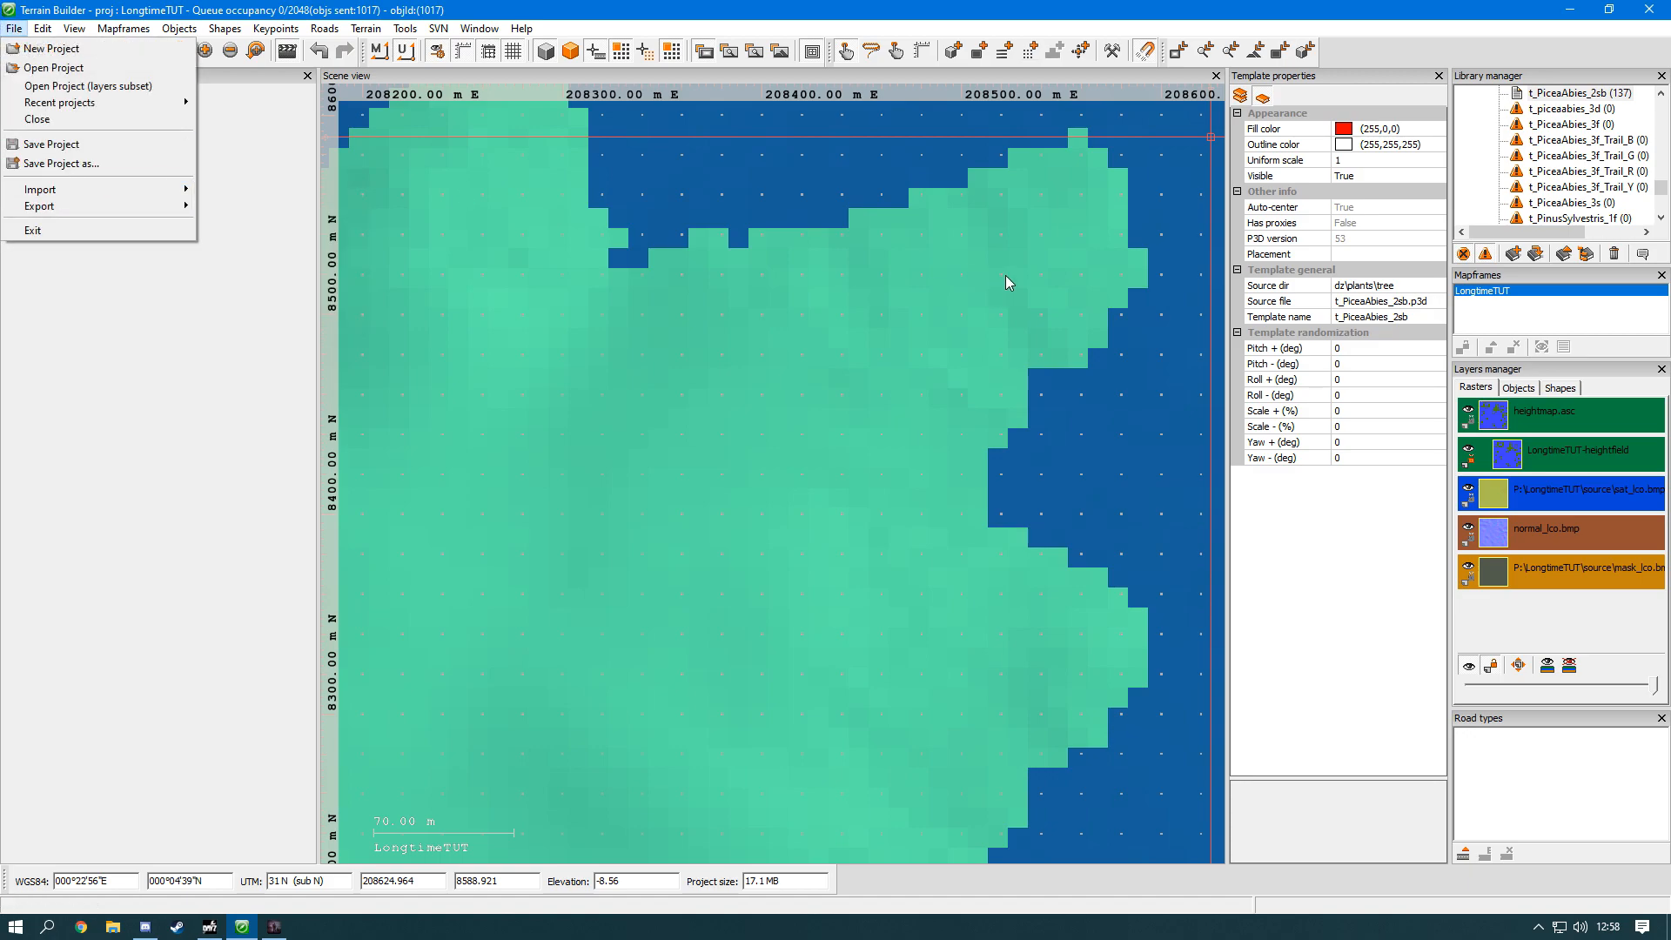
click(1186, 10)
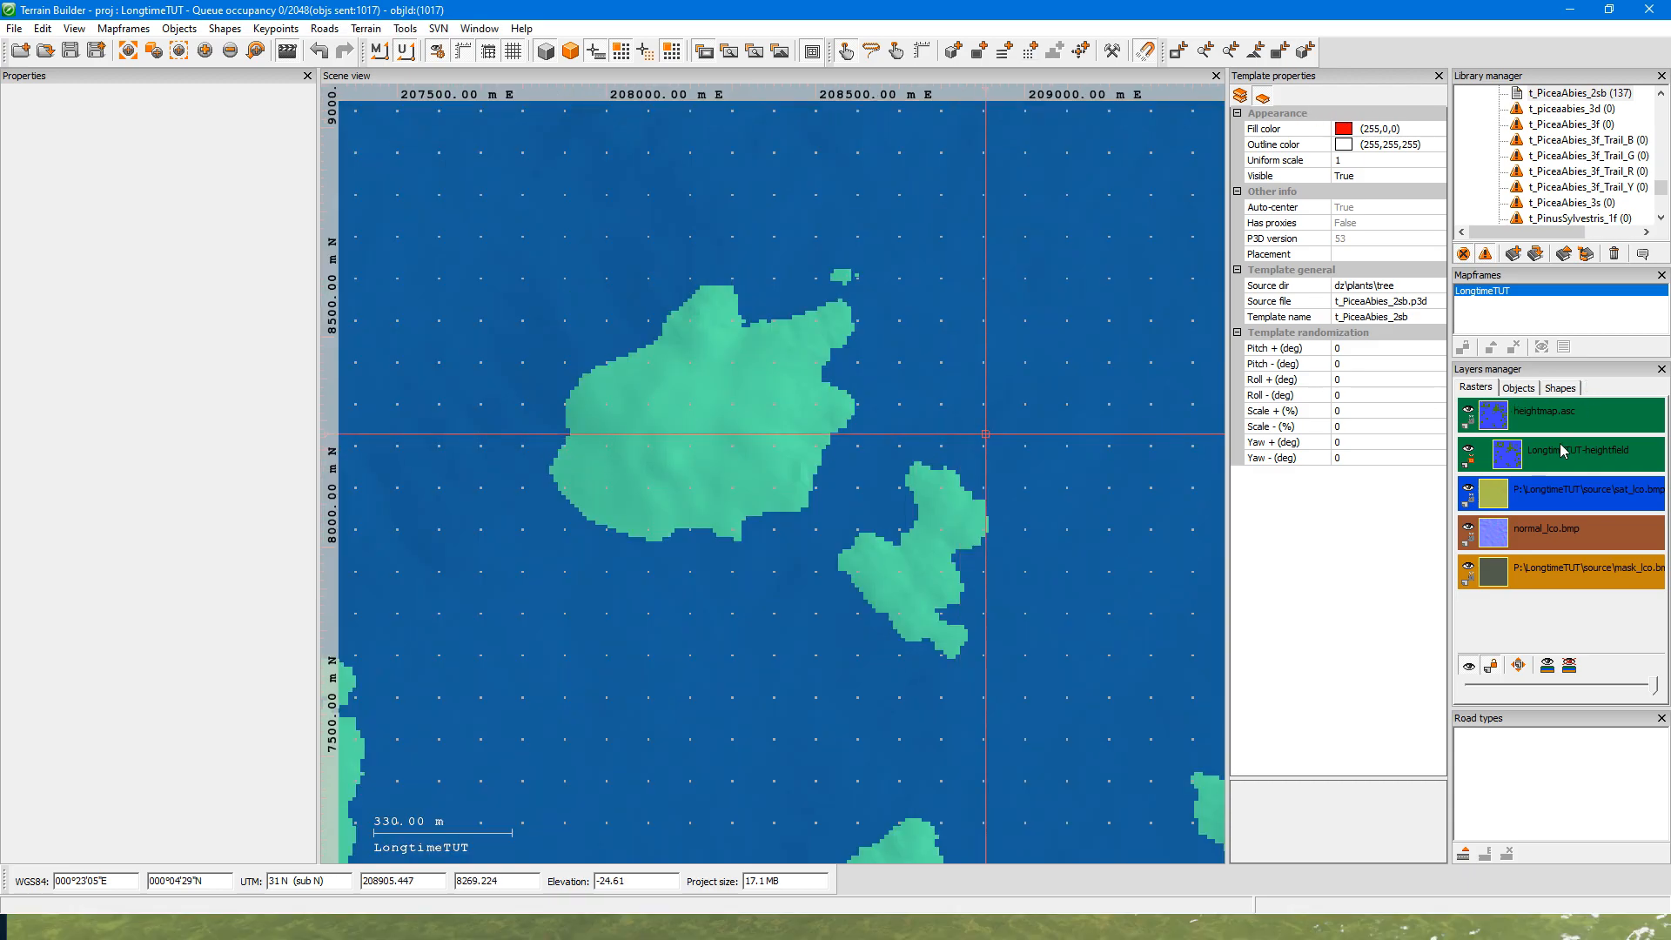
Step: Toggle the visibility of the mask_lco.bmp raster layer and preview the satellite image on the map
click(1513, 578)
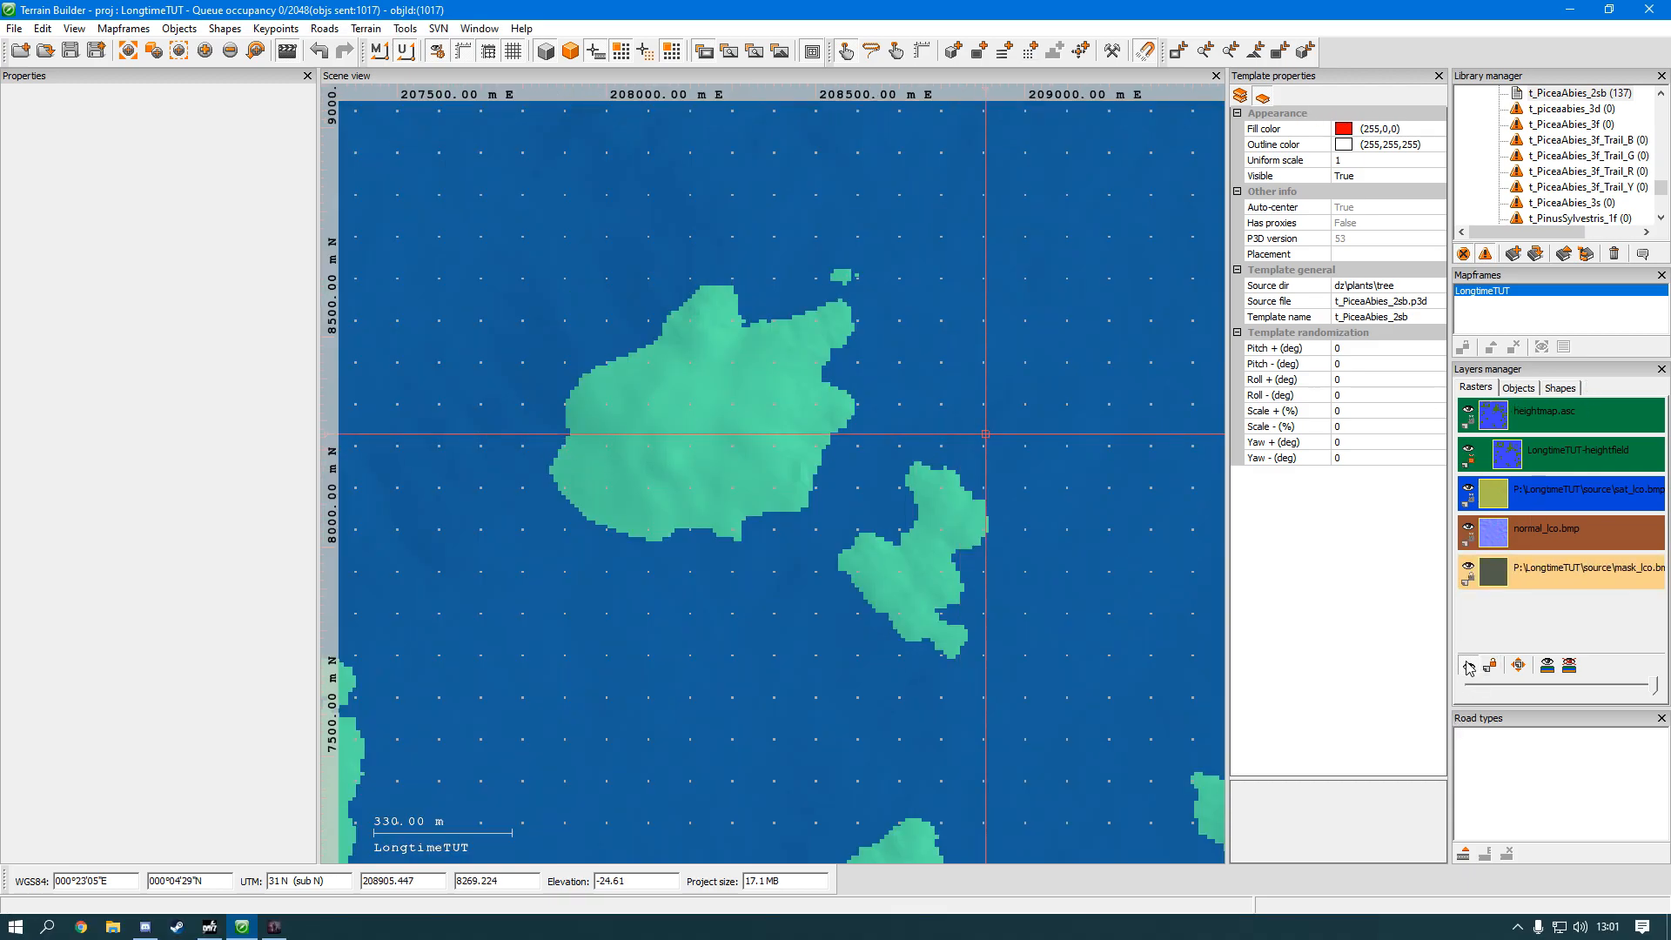
click(1468, 666)
click(728, 50)
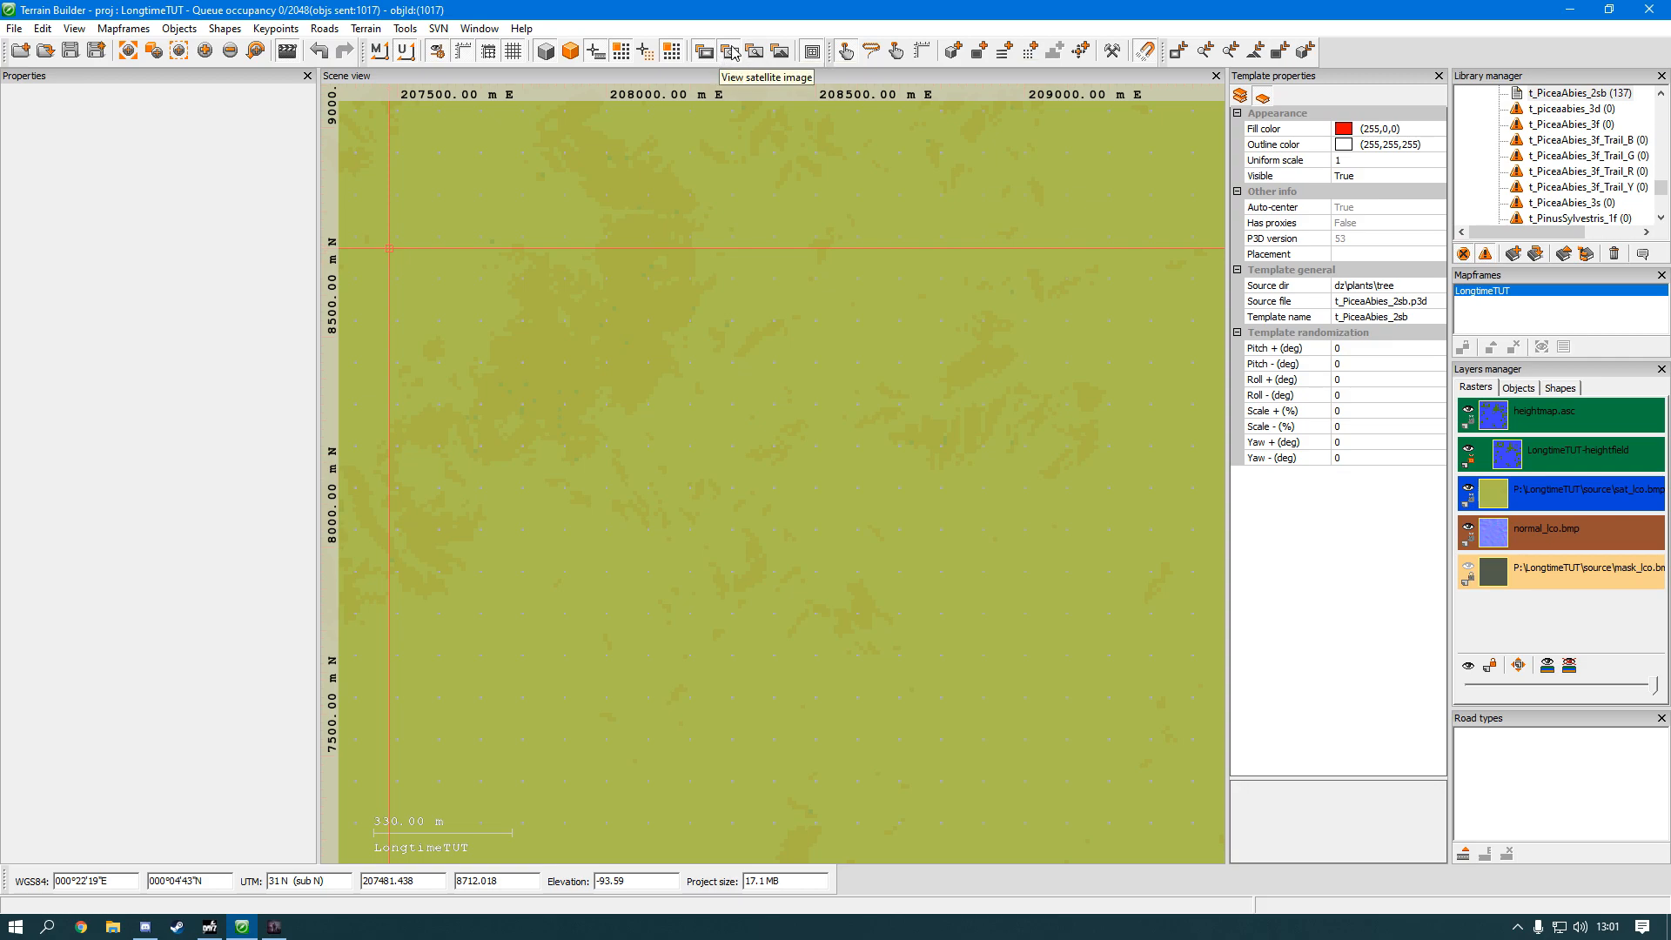
click(781, 54)
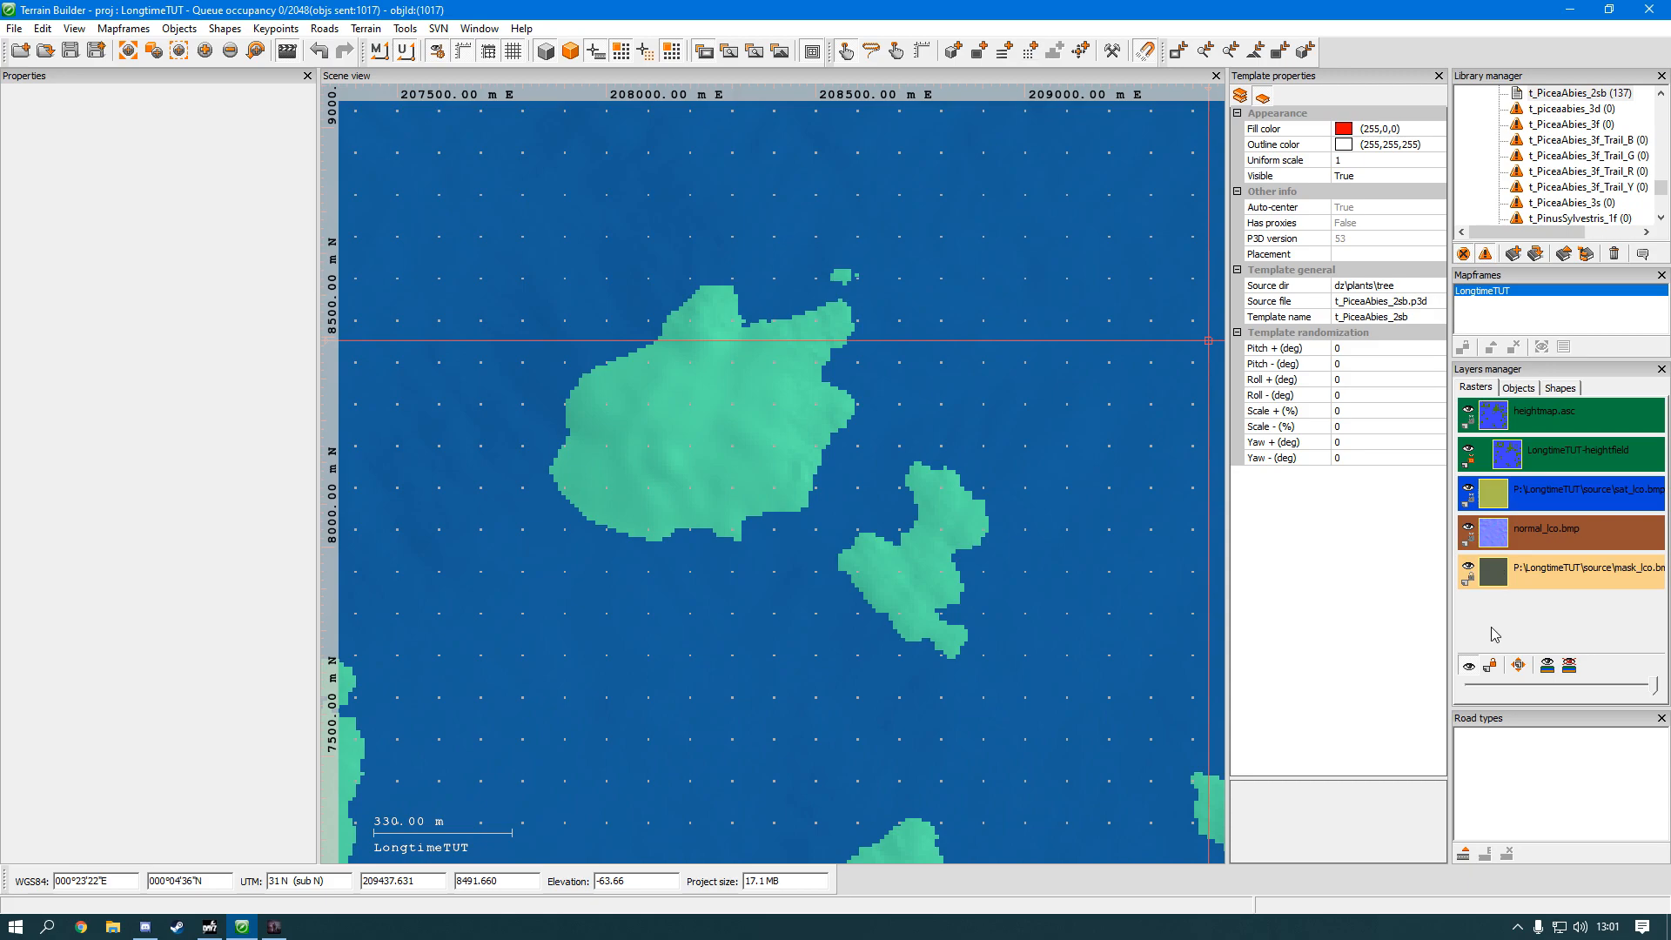
Step: Add a new object layer named "new" above the default layer
click(1515, 675)
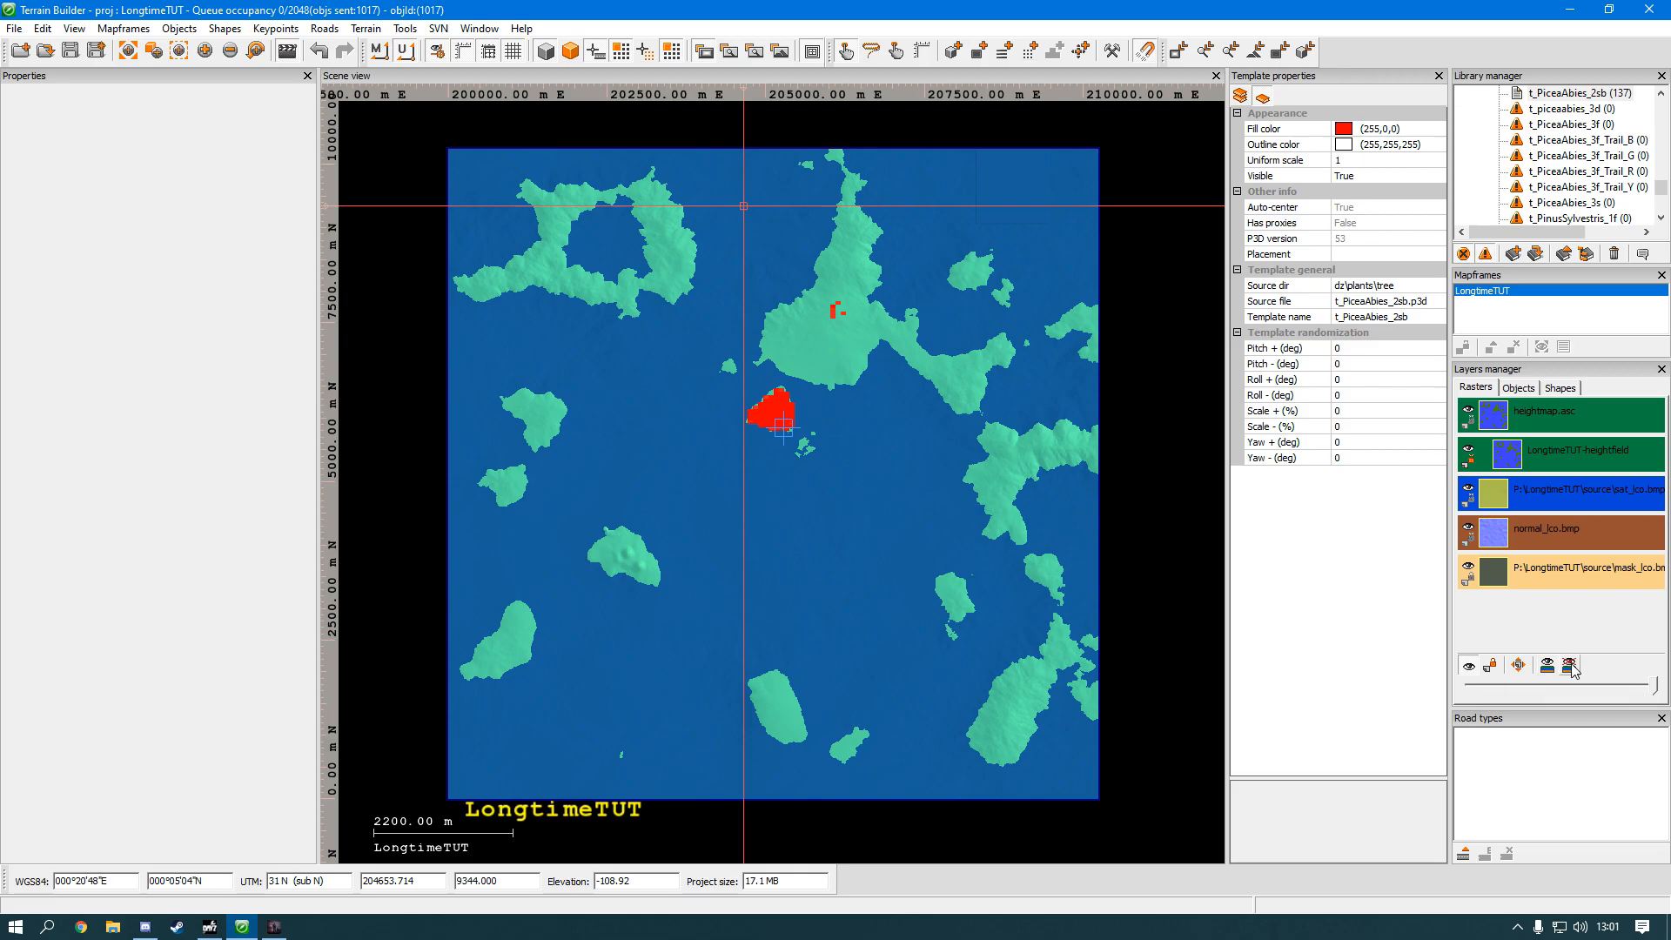
click(1534, 393)
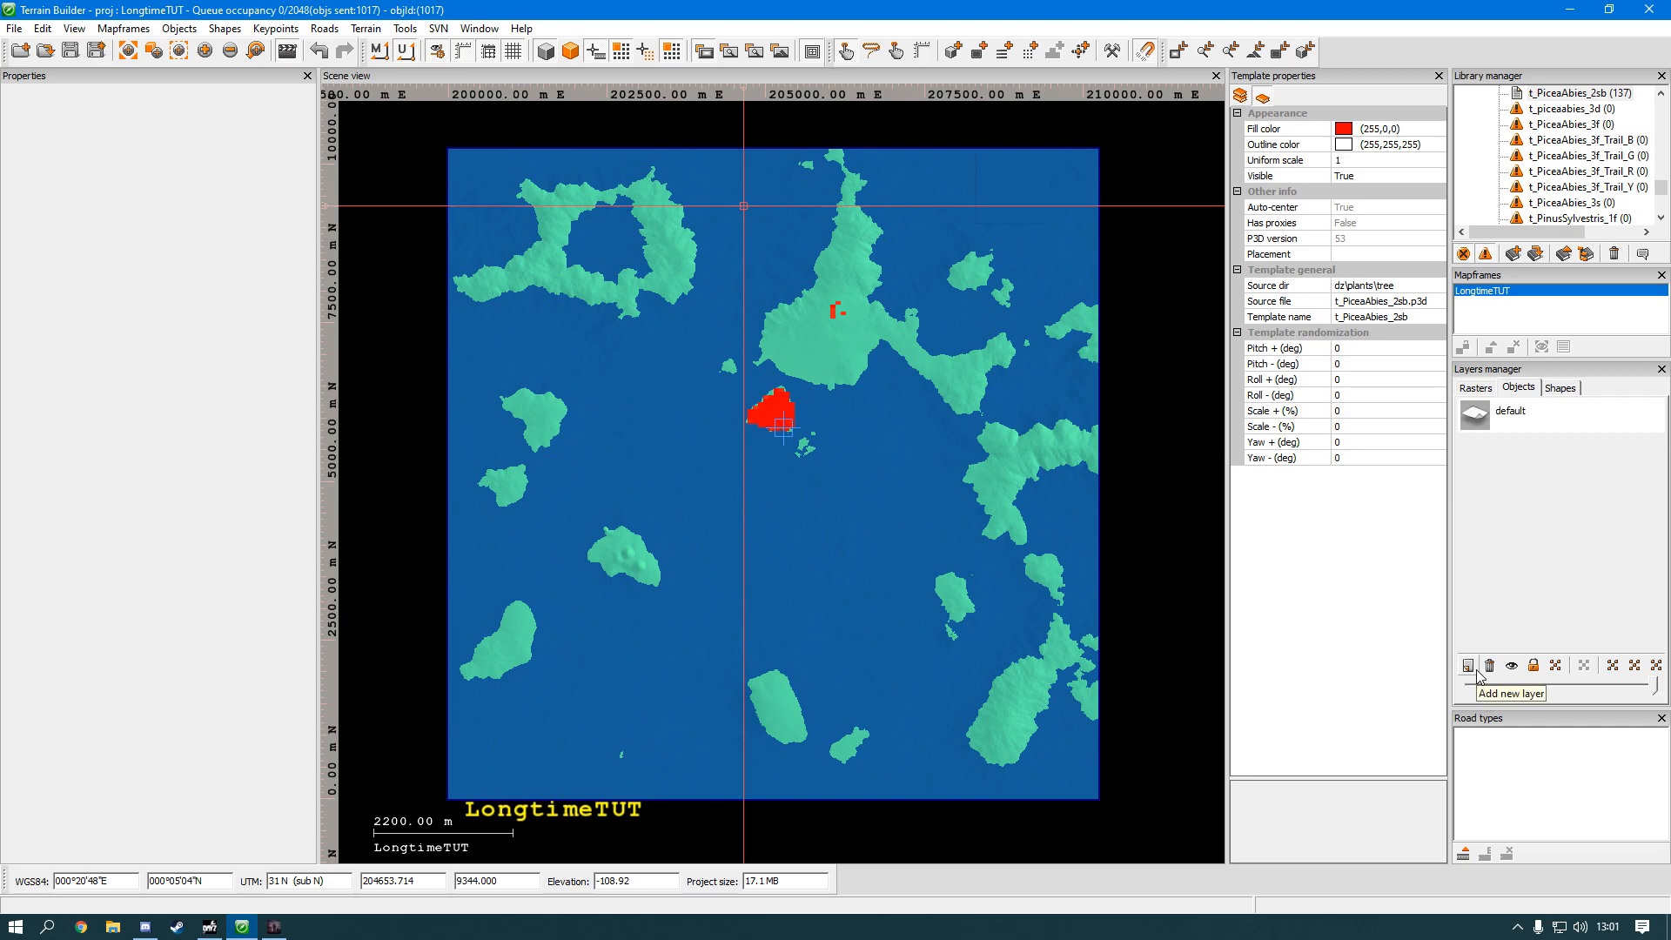
click(1476, 672)
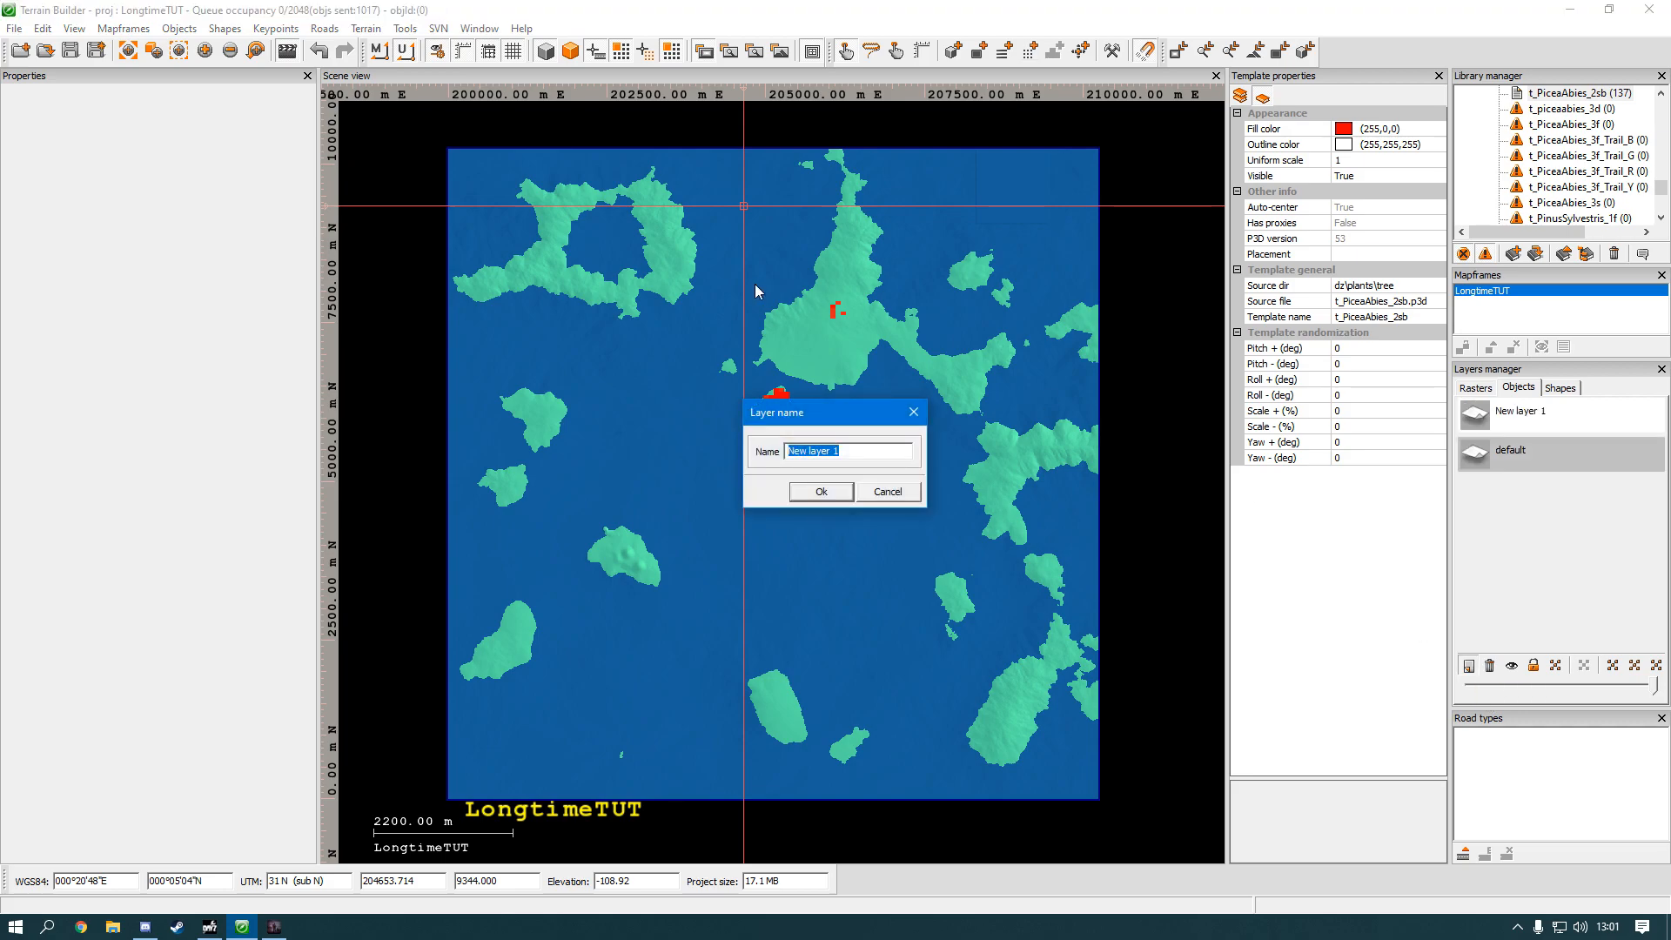
text(new)
key(Return)
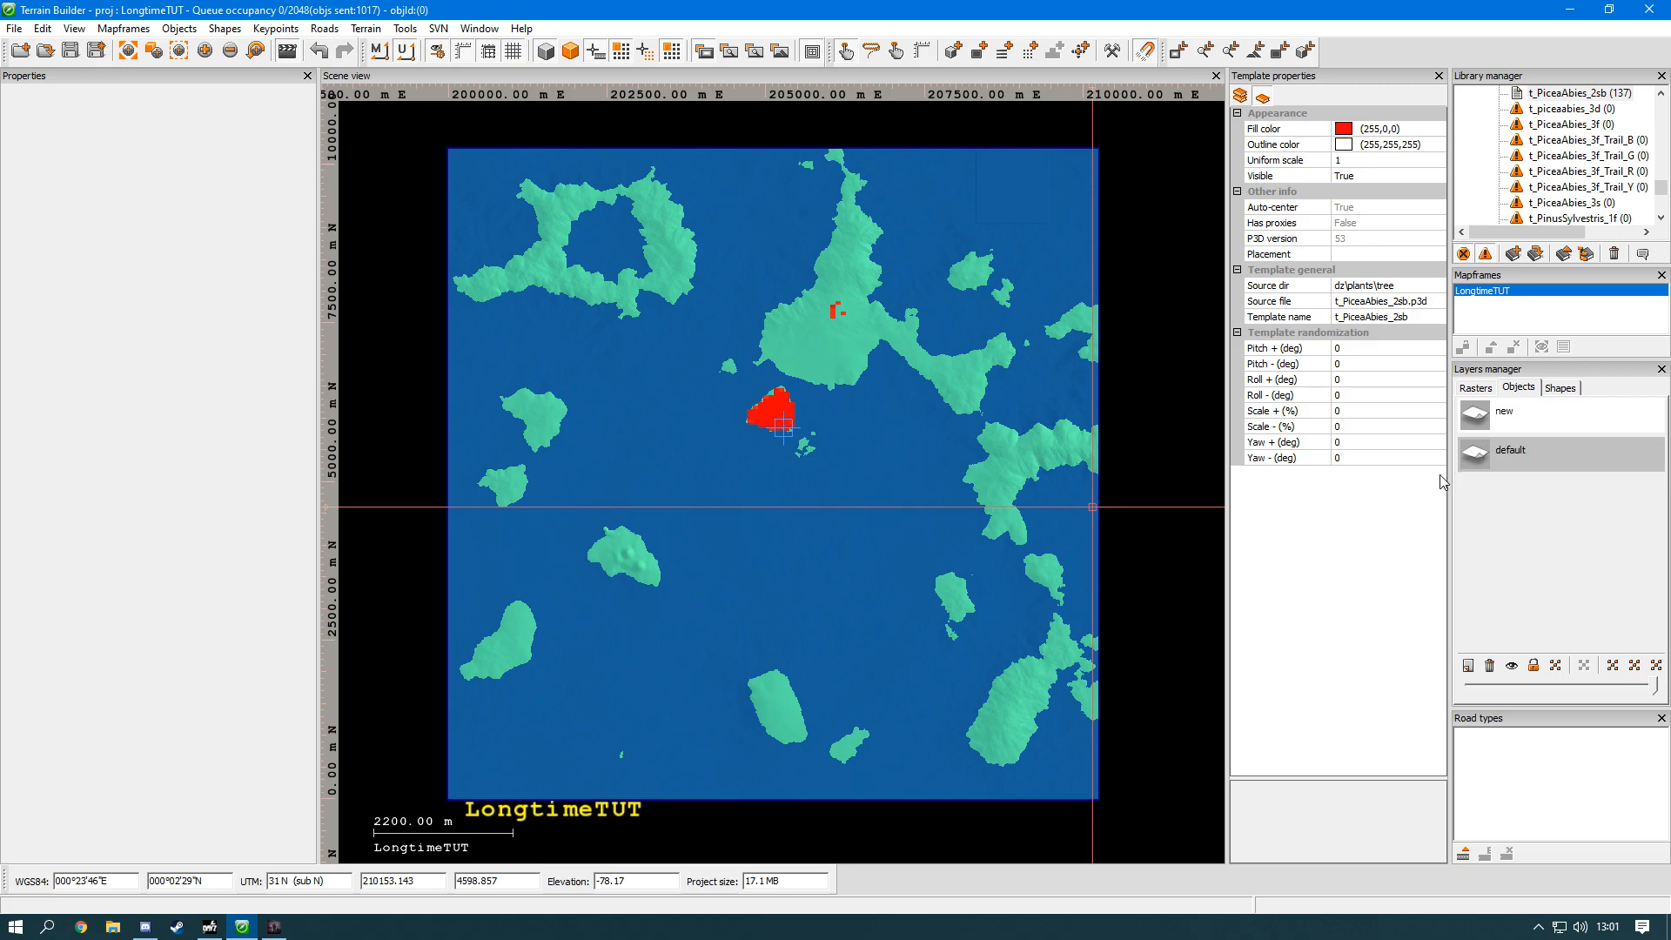
Step: Select a t_quercusRobur_2sb tree in the forest with the "new" object layer active, and switch back to the default layer
scroll(876, 317, up, 5)
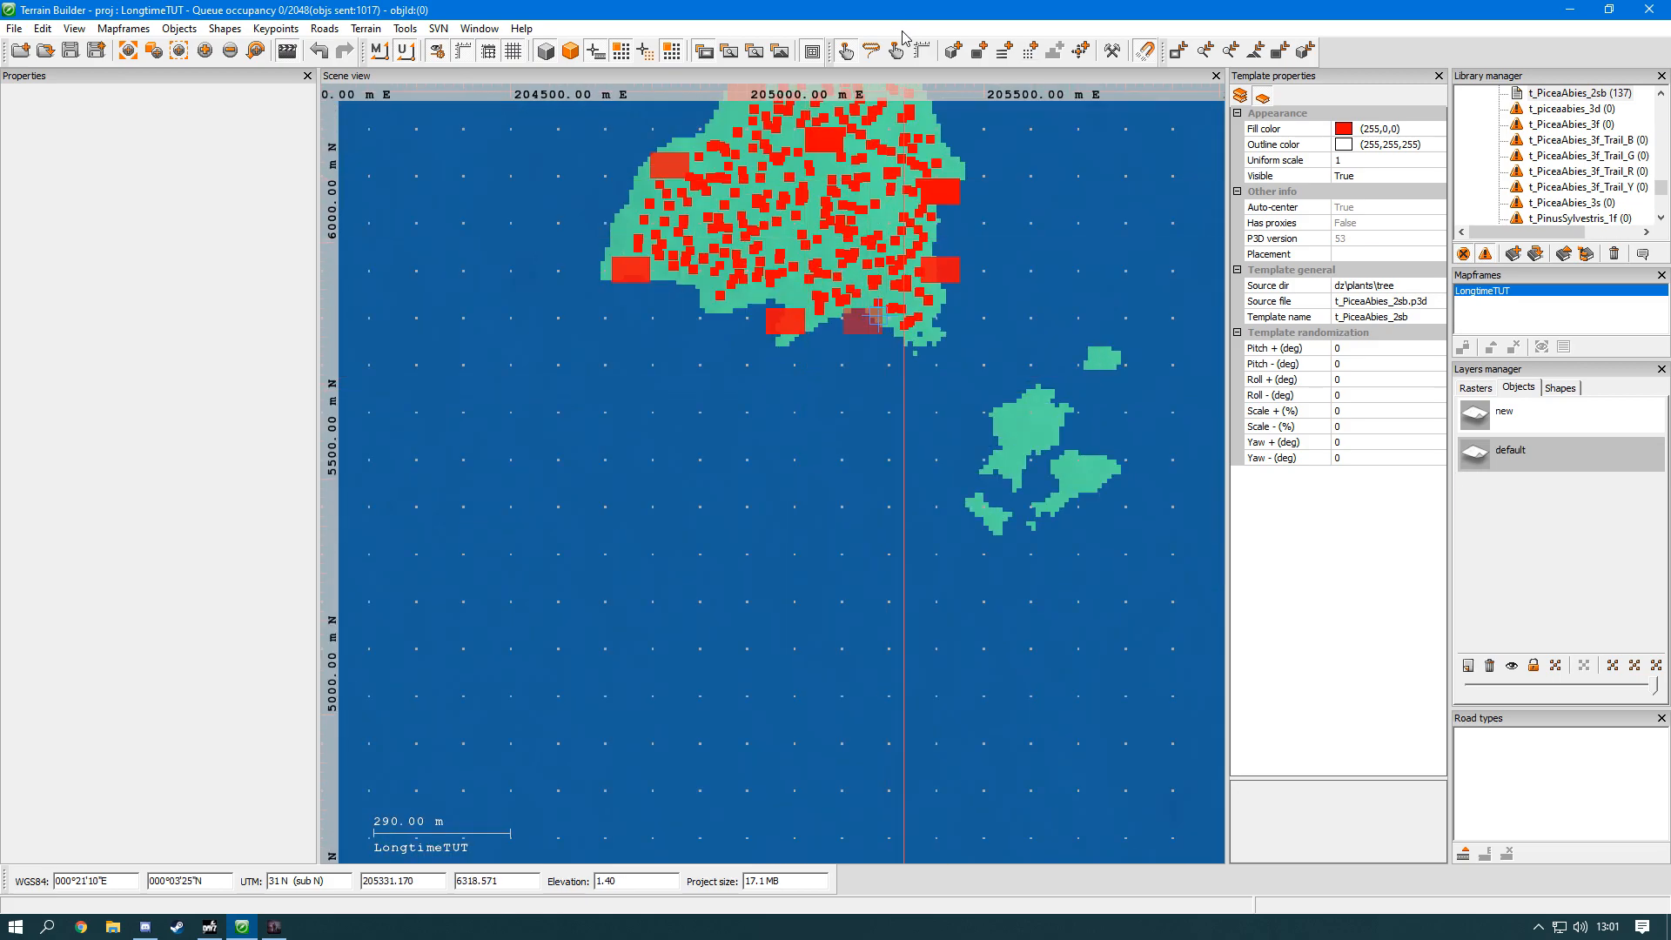
scroll(866, 270, up, 2)
scroll(864, 263, up, 4)
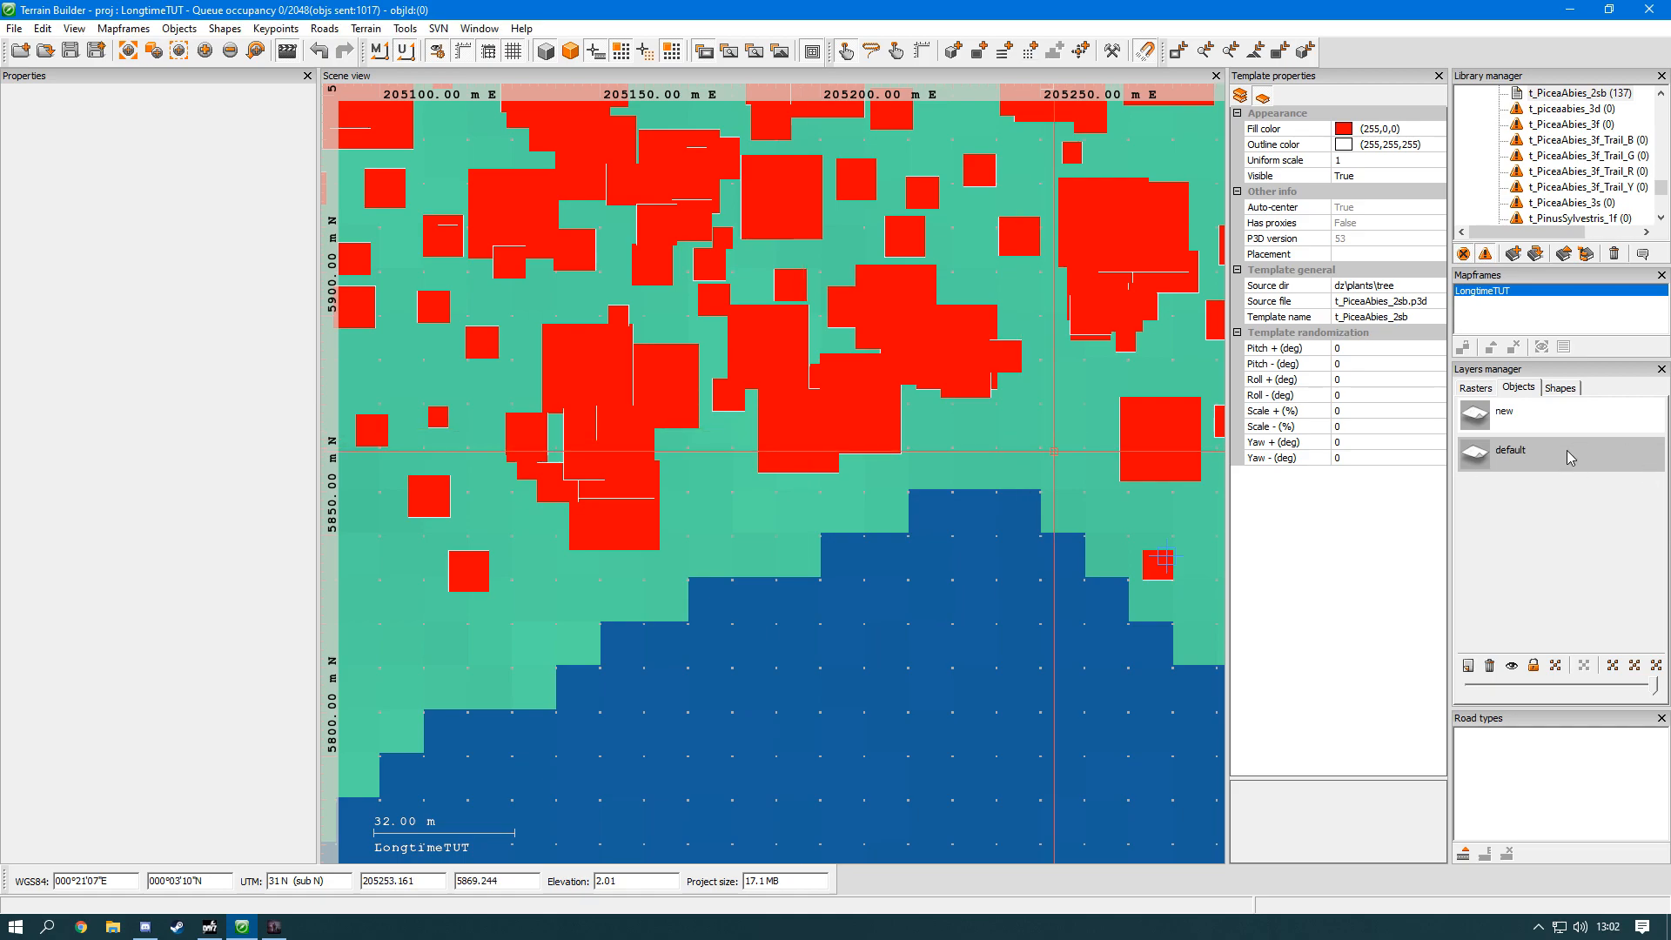
click(1564, 421)
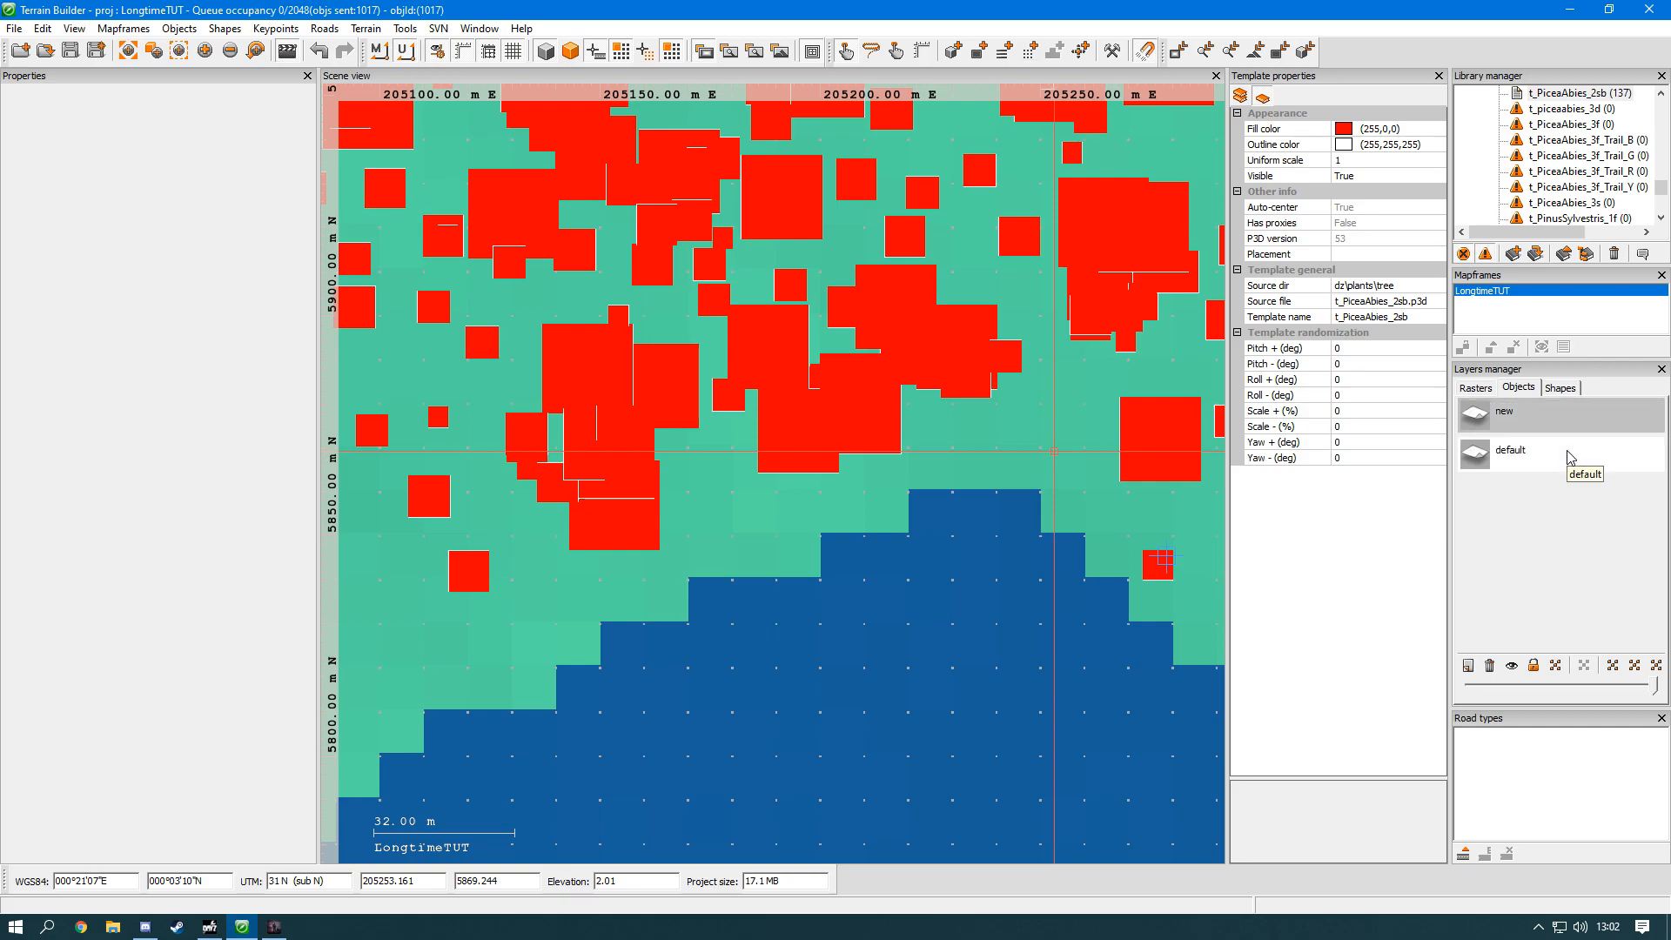
click(859, 408)
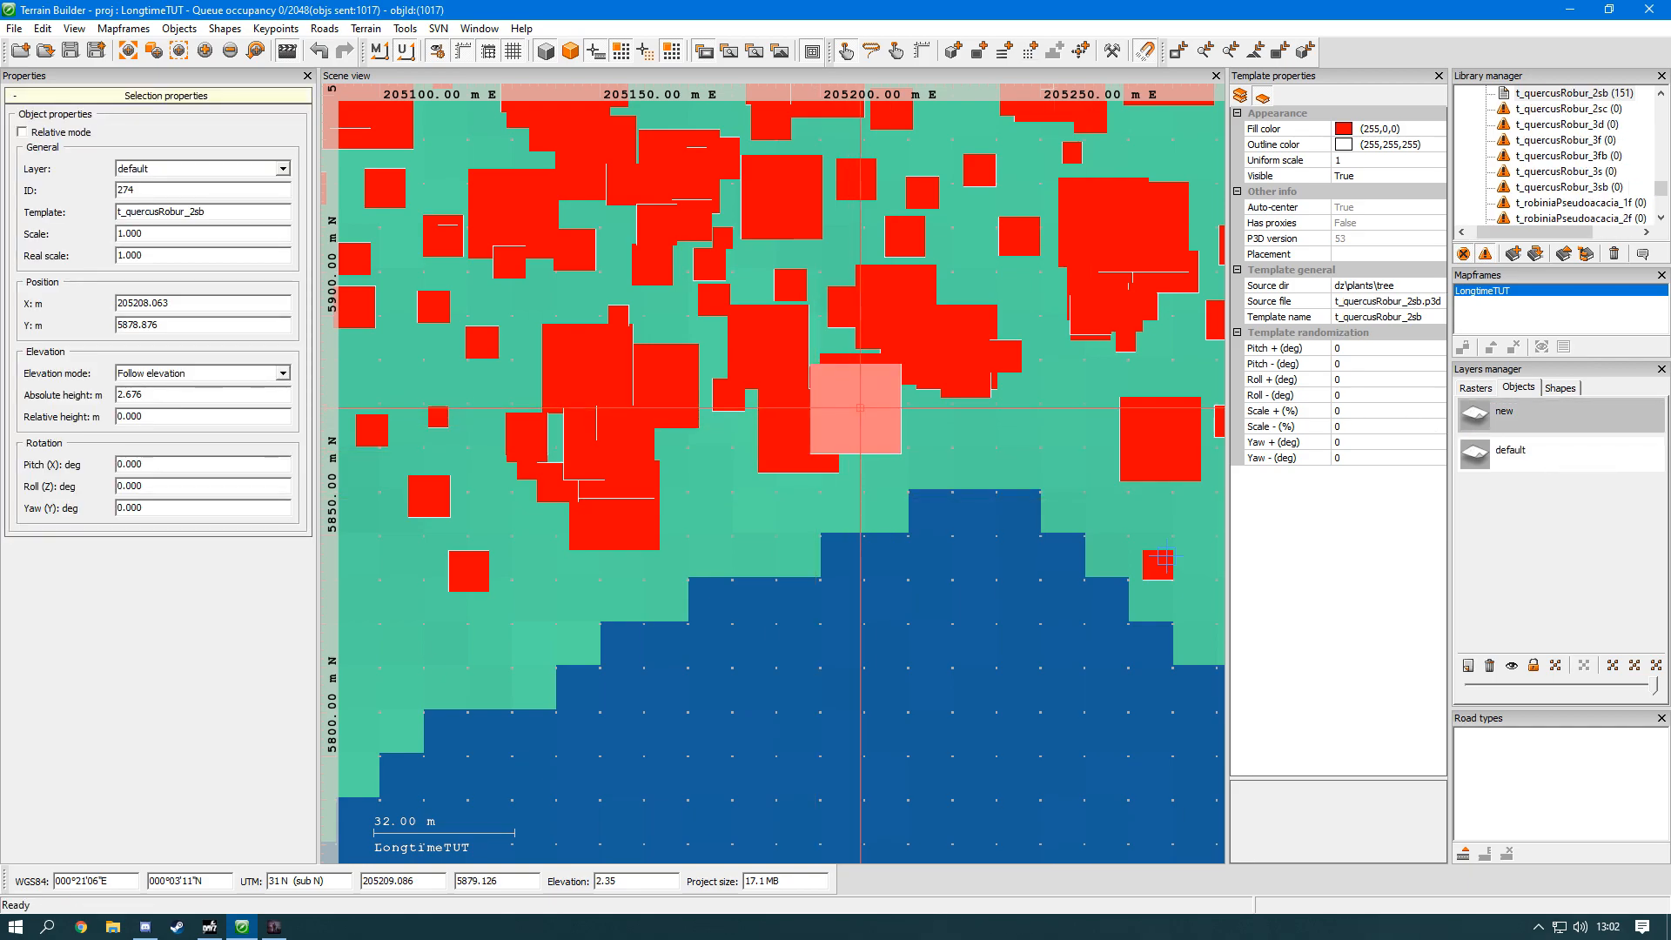
click(1523, 452)
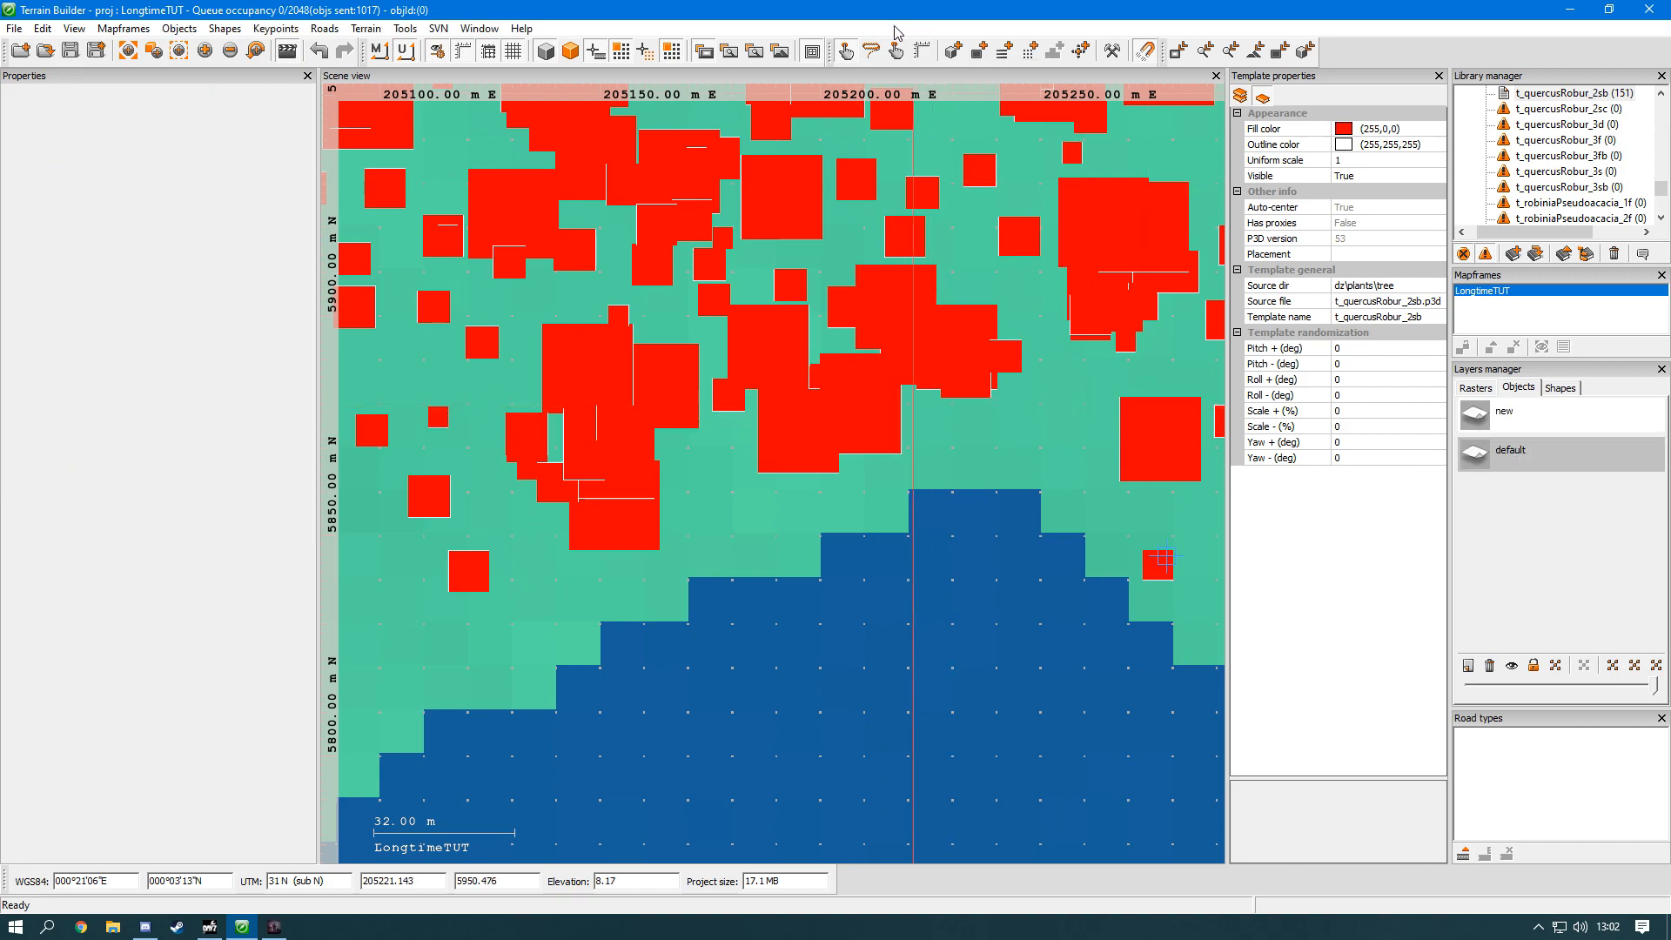
Step: Reassign the t_quercusRobur_2fb tree at the forest's southern edge to the "new" object layer and reselect it
click(872, 389)
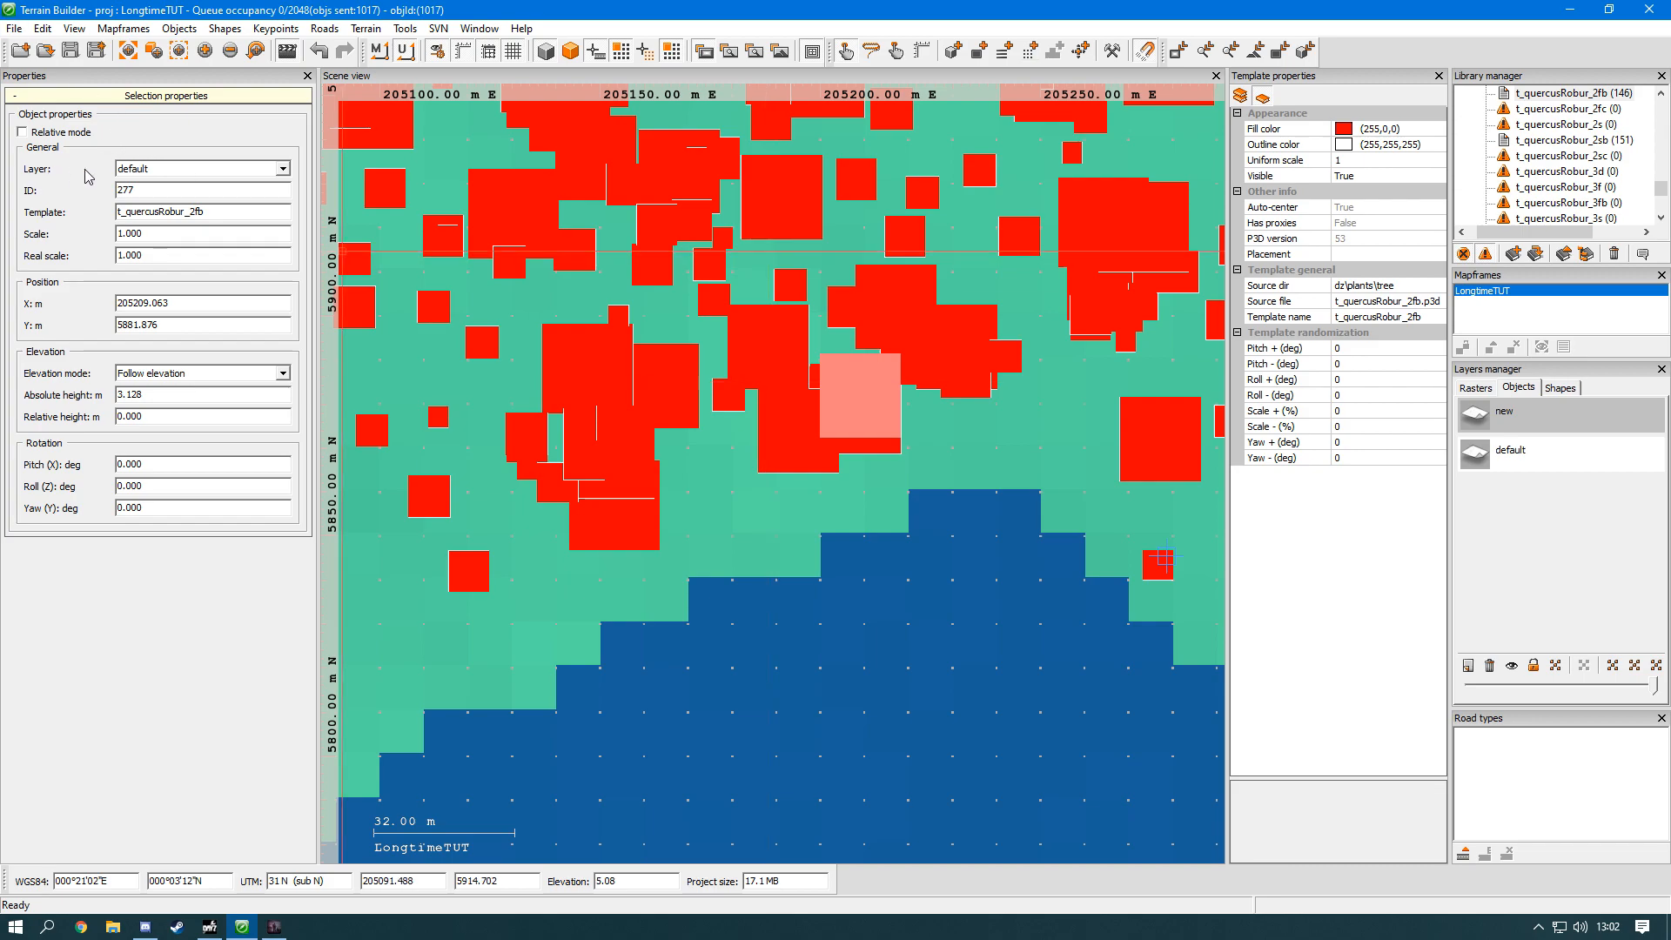
click(133, 172)
click(127, 197)
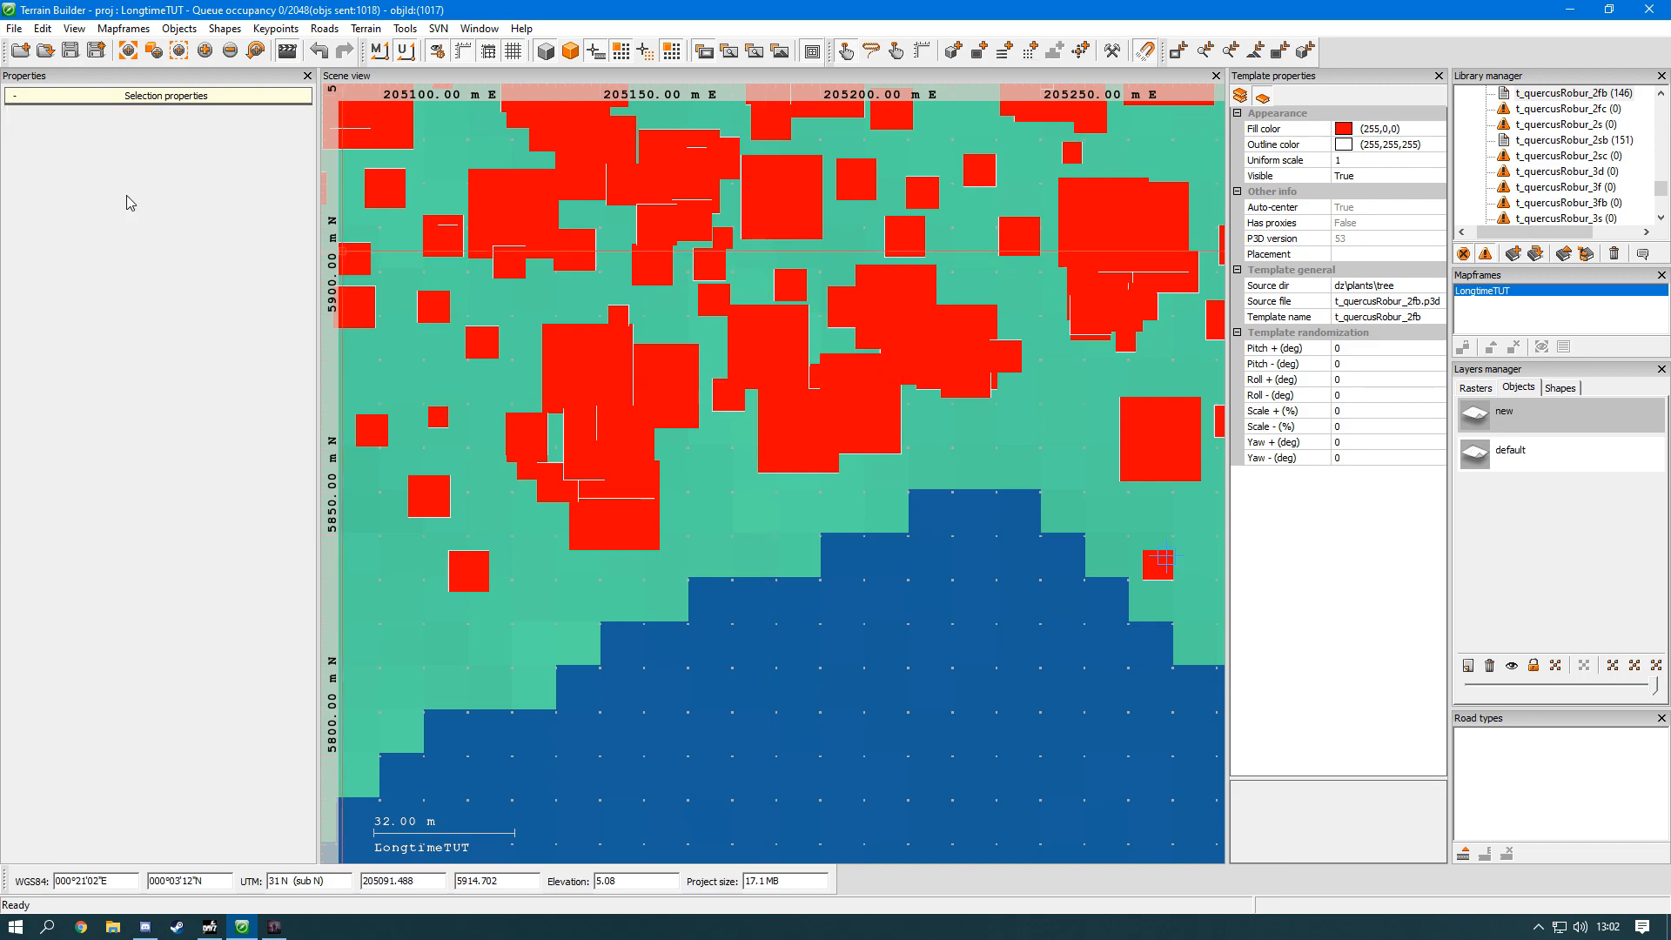
click(1557, 409)
click(859, 395)
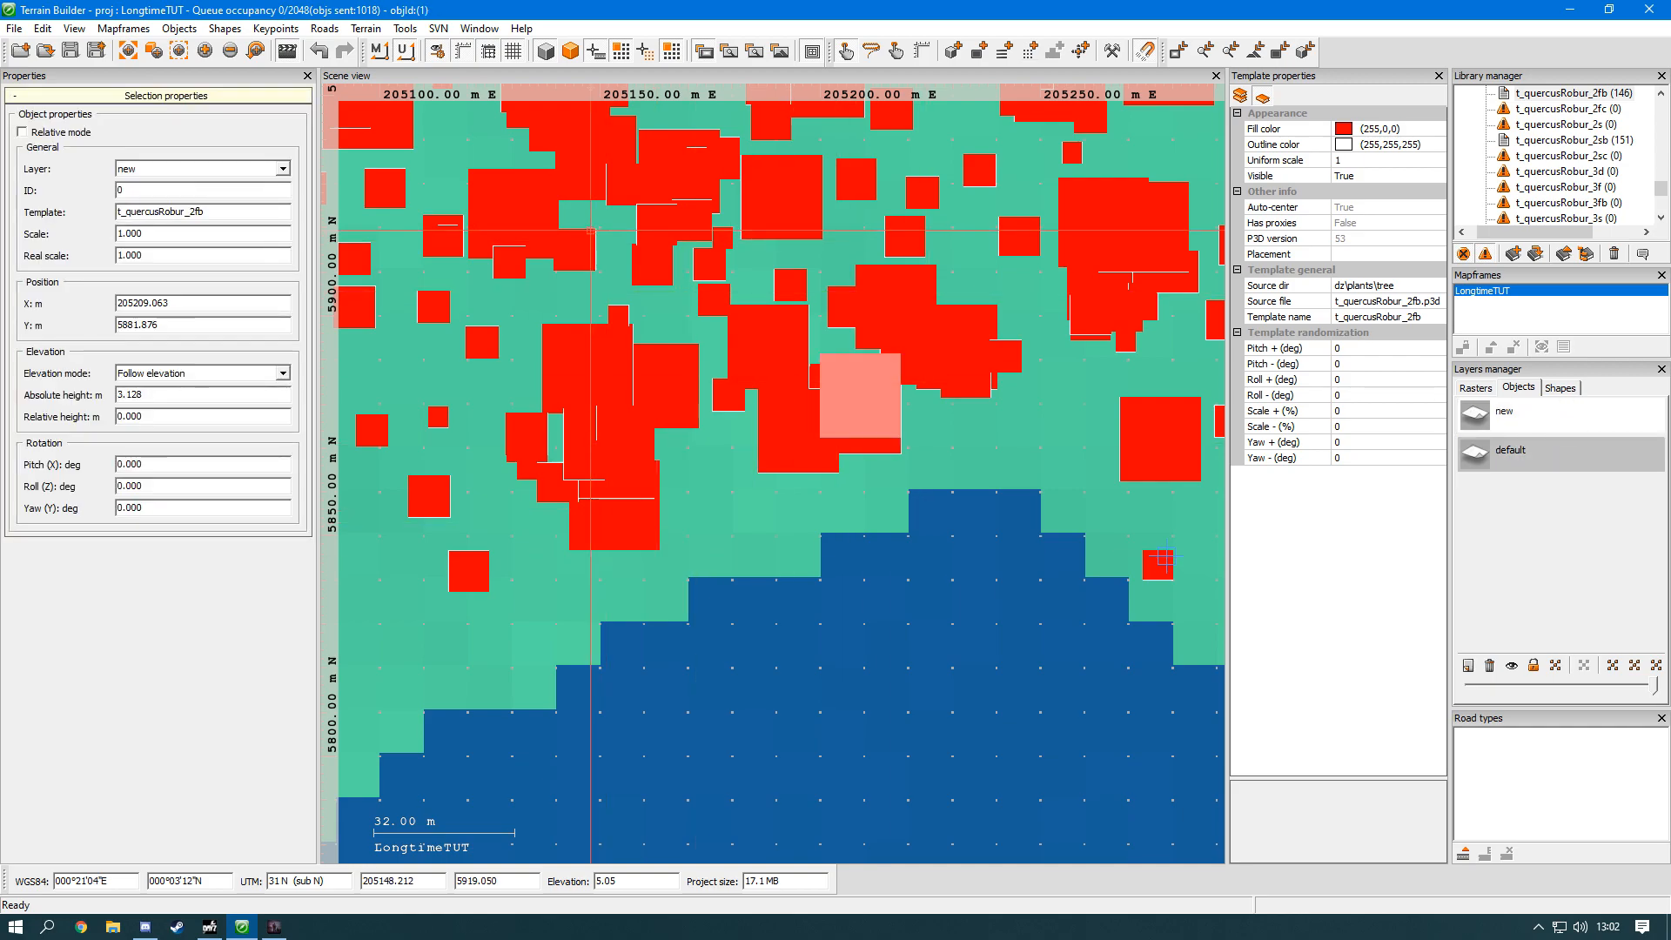
Step: Move the reassigned t_quercusRobur_2fb tree southeast to the shoreline at about X 205227.578, Y 5868.664, and deselect it
scroll(879, 433, up, 2)
scroll(858, 397, up, 3)
drag(833, 314, 1082, 492)
scroll(1056, 465, down, 3)
scroll(1064, 462, down, 3)
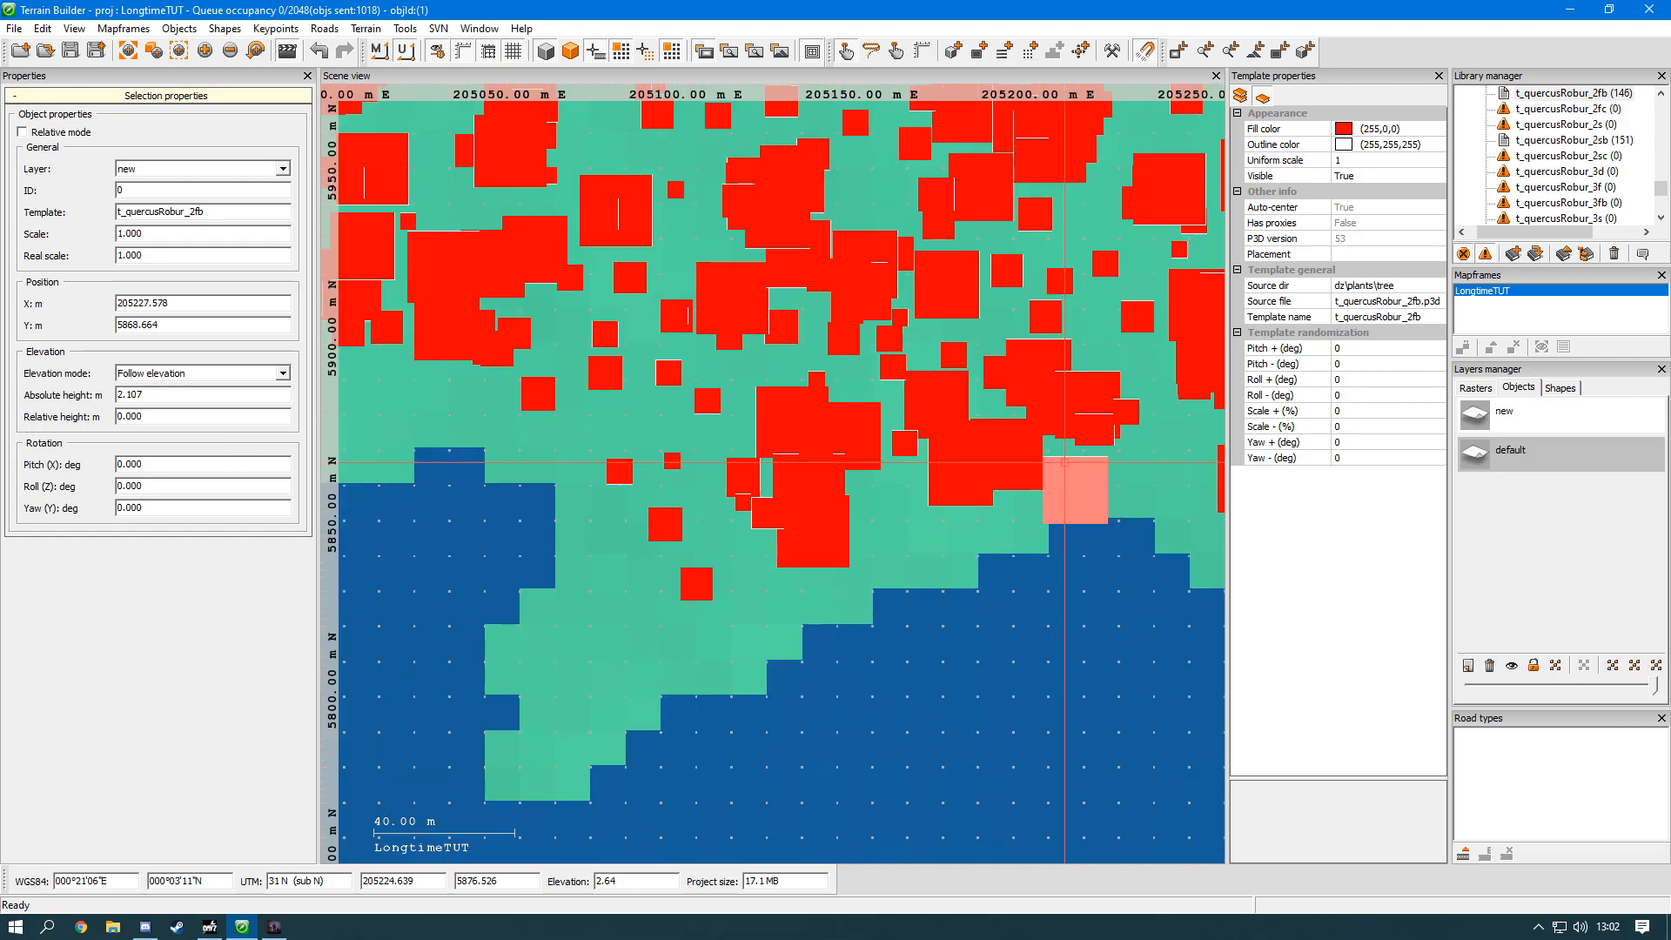
click(1106, 668)
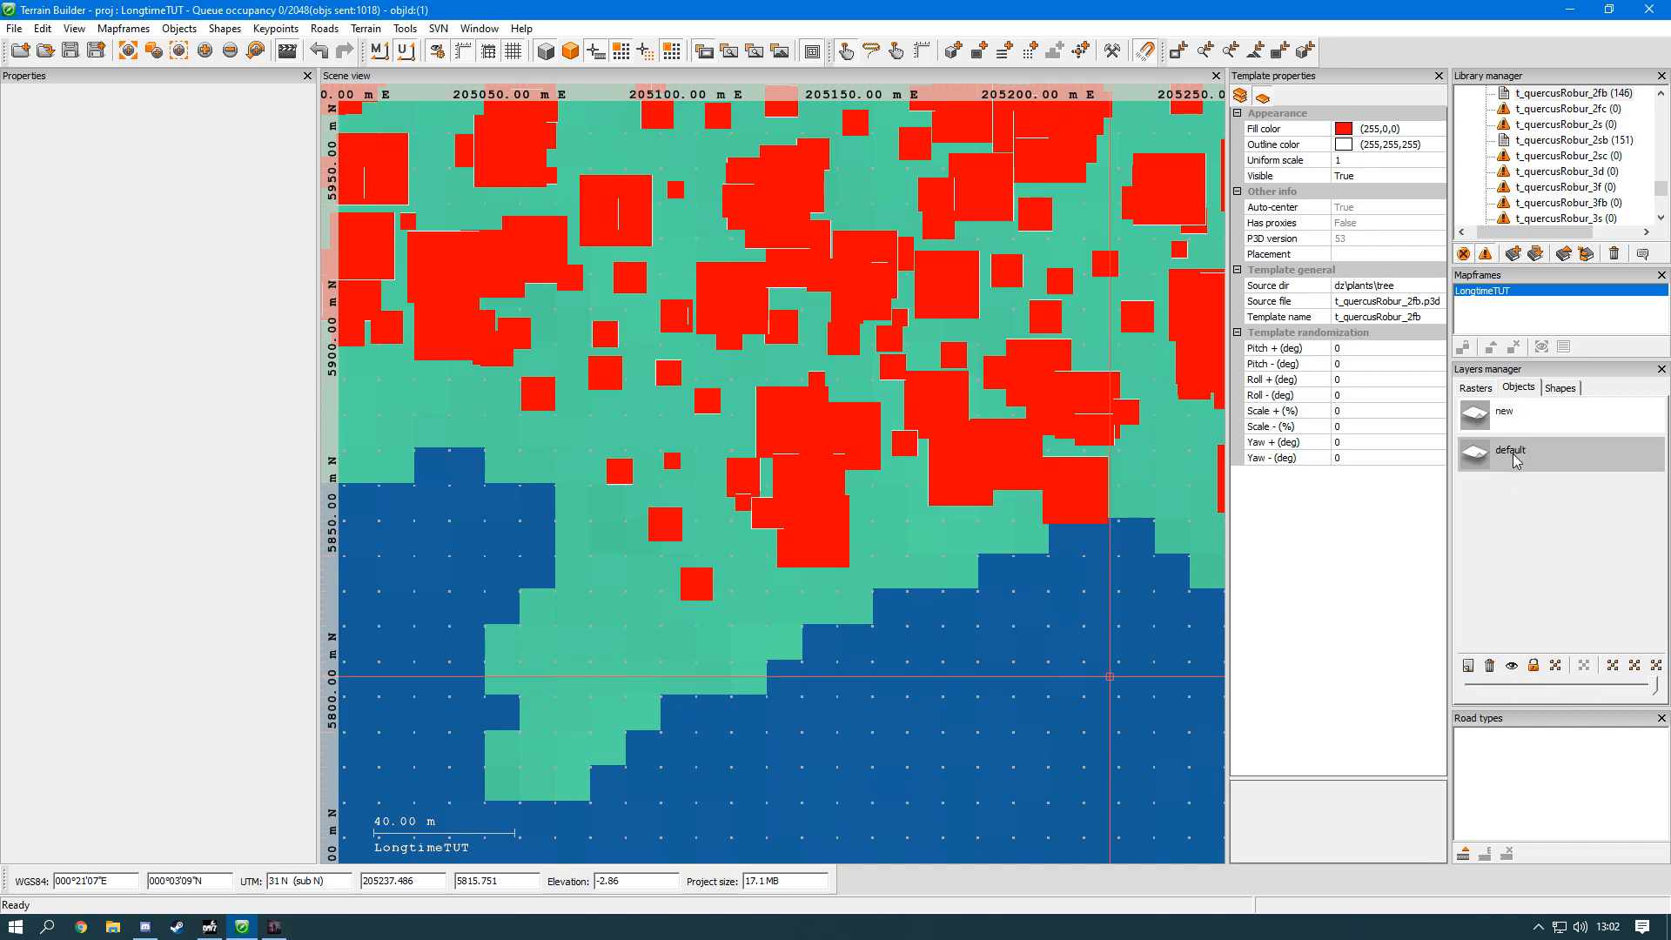
Step: Hide and show the default object layer, and lock and unlock it while trying to select its trees
click(1512, 665)
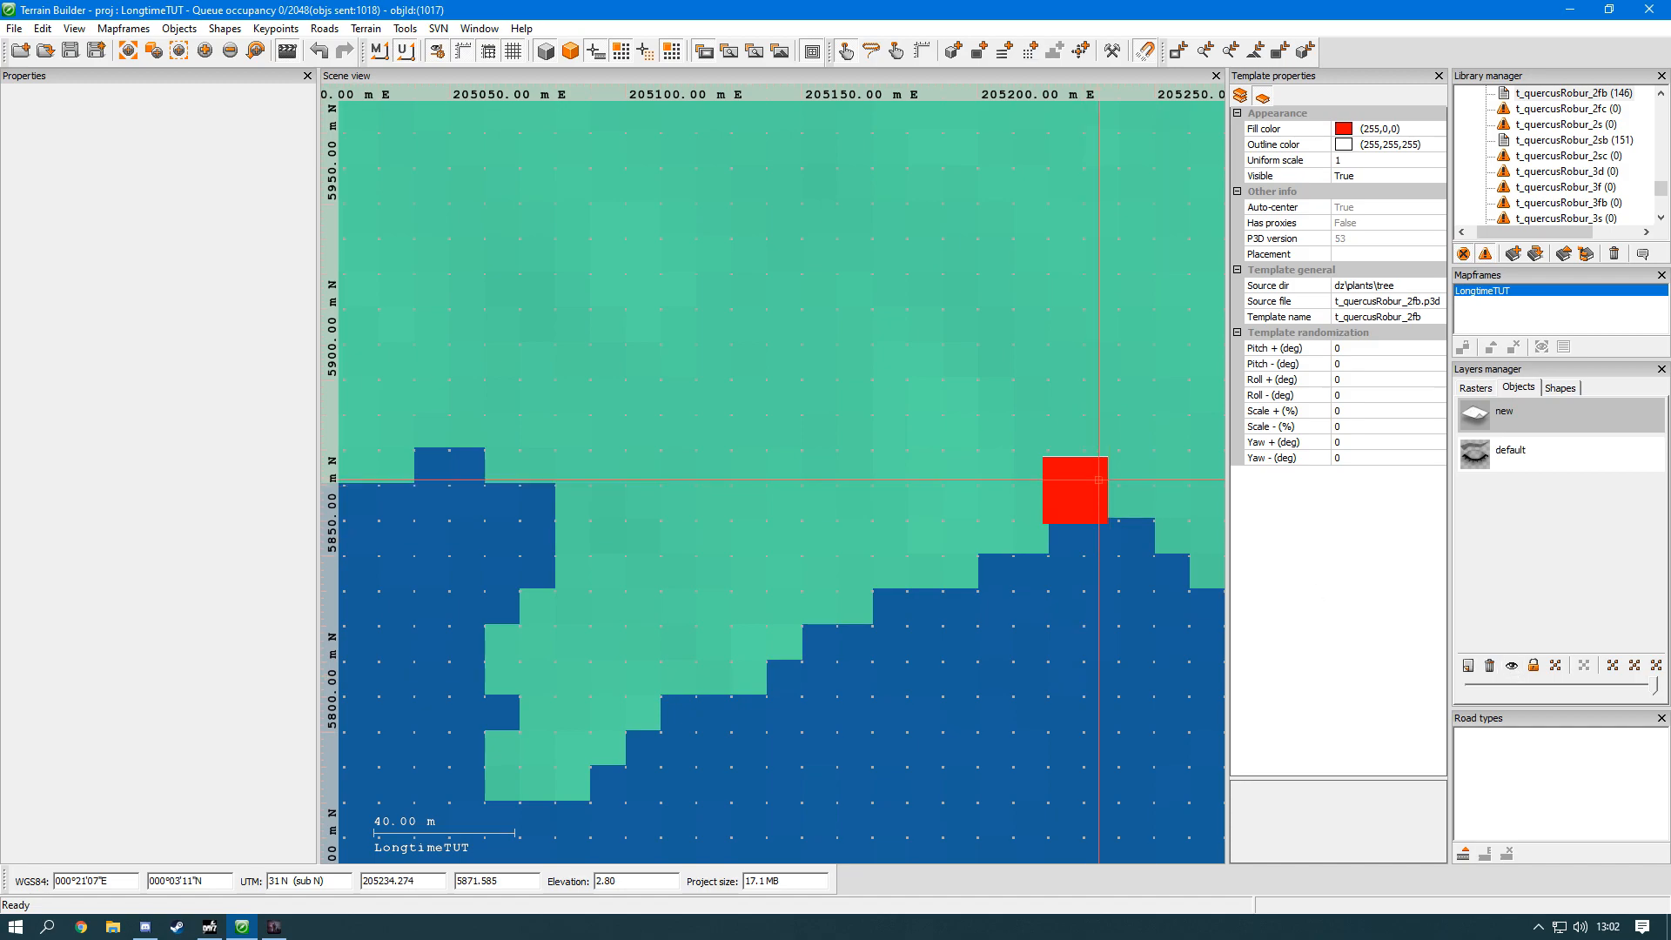
click(1511, 666)
click(1533, 665)
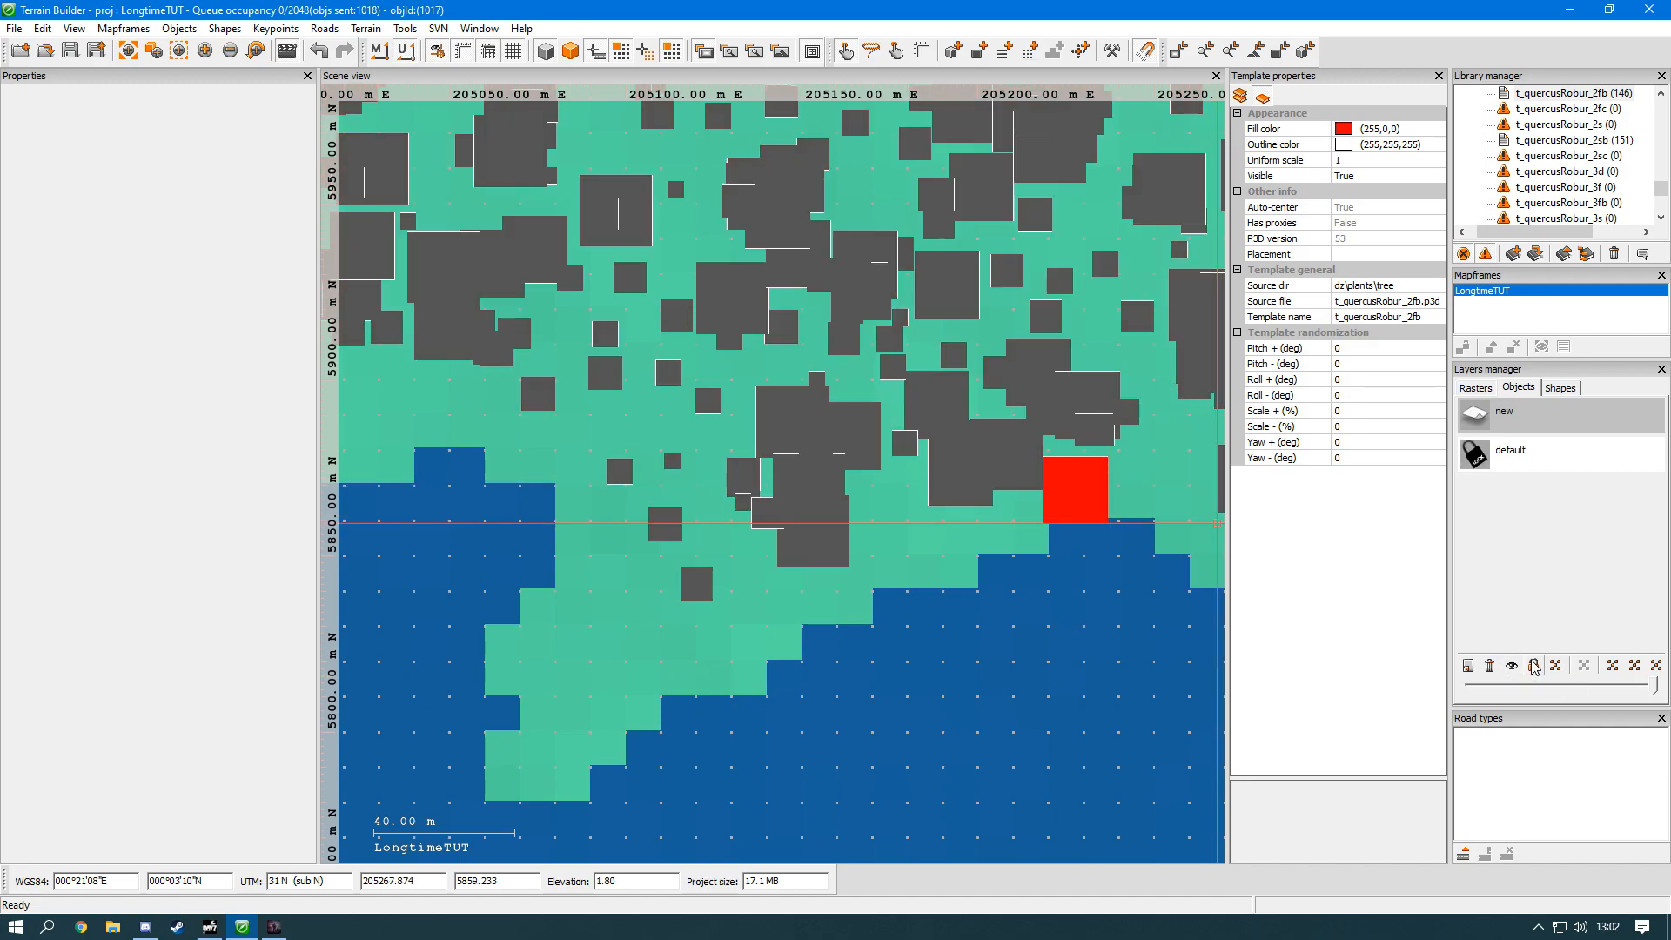
middle_drag(936, 180, 936, 187)
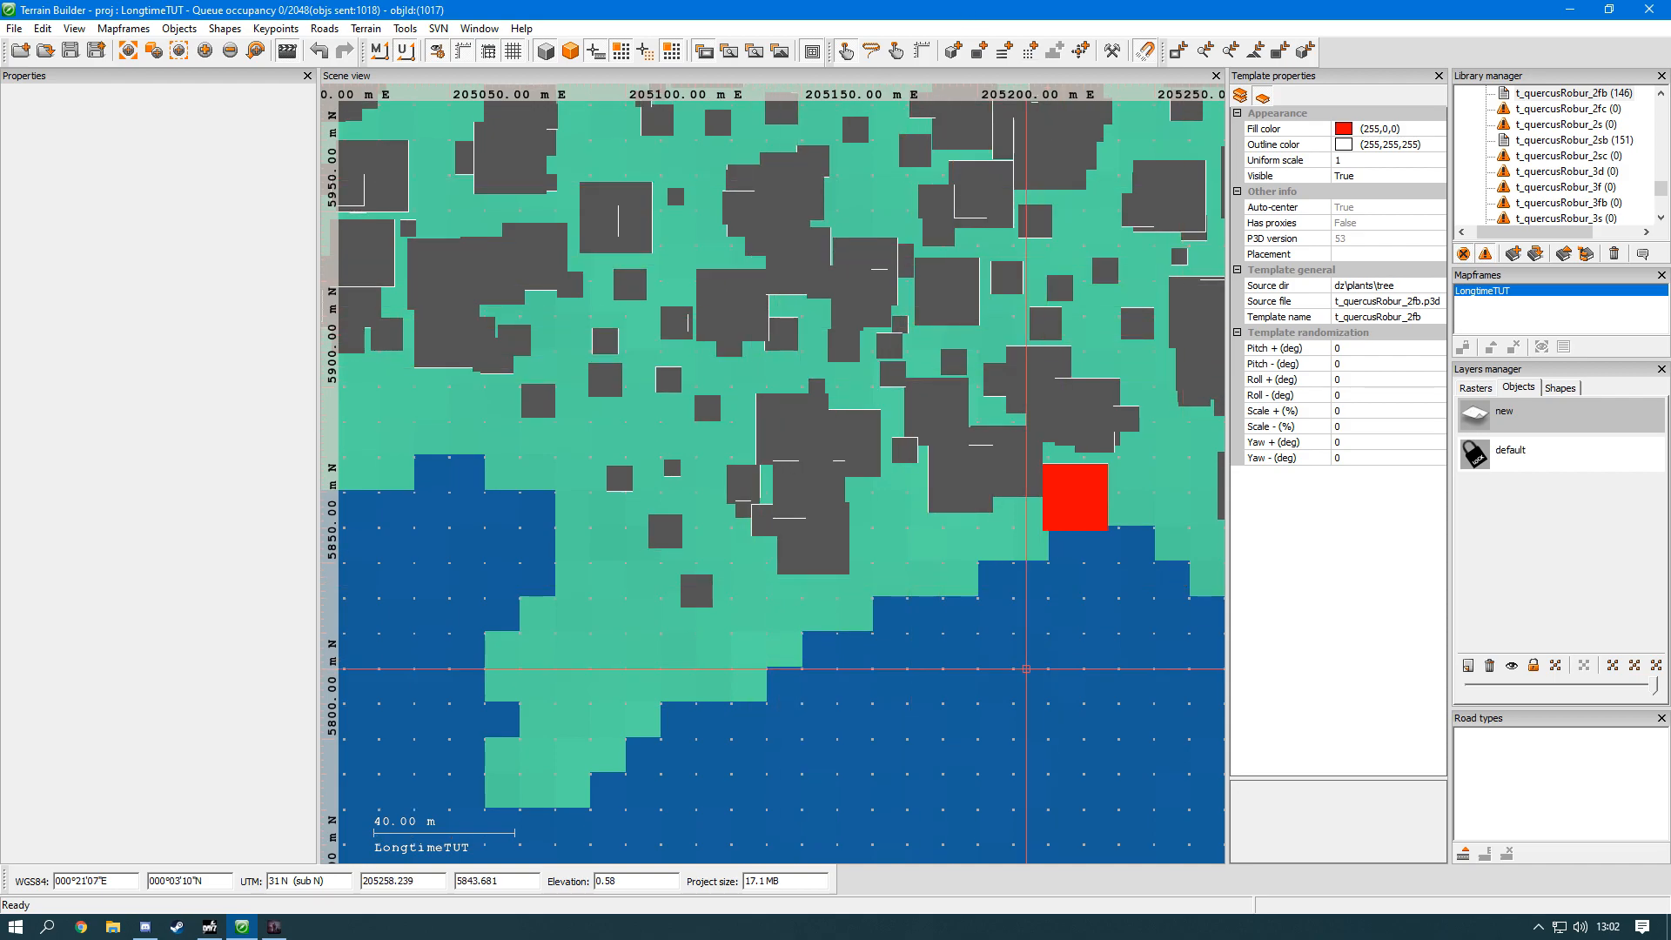
click(1533, 666)
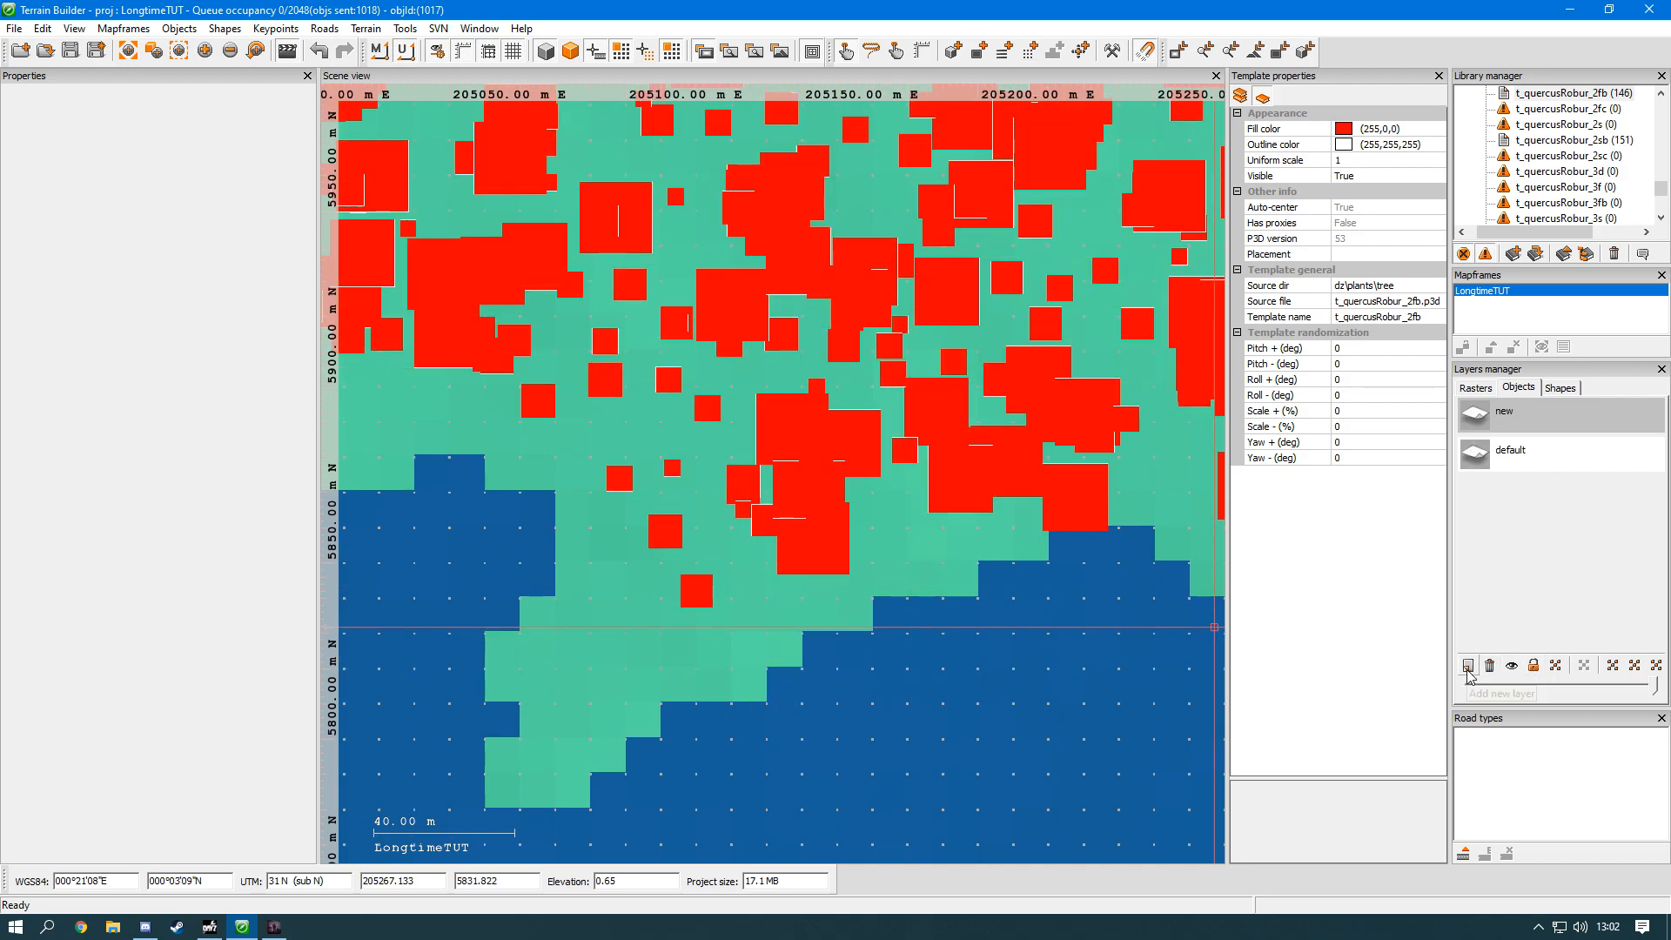
drag(1145, 561, 732, 201)
click(957, 613)
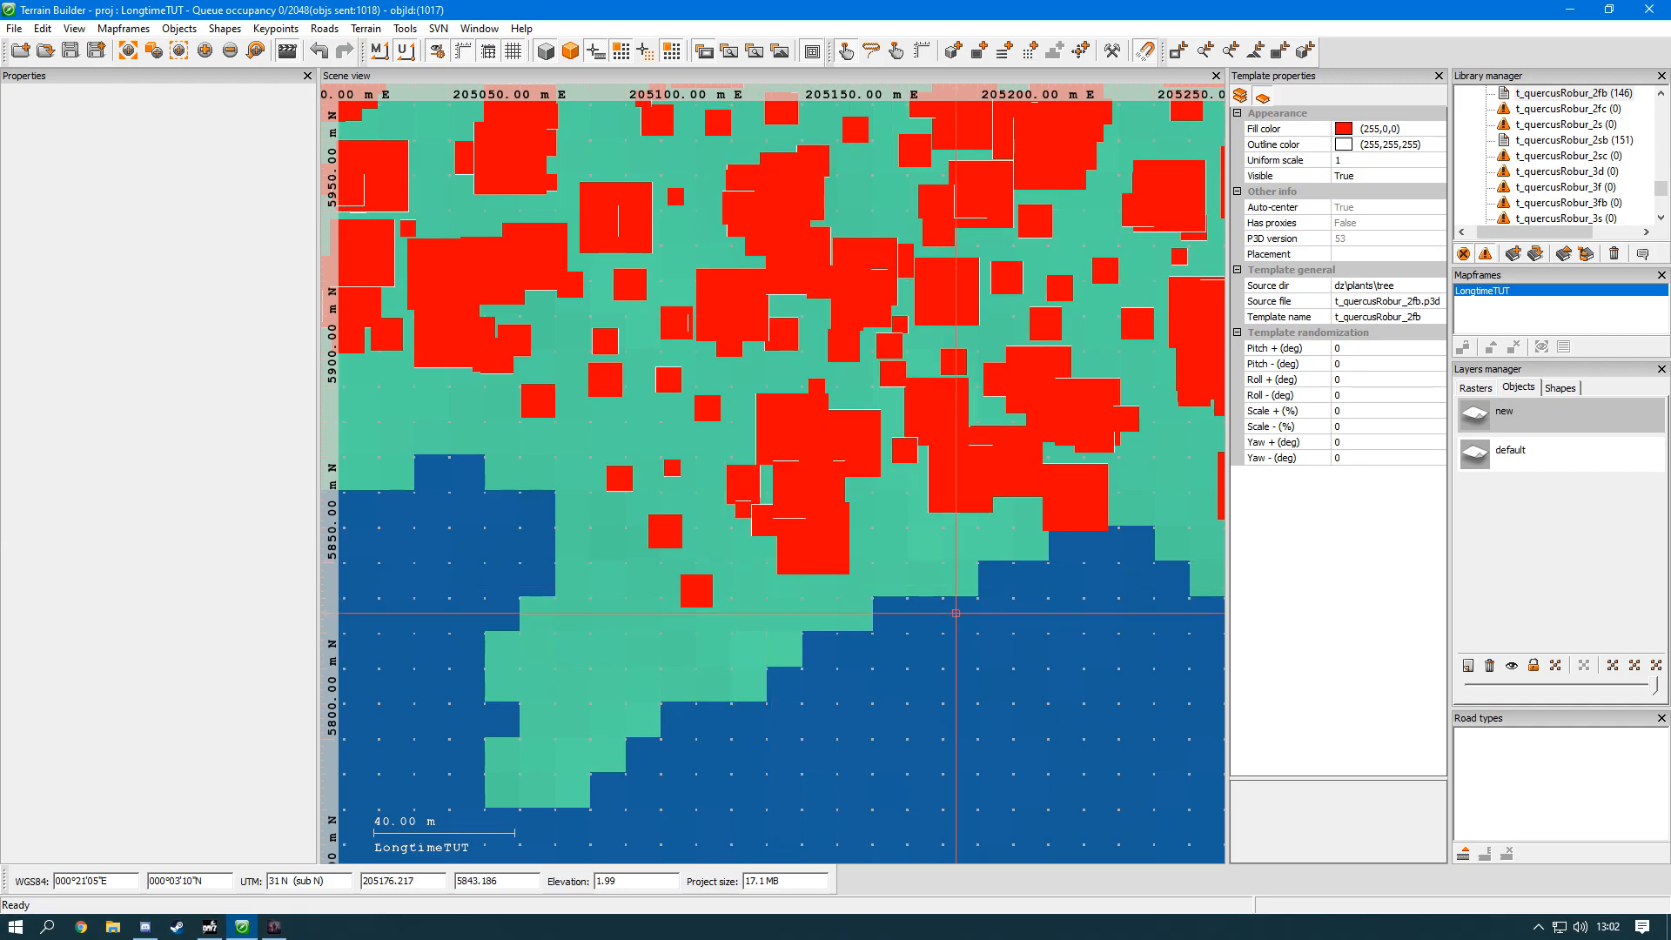
Step: Display the list of shape layers and look through the project's import options, including terrains
click(1555, 389)
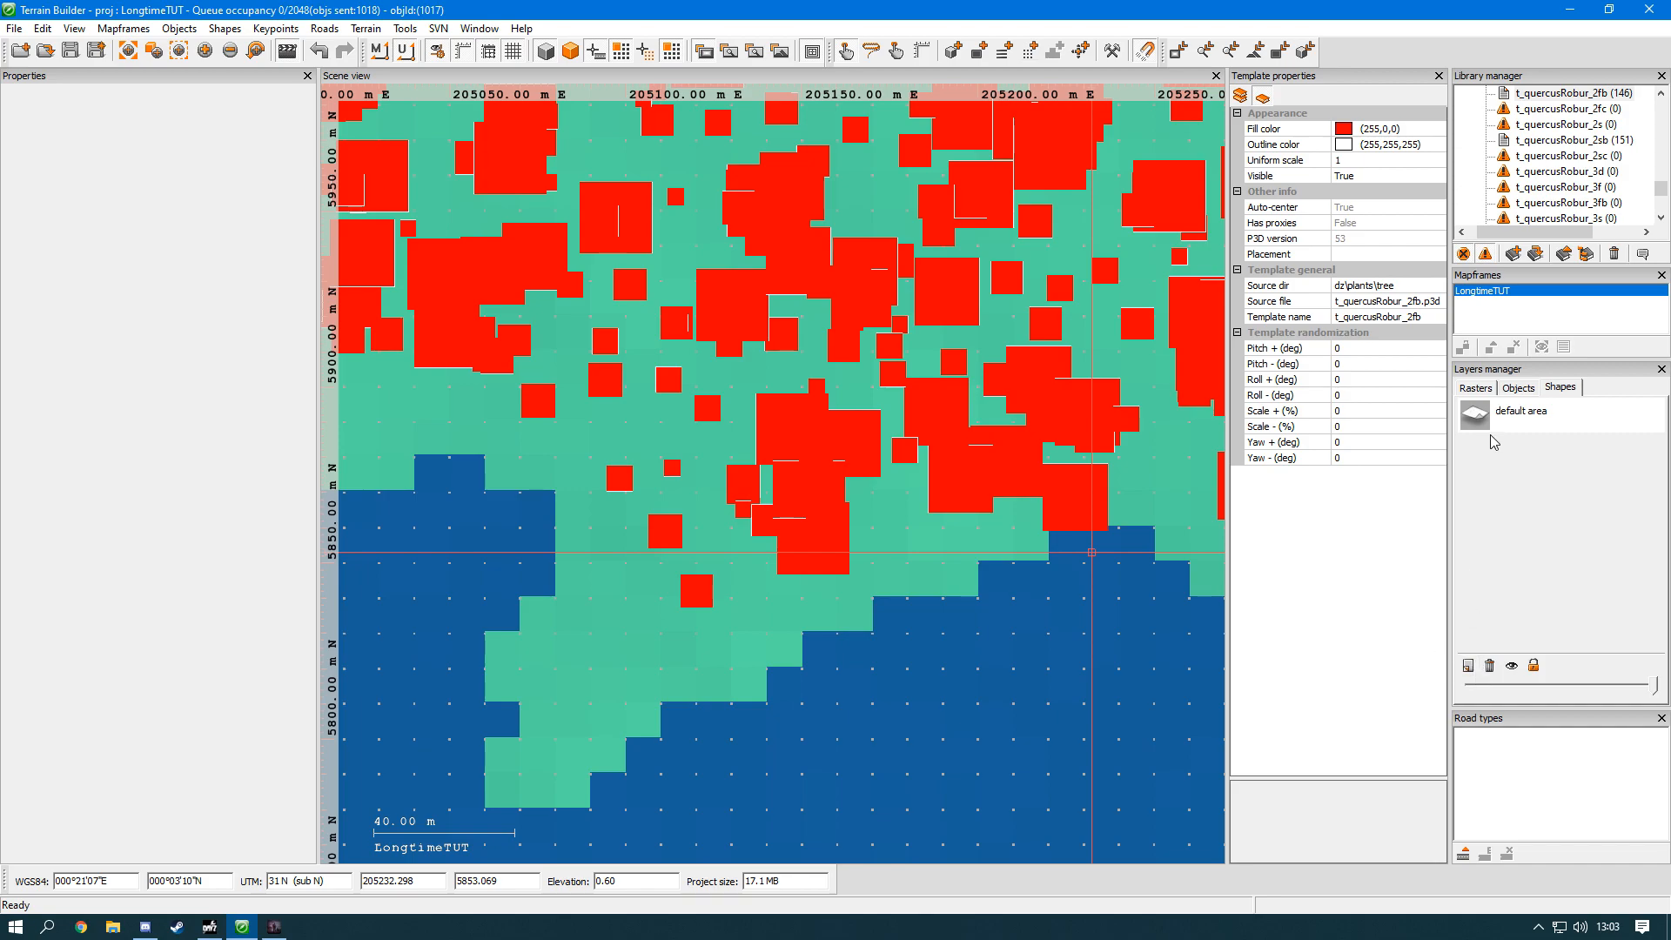
key(alt+Tab)
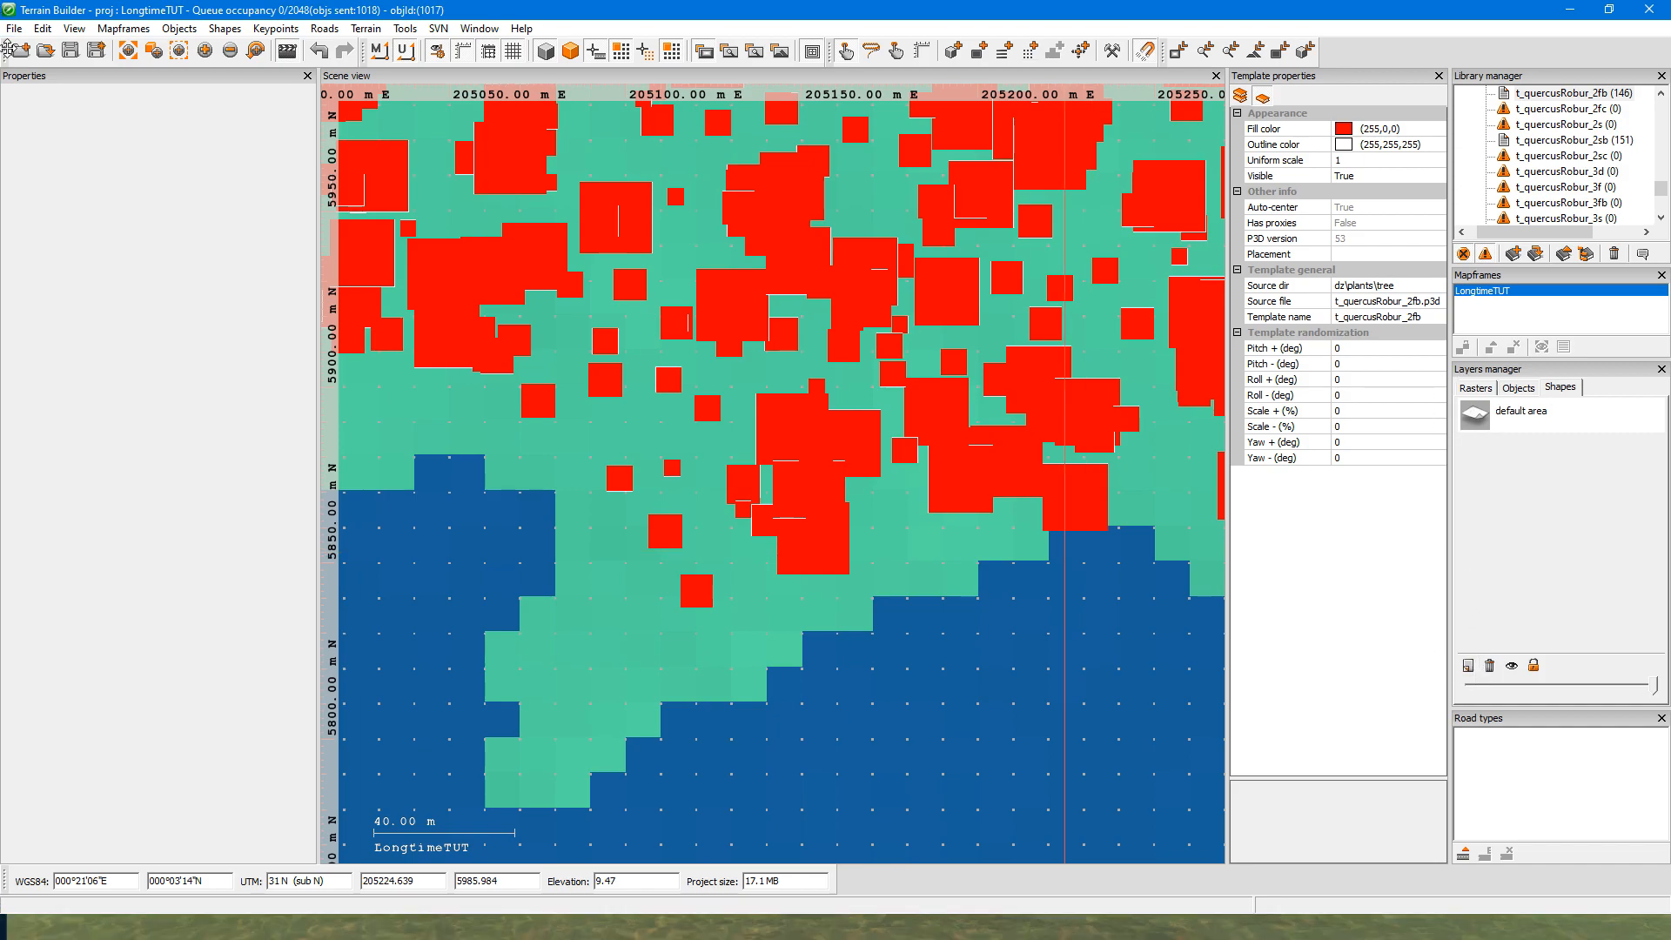
click(14, 28)
mouse_move(98, 198)
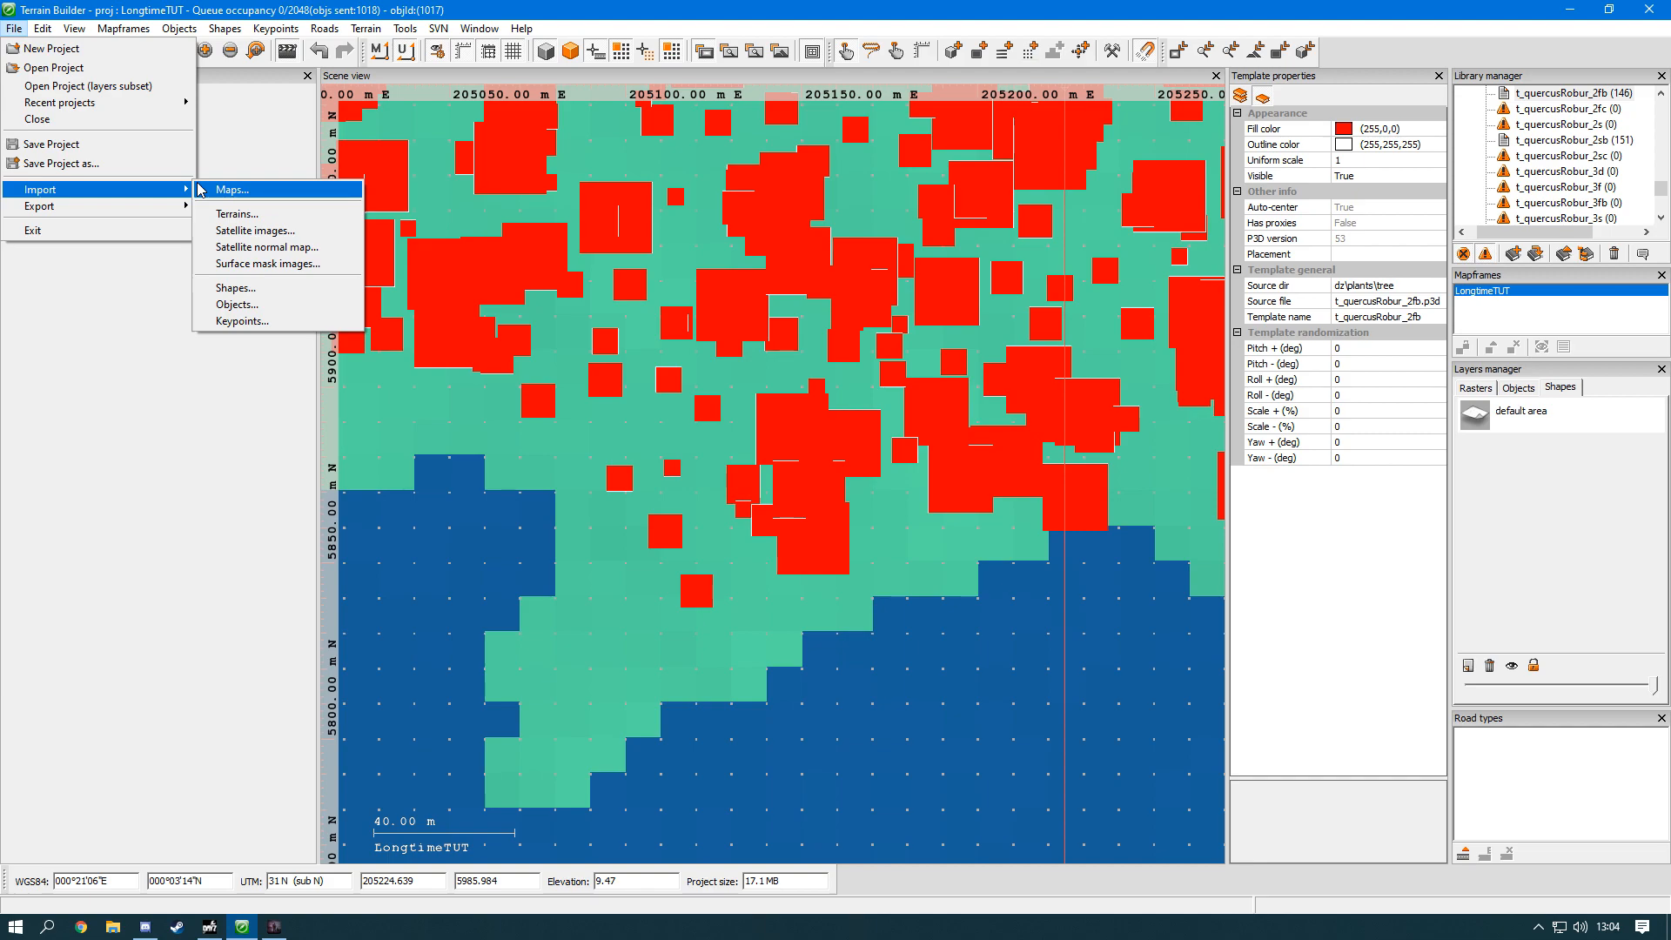
click(228, 214)
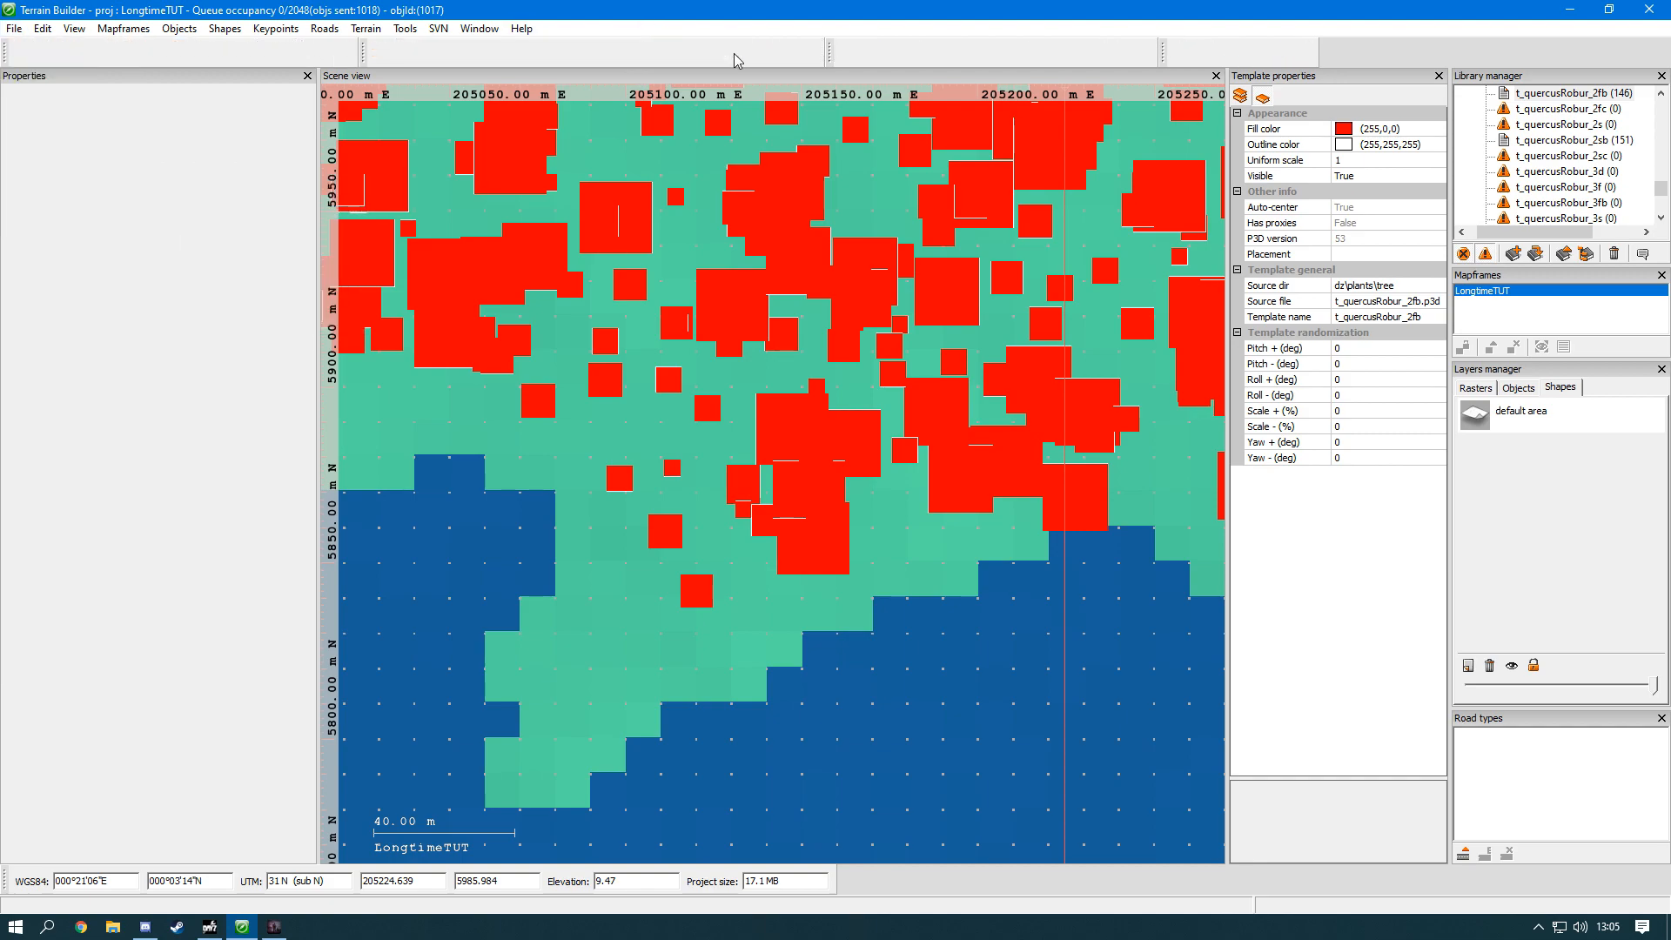
Step: Display the satellite normal map and the surface mask image over the whole terrain
scroll(932, 519, down, 6)
scroll(840, 503, down, 5)
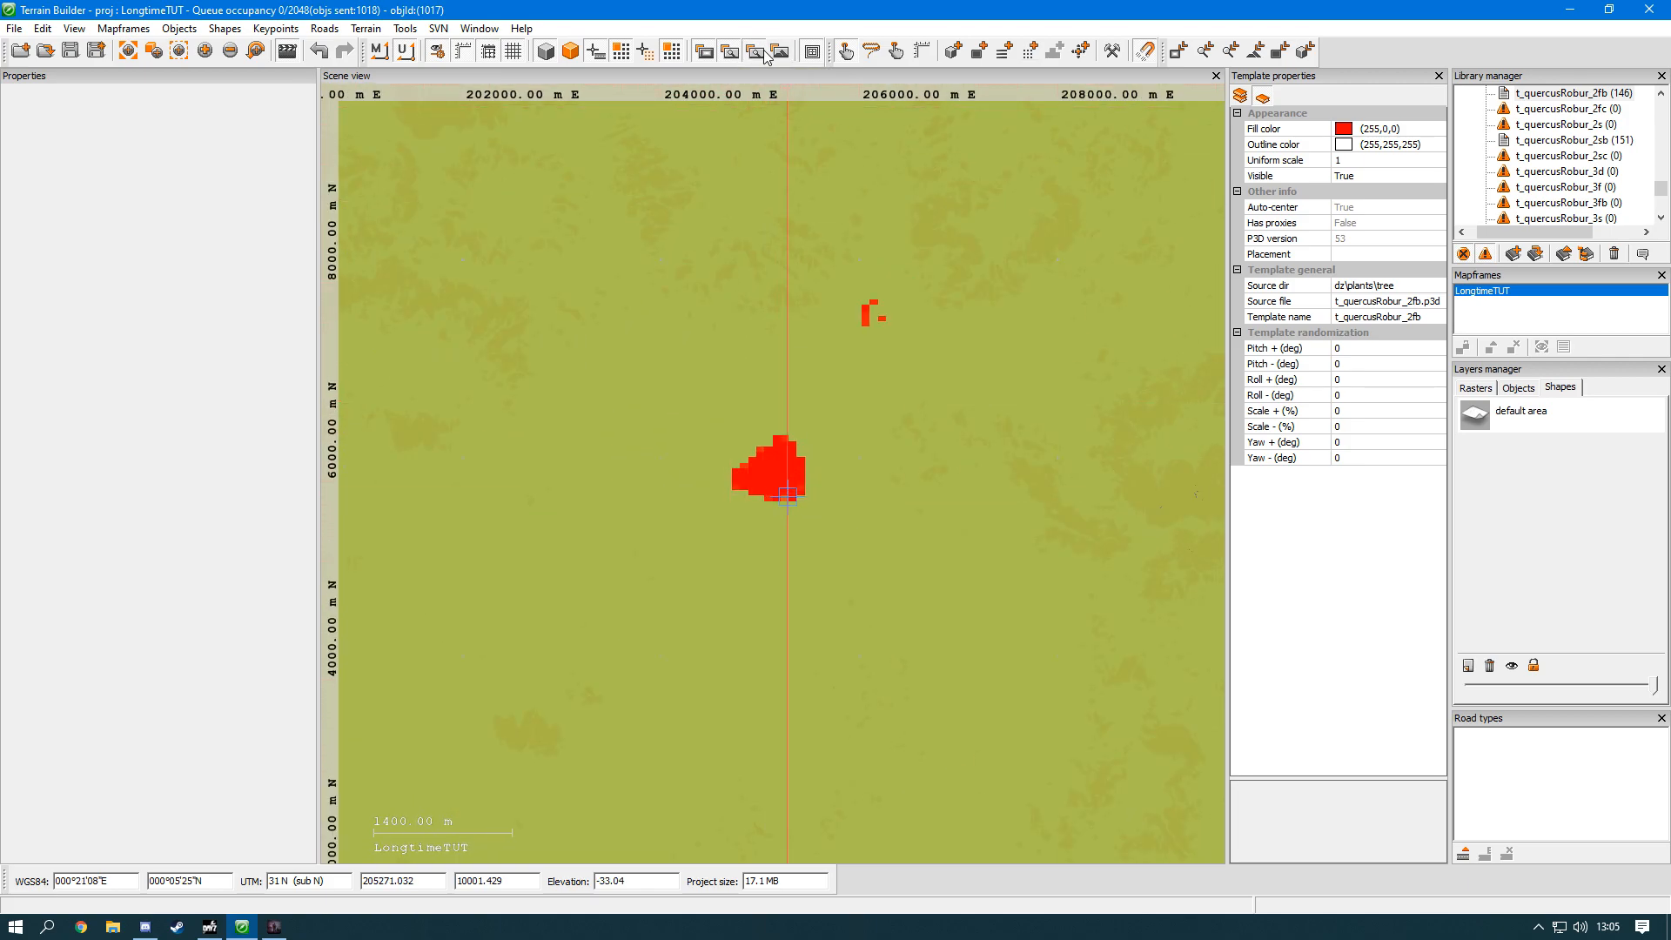
click(763, 54)
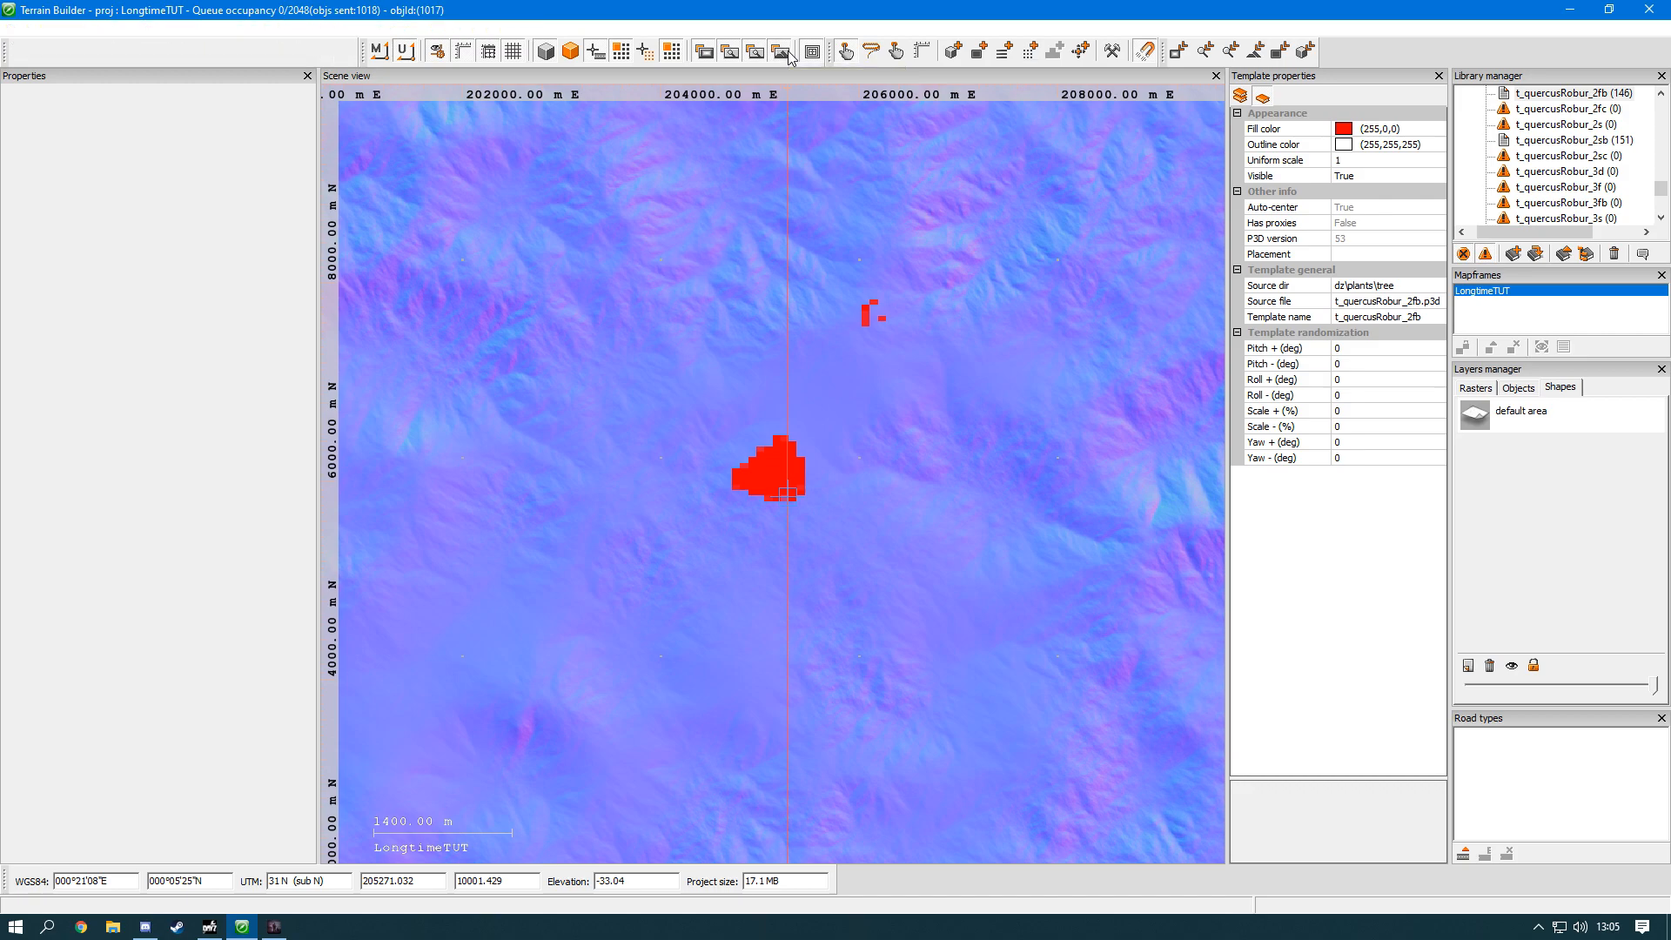
click(784, 54)
Step: Open the object import dialog, check its file picker in the LongtimeTUT folder, and close it without importing
click(14, 28)
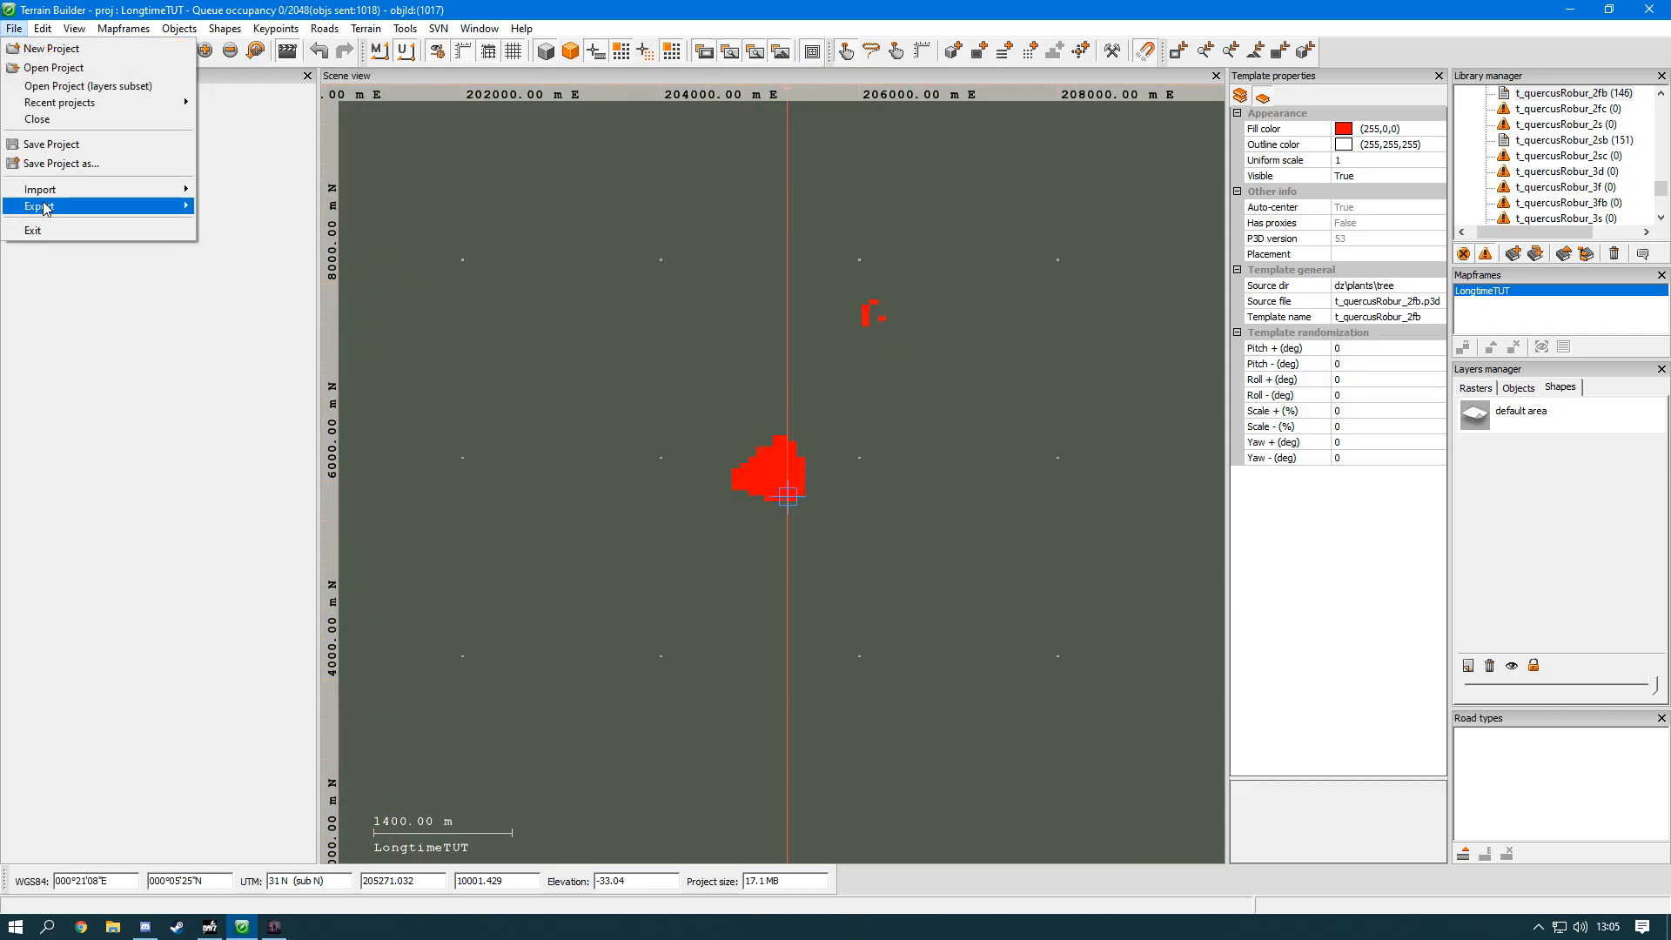
mouse_move(48, 190)
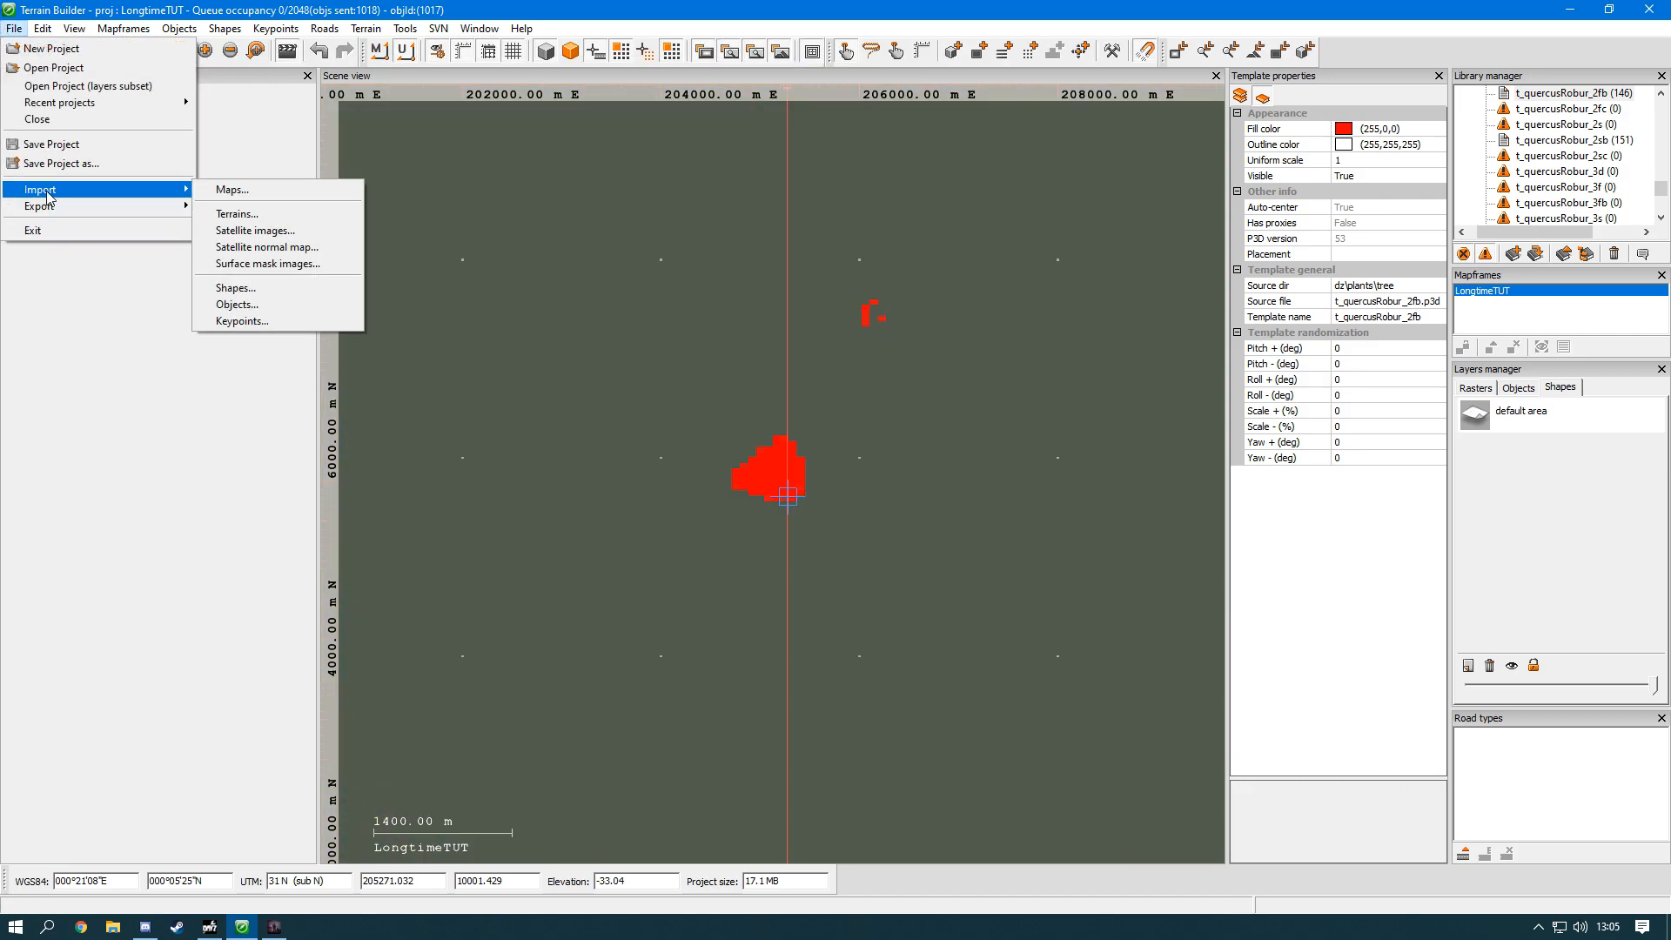
click(248, 304)
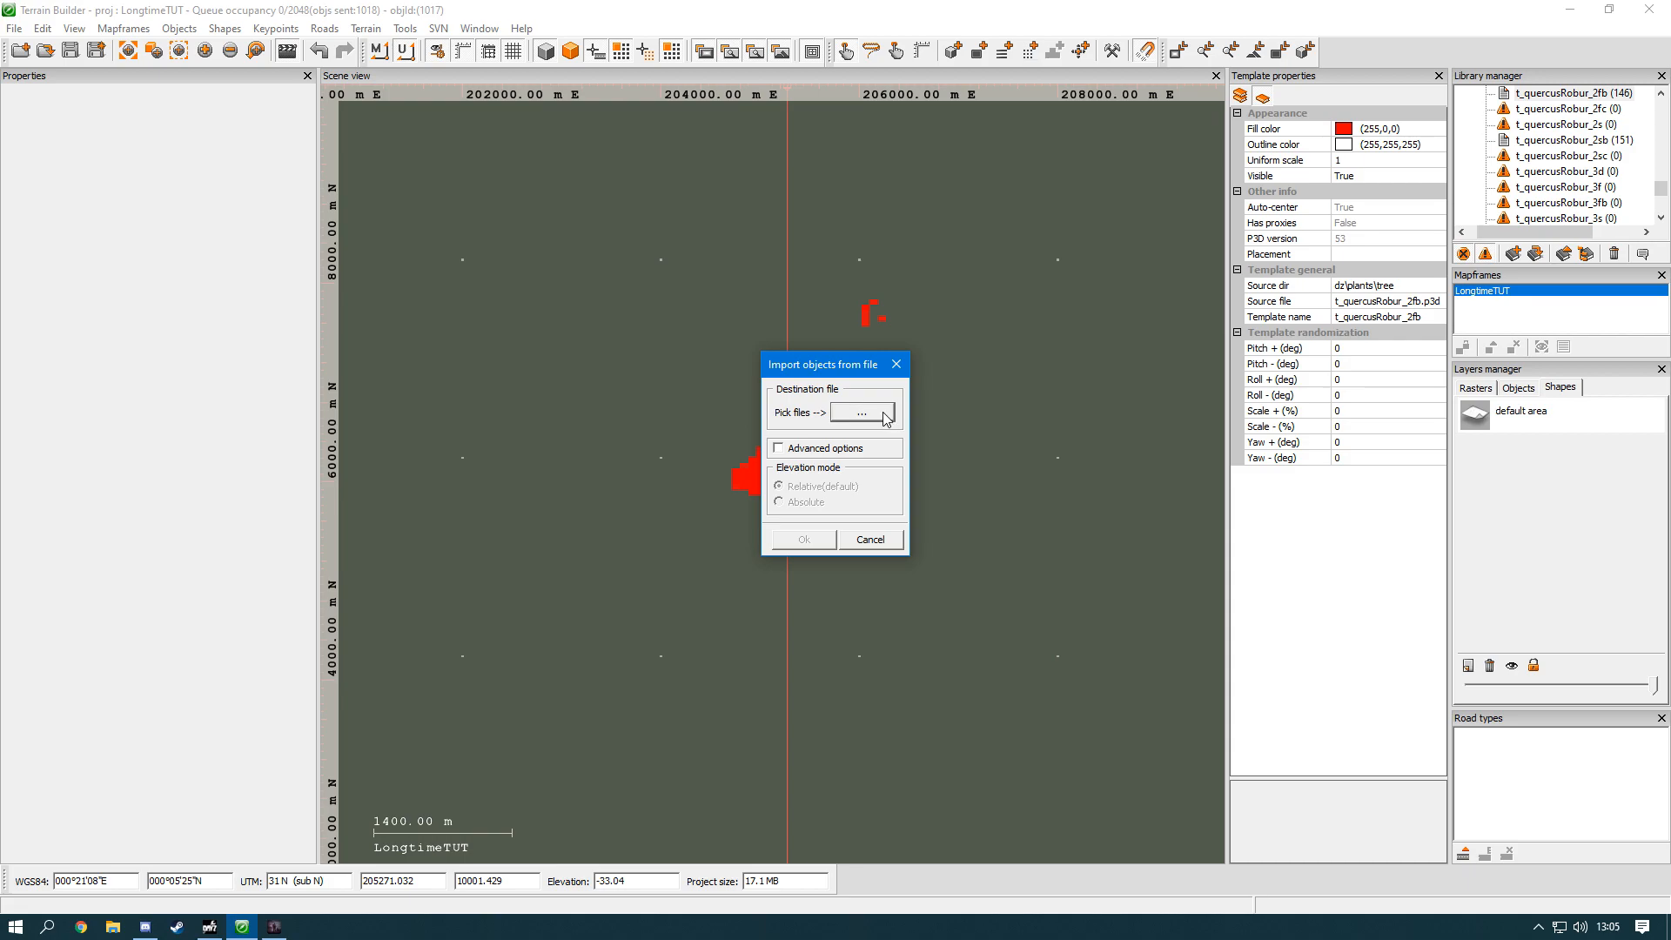
click(885, 418)
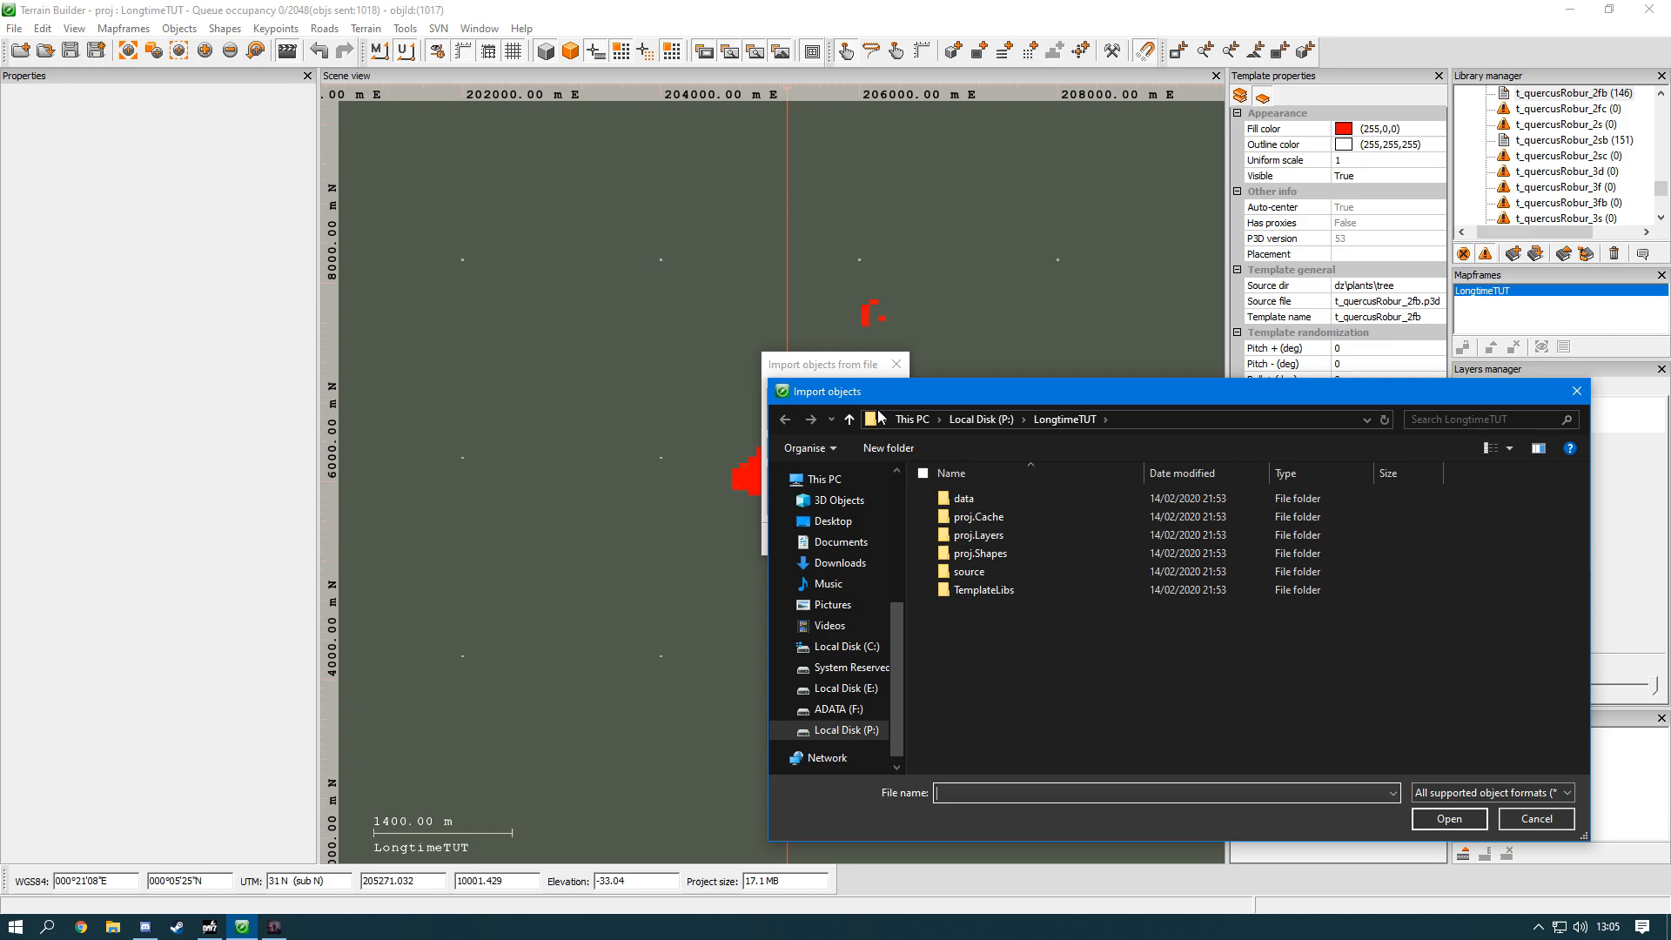
drag(870, 391, 490, 271)
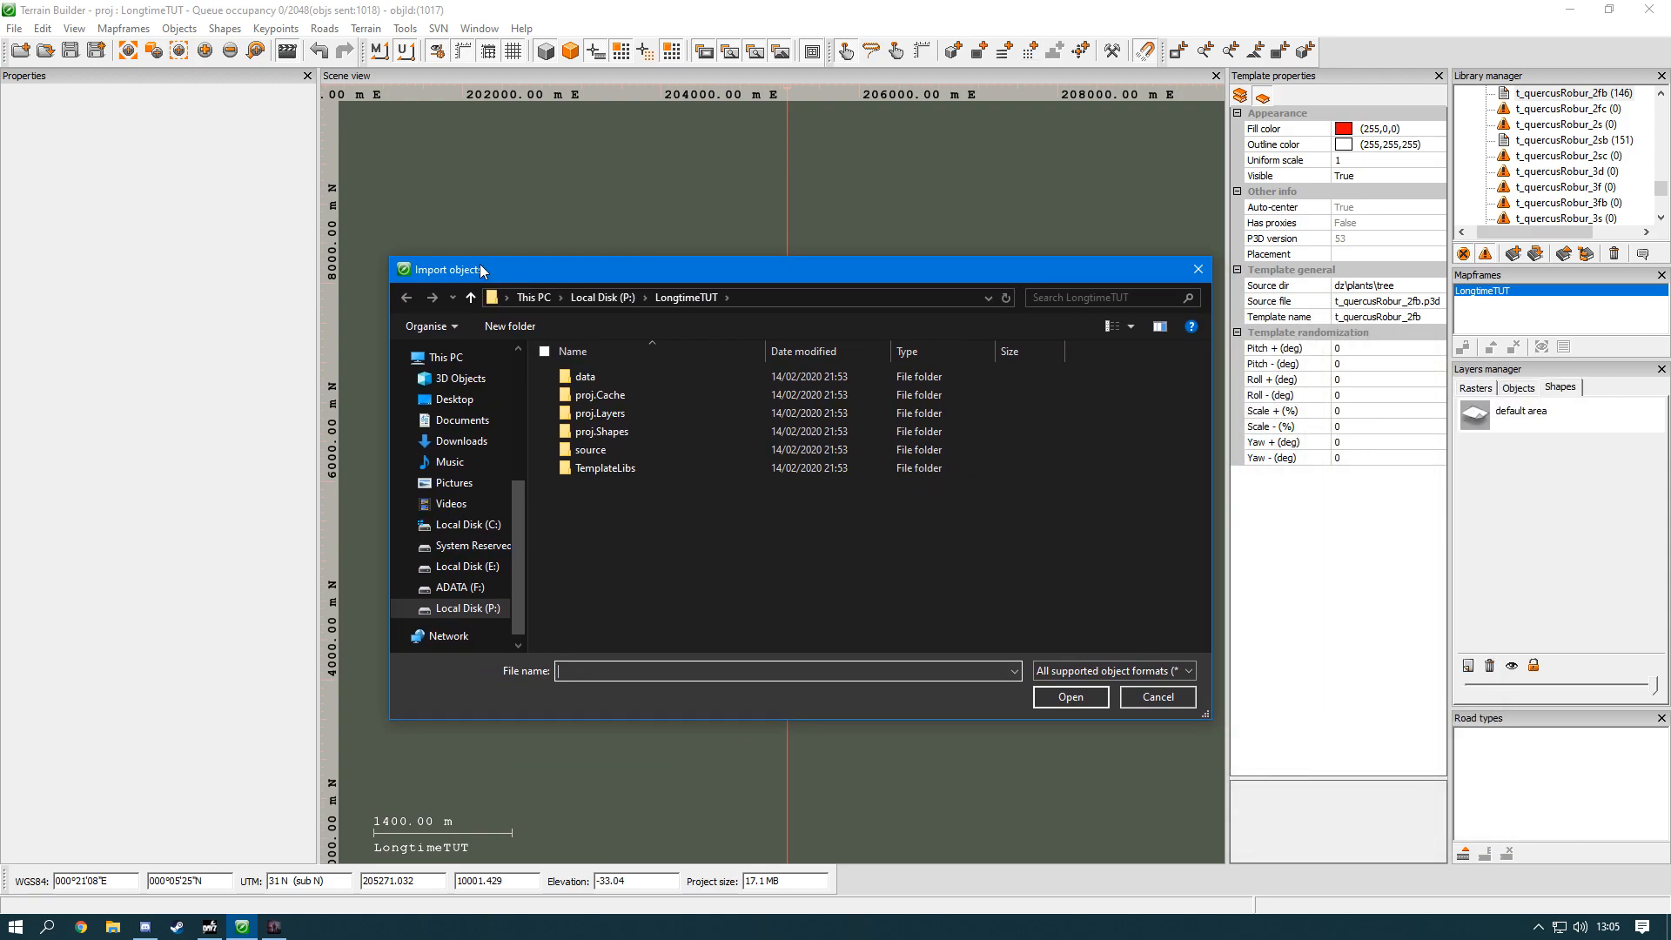
click(1208, 272)
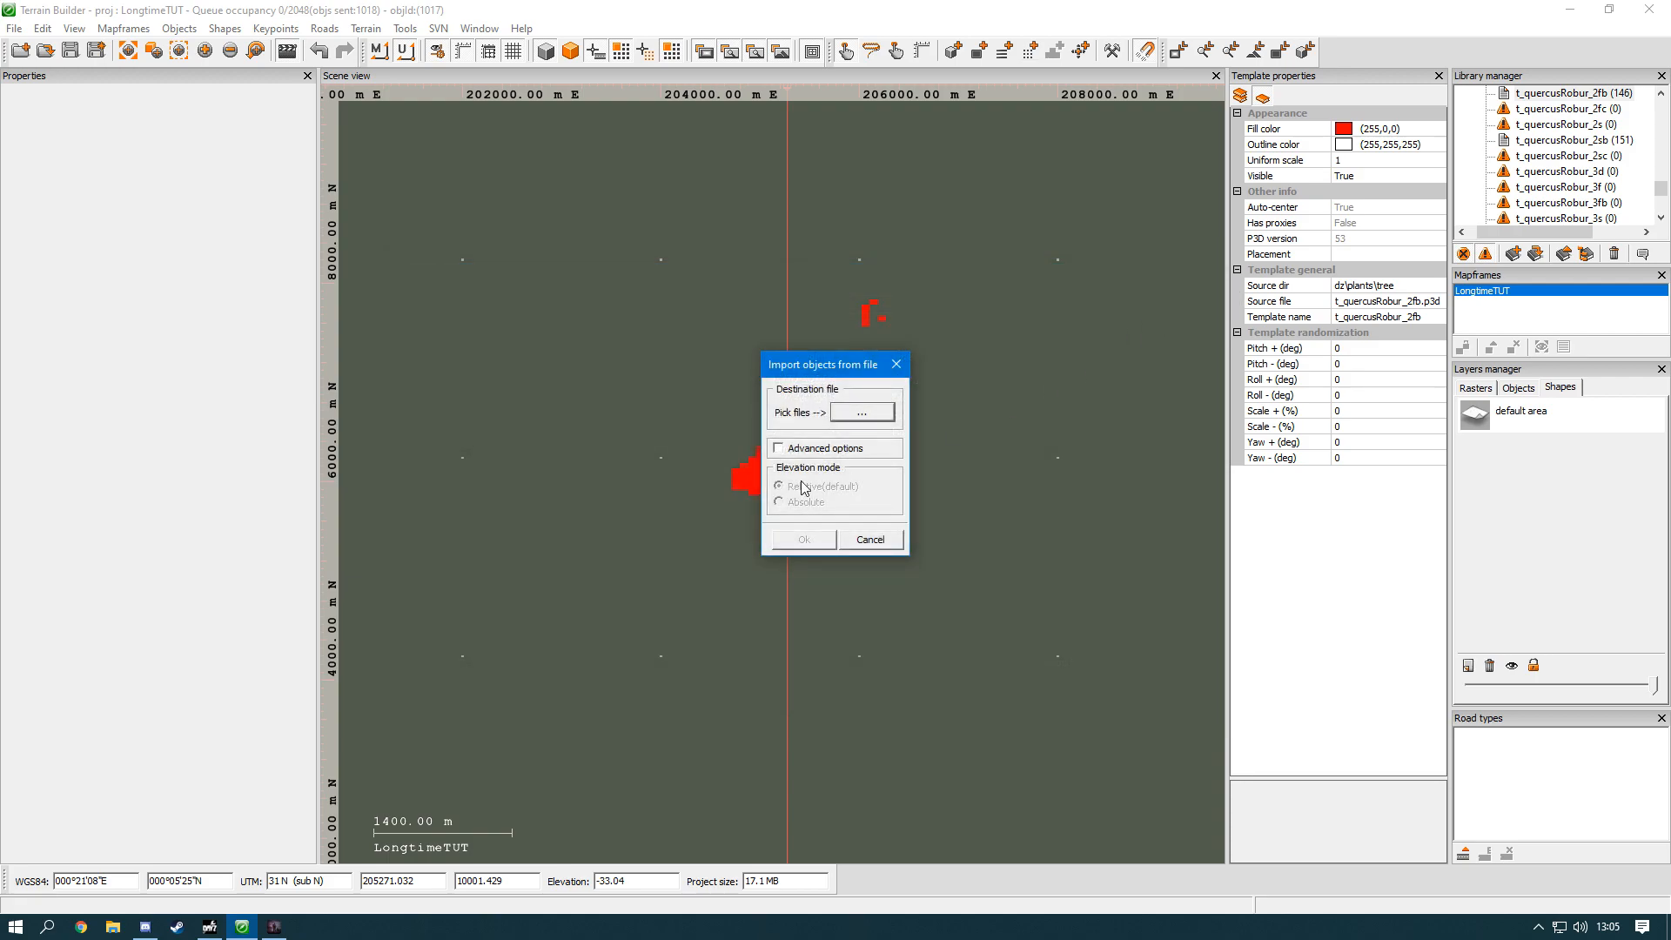
click(870, 538)
Step: Review the project's import and export formats and the available editing commands, including Safe selection
click(14, 28)
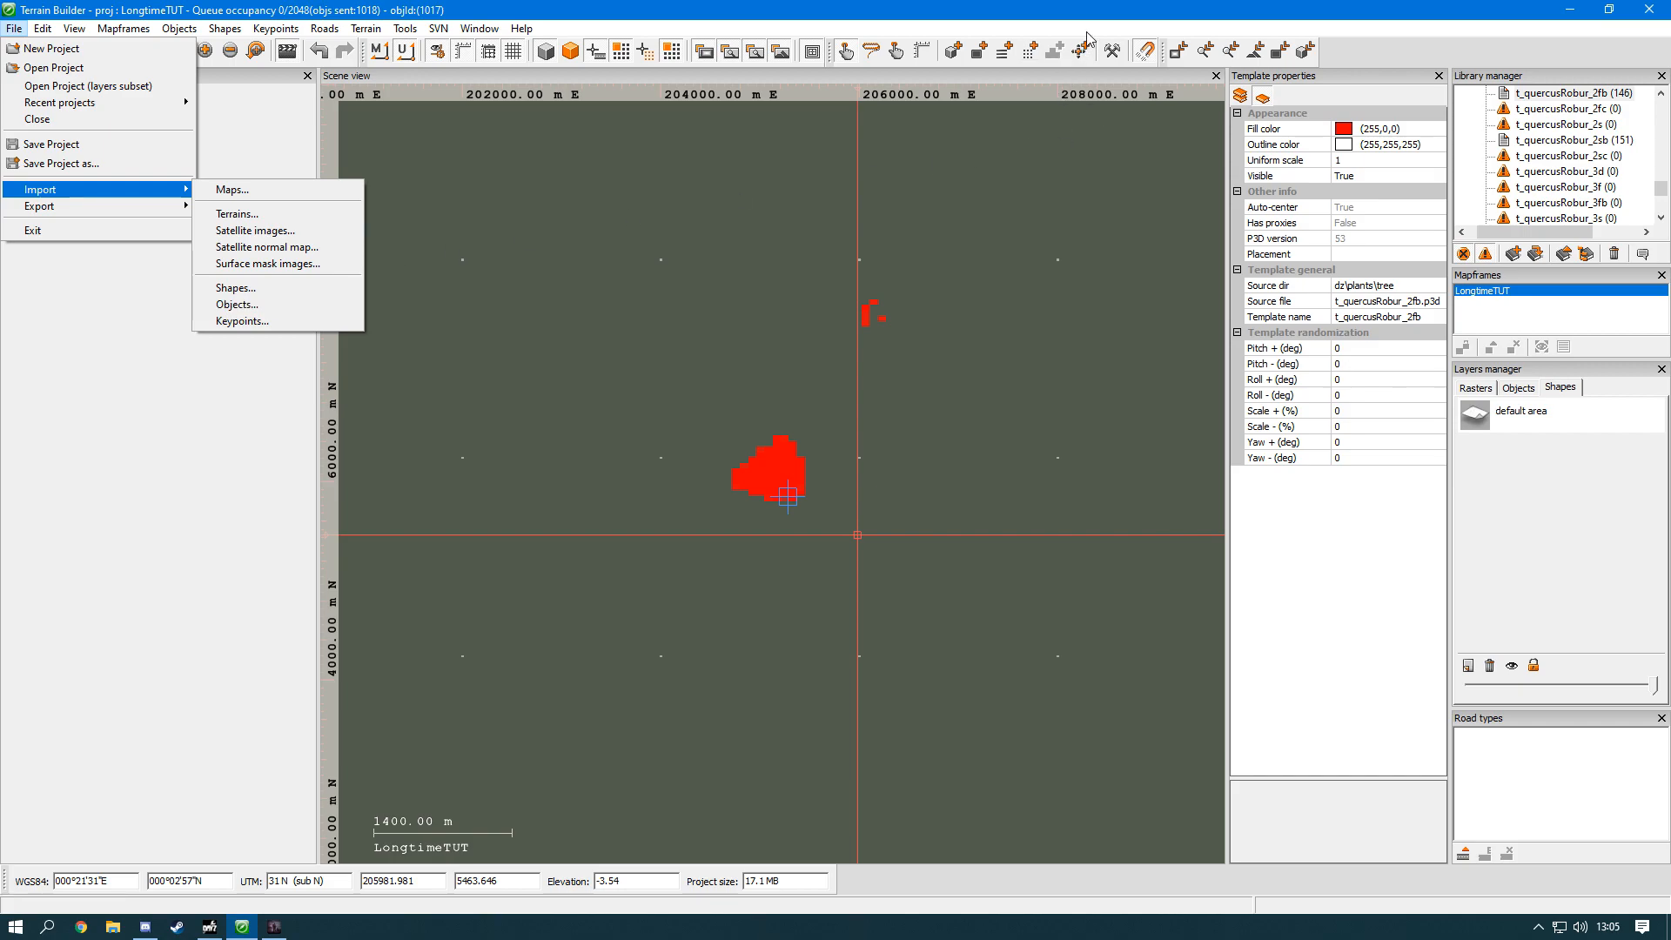
mouse_move(114, 217)
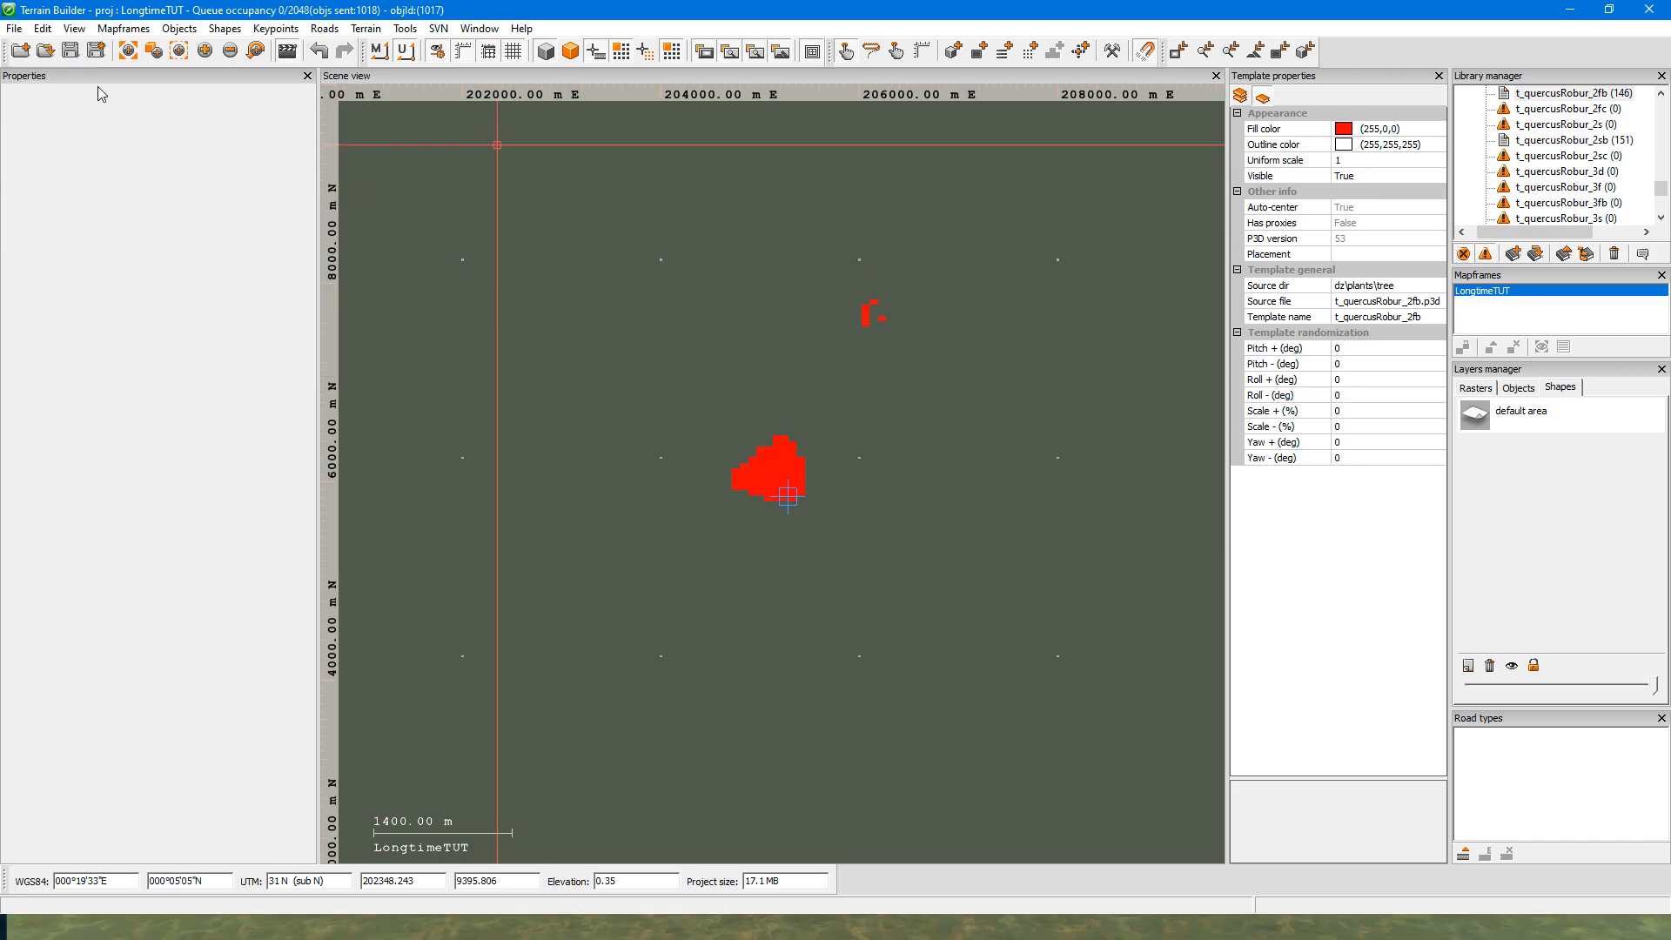
click(42, 29)
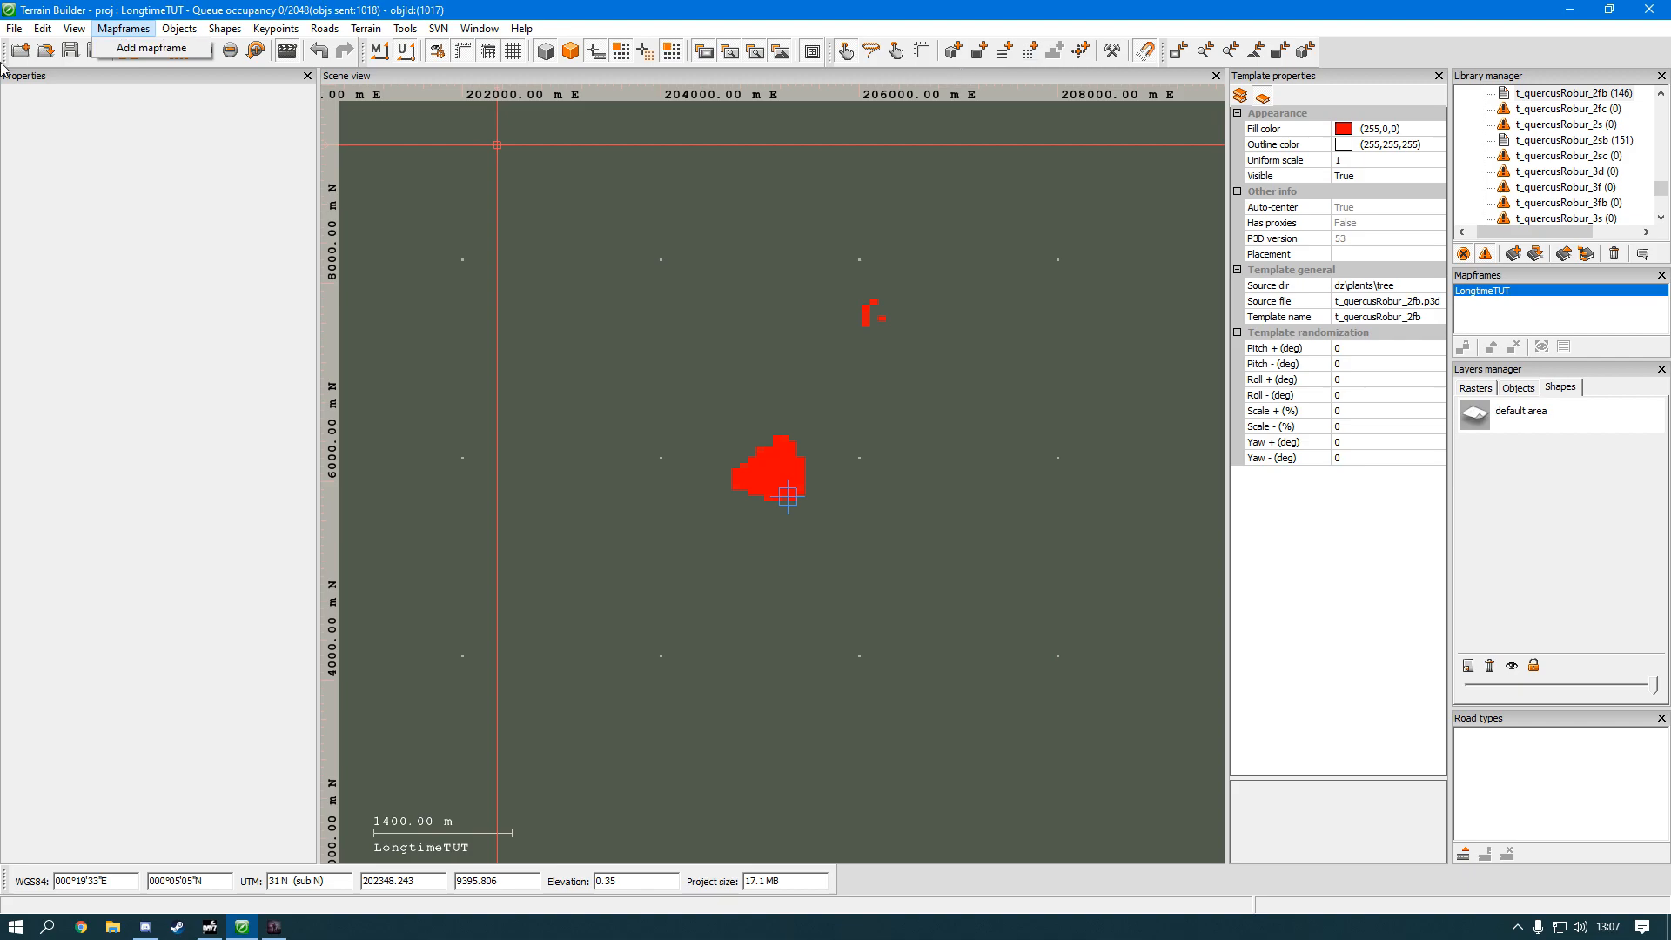
mouse_move(37, 29)
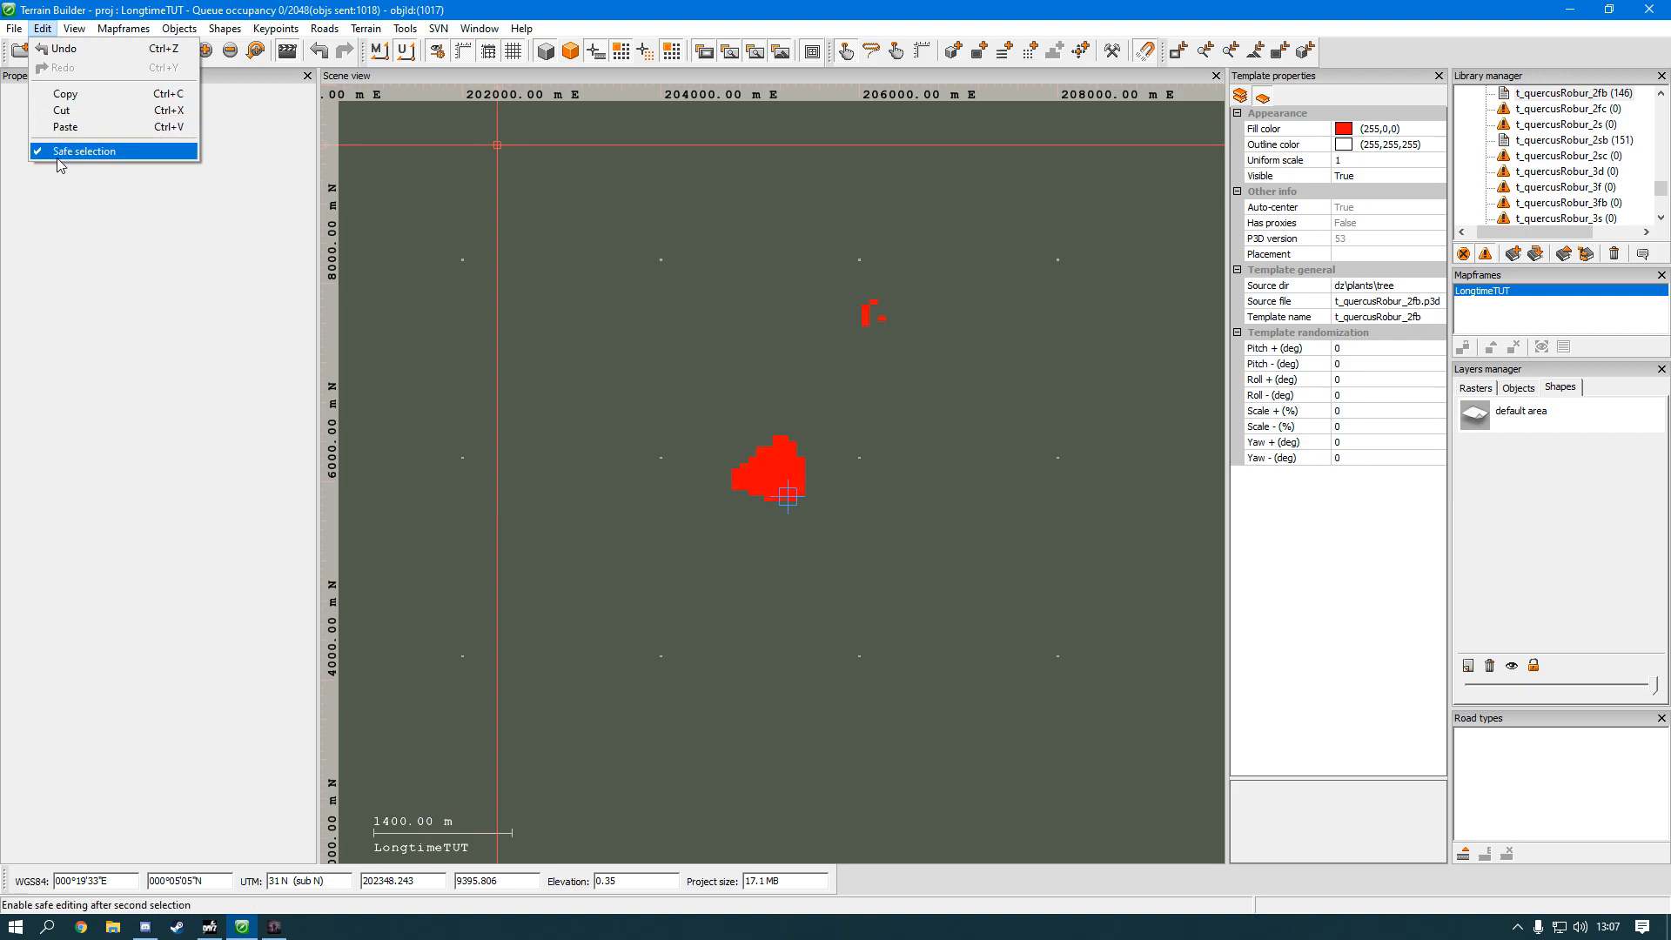
Step: Copy the group of trees along the forest's southern edge, paste it, and move the copies west of the originals
right_drag(848, 551, 844, 553)
scroll(818, 548, up, 5)
drag(826, 529, 669, 399)
scroll(670, 400, up, 7)
scroll(669, 399, up, 1)
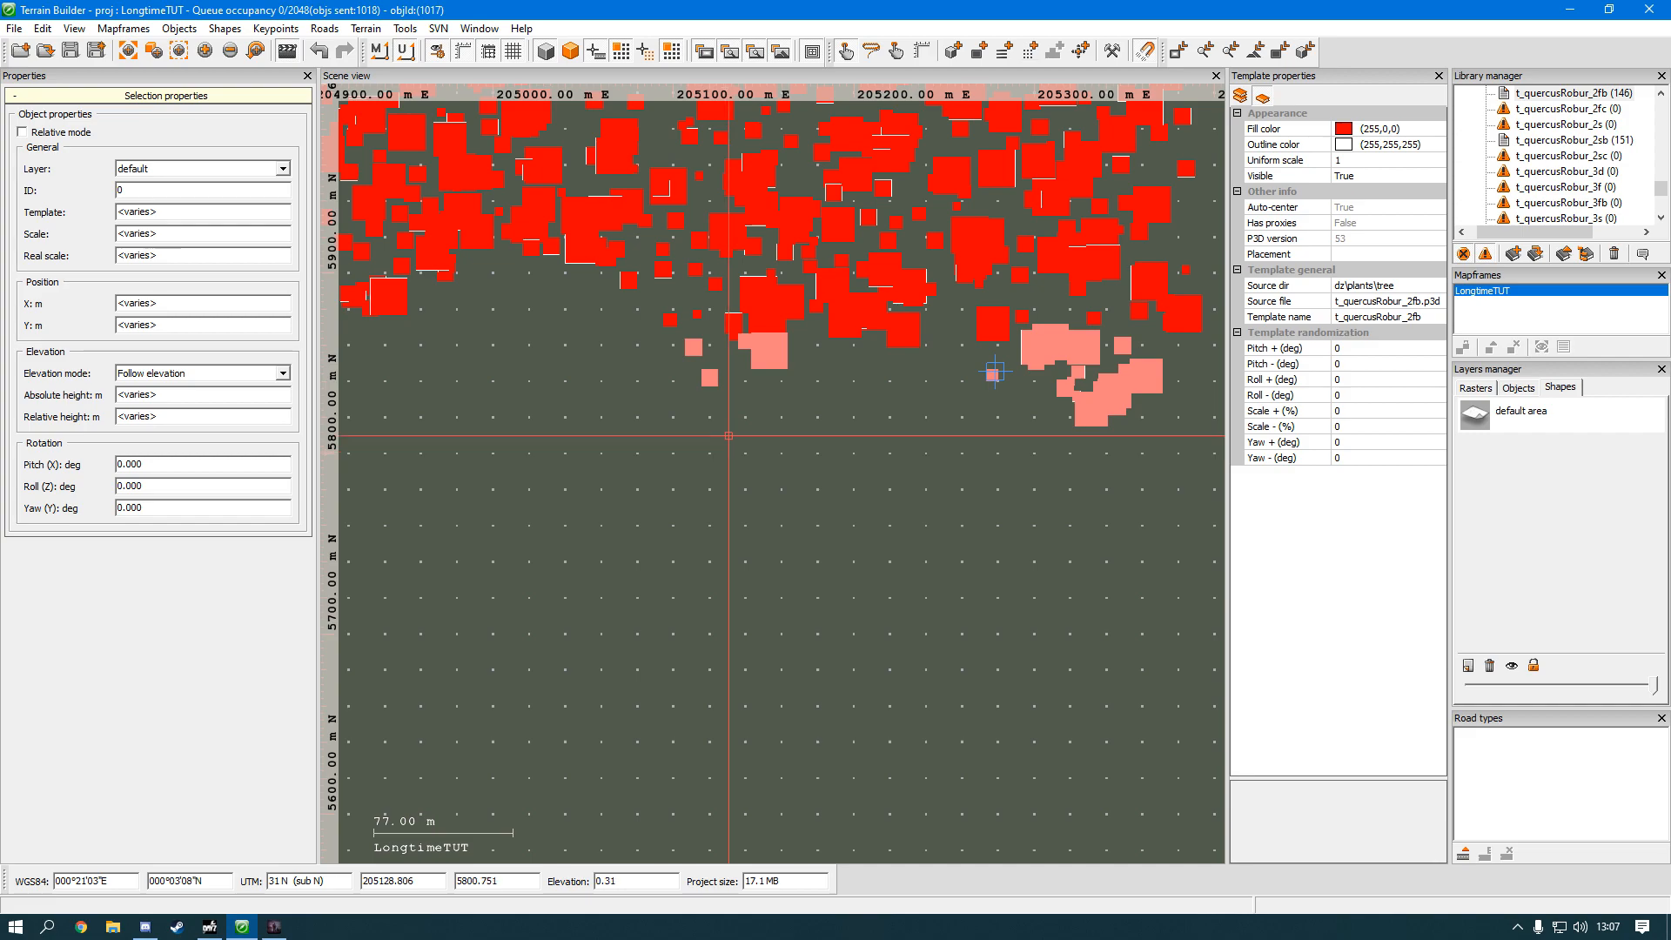
key(ctrl+c)
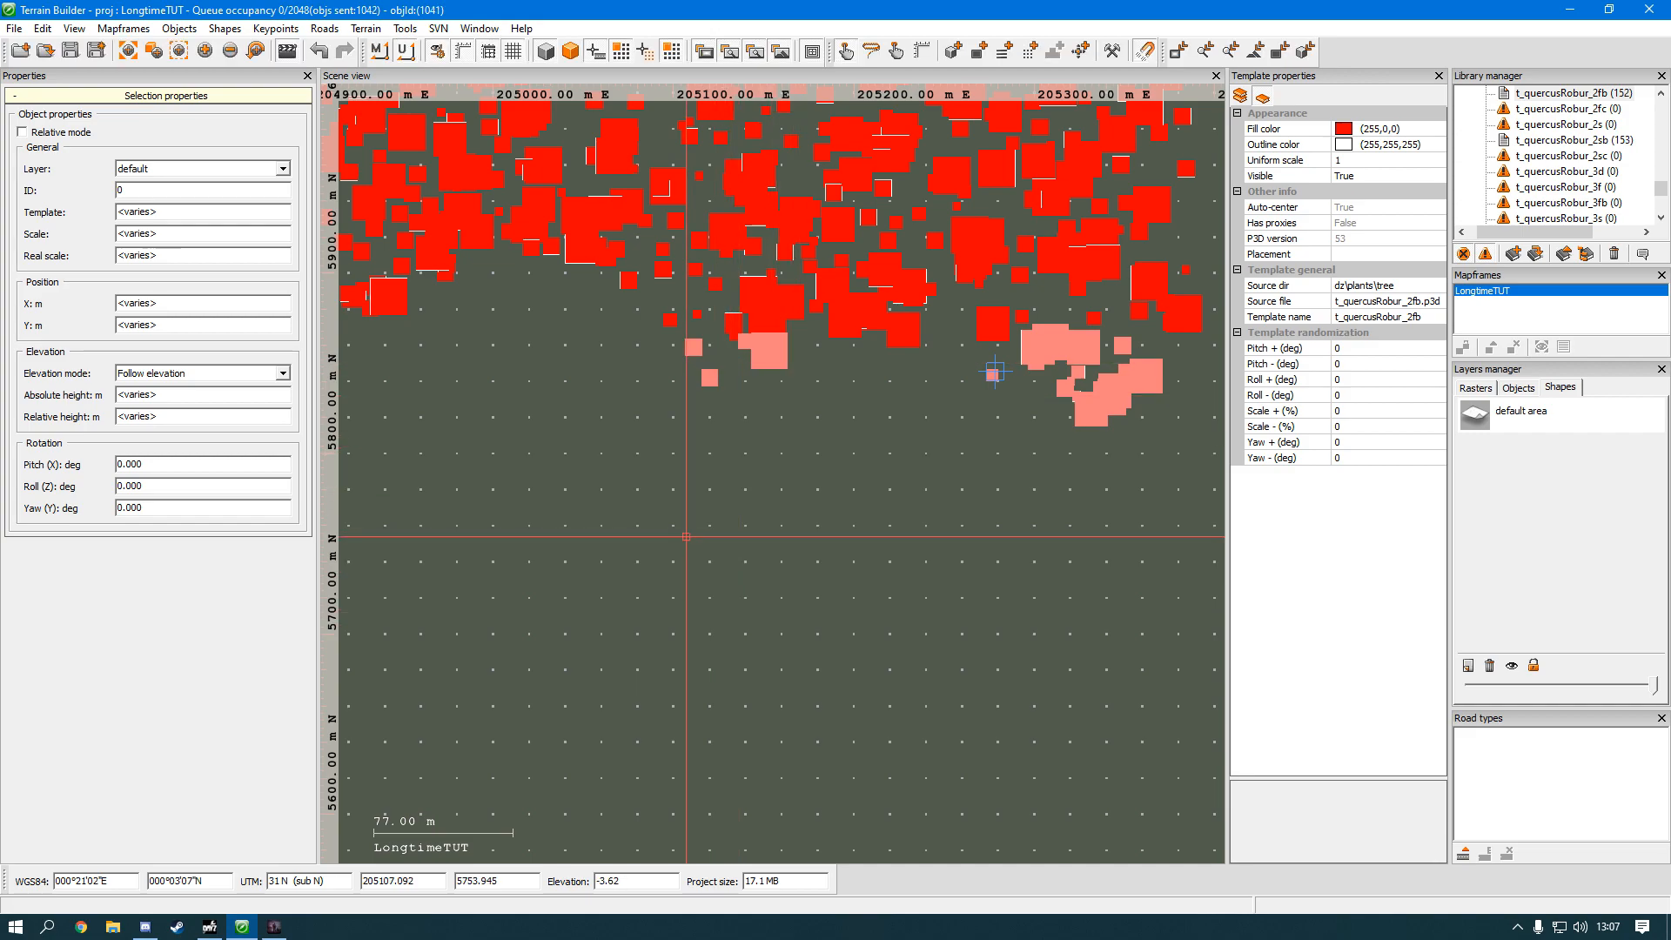
key(ctrl+v)
drag(810, 519, 875, 374)
click(551, 586)
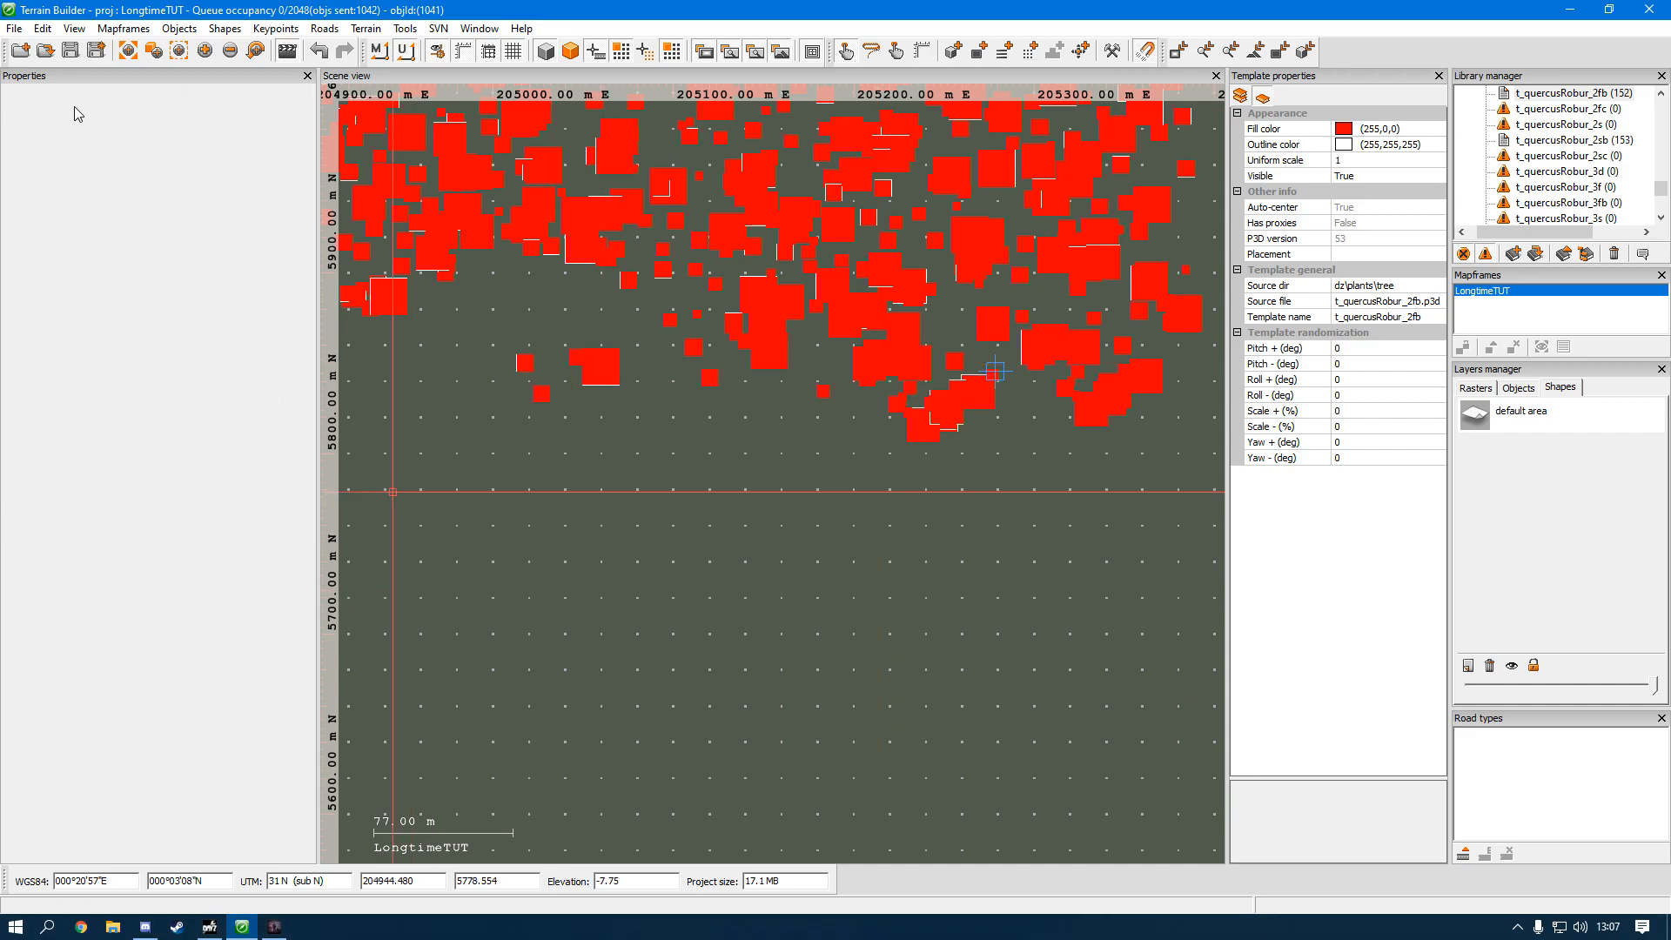
Step: Review the view options for objects, shapes, imagery, rulers and the terrain grid
click(132, 33)
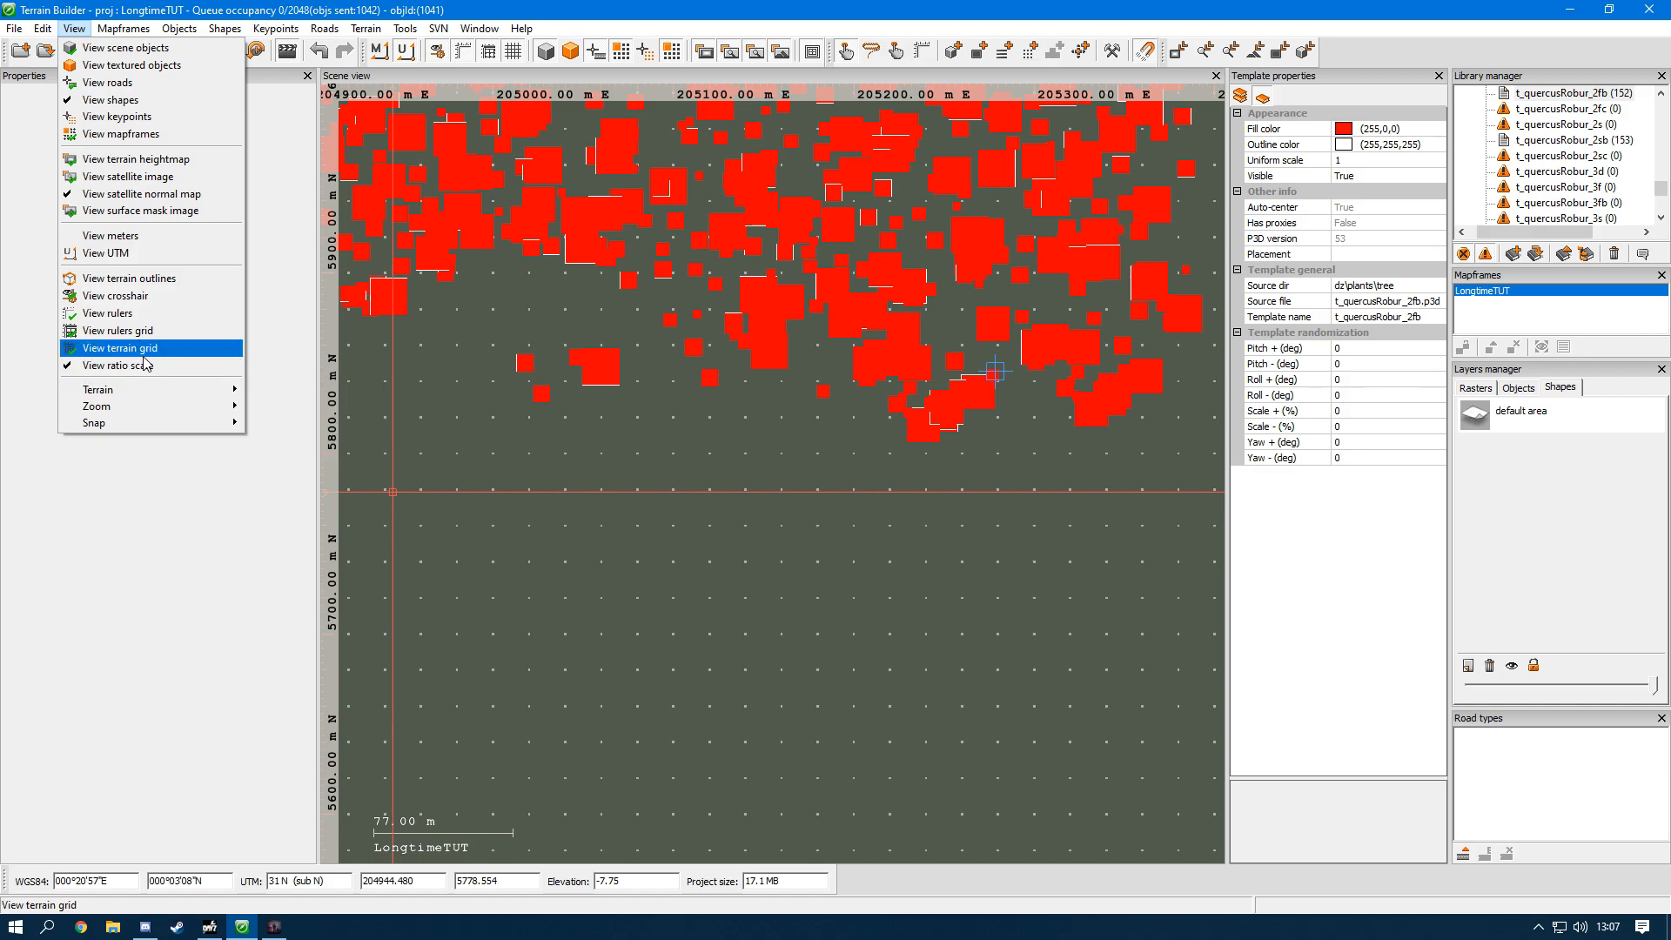
click(746, 485)
right_drag(746, 484, 747, 496)
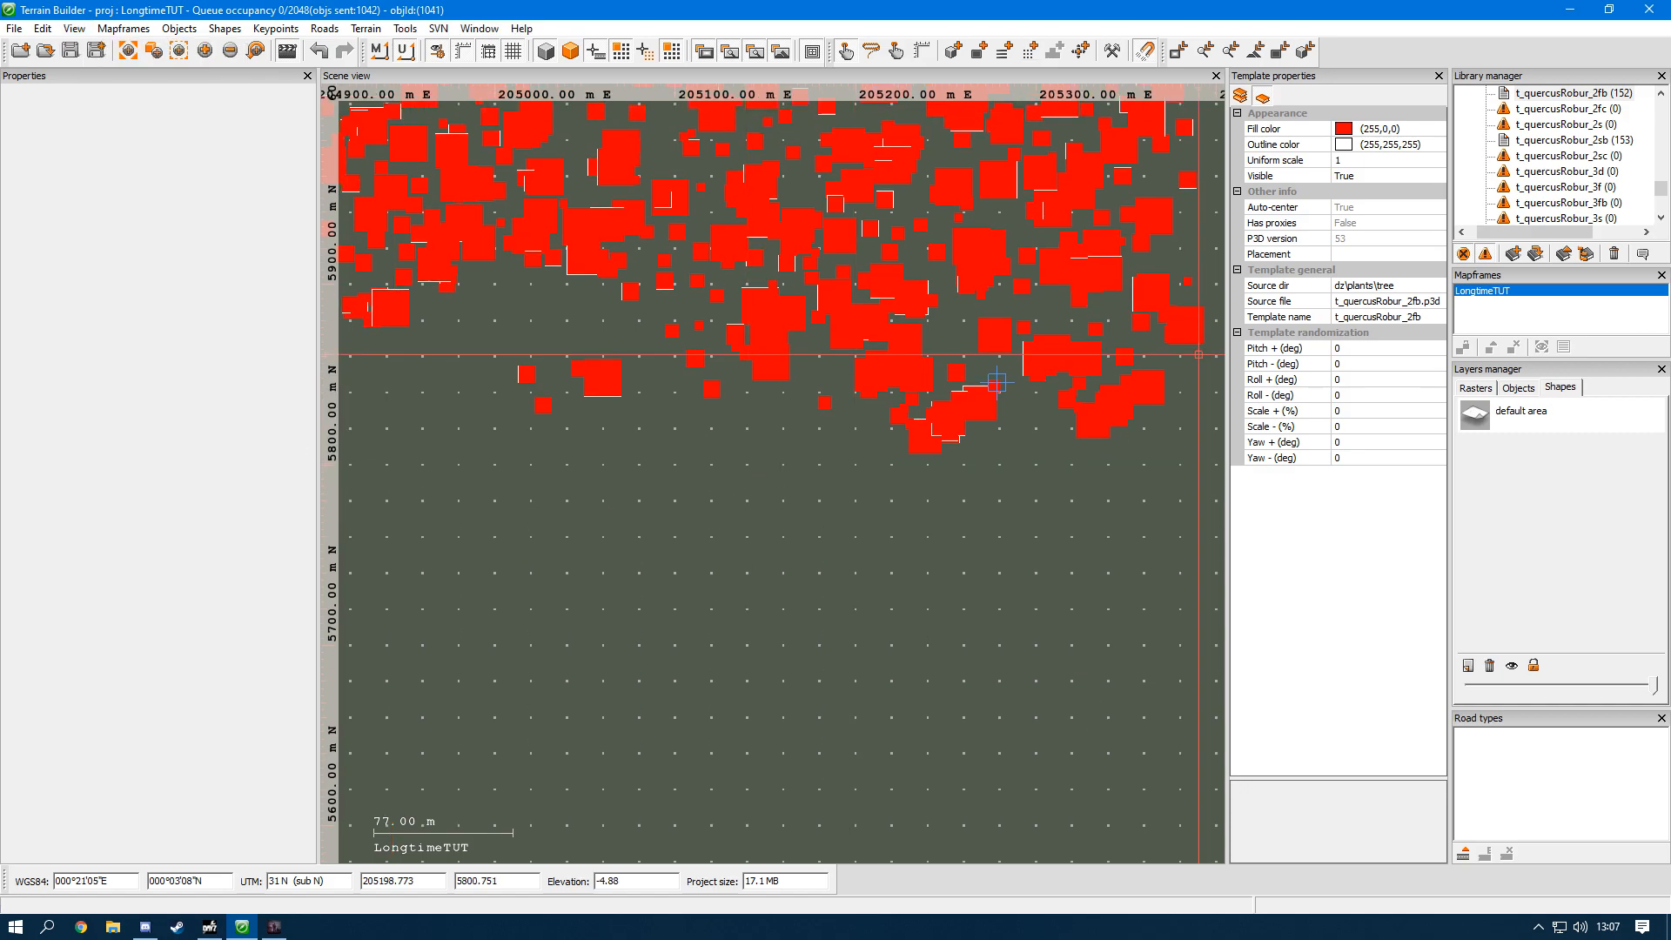
Step: Inspect the source directory and source file of the t_quercusRobur_2fb template
click(1397, 287)
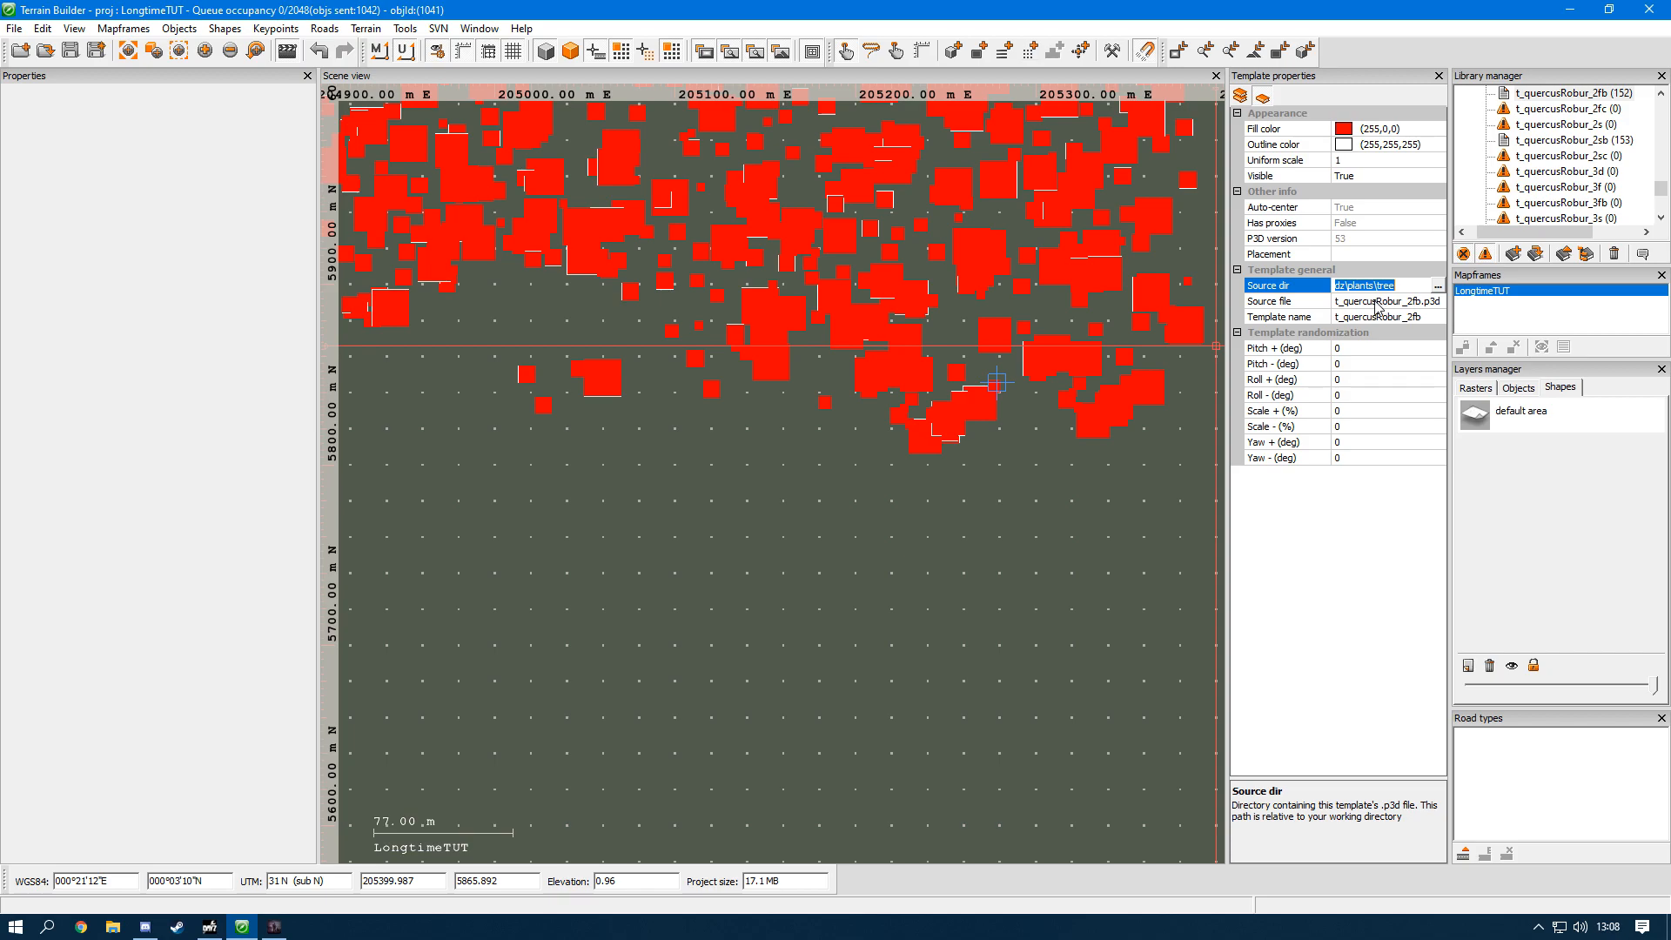
click(1368, 306)
drag(1365, 302, 1378, 302)
click(1371, 302)
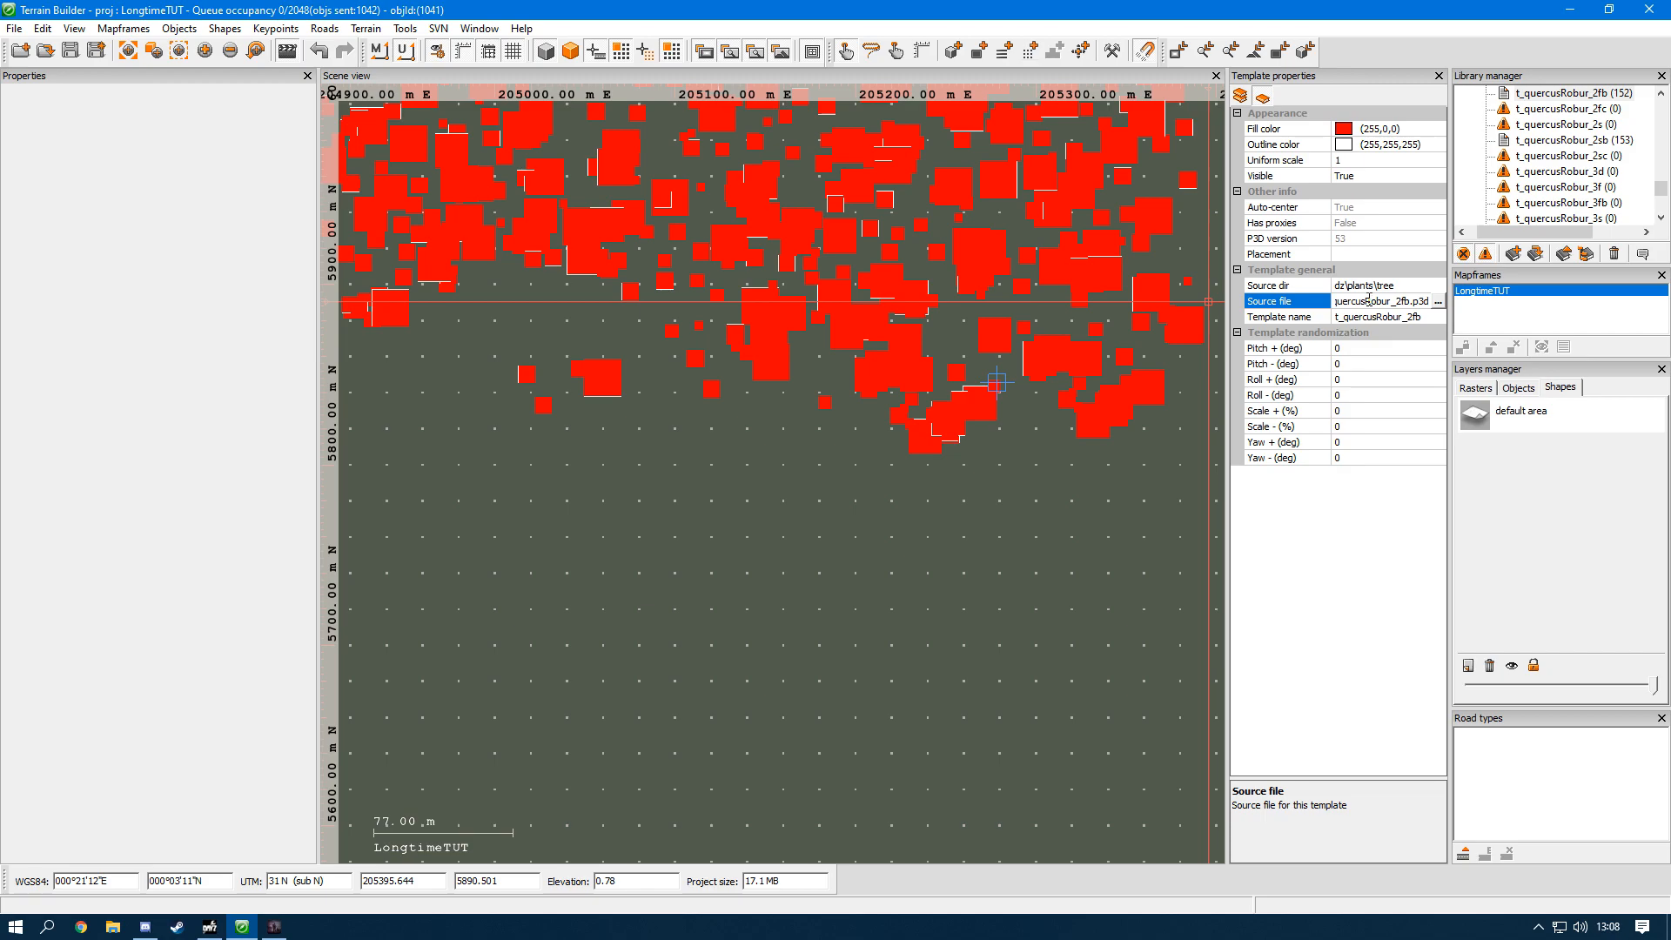
drag(1357, 301, 1339, 301)
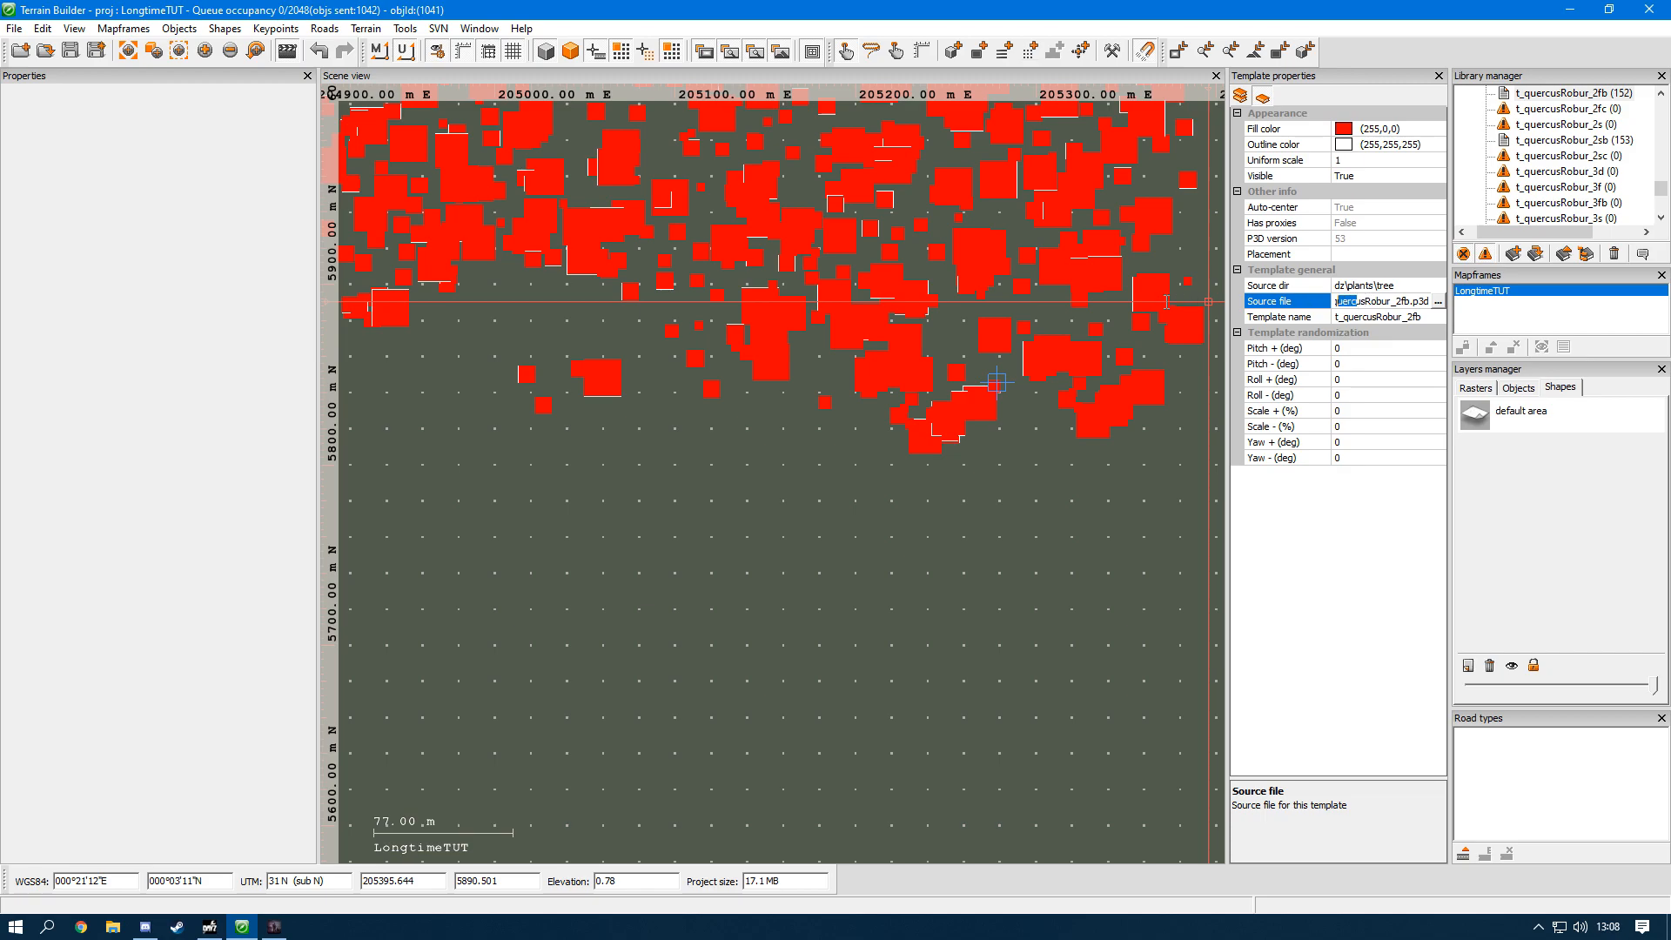
click(1091, 488)
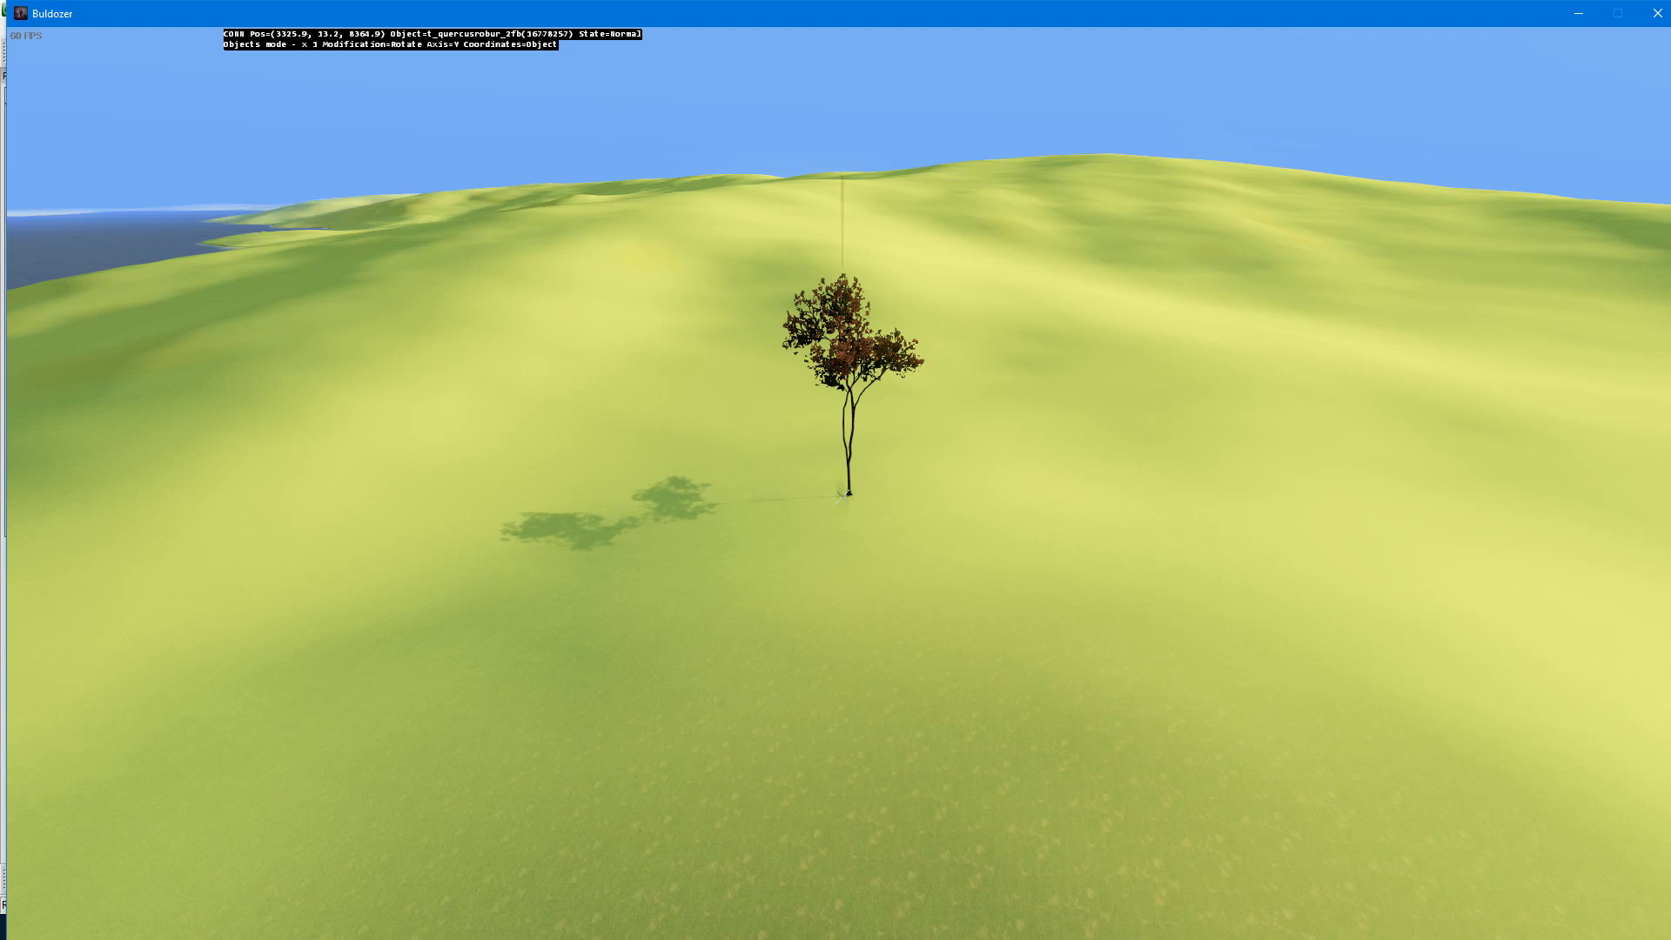
key(Escape)
key(Escape)
key(Escape)
key(Escape)
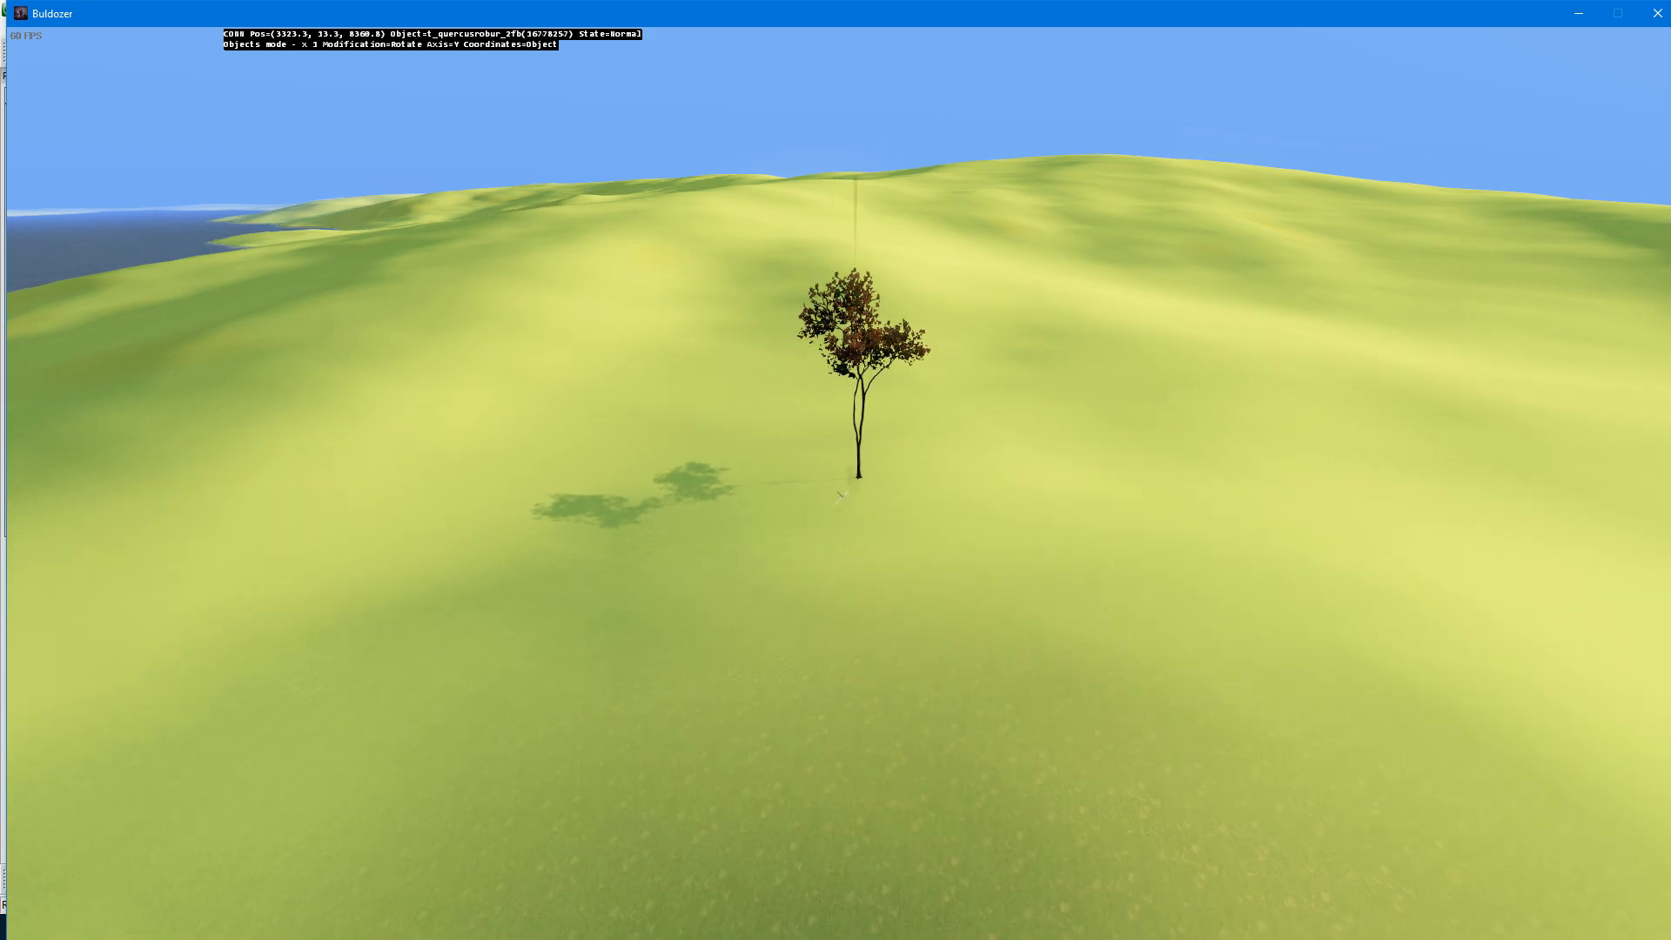
Step: Rotate the t_quercusRobur_2fb tree about its Y axis and move it across the hills in the 3D view
key(KP_Add)
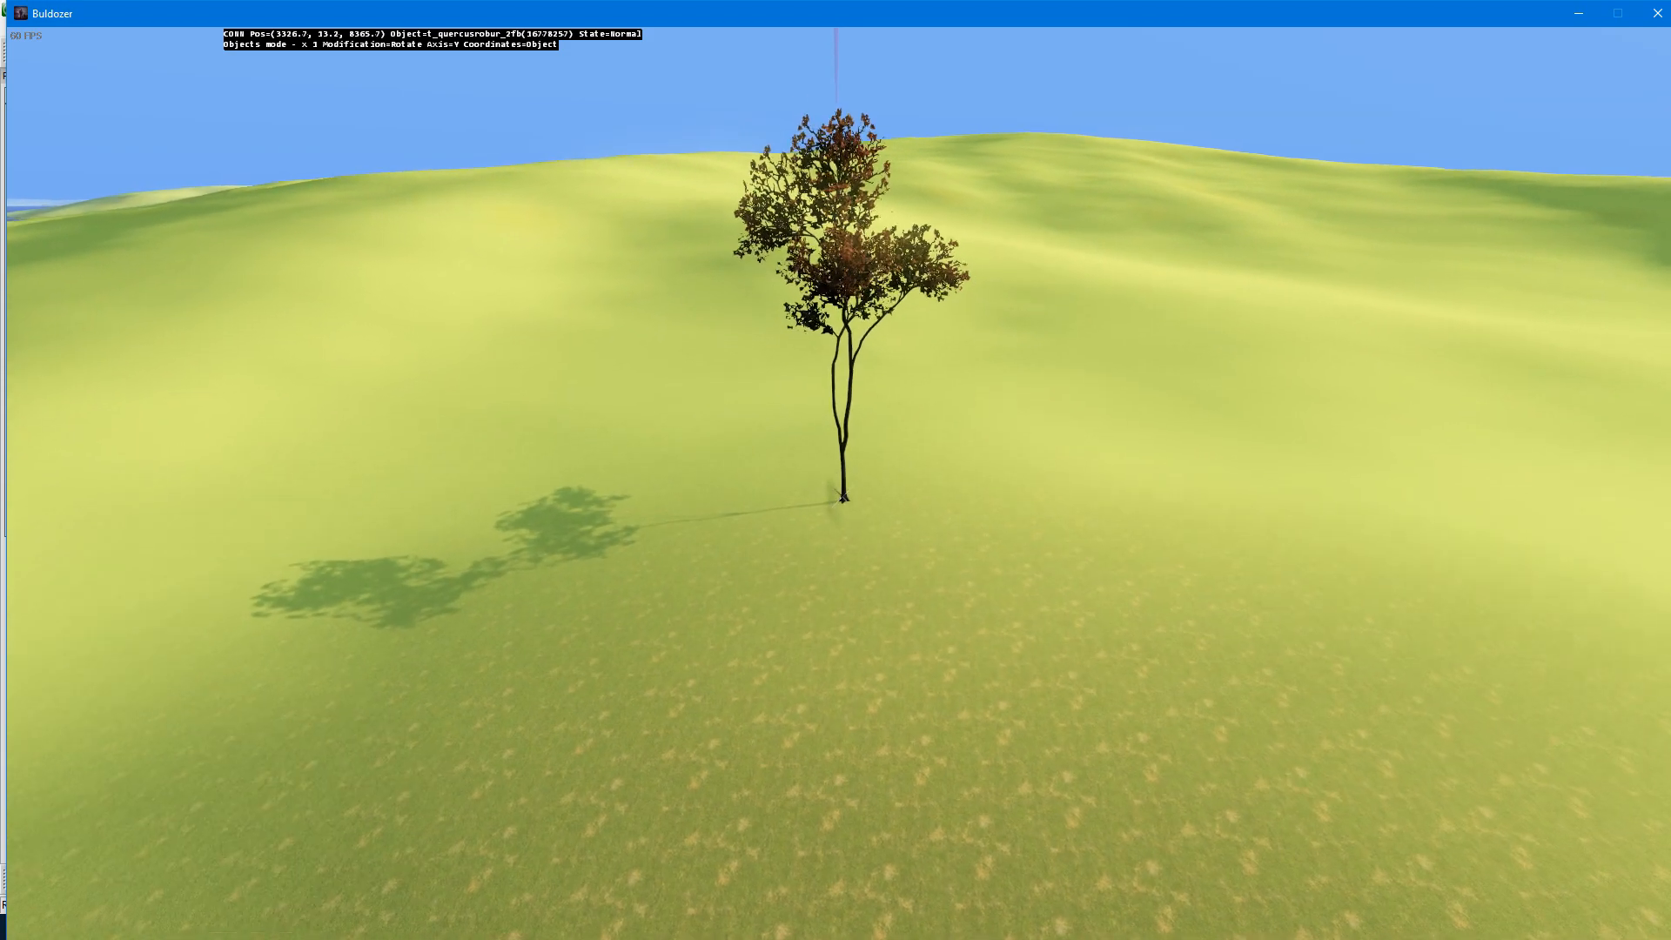
drag(843, 497, 838, 496)
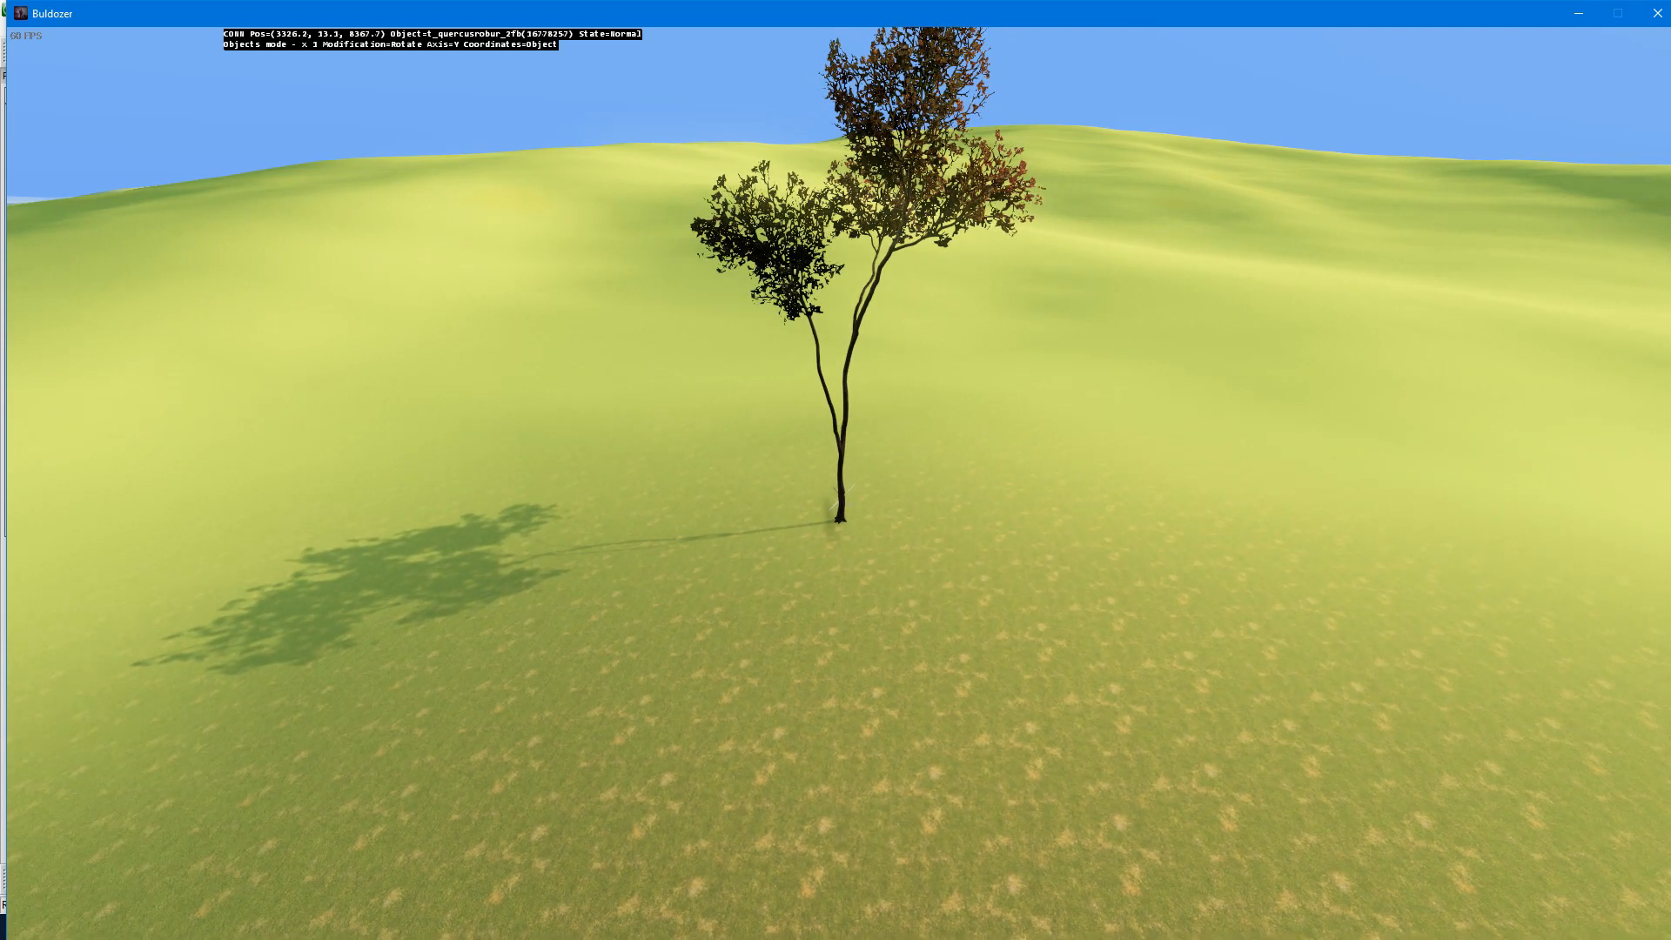
drag(830, 520, 830, 520)
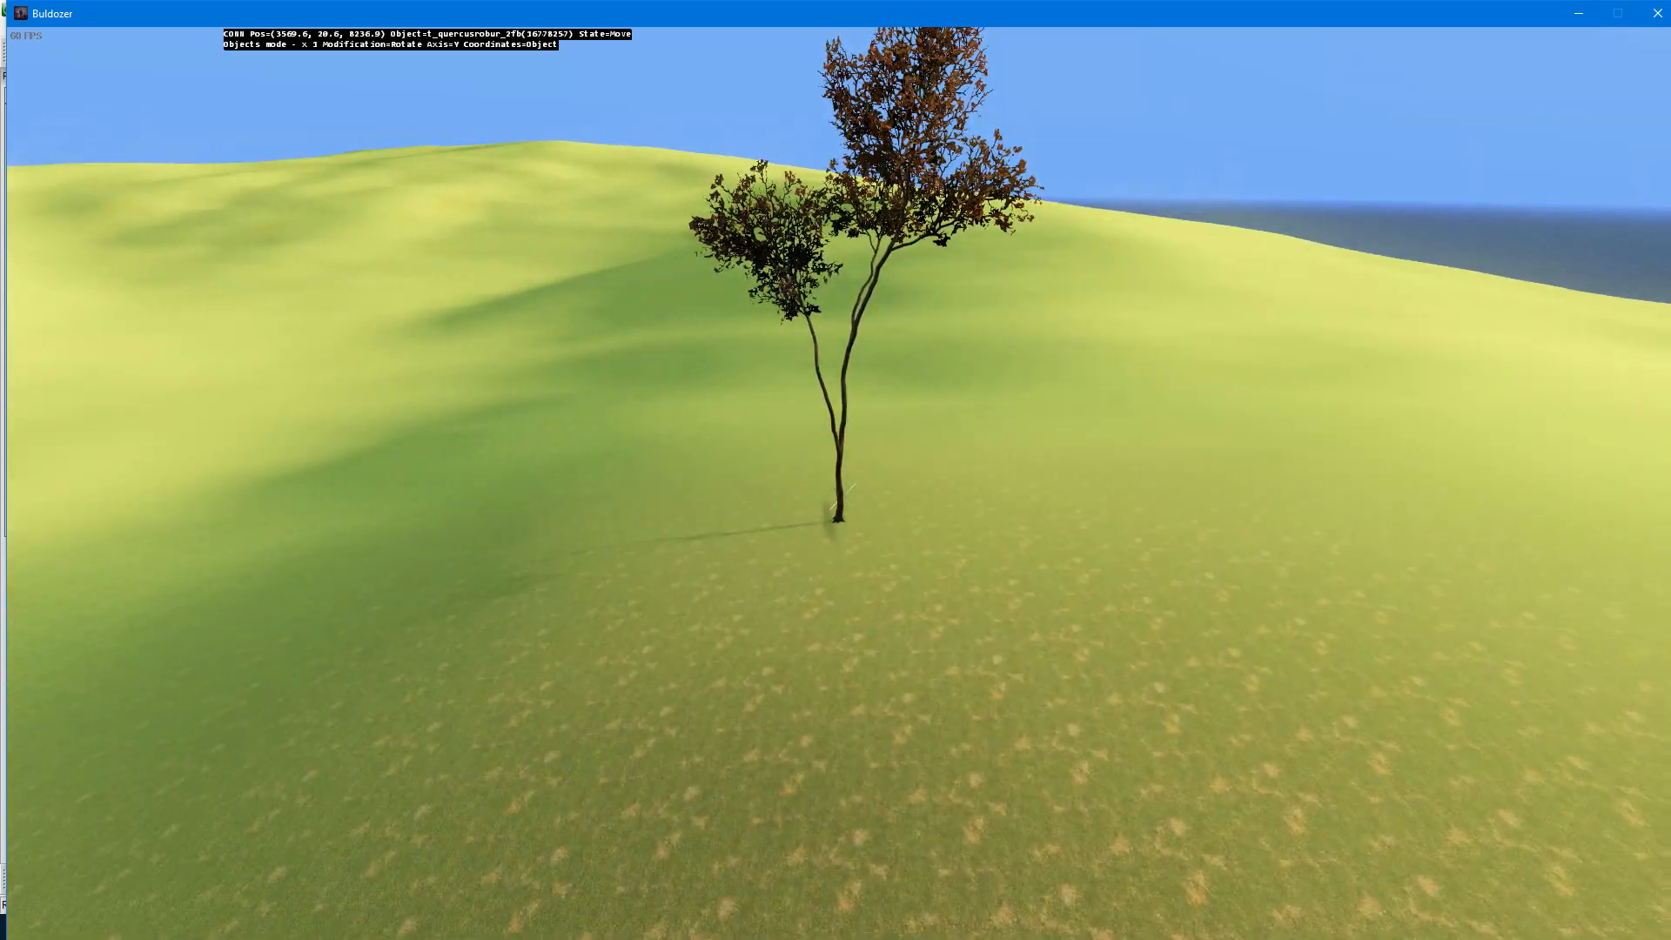
Step: Switch to Terrain Builder, check the moved tree's location on the map, and return to Buldozer
key(alt+Tab)
scroll(776, 475, down, 2)
drag(774, 476, 728, 90)
middle_drag(728, 125, 748, 272)
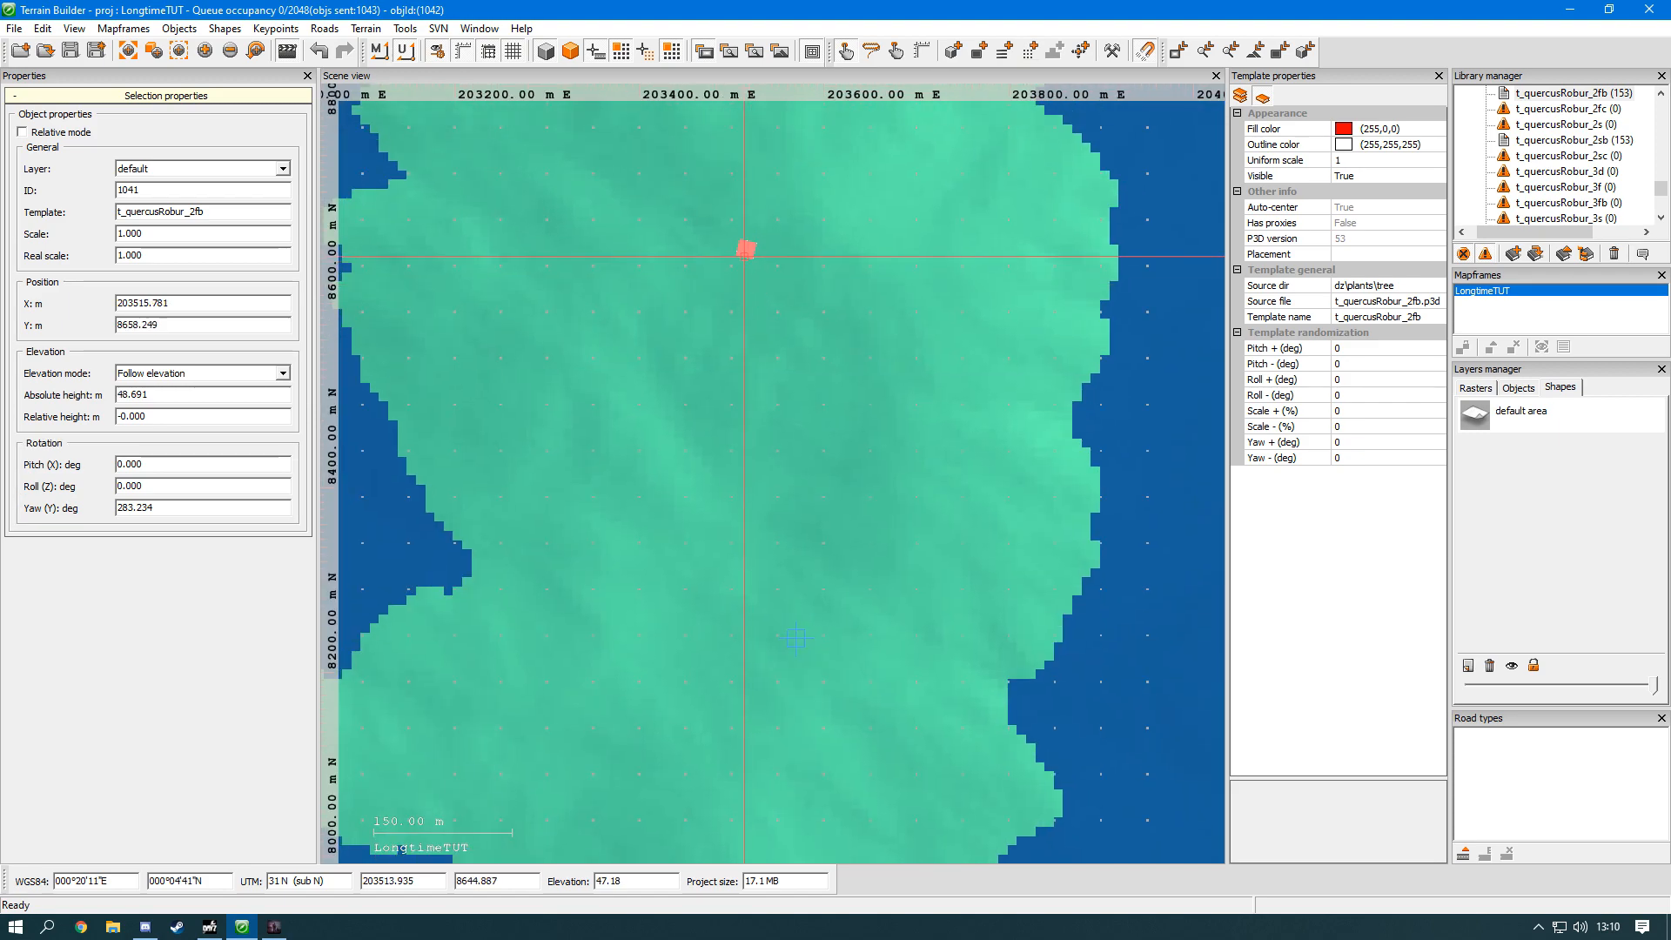
key(alt+Tab)
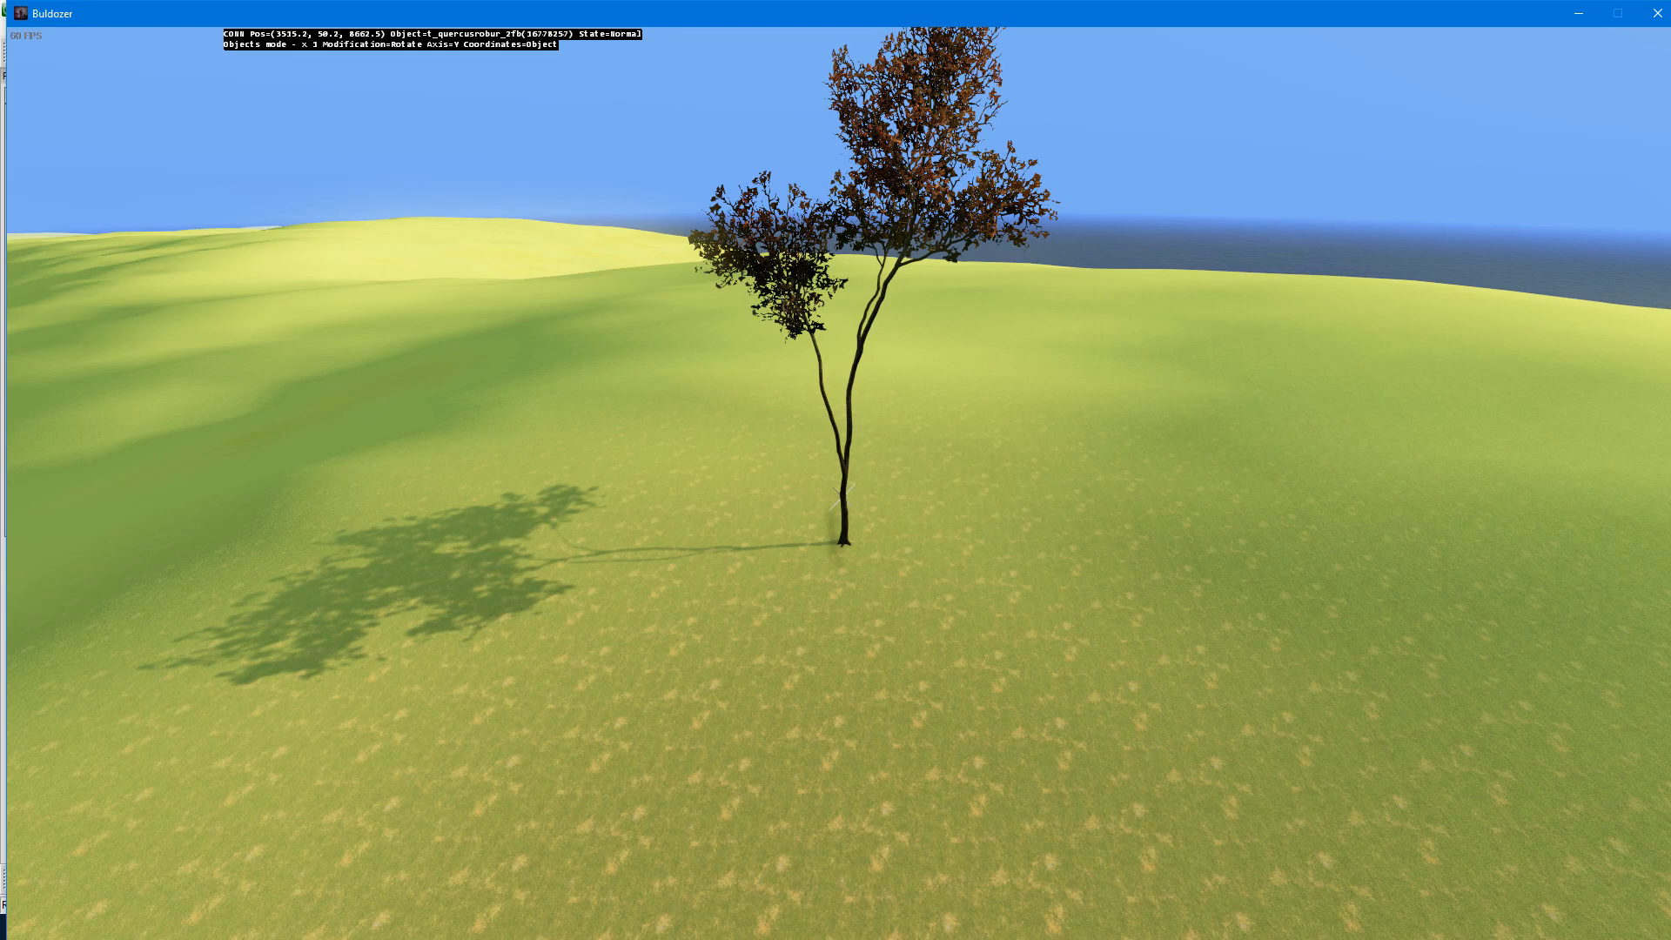
Step: Scale the tree down slightly and tilt it about its X axis
key(r)
drag(843, 496, 838, 497)
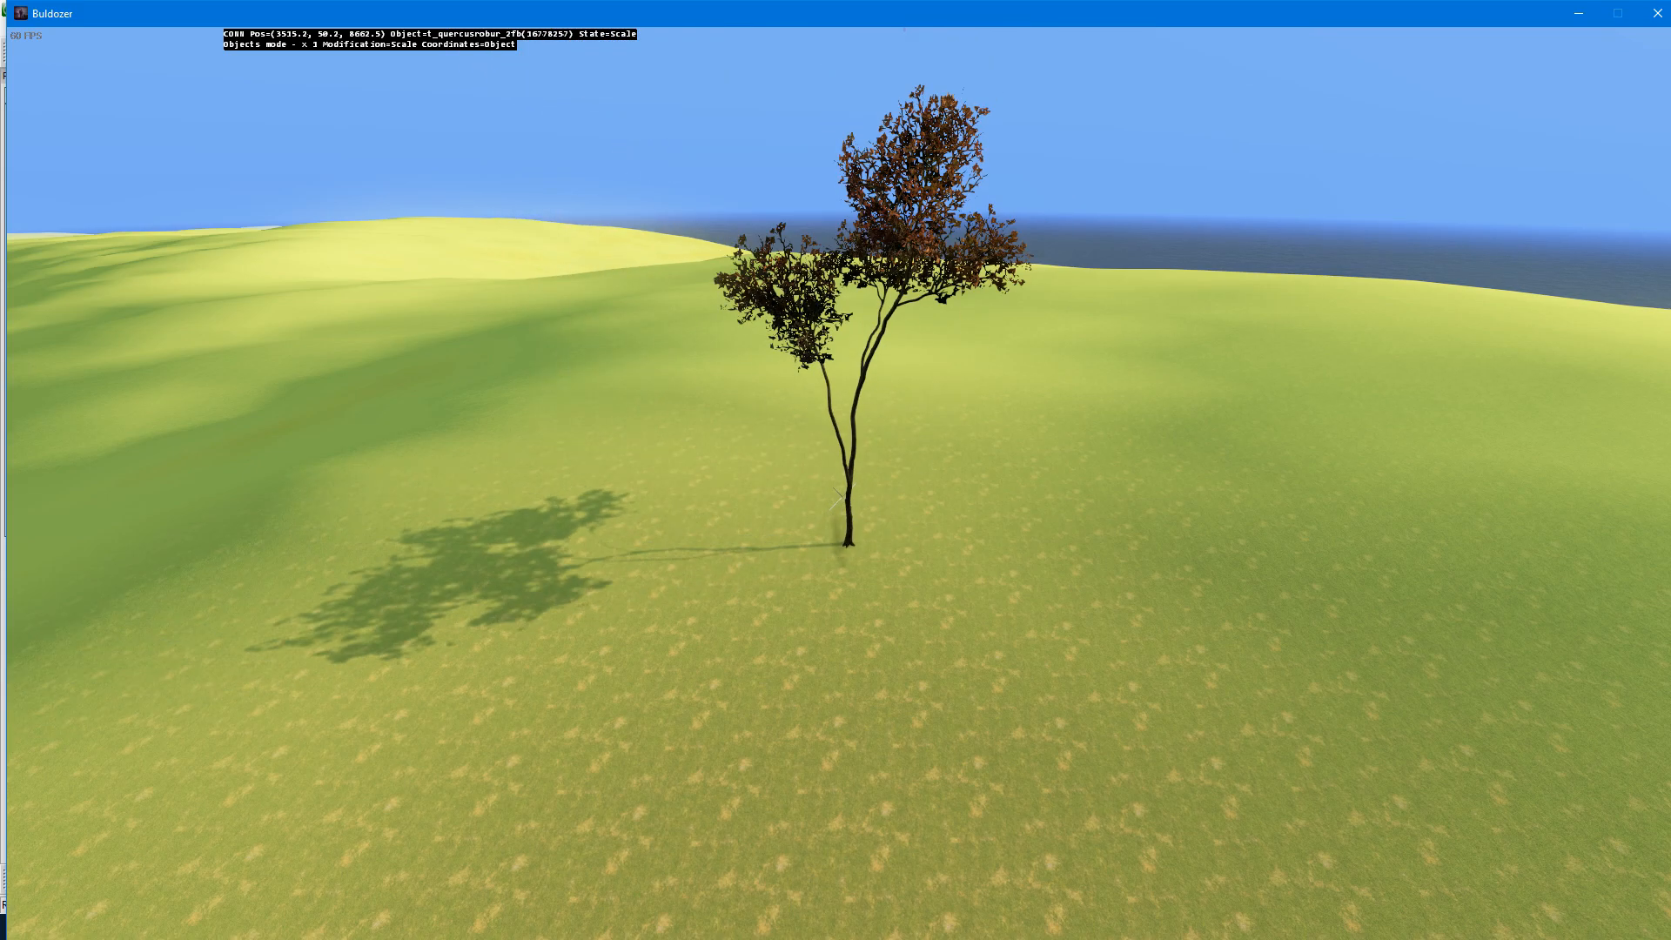
drag(838, 498, 842, 497)
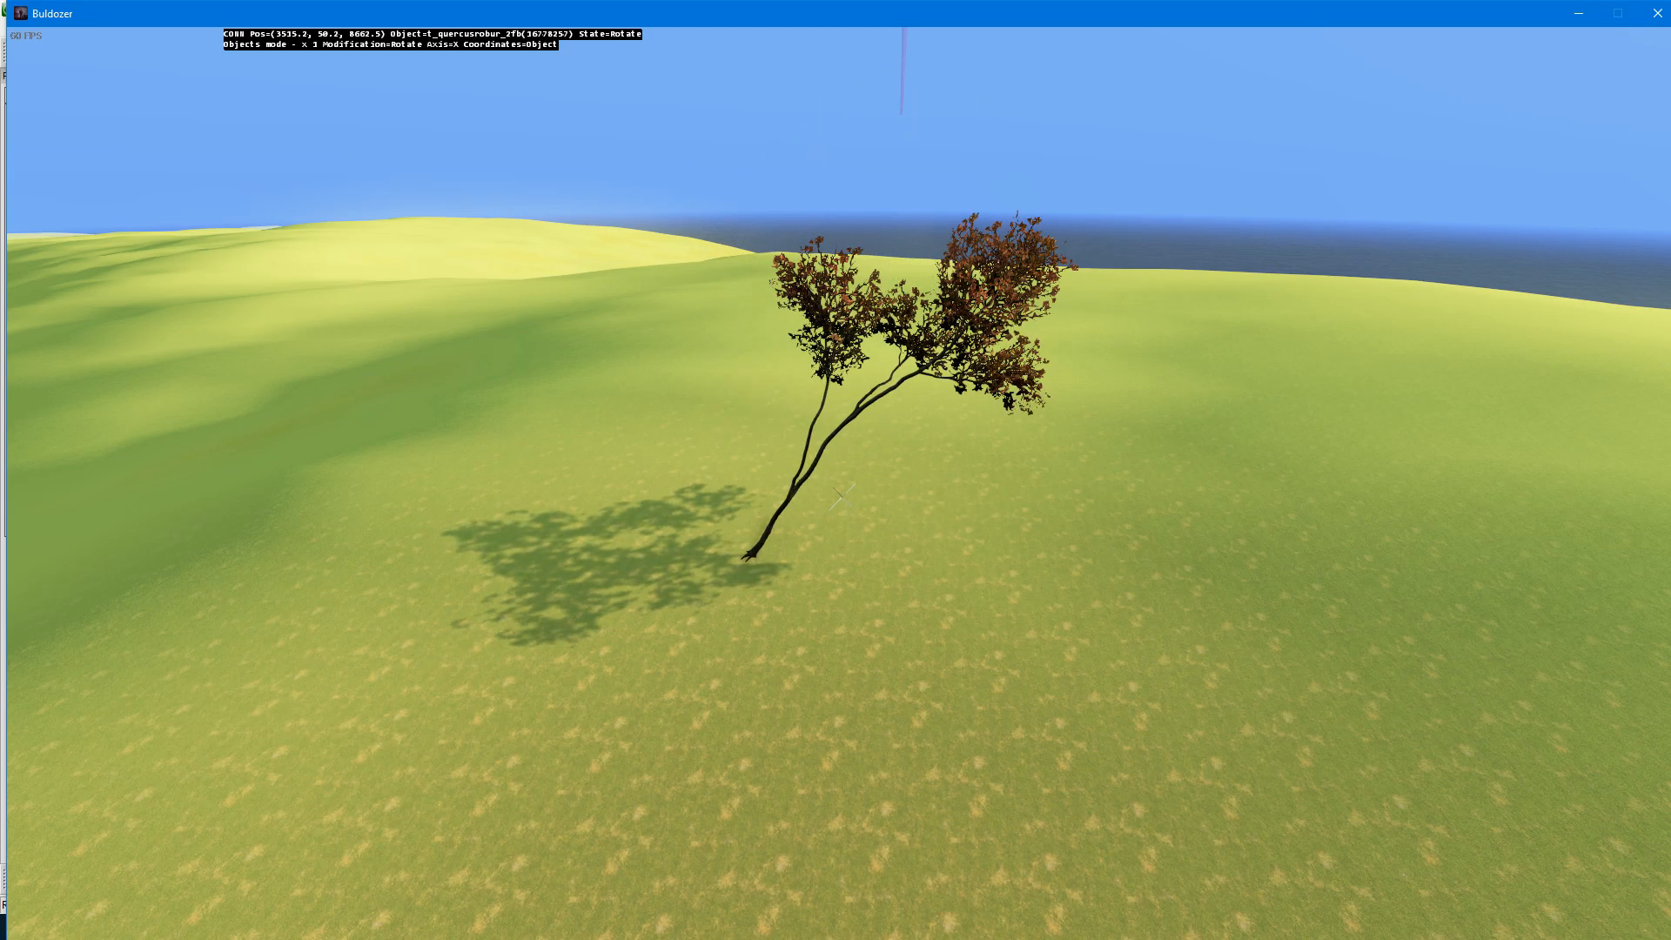
key(y)
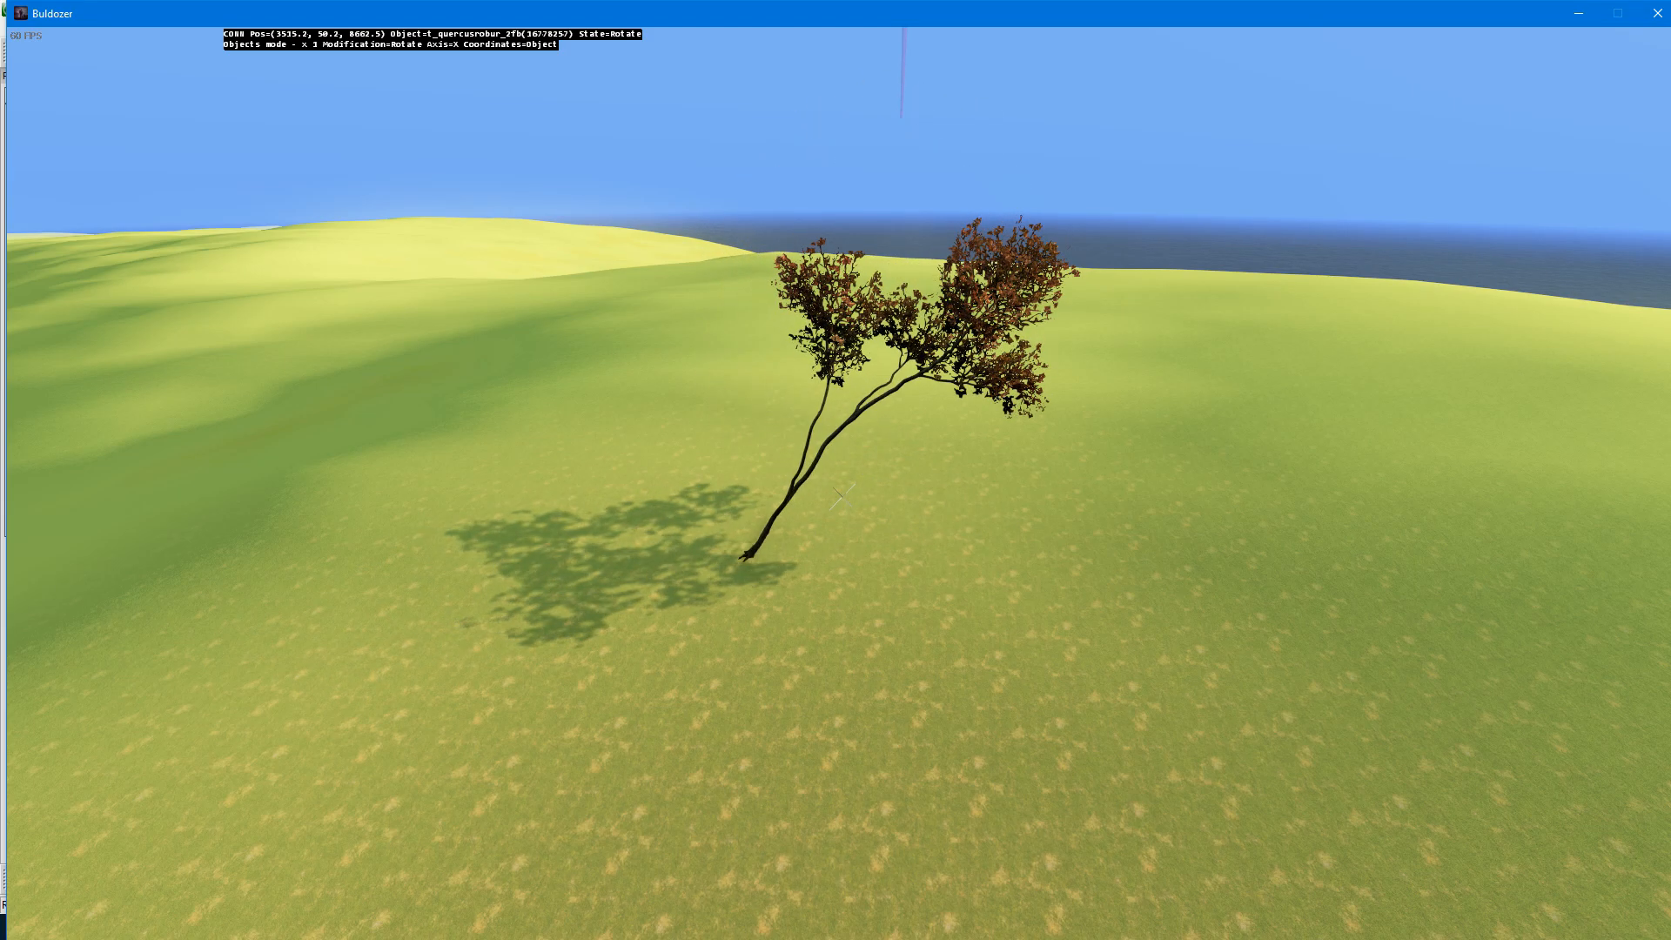
Step: Rotate the tree back upright and set the object modification to Elevate with World coordinates
drag(840, 497, 840, 497)
key(Tab)
drag(842, 496, 842, 497)
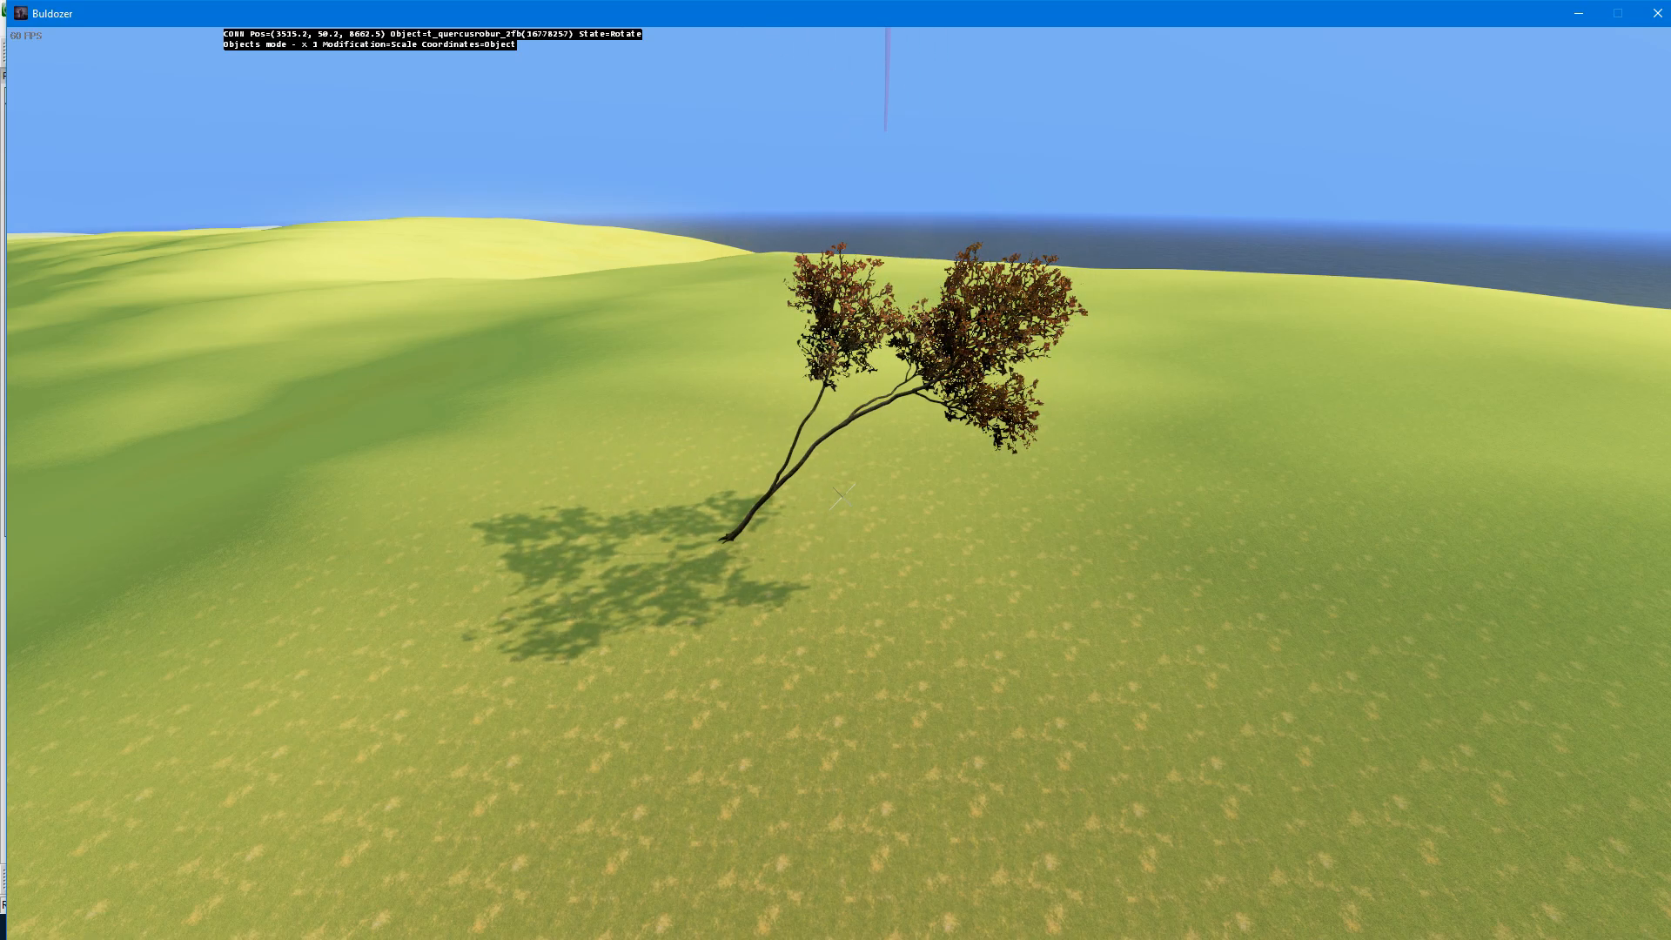
drag(842, 497, 842, 497)
key(c)
key(e)
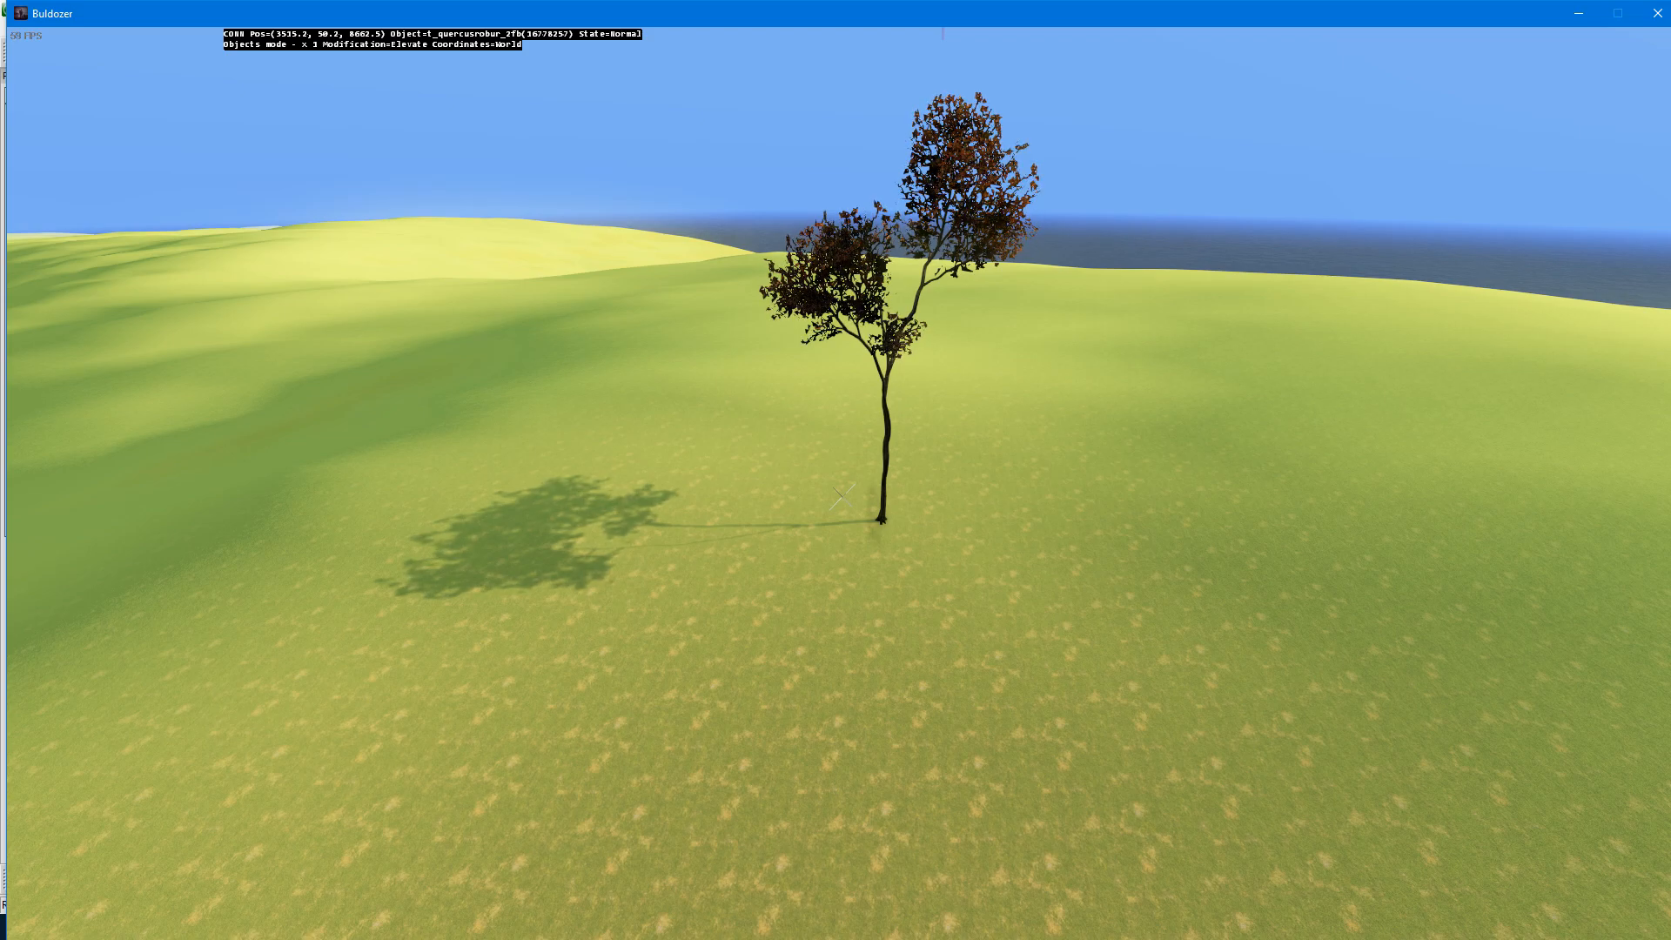
Step: Insert a second t_quercusRobur_2fb tree near the first one and delete it again
key(Insert)
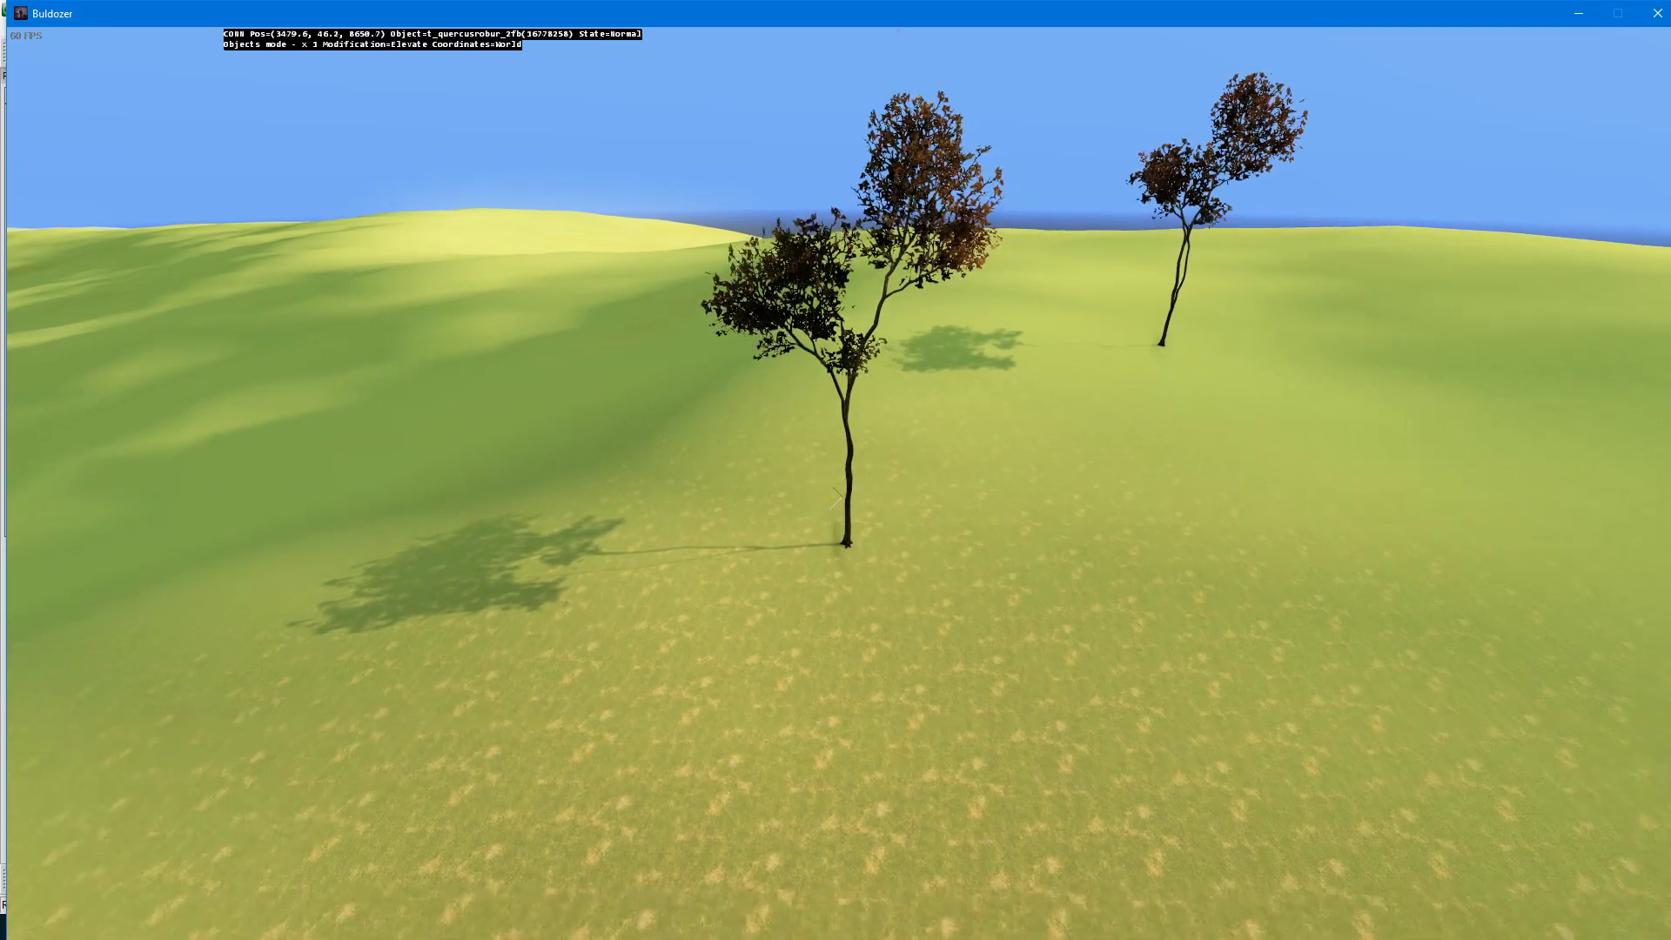
key(q)
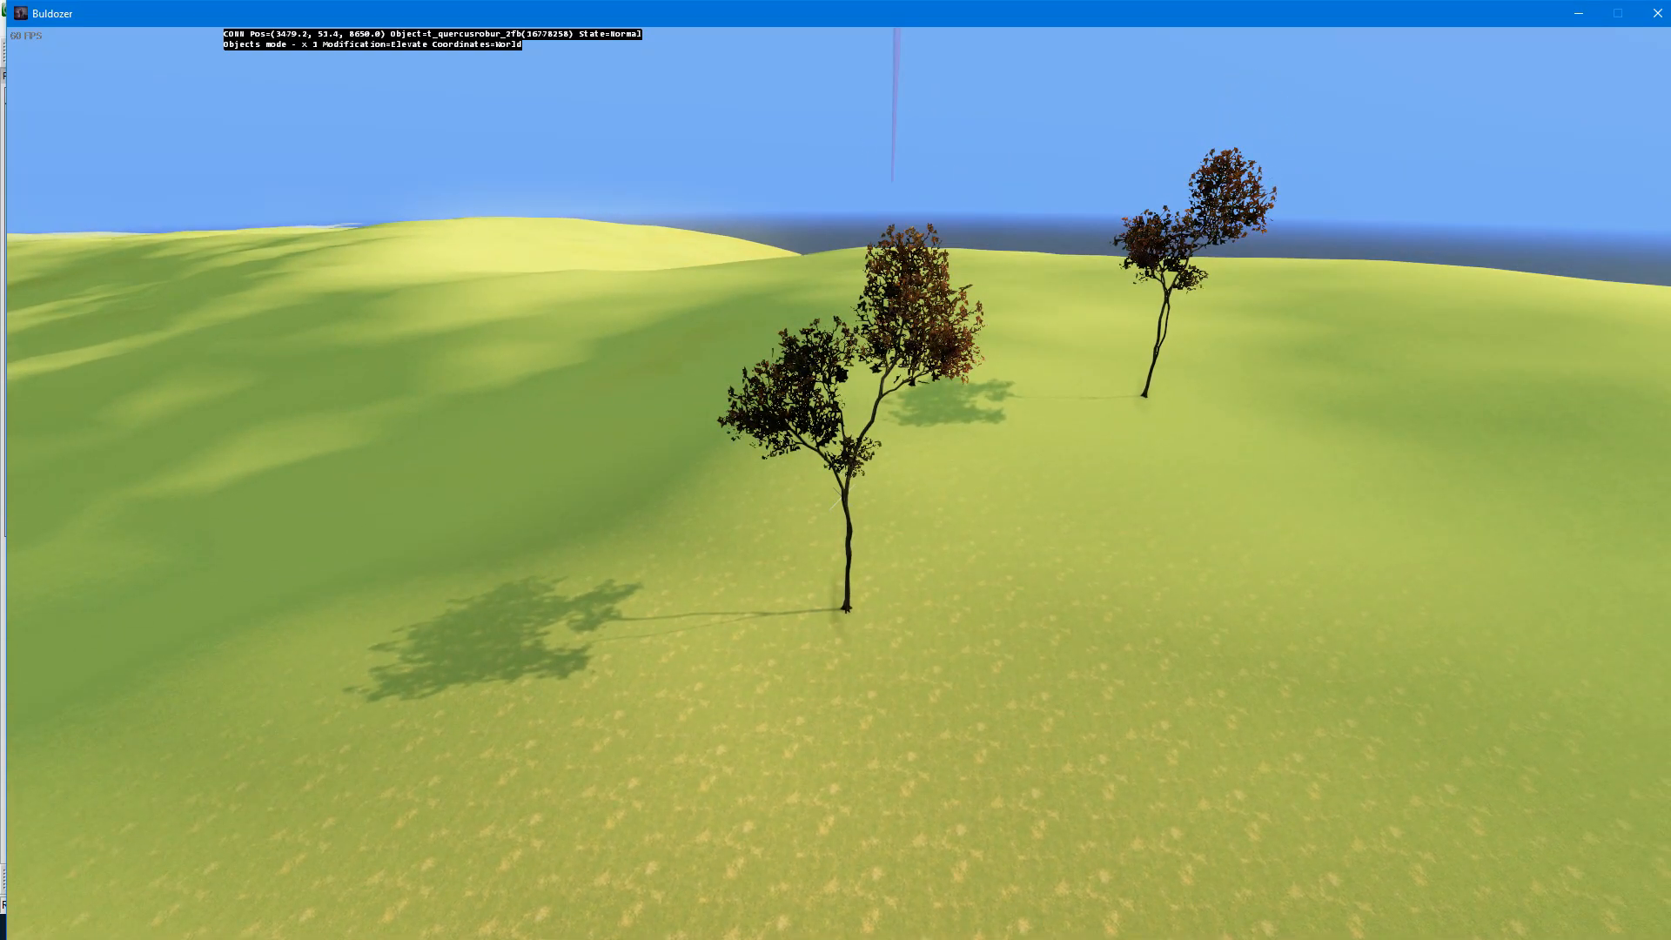
key(Delete)
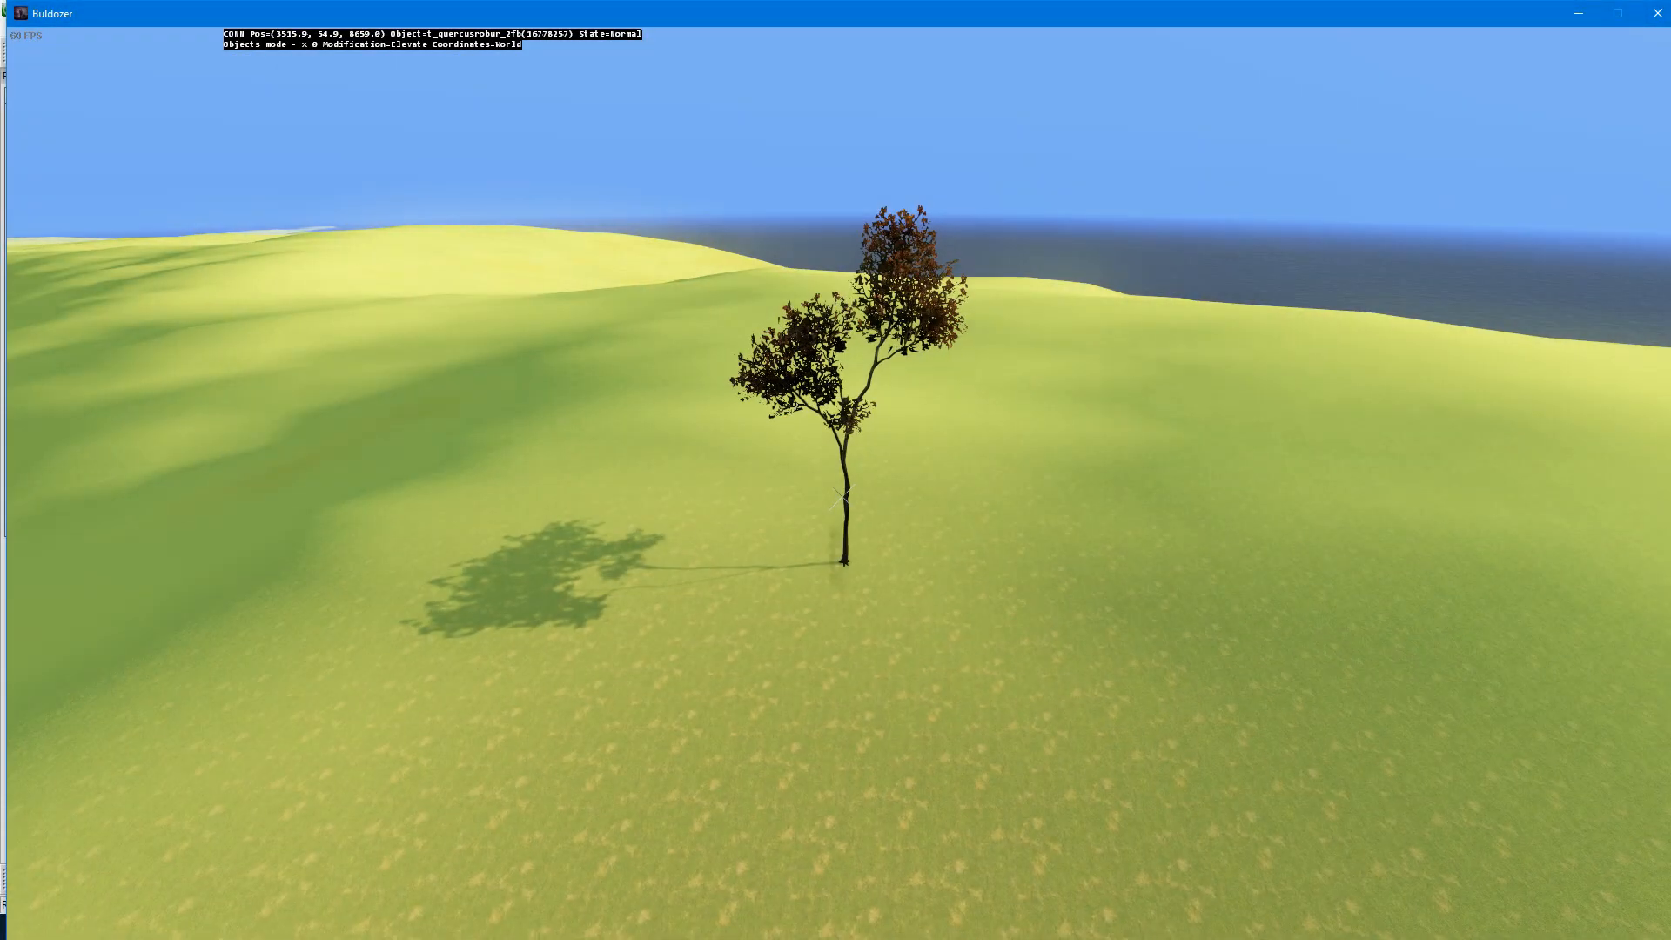
Step: Move the tree vertically so its base sits about 0.37 m above the terrain
click(840, 493)
mouse_move(840, 494)
mouse_down()
mouse_move(840, 383)
mouse_move(839, 600)
mouse_move(839, 346)
mouse_up()
key(w)
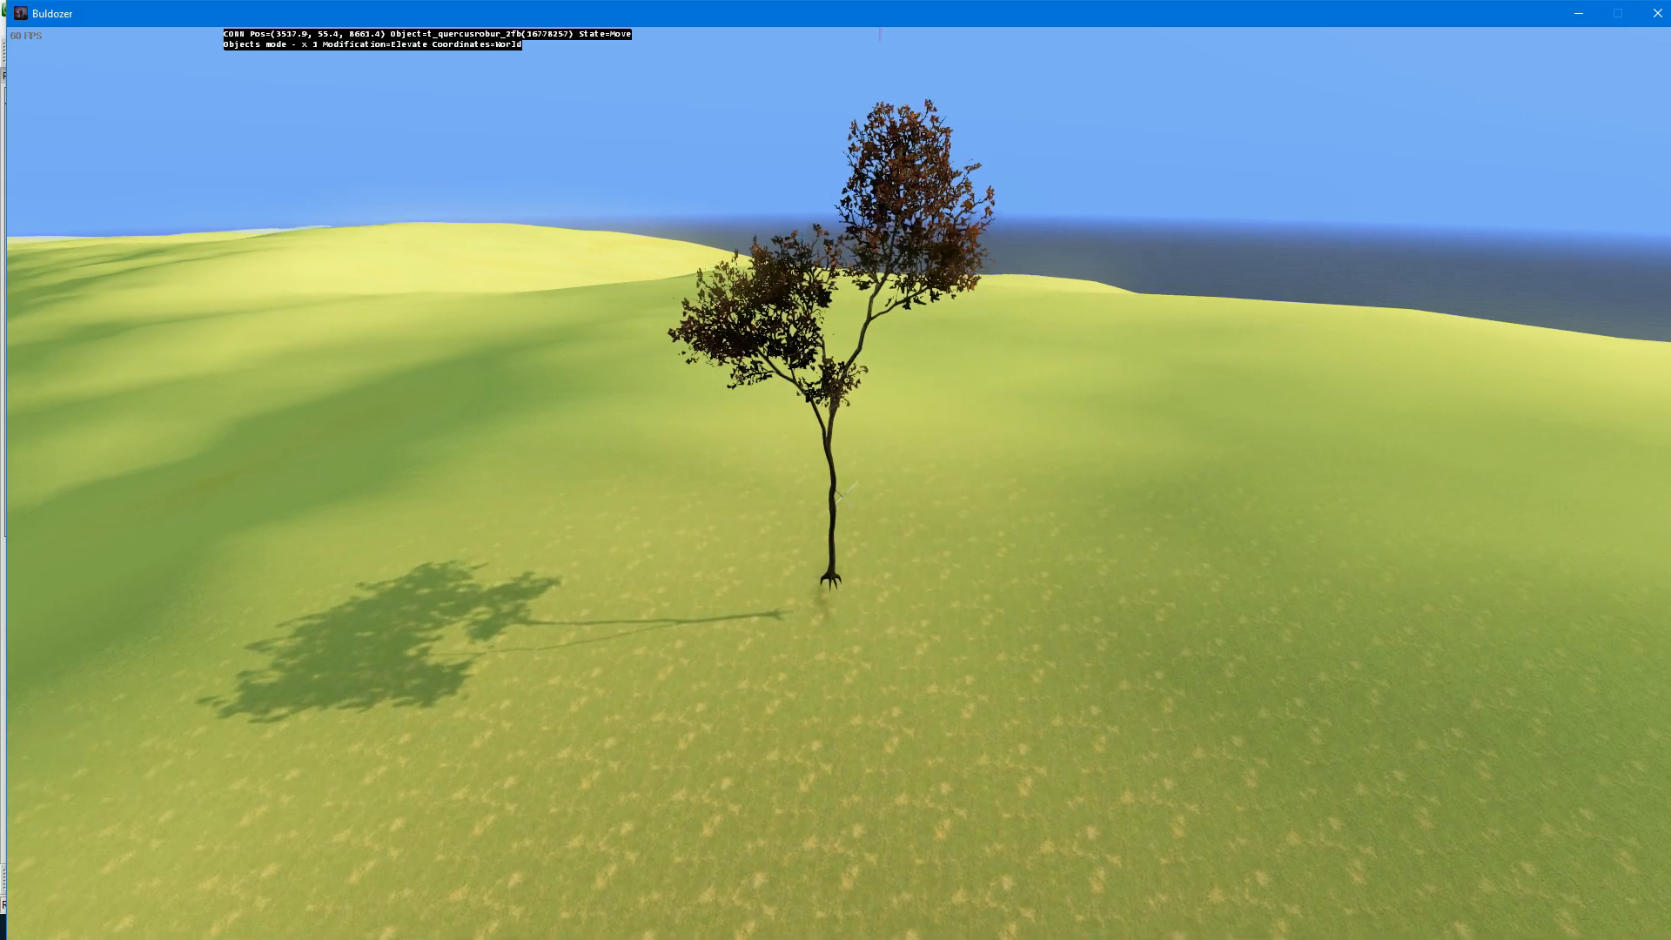
key(z)
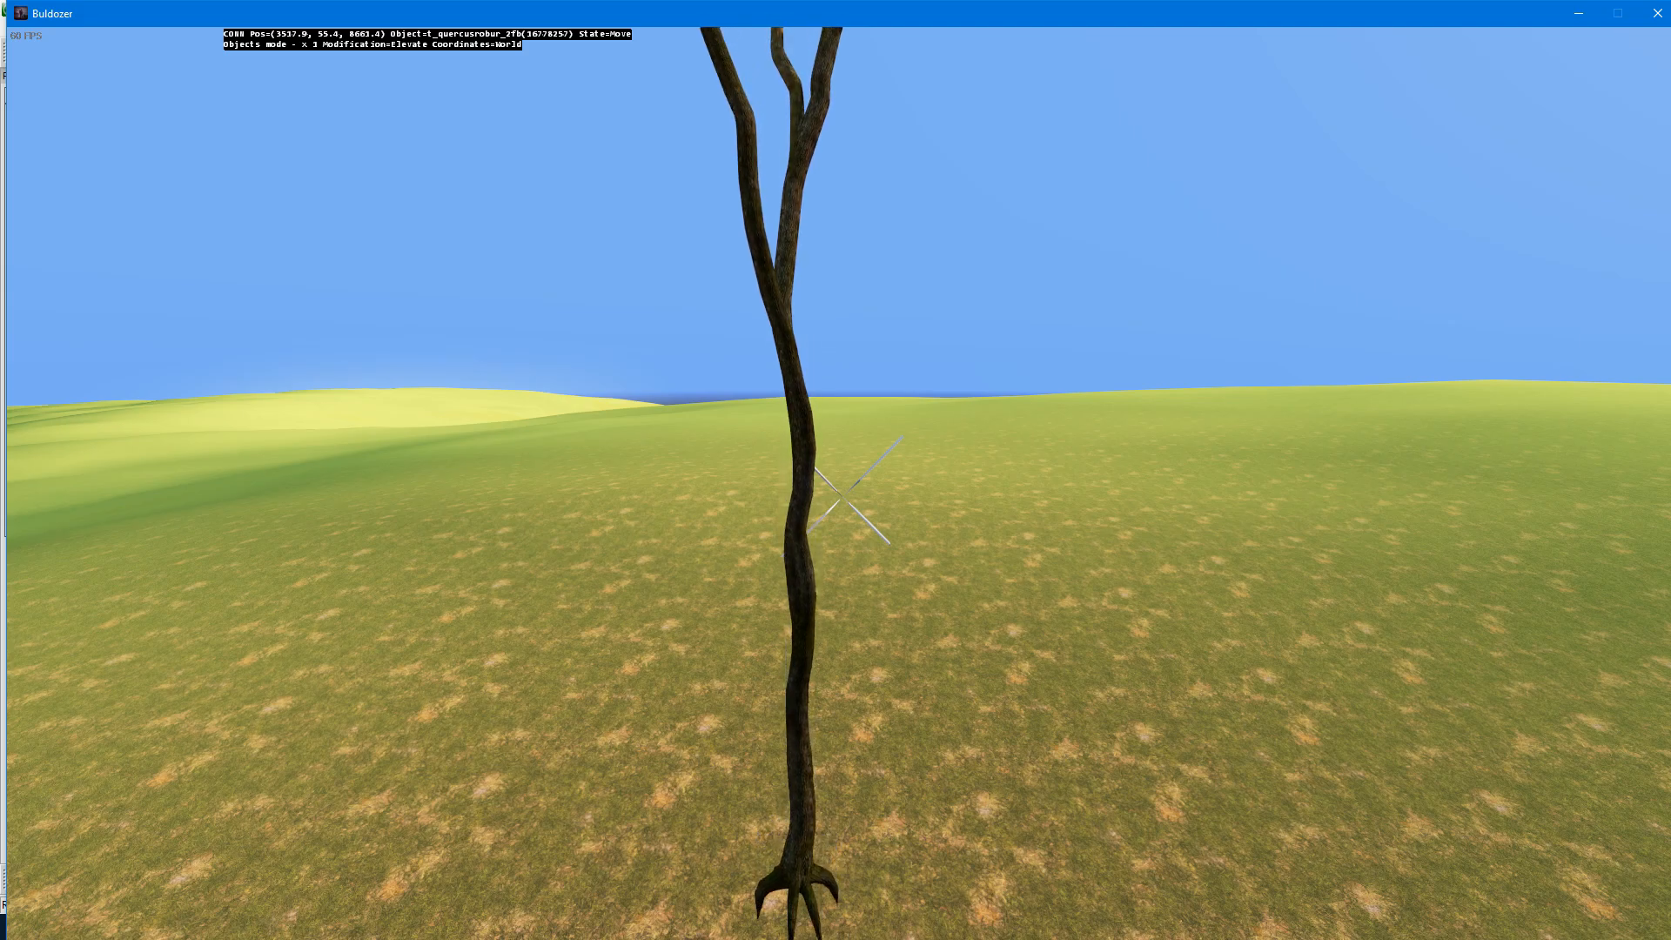
key(q)
key(z)
drag(843, 497, 842, 548)
Step: Check the tree's scale, relative height and rotation in Terrain Builder, and return to the tree in Buldozer
click(4, 393)
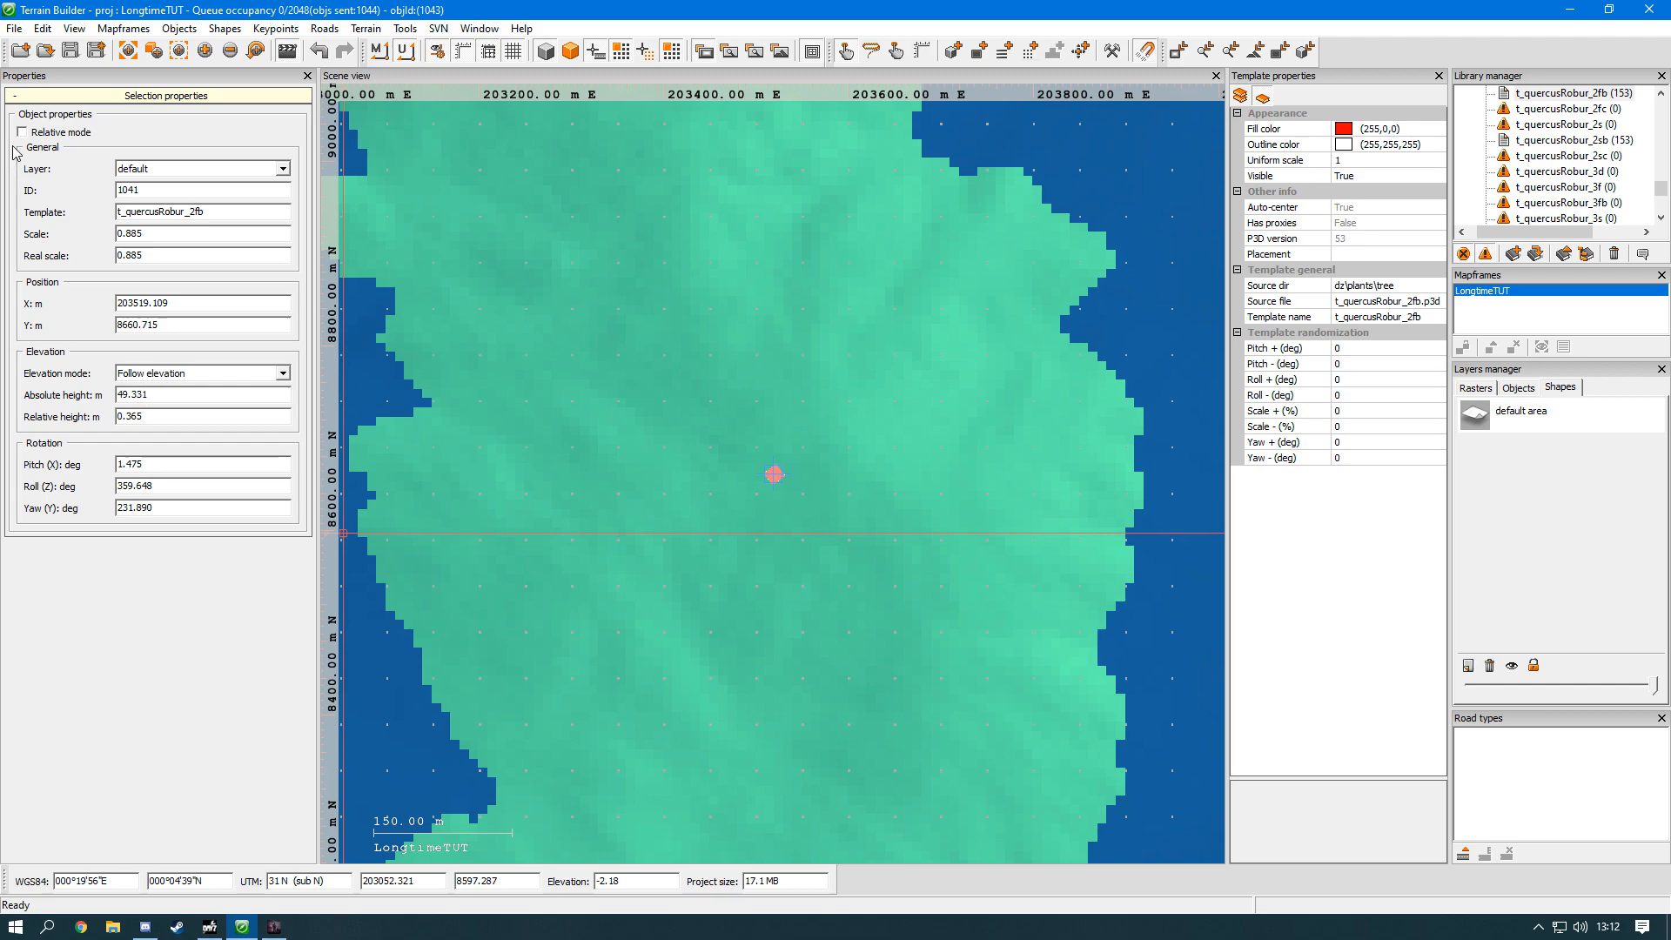
key(alt+Tab)
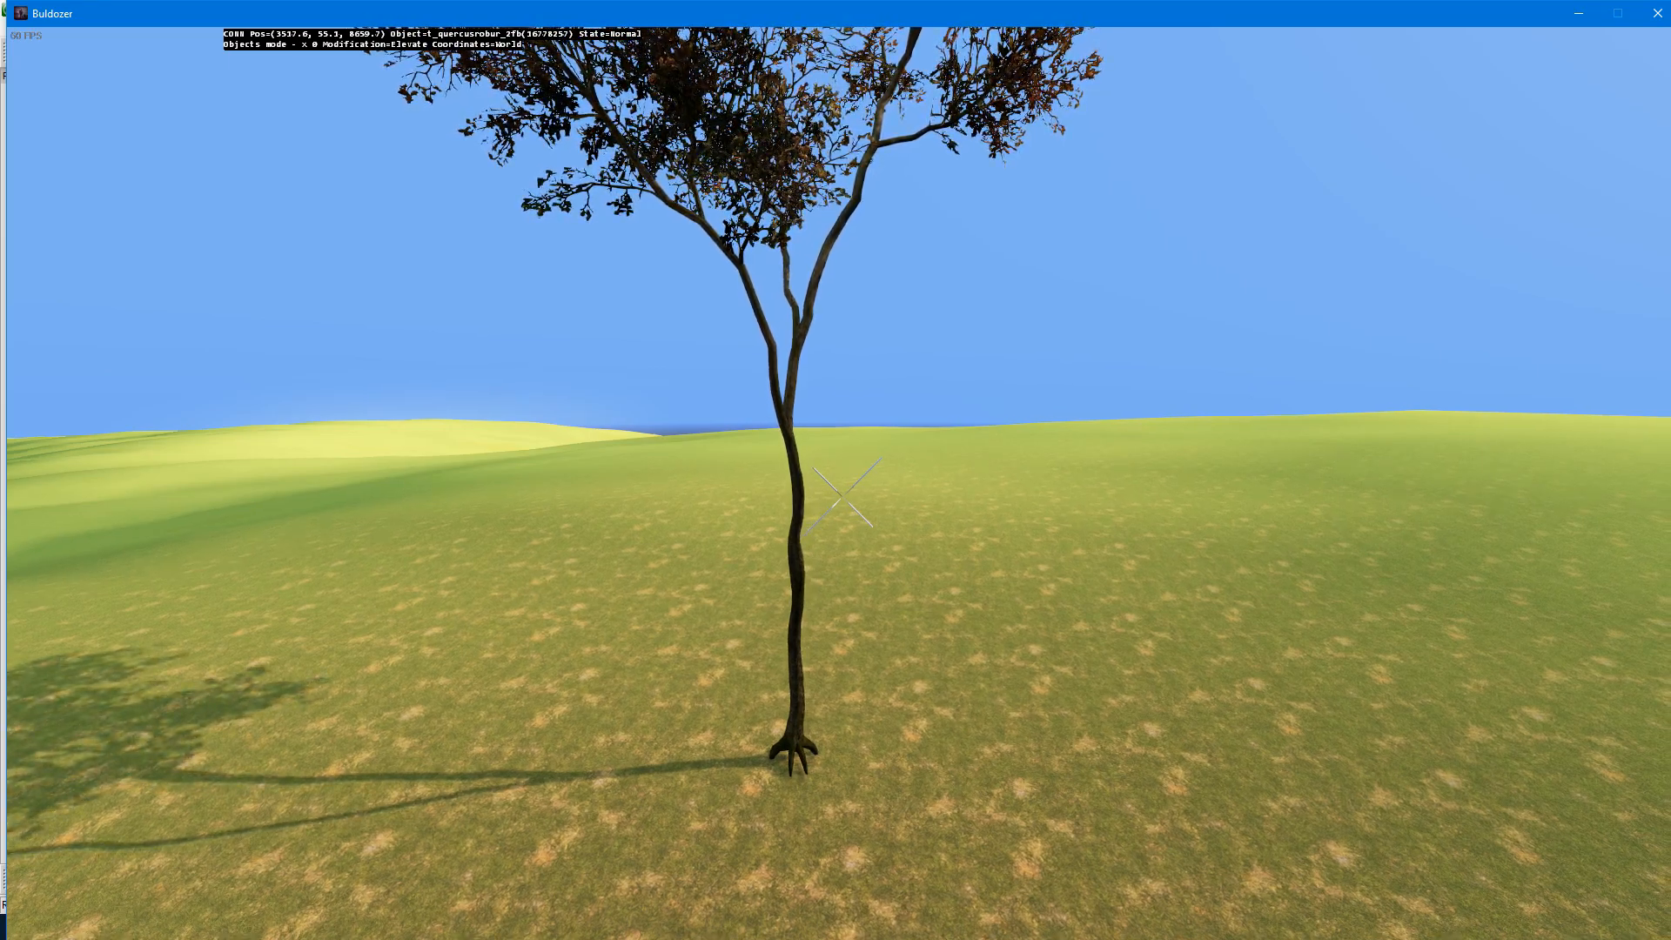
key(w)
key(s)
key(q)
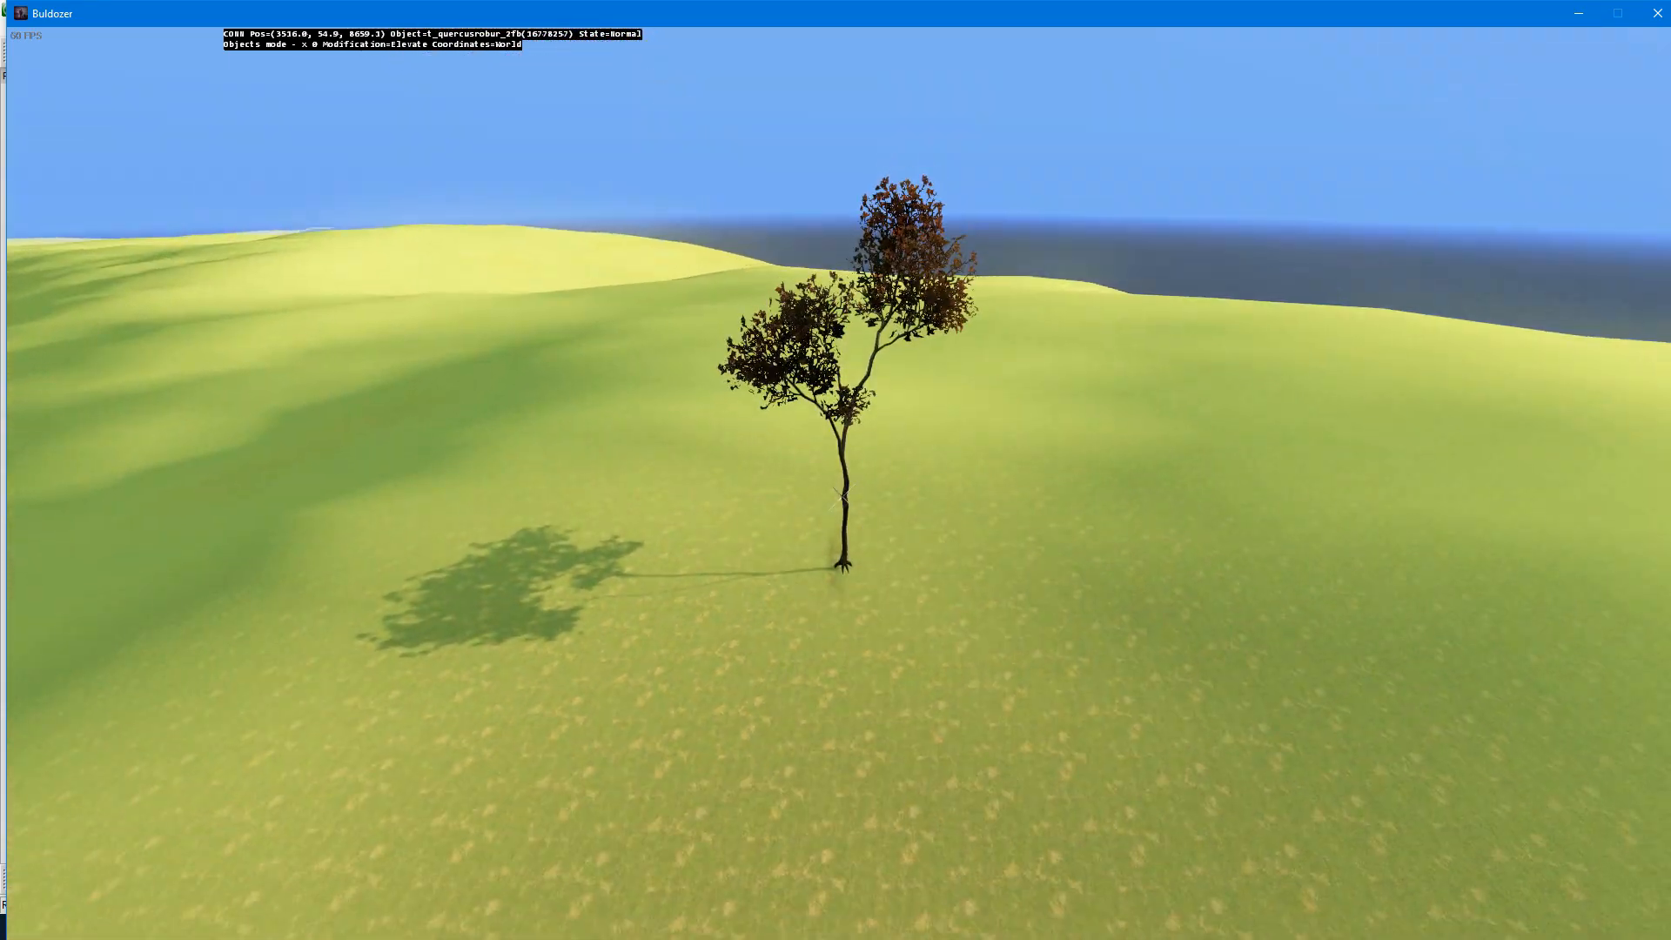
Step: Activate the terrain brush in Normal mode and raise open ground away from the tree slightly, using density 0.05, inner 2 and outer 2
key(w)
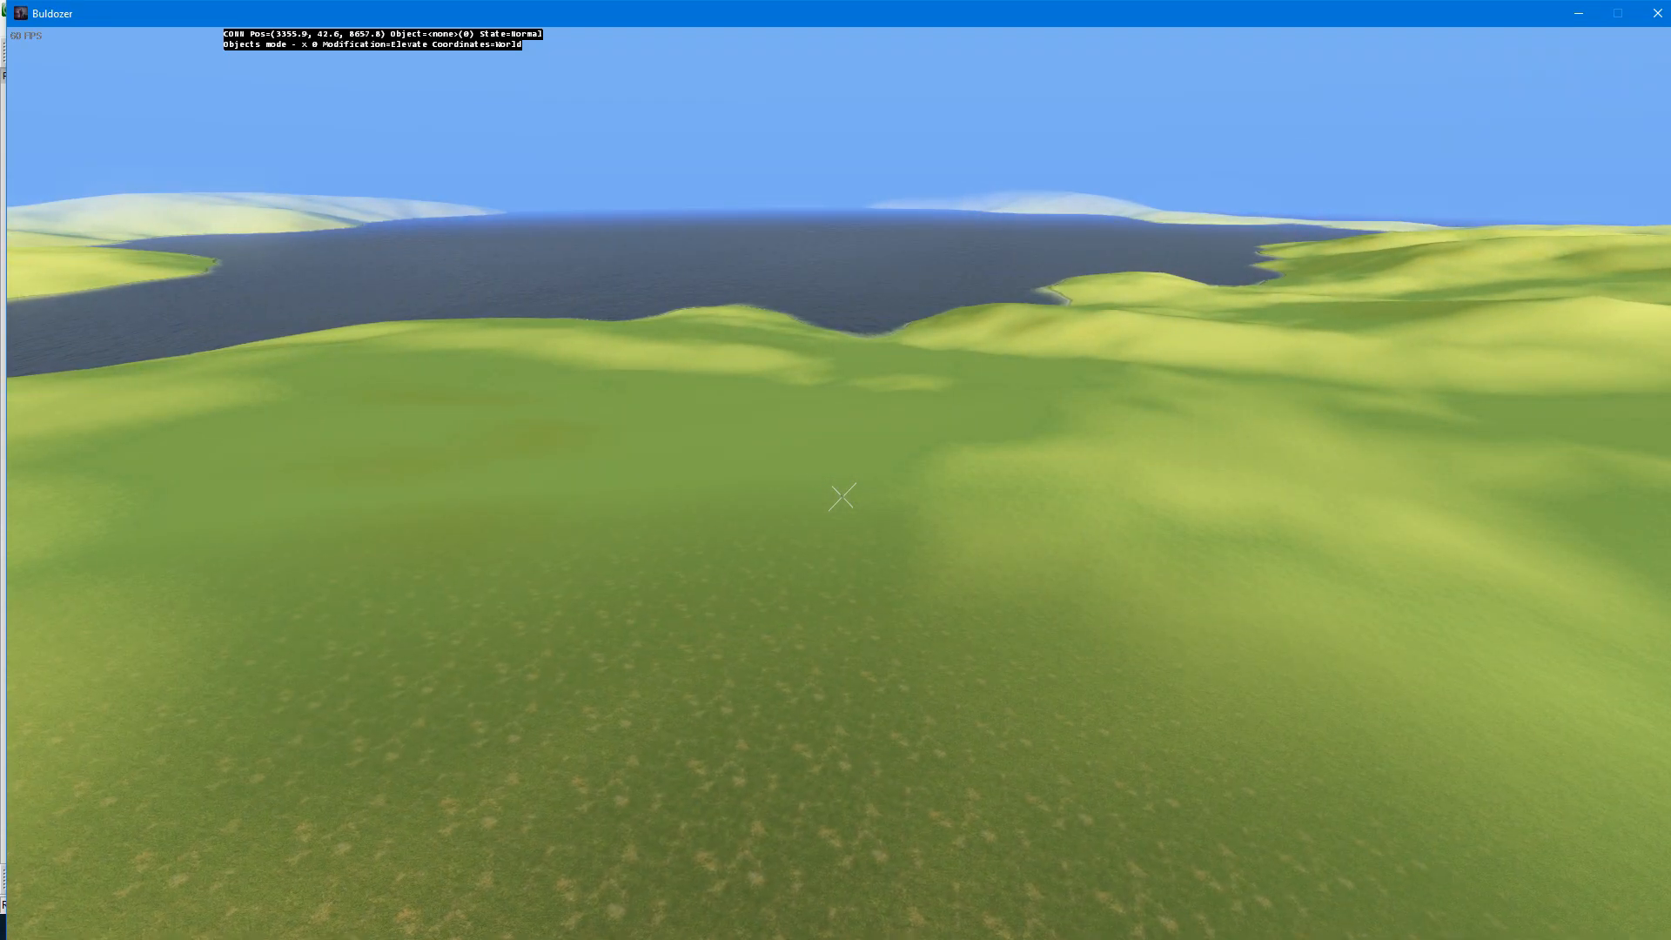
key(s)
key(e)
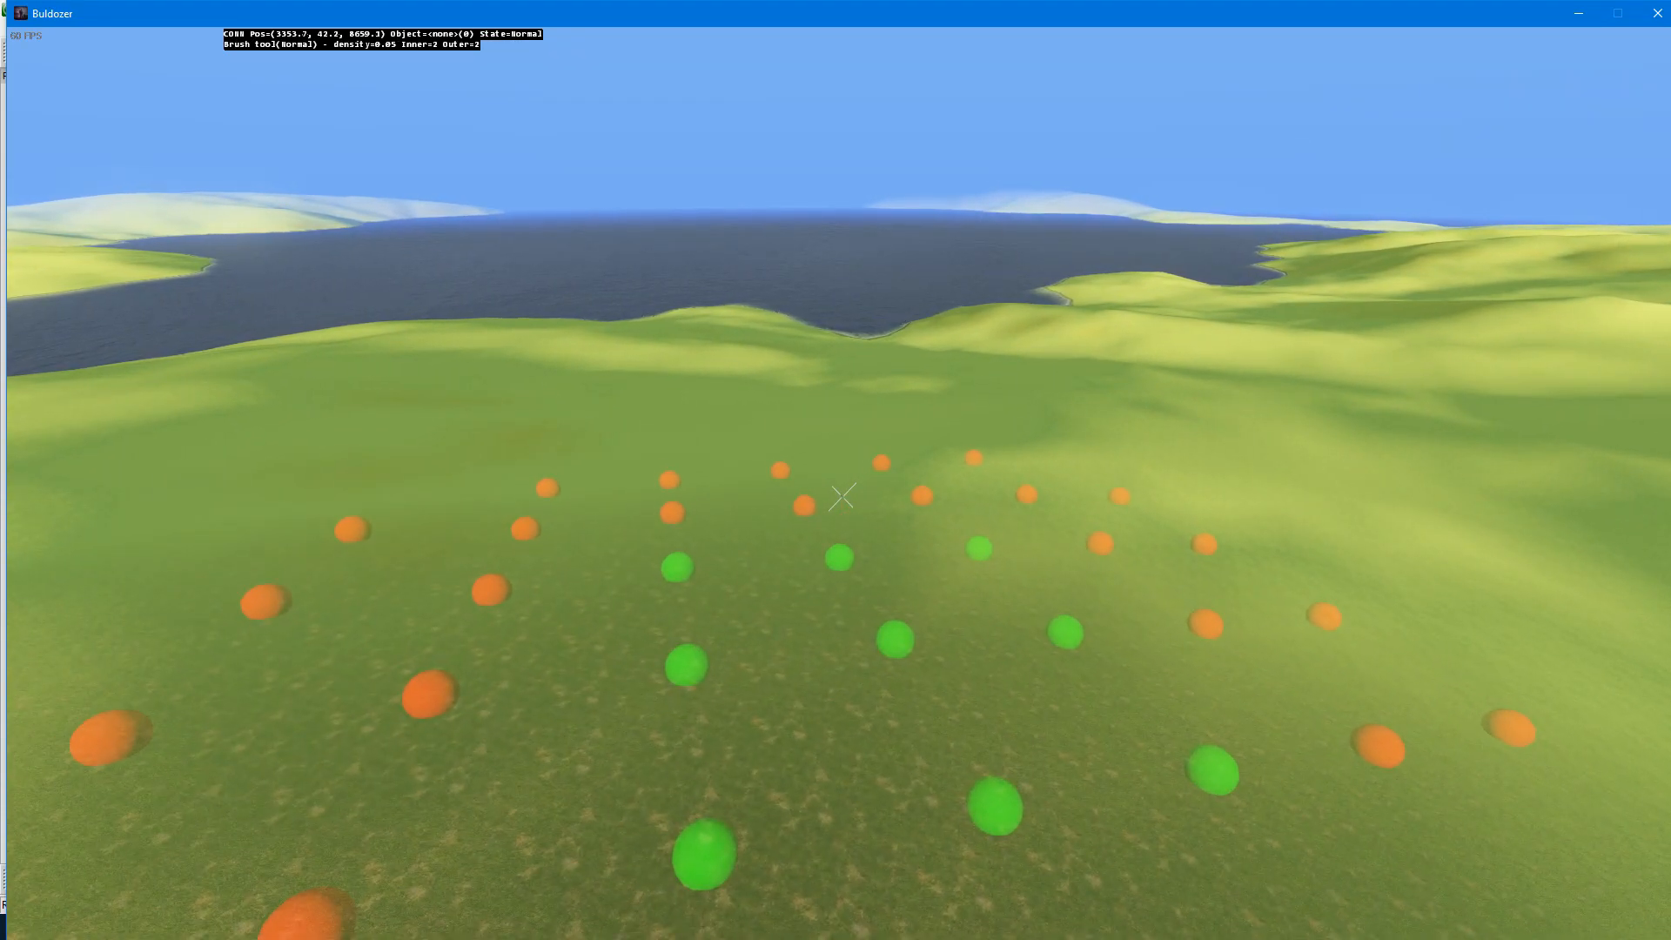
key(q)
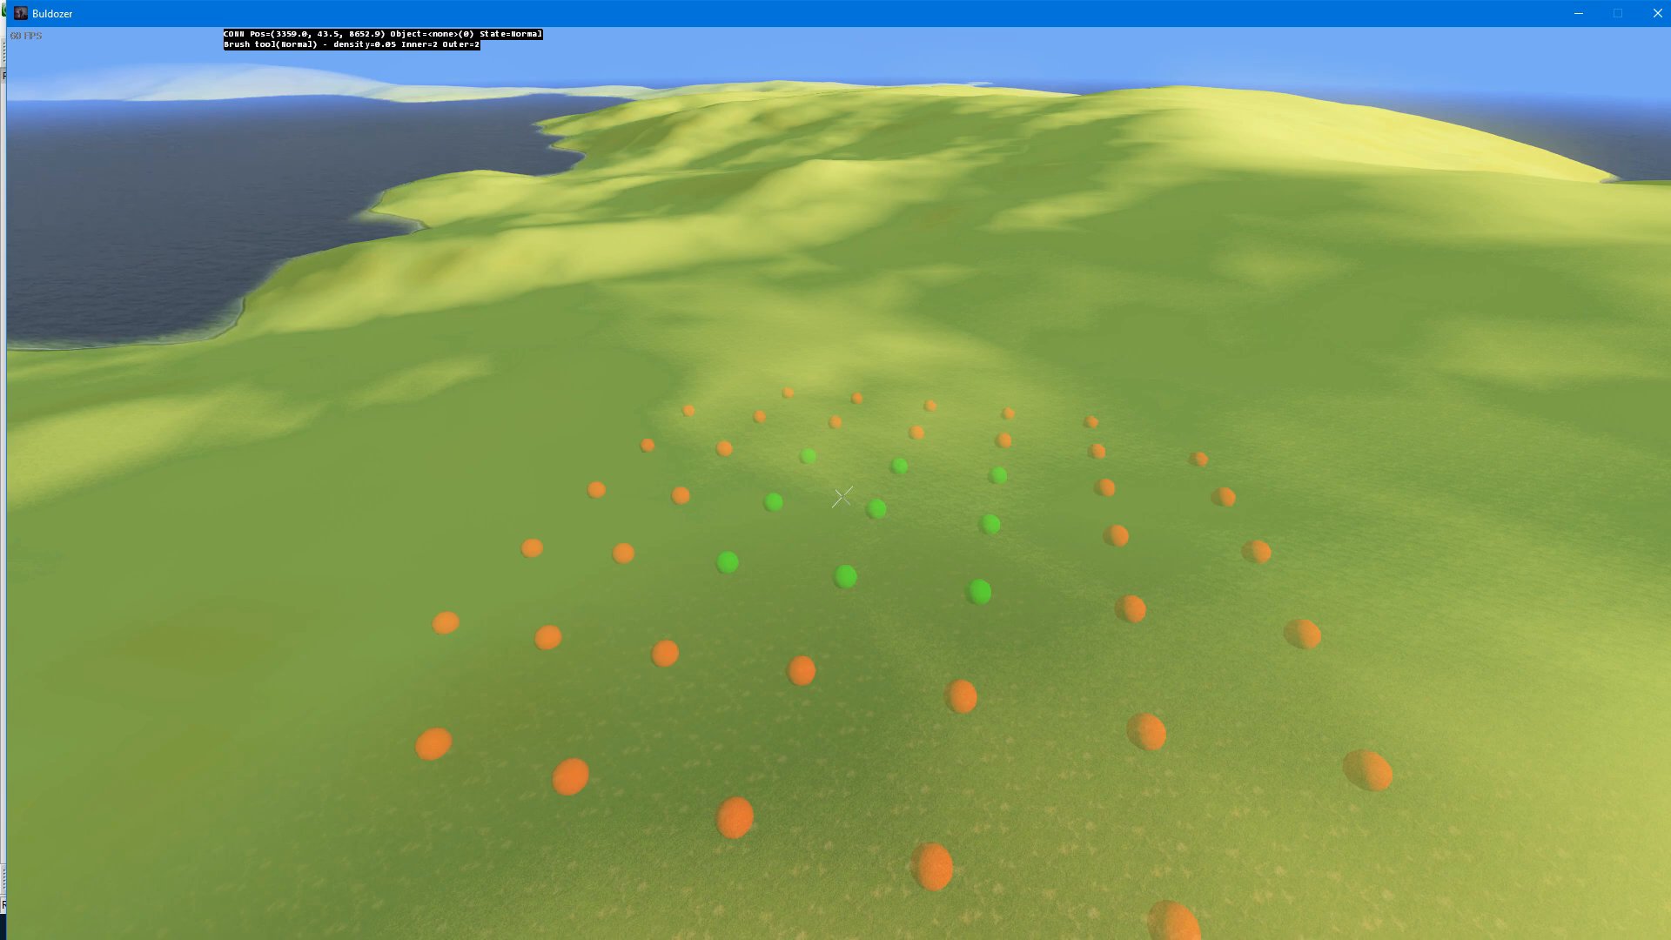
key(w)
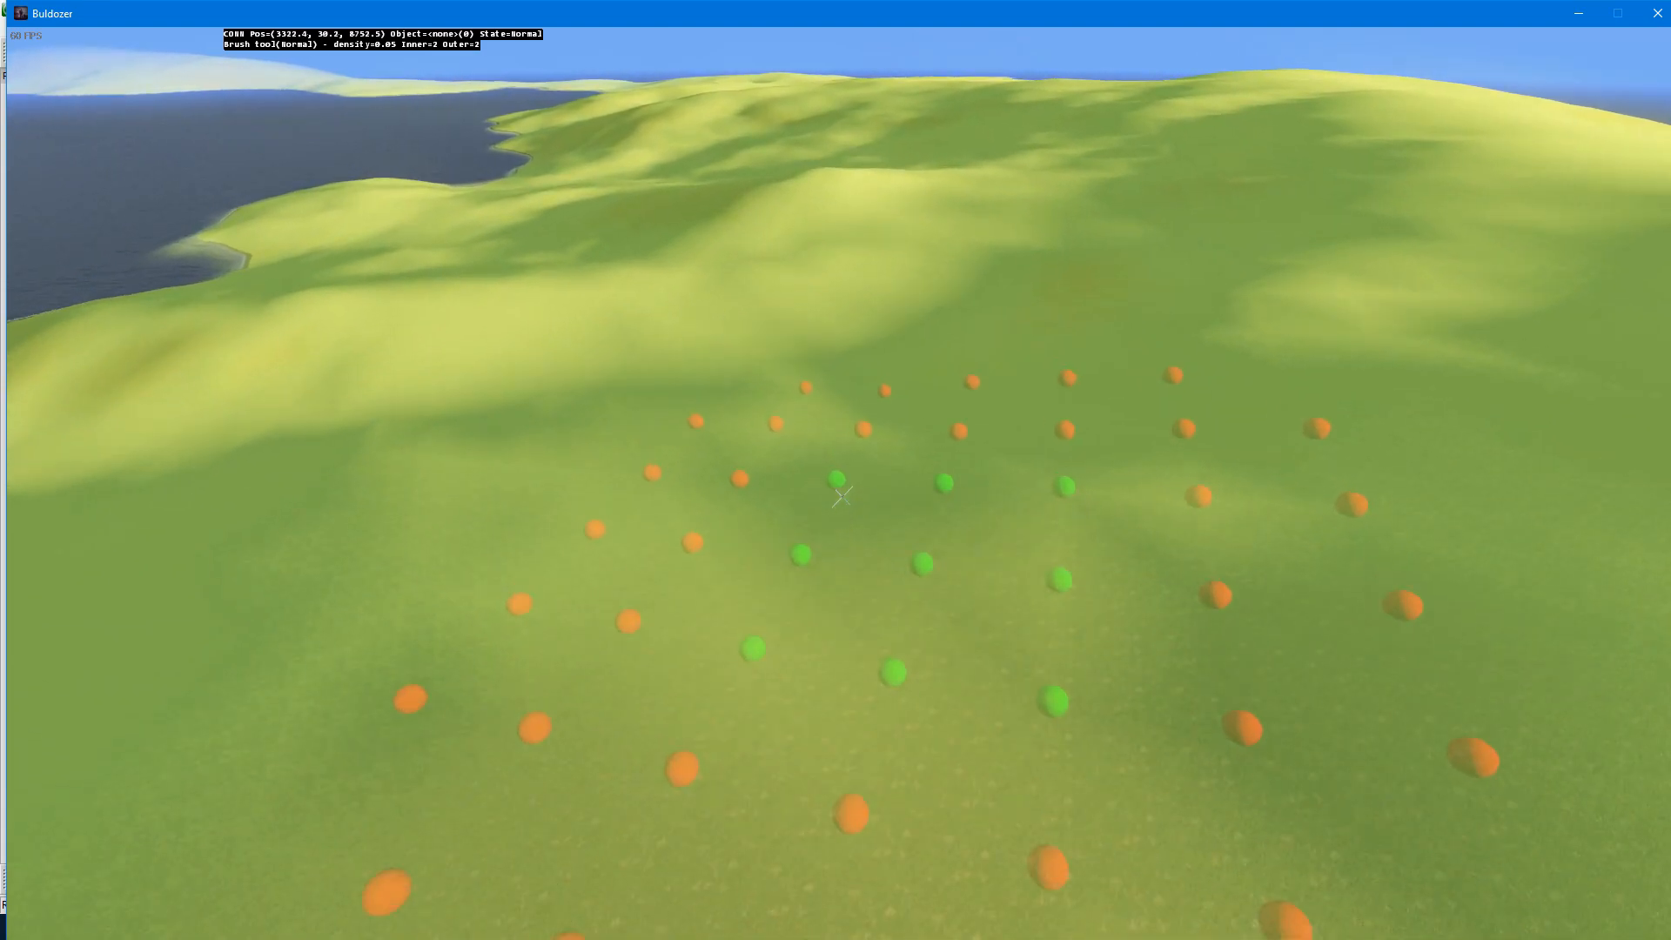
key(w)
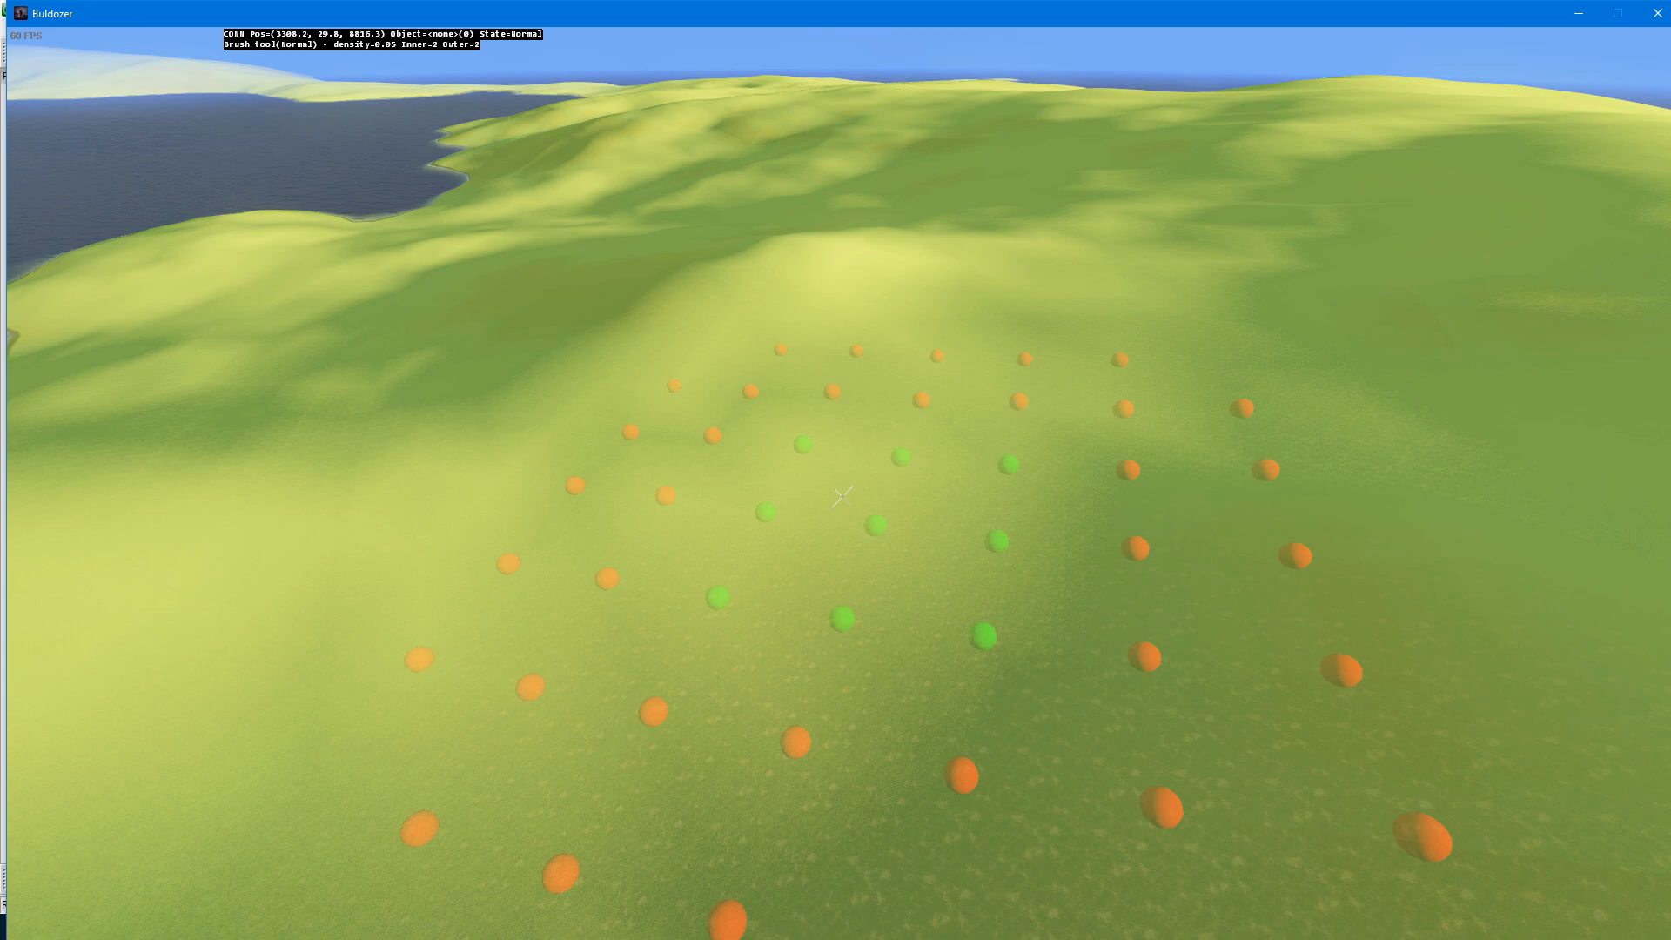
click(843, 497)
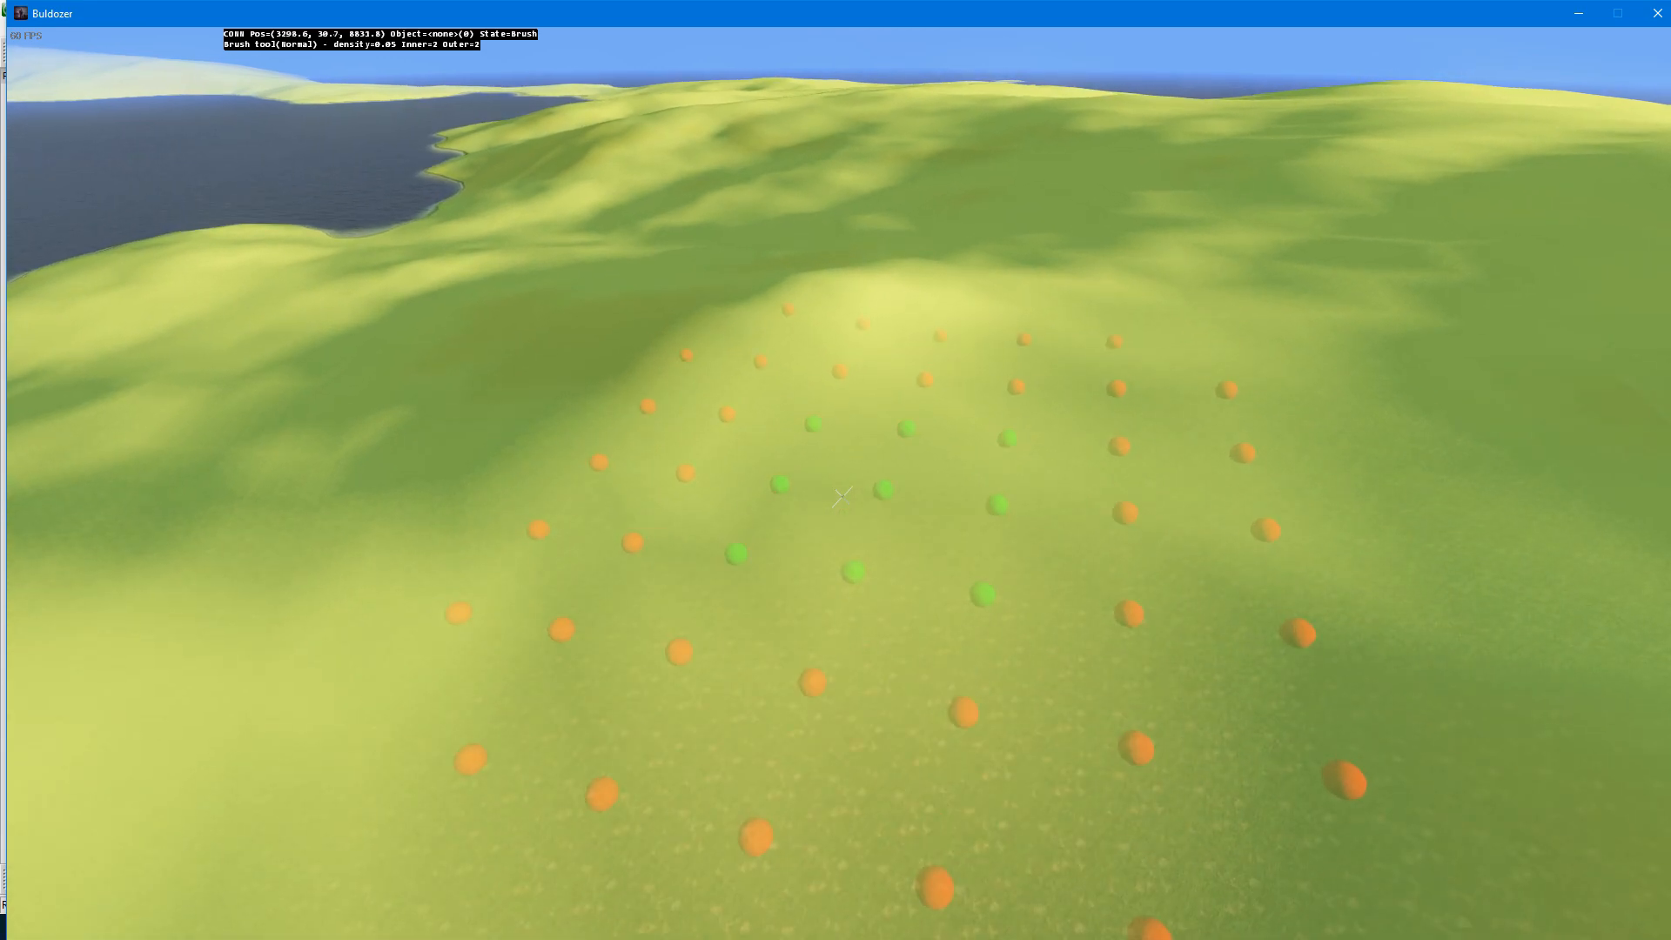
key(z)
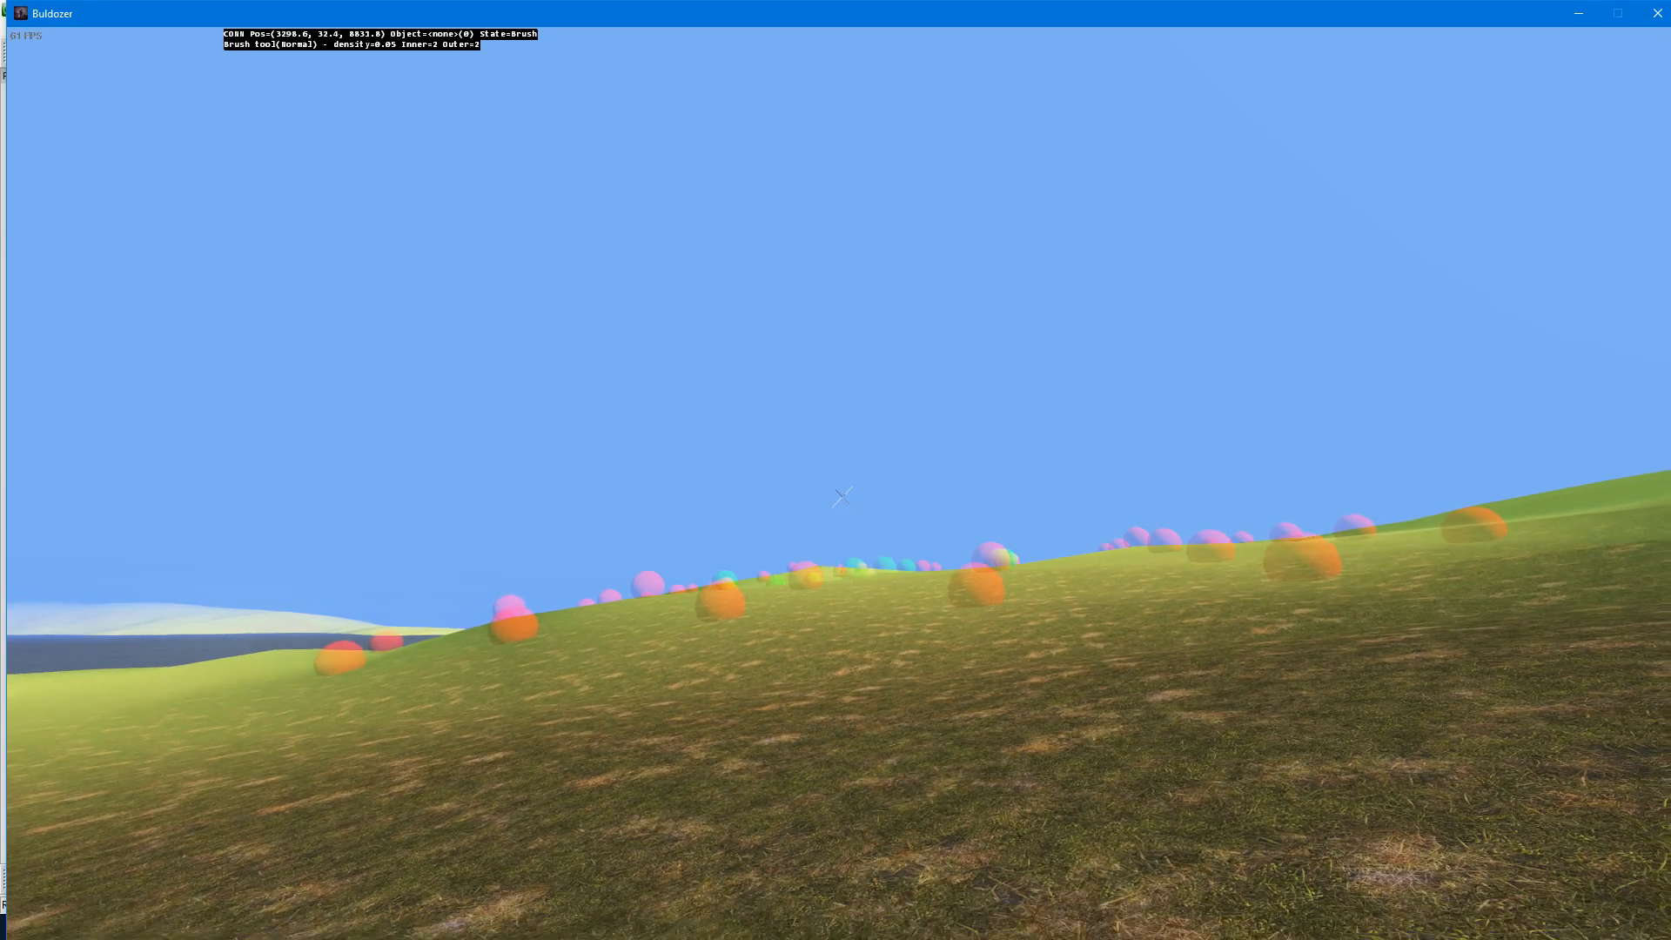
Step: Increase the brush density and raise the same patch of terrain into a steep-sided tower about 358 m high
key(q)
key(q)
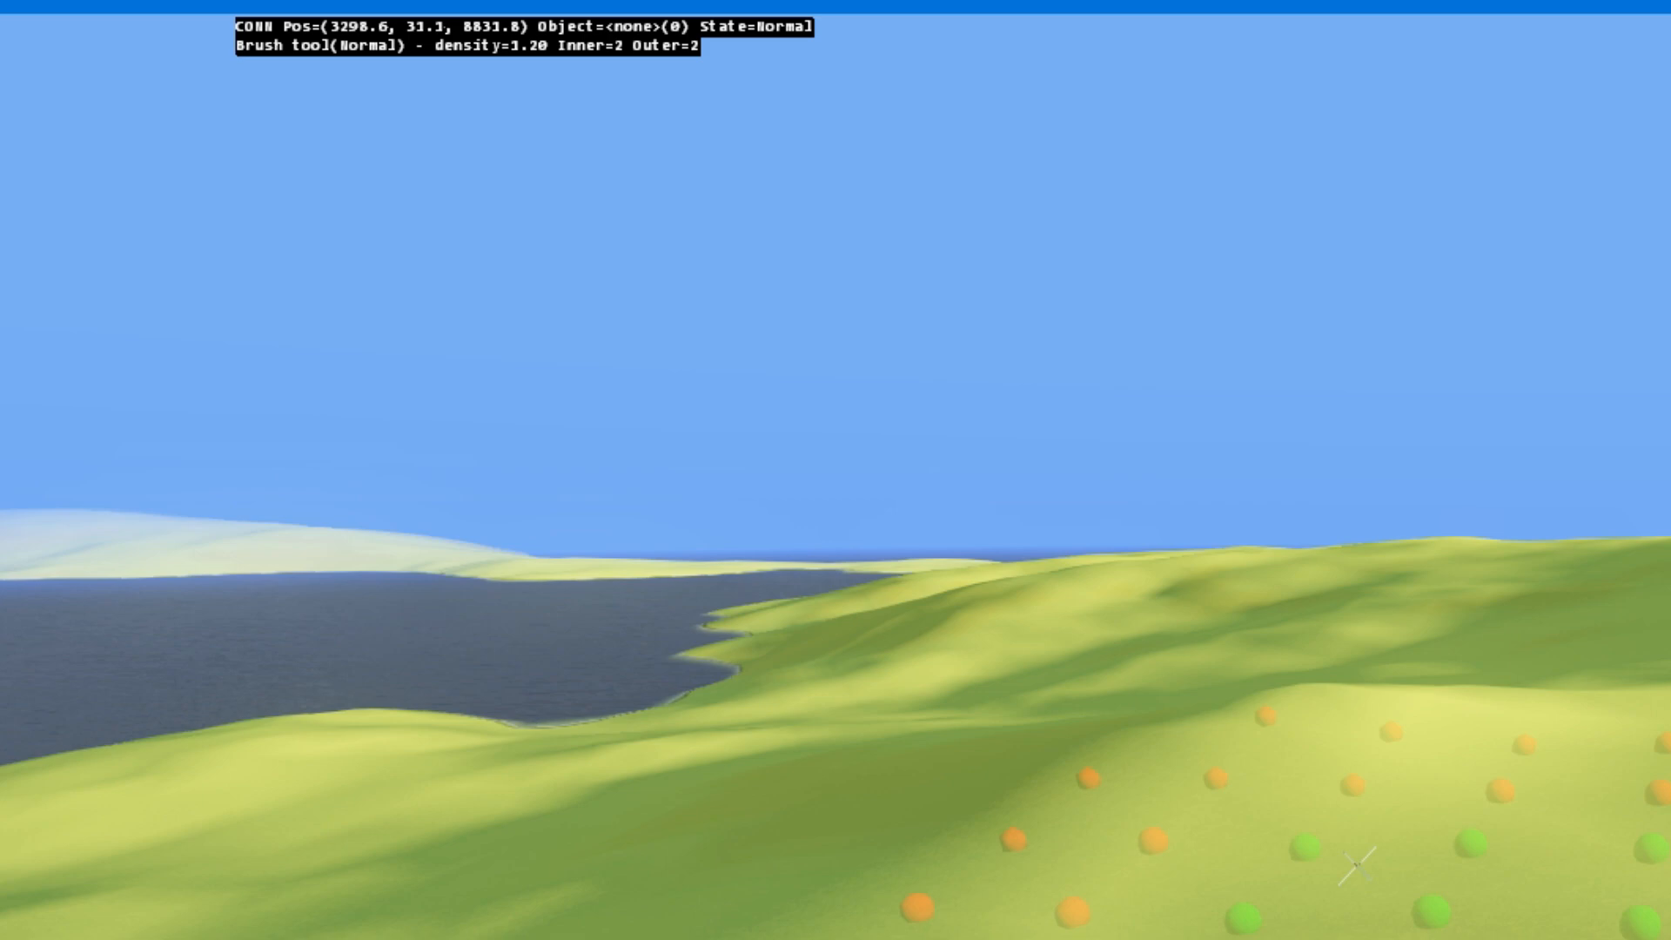
drag(1357, 866, 1358, 866)
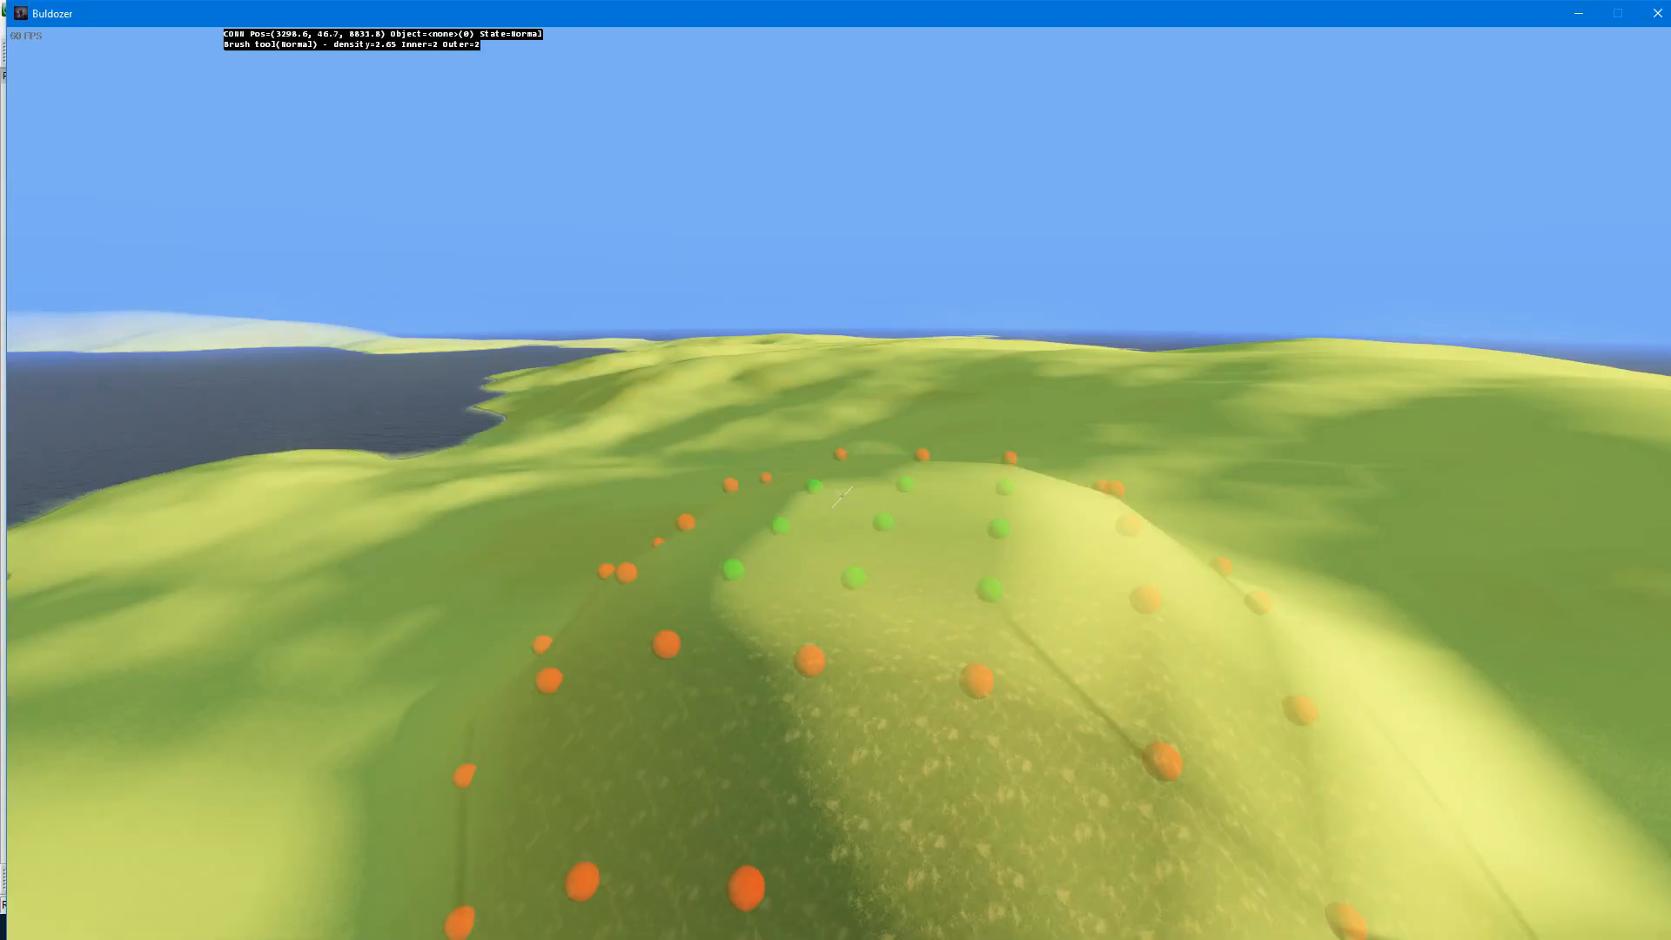
drag(843, 496, 842, 497)
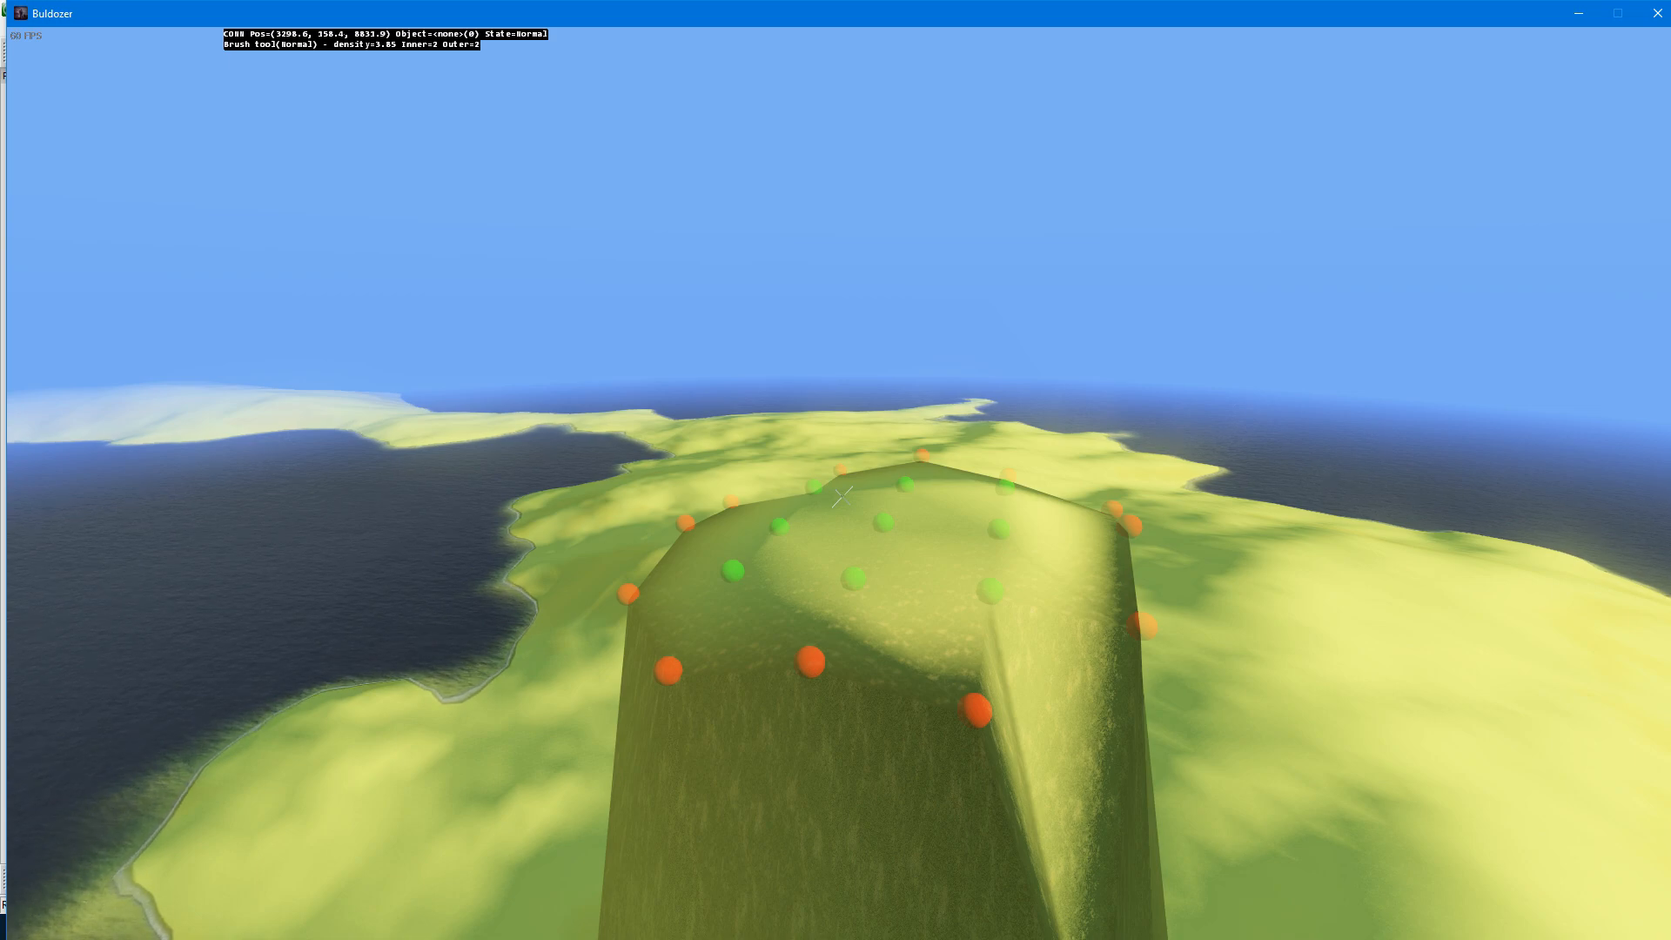
Step: Switch the brush to Flatten with a 30% factor and level the terrain, widening the outer range to cover a larger area
key(Tab)
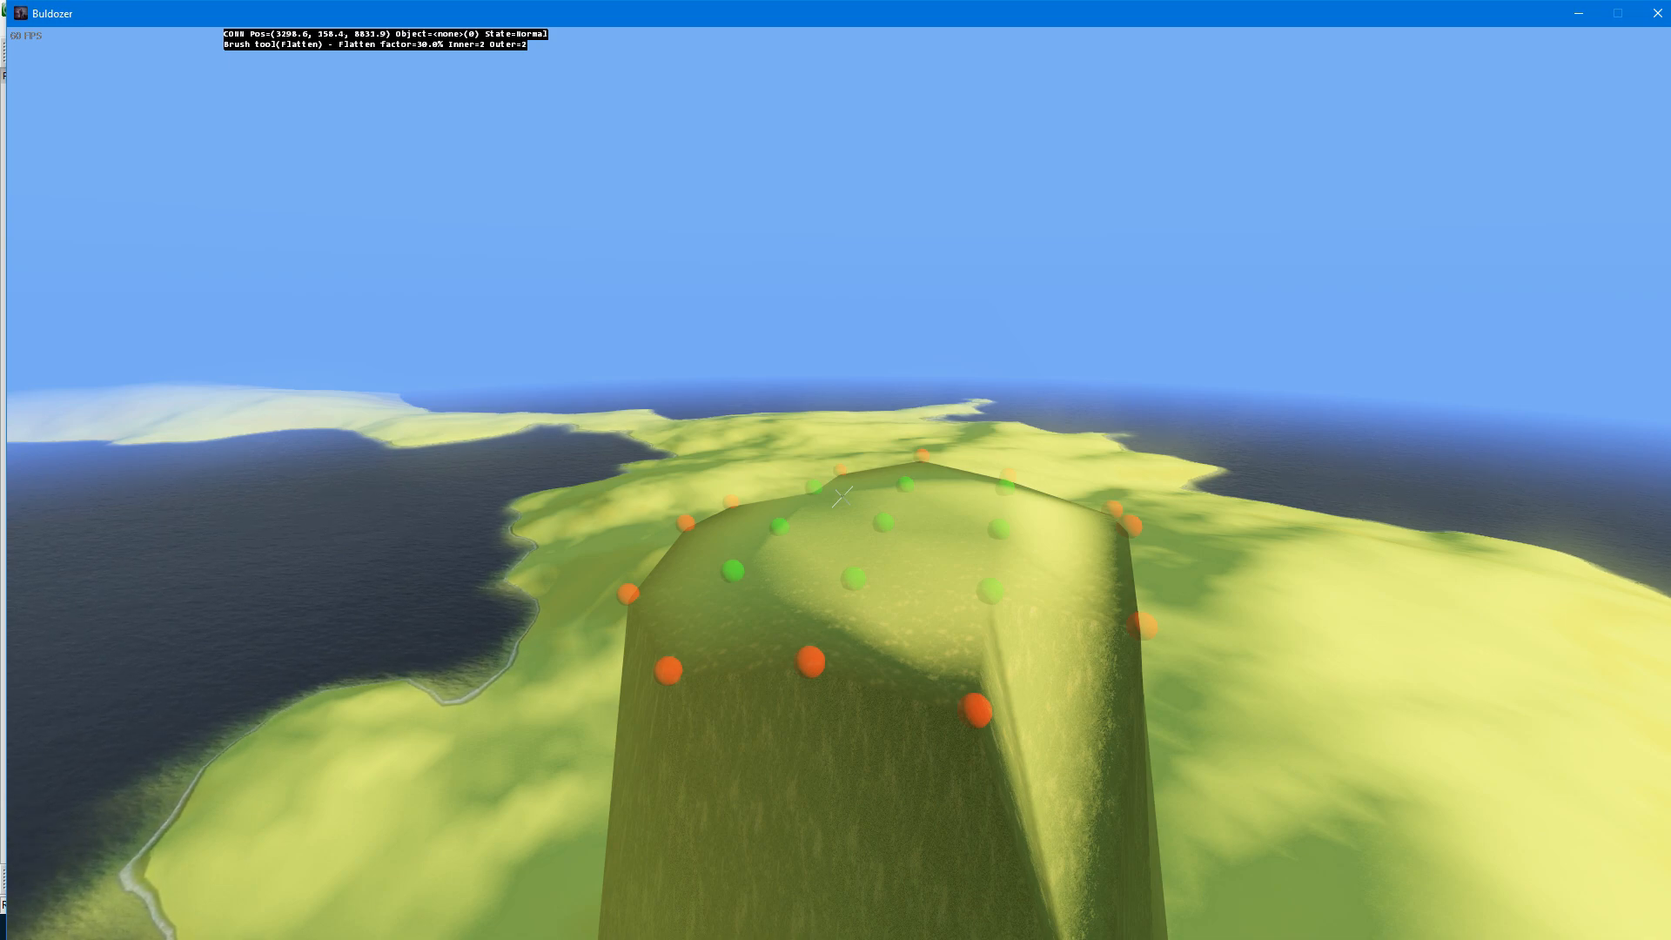
drag(841, 496, 842, 496)
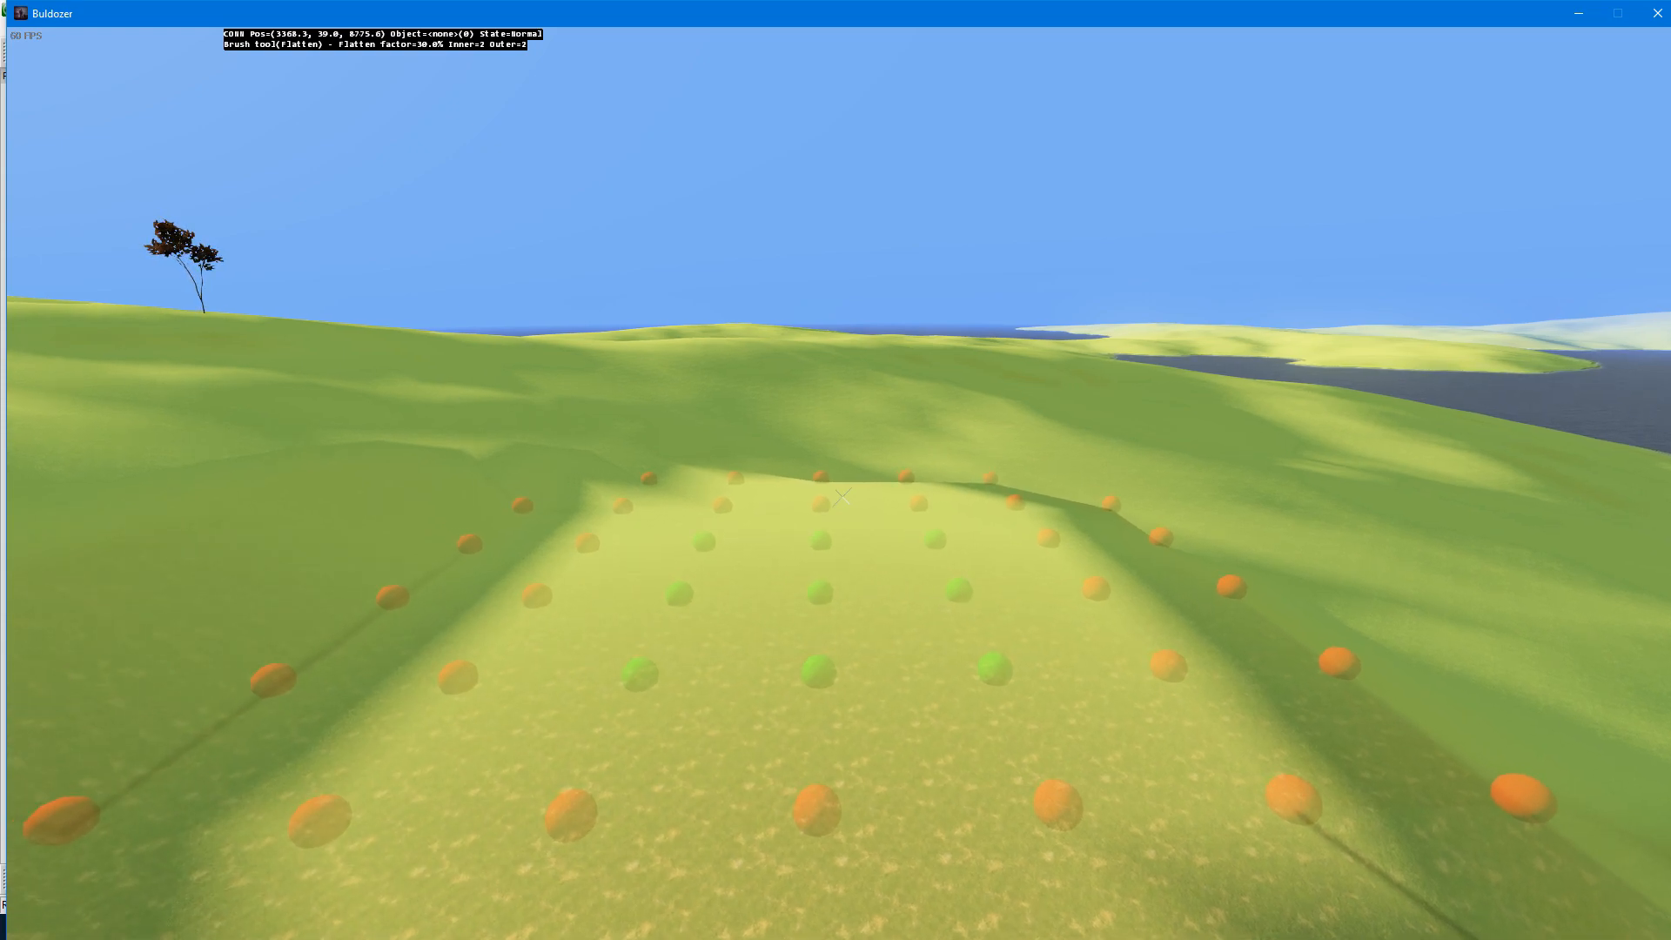
scroll(841, 496, up, 8)
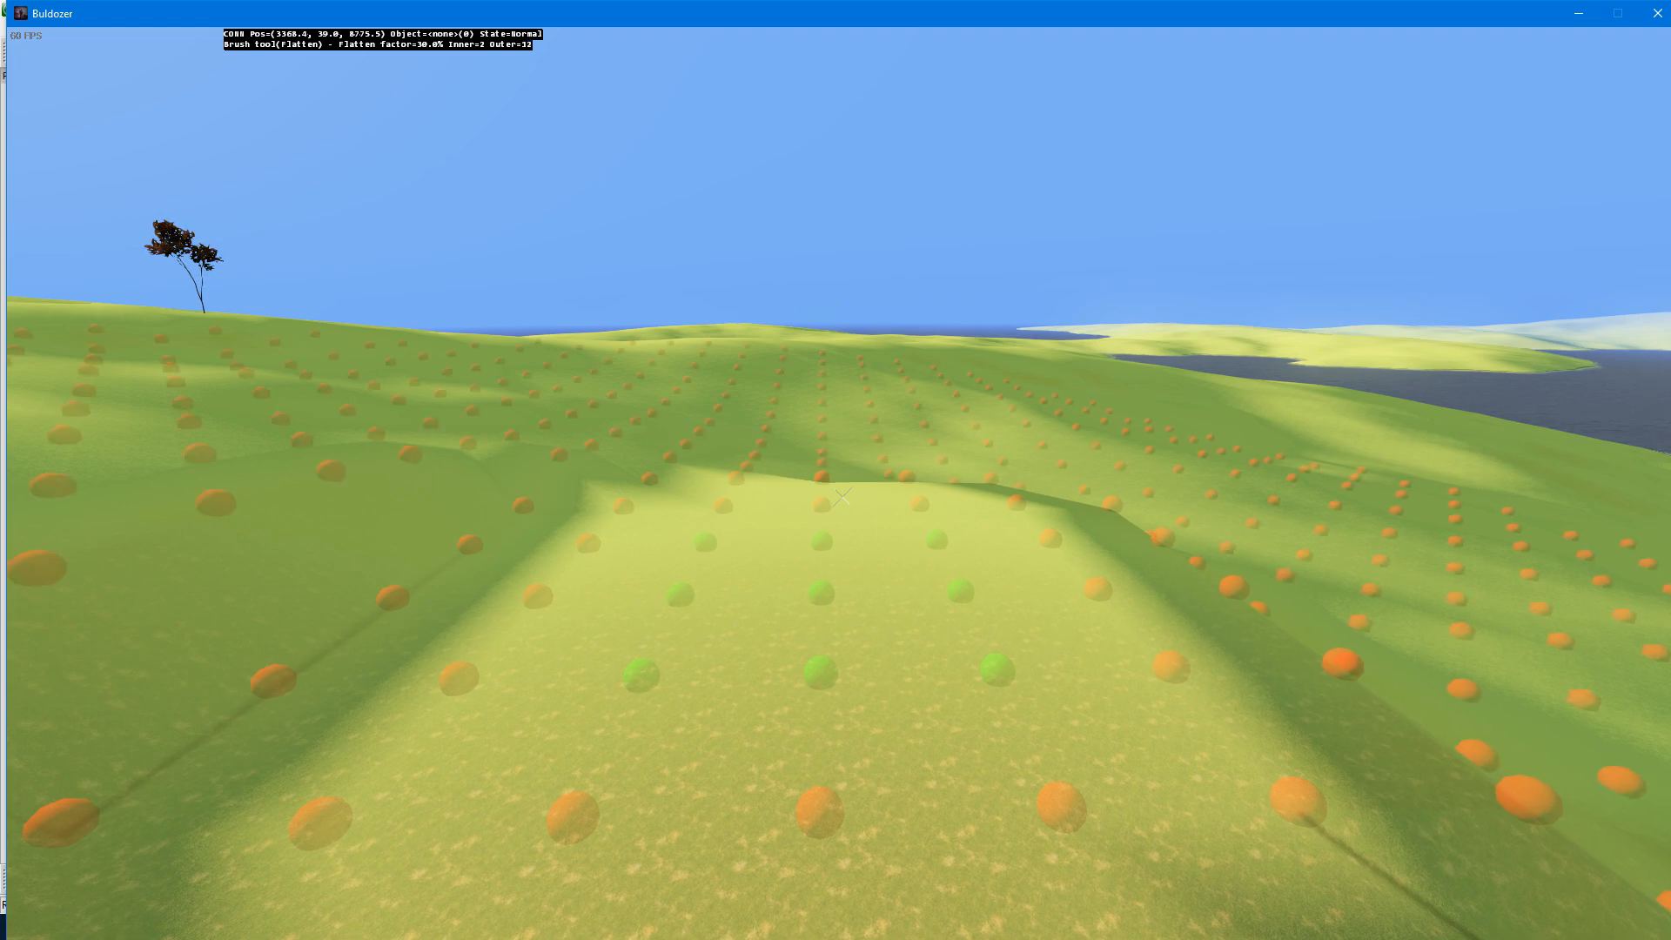
drag(841, 496, 841, 496)
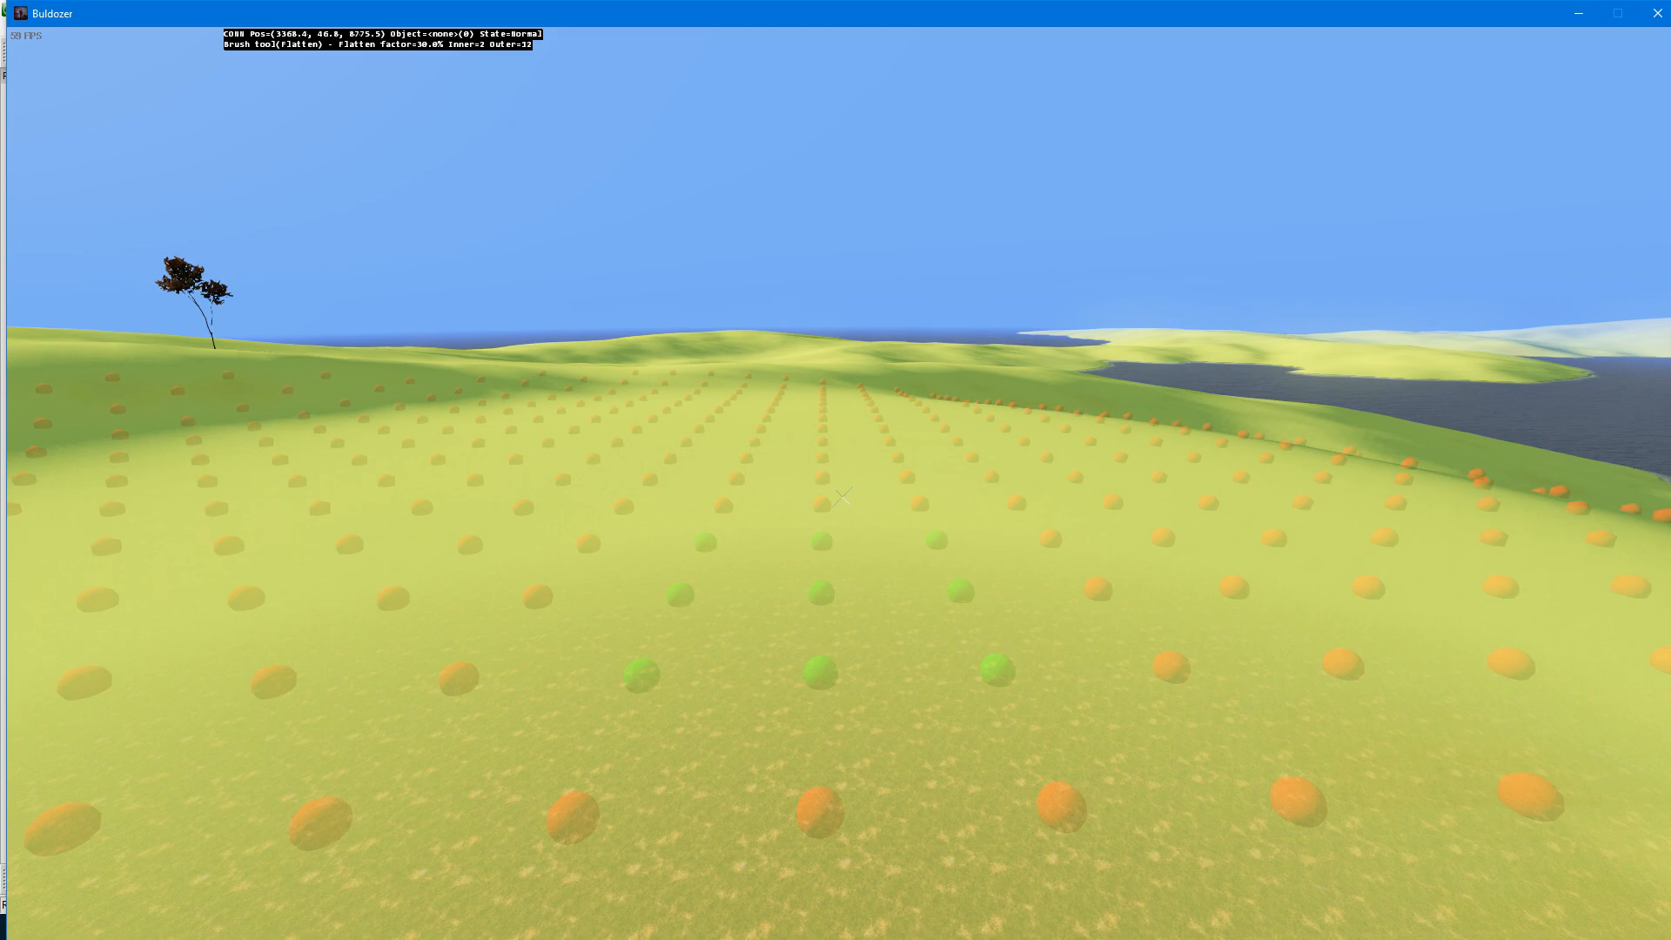
Step: Resize the flatten brush to an inner range of 3 and an outer range of 1
scroll(842, 497, down, 12)
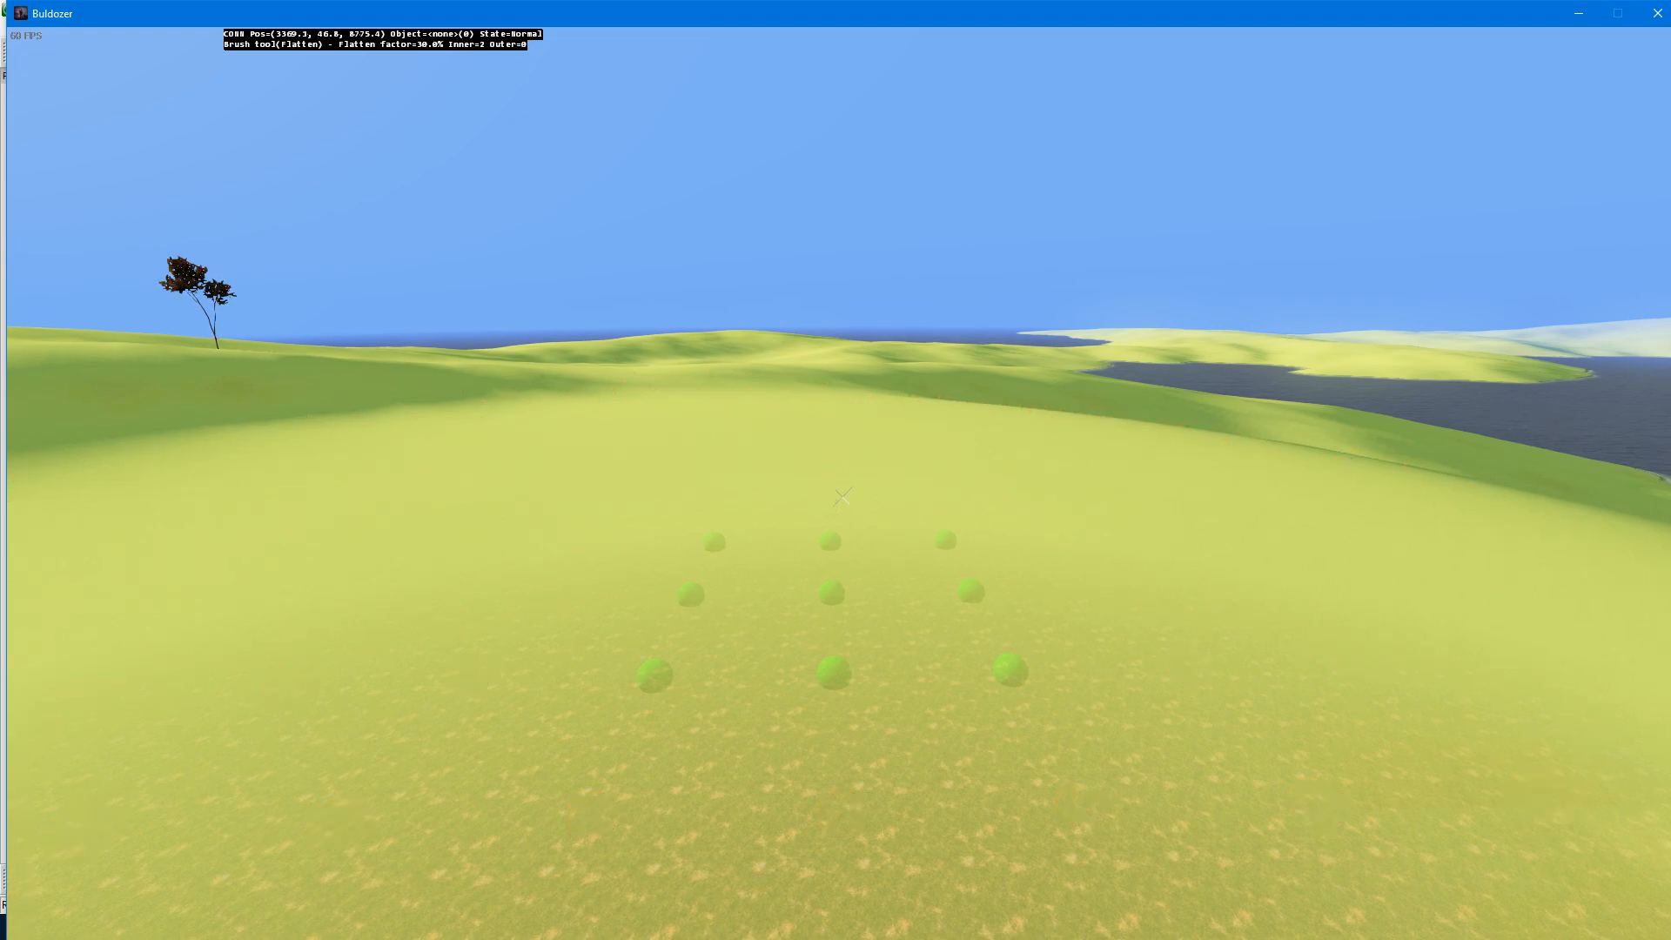
scroll(842, 496, up, 3)
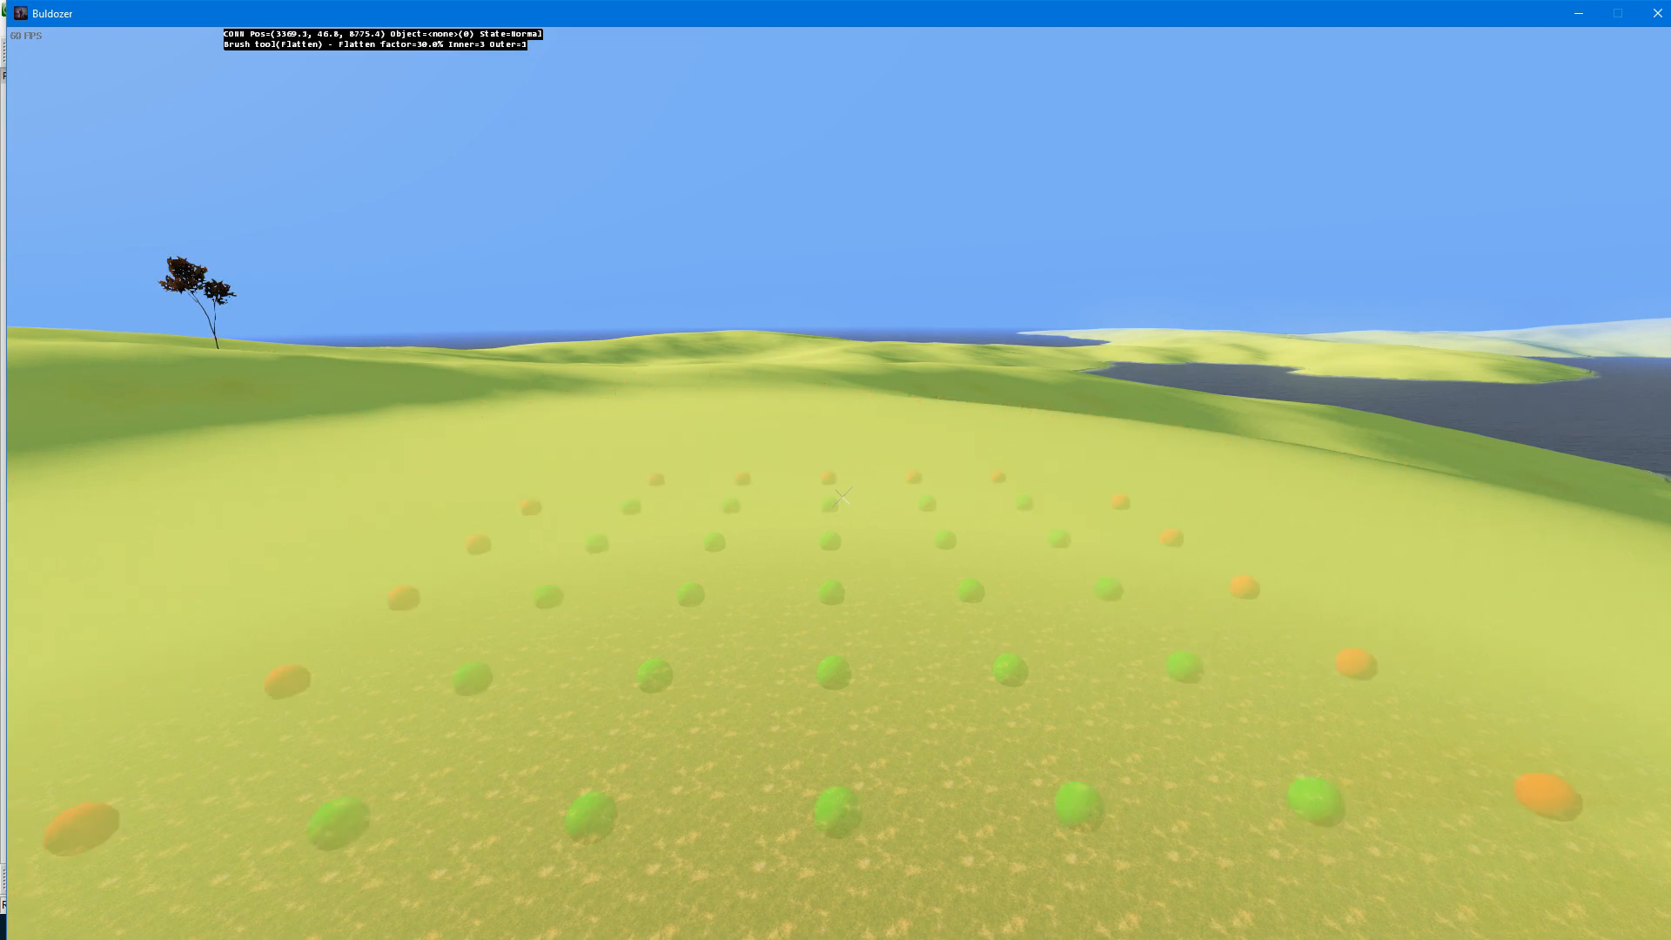
Step: Resize the flatten brush through inner 5 with outer 3 and outer 0, and settle on inner 2 and outer 1
scroll(842, 497, up, 2)
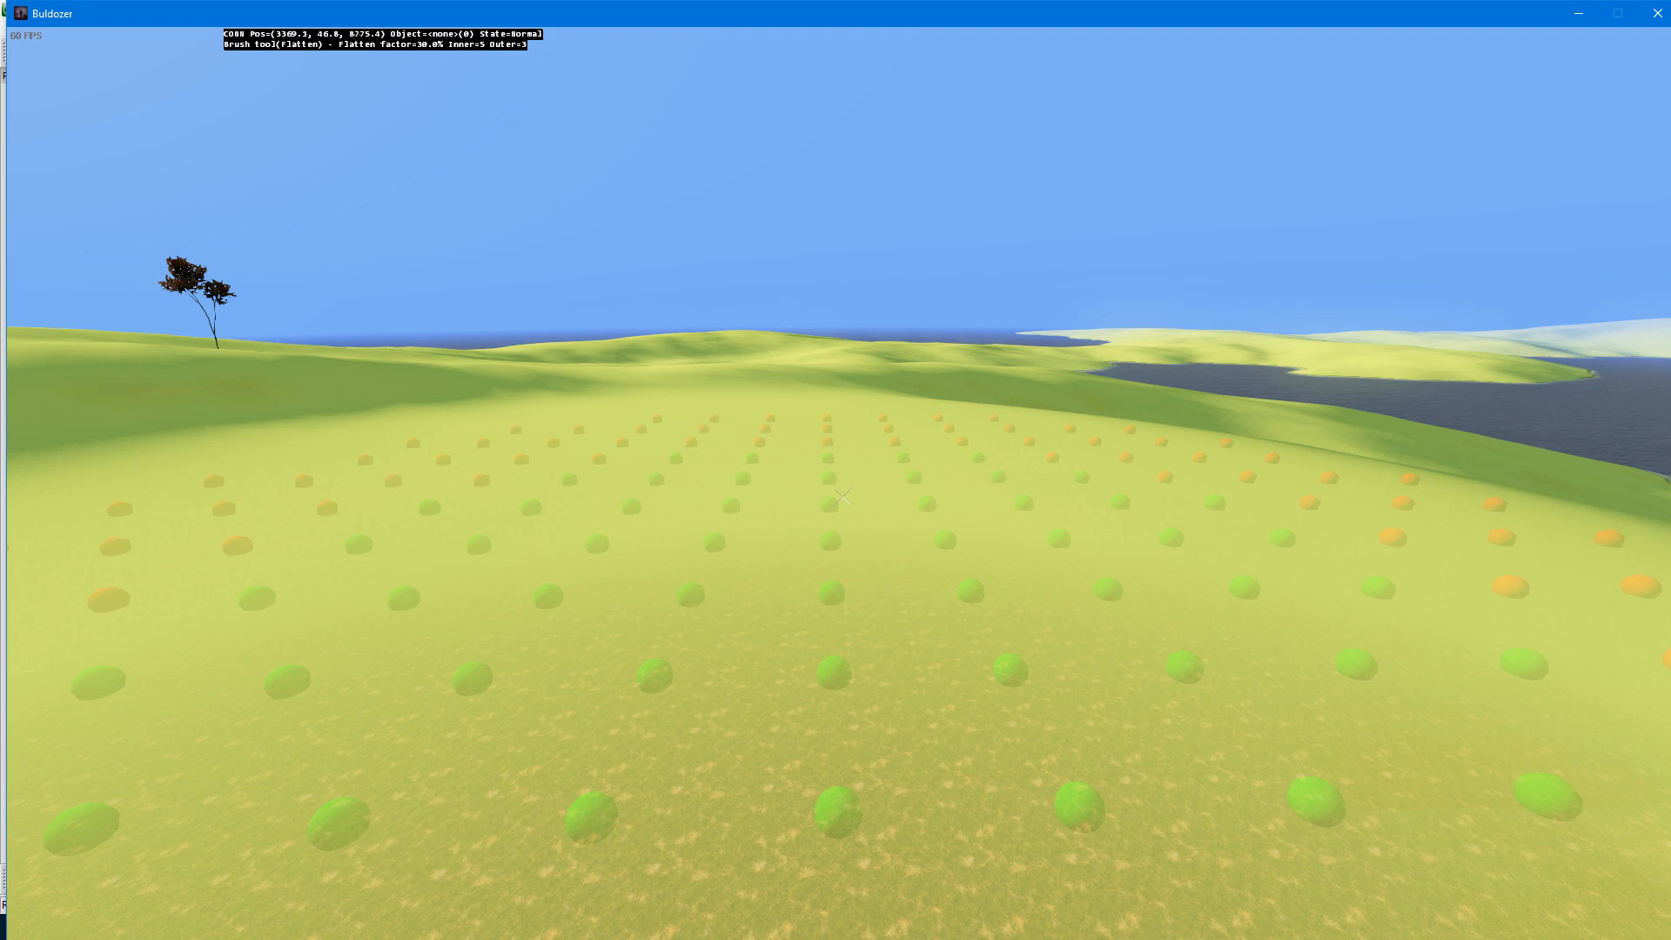
scroll(841, 497, down, 3)
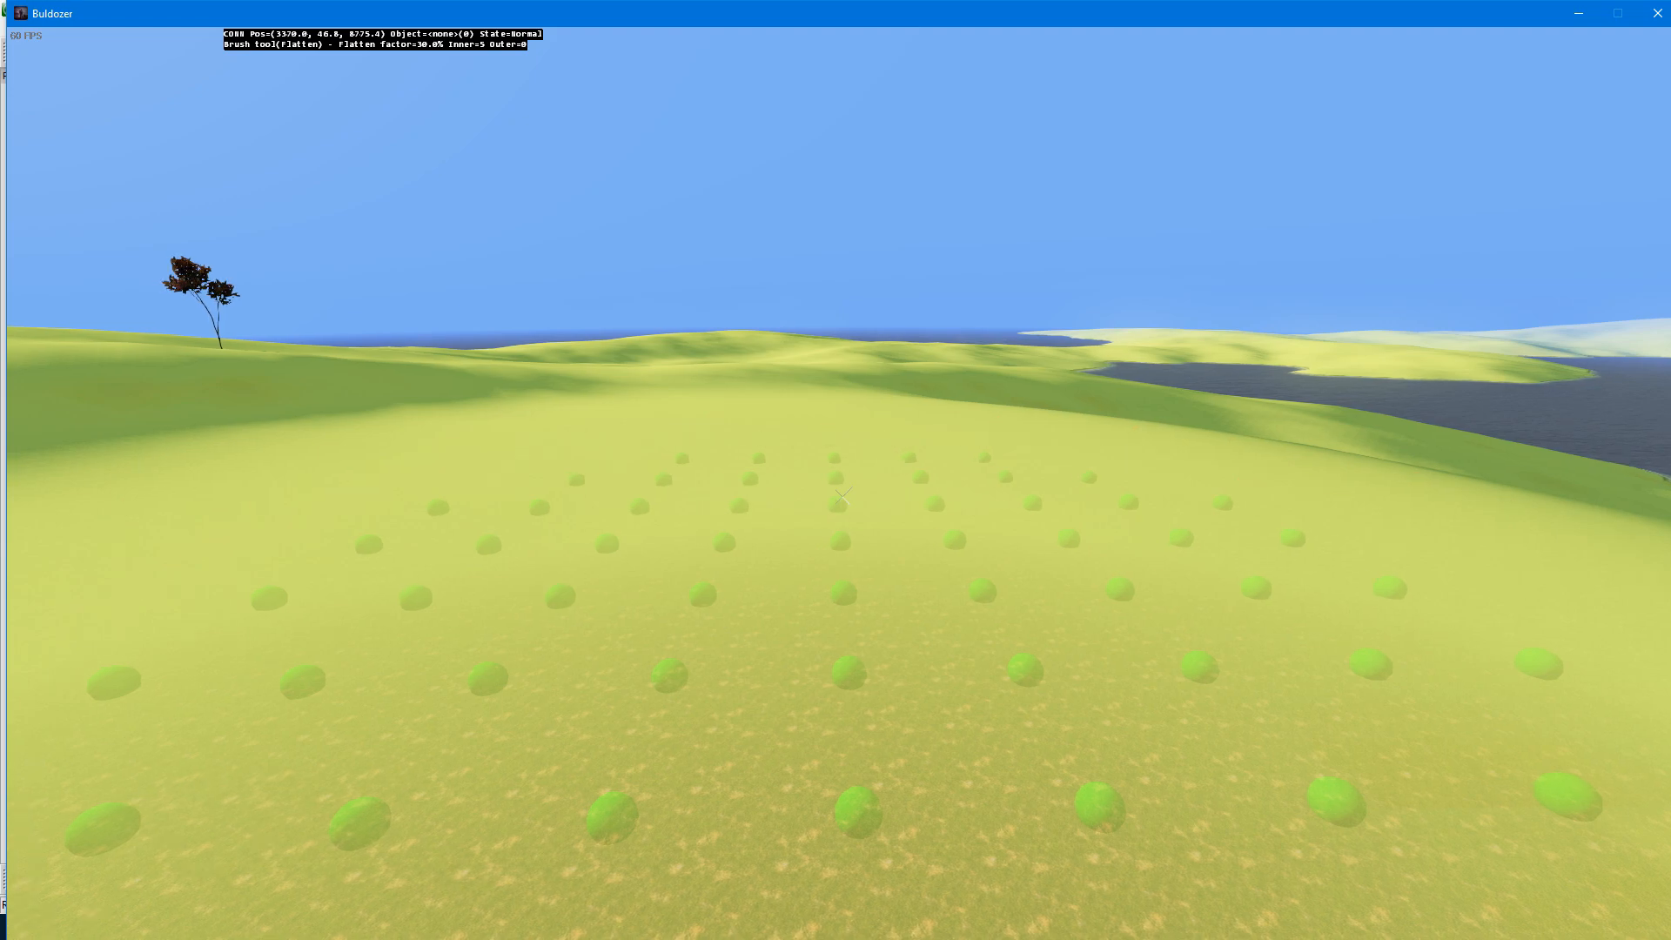
key(s)
key(s)
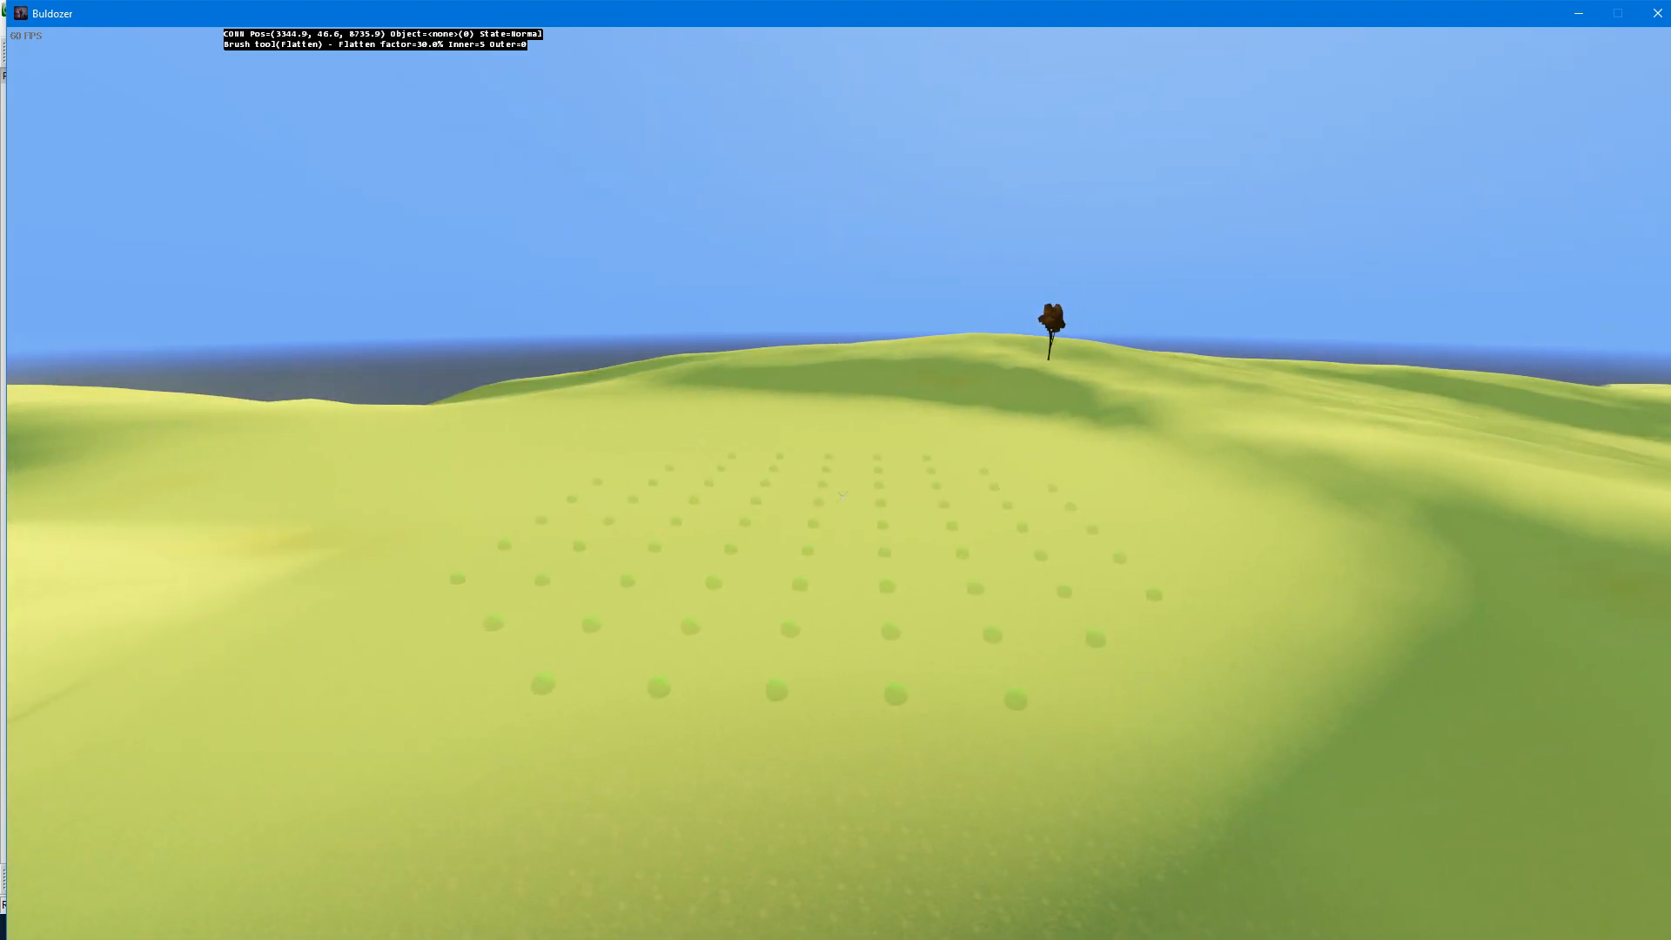
key(d)
scroll(842, 496, down, 4)
scroll(842, 496, up, 2)
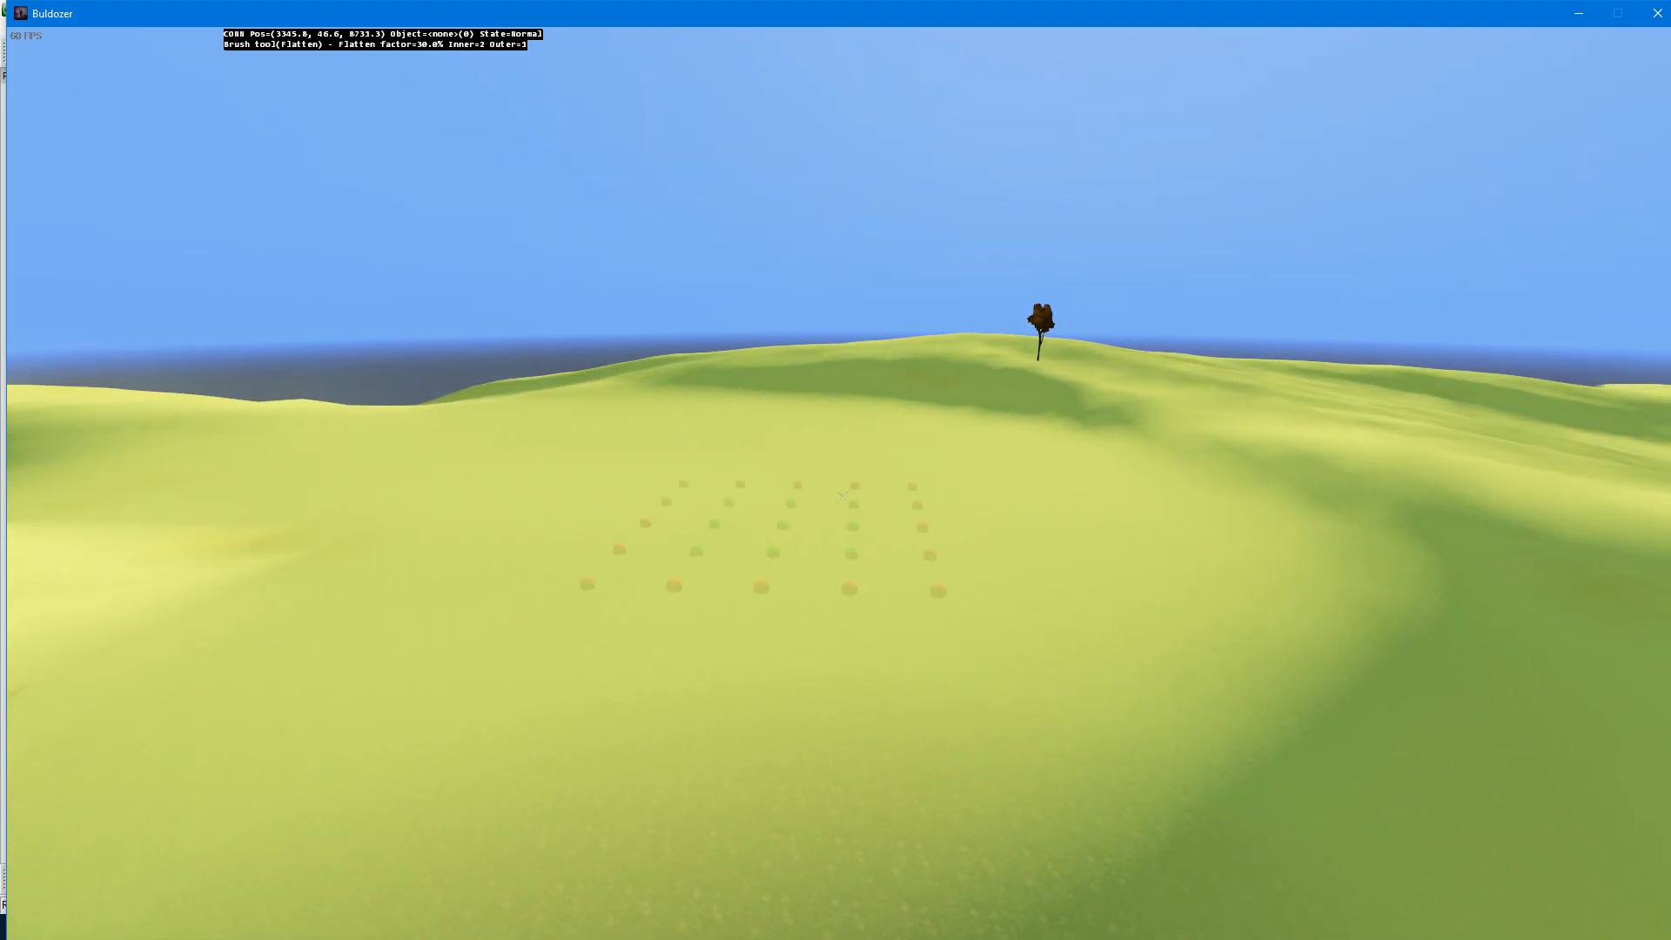
Step: Insert a t_quercusrobur_2fb tree on the flattened open ground
key(s)
key(Insert)
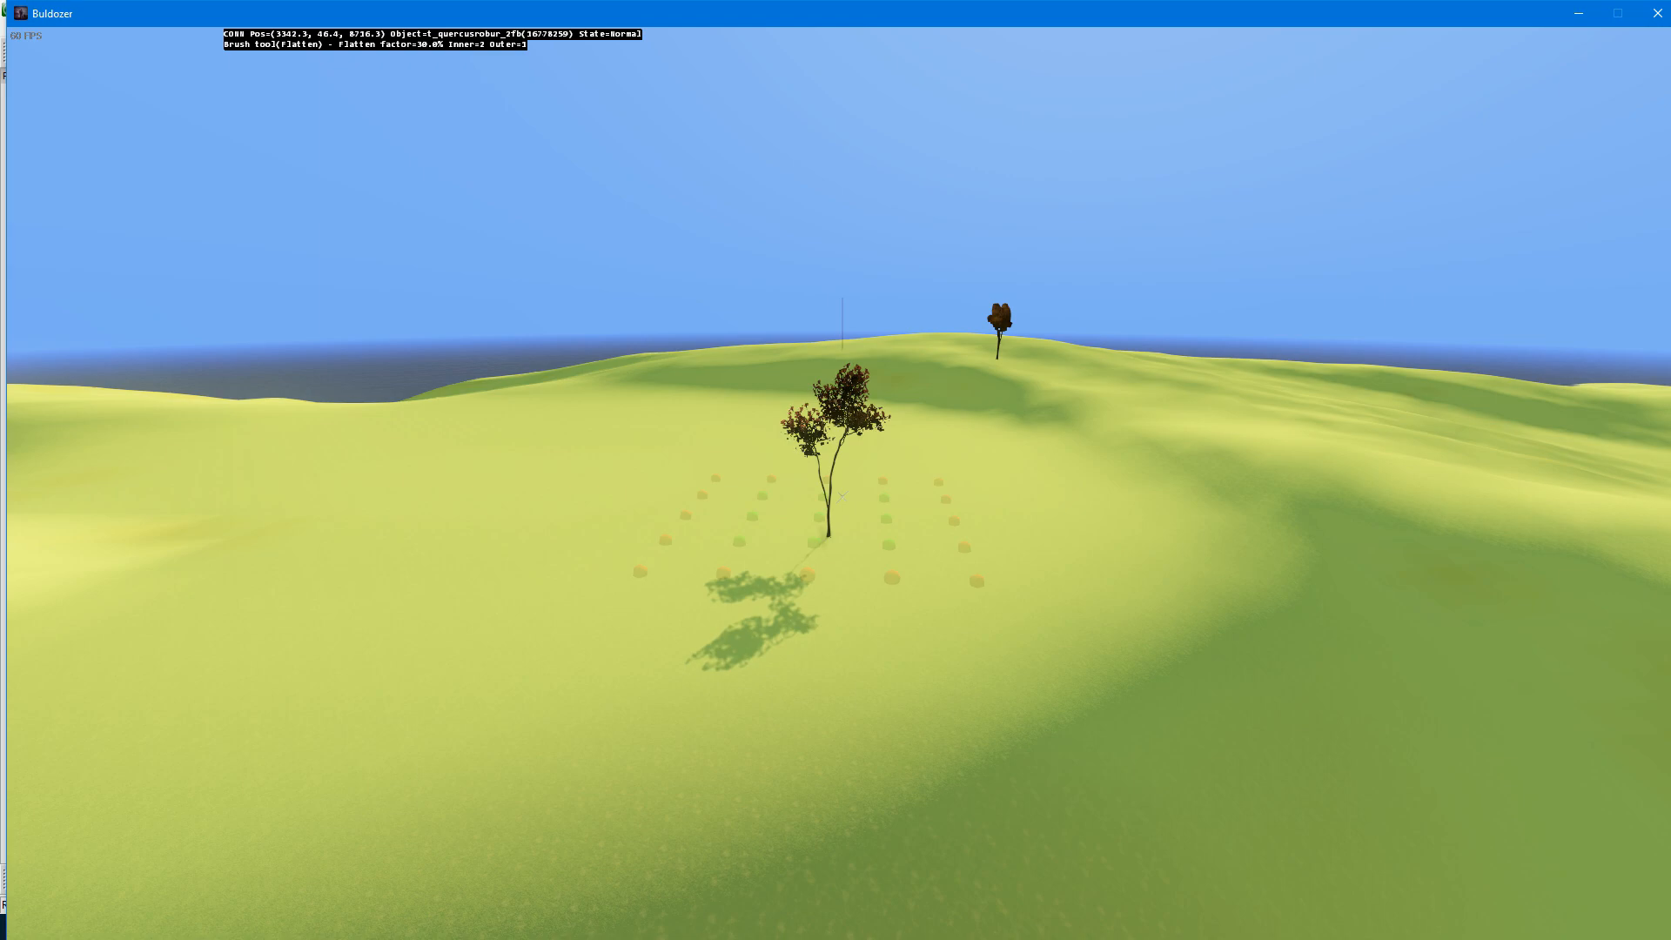
key(a)
Step: Set the brush to Normal mode with inner 2 and outer 0, and raise a steep-sided tower beside the new tree
scroll(841, 496, down, 1)
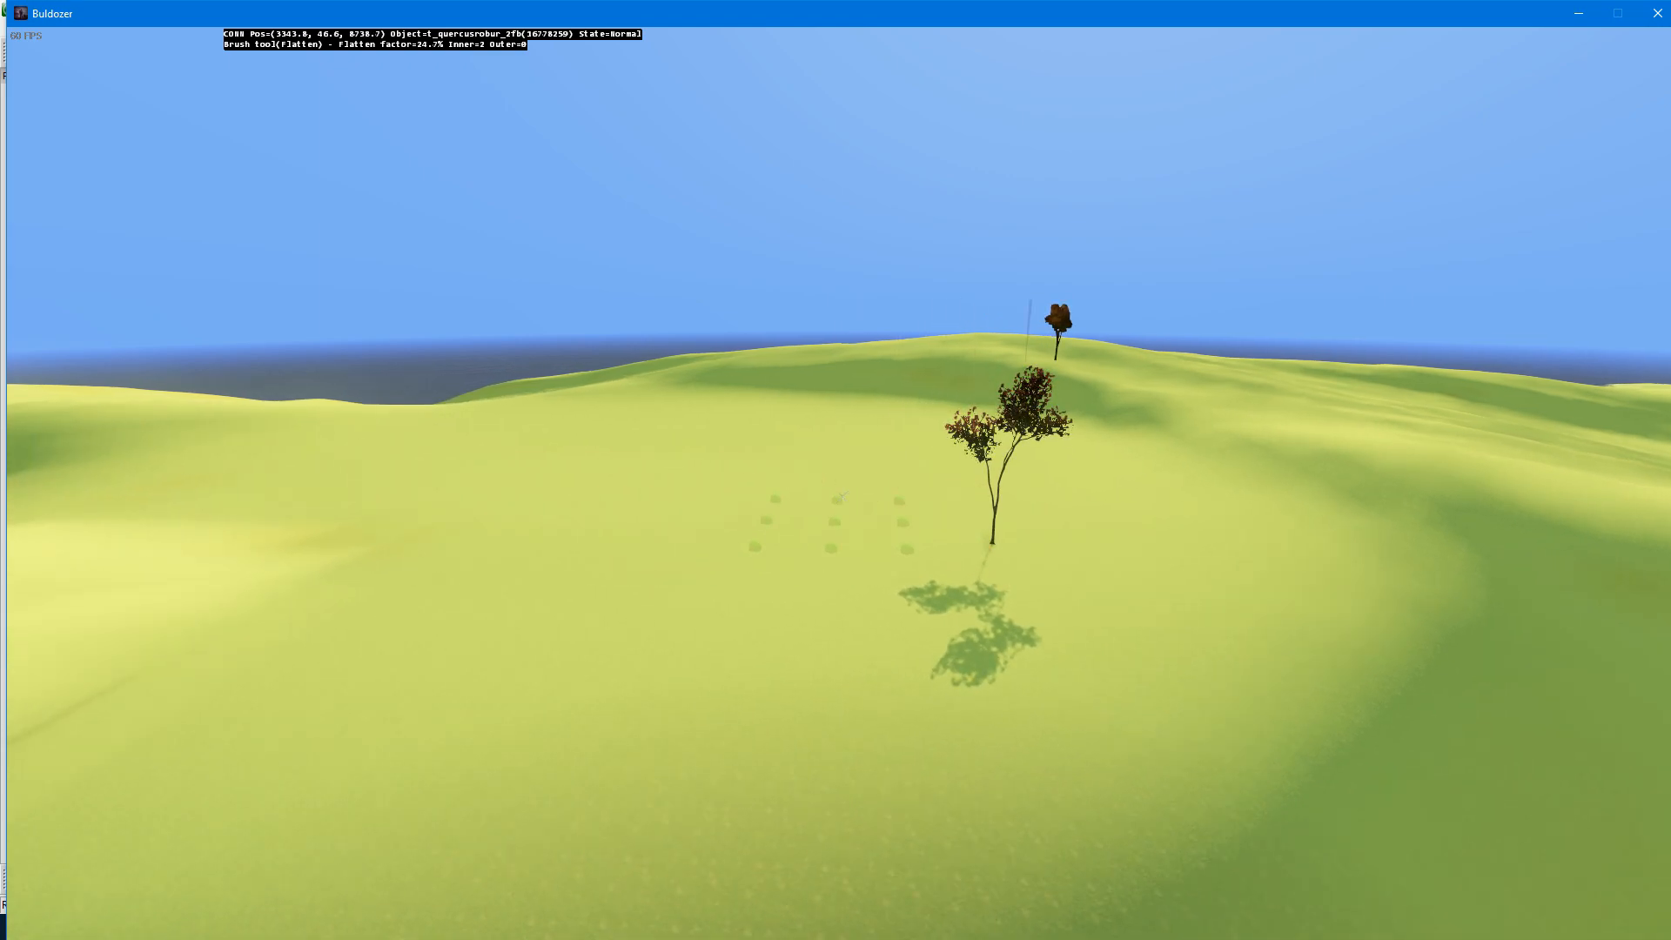
key(b)
key(b)
key(b)
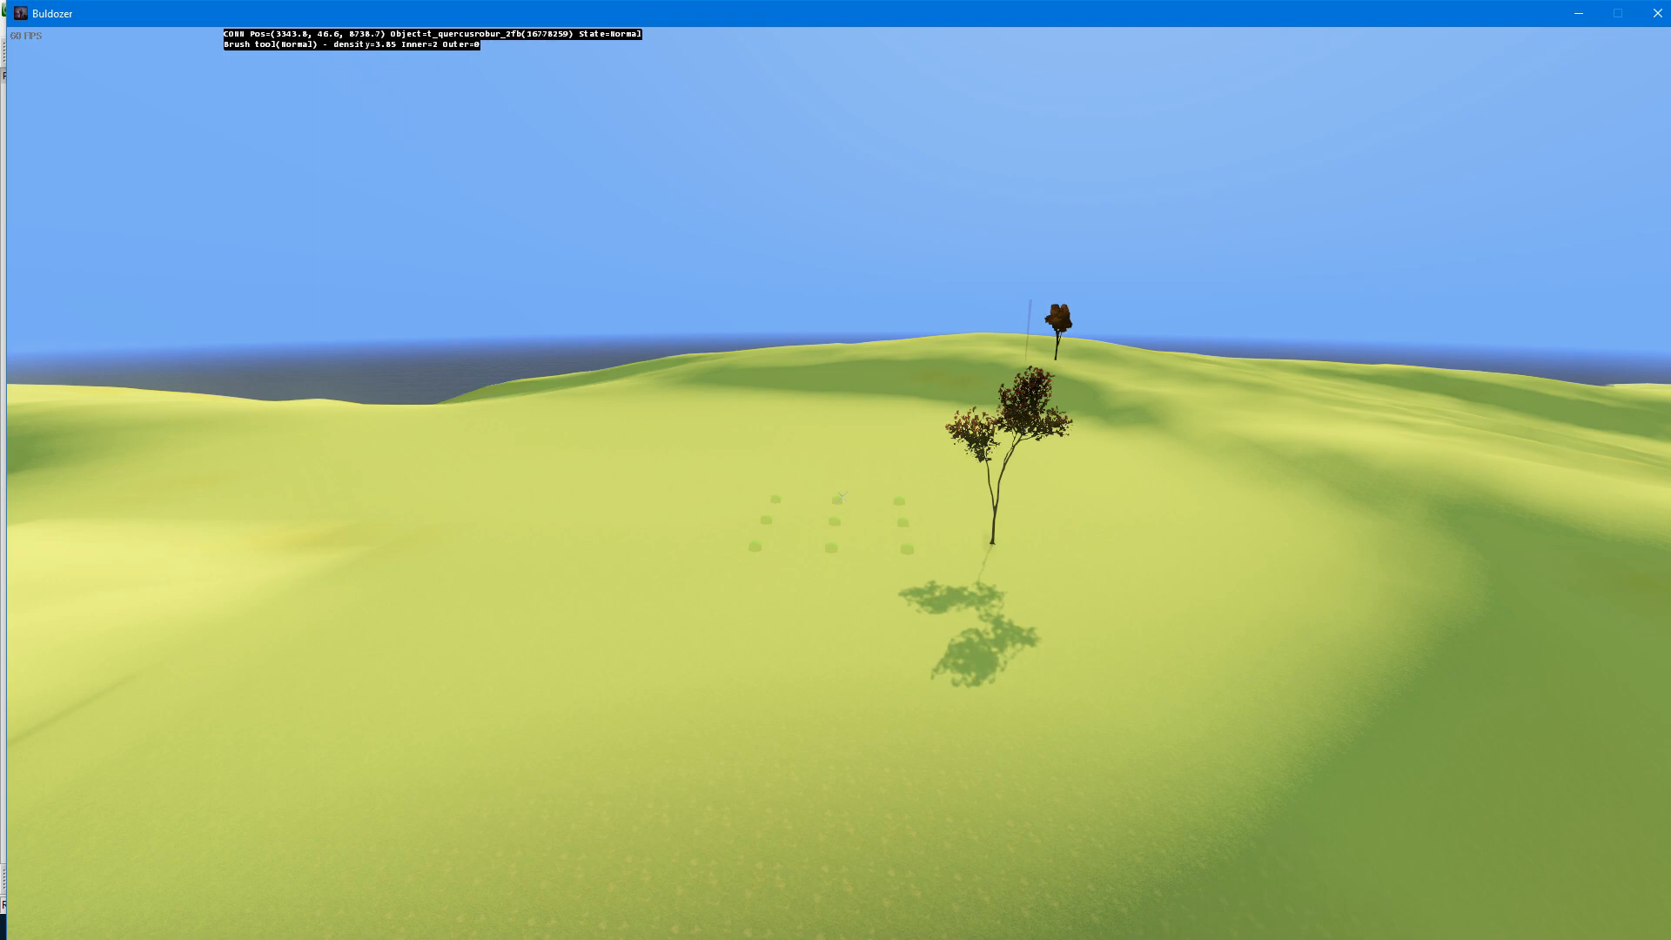
click(841, 496)
drag(842, 496, 841, 496)
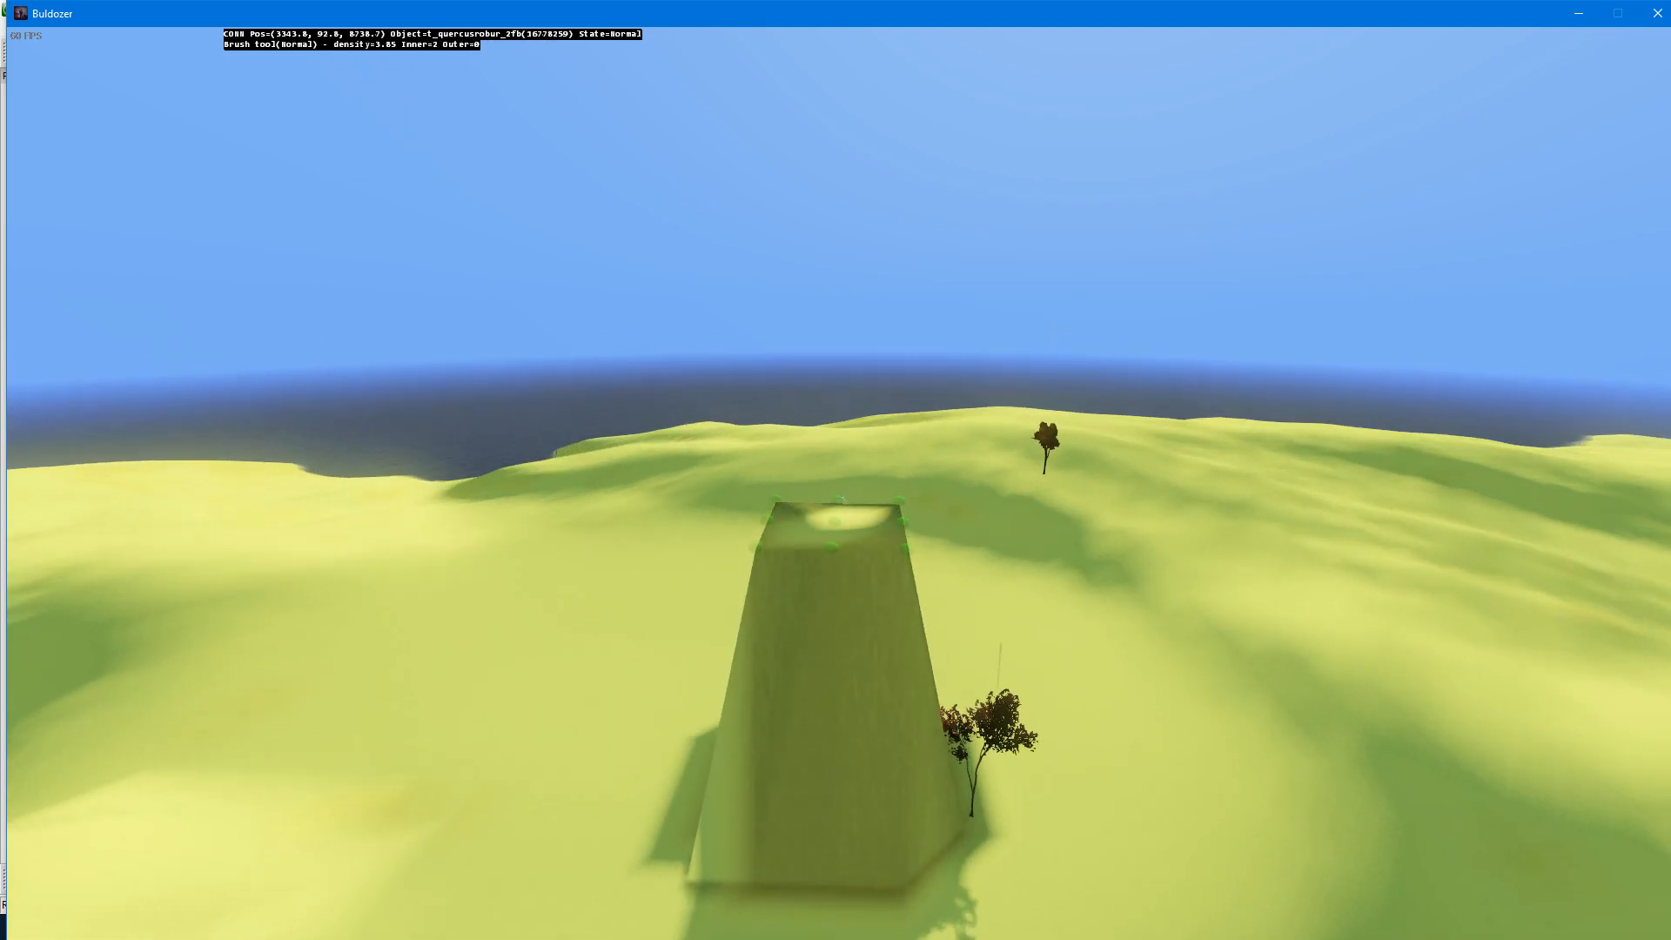
right_drag(841, 496, 842, 496)
Step: Resize the Normal brush to inner 1 and outer 2, and raise a second, more rounded tower near the first
scroll(842, 496, down, 1)
shift+scroll(841, 496, up, 2)
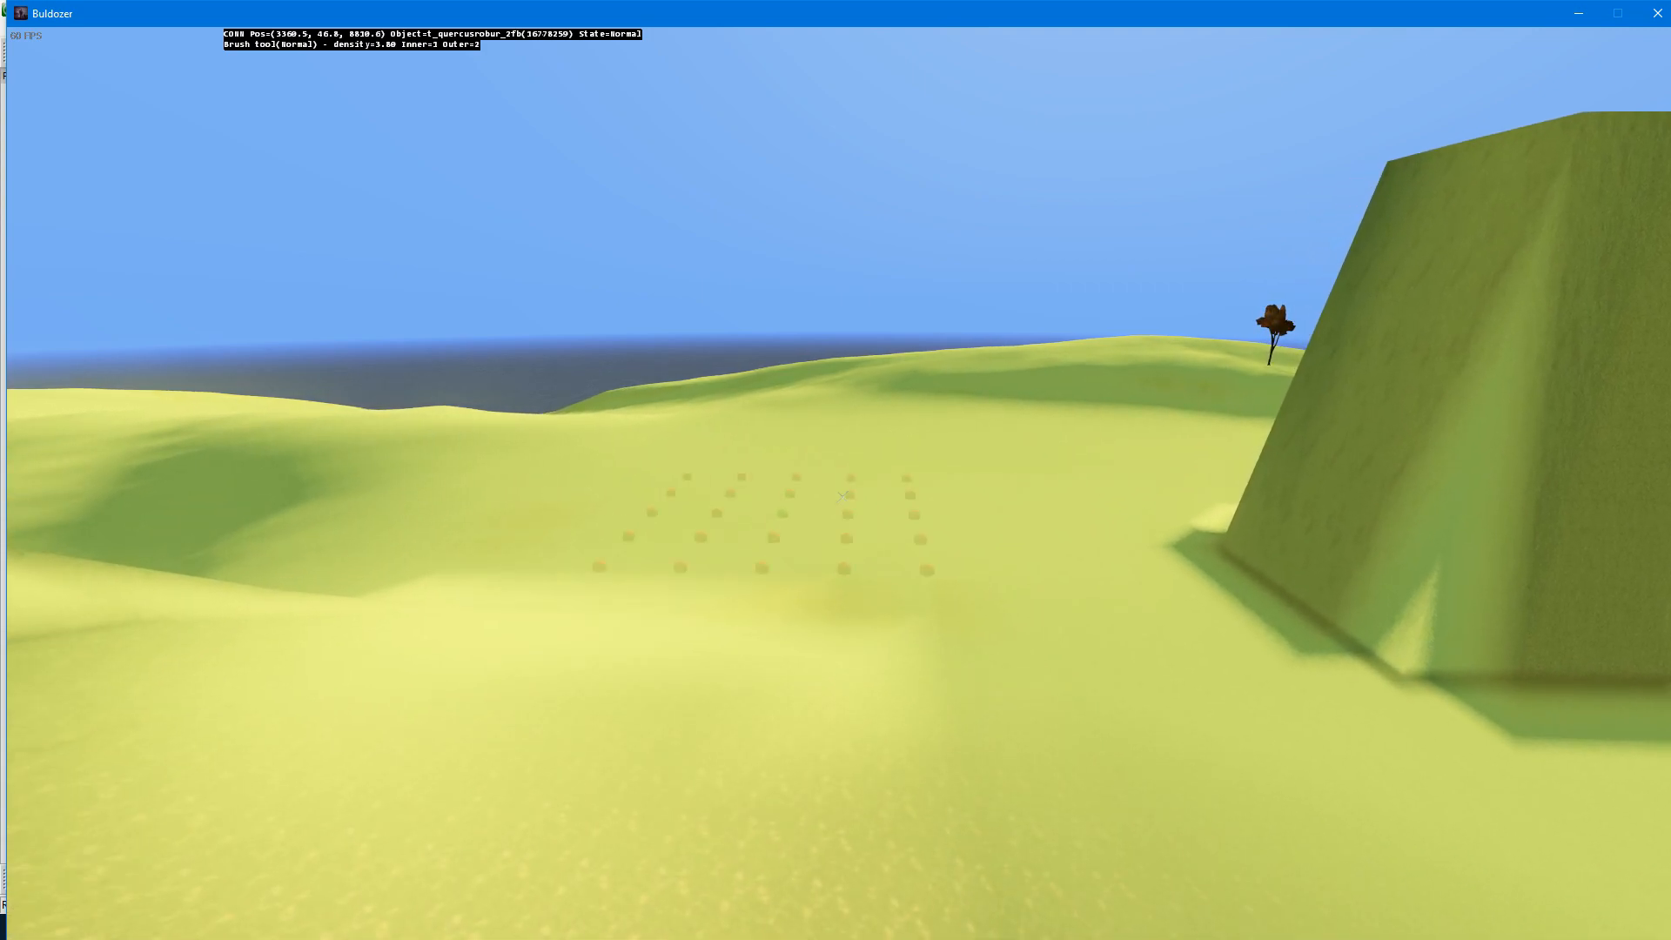
drag(841, 496, 843, 496)
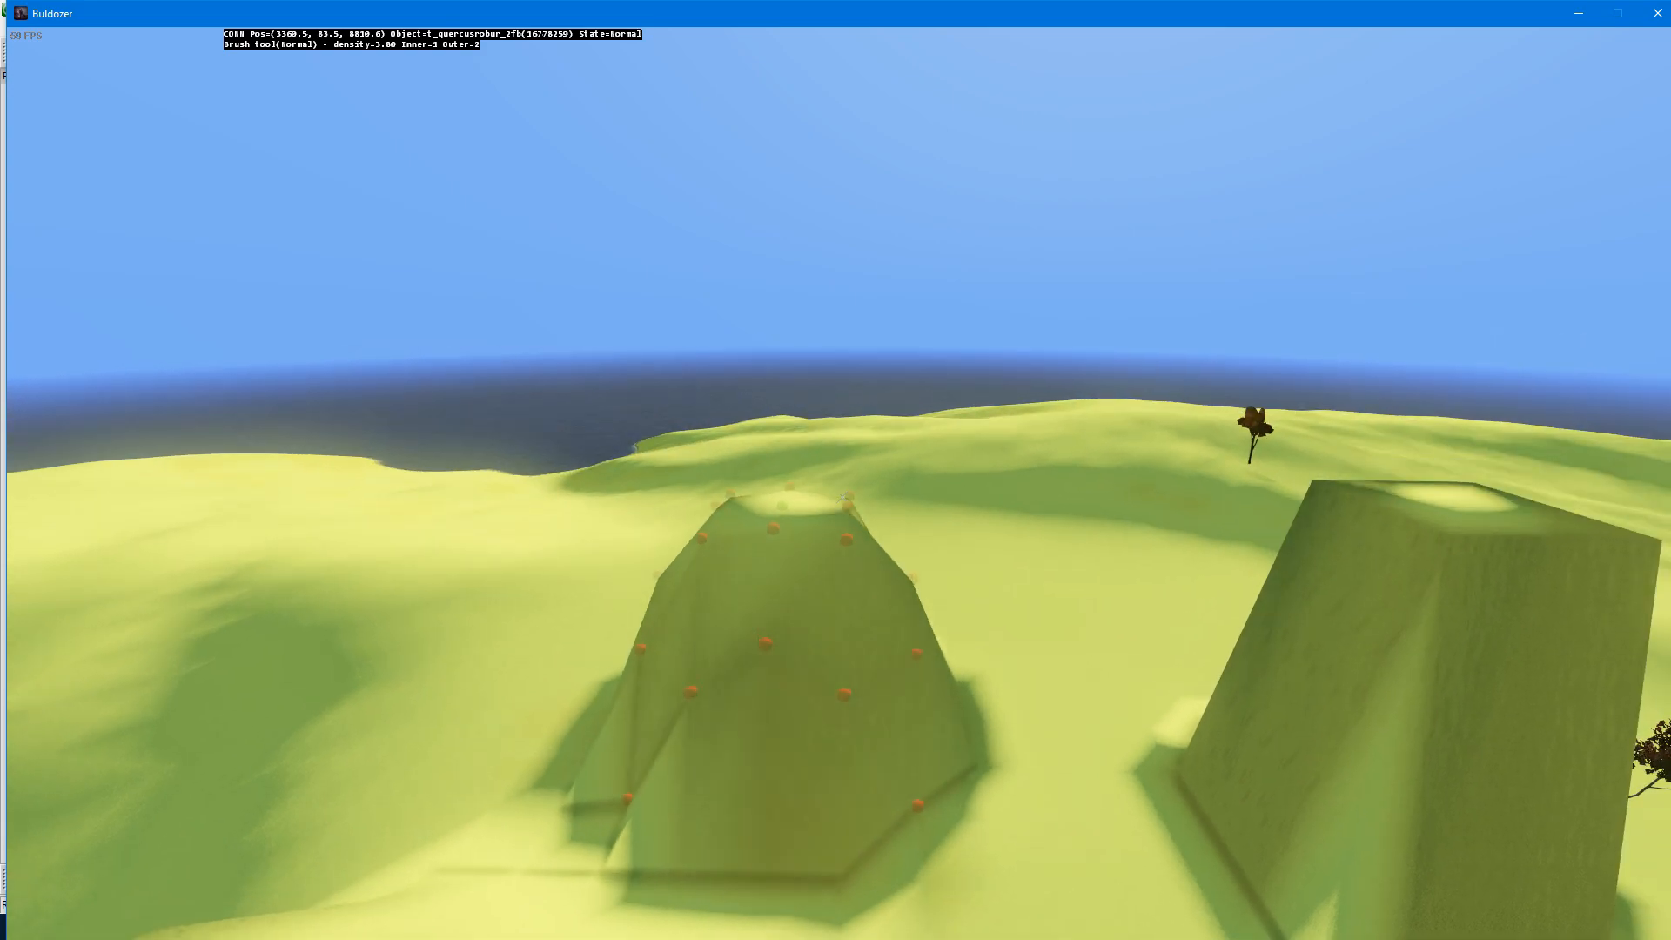
key(s)
key(w)
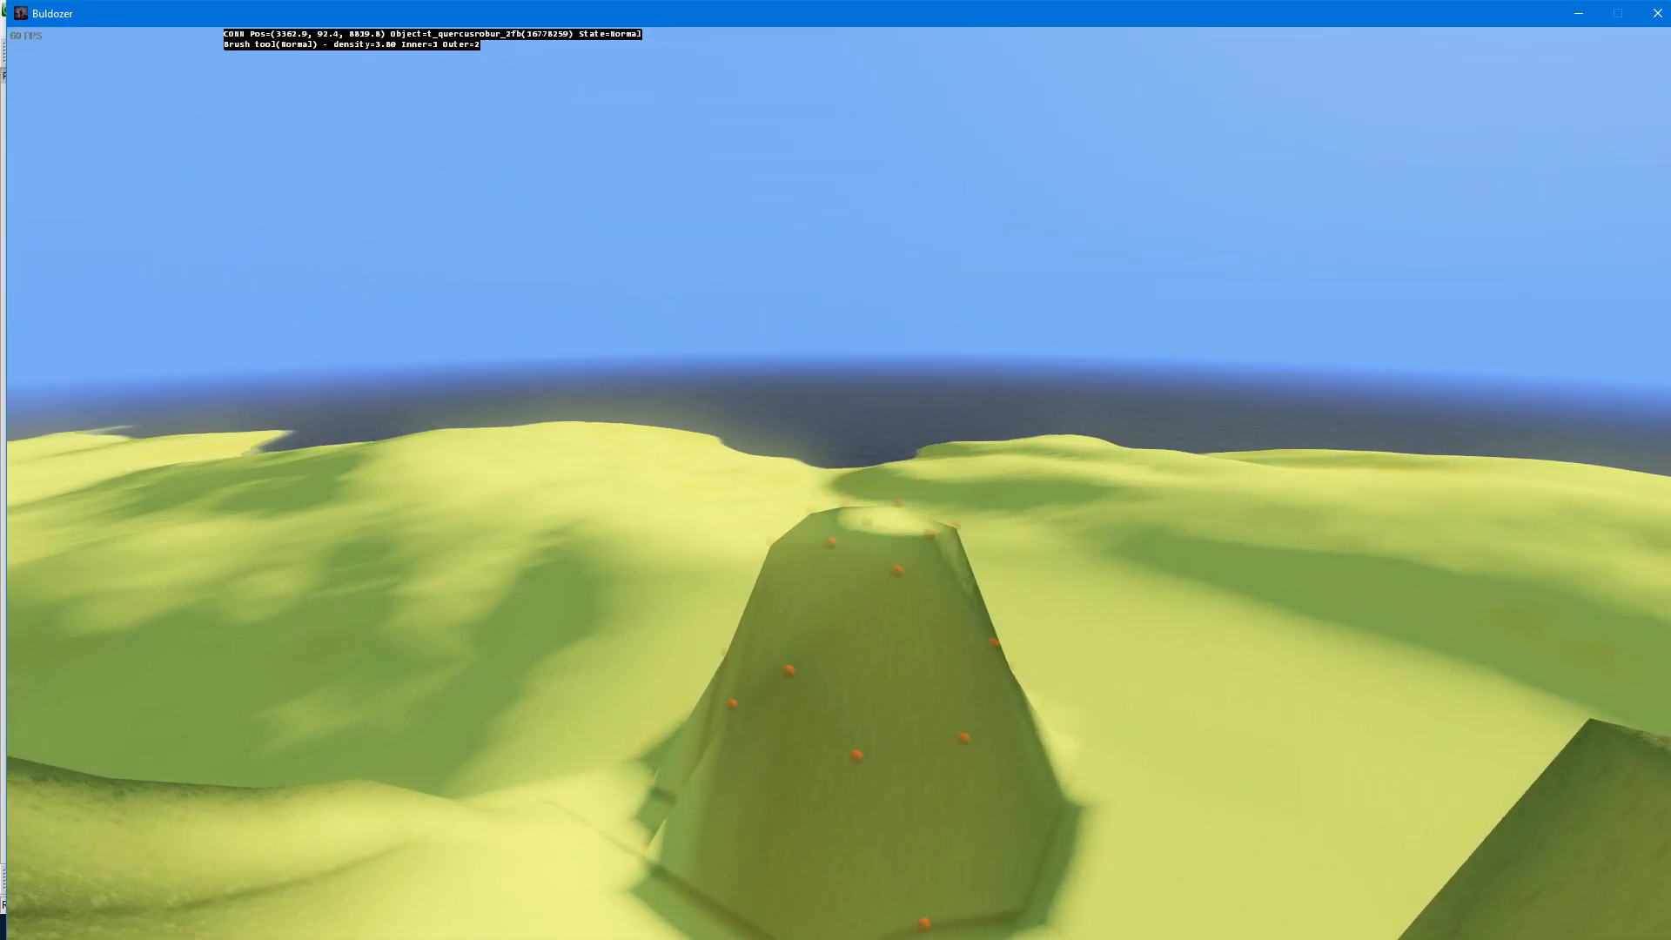
key(q)
key(a)
key(z)
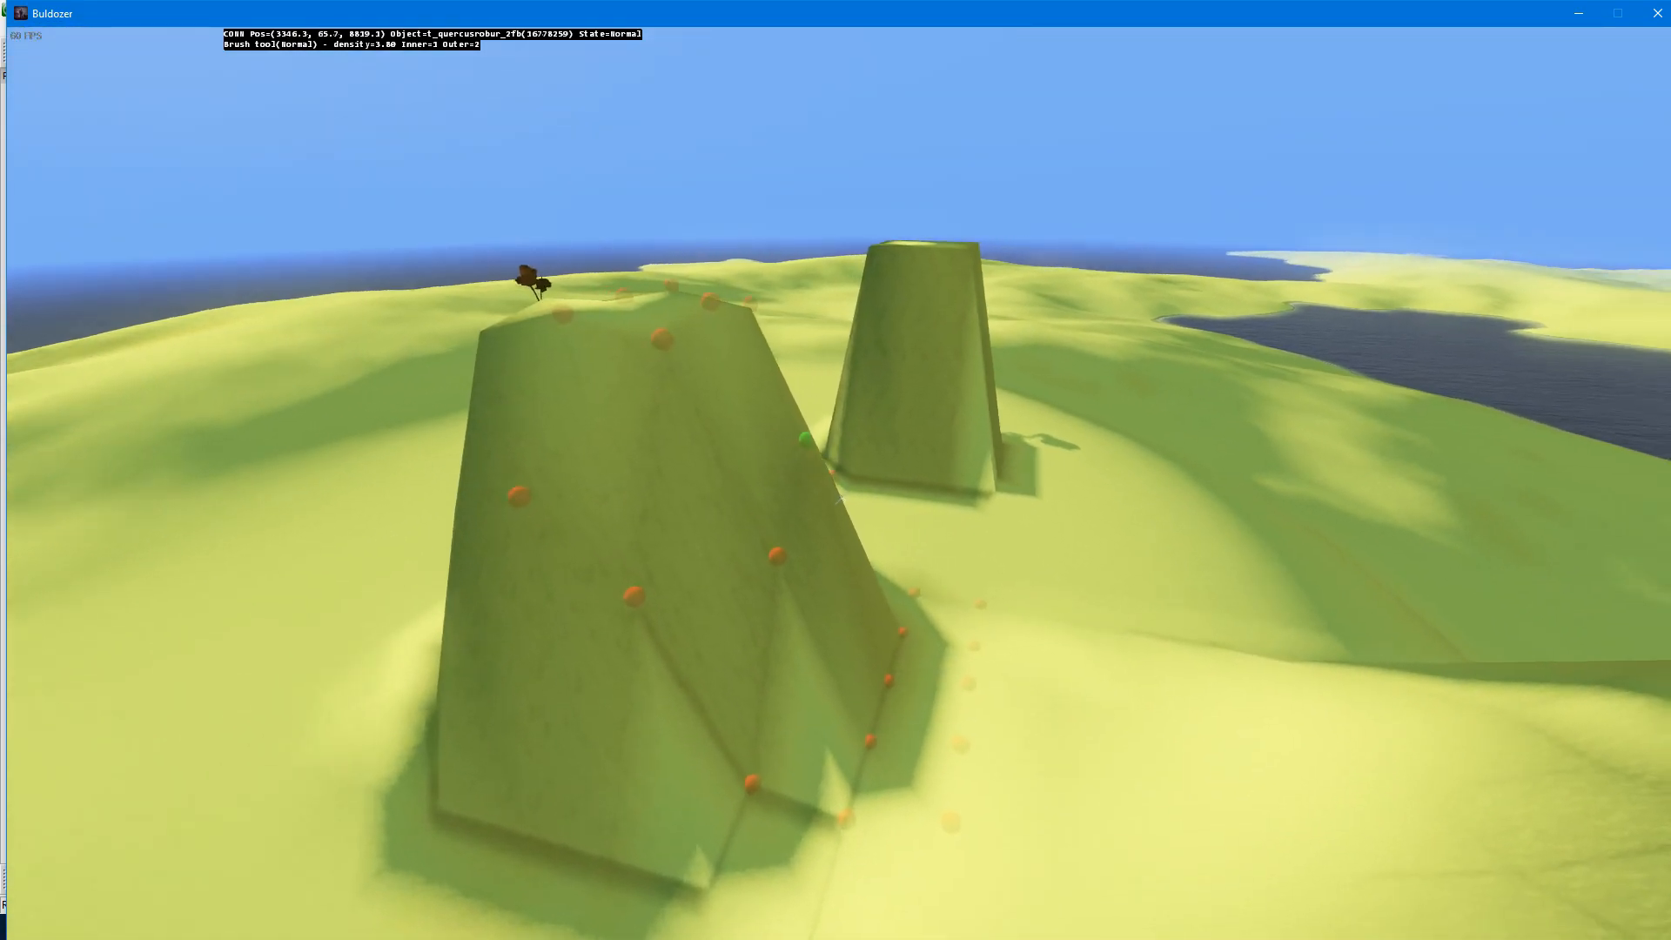
Step: Switch the brush to Smooth with a 30% factor and smooth both raised towers down into low mounds
key(q)
key(d)
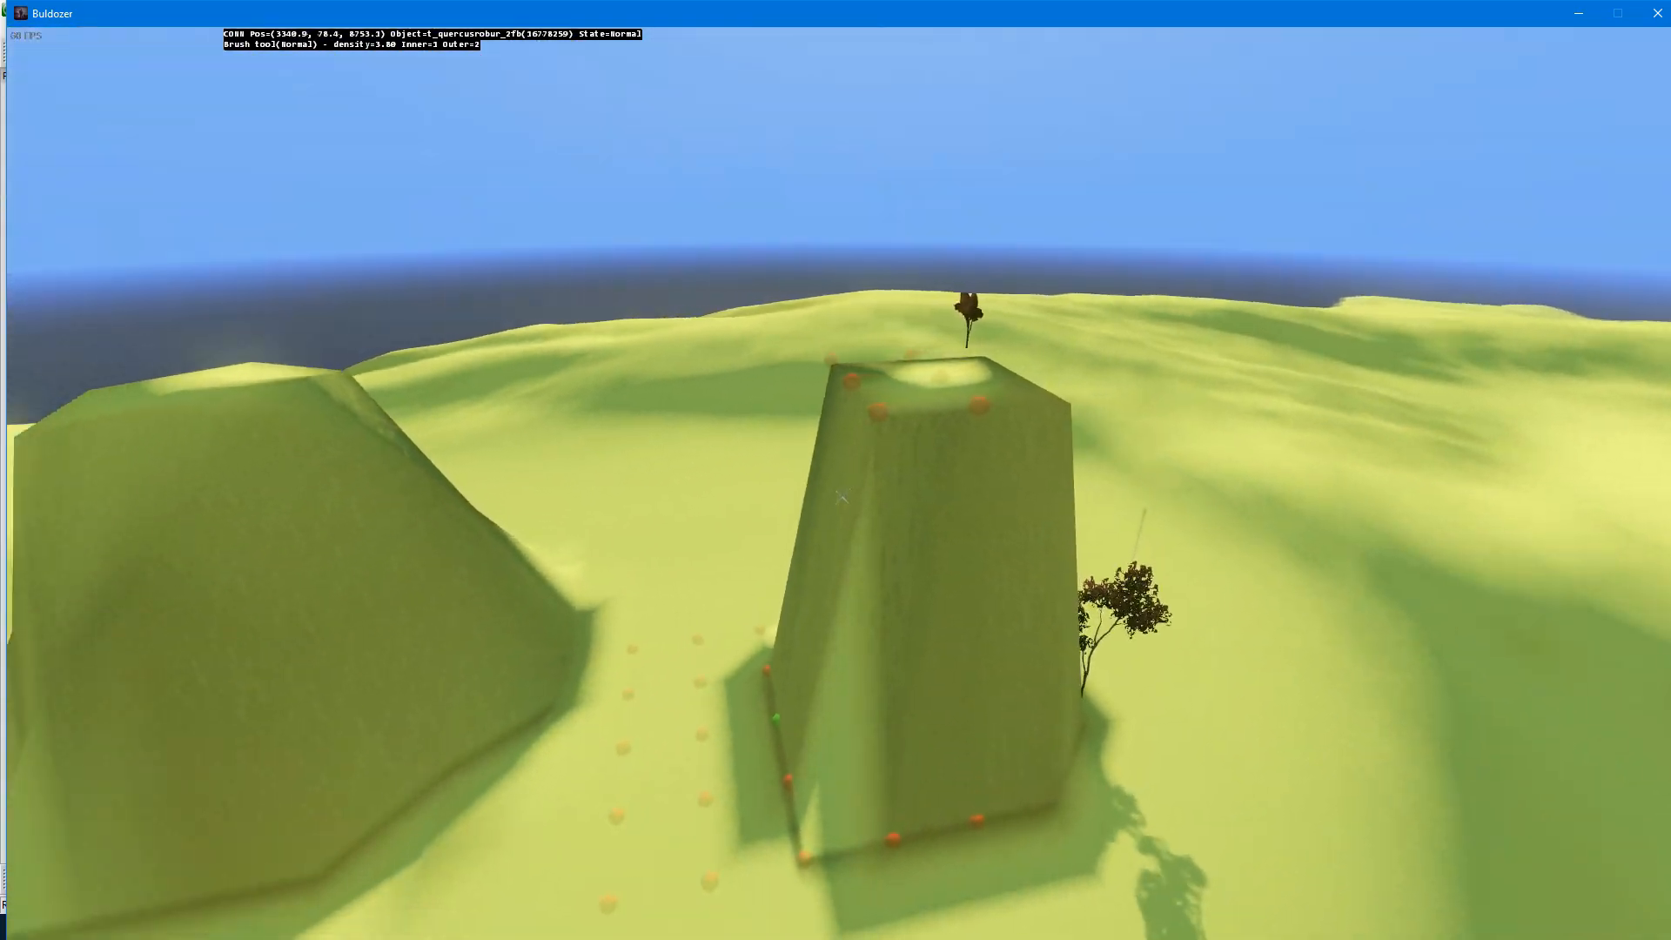
key(z)
key(space)
key(w)
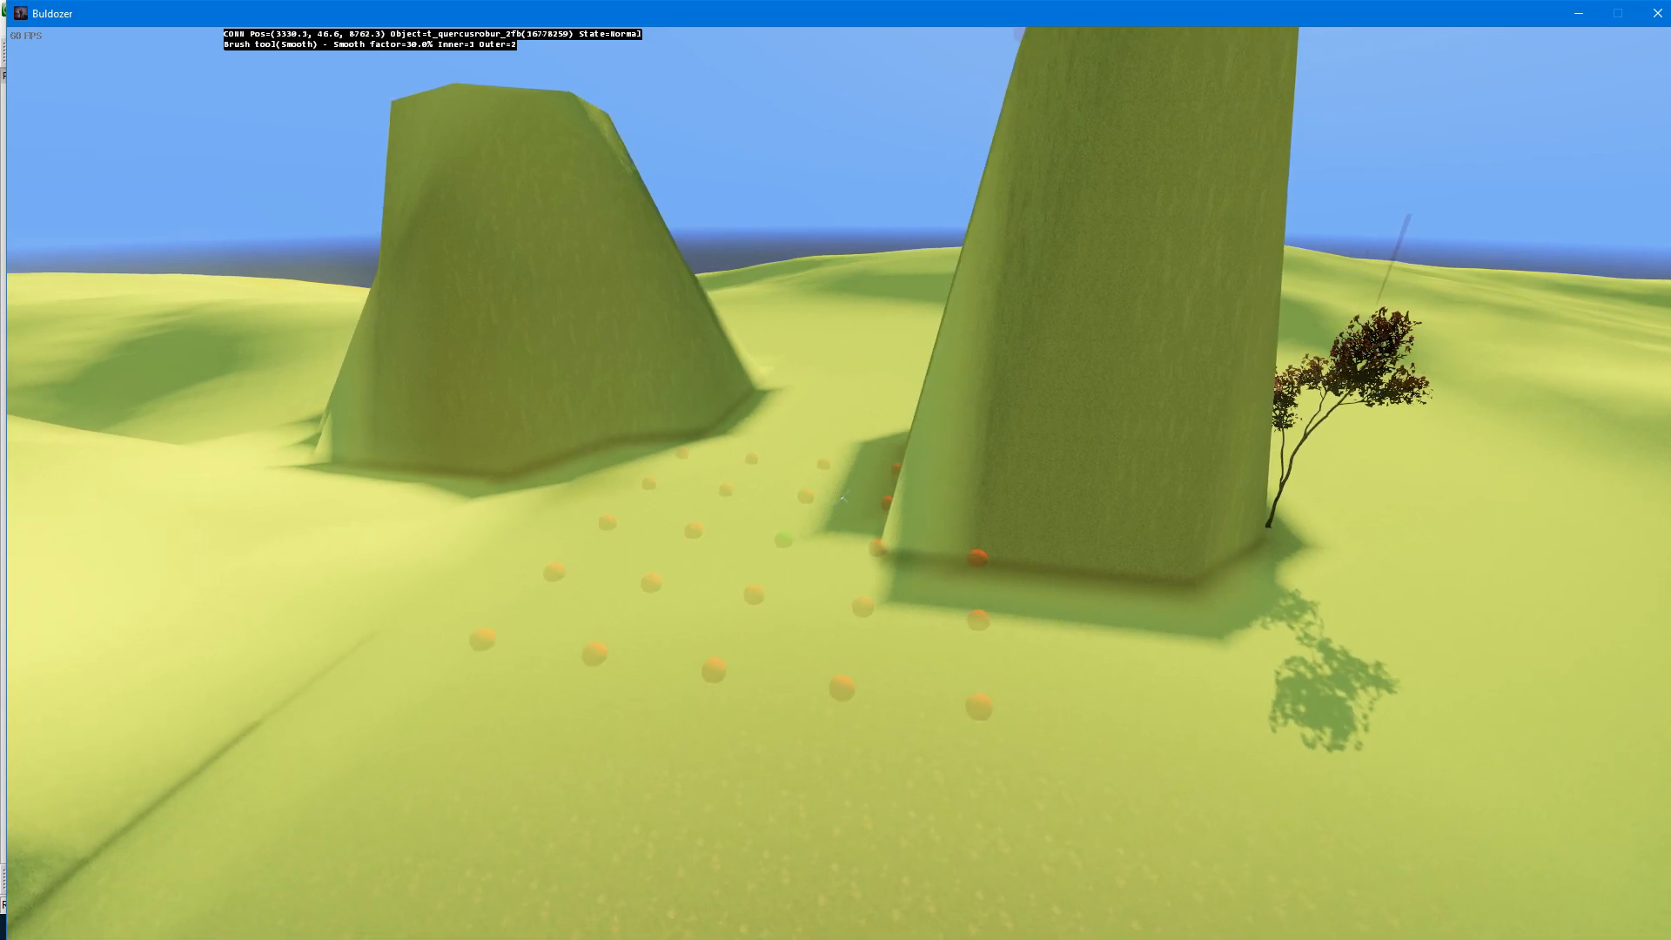
key(q)
key(d)
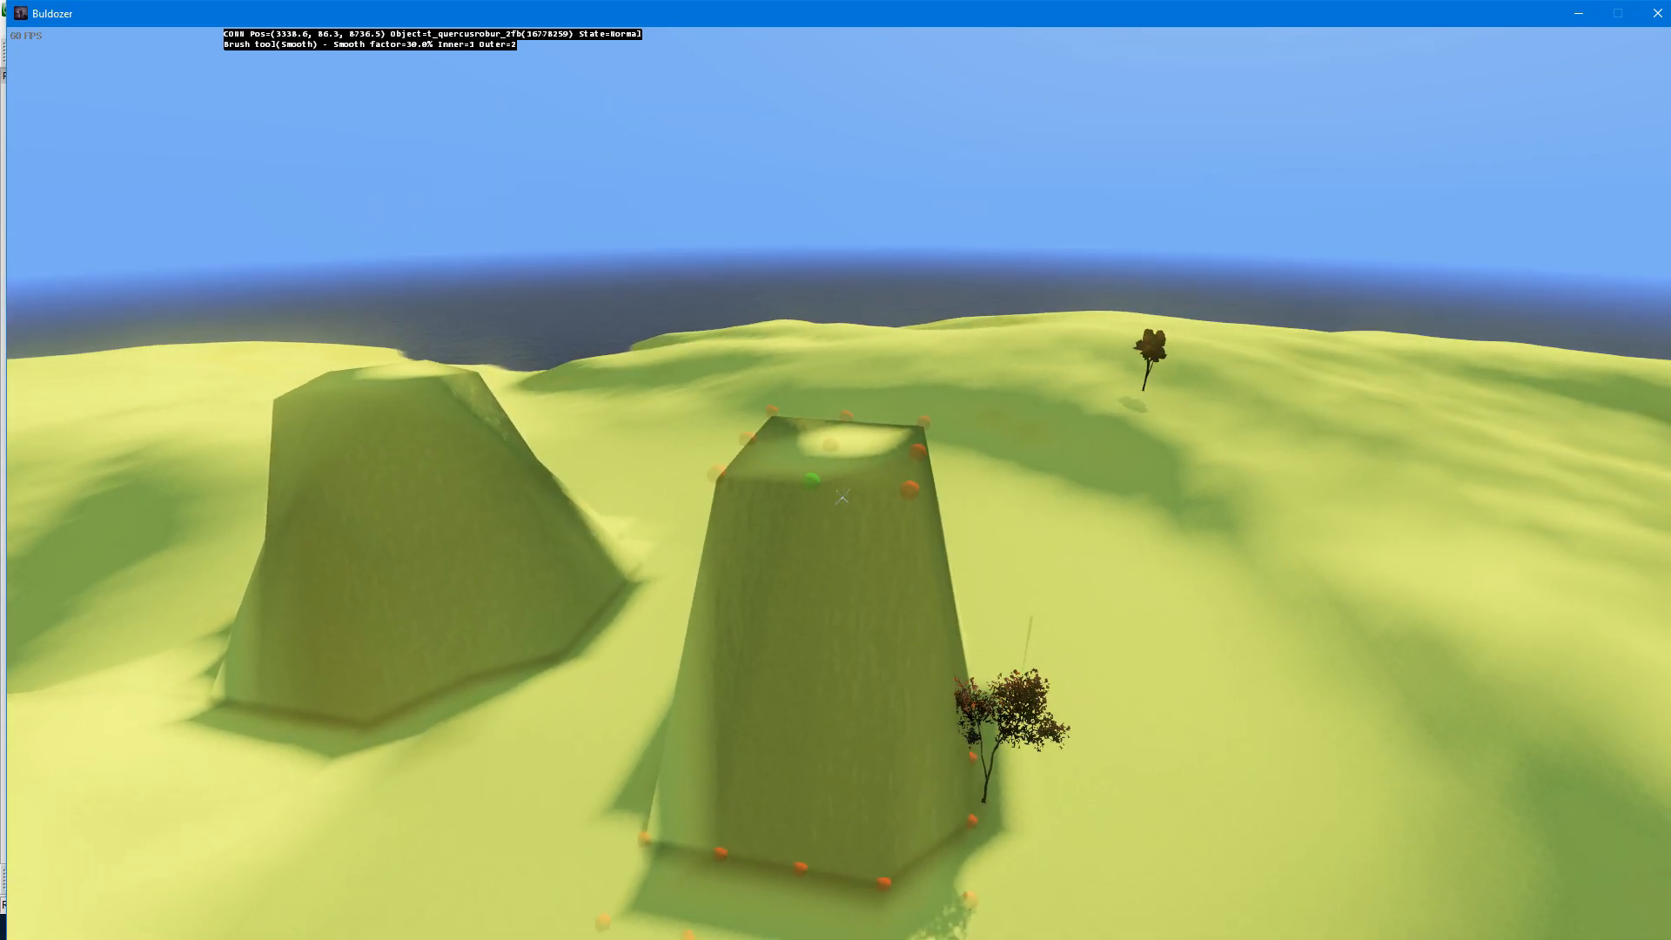
drag(841, 496, 842, 496)
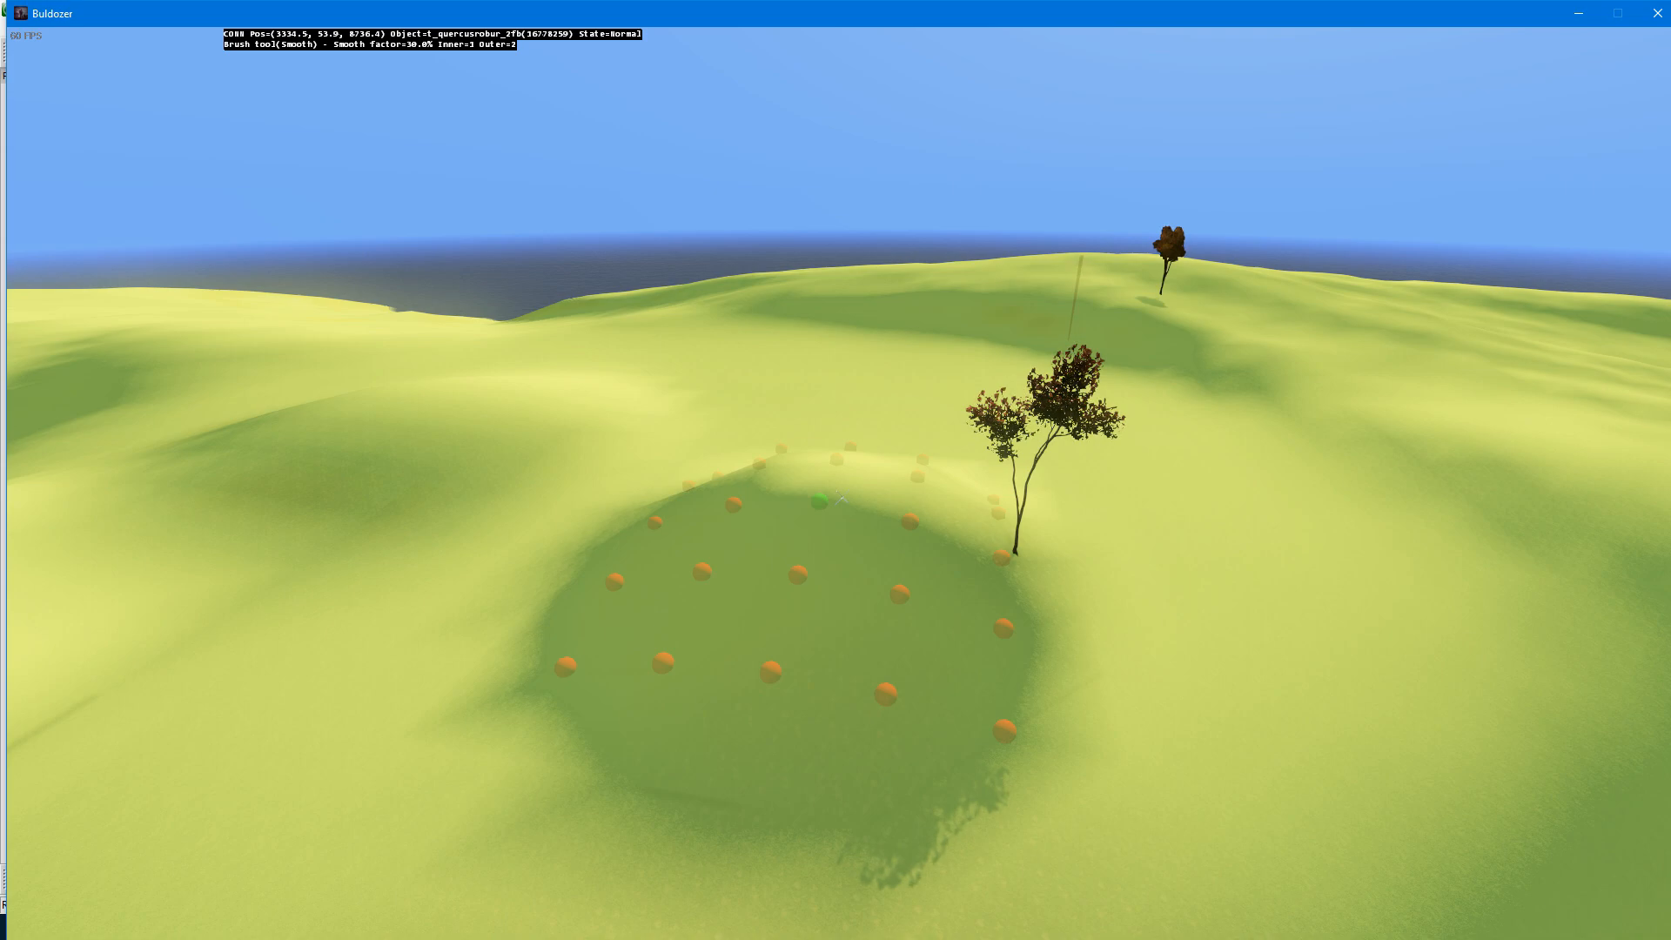
Step: Continue smoothing the two mounds and their surrounding slopes to blend them into the terrain
key(w)
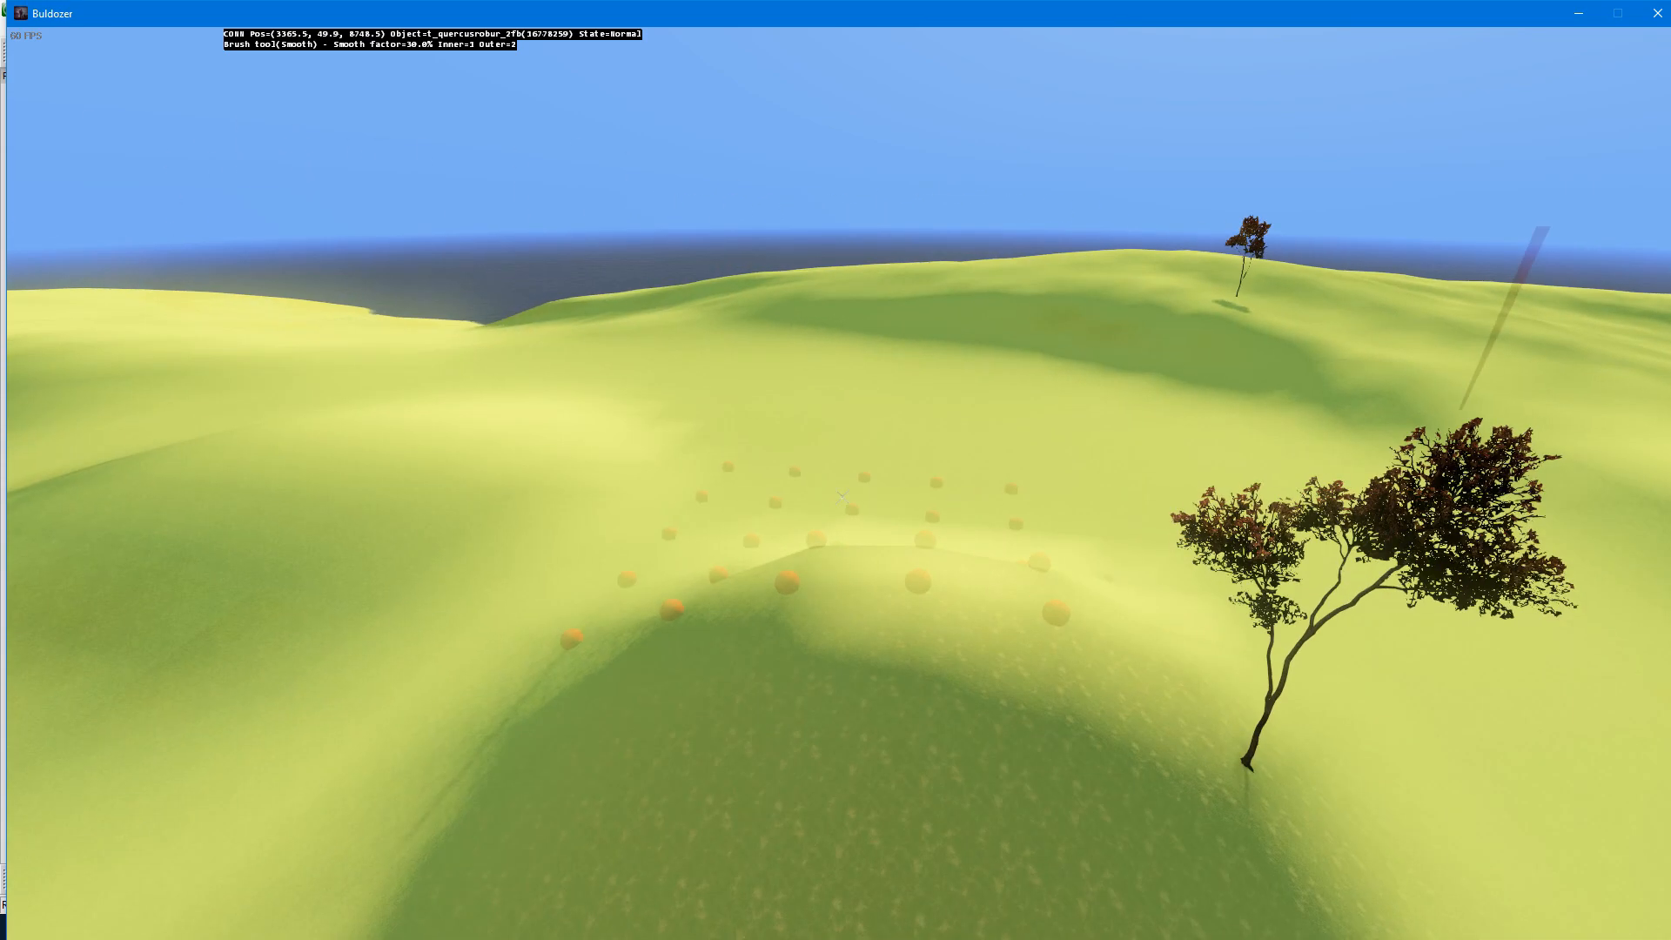
key(s)
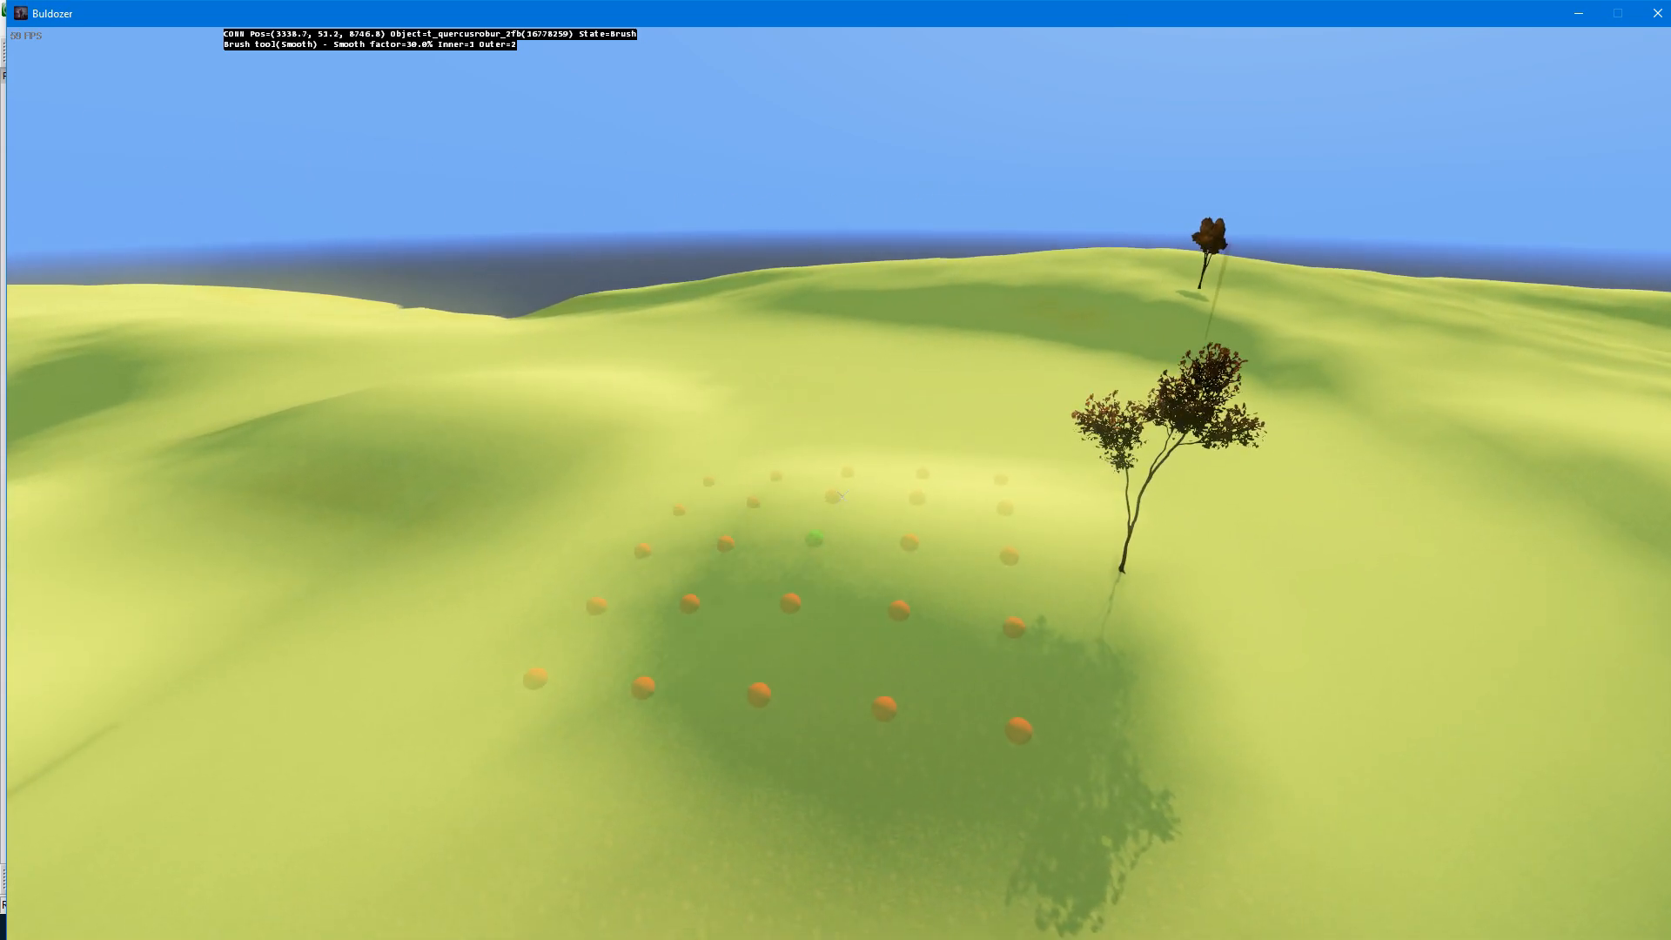
key(a)
key(w)
key(s)
click(841, 497)
key(a)
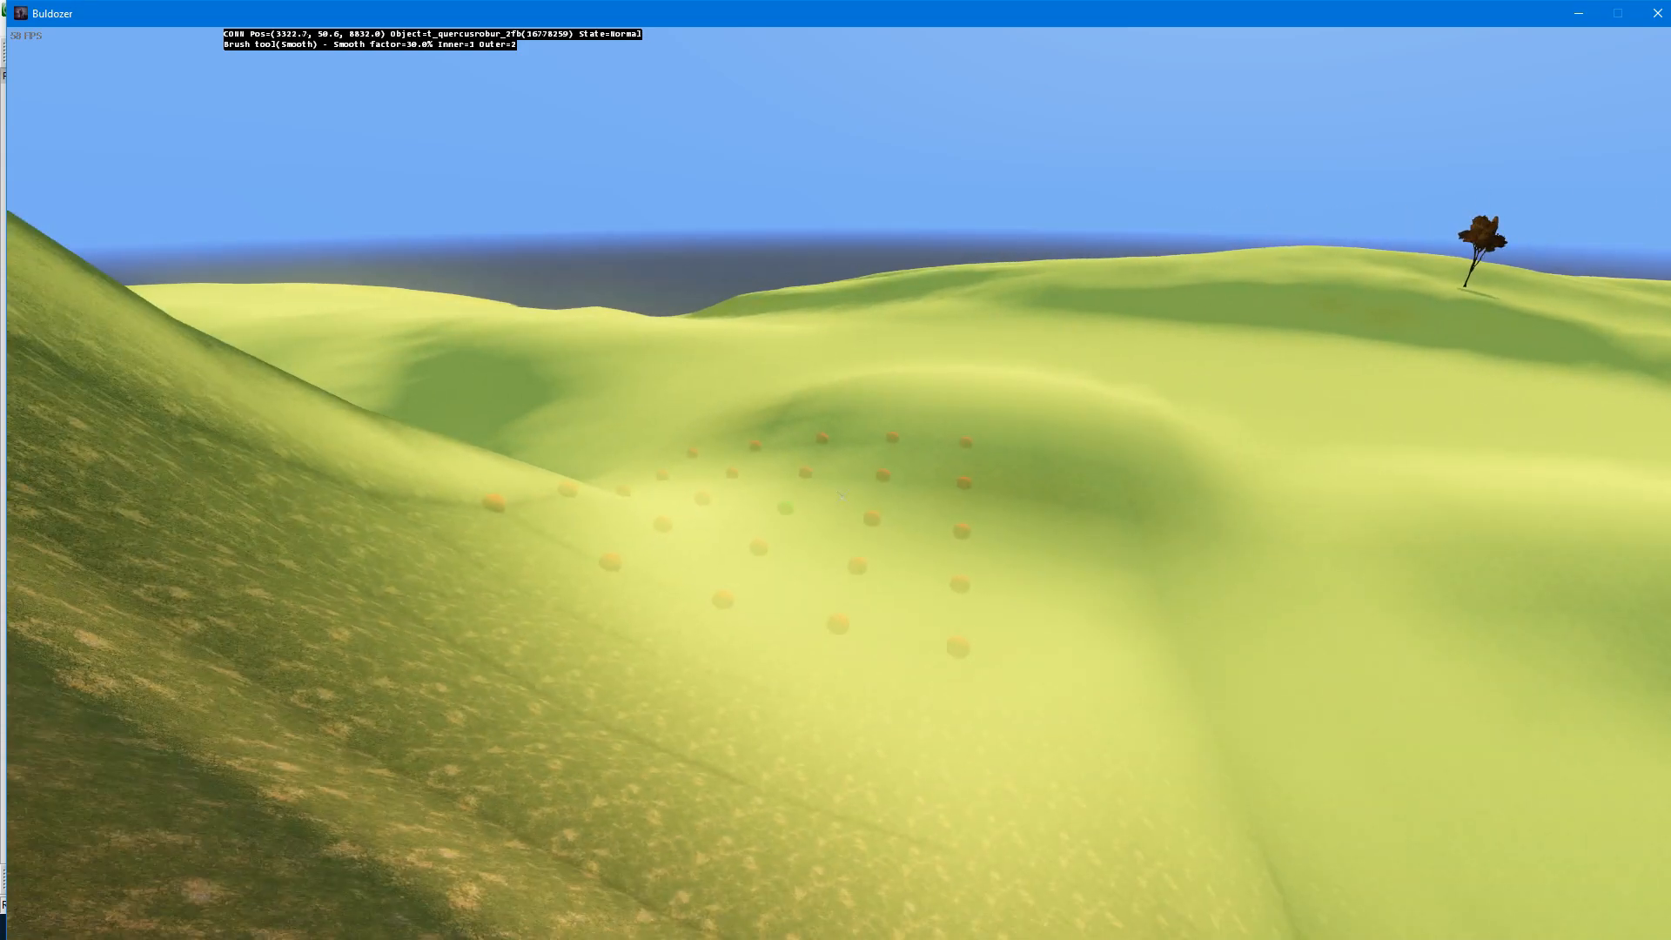
key(s)
key(a)
click(841, 497)
drag(840, 497, 840, 497)
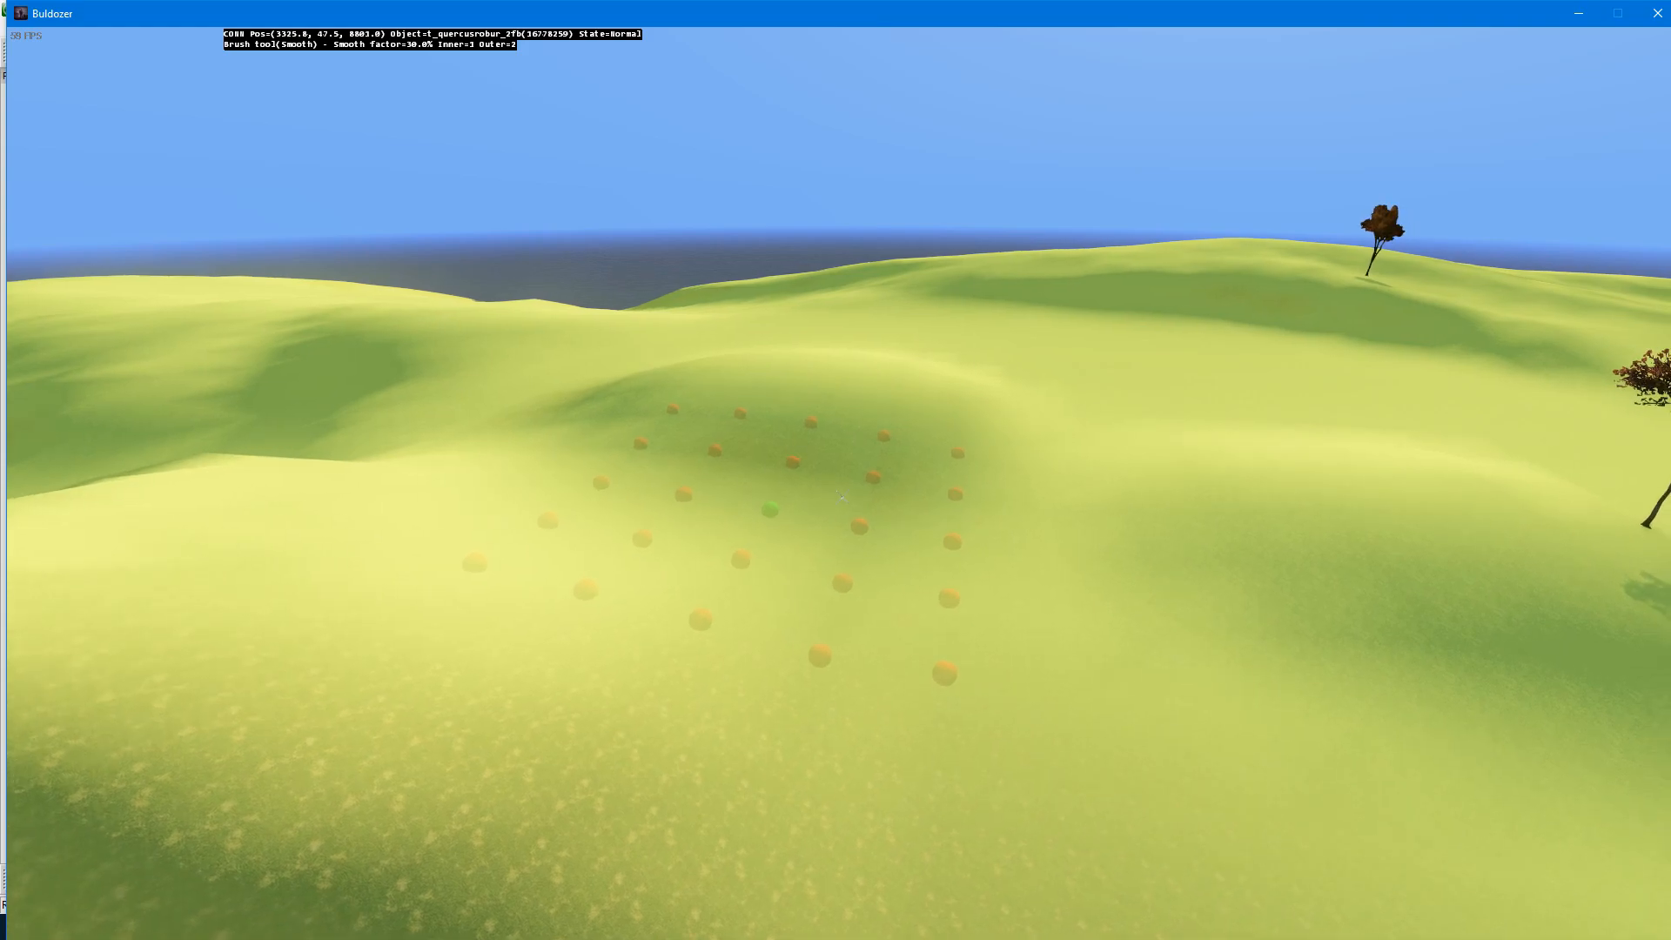
Step: Switch the brush to Height set mode and sample the height of the flat ground as the target height
key(1)
key(d)
key(w)
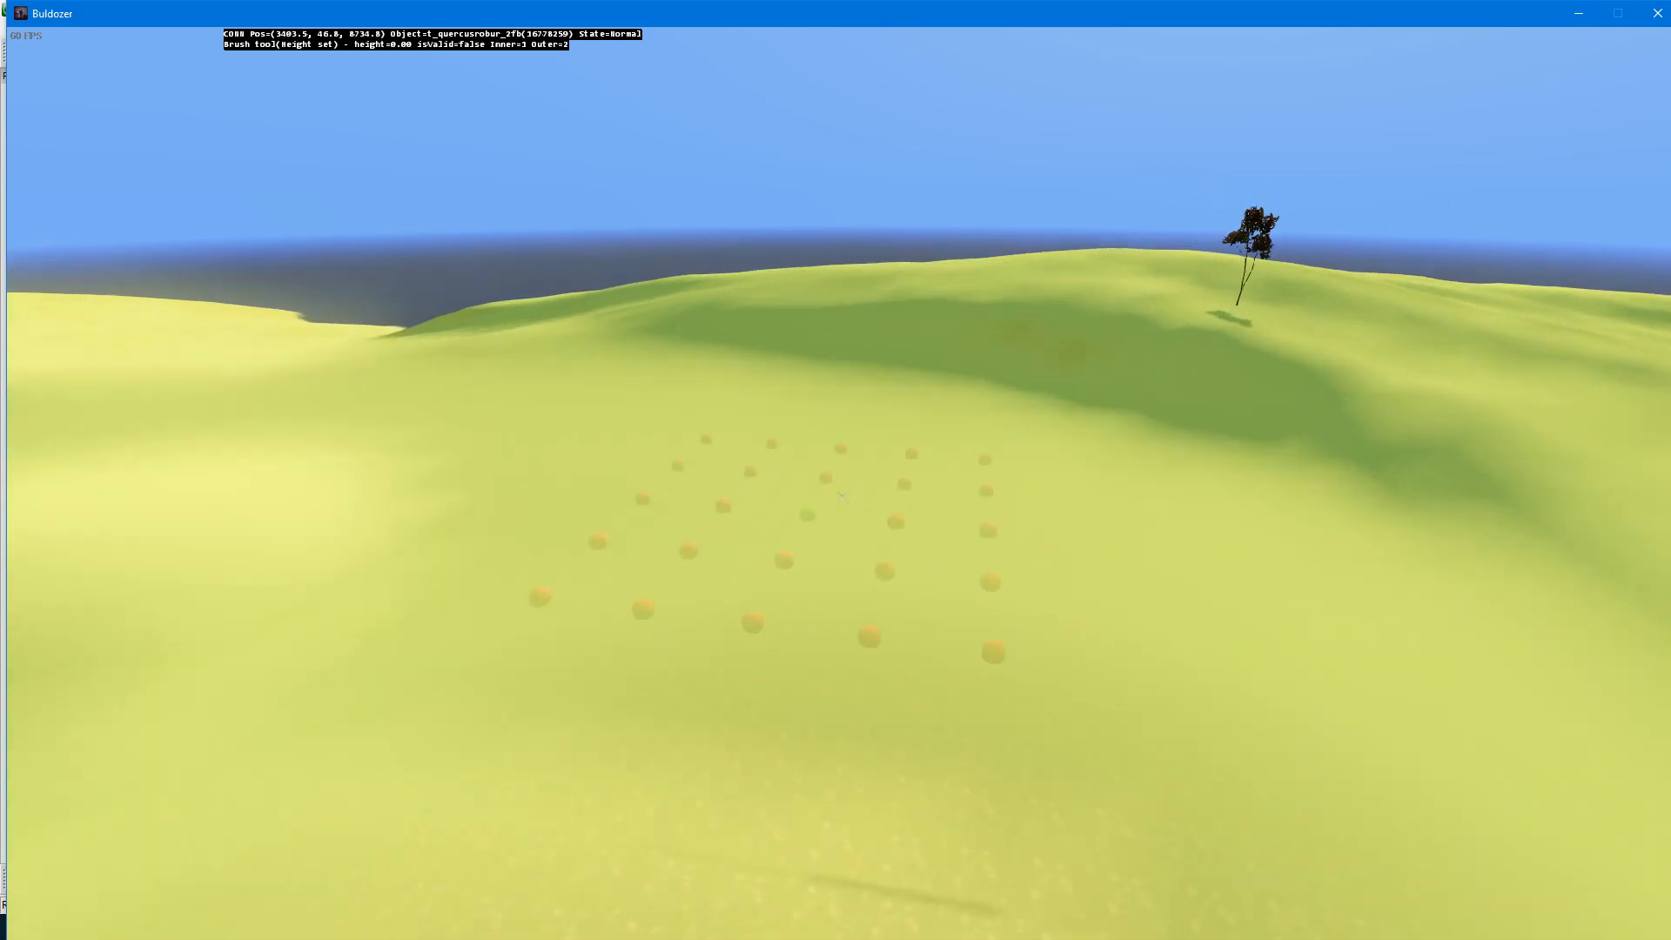
key(w)
key(z)
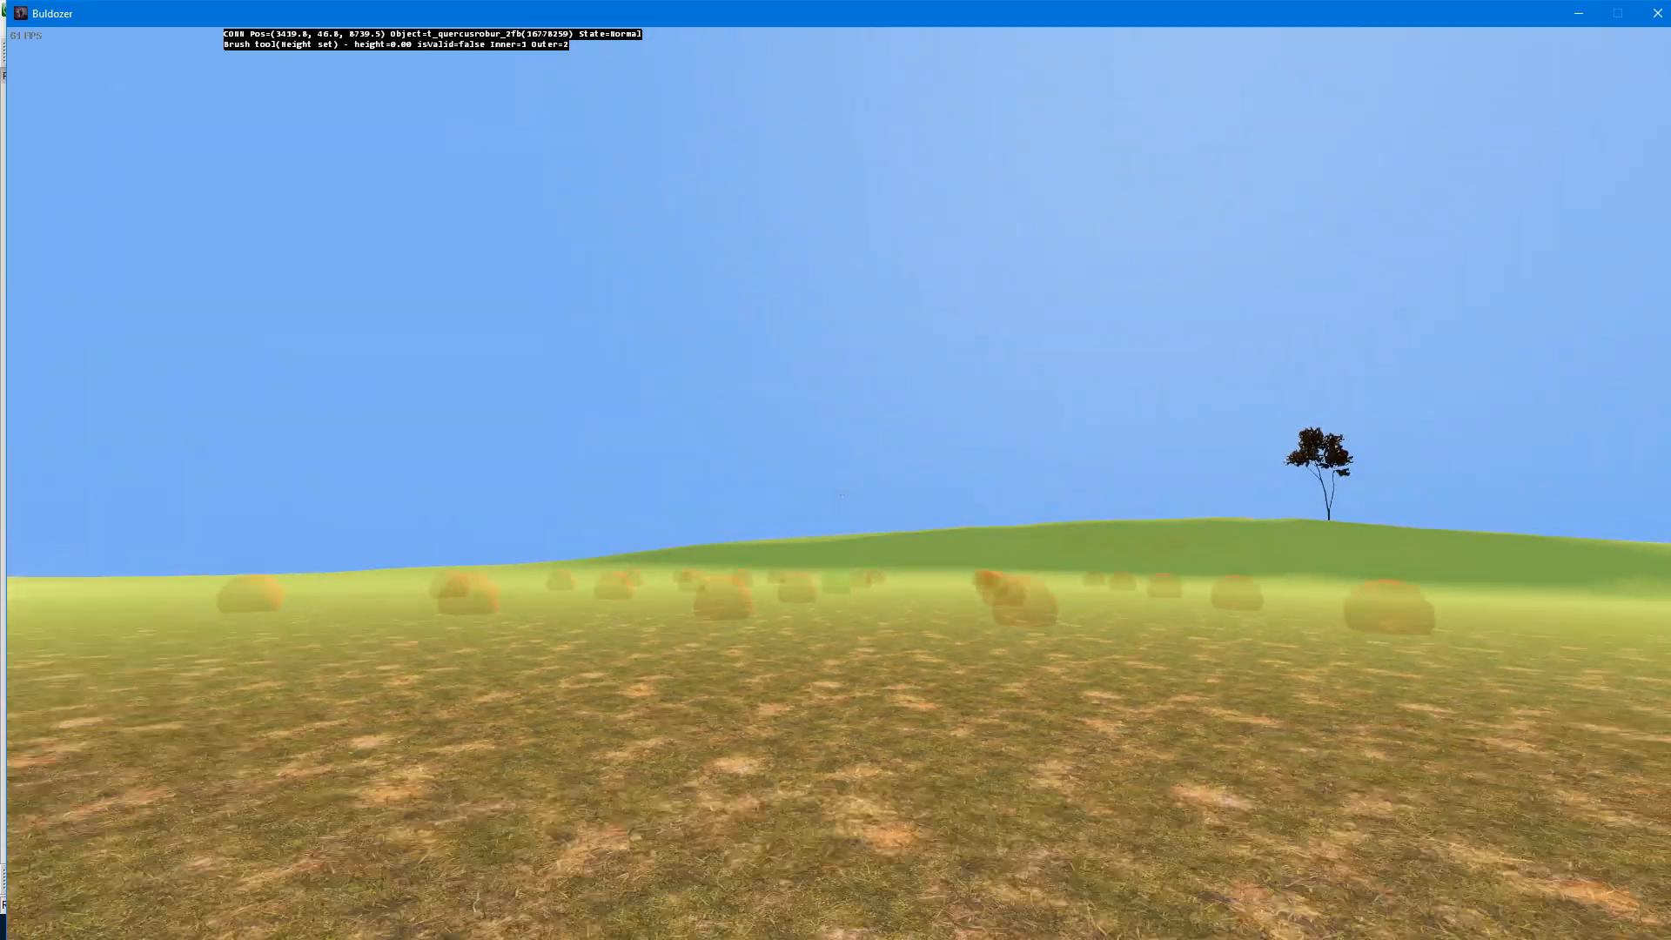
key(q)
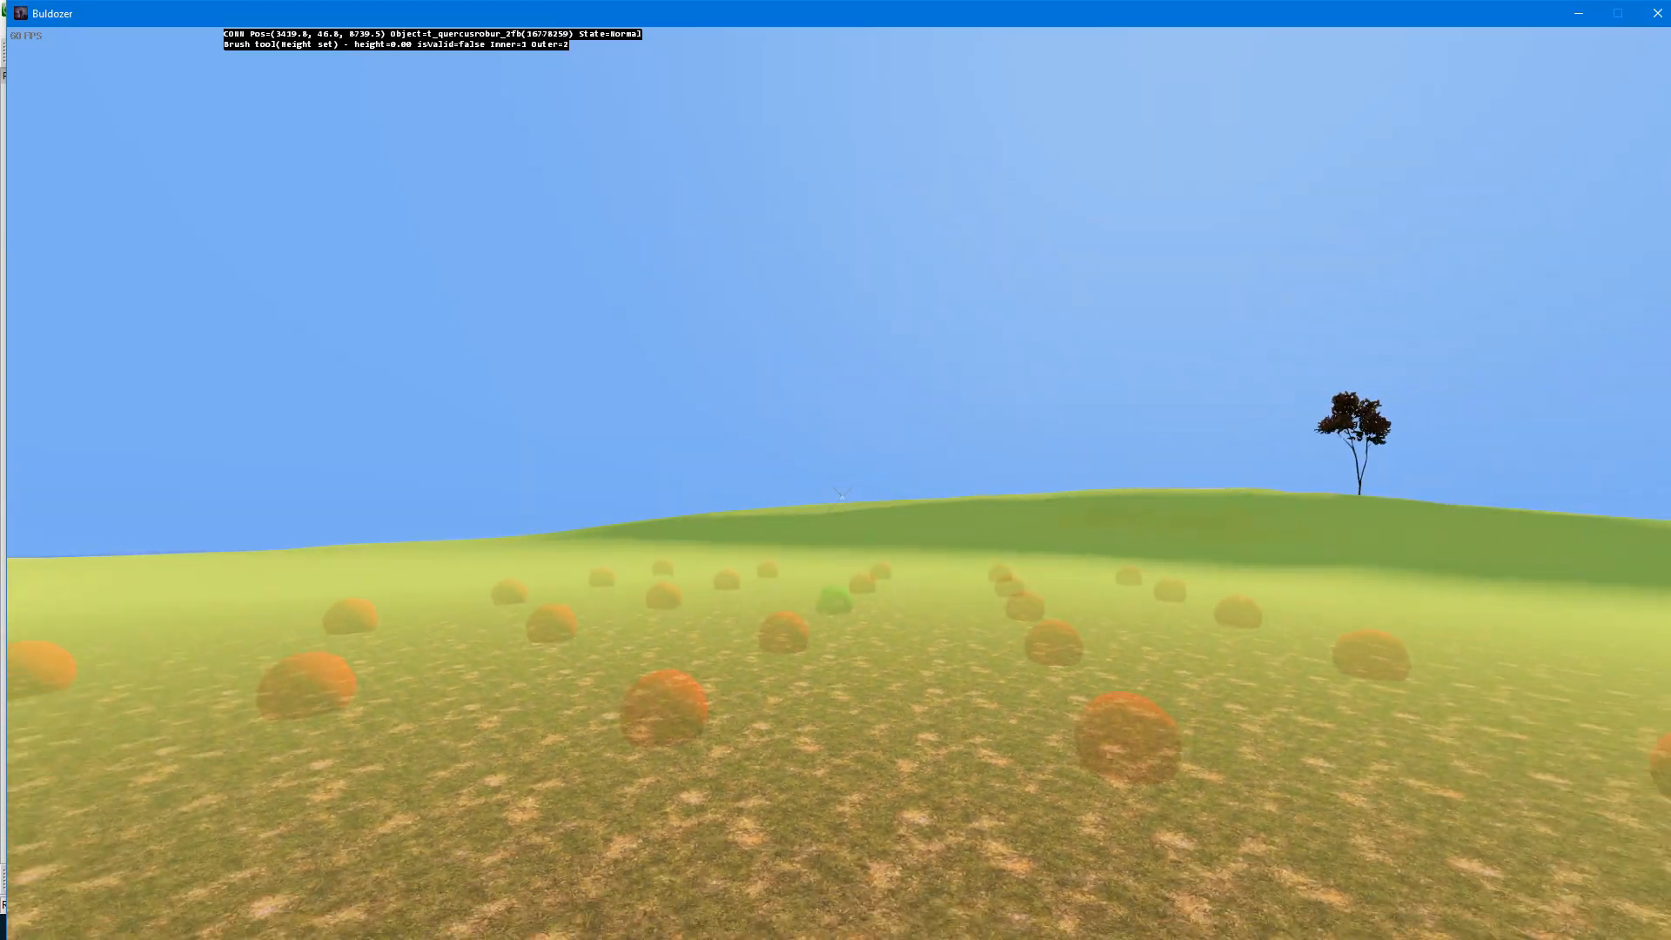
key(q)
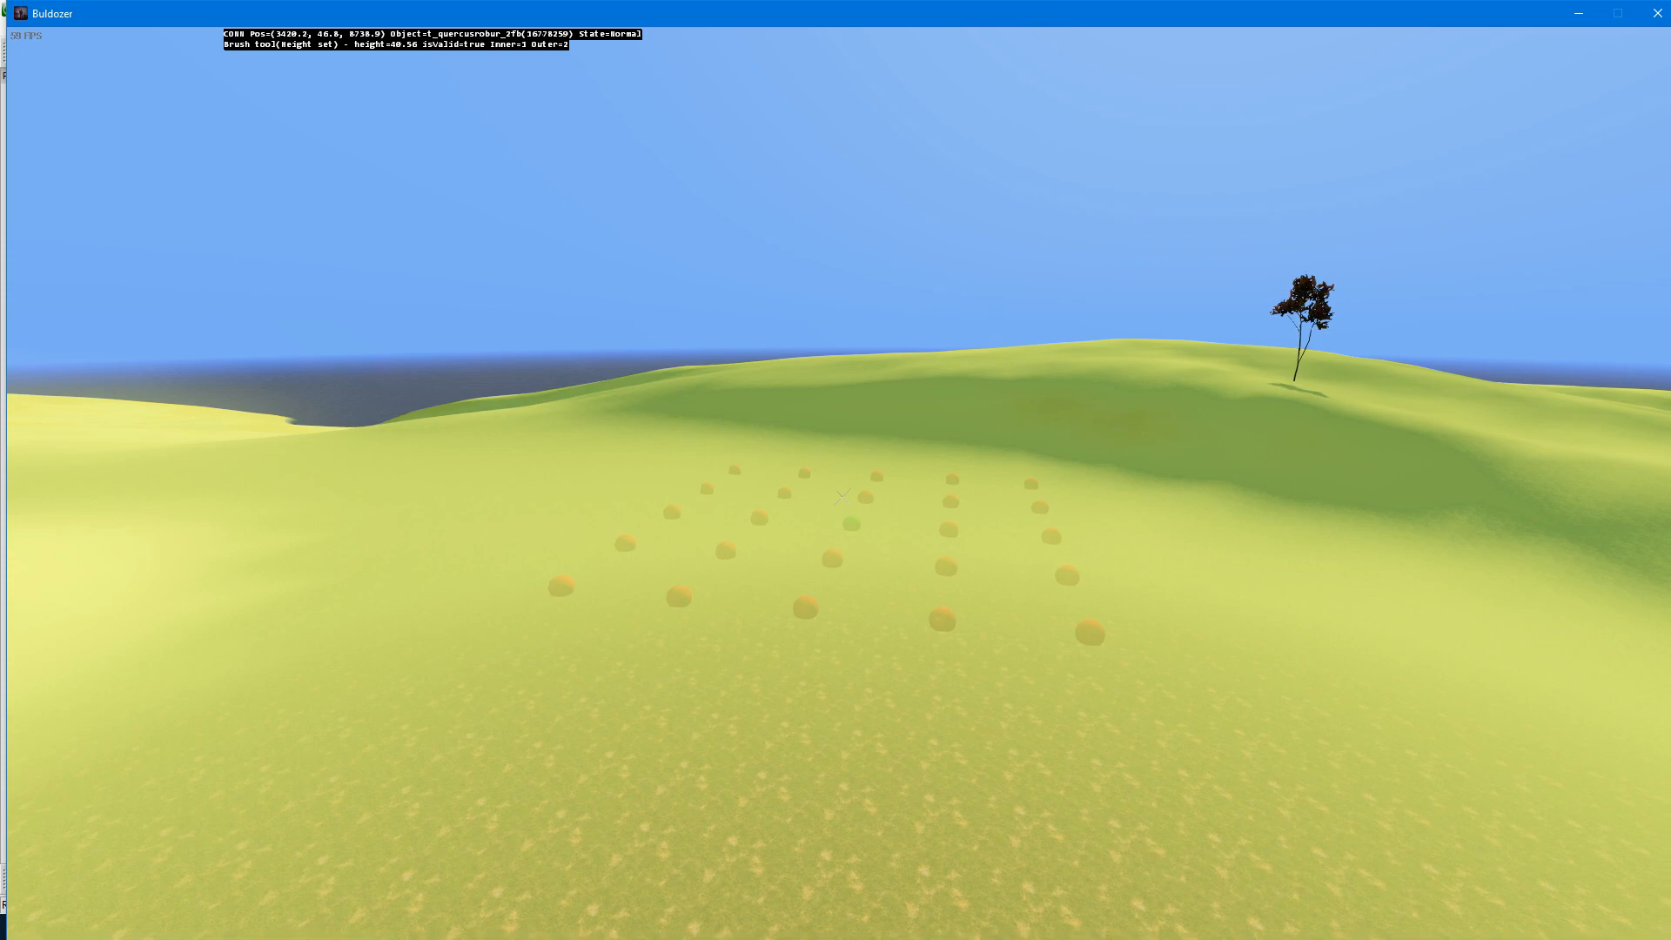
Step: Apply the sampled height to the hillside beside the older tree, cutting a flat-bottomed pit into the hill
key(w)
key(d)
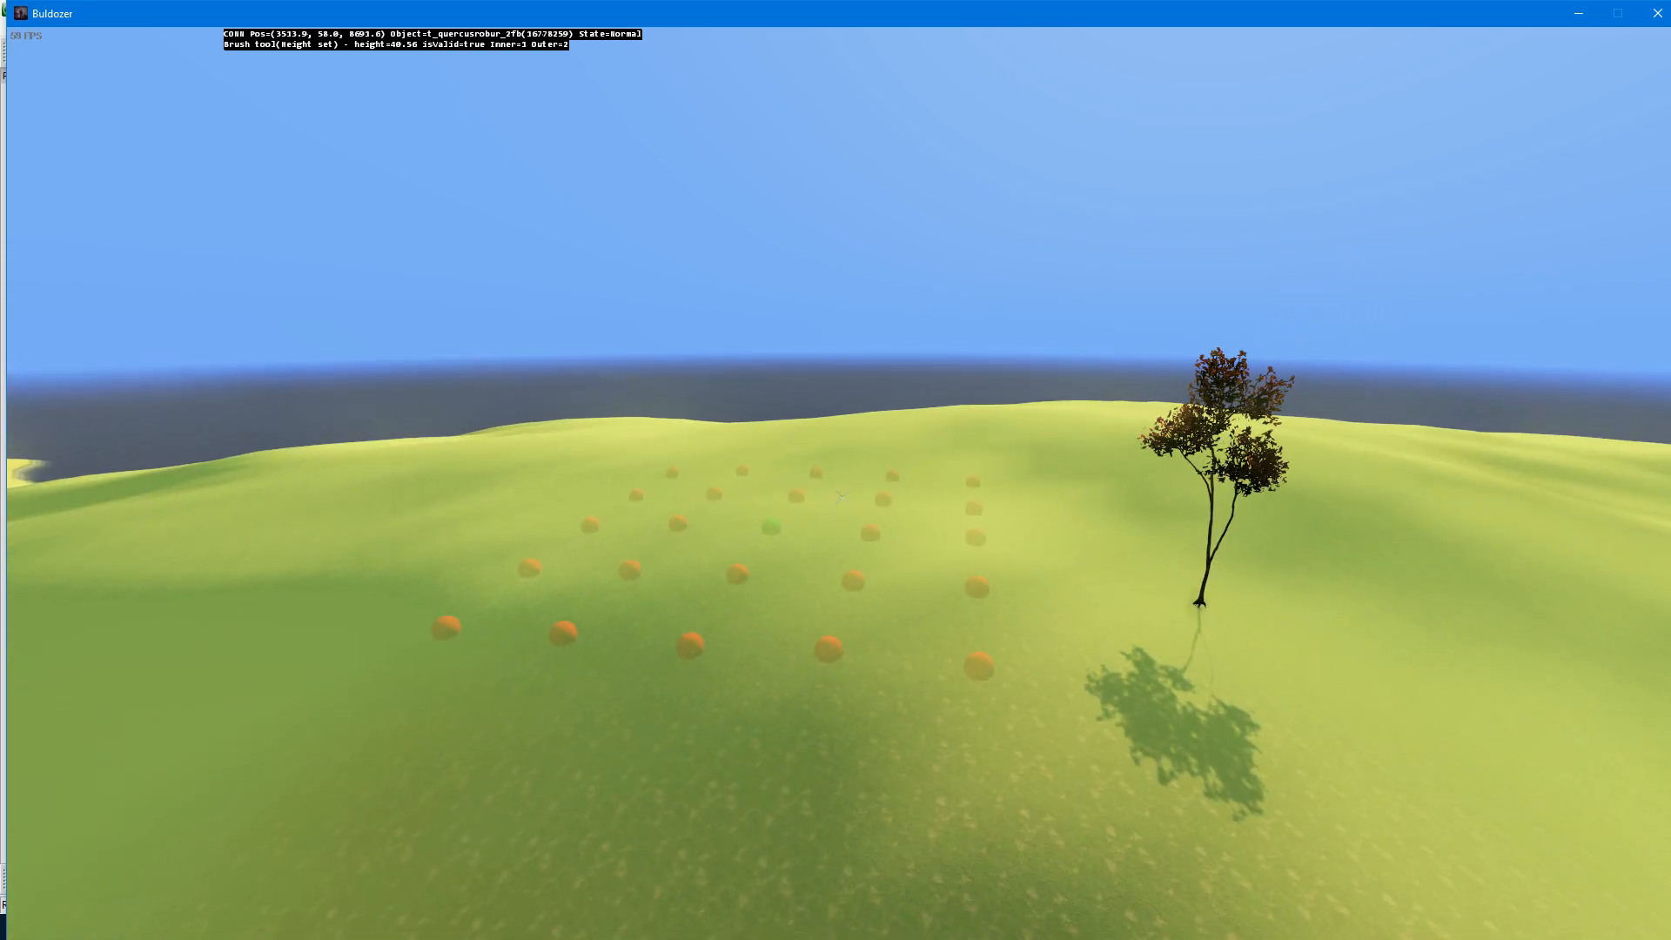
click(839, 497)
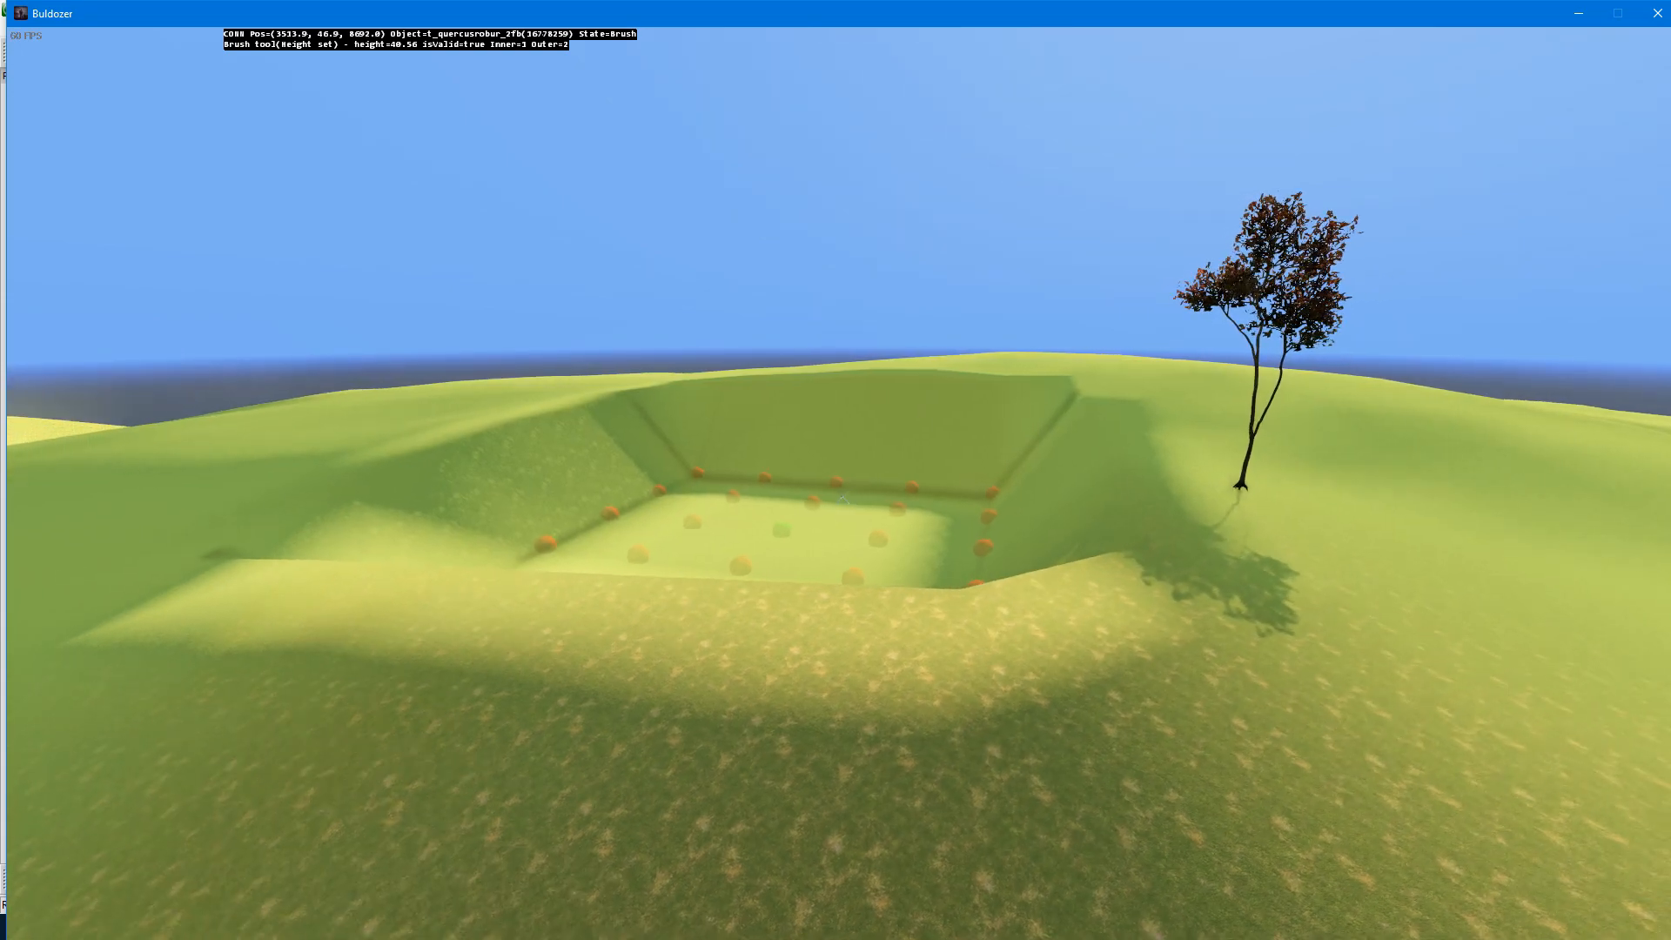
key(d)
key(w)
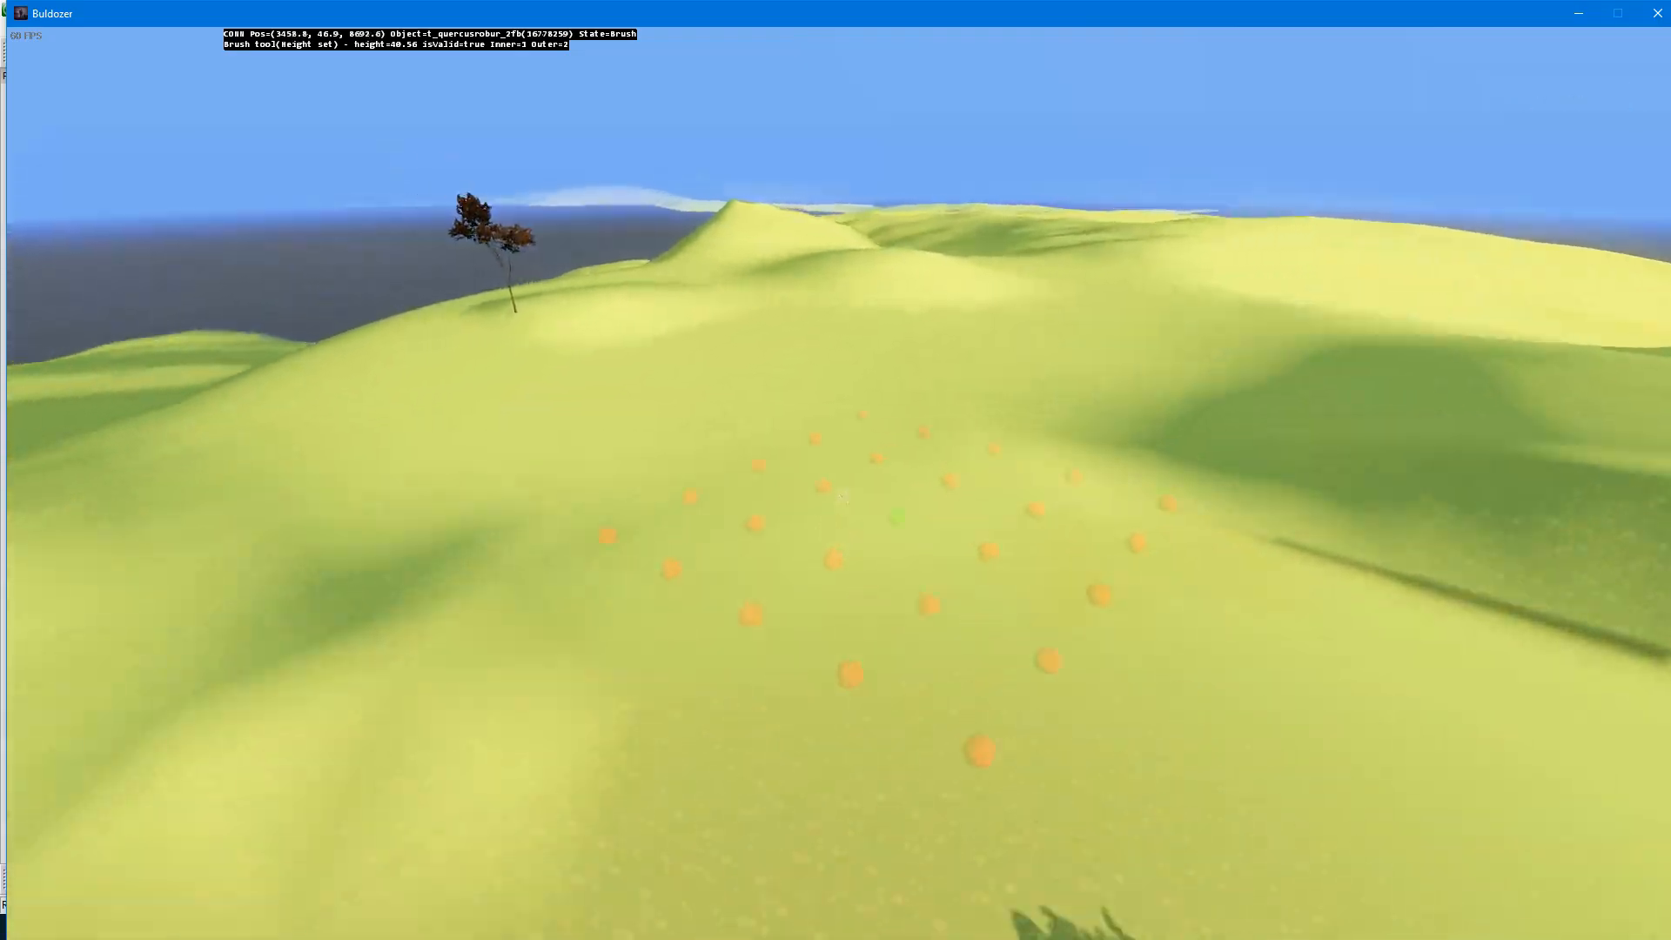
Step: Extend the levelled area around the hill's tree at the sampled height with the inner 1, outer 2 brush
key(s)
key(z)
key(q)
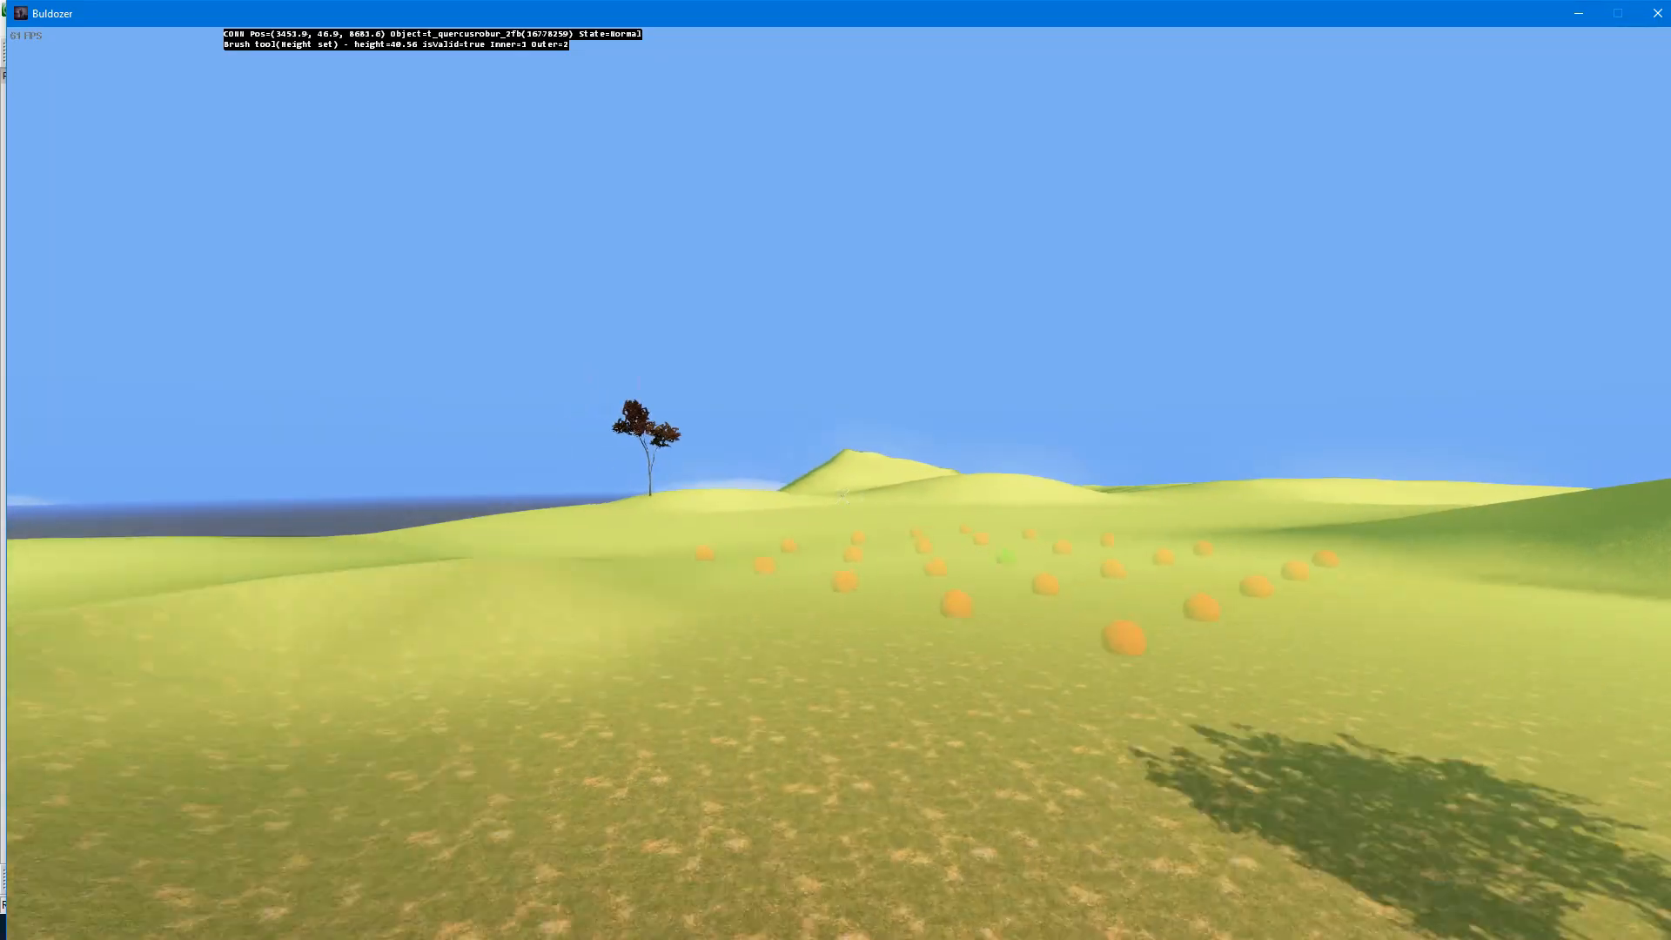
key(d)
click(841, 495)
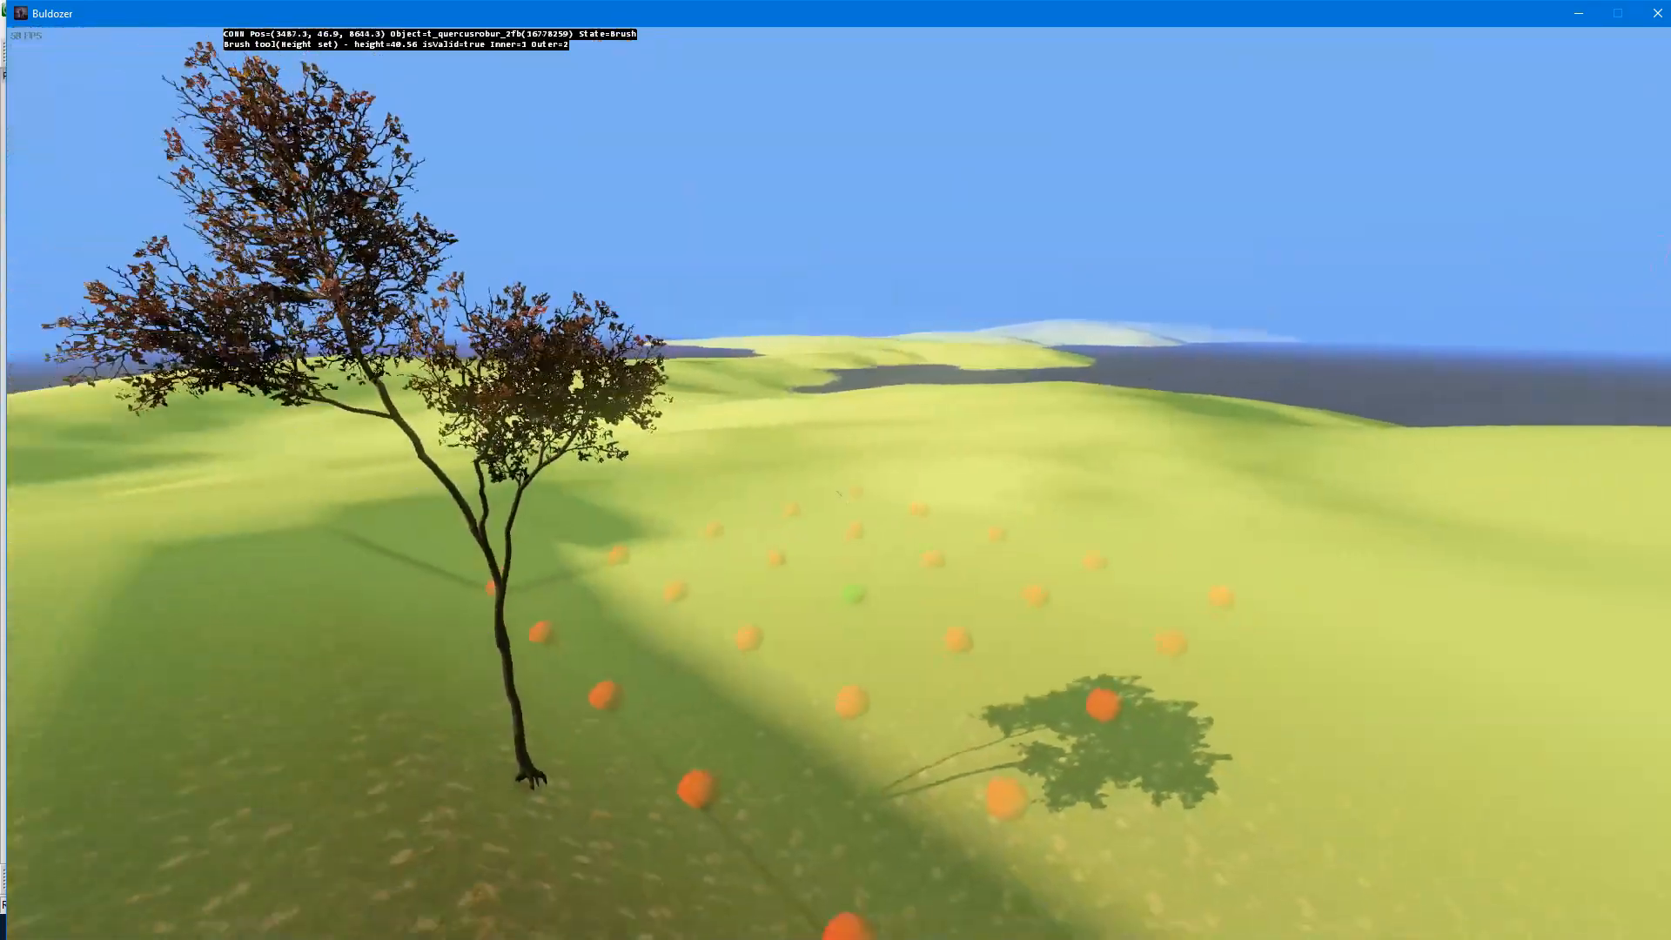
key(d)
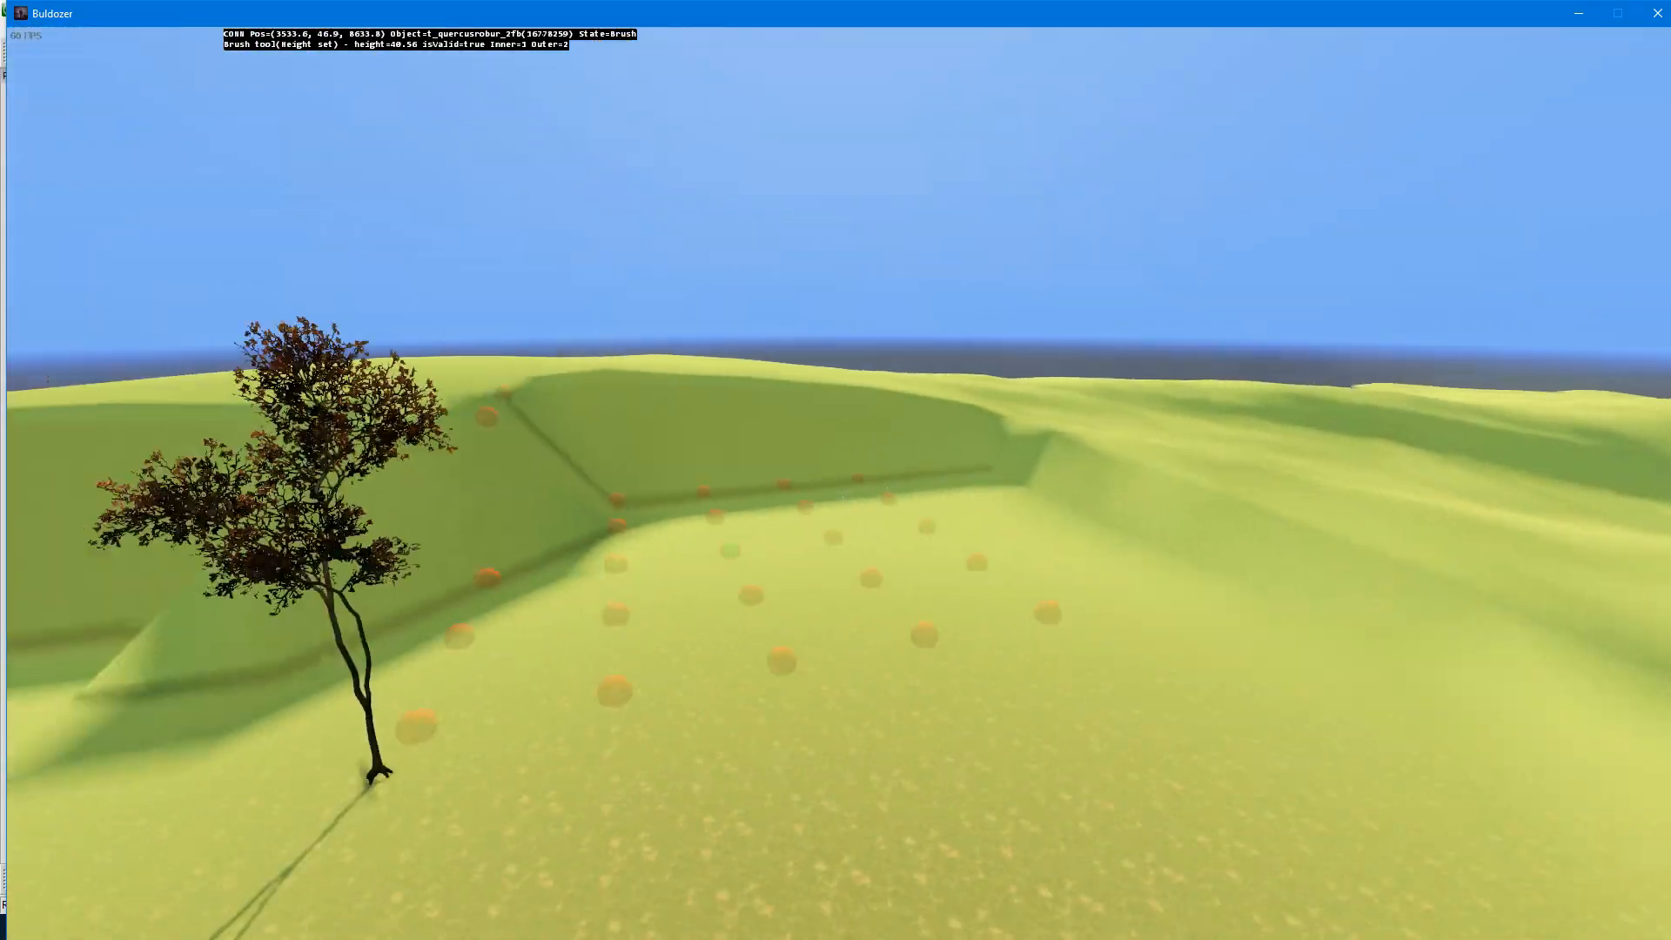
key(s)
key(a)
Step: Increase the height-set brush's outer range to 3, 8 and 11 and level a much wider area around the tree
scroll(842, 497, up, 1)
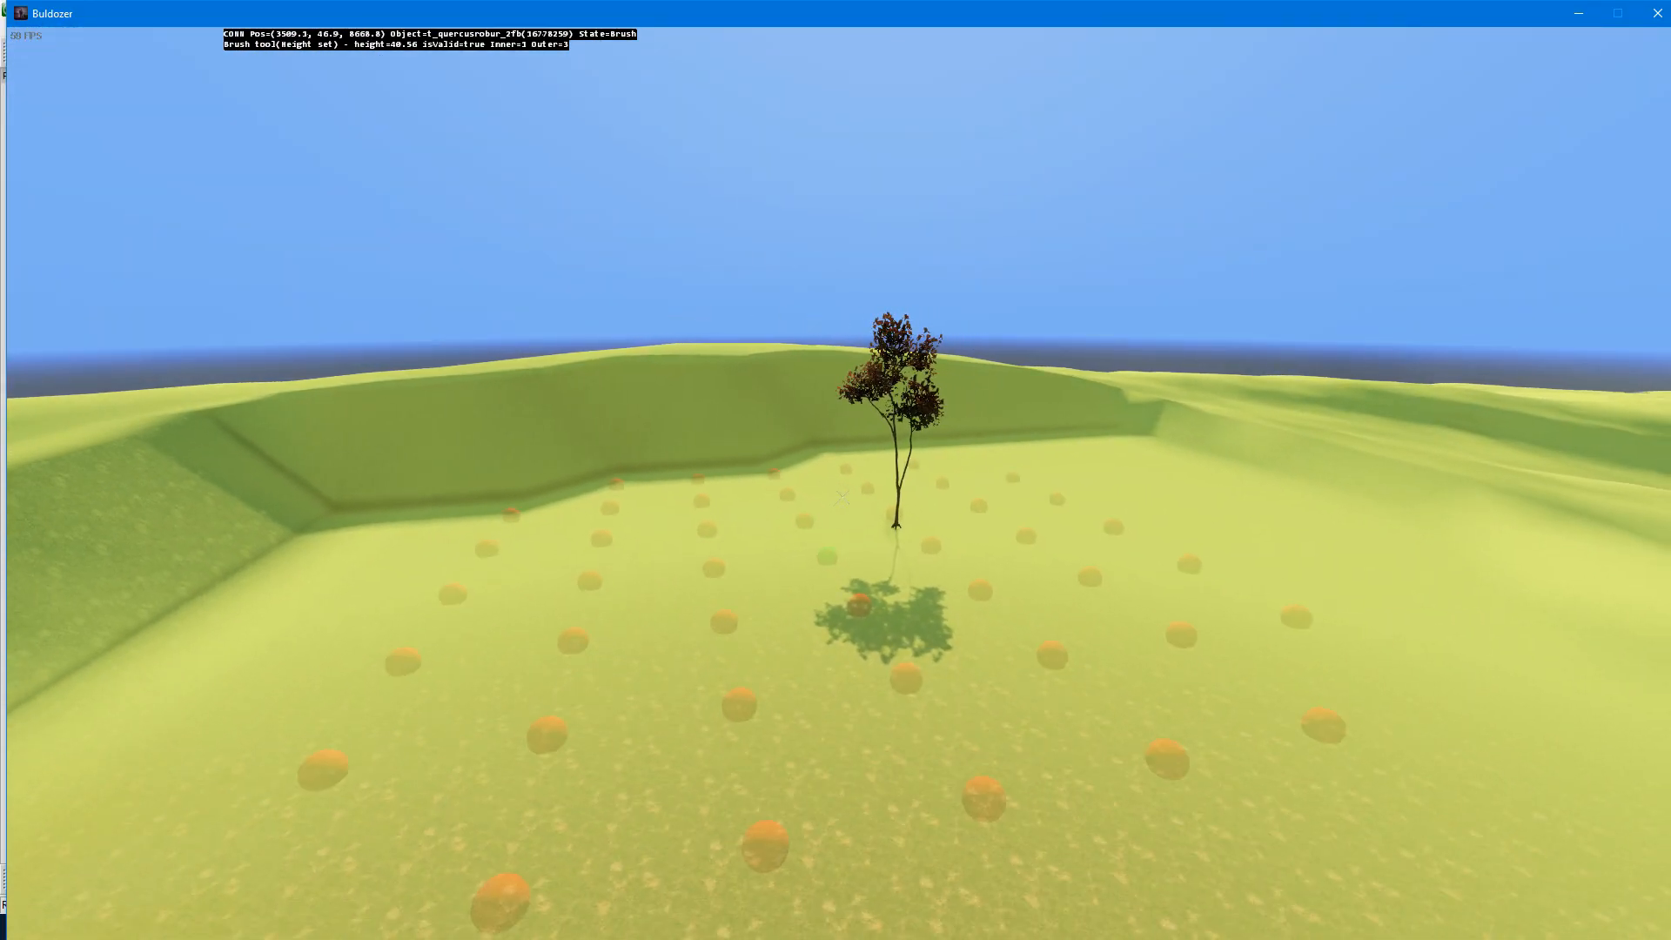
scroll(842, 497, up, 5)
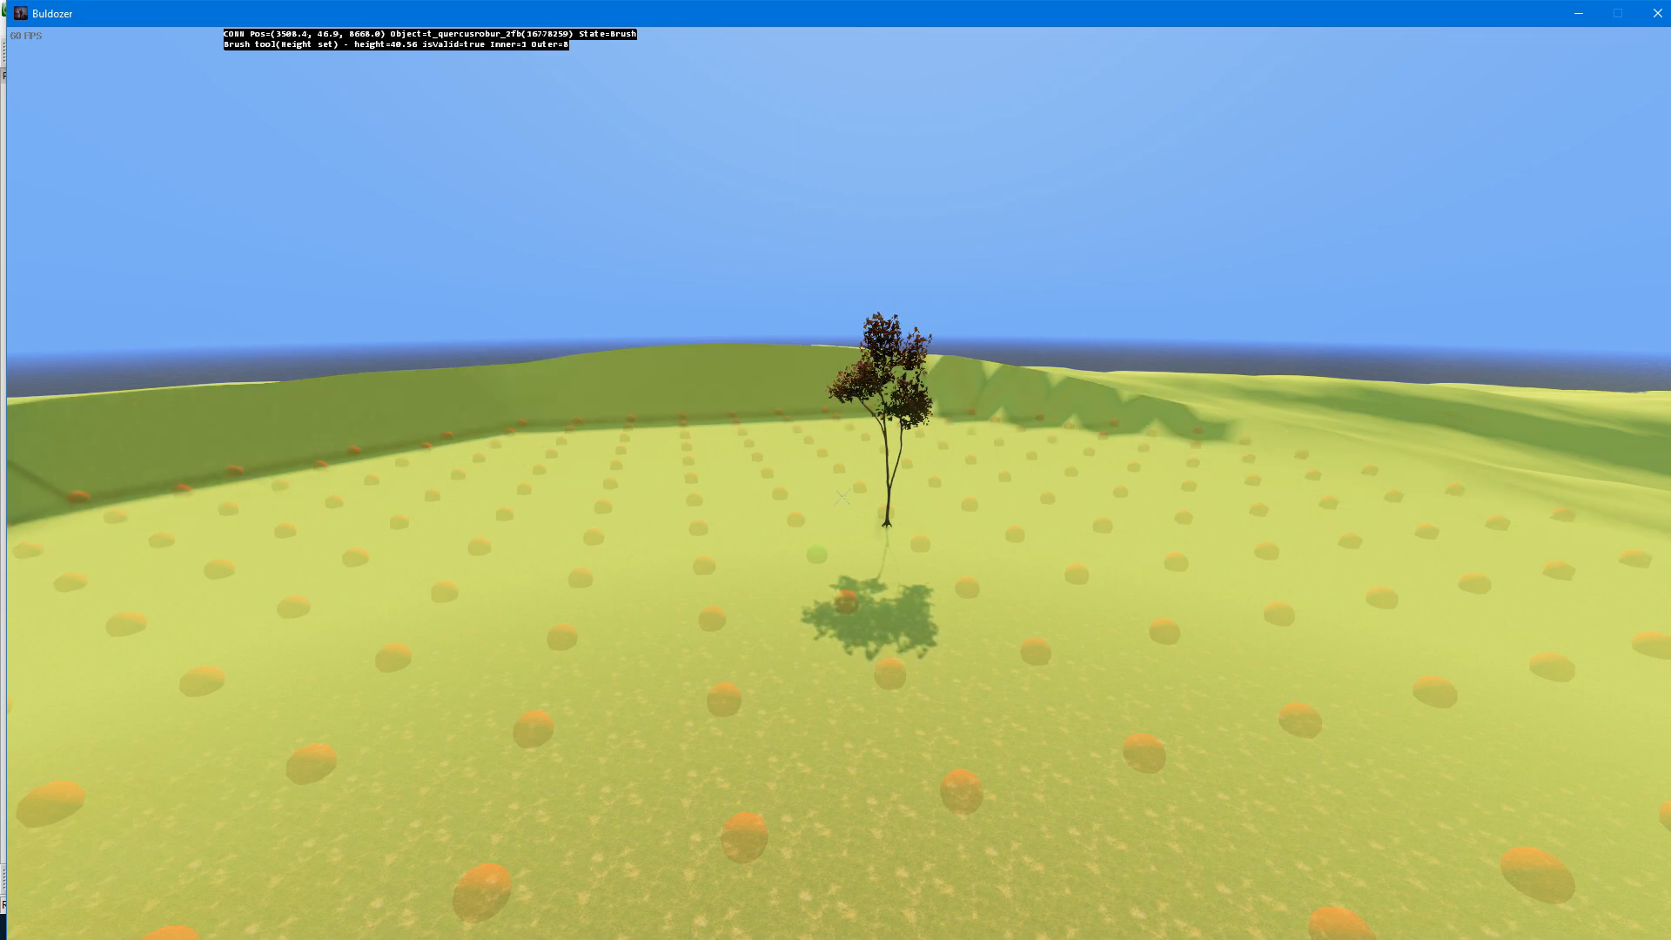
scroll(841, 496, up, 5)
scroll(842, 497, down, 10)
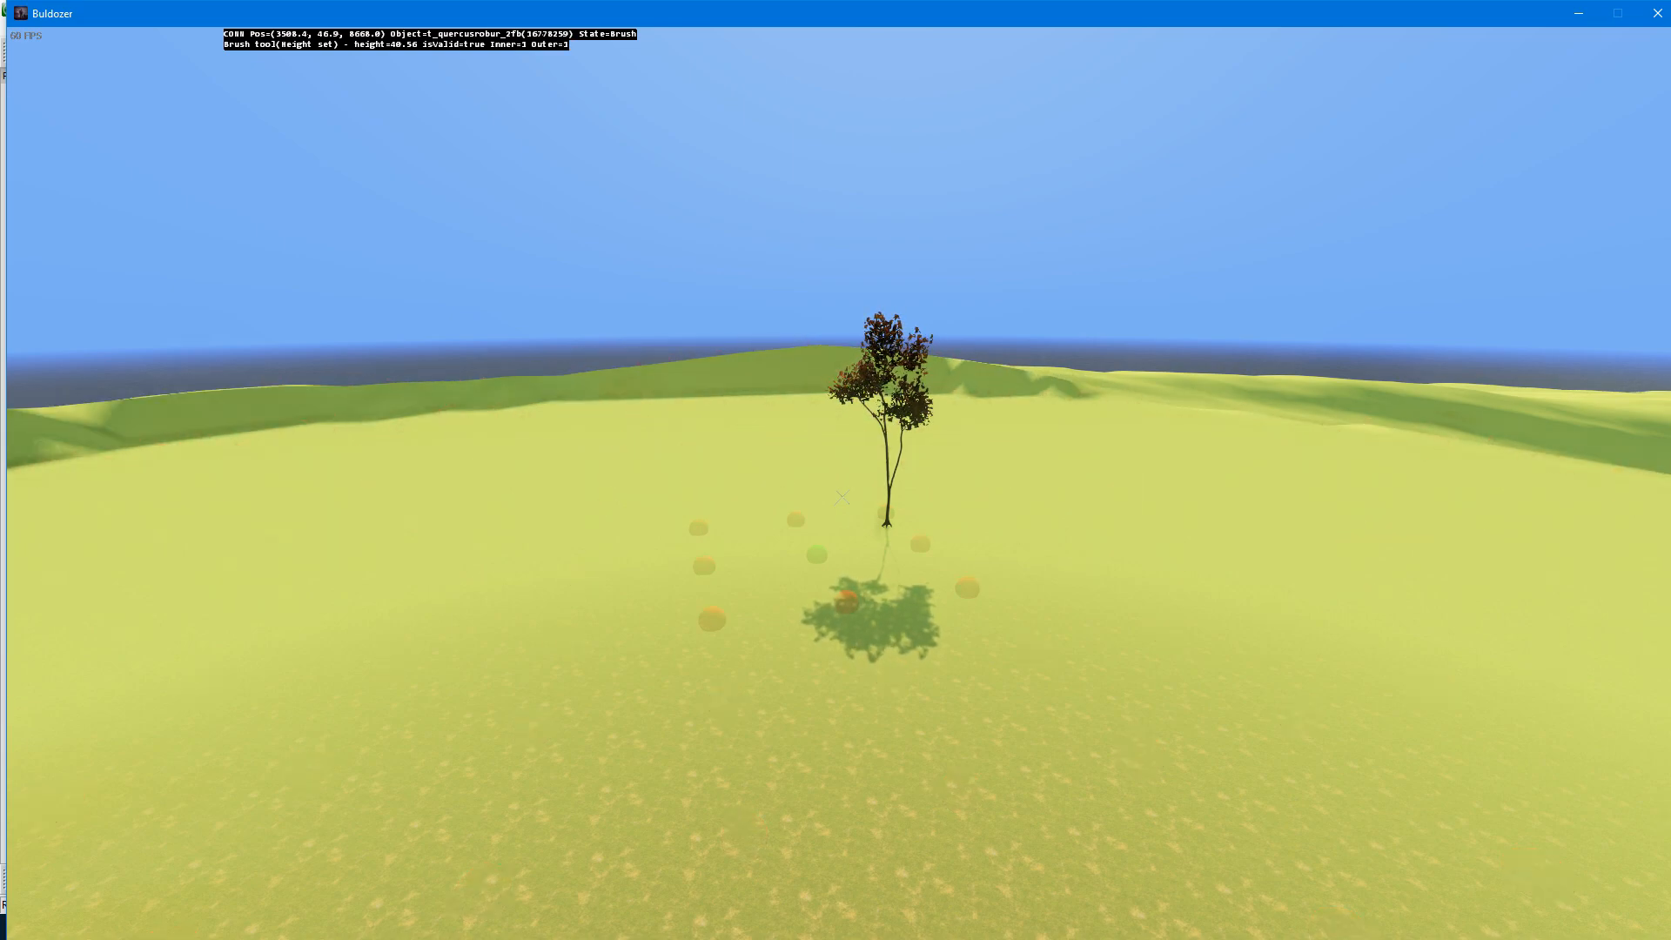
scroll(842, 497, up, 7)
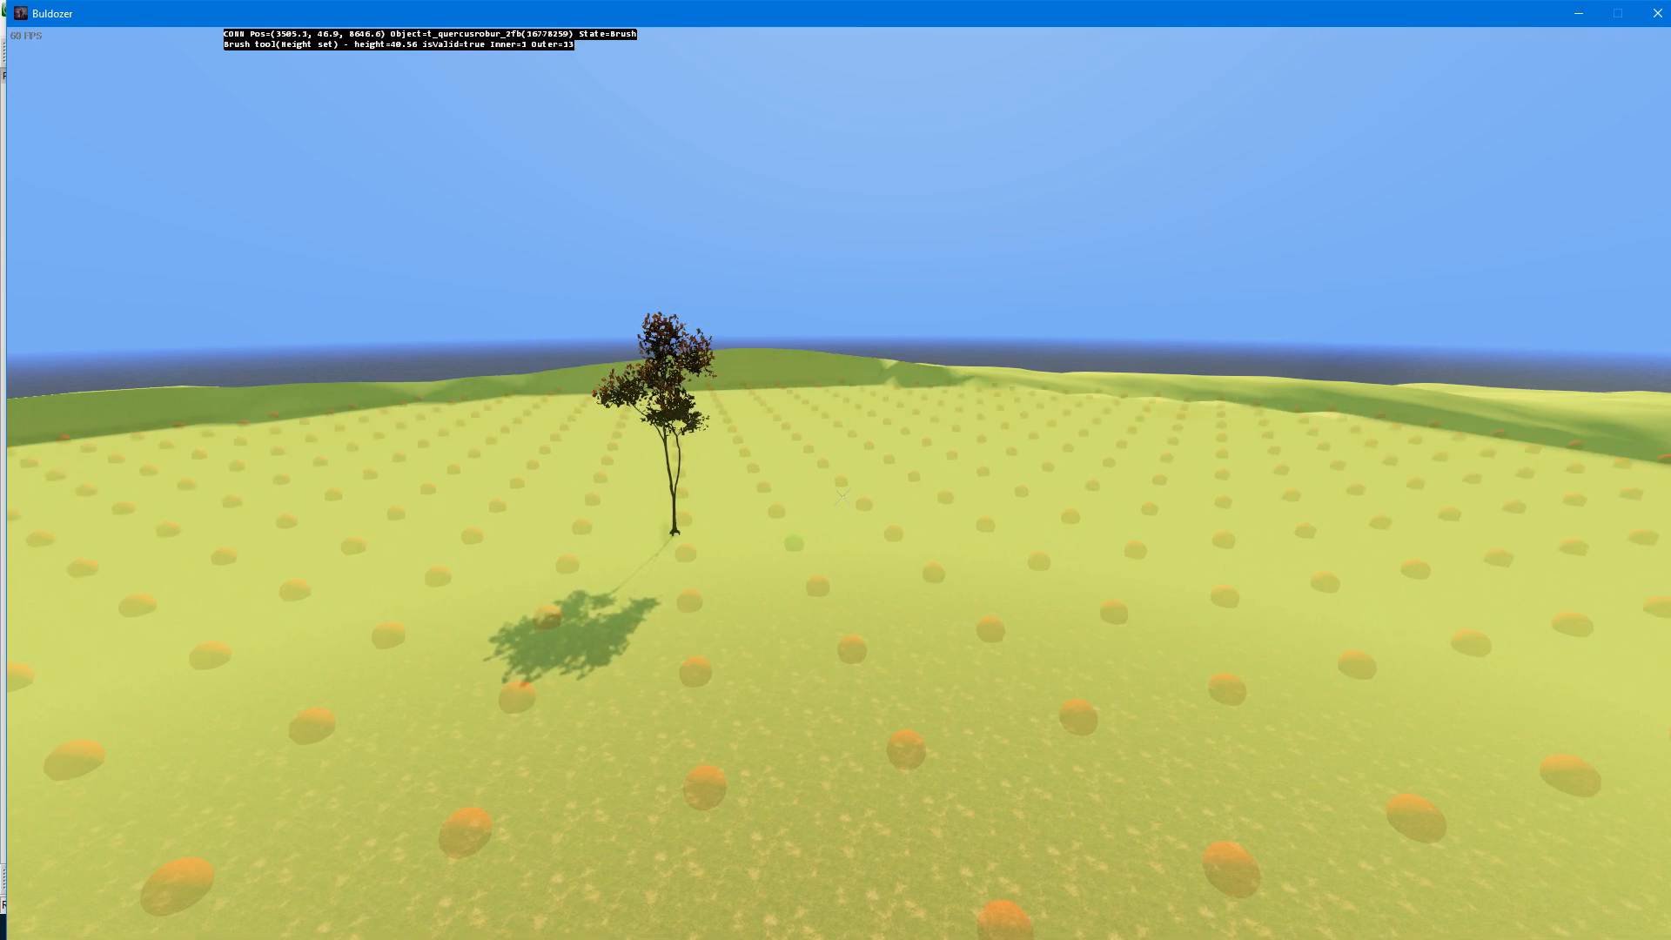
Step: Reduce the height-set brush's outer range to 0 and look over the levelled area
scroll(841, 496, down, 9)
key(w)
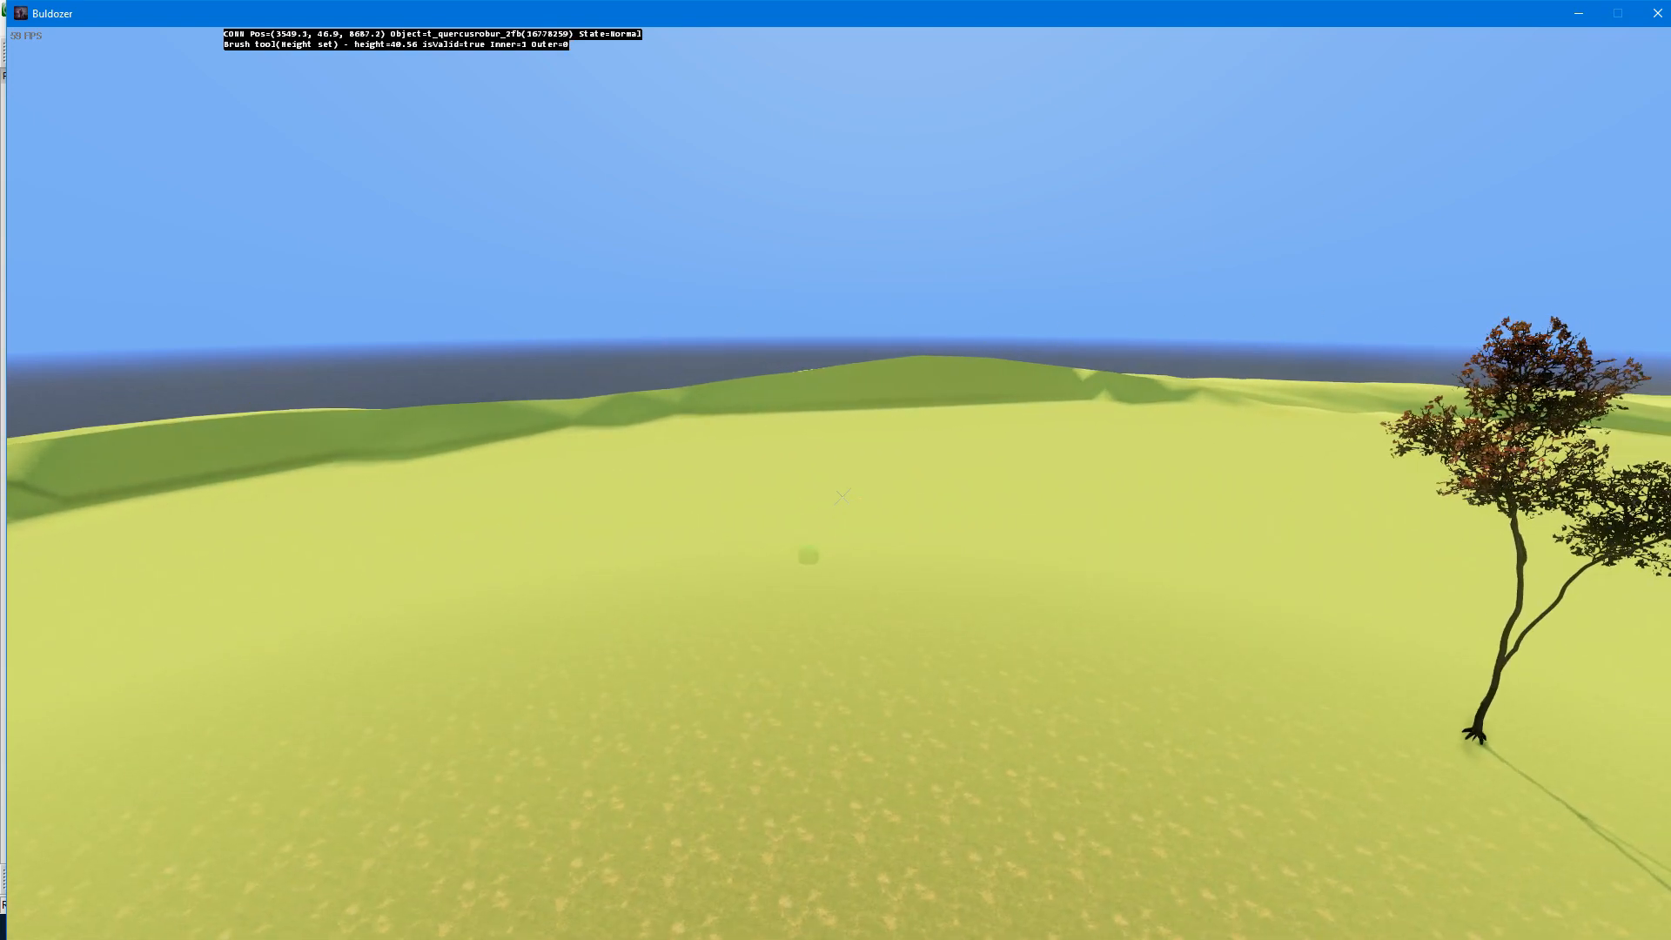
key(d)
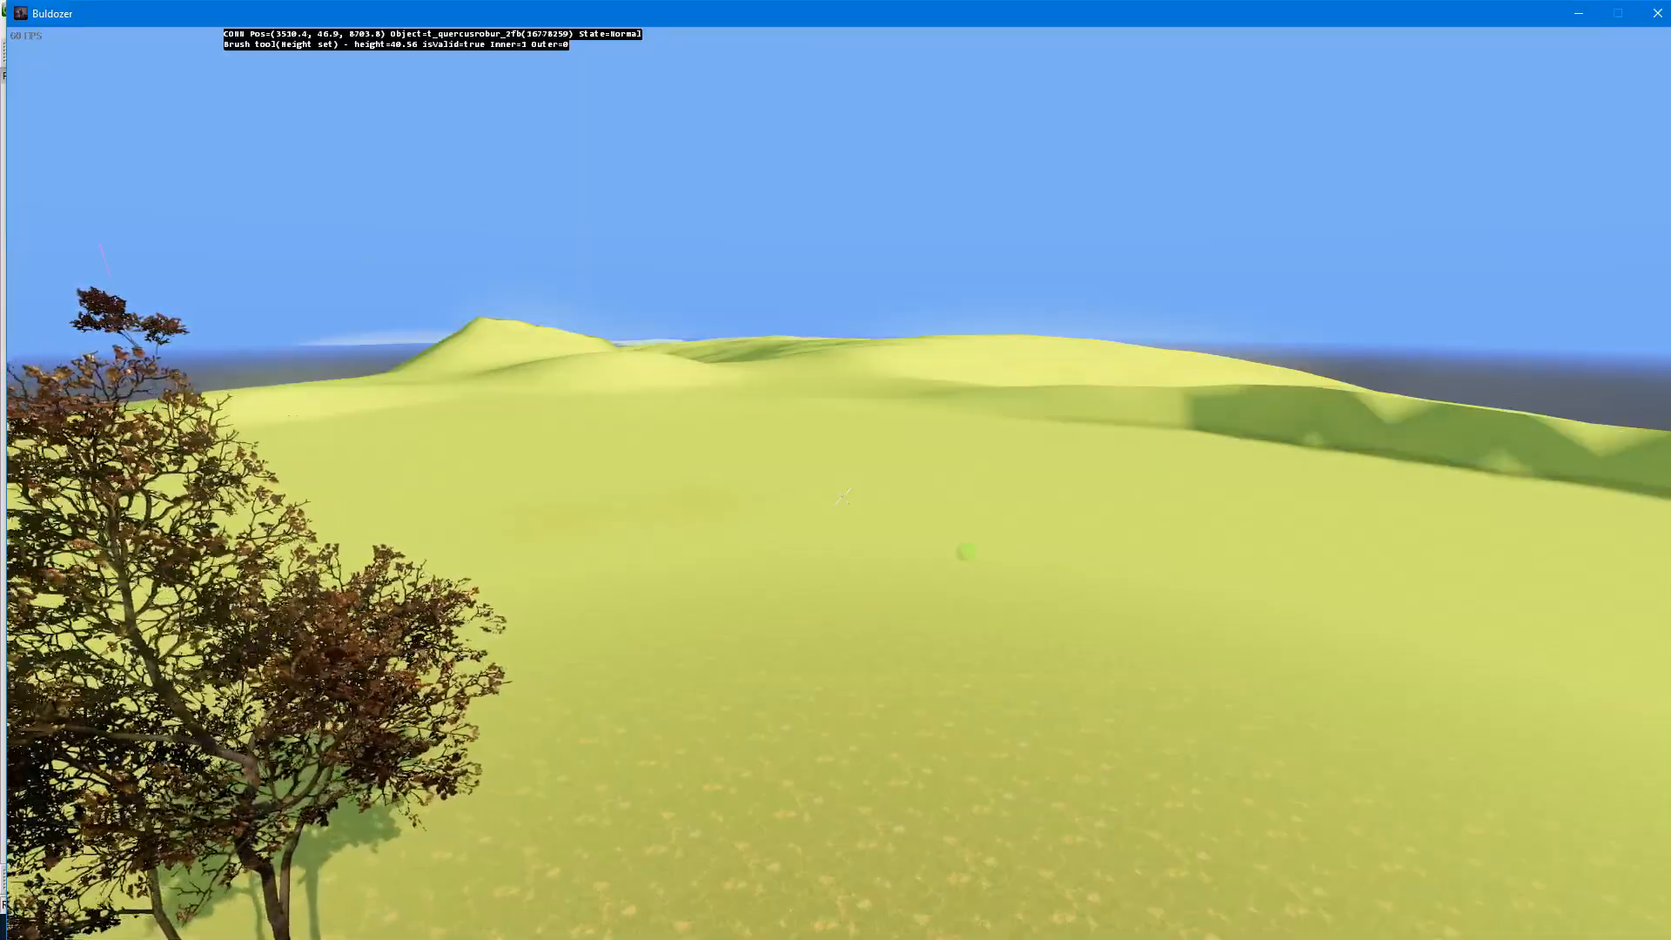
key(a)
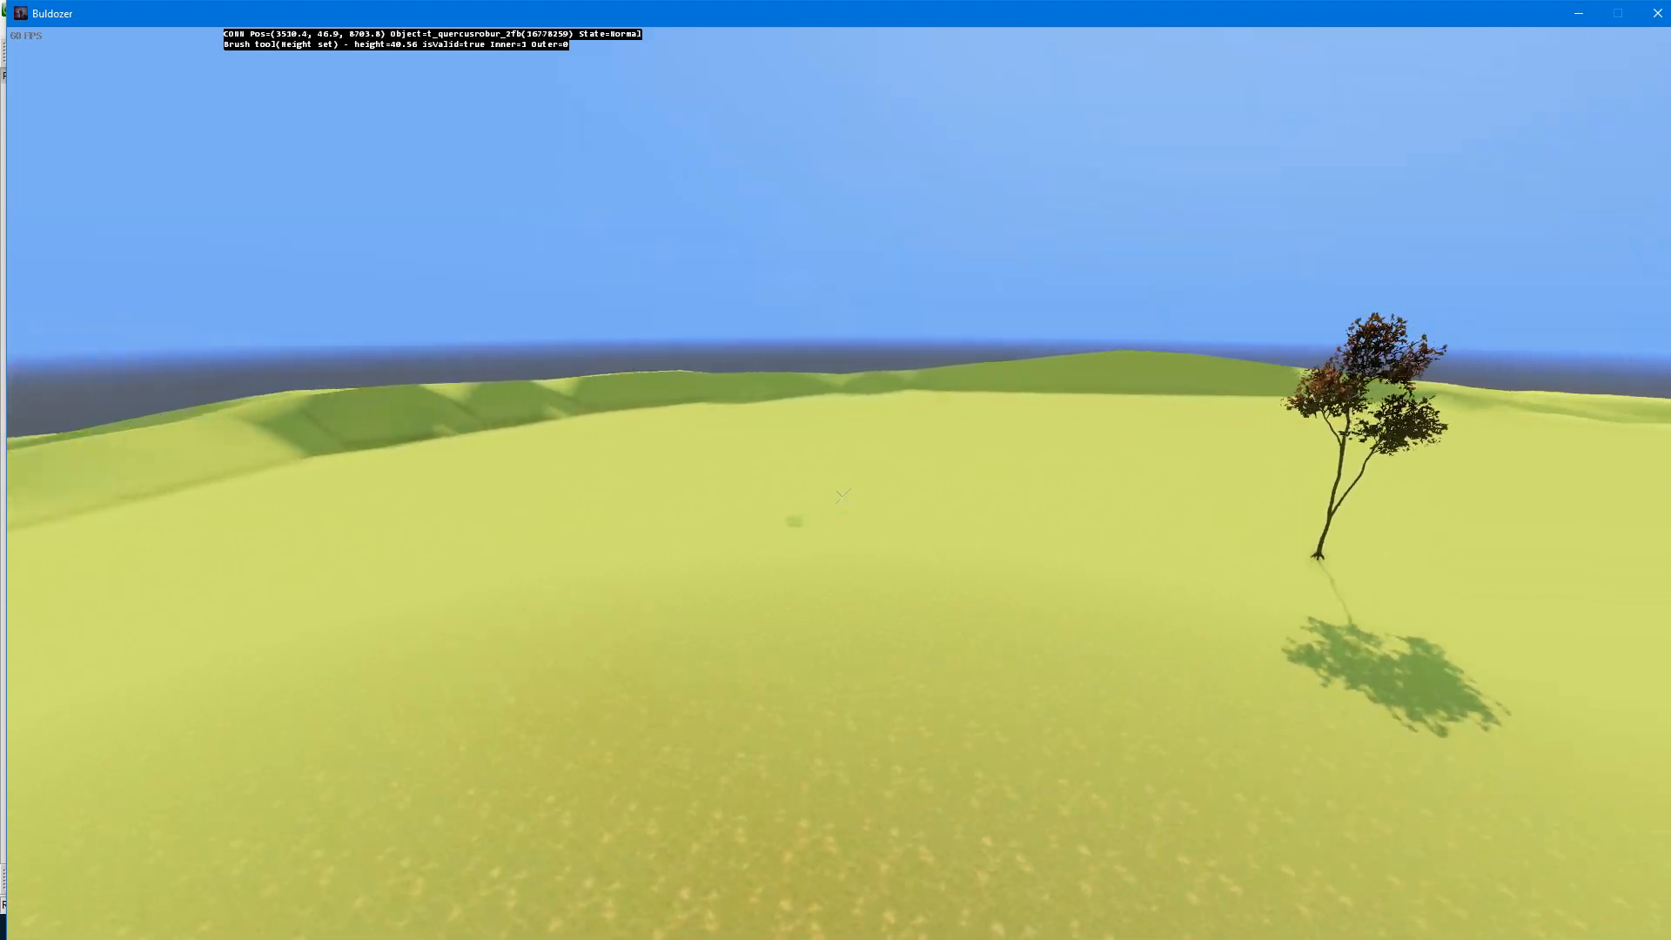
key(a)
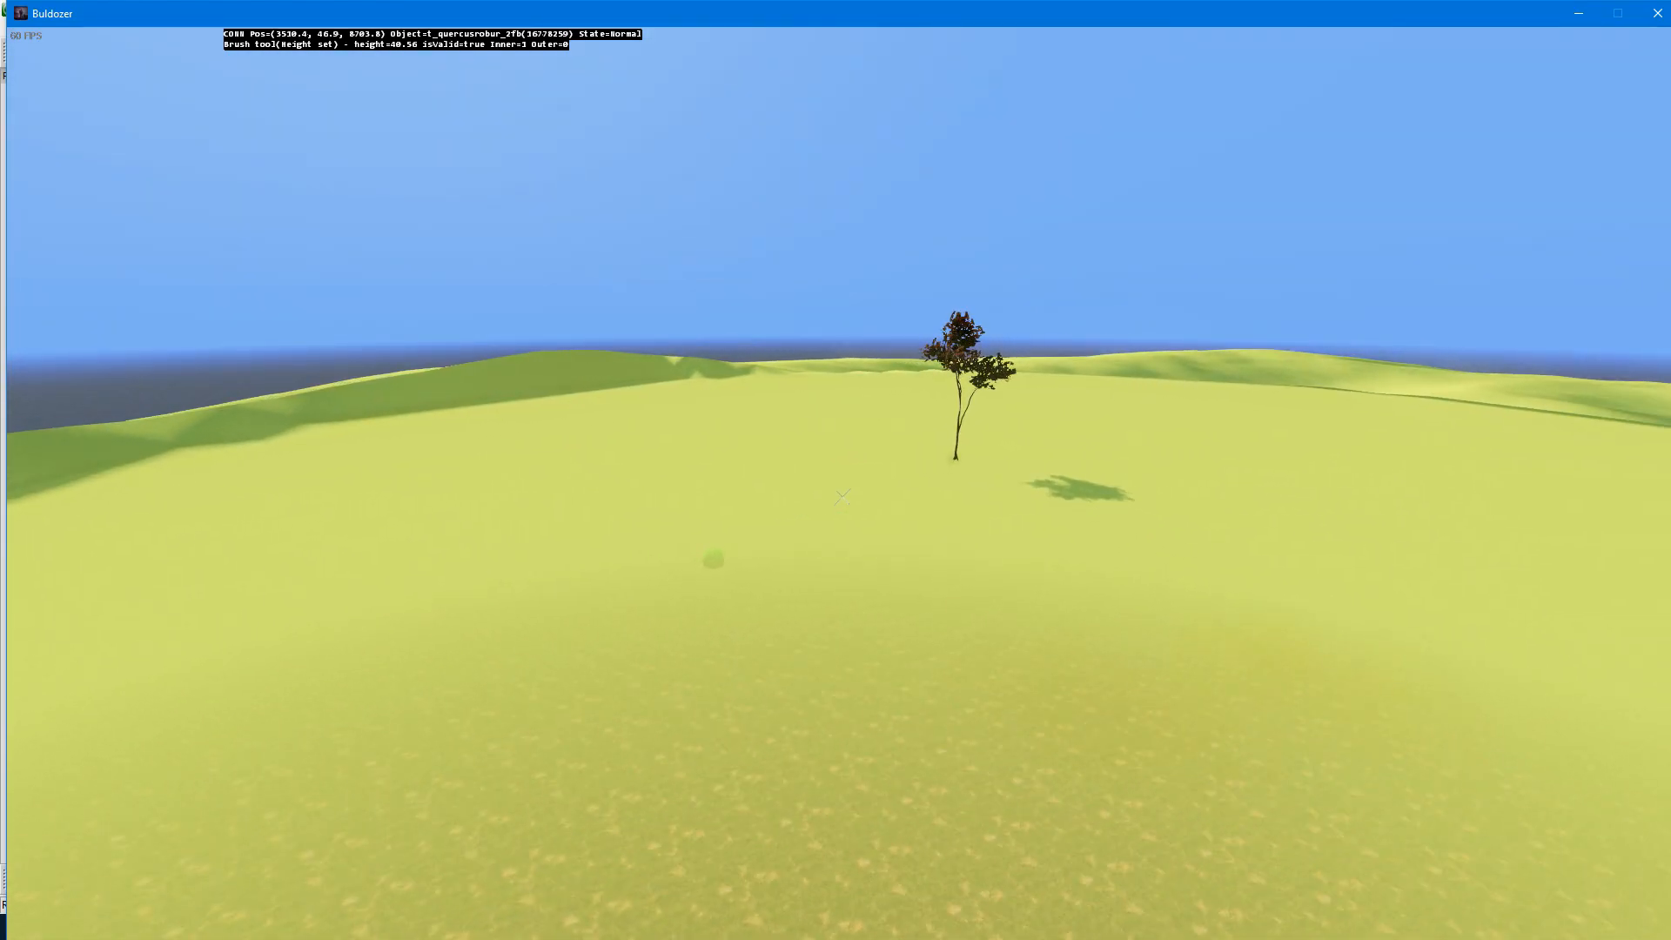